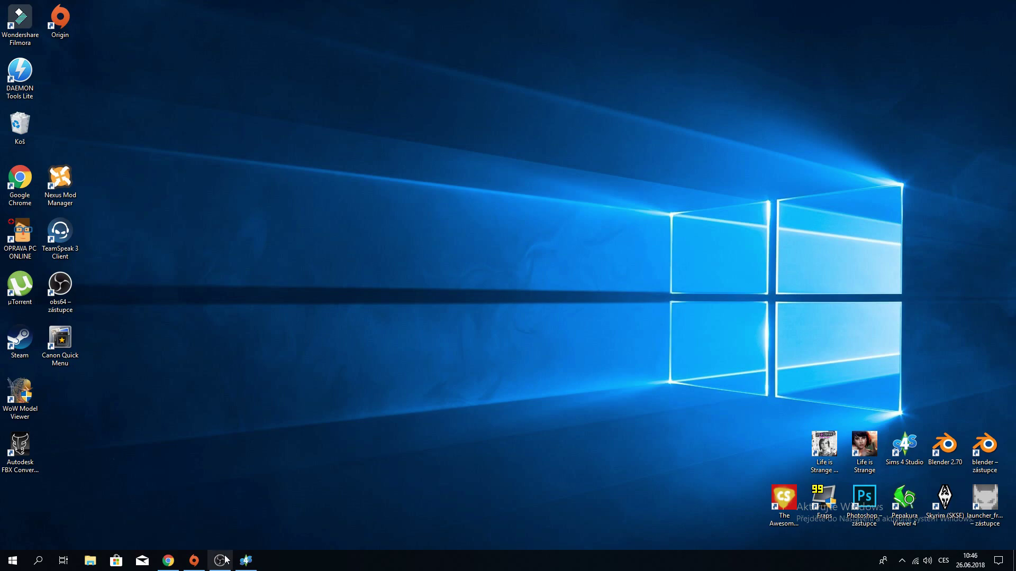
View the Sims 4 Studio download page in Chrome and preview the Sims 4 Studio start window.
{"action": "left_click", "coordinate": [168, 561]}
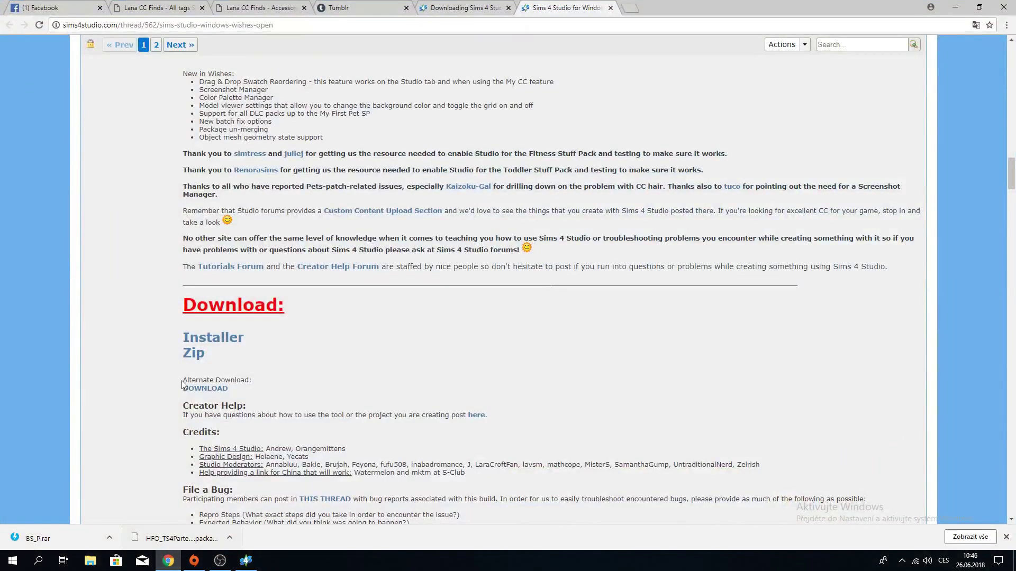
{"action": "left_click", "coordinate": [1011, 567]}
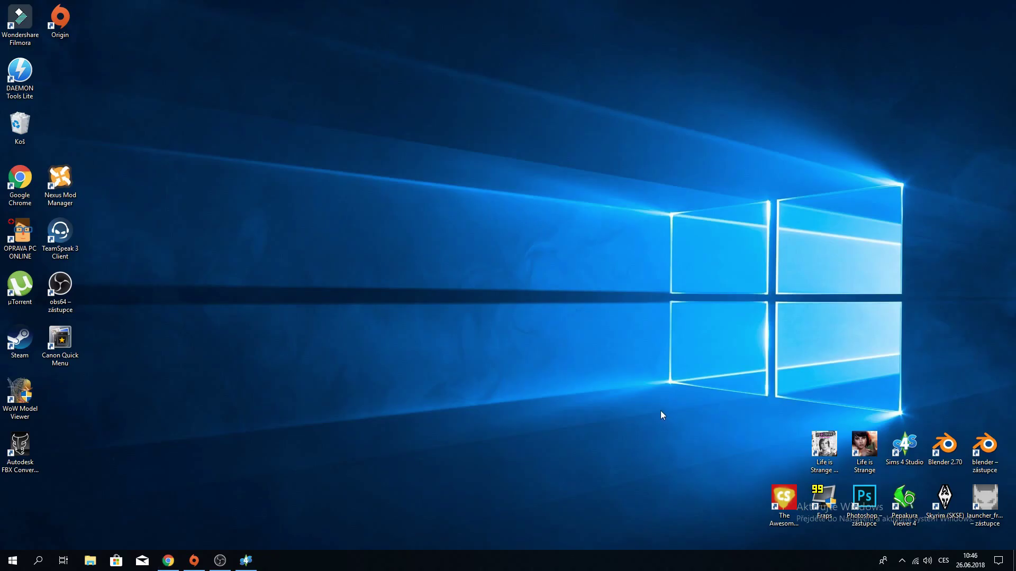
{"action": "left_click", "coordinate": [906, 440]}
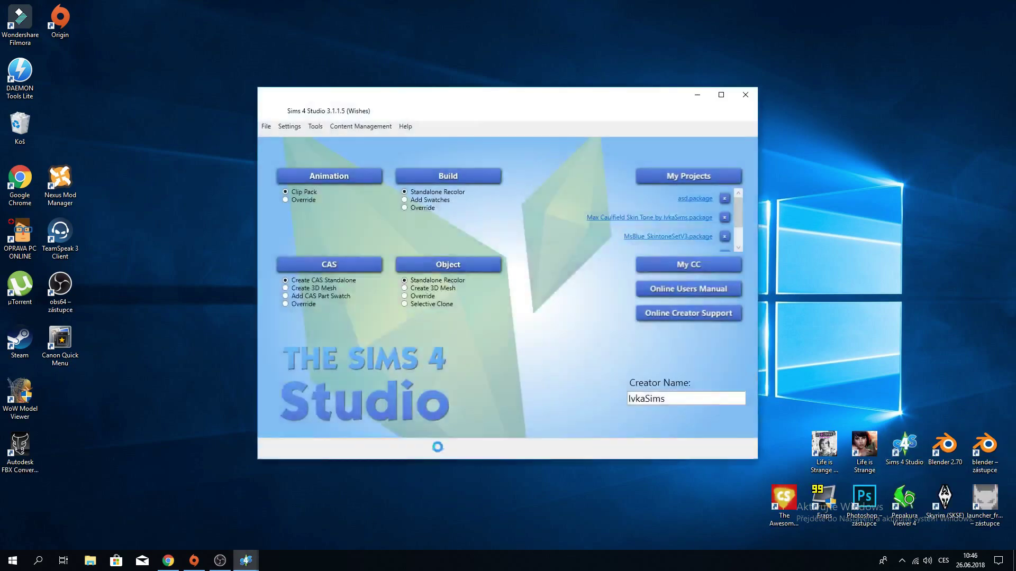
{"action": "left_click", "coordinate": [753, 93]}
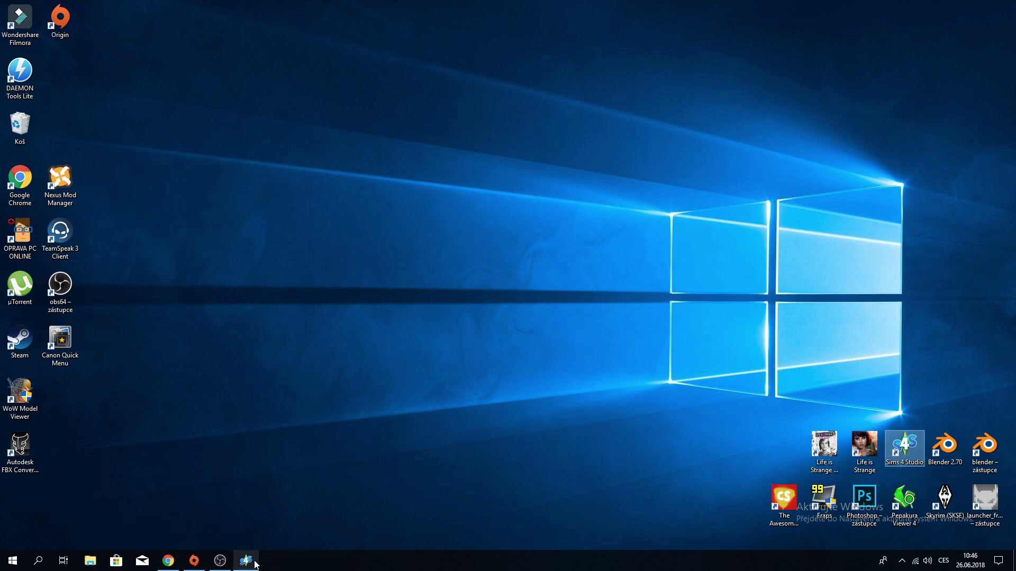
Switch to the asd.package project in Sims 4 Studio and review its texture and category settings.
{"action": "left_click", "coordinate": [246, 561]}
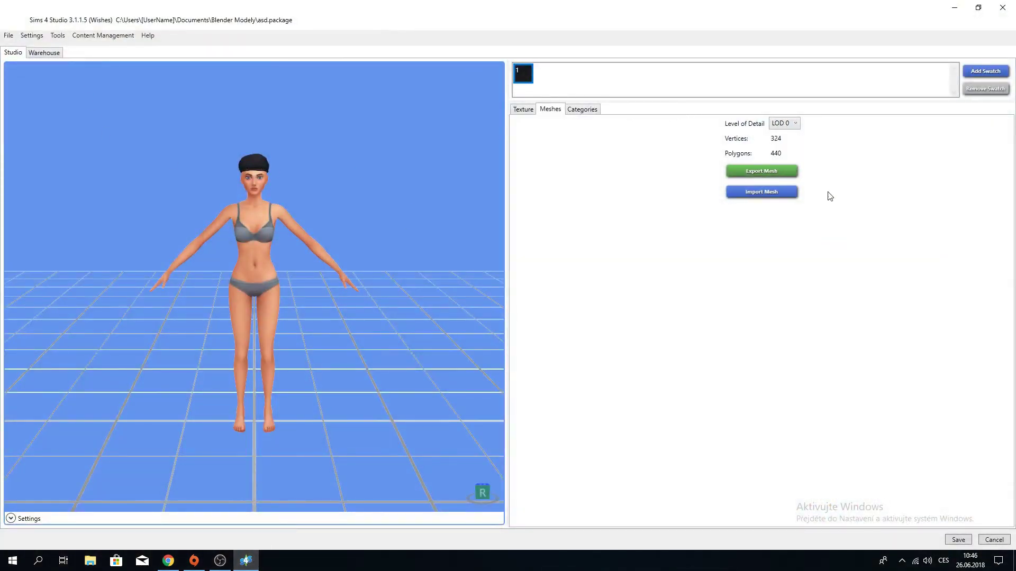
{"action": "left_click", "coordinate": [523, 112]}
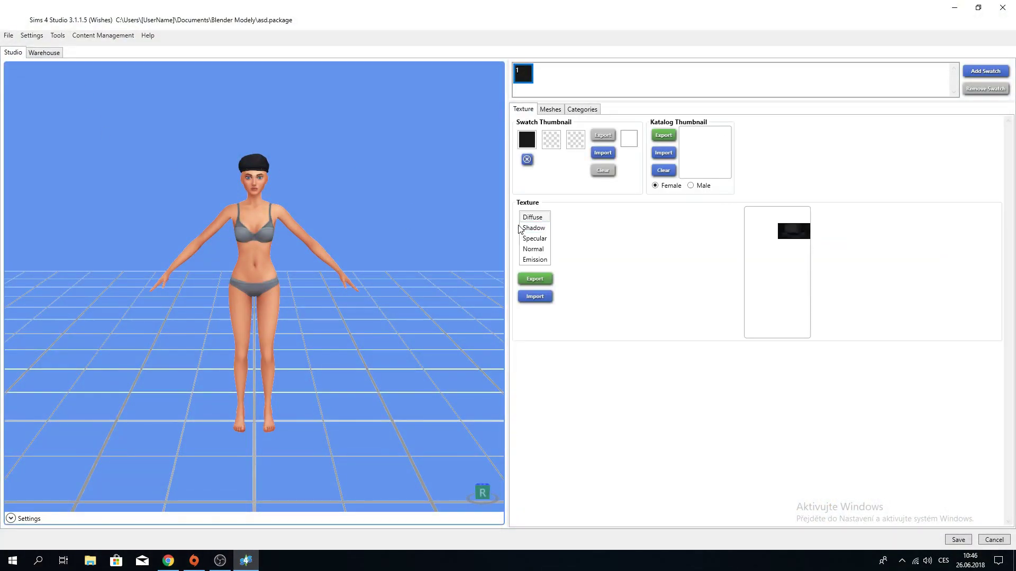
{"action": "left_click", "coordinate": [583, 109]}
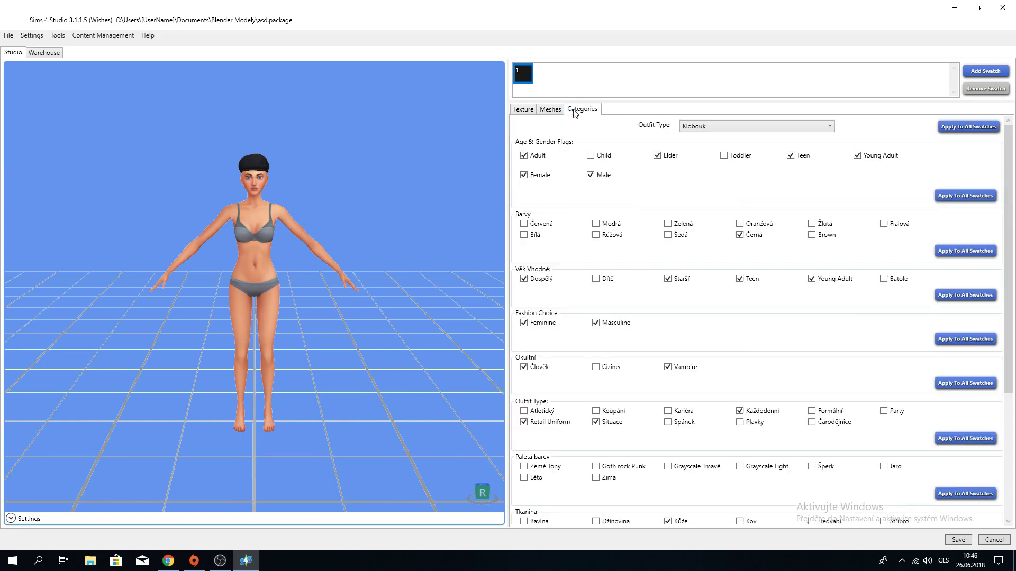
{"action": "left_click", "coordinate": [524, 109]}
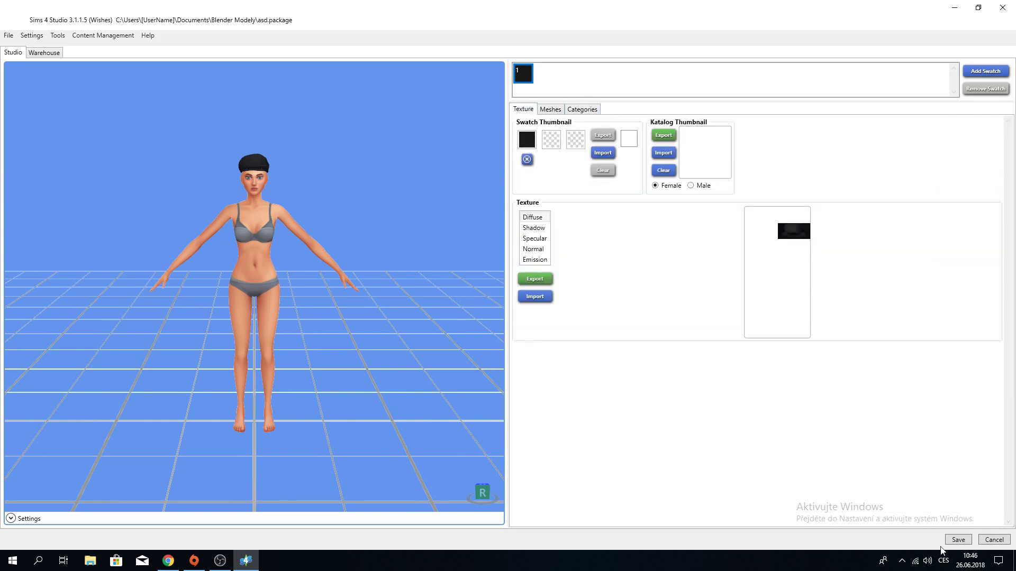
{"action": "left_click", "coordinate": [244, 560]}
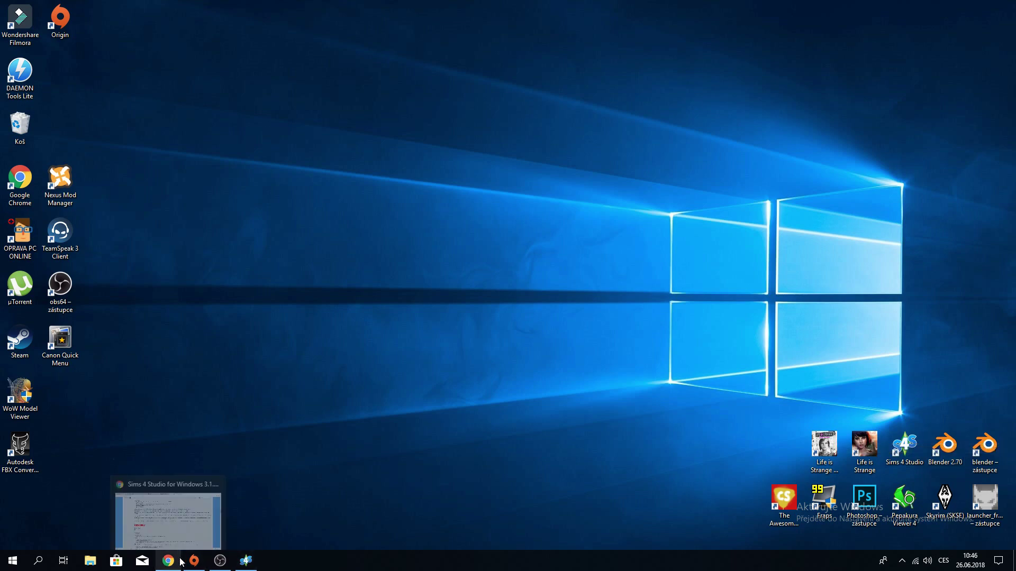
Launch Sims 4 Studio and open the asd.package project to view its mesh settings.
{"action": "double_click", "coordinate": [905, 447]}
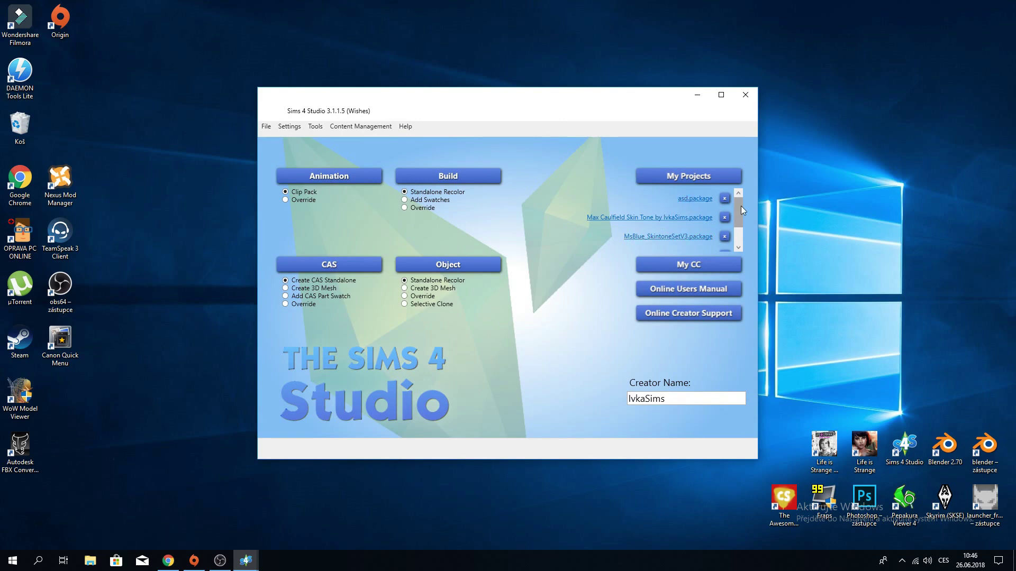
{"action": "left_click", "coordinate": [695, 200]}
{"action": "left_click", "coordinate": [551, 201]}
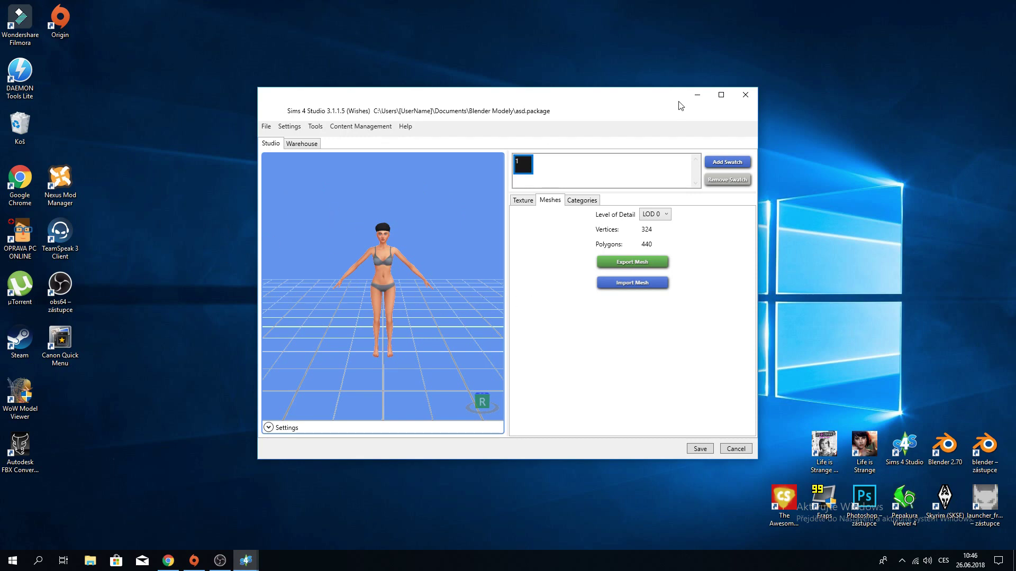
{"action": "left_click", "coordinate": [697, 94]}
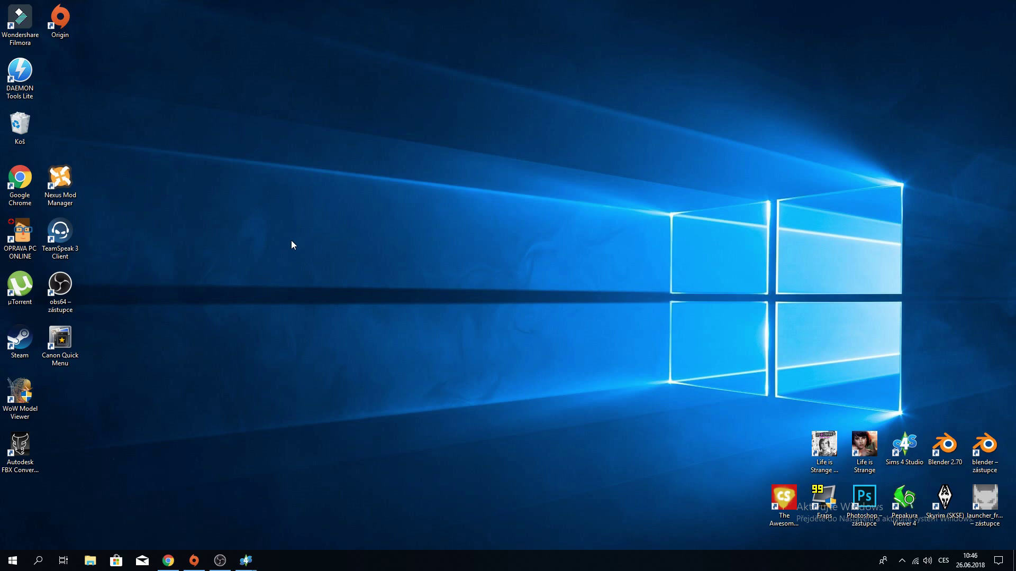
{"action": "left_click", "coordinate": [223, 562]}
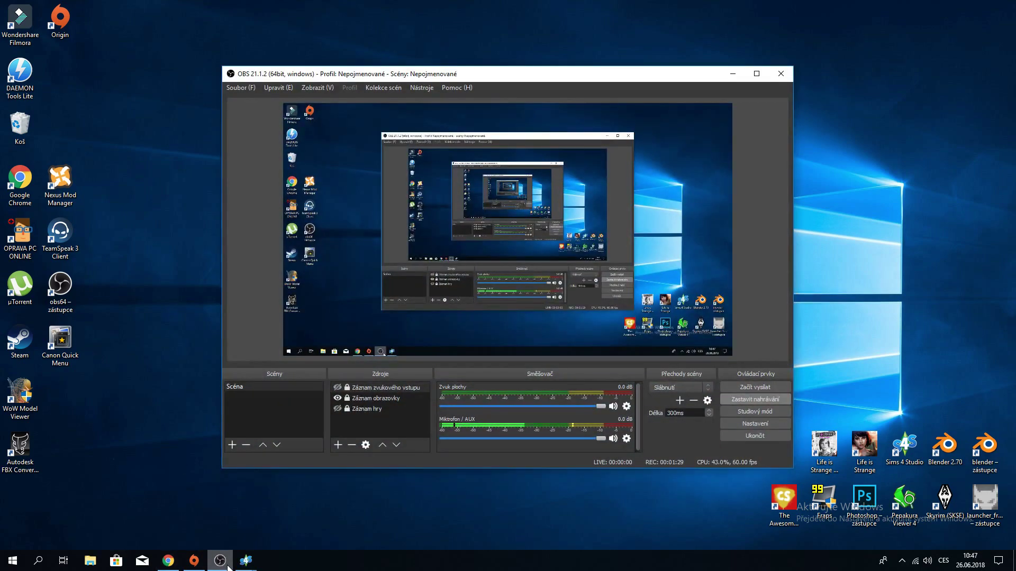
{"action": "left_click", "coordinate": [733, 73]}
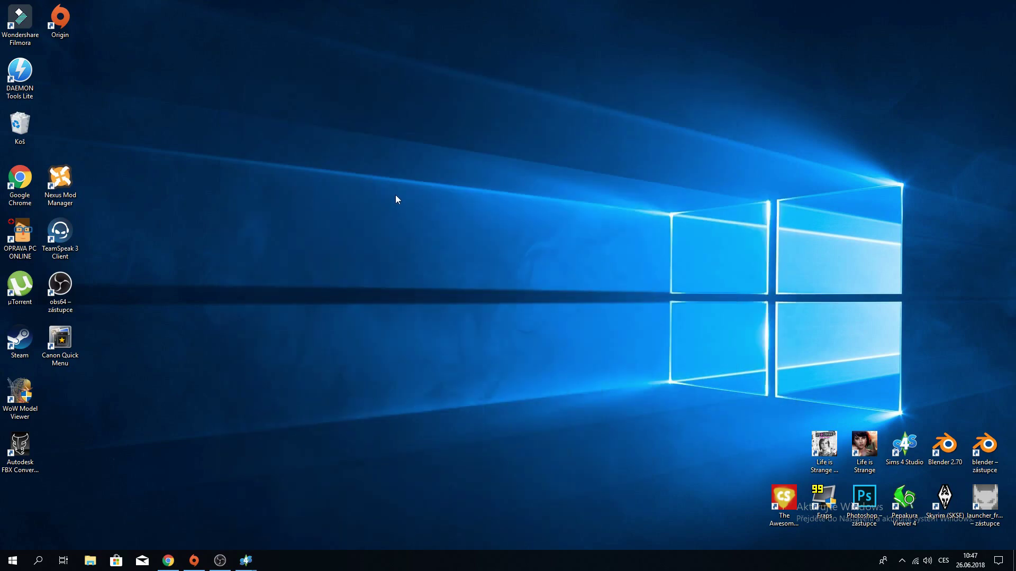
Browse the downloaded files in File Explorer and inspect the contents of the inner blender-2.79b-windows64 folder.
{"action": "left_click", "coordinate": [88, 563]}
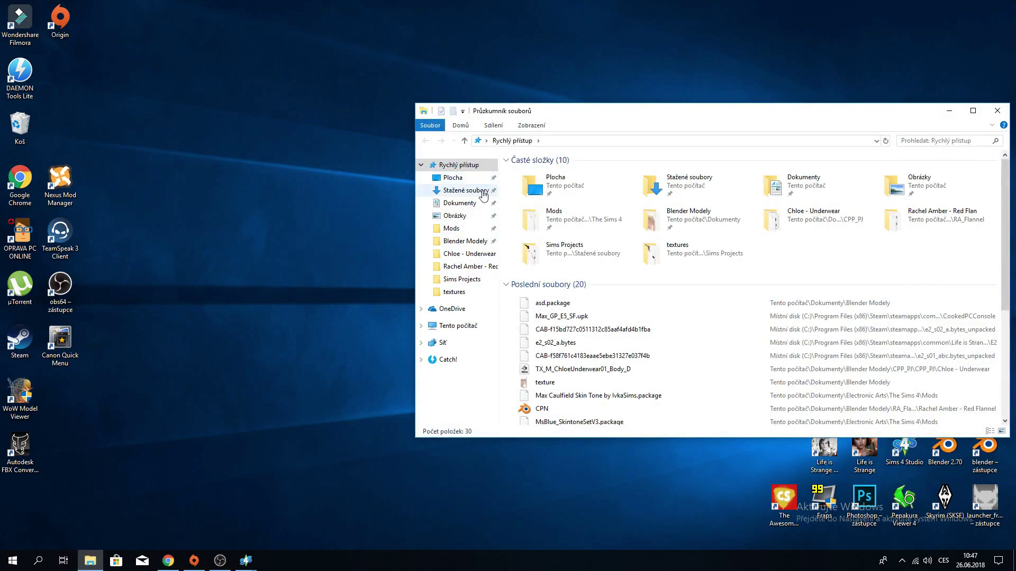
{"action": "left_click", "coordinate": [483, 193]}
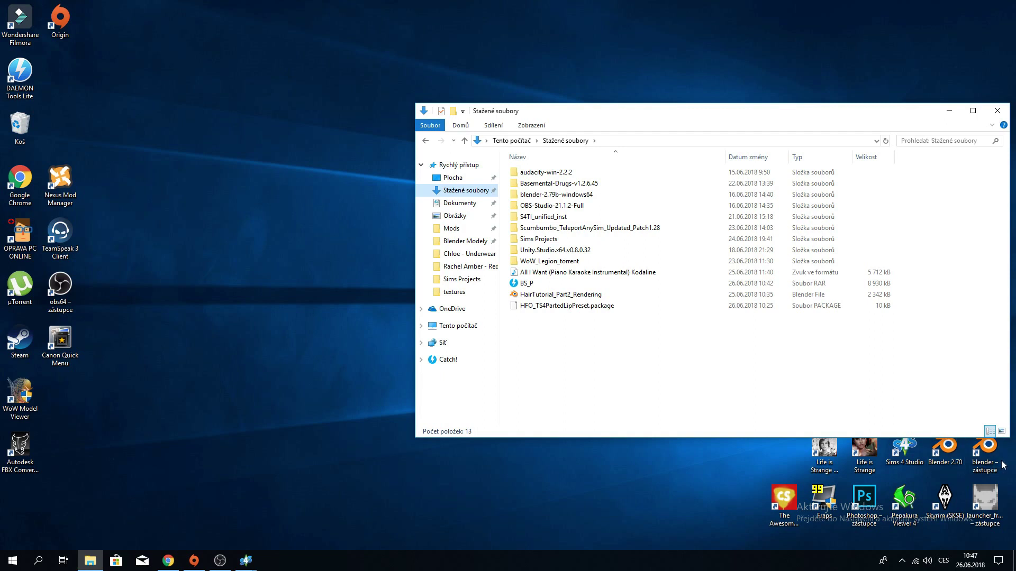
{"action": "double_click", "coordinate": [546, 194]}
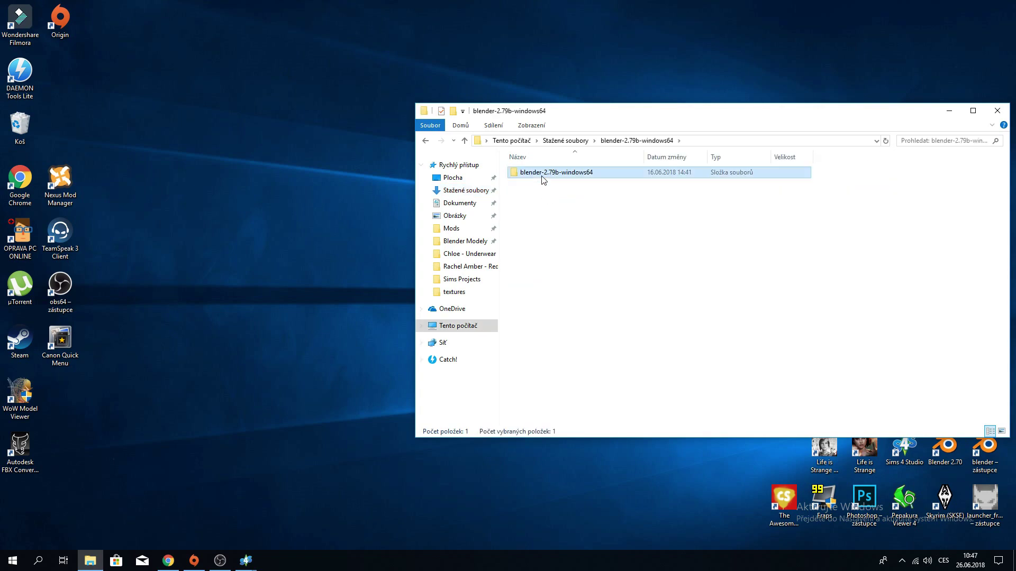
{"action": "double_click", "coordinate": [543, 174]}
{"action": "scroll", "coordinate": [588, 222], "scroll_direction": "down", "scroll_amount": 2}
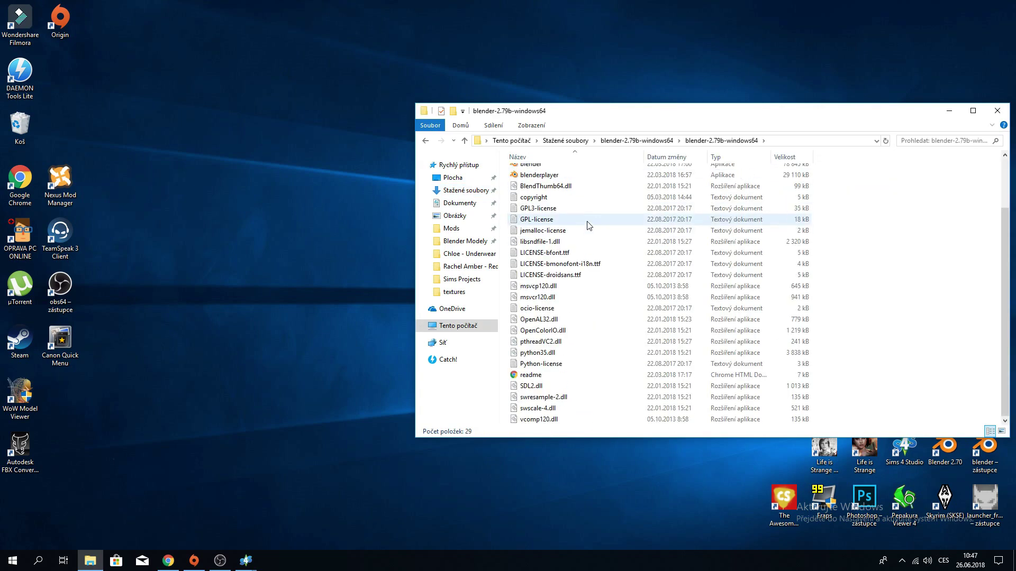
{"action": "scroll", "coordinate": [587, 222], "scroll_direction": "up", "scroll_amount": 2}
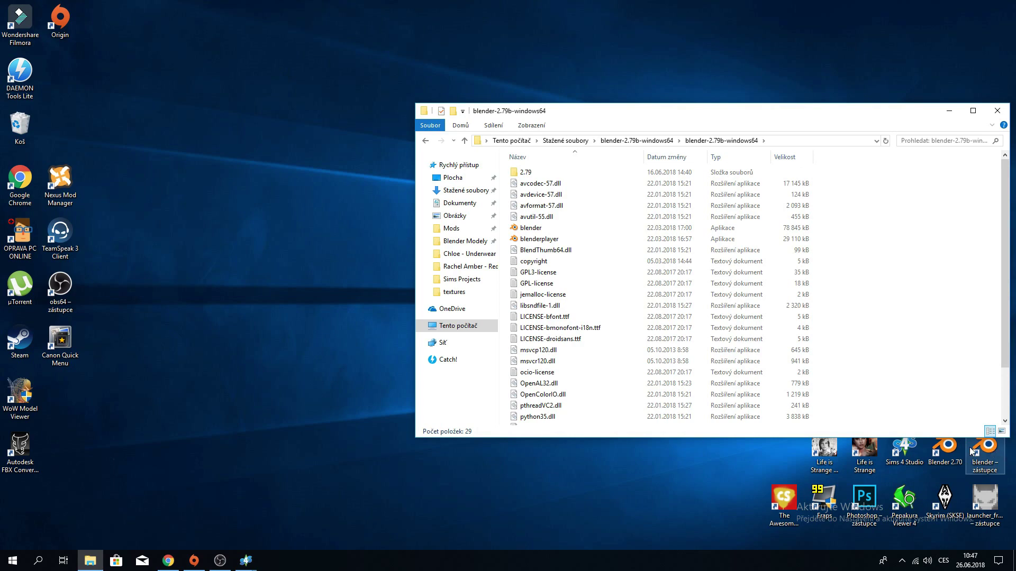
{"action": "left_click", "coordinate": [991, 124]}
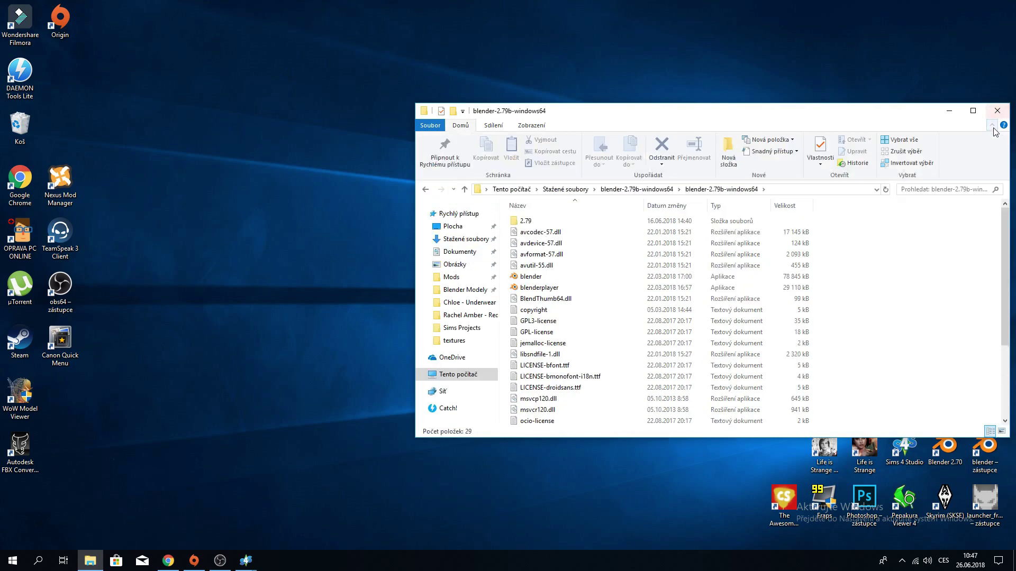
{"action": "left_click", "coordinate": [992, 125]}
{"action": "left_click", "coordinate": [997, 115]}
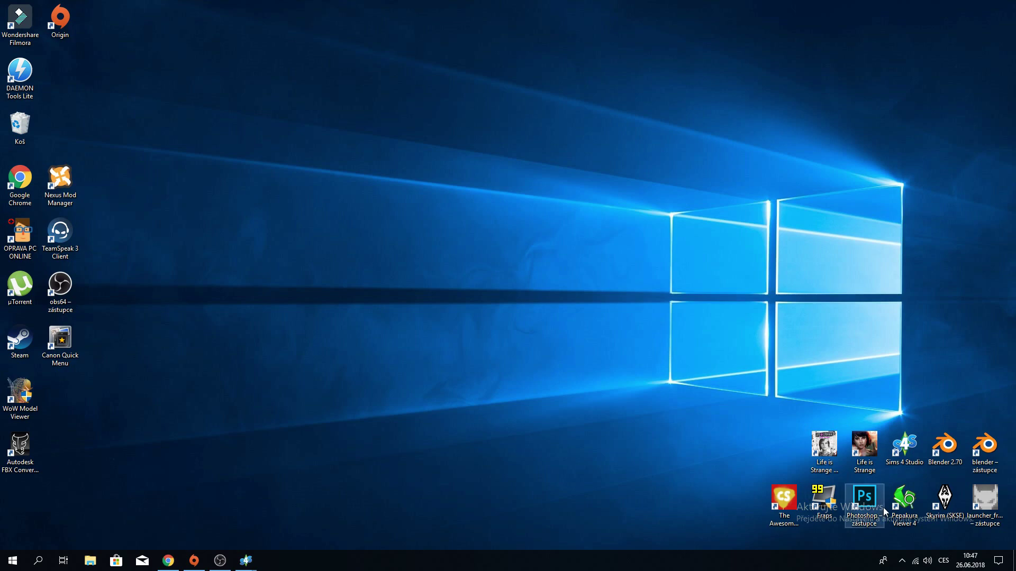
{"action": "double_click", "coordinate": [861, 500]}
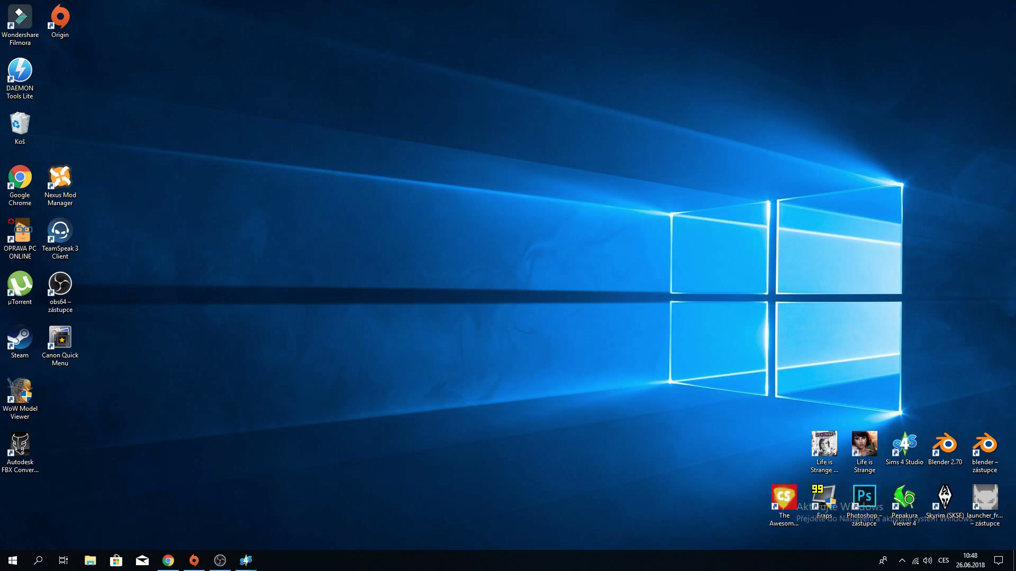
Switch to Chrome and search Google Images for "last of us xps model" in a new tab.
{"action": "left_click", "coordinate": [169, 561]}
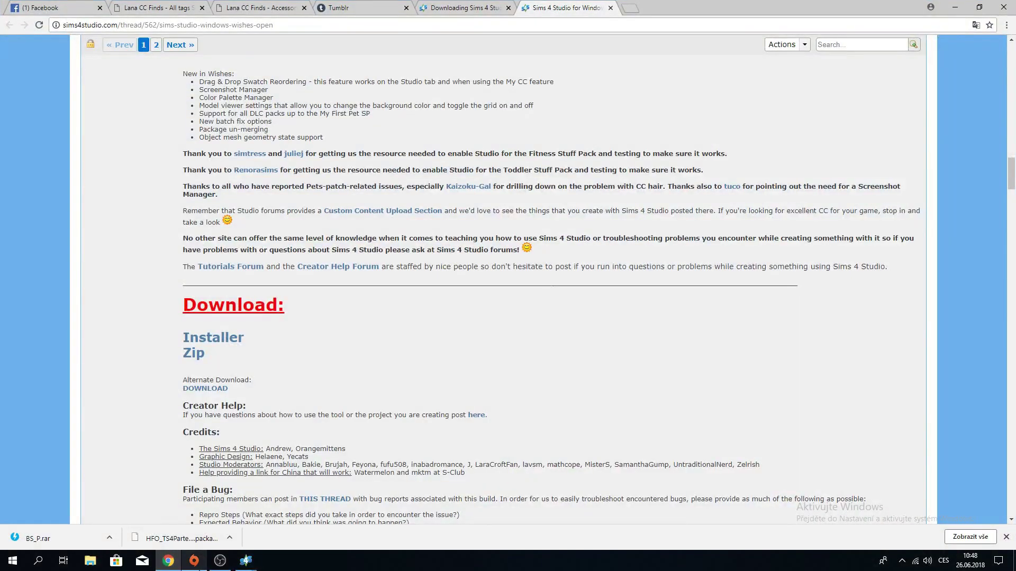
{"action": "left_click", "coordinate": [628, 9]}
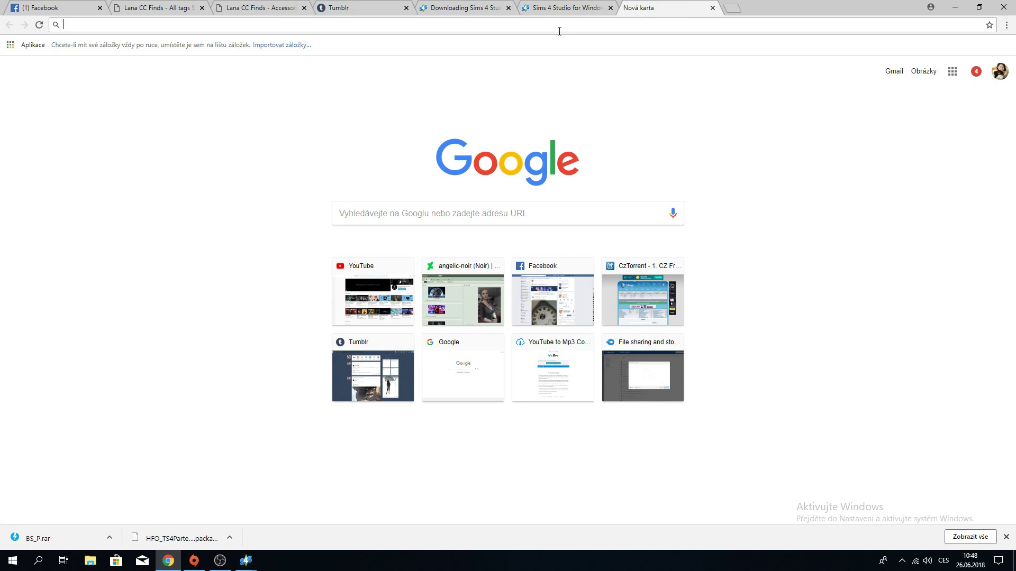
{"action": "type", "text": "last of "}
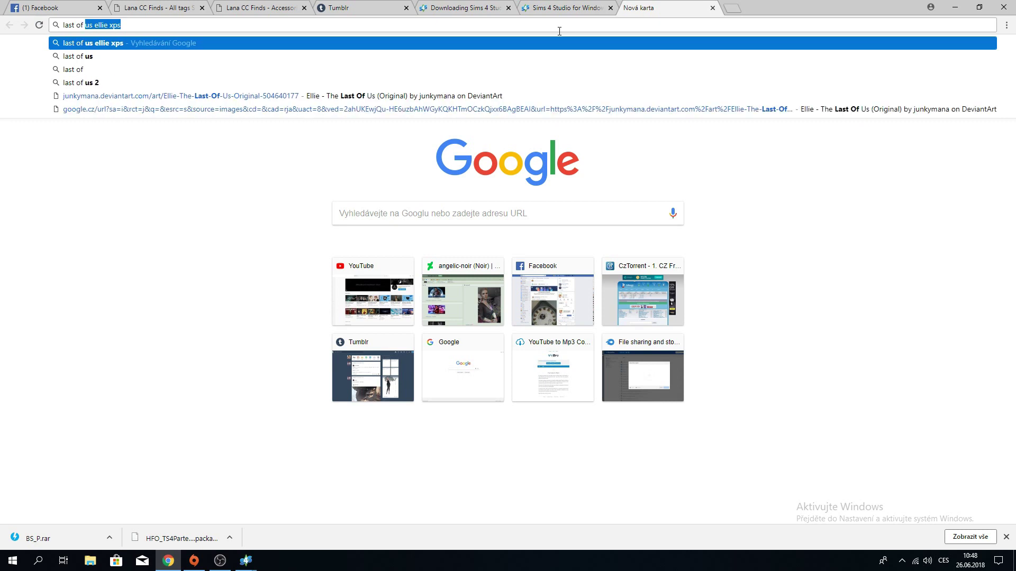
{"action": "type", "text": "us xps mo"}
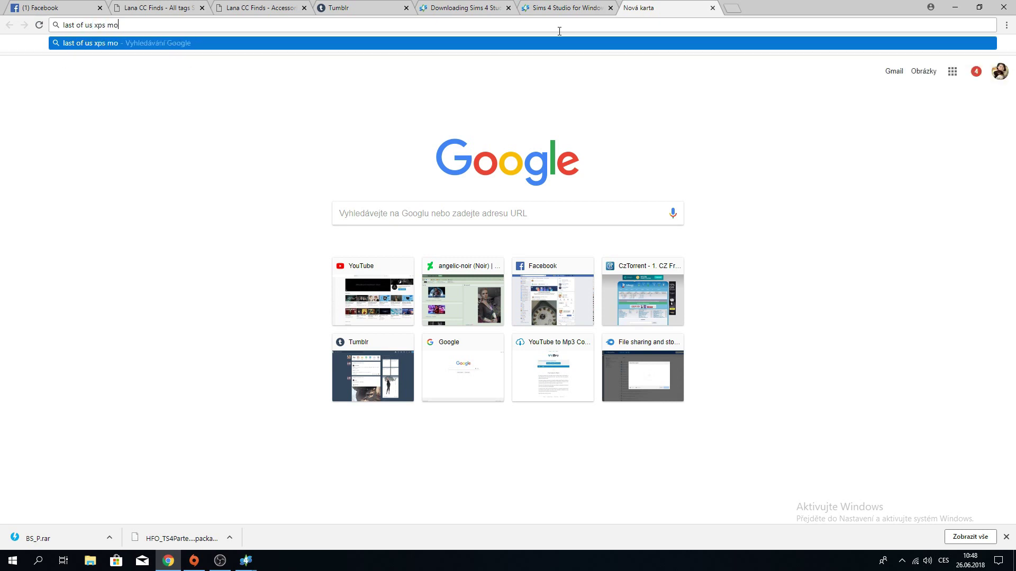
{"action": "type", "text": "del"}
{"action": "key", "text": "Return"}
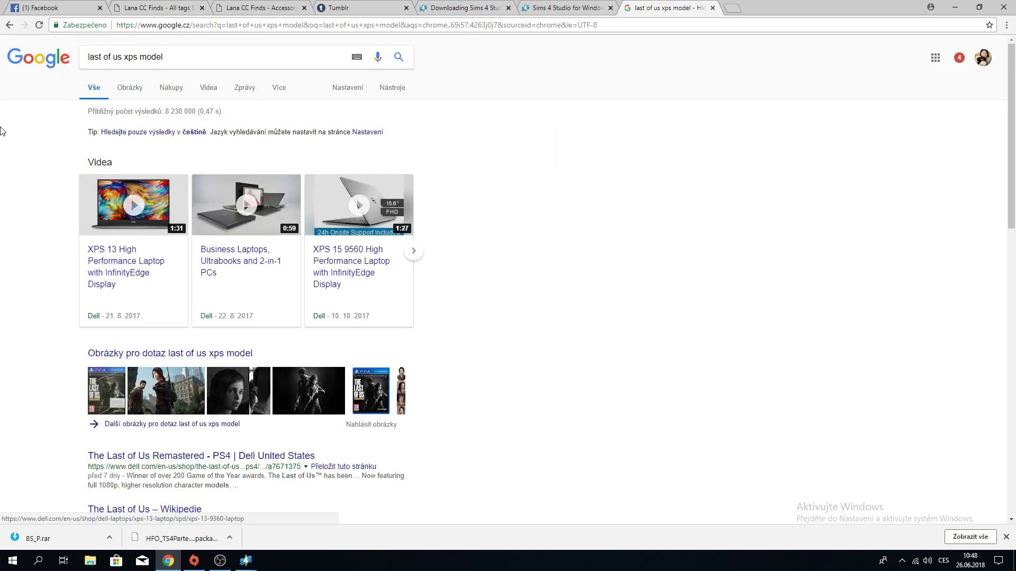
{"action": "left_click", "coordinate": [138, 91]}
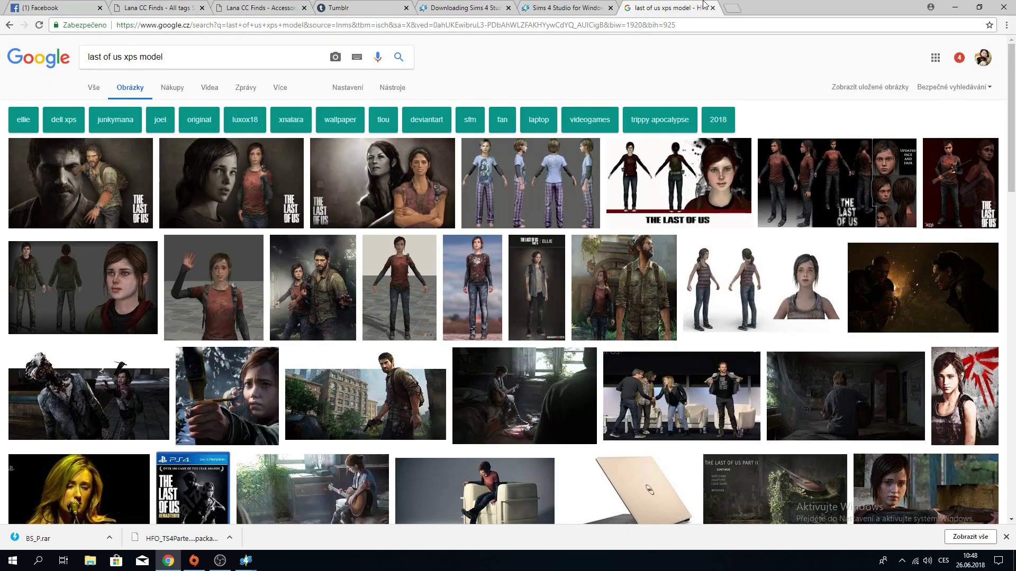
Search Google for "blender xps plugin" in another new tab.
{"action": "left_click", "coordinate": [734, 9]}
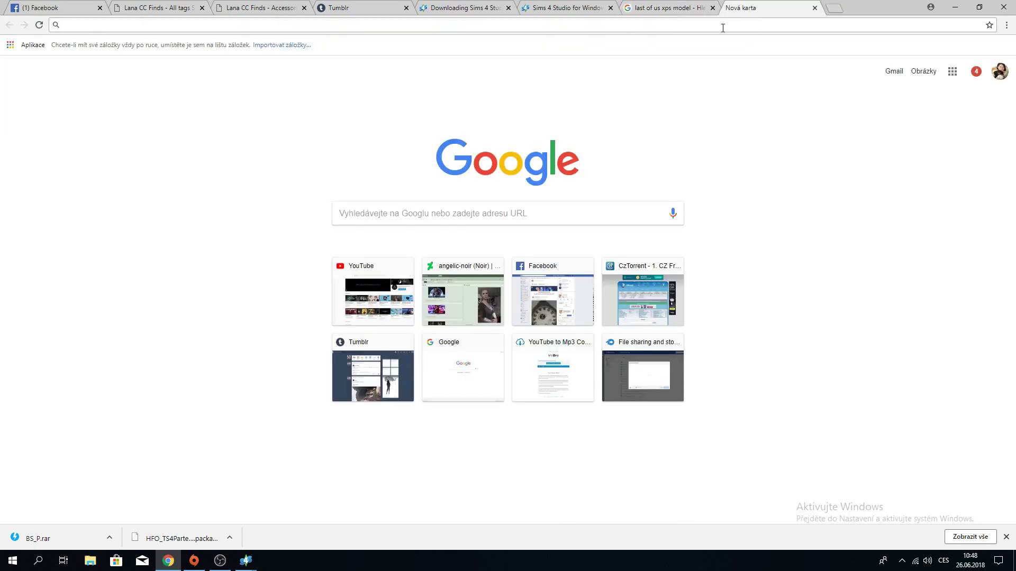
{"action": "type", "text": "blender xp"}
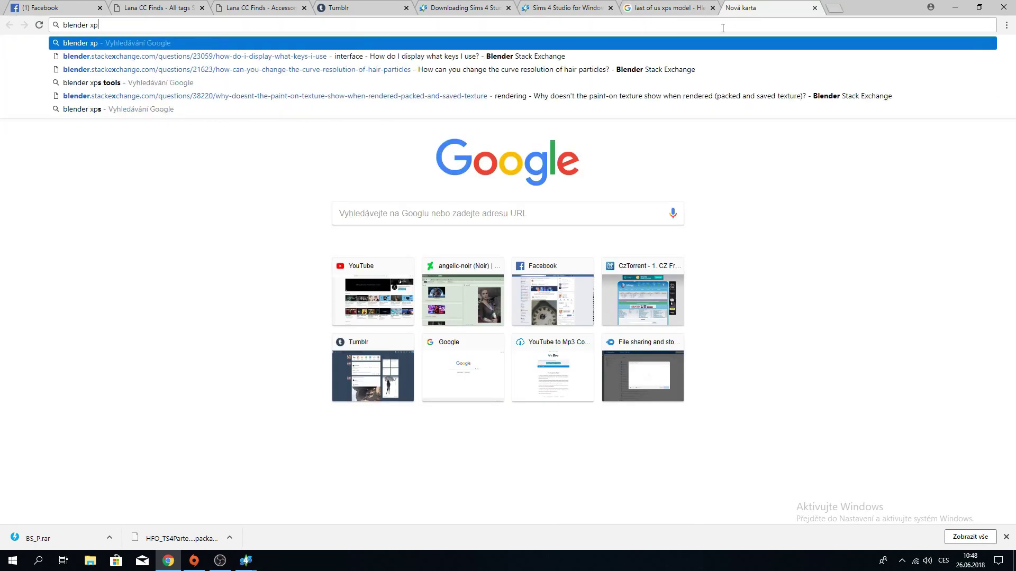
{"action": "type", "text": "s"}
{"action": "key", "text": "Down"}
{"action": "key", "text": "Down"}
{"action": "key", "text": "Down"}
{"action": "key", "text": "Return"}
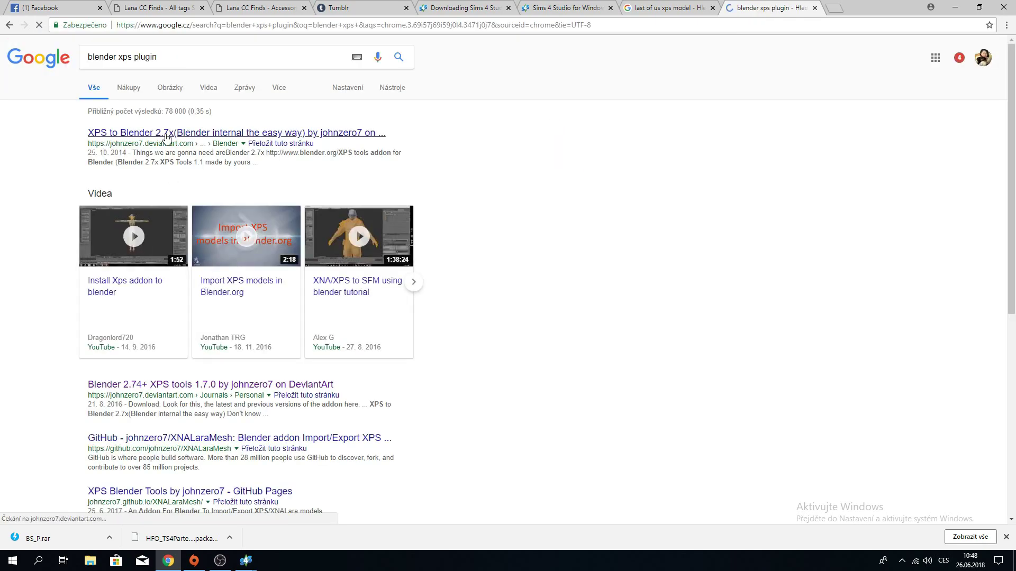
Open the XPS to Blender 2.7x tutorial and follow its Blender 2.7x XPS Tools 1.1 link to the MediaFire download folder.
{"action": "left_click", "coordinate": [168, 138]}
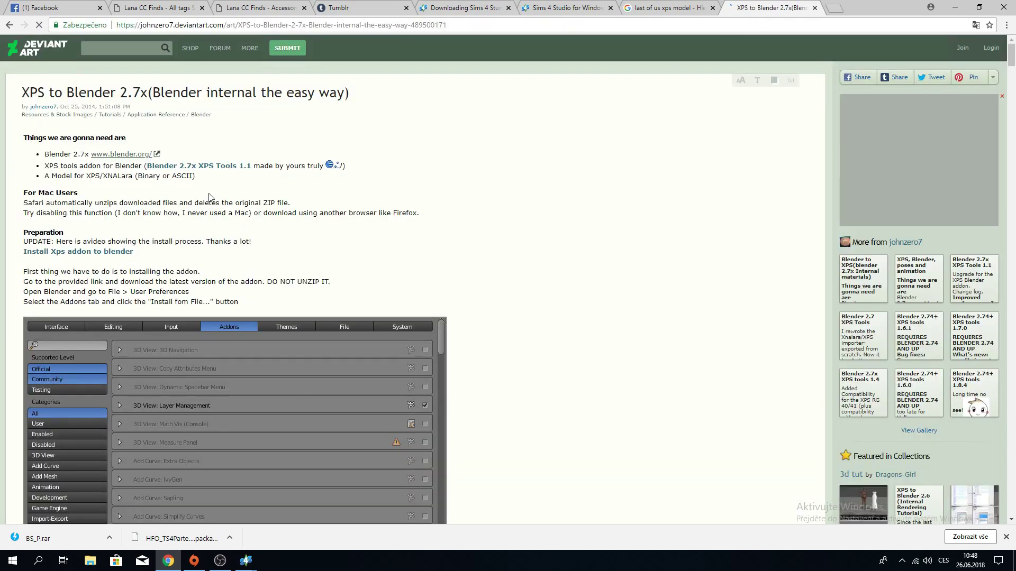
{"action": "left_click", "coordinate": [219, 167]}
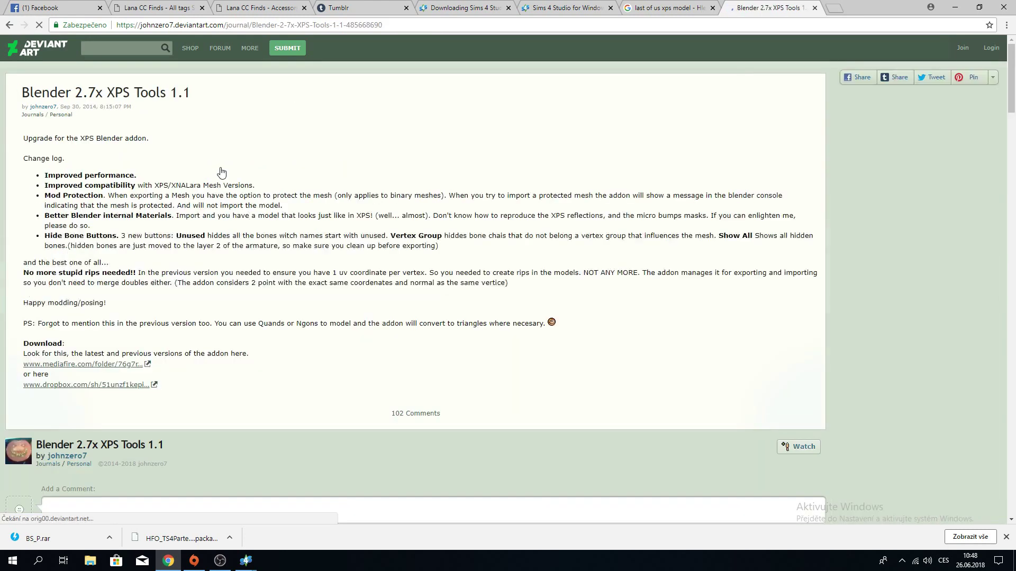
{"action": "left_click", "coordinate": [98, 364]}
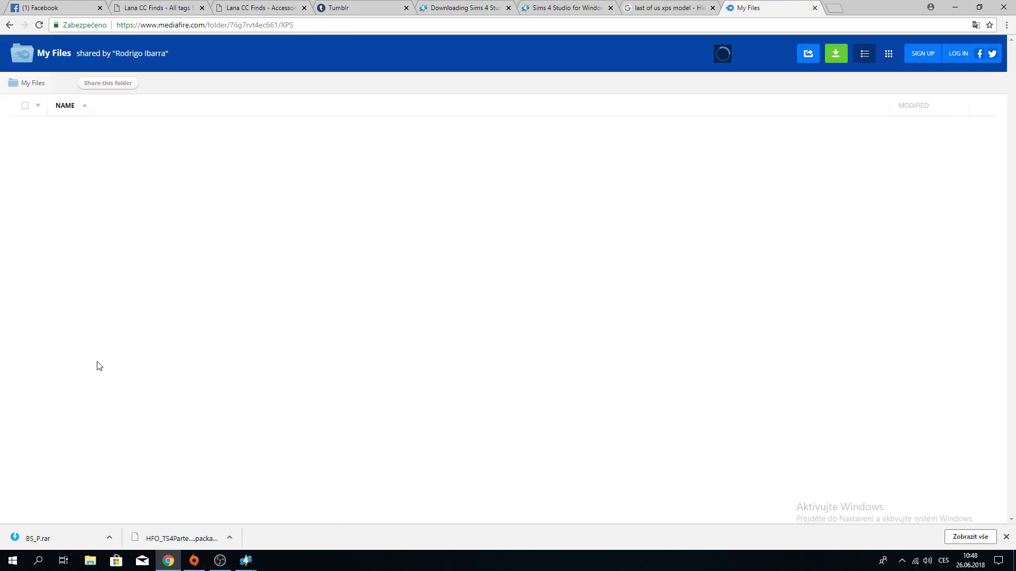
{"action": "scroll", "coordinate": [106, 360], "scroll_direction": "down", "scroll_amount": 3}
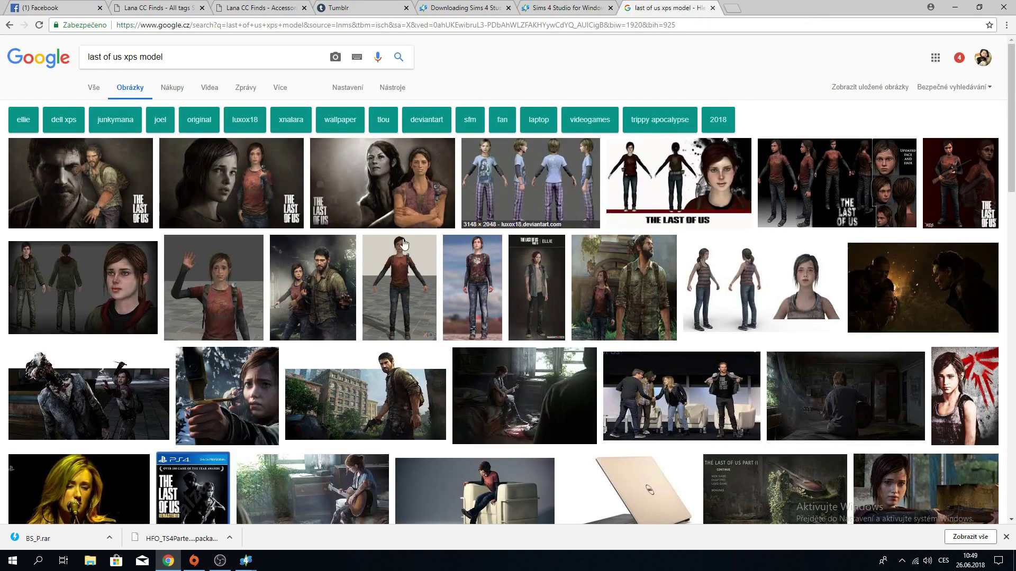
Close both open Sims 4 Studio windows.
{"action": "mouse_move", "coordinate": [246, 561]}
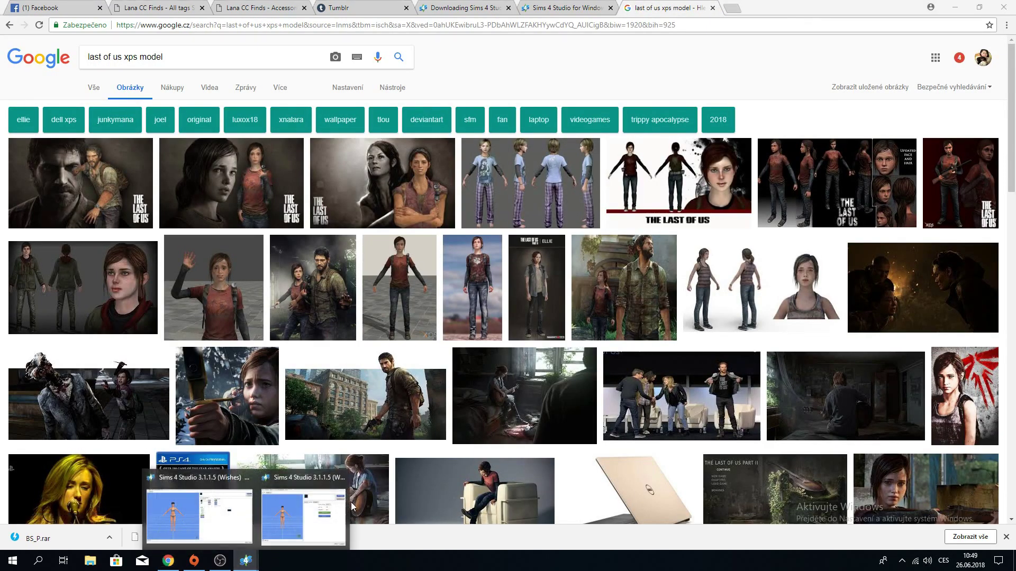
{"action": "left_click", "coordinate": [340, 477]}
{"action": "left_click", "coordinate": [297, 482]}
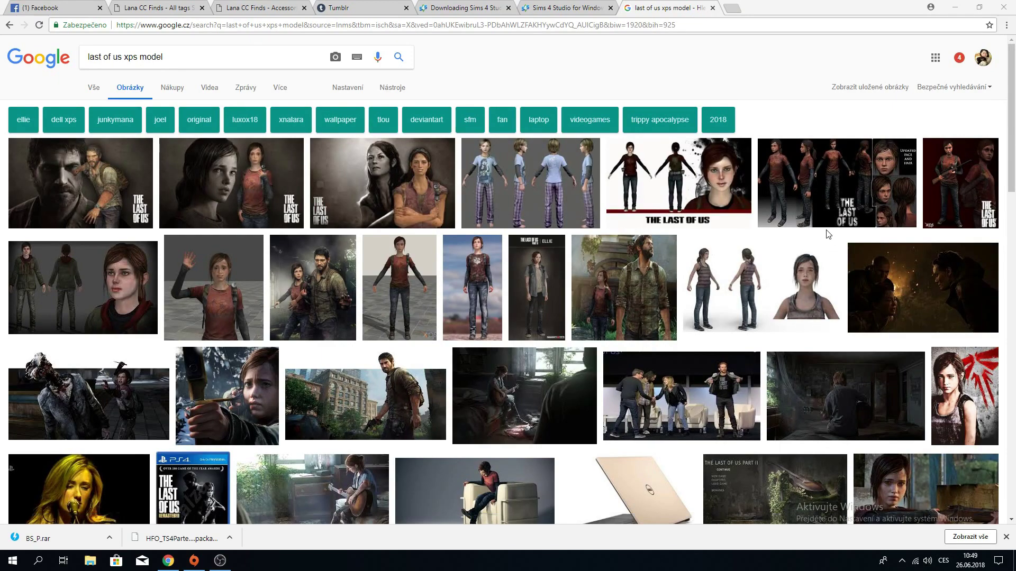
Inspect the DeviantArt page of "The Last of Us: Ellie model" from the image results, and return to the results.
{"action": "left_click", "coordinate": [838, 197]}
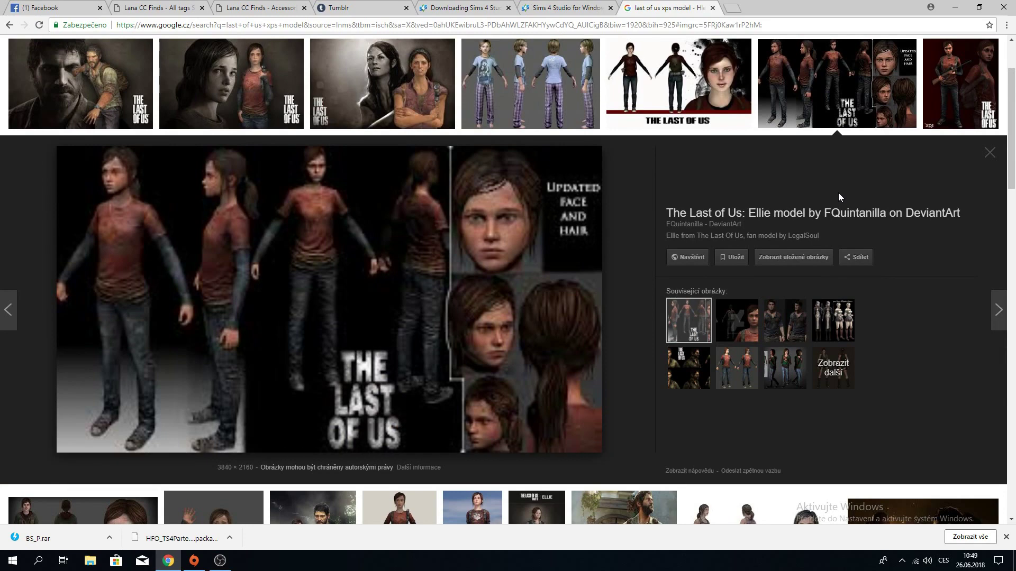
{"action": "left_click", "coordinate": [697, 259]}
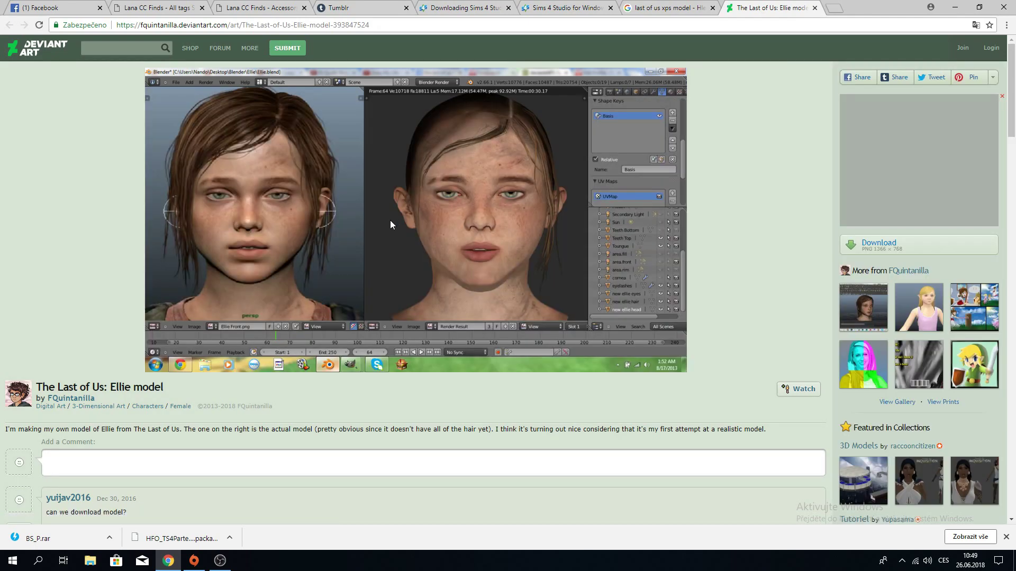
{"action": "scroll", "coordinate": [391, 225], "scroll_direction": "down", "scroll_amount": 4}
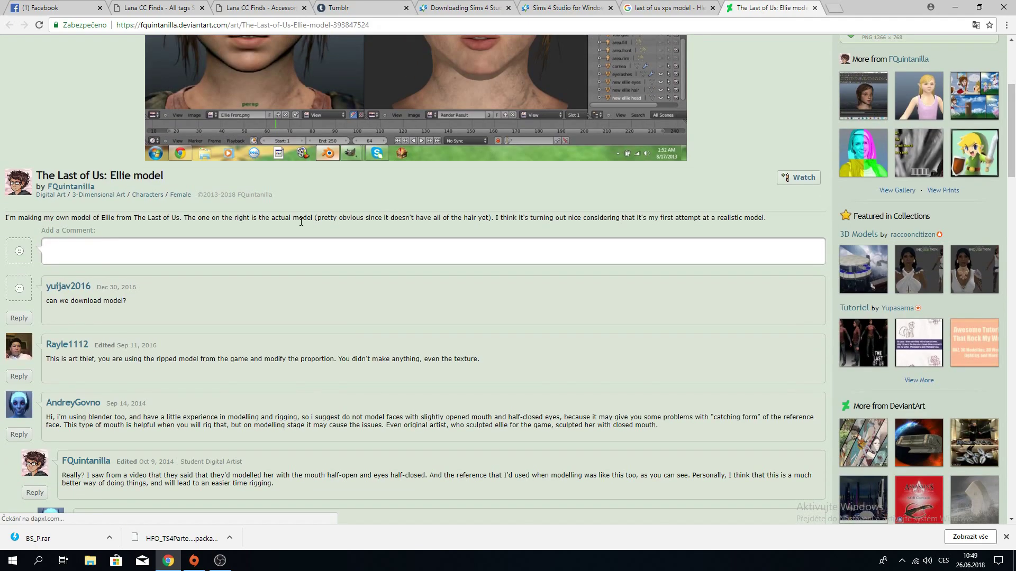
{"action": "scroll", "coordinate": [300, 221], "scroll_direction": "up", "scroll_amount": 3}
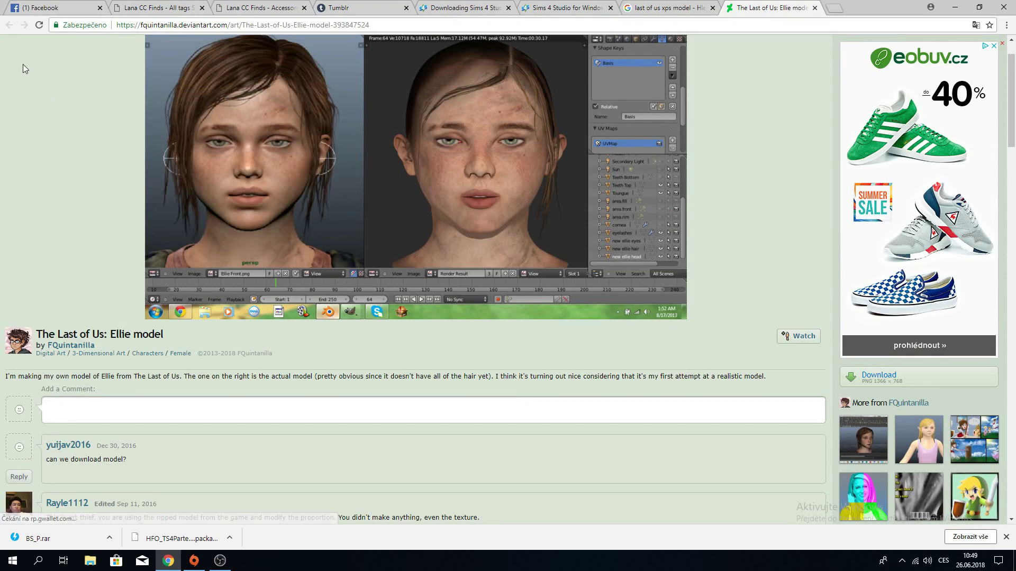
{"action": "left_click", "coordinate": [815, 8]}
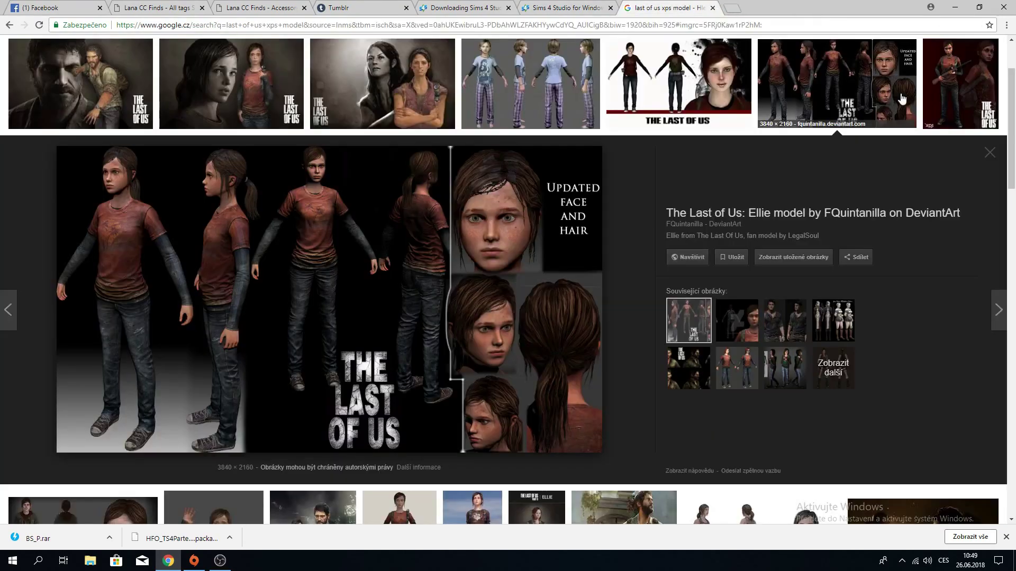
{"action": "left_click", "coordinate": [989, 152]}
{"action": "scroll", "coordinate": [121, 53], "scroll_direction": "up", "scroll_amount": 2}
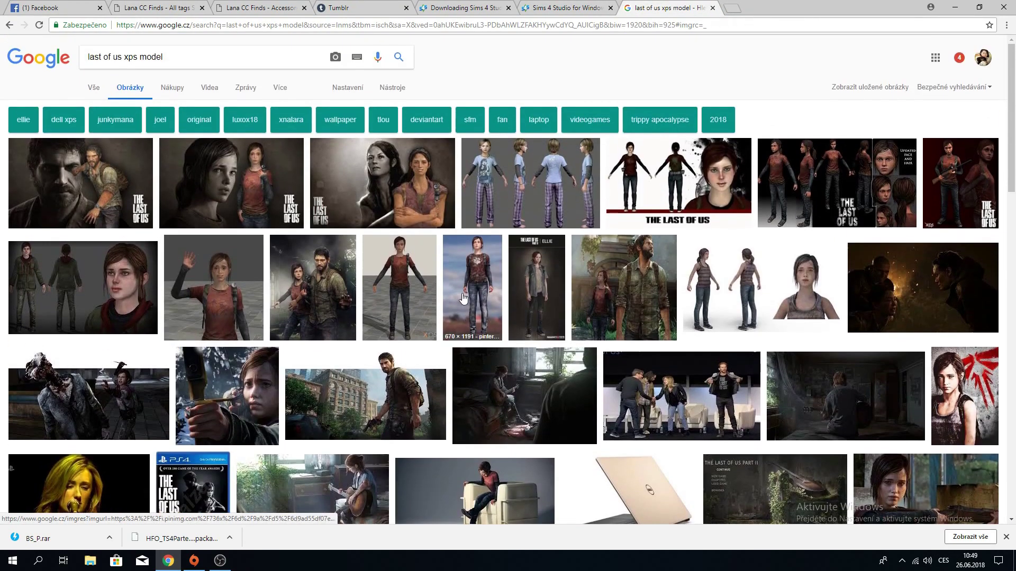
Search Google Images for "last of us ellie xps" and dismiss the downloads bar.
{"action": "left_click_drag", "start_coordinate": [176, 56], "coordinate": [2, 57]}
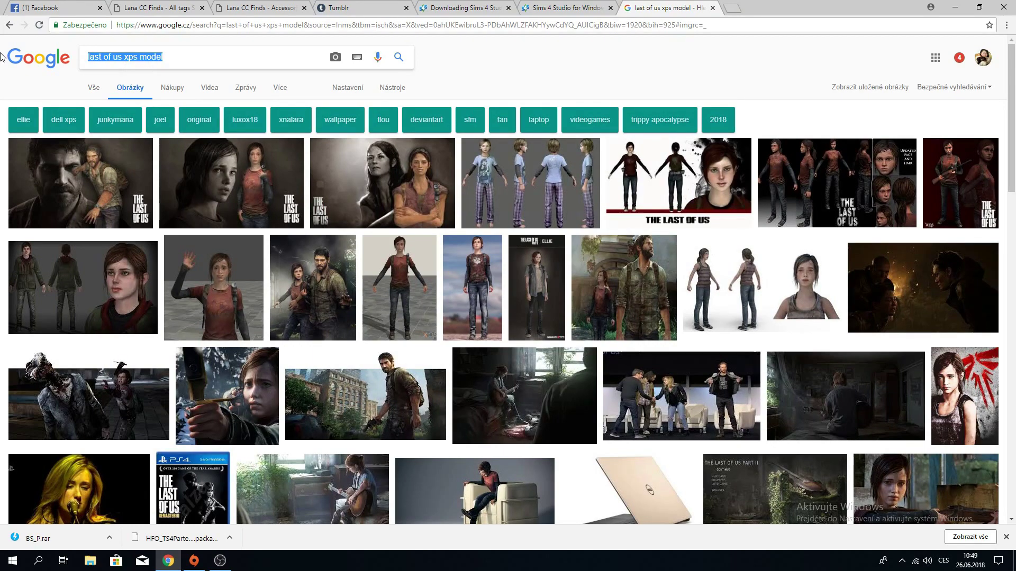
{"action": "type", "text": "last of us e"}
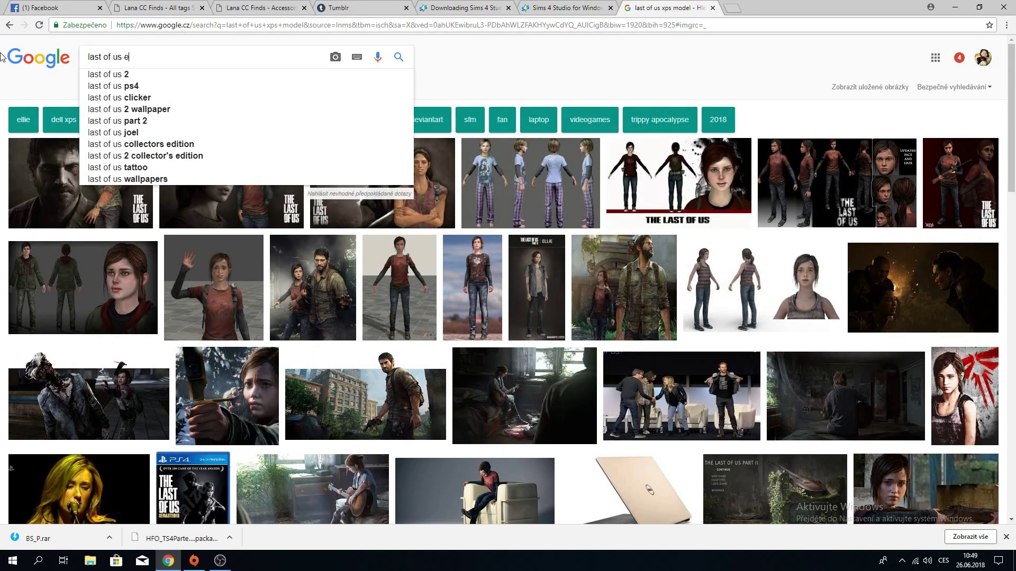
{"action": "type", "text": "llie x"}
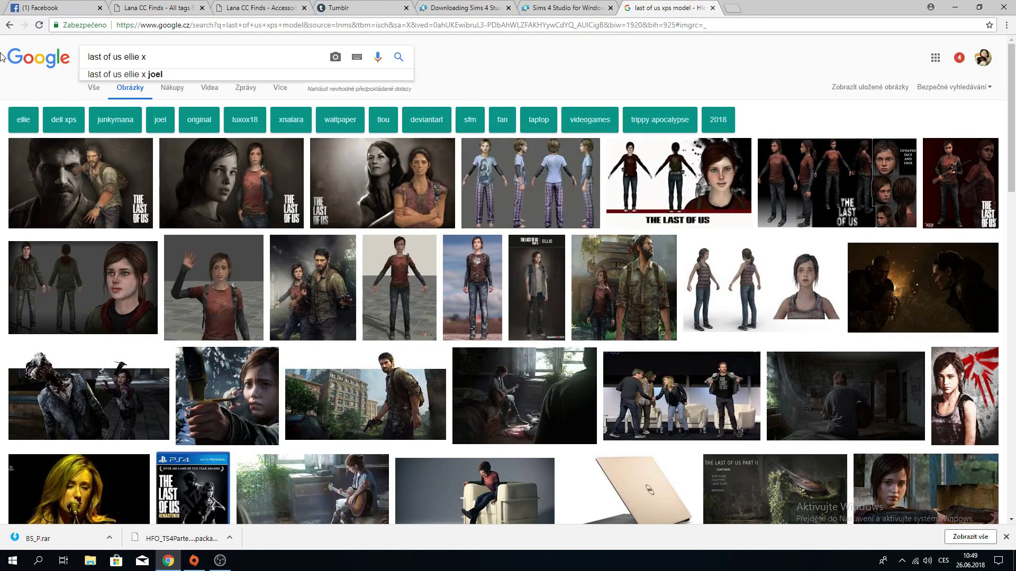
{"action": "type", "text": "ps"}
{"action": "key", "text": "Return"}
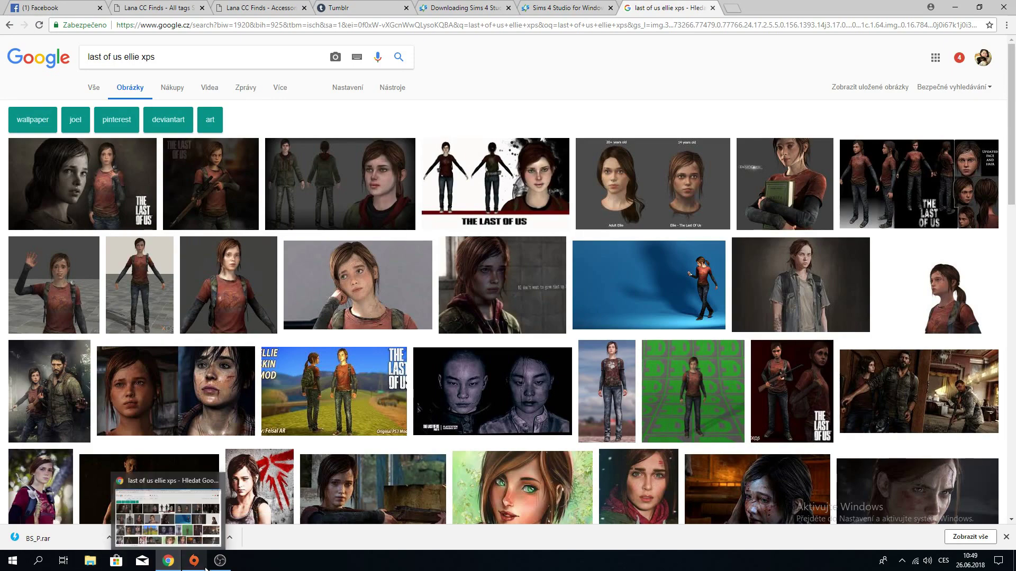
{"action": "left_click", "coordinate": [1005, 537]}
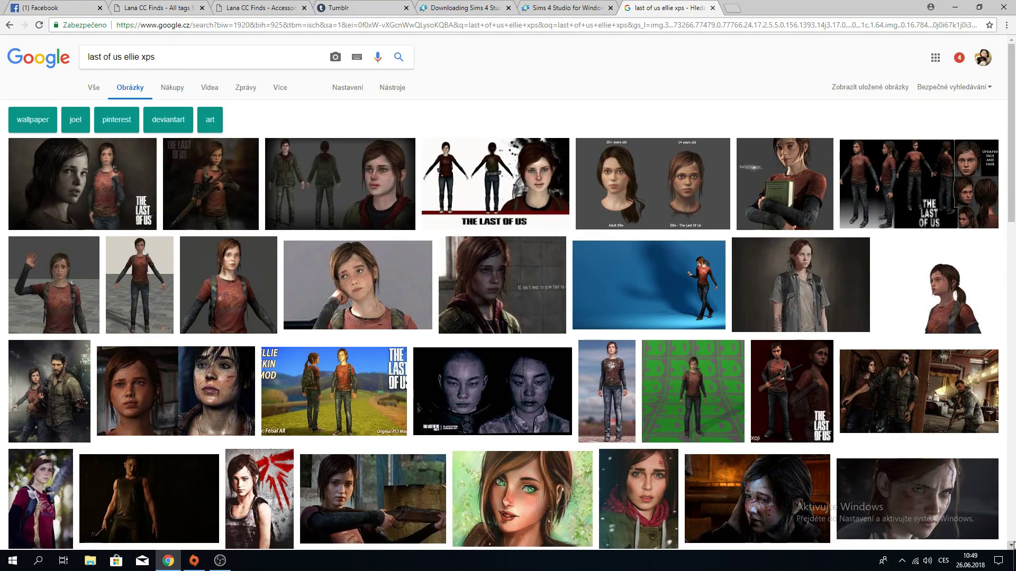
Launch Sims 4 Studio from the desktop and start a CAS Create 3D Mesh project with the catalogue filtered to gender Žena.
{"action": "left_click", "coordinate": [1014, 562]}
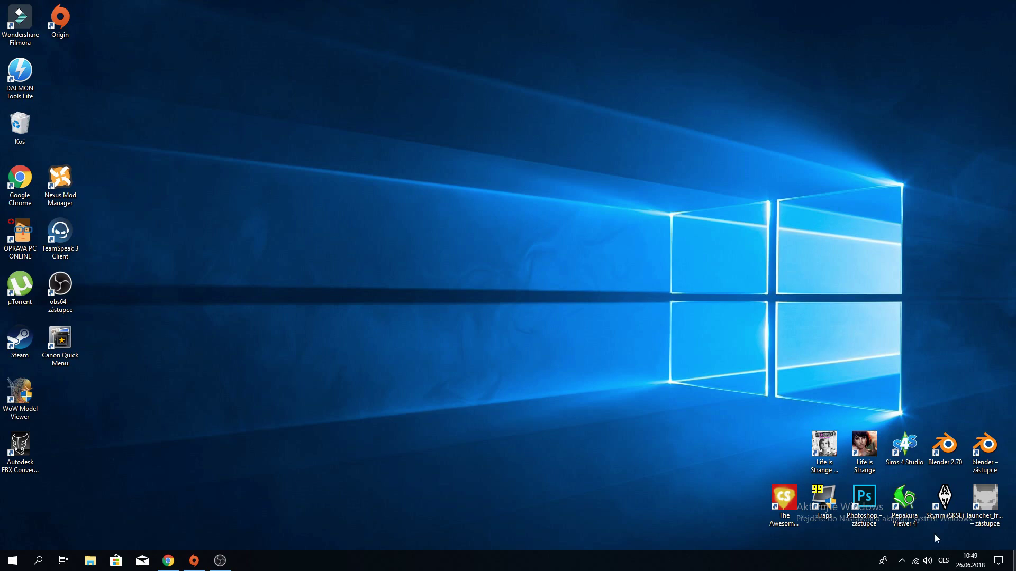
{"action": "double_click", "coordinate": [905, 449]}
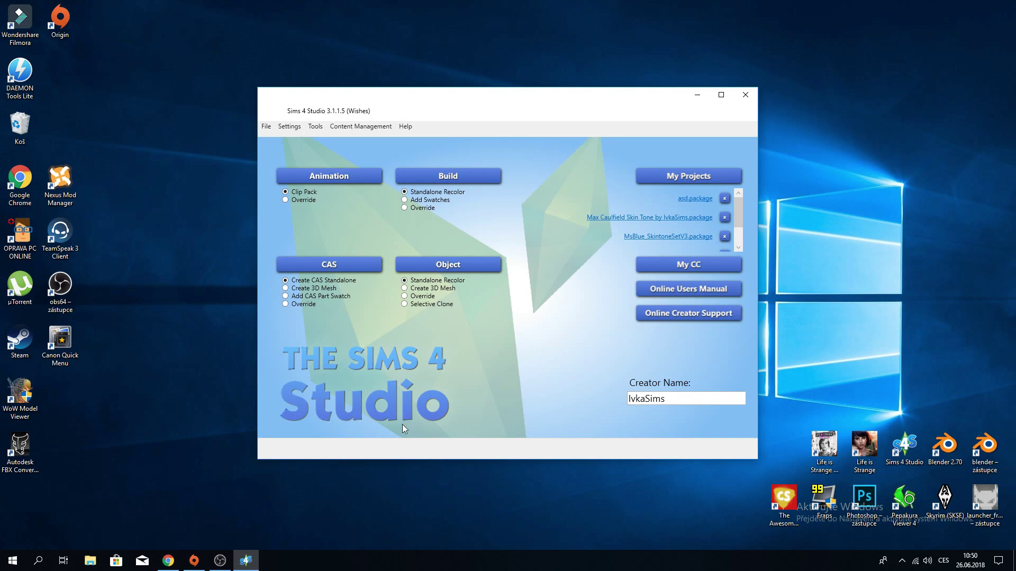
{"action": "left_click", "coordinate": [304, 289]}
{"action": "left_click", "coordinate": [316, 270]}
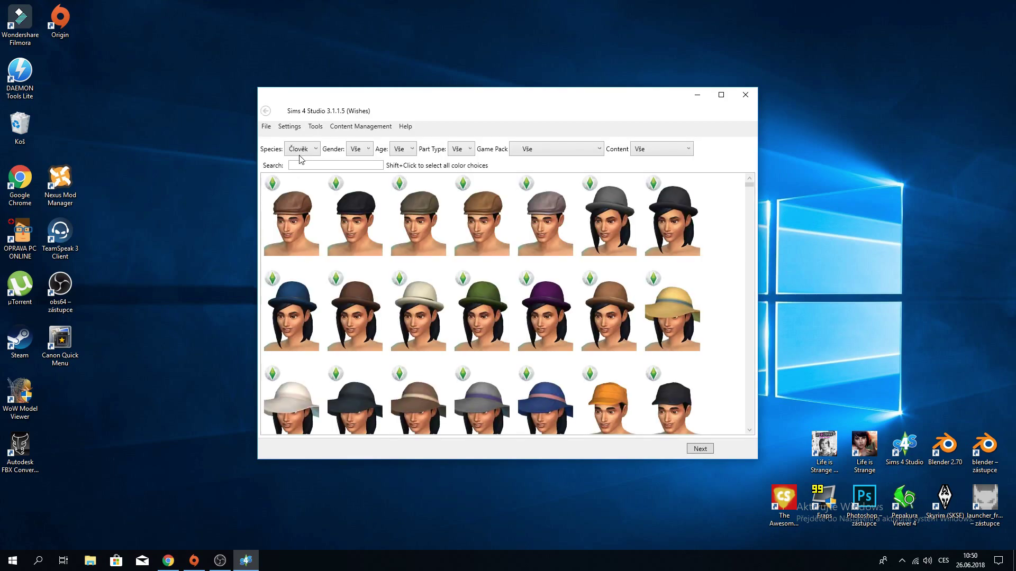
{"action": "left_click", "coordinate": [364, 150]}
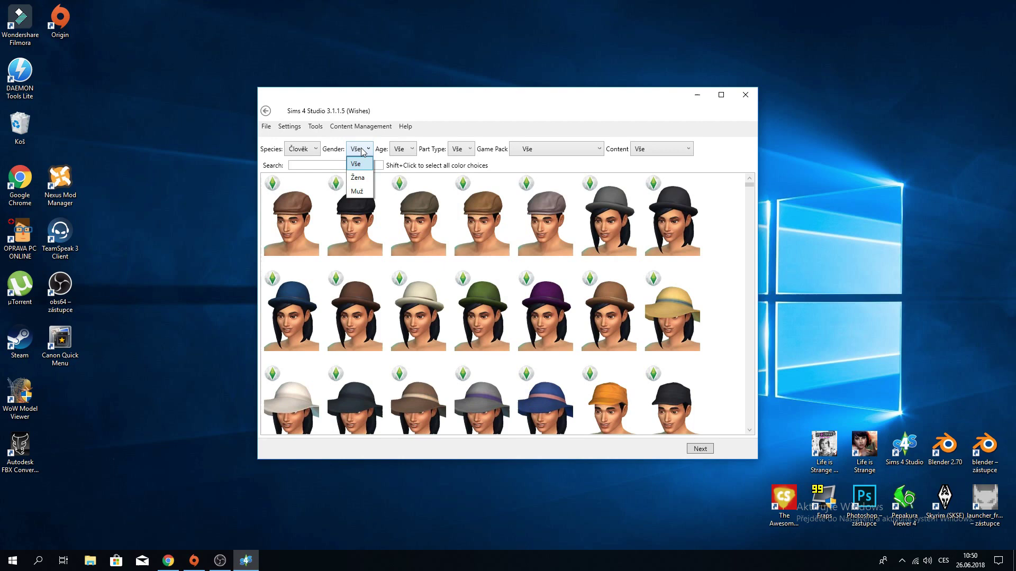
{"action": "left_click", "coordinate": [358, 178]}
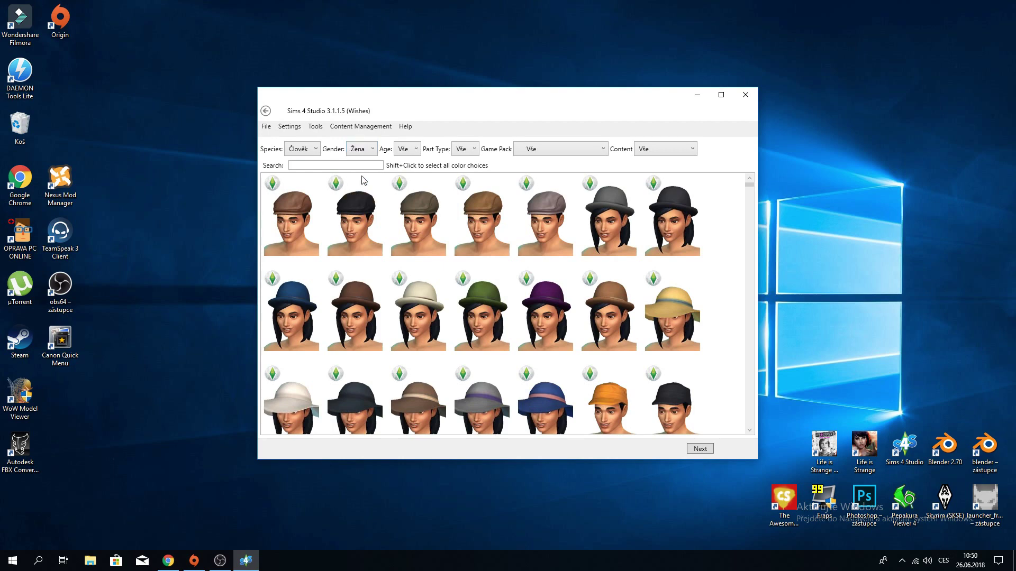
Review the language options in the Sims 4 Studio settings and close the settings without changing anything.
{"action": "left_click", "coordinate": [289, 128]}
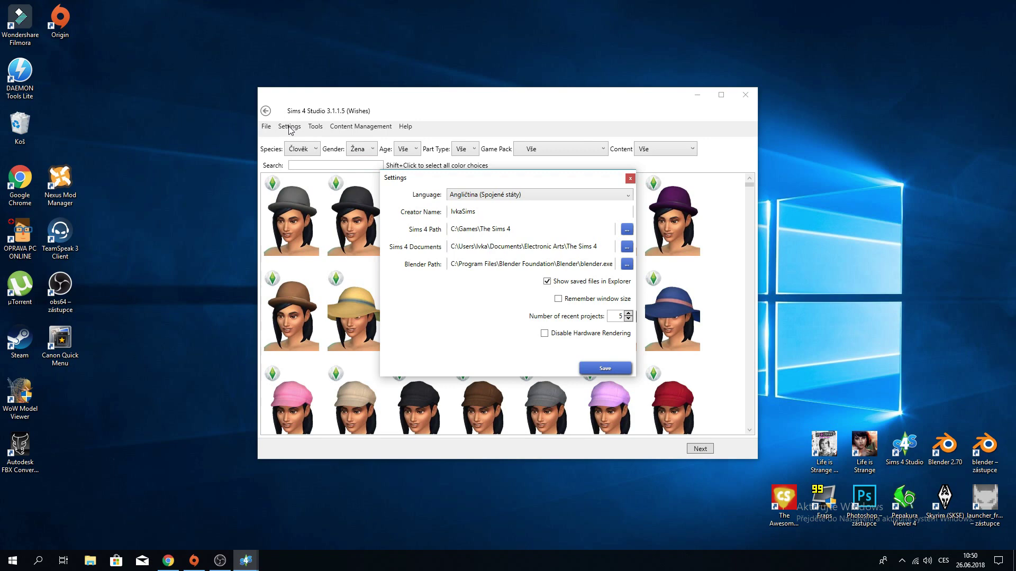
{"action": "left_click", "coordinate": [499, 196]}
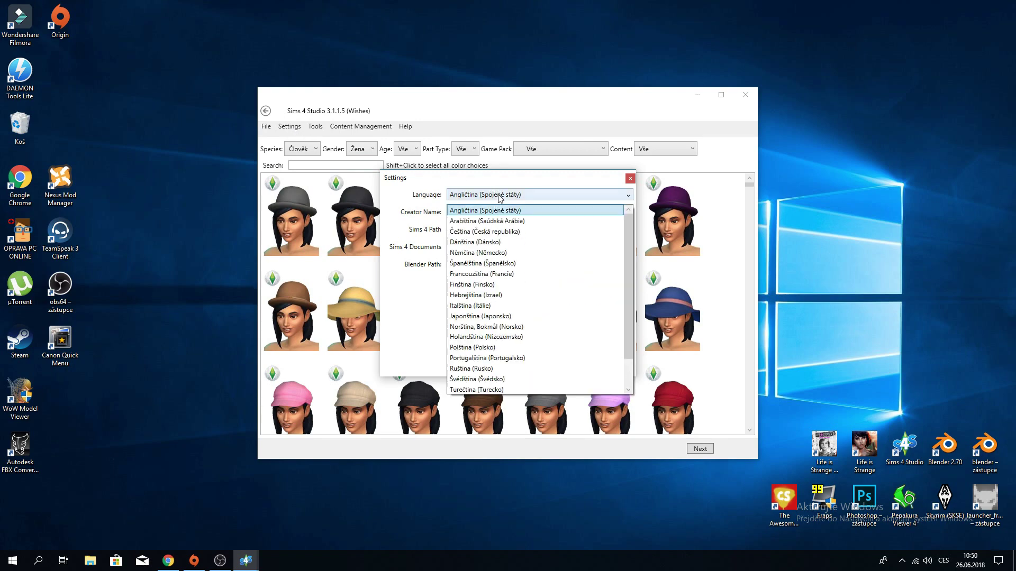
{"action": "left_click", "coordinate": [499, 197]}
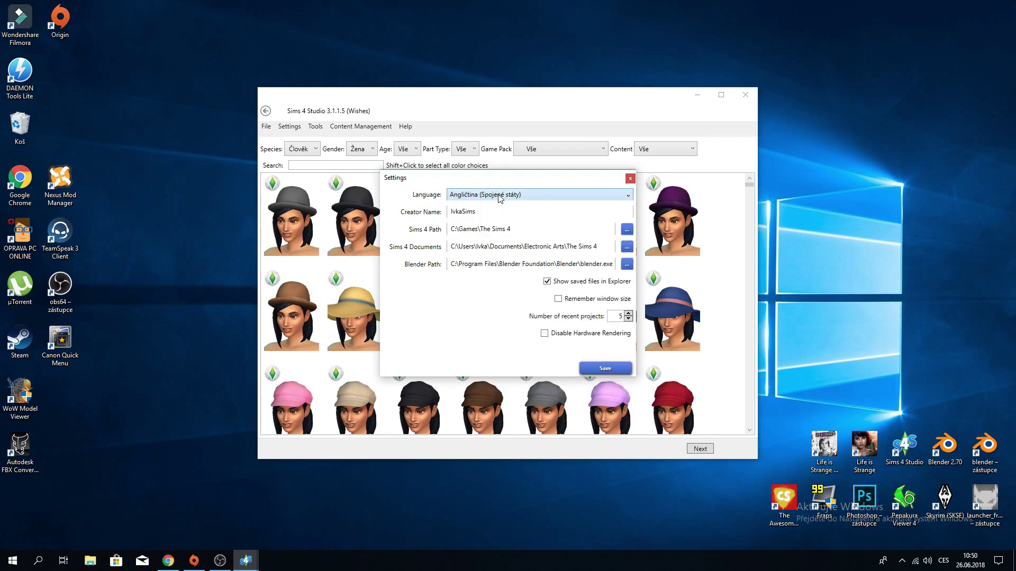
{"action": "left_click", "coordinate": [629, 179]}
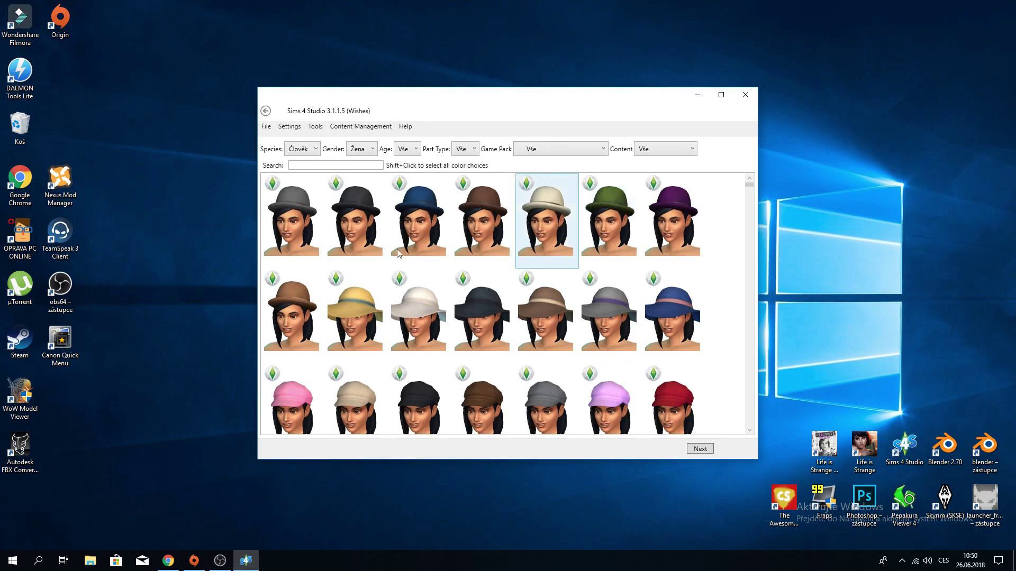
Filter the catalogue to gender Žena, age Dospělý and part type Horní díl.
{"action": "left_click", "coordinate": [366, 152]}
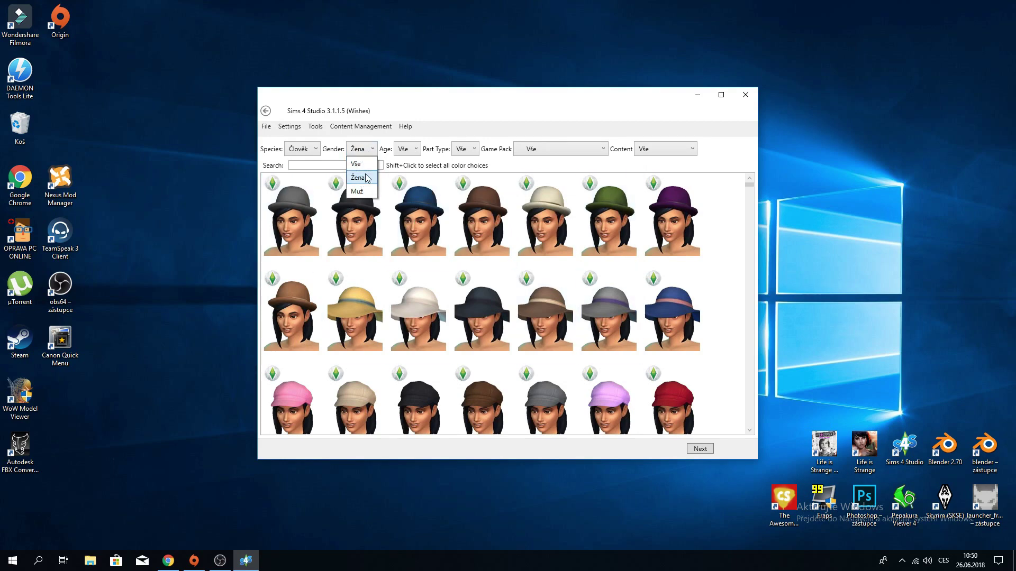
{"action": "left_click", "coordinate": [366, 177]}
{"action": "left_click", "coordinate": [412, 150]}
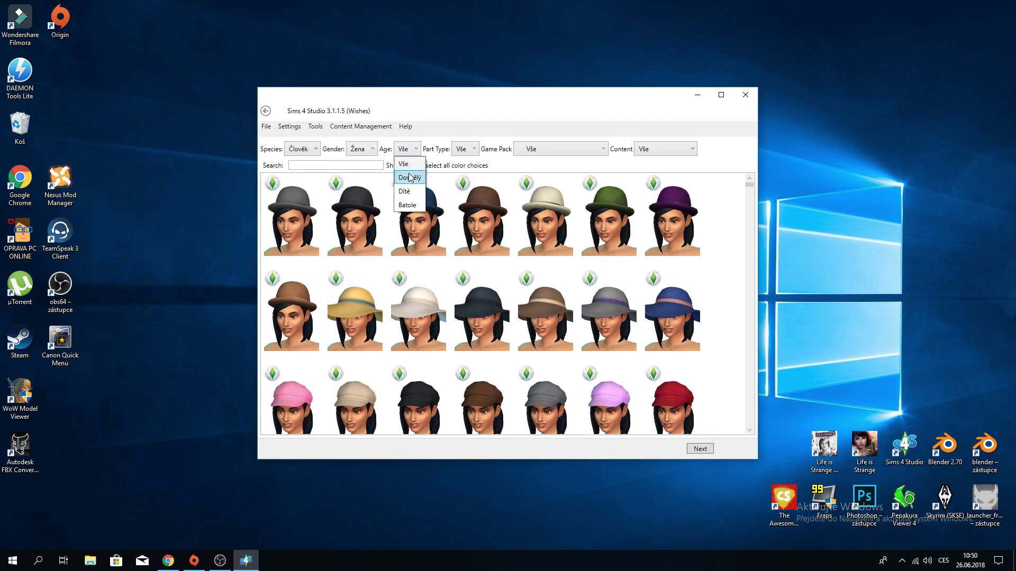
{"action": "left_click", "coordinate": [410, 177]}
{"action": "left_click", "coordinate": [477, 148]}
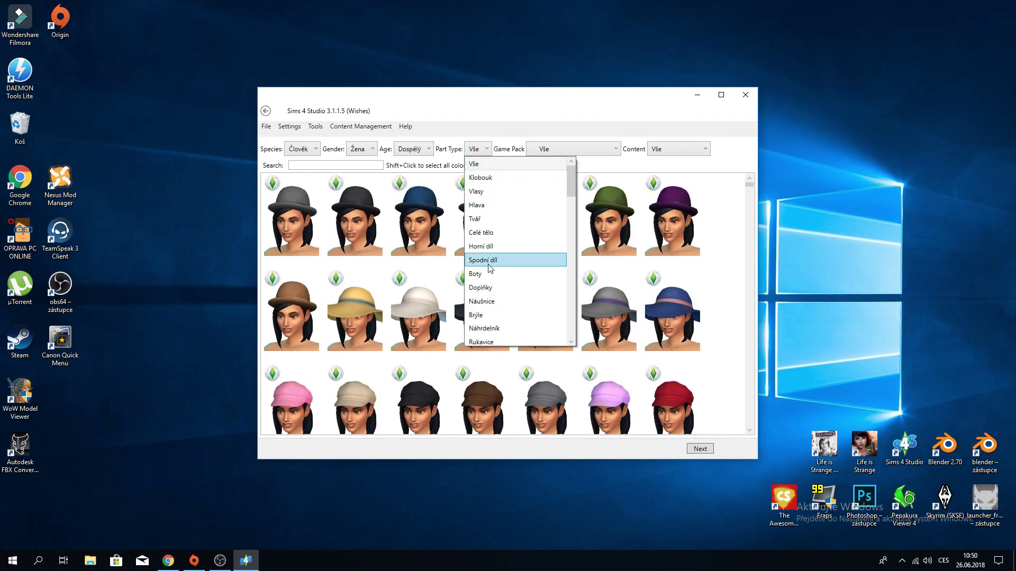
{"action": "left_click", "coordinate": [482, 246]}
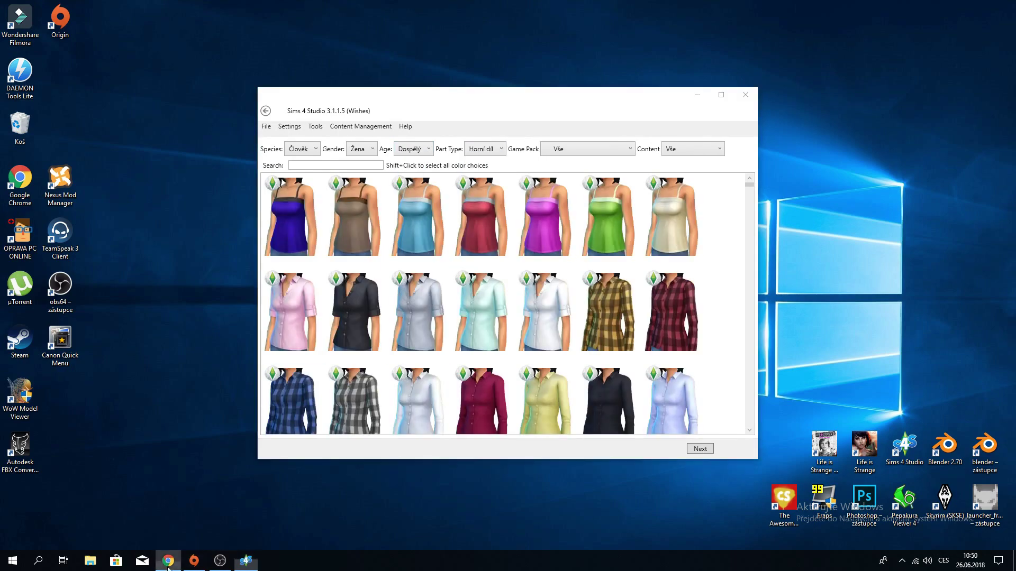
Switch to the Tumblr dashboard in Chrome, read the new chat message and close the chat.
{"action": "left_click", "coordinate": [168, 561]}
{"action": "left_click", "coordinate": [338, 6]}
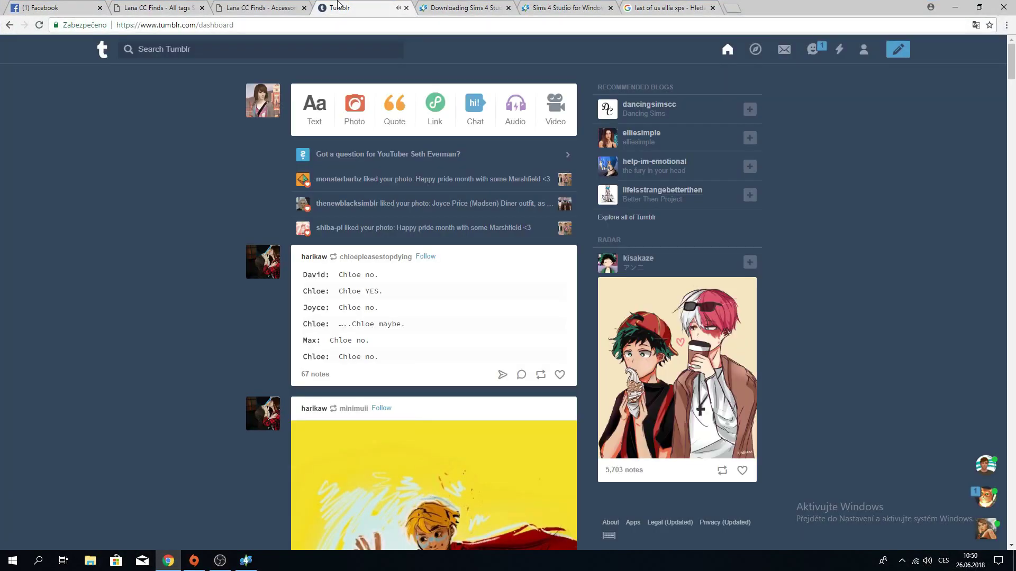
{"action": "left_click", "coordinate": [985, 497]}
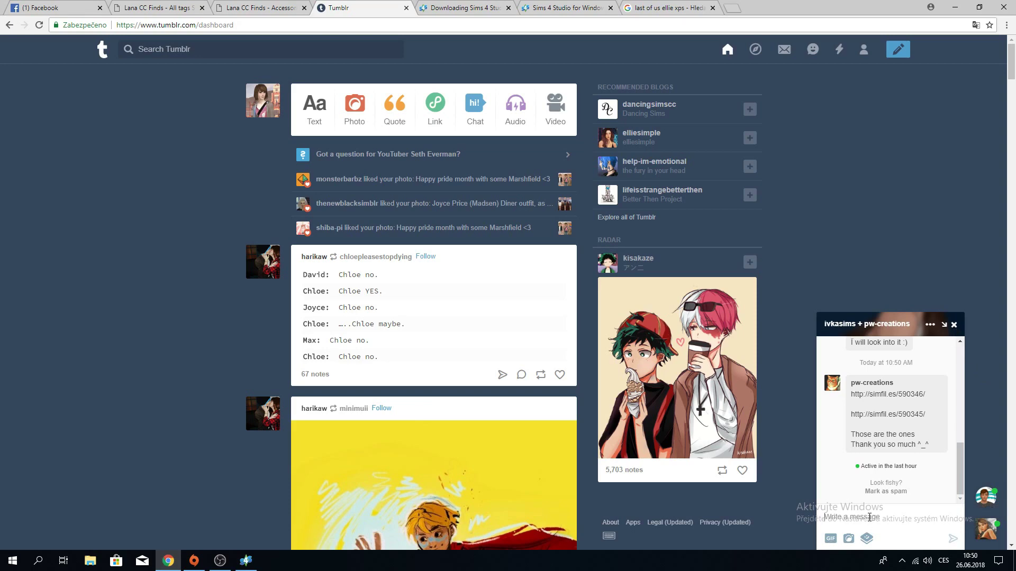
{"action": "left_click", "coordinate": [954, 325]}
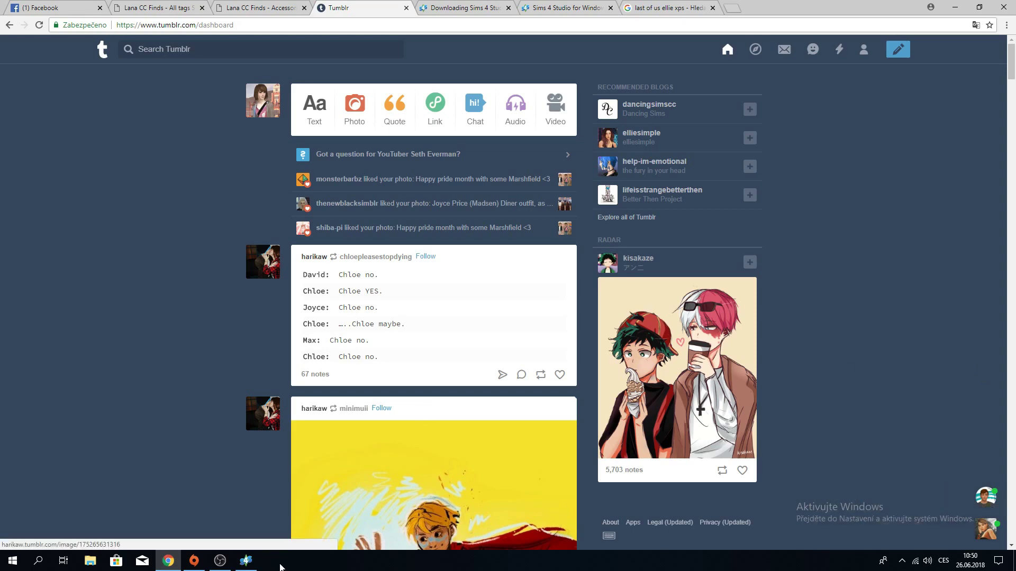
Switch back to Sims 4 Studio, search the catalogue for "nude" and proceed with the bare female top as the base.
{"action": "left_click", "coordinate": [245, 560]}
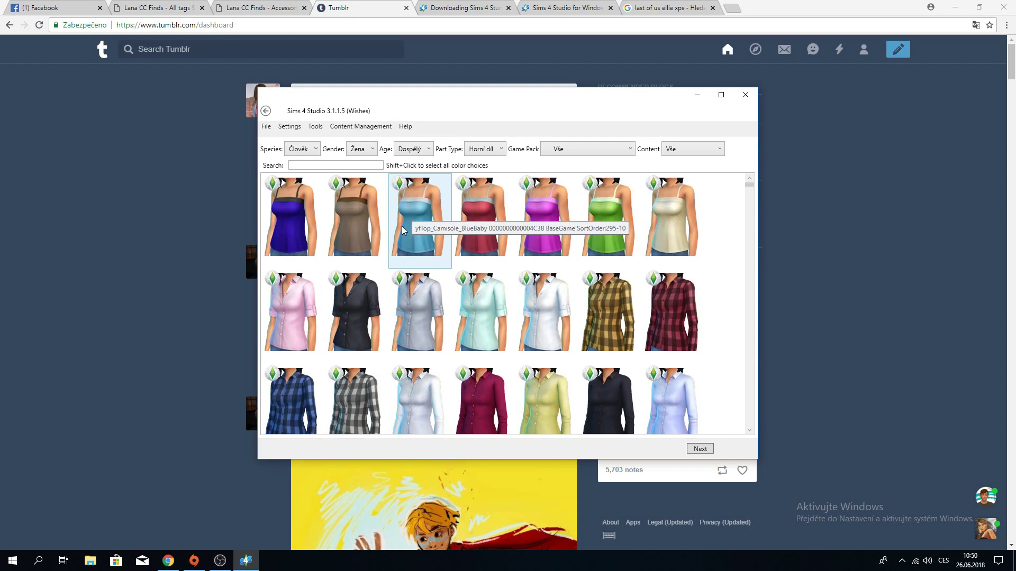
{"action": "left_click", "coordinate": [344, 165]}
{"action": "type", "text": "nude"}
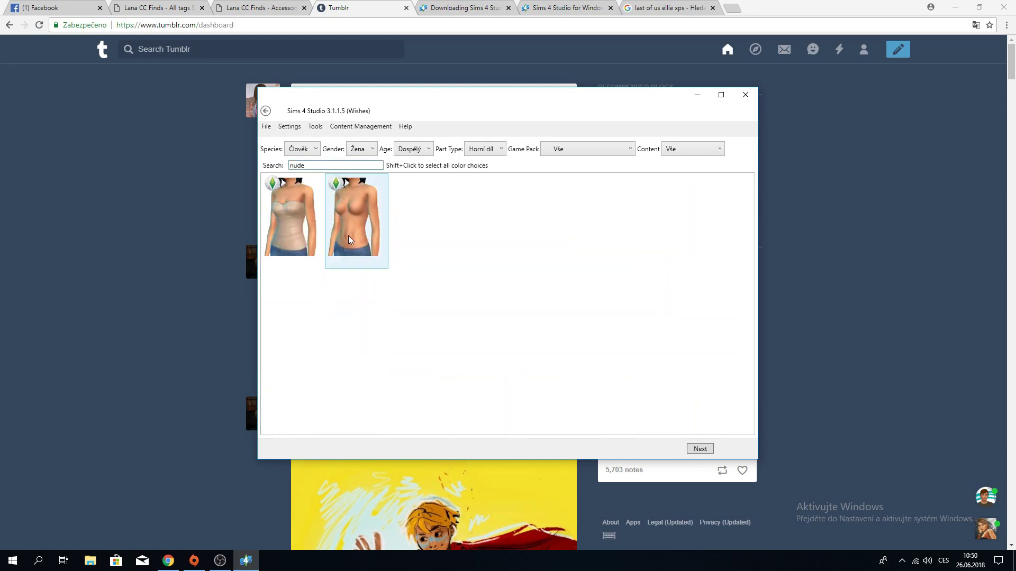
{"action": "left_click", "coordinate": [354, 233]}
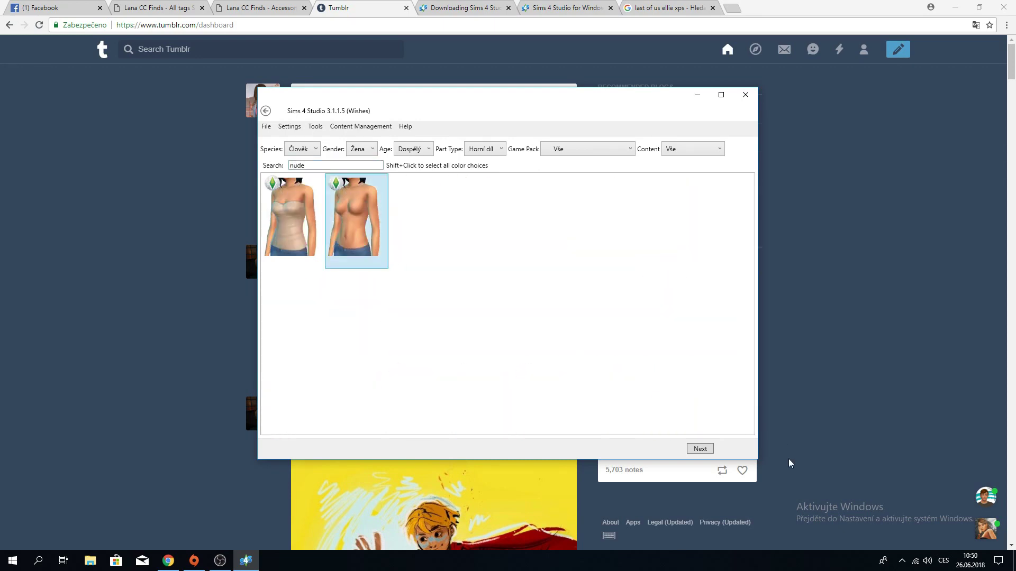
{"action": "left_click", "coordinate": [700, 448]}
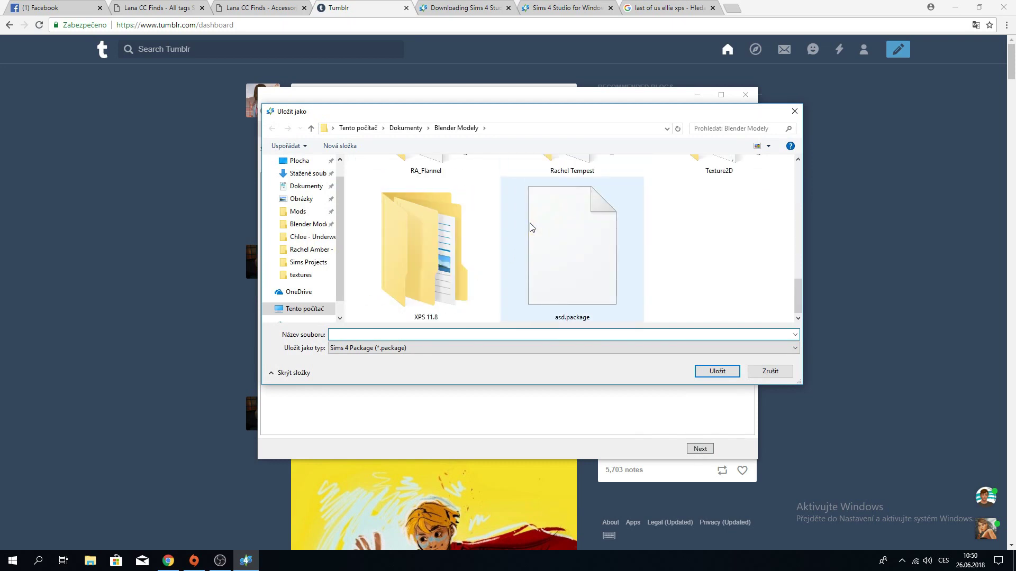
Open the Sims Projects folder as the save location and delete the old ref.package file and textures folder from it.
{"action": "left_click", "coordinate": [294, 263]}
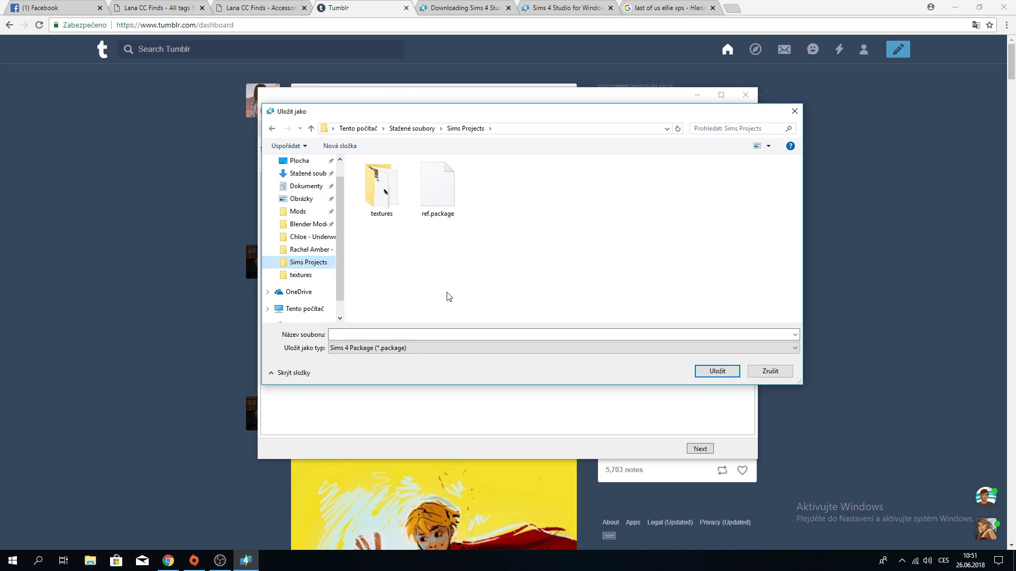
{"action": "left_click", "coordinate": [447, 196]}
{"action": "key", "text": "Delete"}
{"action": "left_click", "coordinate": [397, 197]}
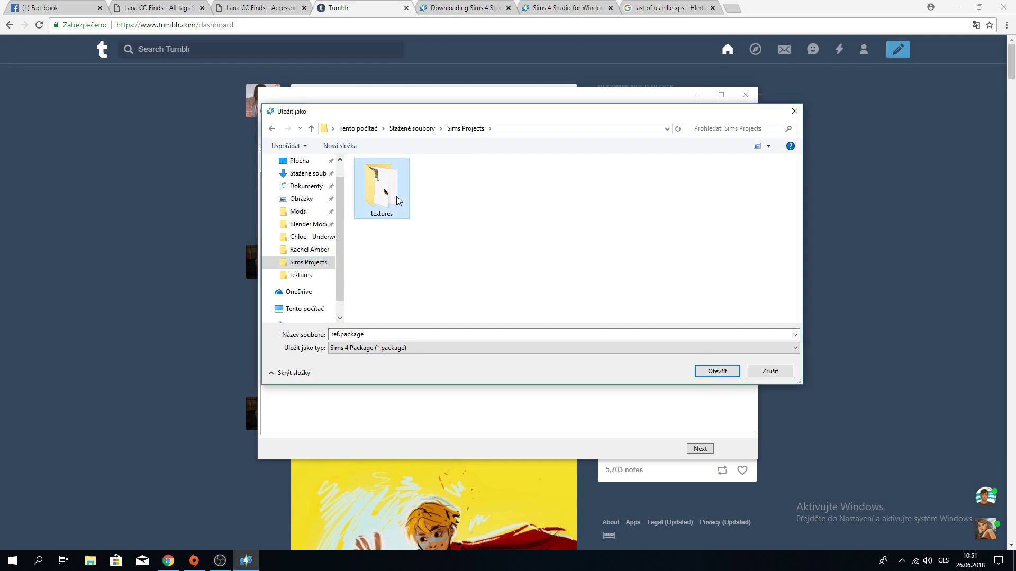
{"action": "key", "text": "Delete"}
Save the new package in Sims Projects under the name "Last of Us Ellie Top" followed by the creator's name.
{"action": "double_click", "coordinate": [391, 333]}
{"action": "left_click", "coordinate": [394, 332]}
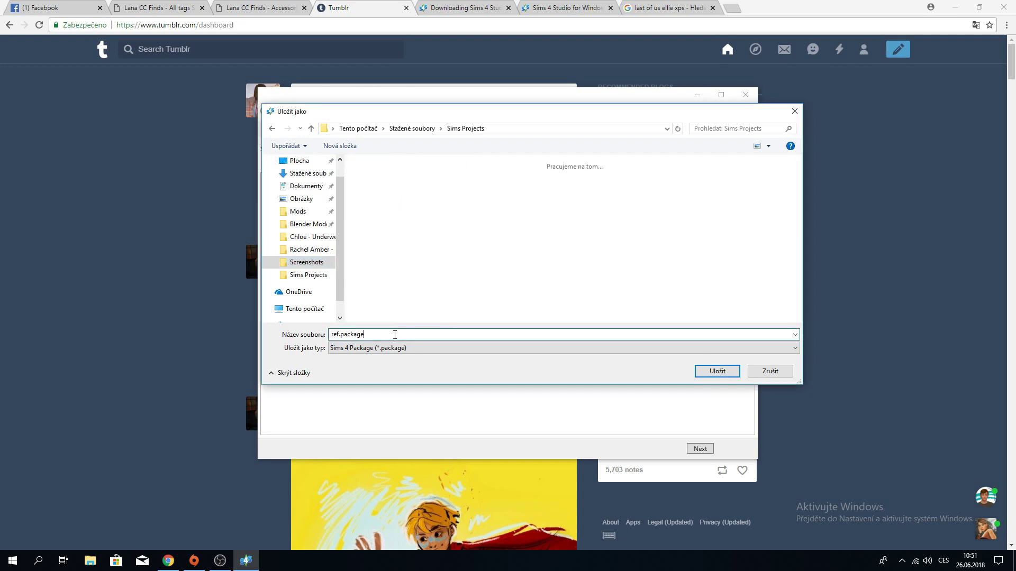
{"action": "double_click", "coordinate": [395, 333]}
{"action": "type", "text": "nud"}
{"action": "key", "text": "BackSpace"}
{"action": "key", "text": "BackSpace"}
{"action": "key", "text": "BackSpace"}
{"action": "type", "text": "Las"}
{"action": "left_click", "coordinate": [717, 371]}
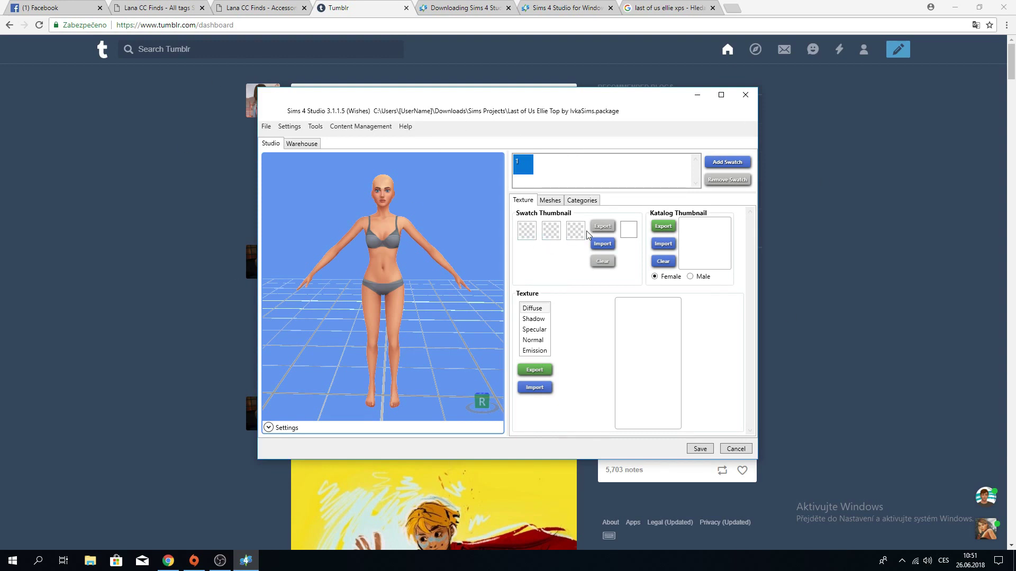
Set the first swatch thumbnail colour to black (#000000).
{"action": "left_click", "coordinate": [525, 231]}
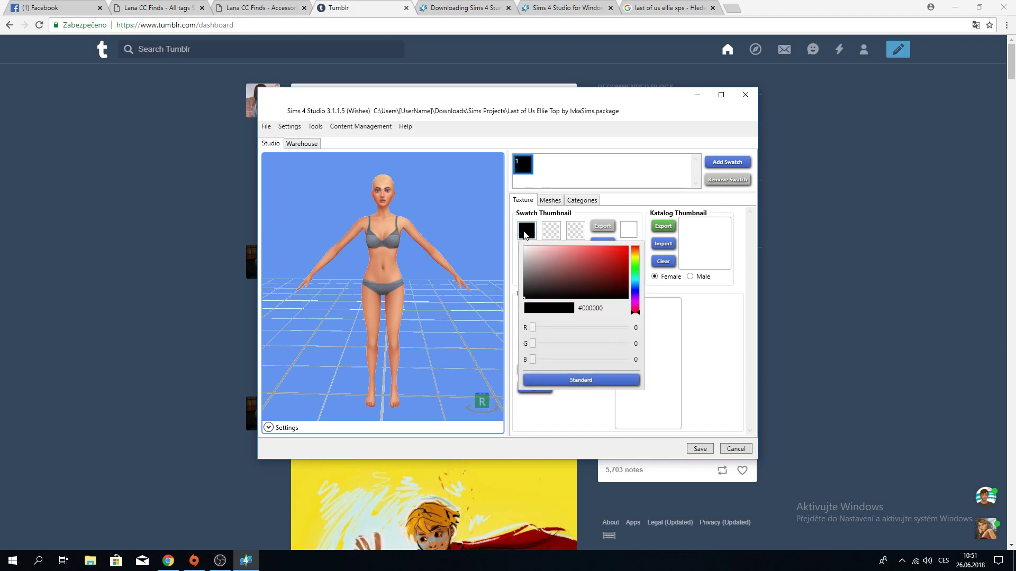
{"action": "left_click", "coordinate": [524, 213]}
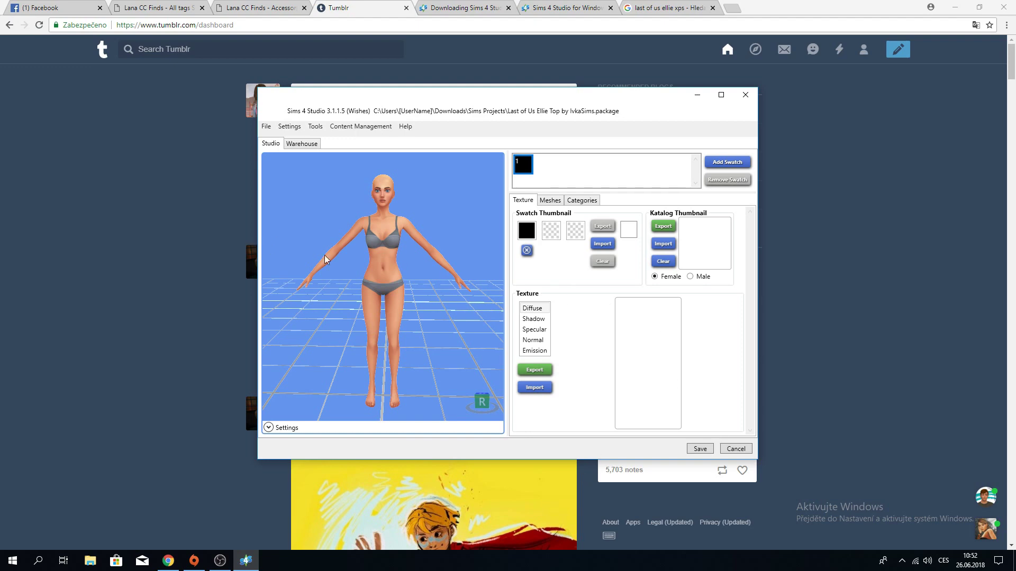
{"action": "left_click_drag", "start_coordinate": [326, 257], "coordinate": [250, 256]}
{"action": "right_click_drag", "start_coordinate": [250, 255], "coordinate": [312, 265]}
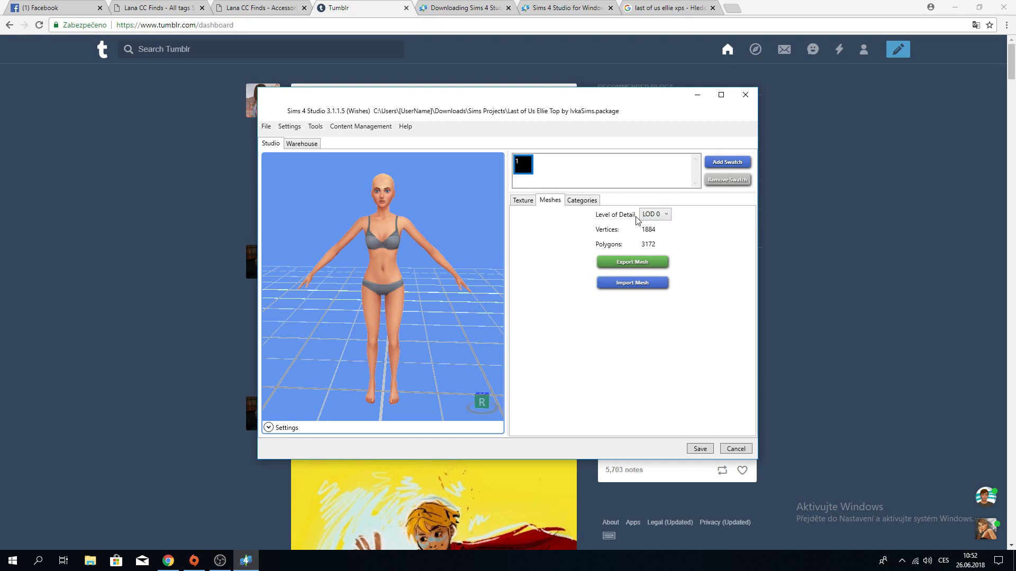
Compare the vertex and polygon counts of mesh levels LOD 0 through LOD 3, ending back on LOD 0.
{"action": "left_click", "coordinate": [220, 561]}
{"action": "left_click", "coordinate": [244, 560]}
{"action": "left_click", "coordinate": [644, 216]}
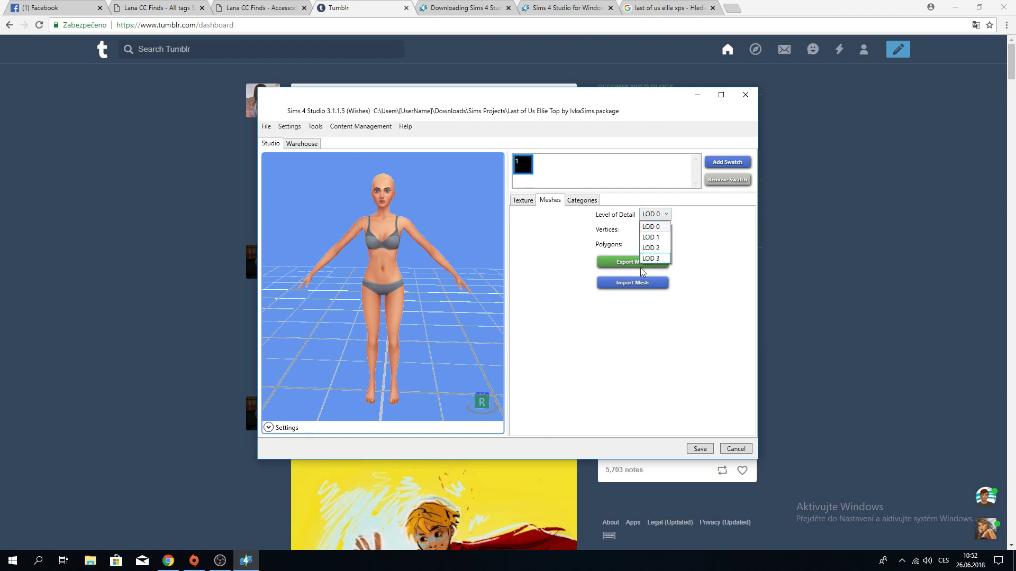
{"action": "left_click", "coordinate": [653, 234]}
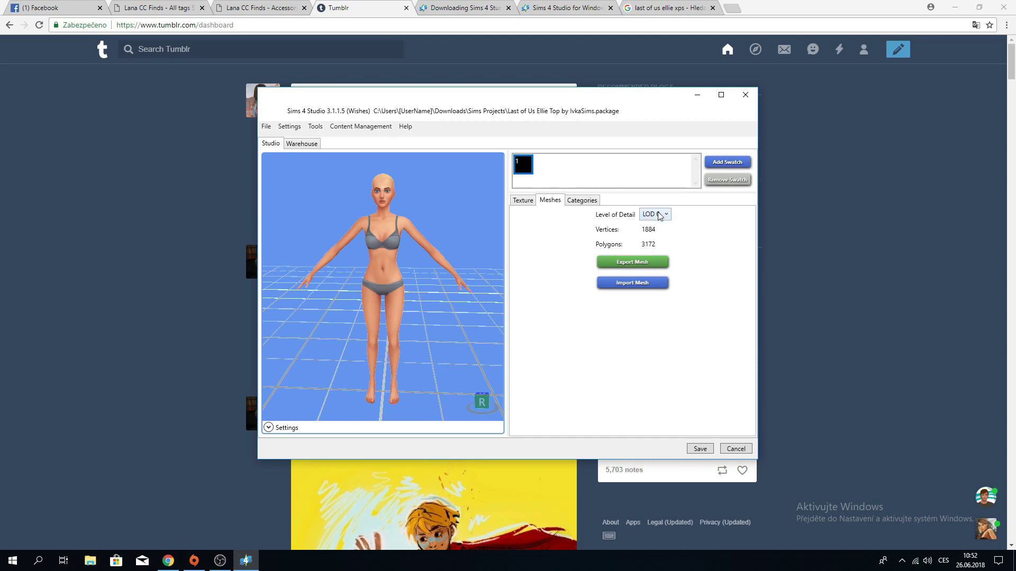
{"action": "left_click", "coordinate": [658, 215]}
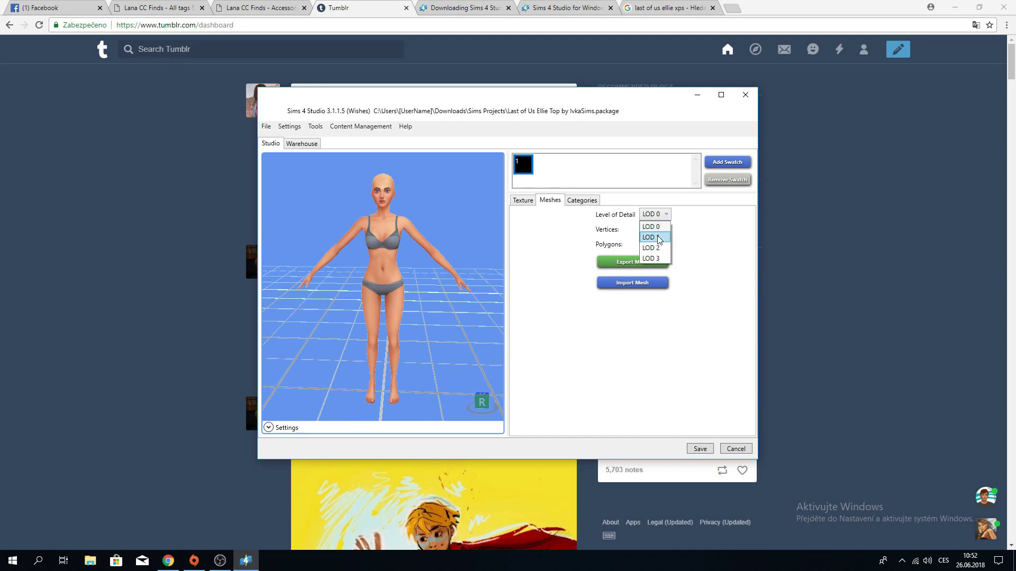
{"action": "left_click", "coordinate": [658, 237]}
{"action": "left_click_drag", "start_coordinate": [418, 235], "coordinate": [353, 228]}
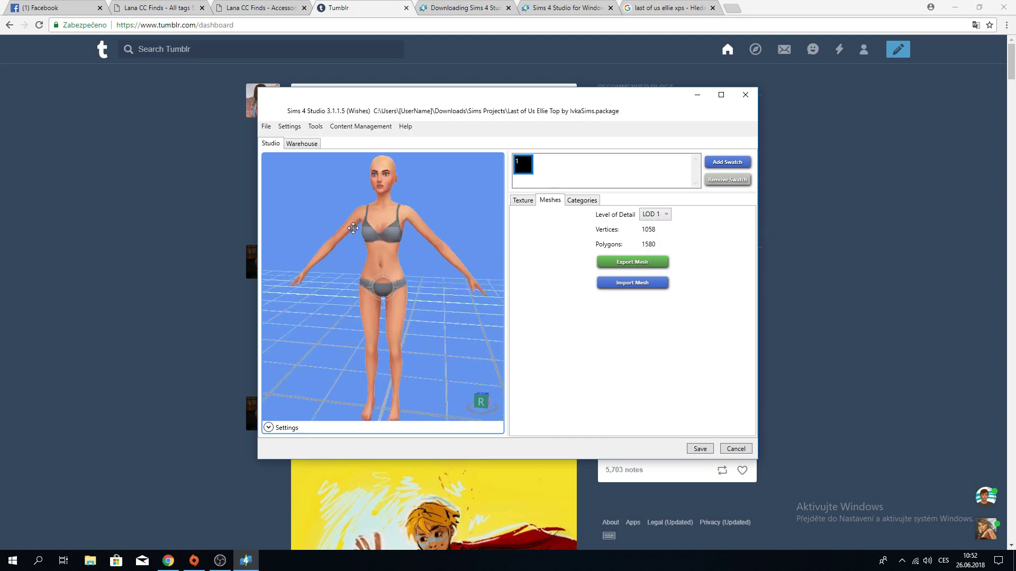
{"action": "left_click", "coordinate": [659, 215]}
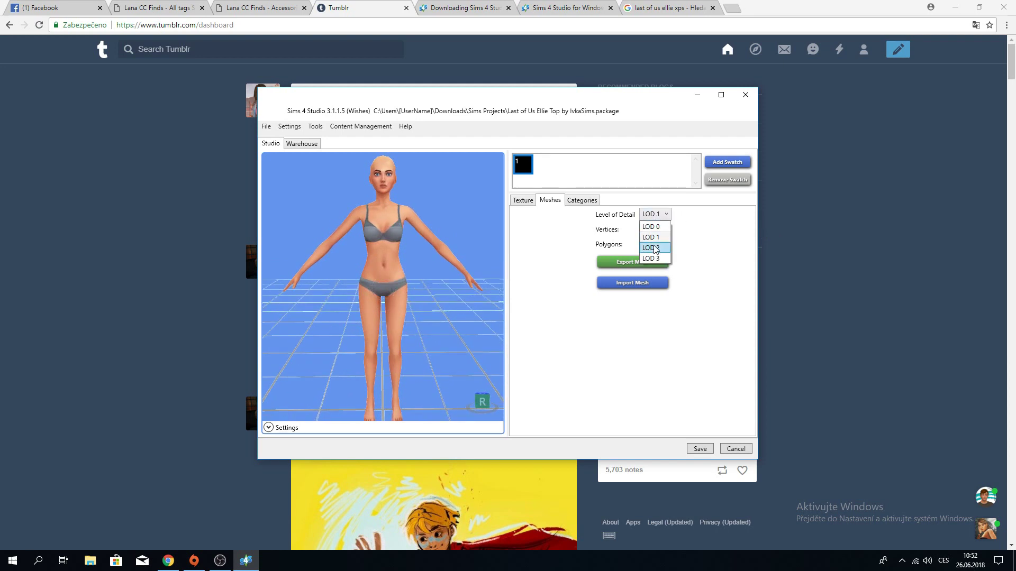
{"action": "left_click", "coordinate": [655, 248]}
{"action": "left_click", "coordinate": [659, 215]}
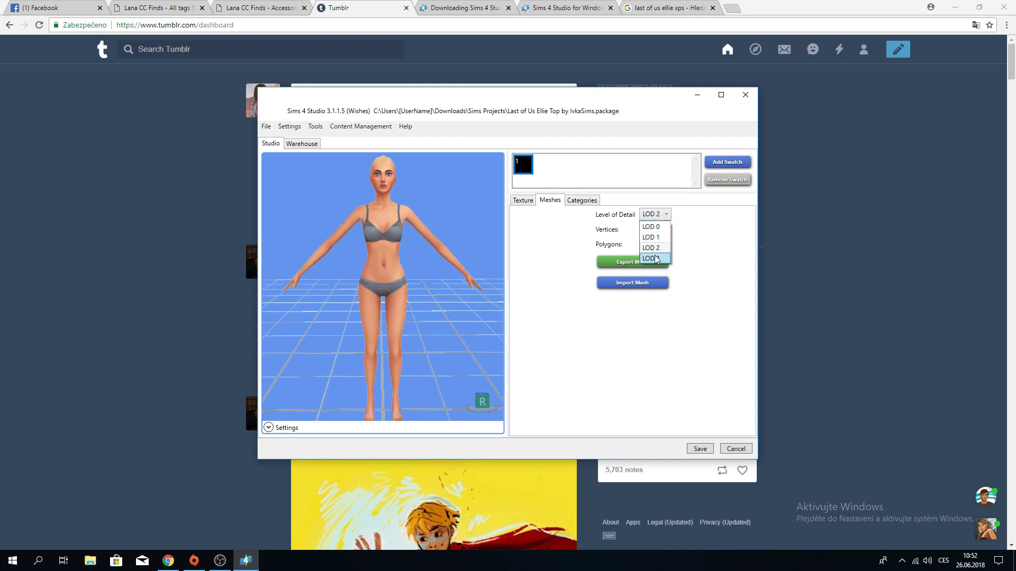
{"action": "left_click", "coordinate": [654, 258]}
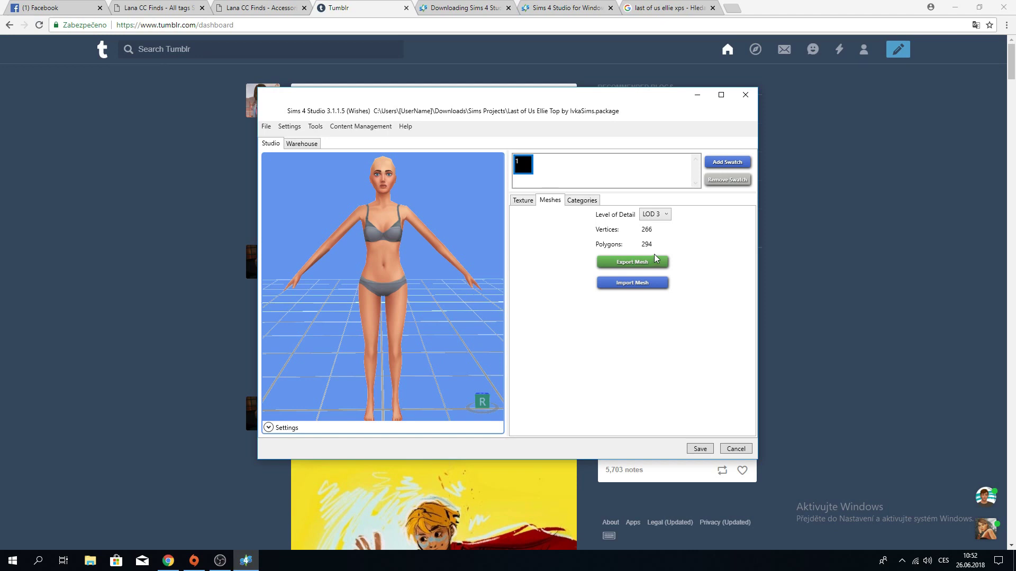
{"action": "left_click", "coordinate": [655, 216]}
{"action": "left_click", "coordinate": [651, 227]}
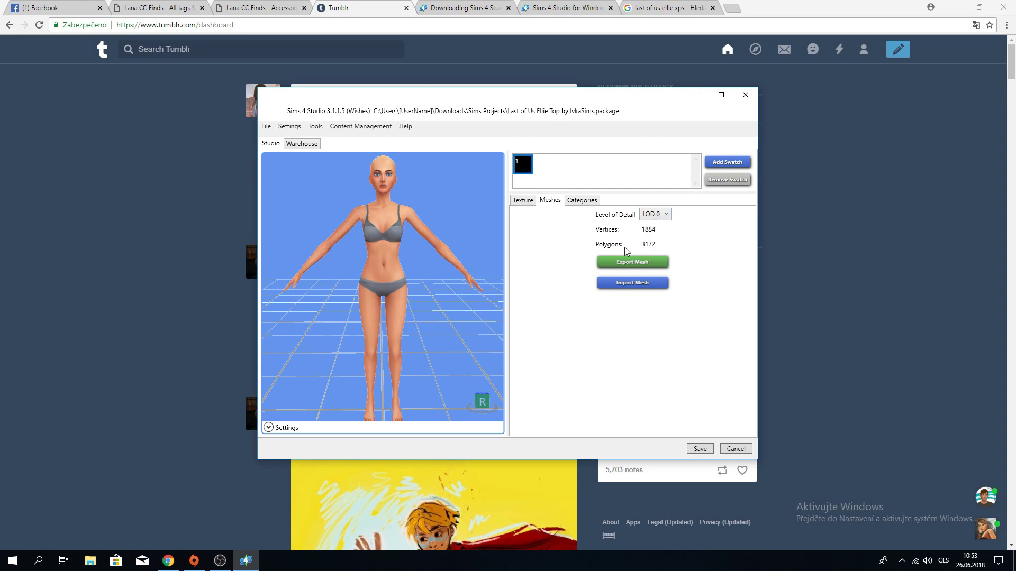
View the model from farther away and cycle through LOD 1, LOD 2 and LOD 3 again, returning to LOD 0.
{"action": "left_click", "coordinate": [666, 213]}
{"action": "left_click", "coordinate": [658, 232]}
{"action": "scroll", "coordinate": [410, 283], "scroll_direction": "down", "scroll_amount": 5}
{"action": "scroll", "coordinate": [414, 277], "scroll_direction": "down", "scroll_amount": 2}
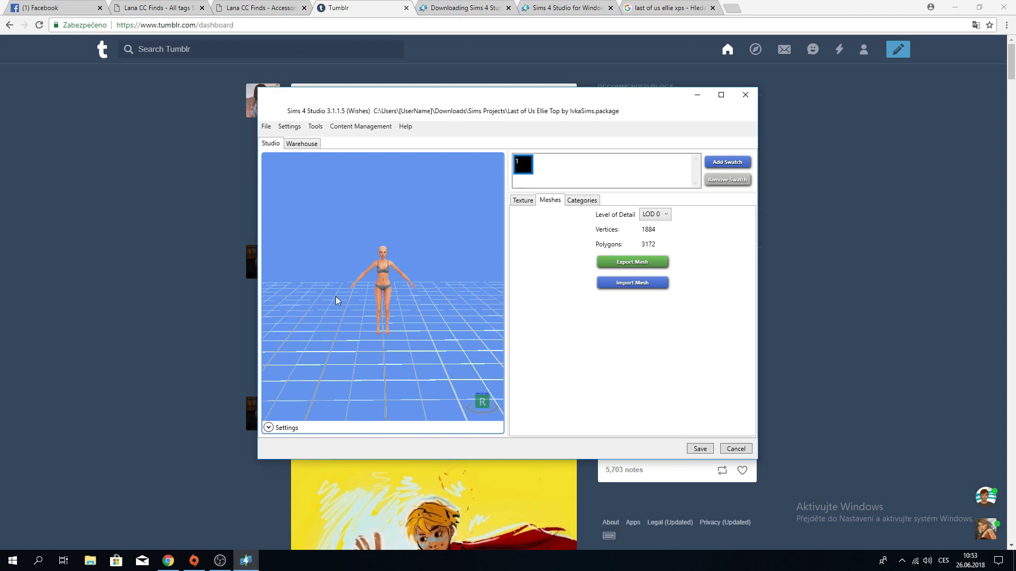
{"action": "scroll", "coordinate": [347, 272], "scroll_direction": "up", "scroll_amount": 4}
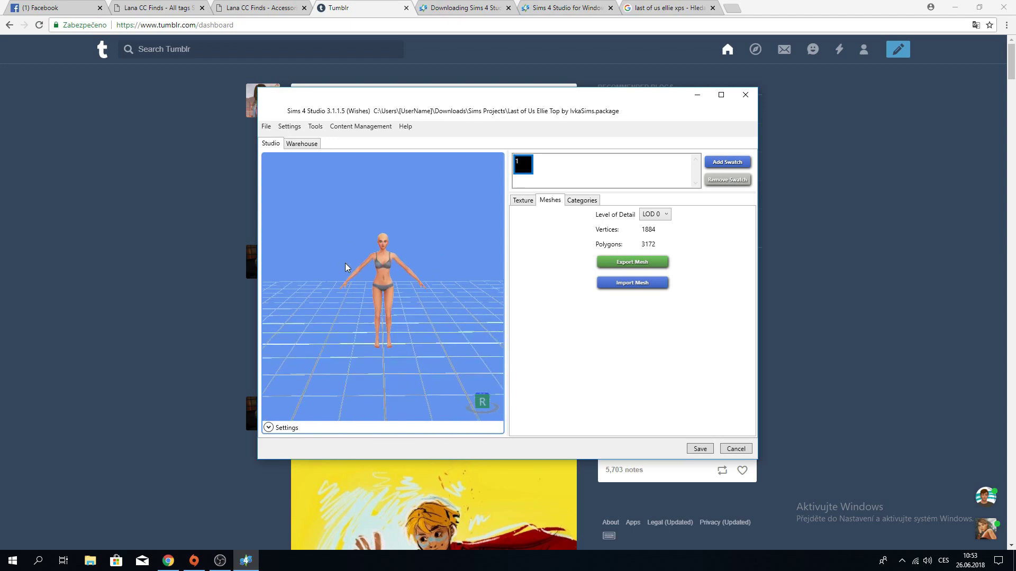
{"action": "left_click", "coordinate": [659, 215]}
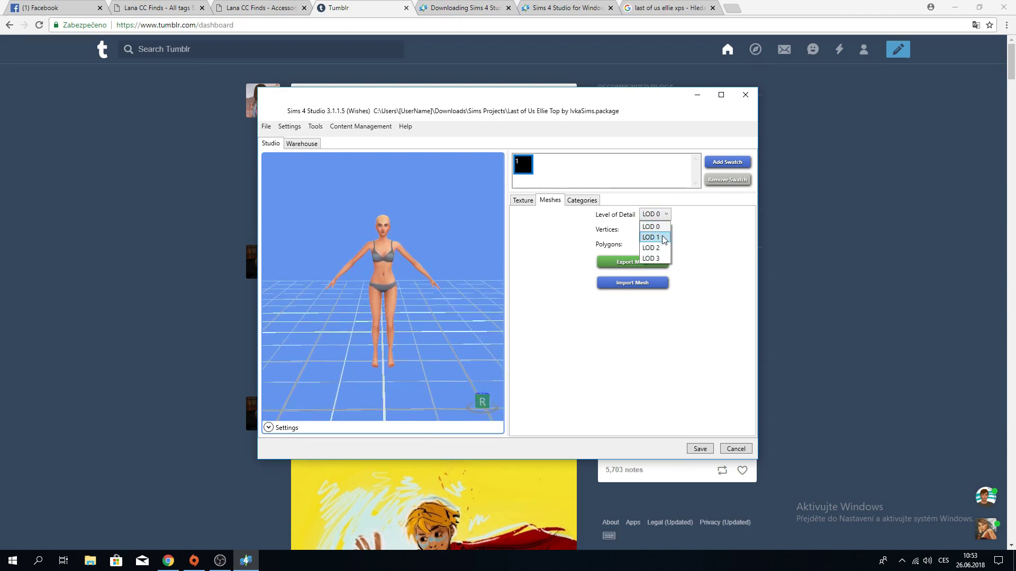
{"action": "left_click", "coordinate": [652, 237]}
{"action": "left_click", "coordinate": [659, 214]}
{"action": "left_click", "coordinate": [652, 248]}
{"action": "left_click", "coordinate": [660, 215]}
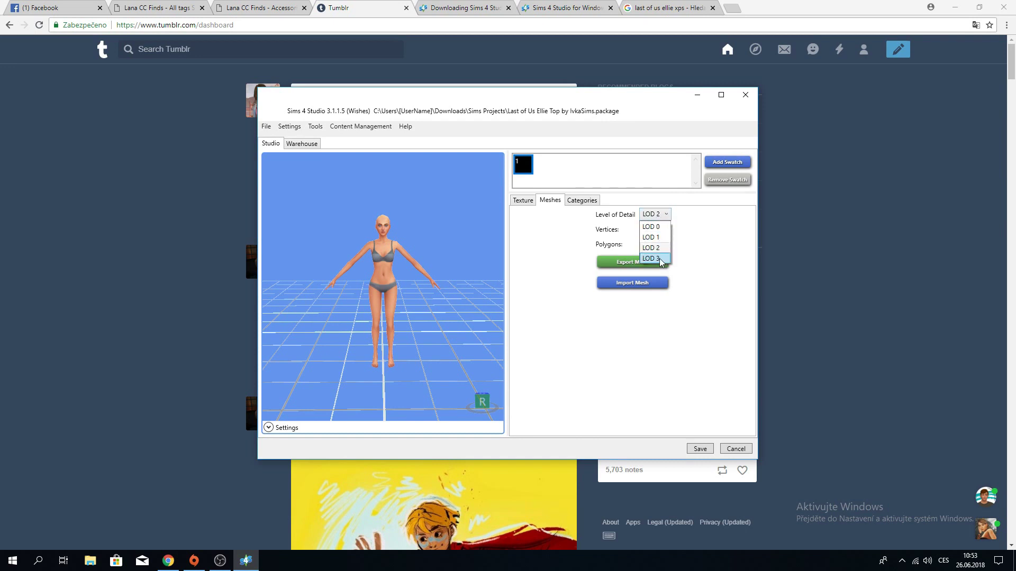
{"action": "left_click", "coordinate": [652, 258]}
{"action": "left_click", "coordinate": [659, 214]}
{"action": "left_click", "coordinate": [652, 227]}
{"action": "scroll", "coordinate": [465, 249], "scroll_direction": "up", "scroll_amount": 3}
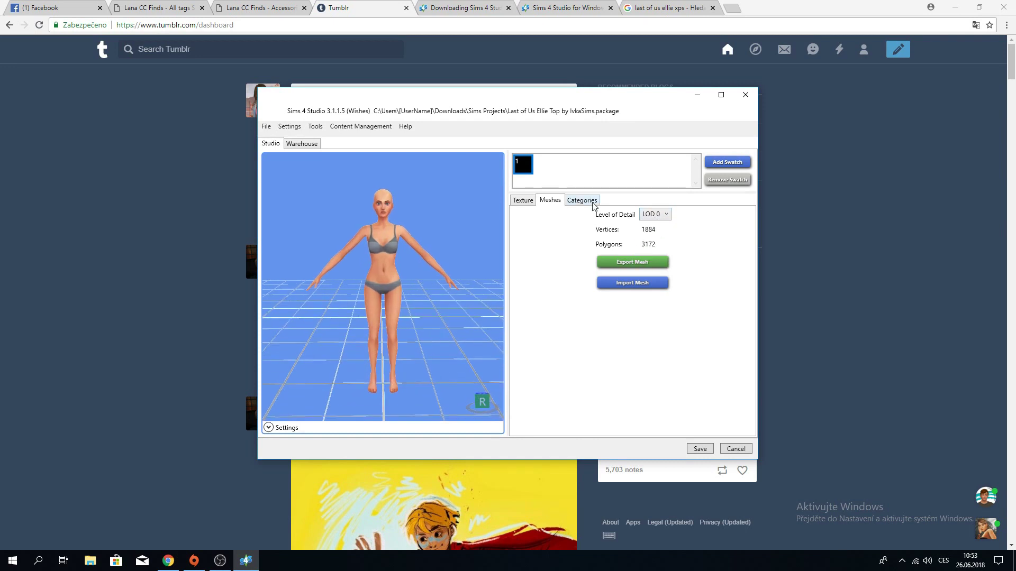
Review the top's category settings, including outfit type, age and gender flags, colours and fashion choice.
{"action": "left_click", "coordinate": [582, 201]}
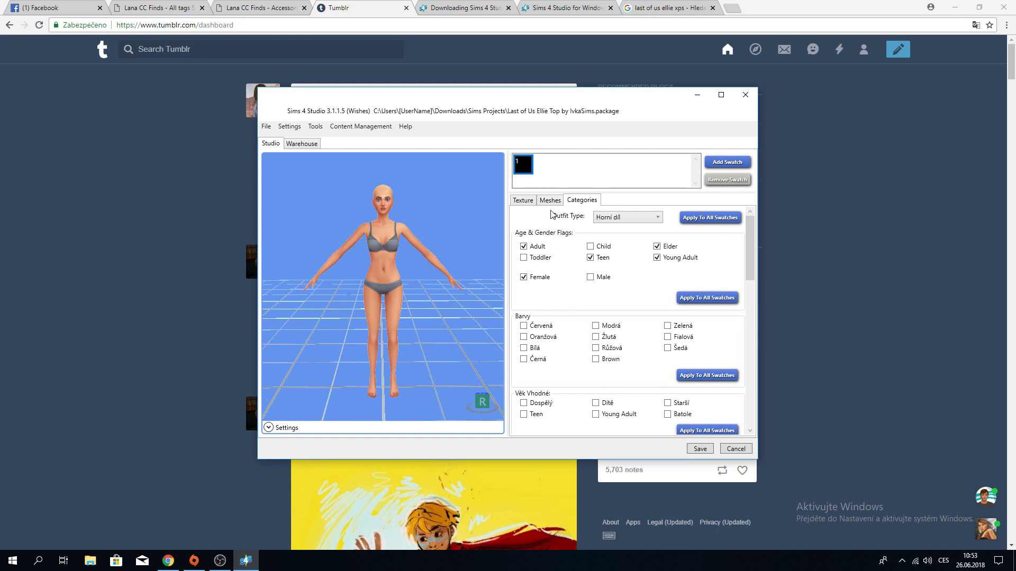
{"action": "scroll", "coordinate": [591, 290], "scroll_direction": "down", "scroll_amount": 2}
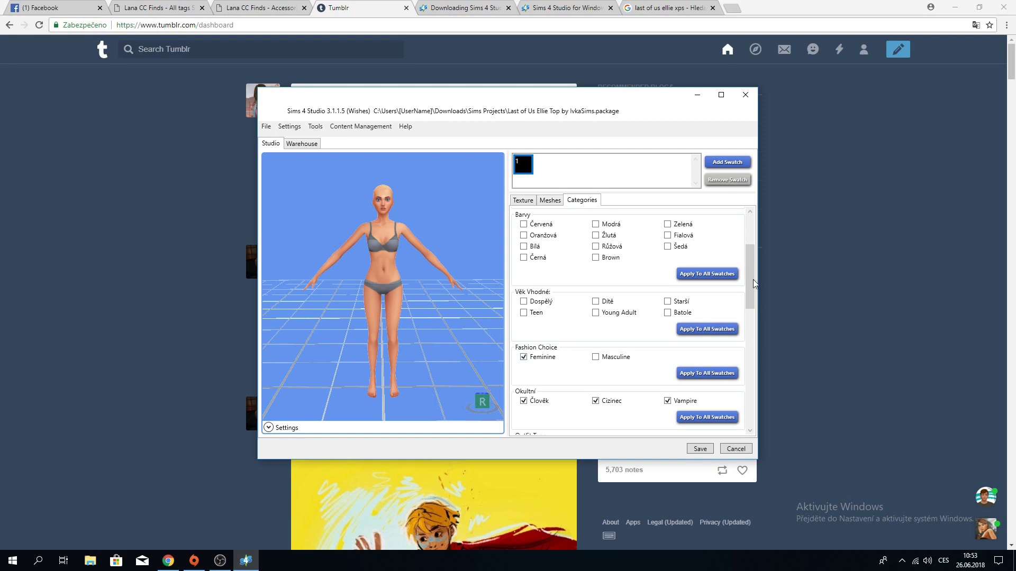
{"action": "left_click_drag", "start_coordinate": [752, 283], "coordinate": [750, 182]}
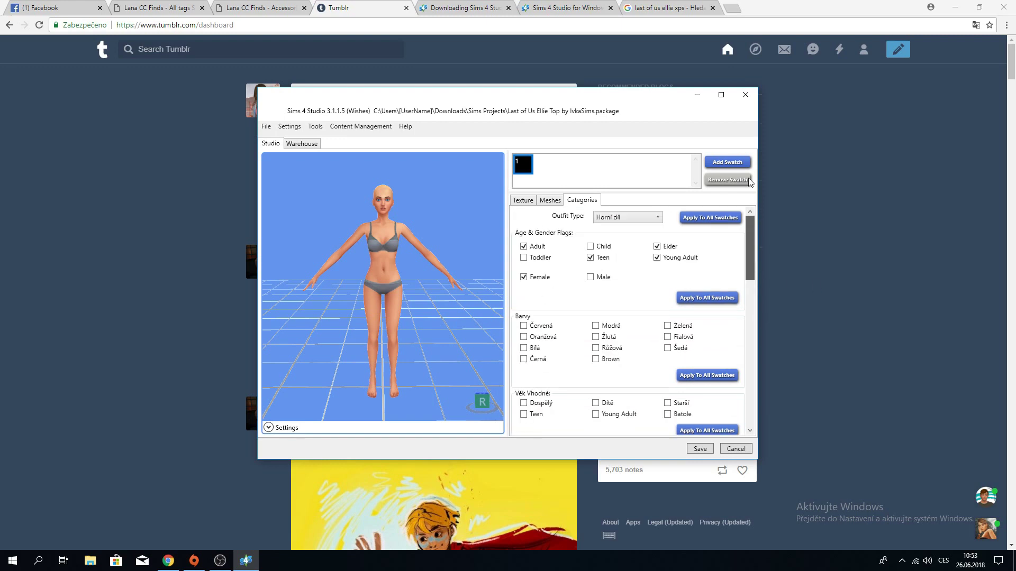
Start exporting the LOD 0 mesh and delete the old ref and elliehair Blender files from Sims Projects.
{"action": "left_click", "coordinate": [549, 201]}
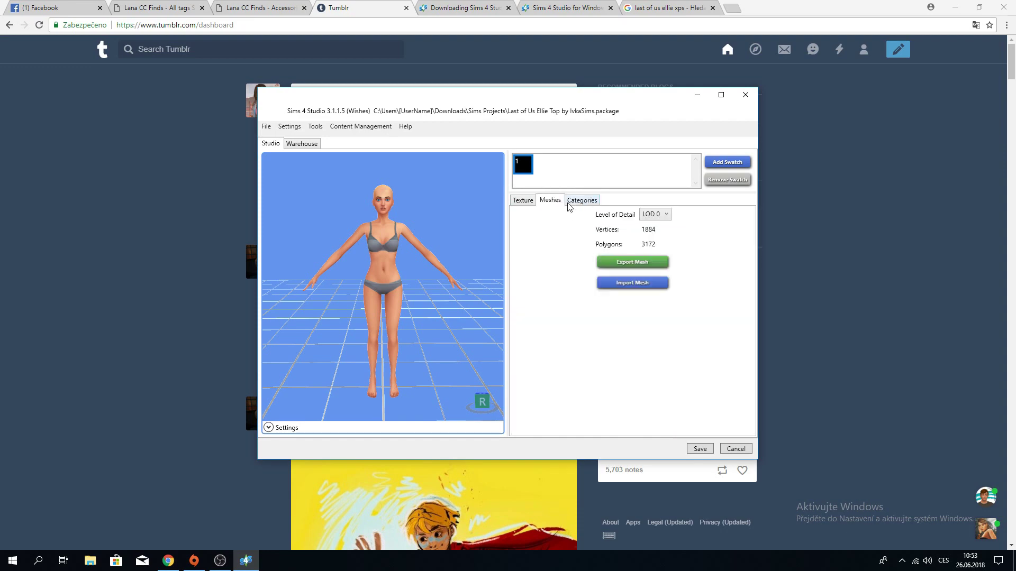
{"action": "left_click", "coordinate": [648, 264]}
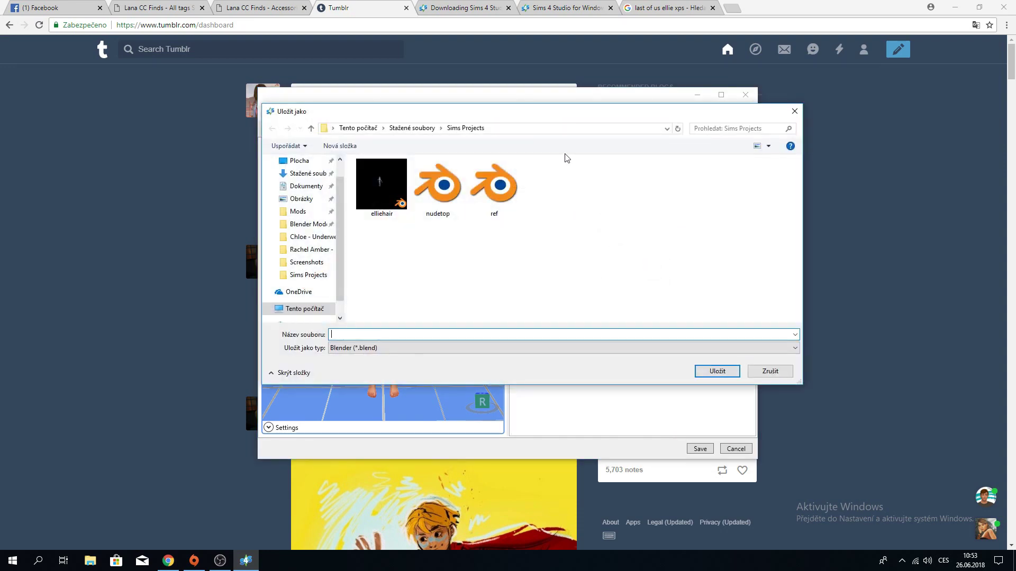
{"action": "left_click_drag", "start_coordinate": [532, 117], "coordinate": [414, 138]}
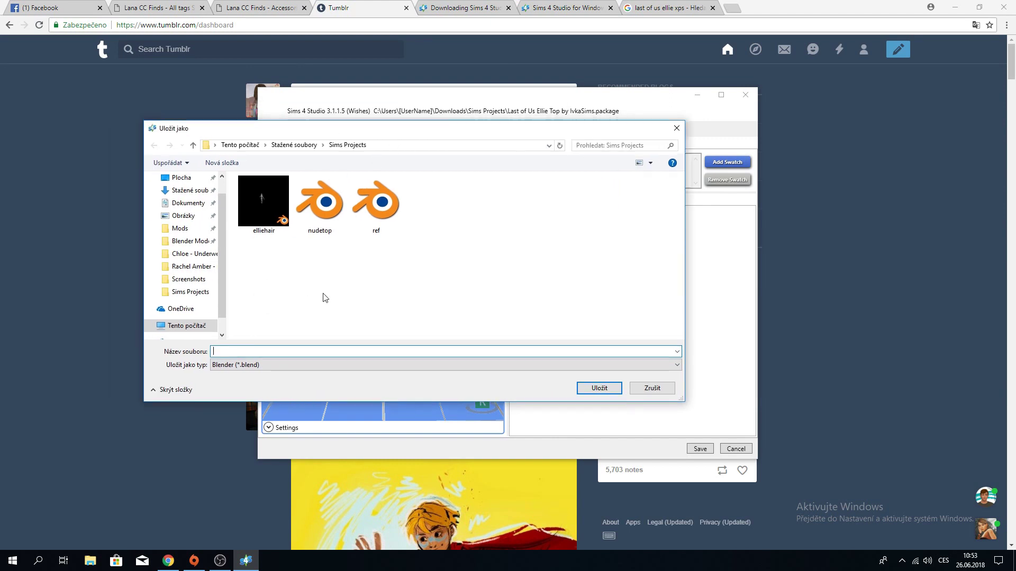
{"action": "left_click", "coordinate": [378, 217]}
{"action": "key", "text": "Delete"}
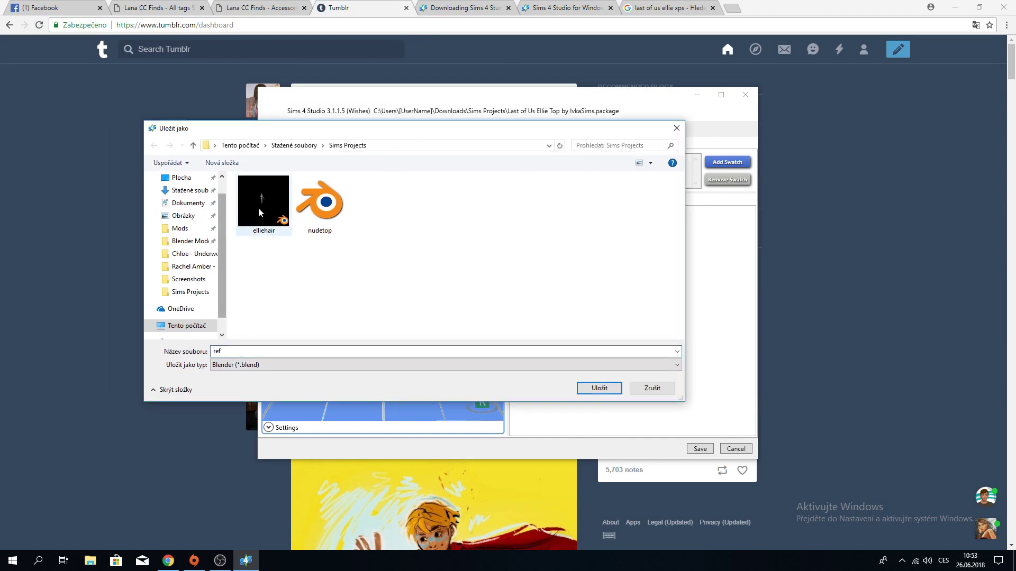
{"action": "left_click", "coordinate": [259, 209]}
{"action": "key", "text": "Delete"}
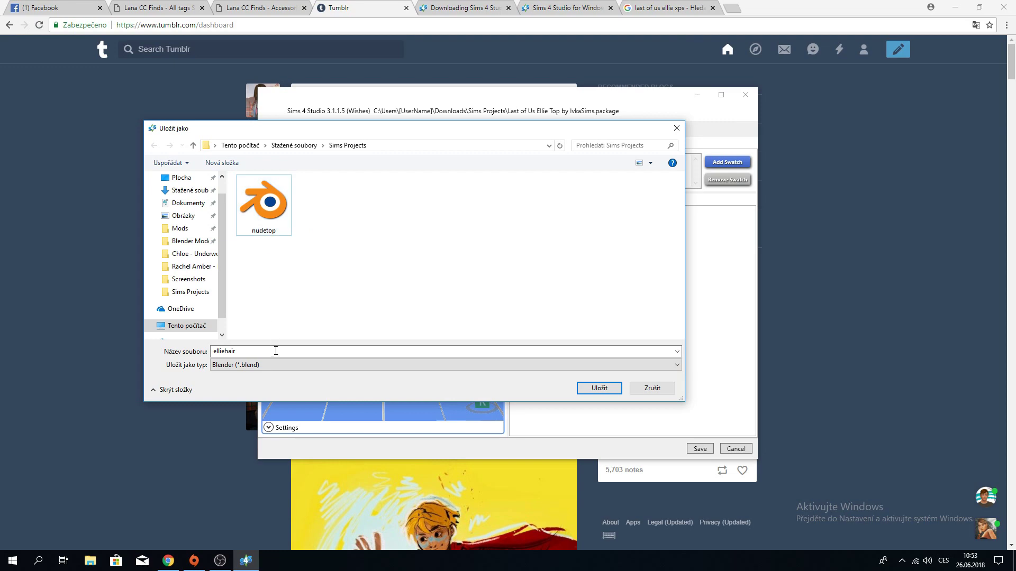
Export the LOD 0 mesh as nudetop.blend in Sims Projects, replacing the existing file.
{"action": "left_click", "coordinate": [265, 213]}
{"action": "left_click_drag", "start_coordinate": [464, 136], "coordinate": [515, 155]}
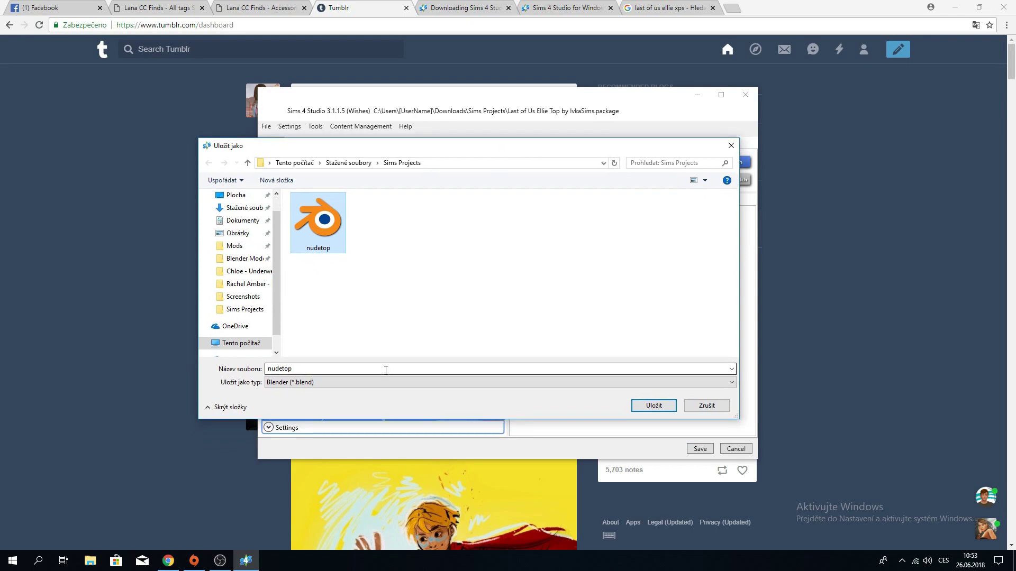
{"action": "left_click", "coordinate": [653, 405]}
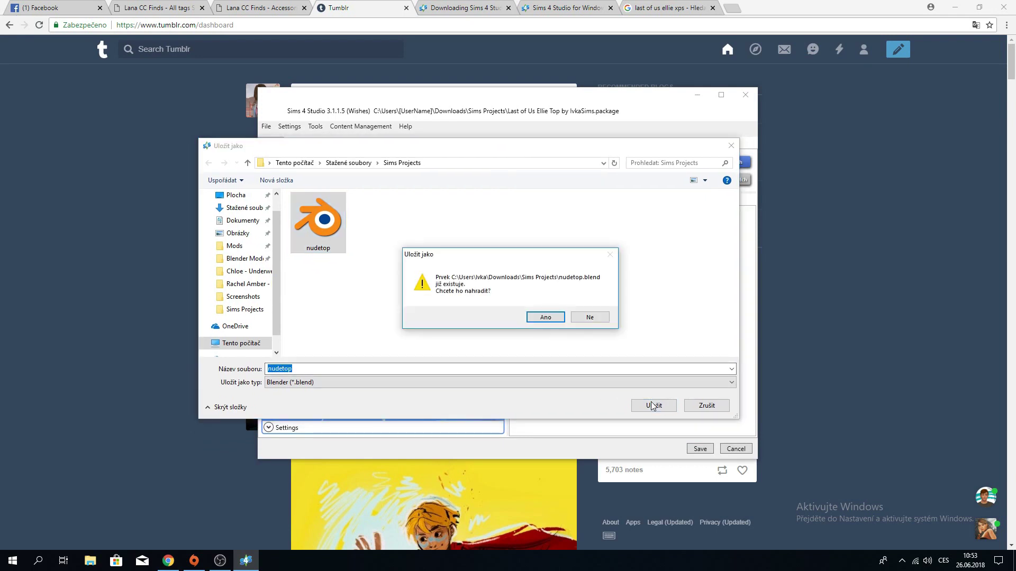
{"action": "left_click", "coordinate": [542, 316]}
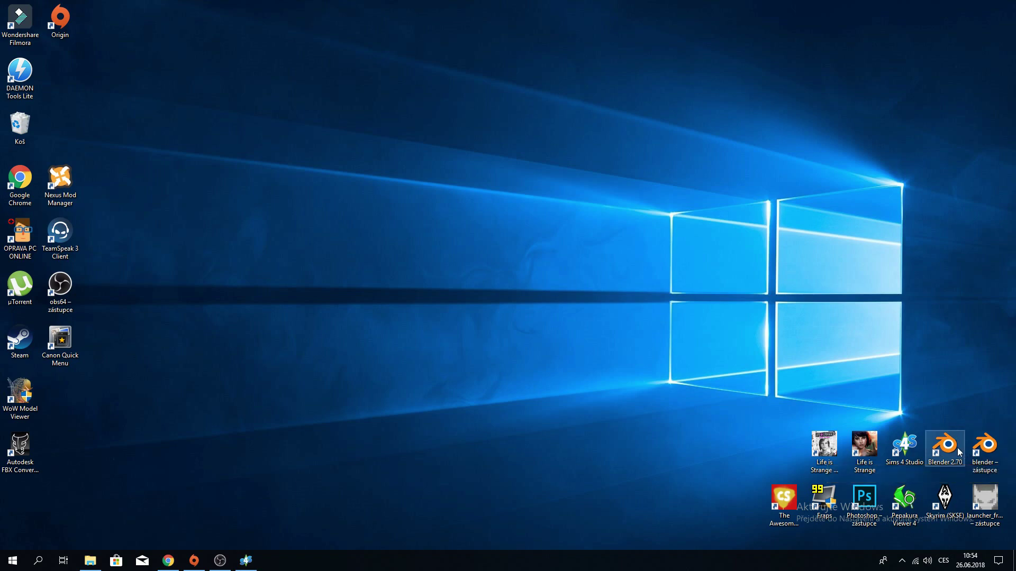
Launch Blender 2.79 from the desktop and dismiss its splash screen to show the default scene.
{"action": "left_click", "coordinate": [980, 449]}
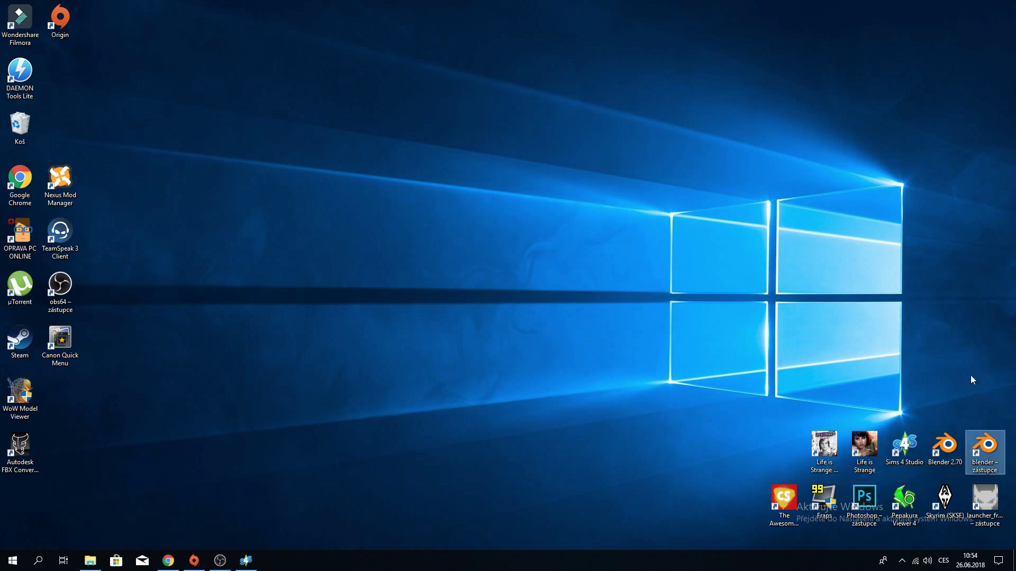
{"action": "double_click", "coordinate": [985, 455]}
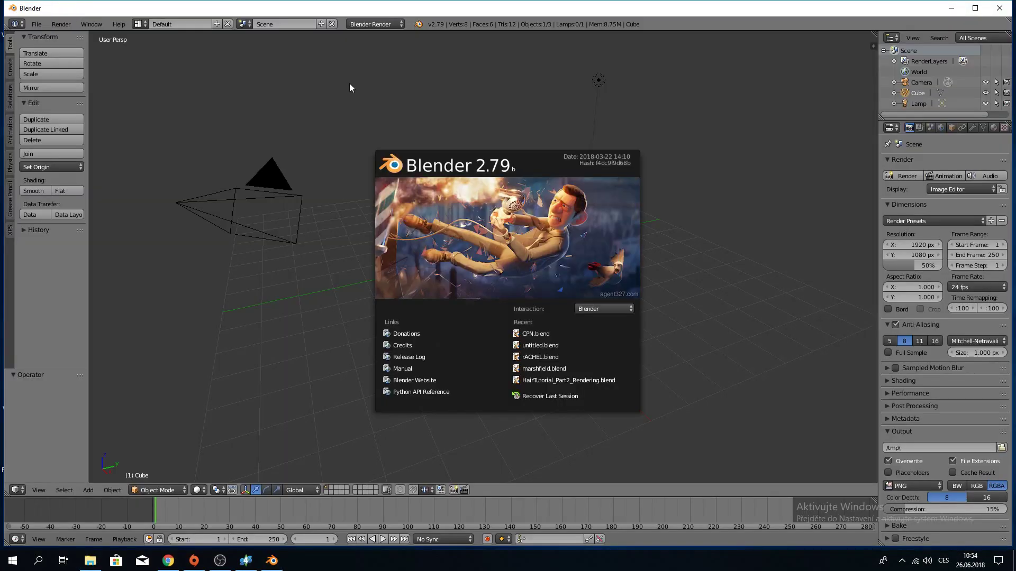
{"action": "left_click", "coordinate": [415, 120]}
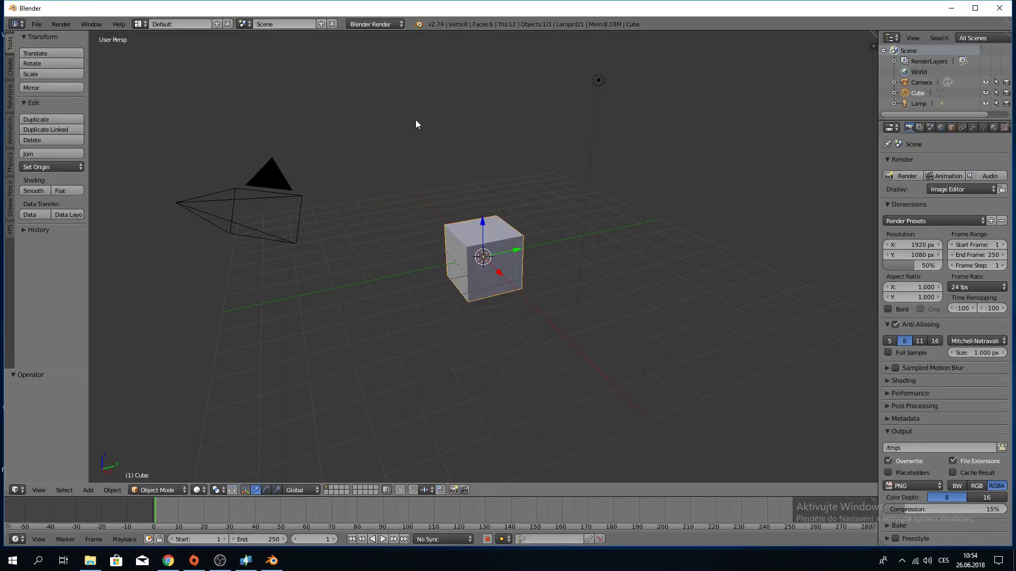
{"action": "mouse_move", "coordinate": [415, 120]}
{"action": "middle_mouse_down"}
{"action": "mouse_move", "coordinate": [431, 125]}
{"action": "mouse_move", "coordinate": [275, 115]}
{"action": "mouse_move", "coordinate": [445, 127]}
{"action": "mouse_move", "coordinate": [401, 125]}
{"action": "middle_mouse_up"}
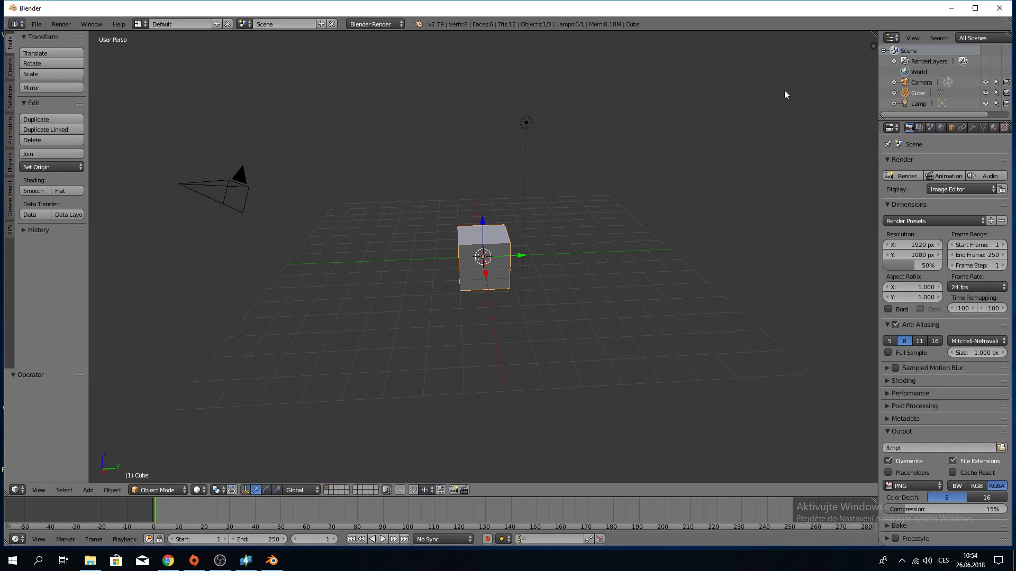
Turn on the Screencast Keys display in the 3D view properties and hide the properties sidebar.
{"action": "left_click", "coordinate": [873, 46]}
{"action": "scroll", "coordinate": [771, 296], "scroll_direction": "down", "scroll_amount": 10}
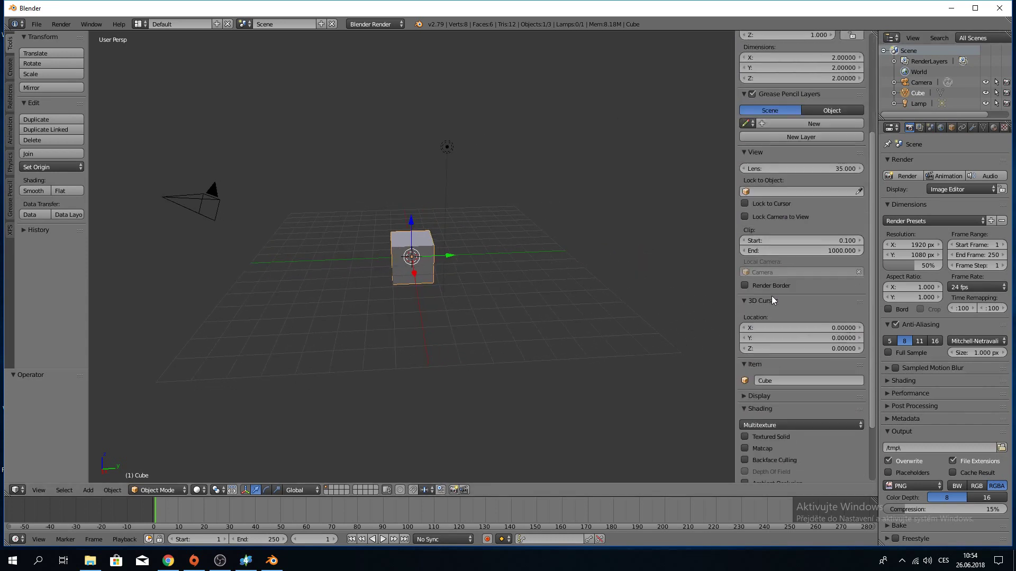
{"action": "left_click", "coordinate": [796, 474]}
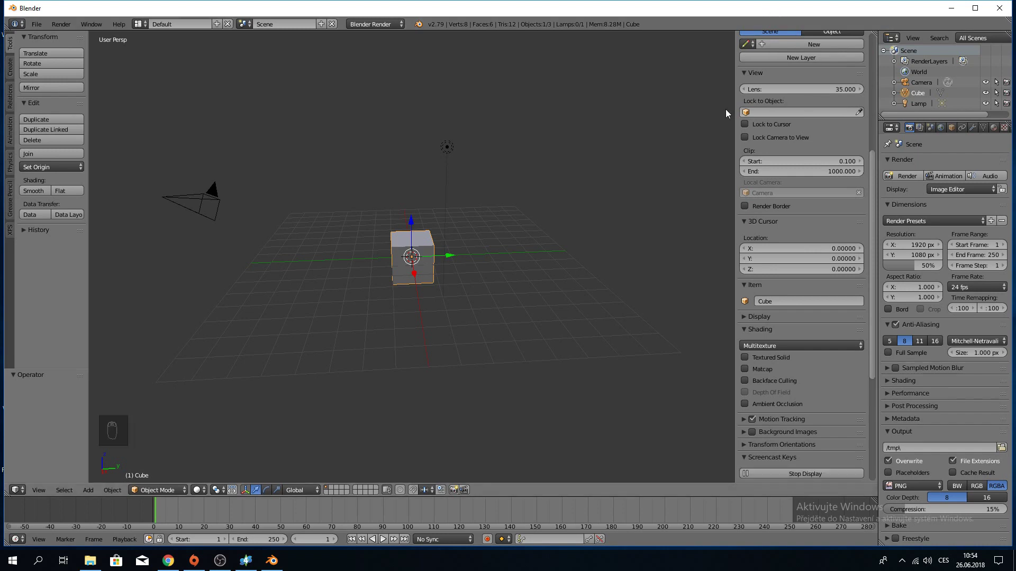
{"action": "key", "text": "n"}
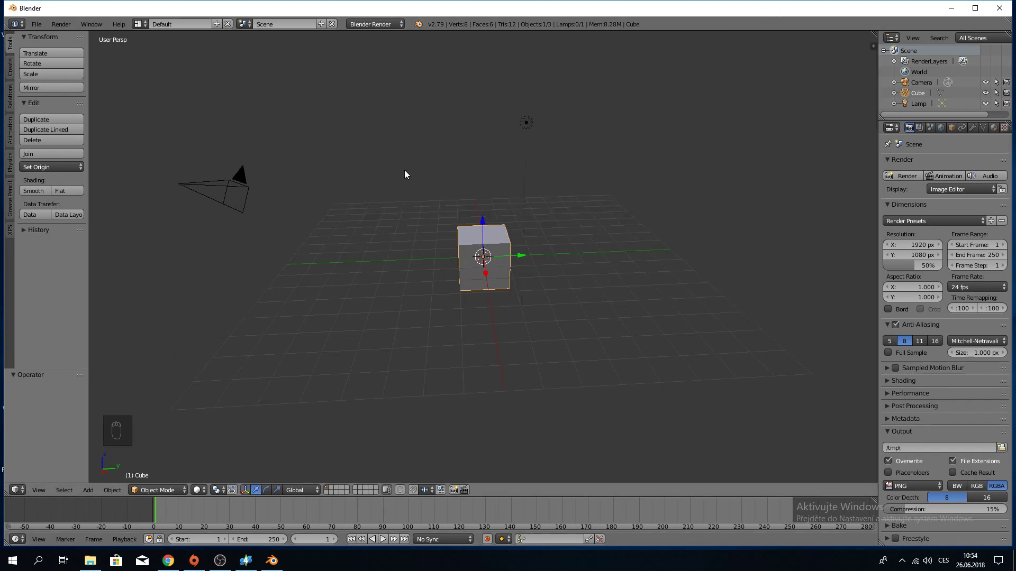
Delete the default cube, camera and lamp from the scene.
{"action": "key", "text": "a"}
{"action": "key", "text": "a"}
{"action": "scroll", "coordinate": [404, 170], "scroll_direction": "down", "scroll_amount": 2}
{"action": "scroll", "coordinate": [403, 174], "scroll_direction": "down", "scroll_amount": 4}
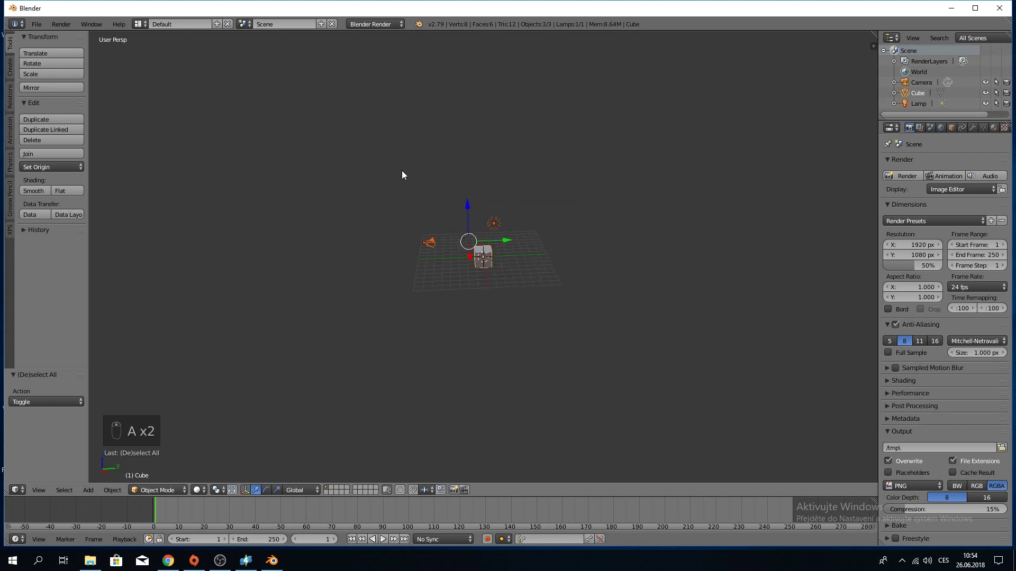
{"action": "scroll", "coordinate": [386, 176], "scroll_direction": "up", "scroll_amount": 3}
{"action": "key", "text": "Delete"}
{"action": "left_click", "coordinate": [384, 175]}
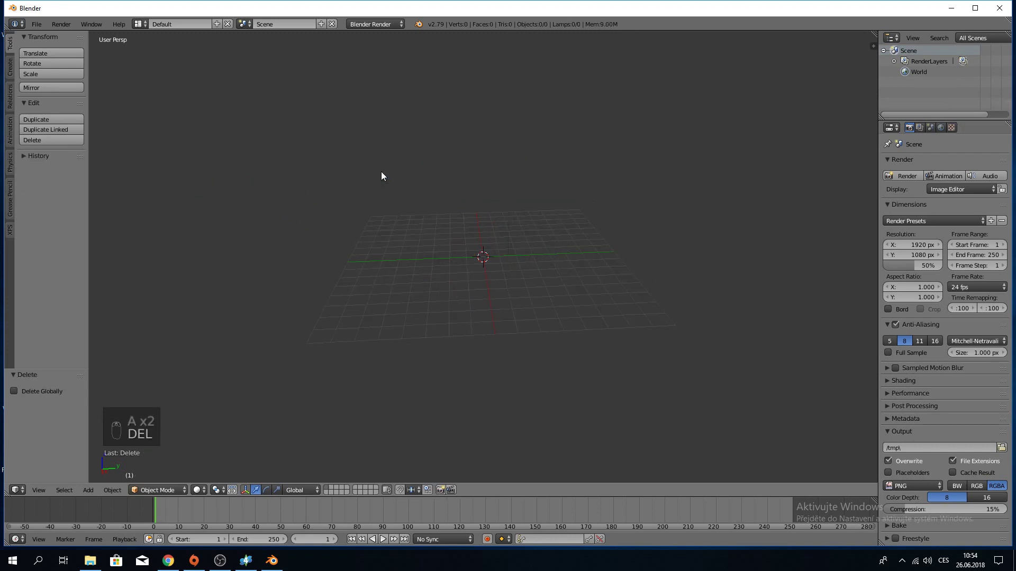
{"action": "mouse_move", "coordinate": [381, 172]}
{"action": "middle_mouse_down"}
{"action": "mouse_move", "coordinate": [586, 133]}
{"action": "mouse_move", "coordinate": [416, 142]}
{"action": "mouse_move", "coordinate": [364, 168]}
{"action": "mouse_move", "coordinate": [384, 173]}
{"action": "mouse_move", "coordinate": [376, 176]}
{"action": "middle_mouse_up"}
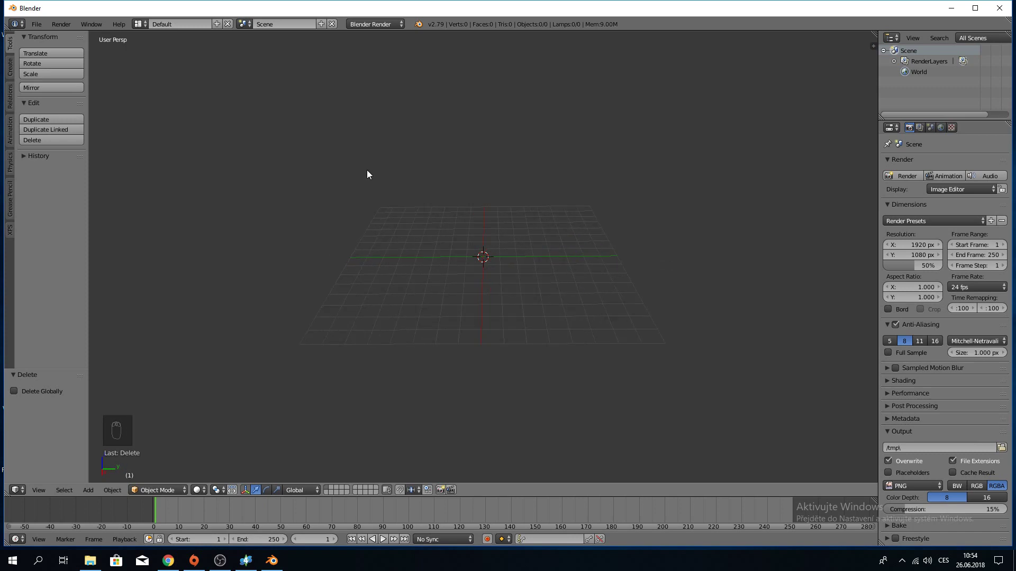
{"action": "left_click", "coordinate": [36, 23]}
{"action": "mouse_move", "coordinate": [66, 175]}
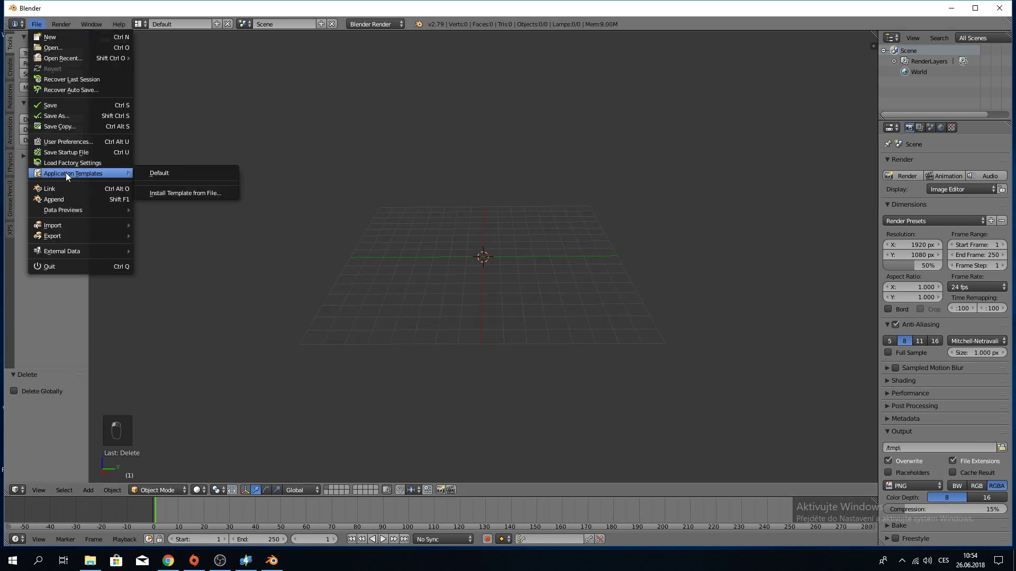
{"action": "left_click", "coordinate": [9, 232]}
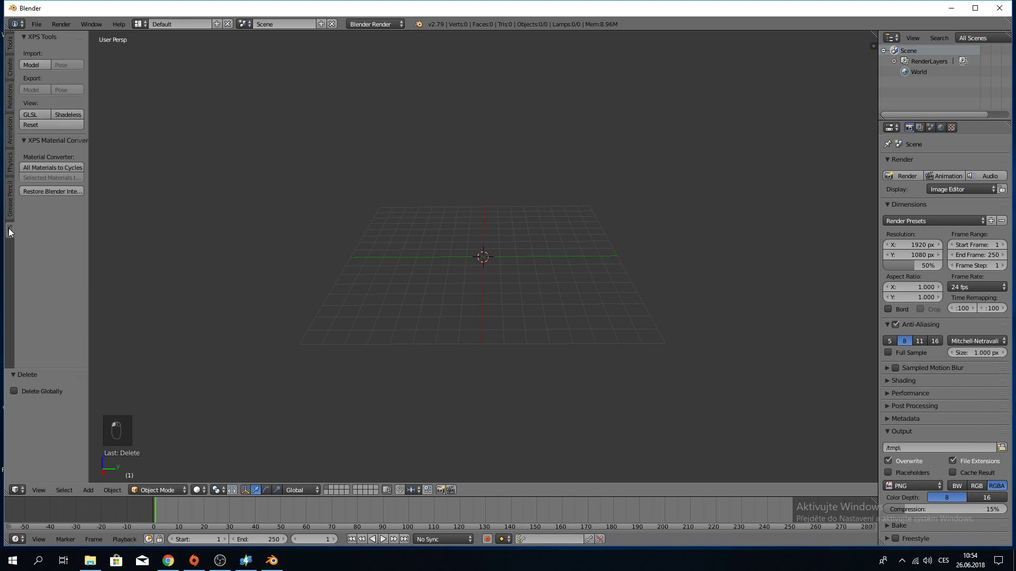
{"action": "left_click", "coordinate": [9, 44]}
Open the user preferences and look through the list of add-ons.
{"action": "left_click", "coordinate": [38, 23]}
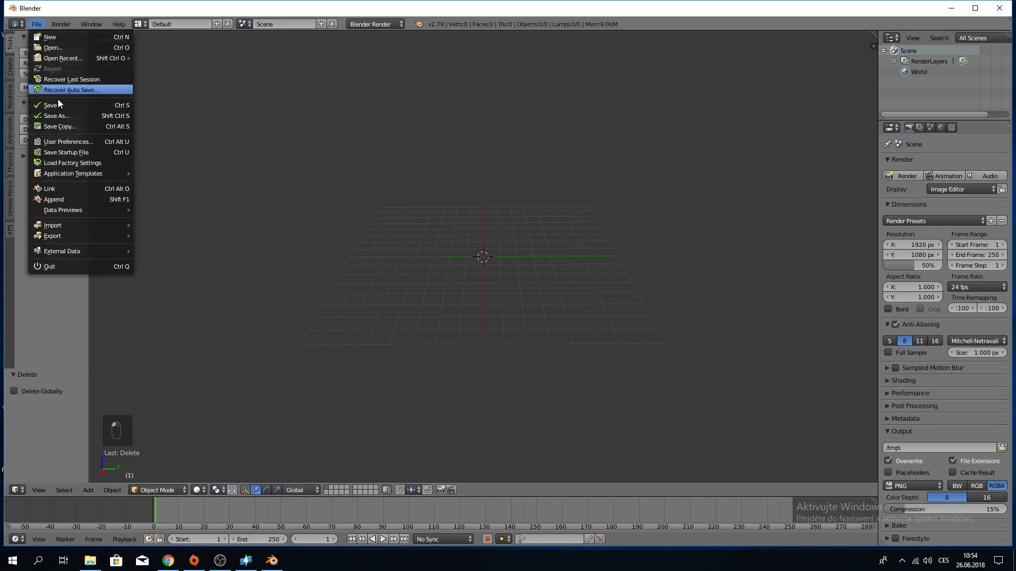
{"action": "left_click", "coordinate": [65, 142]}
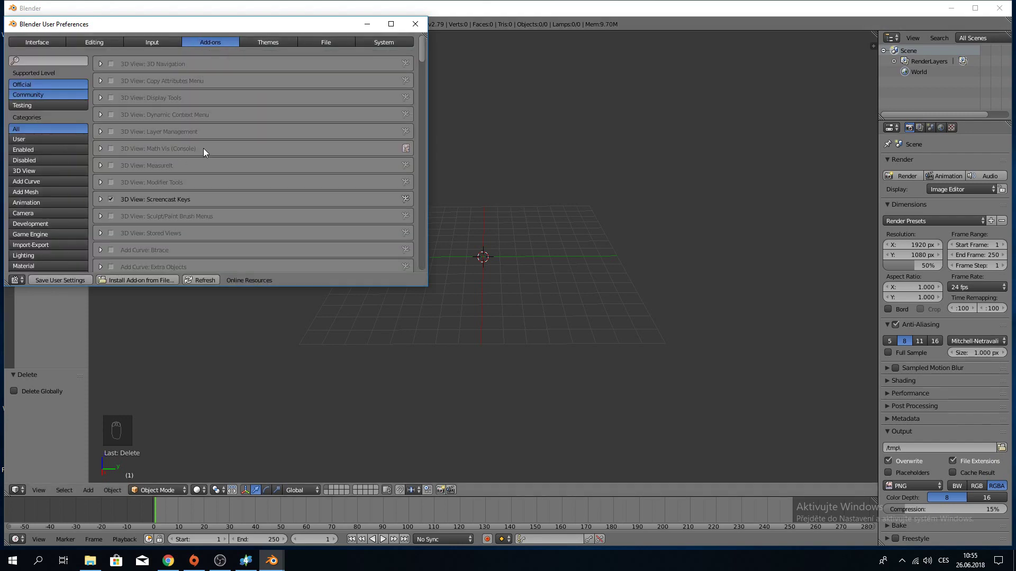
{"action": "scroll", "coordinate": [205, 153], "scroll_direction": "down", "scroll_amount": 5}
{"action": "scroll", "coordinate": [206, 155], "scroll_direction": "up", "scroll_amount": 5}
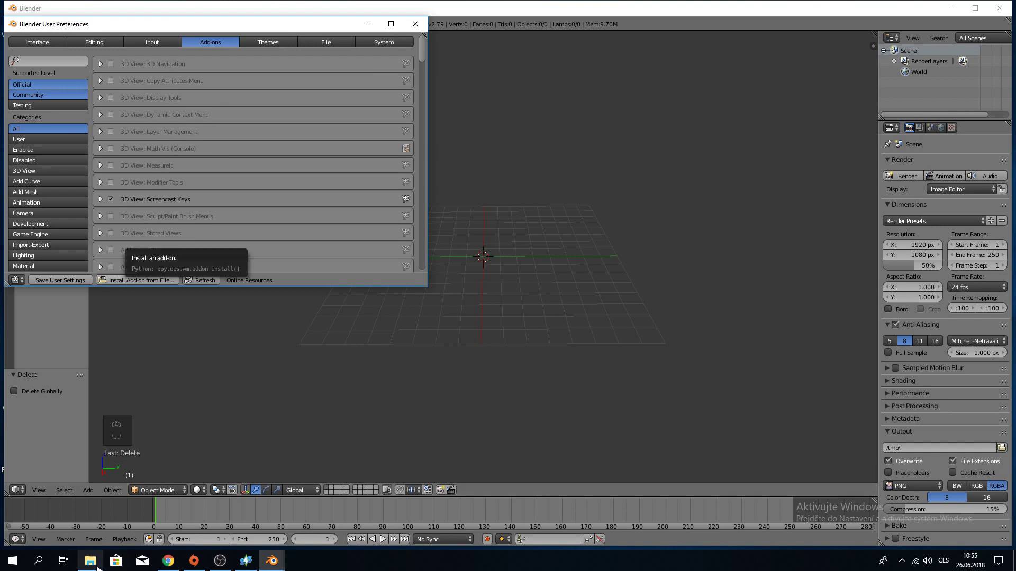
{"action": "left_click", "coordinate": [142, 279]}
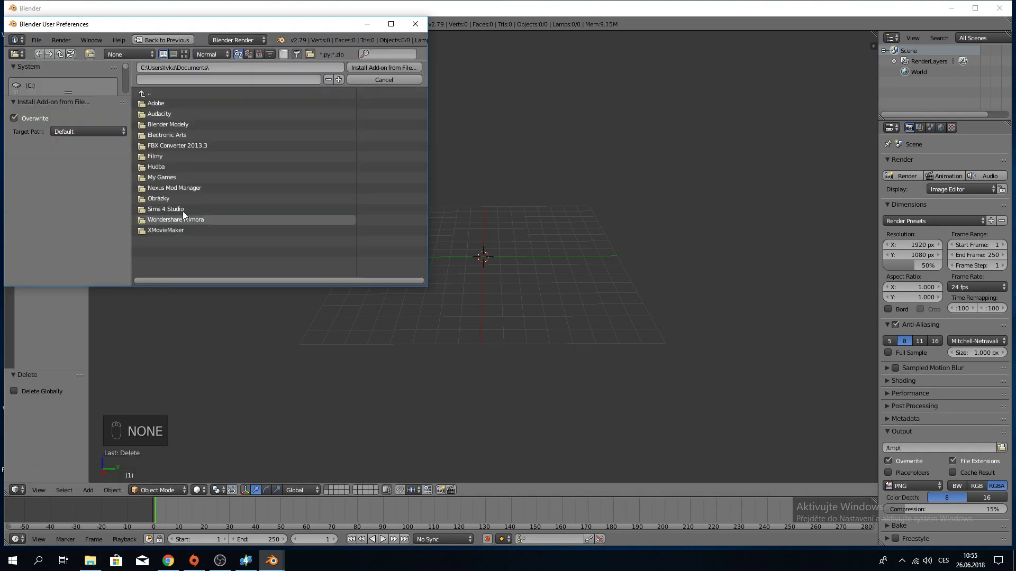
{"action": "left_click", "coordinate": [176, 94]}
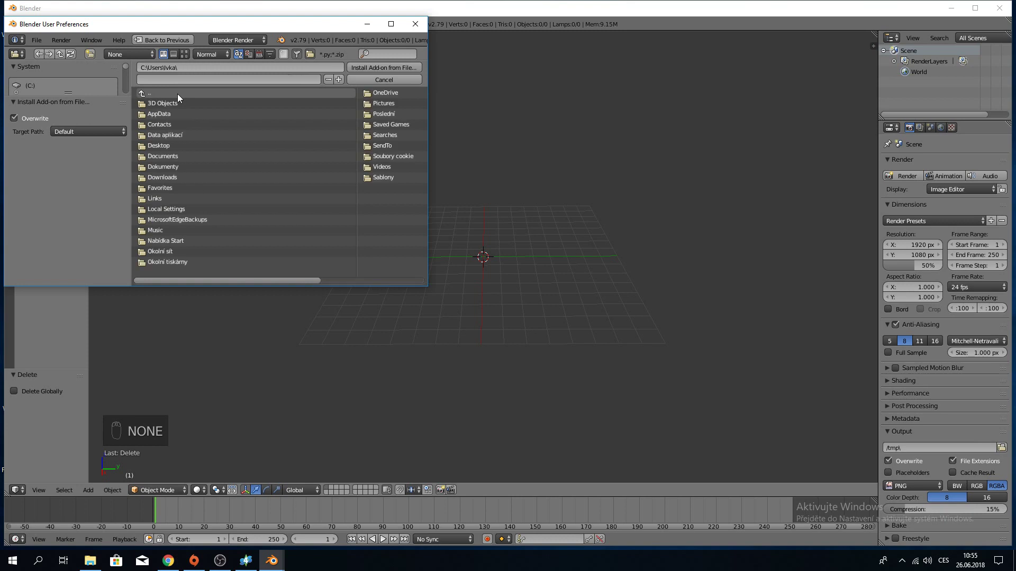
{"action": "left_click", "coordinate": [173, 178]}
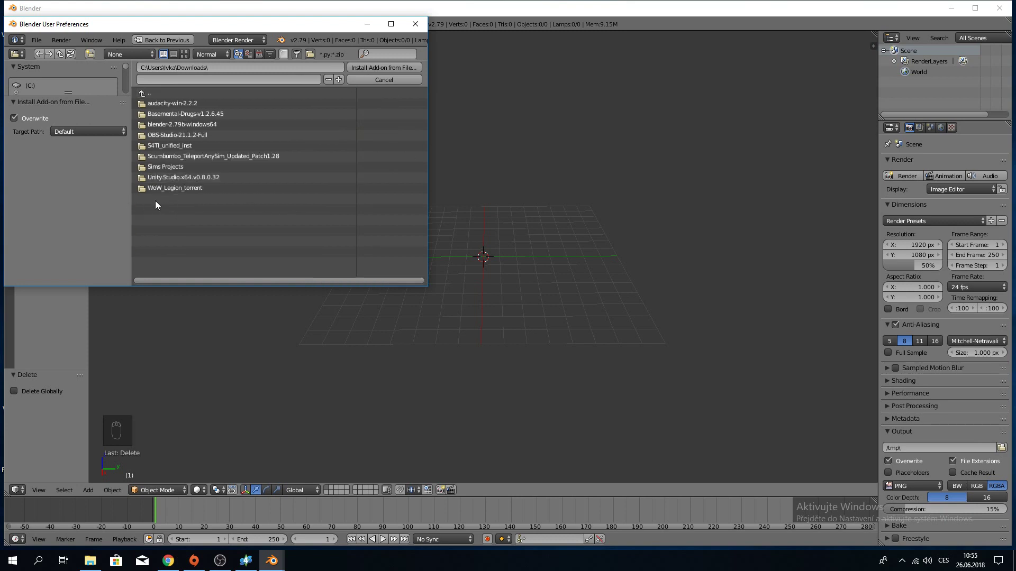
{"action": "left_click", "coordinate": [389, 79]}
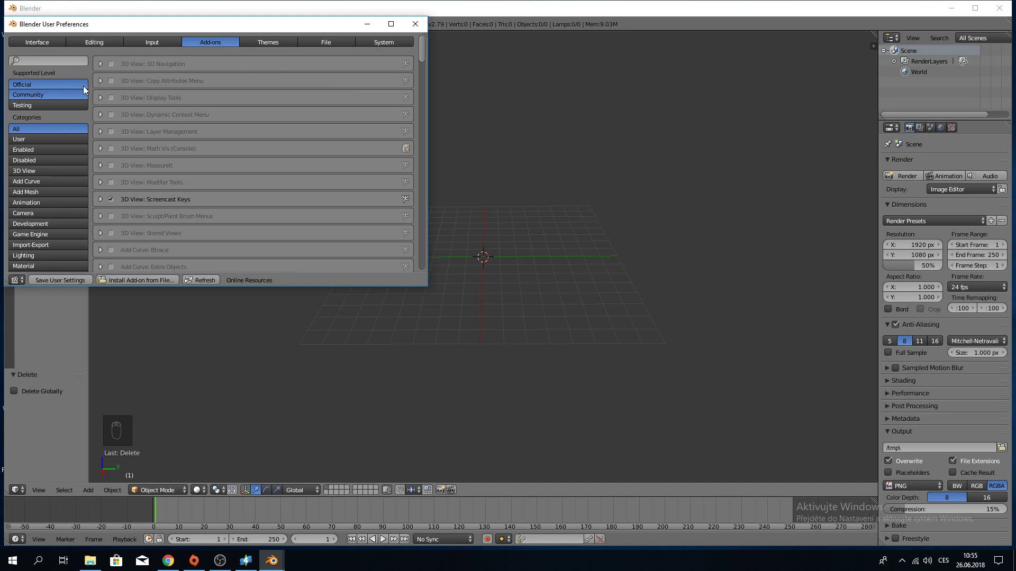
Search the add-ons for xps, leave XNALara/XPS Import/Export enabled, save the user settings and close the preferences.
{"action": "left_click", "coordinate": [36, 60]}
{"action": "type", "text": "xps"}
{"action": "key", "text": "Return"}
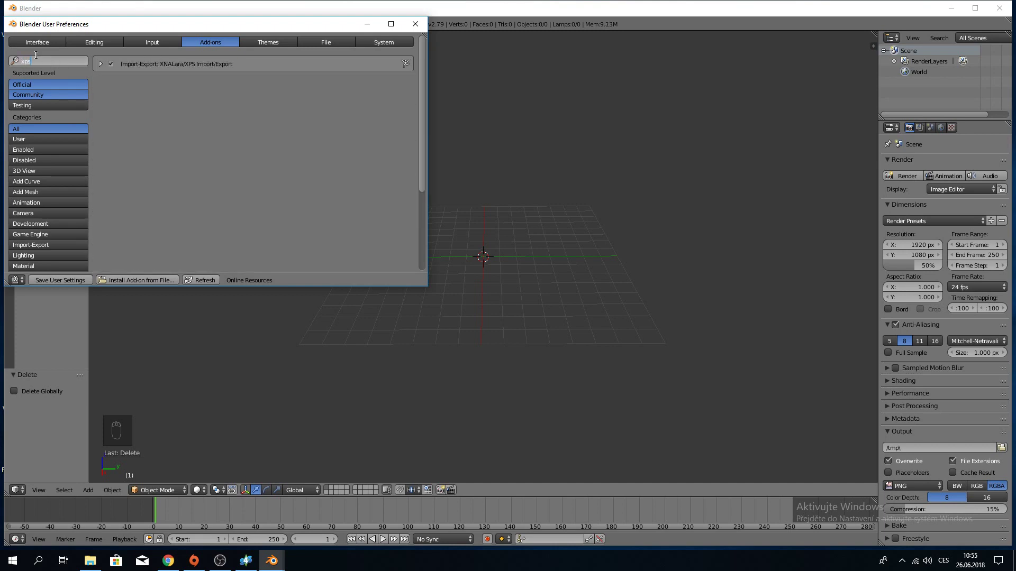
{"action": "left_click", "coordinate": [111, 64]}
{"action": "left_click", "coordinate": [110, 64]}
{"action": "left_click", "coordinate": [52, 280]}
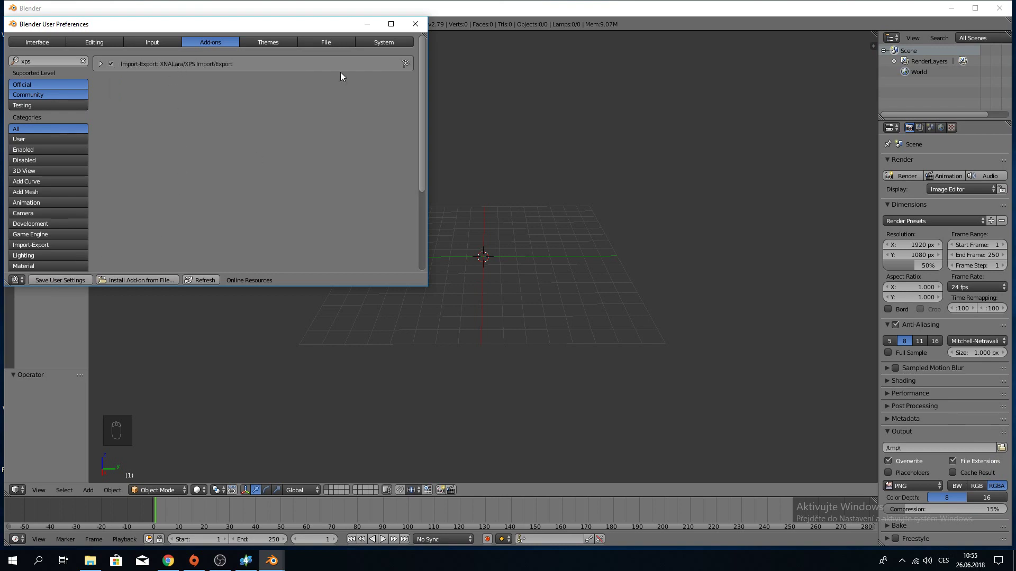
{"action": "left_click", "coordinate": [415, 24]}
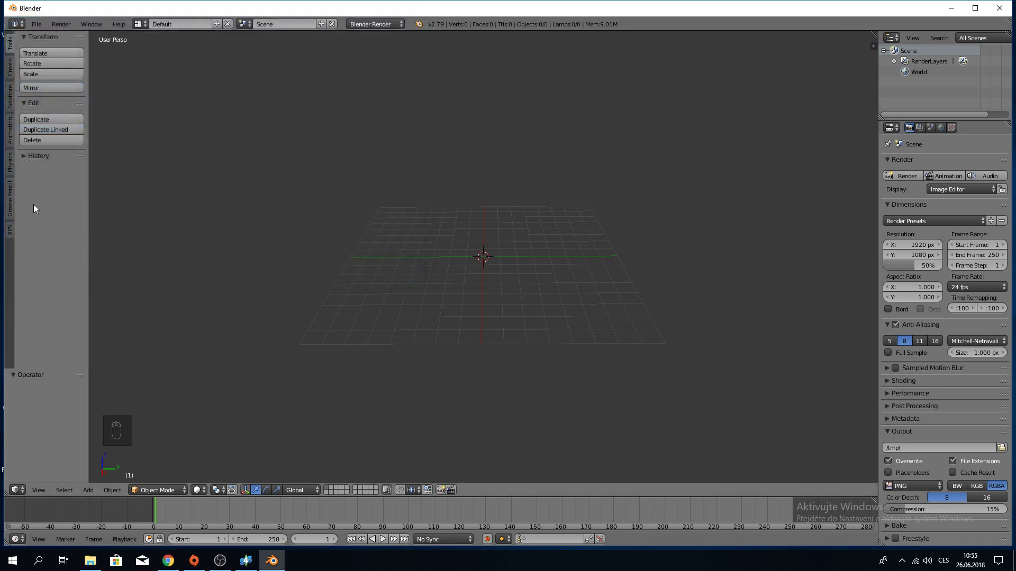
Import the XPS model xps.xps from the Ellie folder in Blender Modely with the default import options.
{"action": "left_click", "coordinate": [15, 222]}
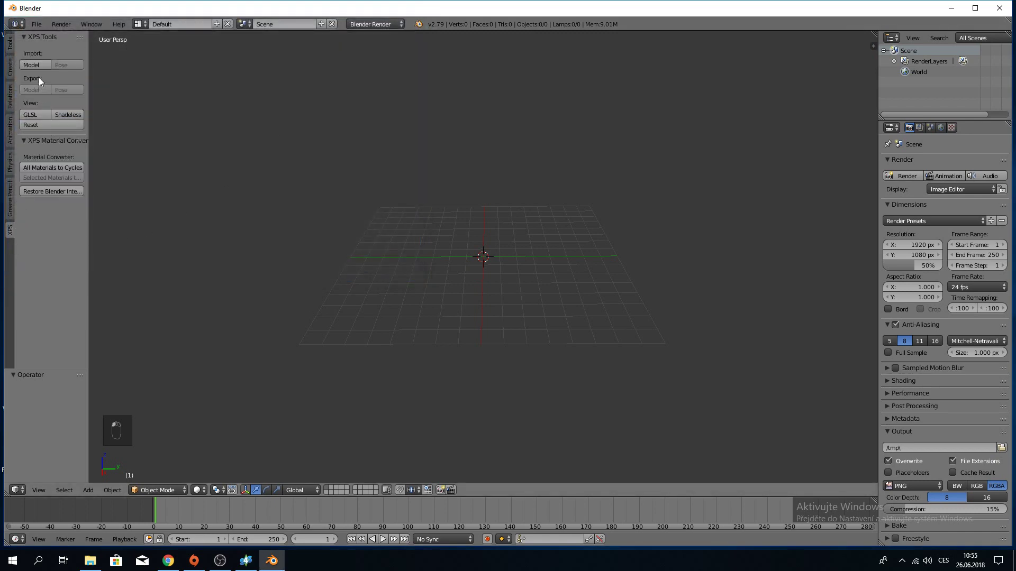
{"action": "left_click", "coordinate": [39, 62]}
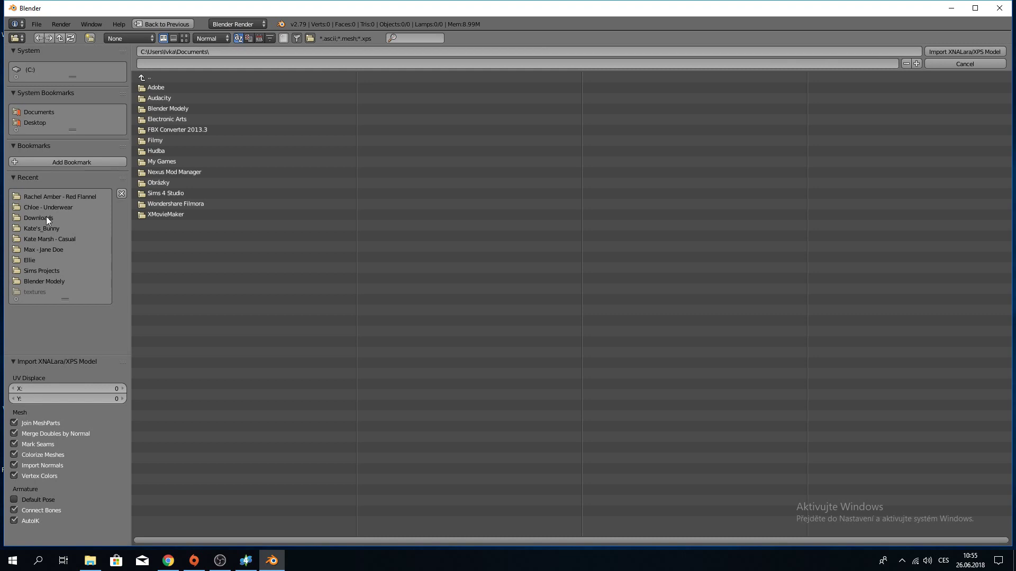
{"action": "left_click", "coordinate": [55, 280]}
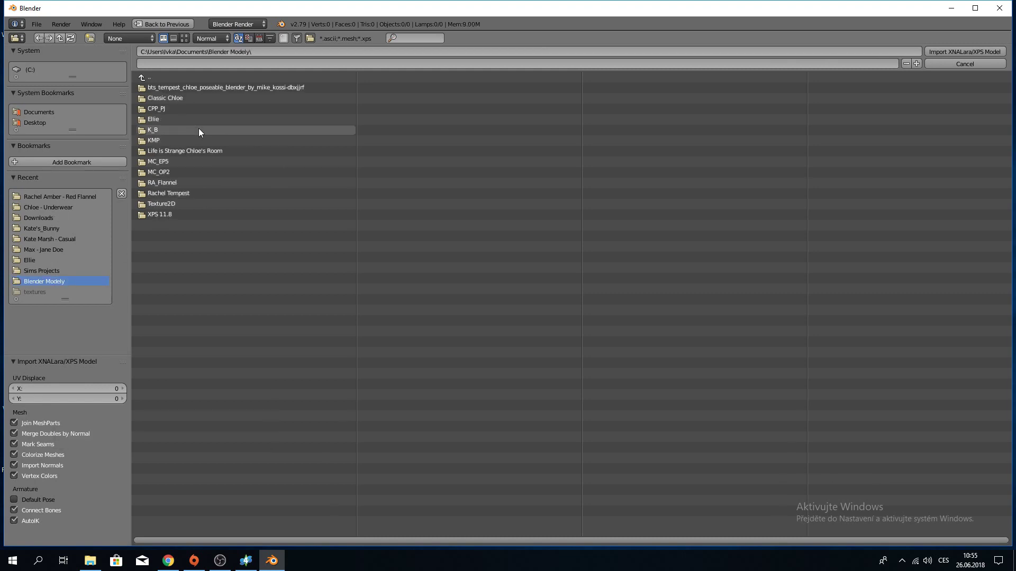
{"action": "left_click", "coordinate": [180, 118]}
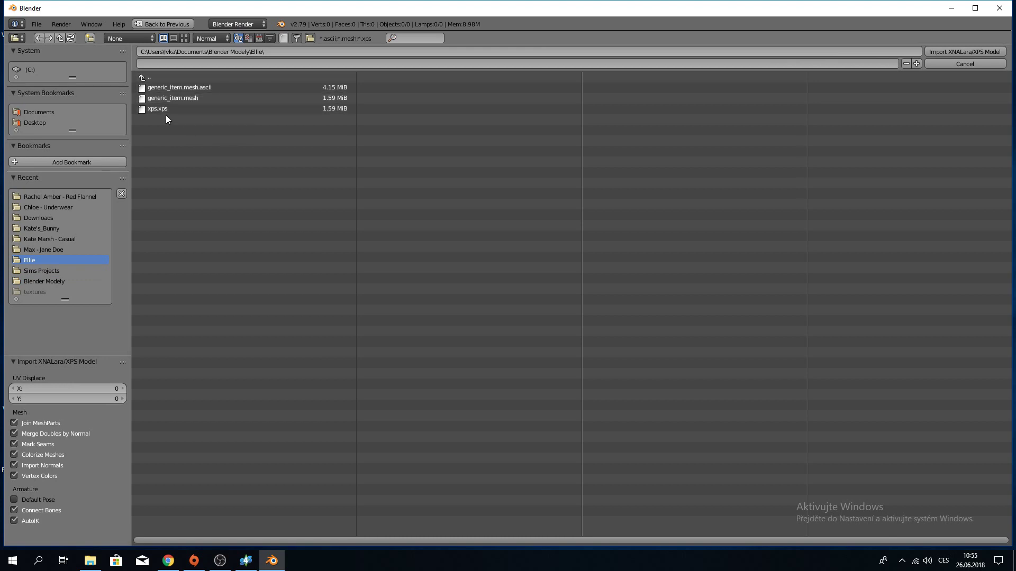
{"action": "left_click", "coordinate": [182, 111]}
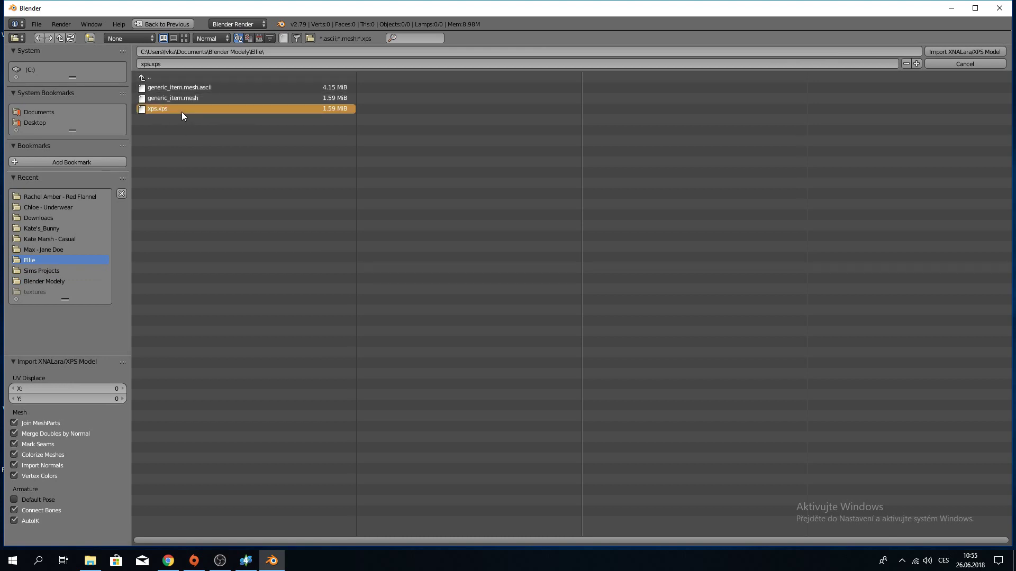
{"action": "left_click", "coordinate": [985, 54]}
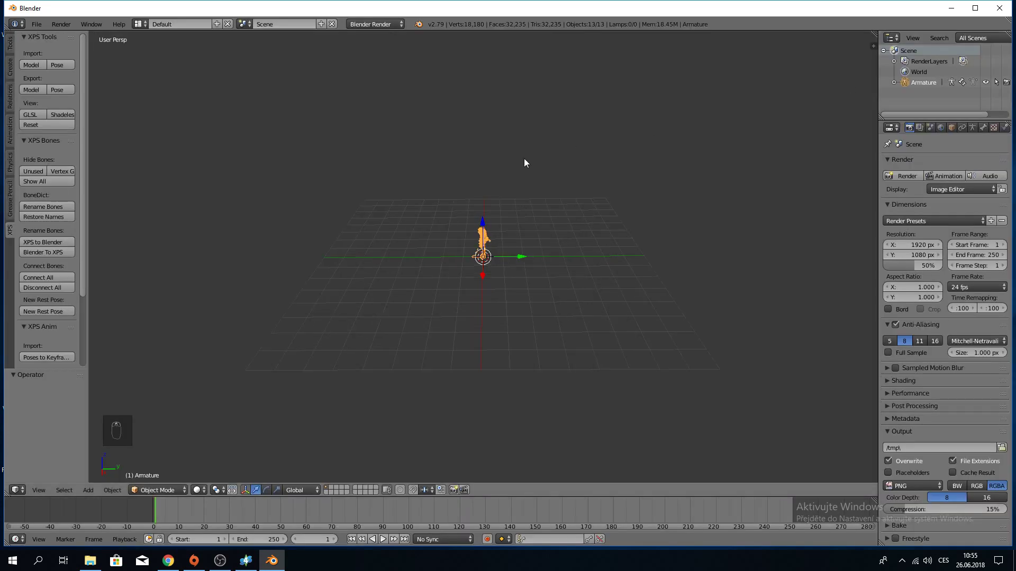
Deselect all objects of the imported Ellie model and view the whole figure from the front.
{"action": "scroll", "coordinate": [523, 157], "scroll_direction": "up", "scroll_amount": 5}
{"action": "middle_click_drag", "start_coordinate": [310, 206], "coordinate": [402, 204]}
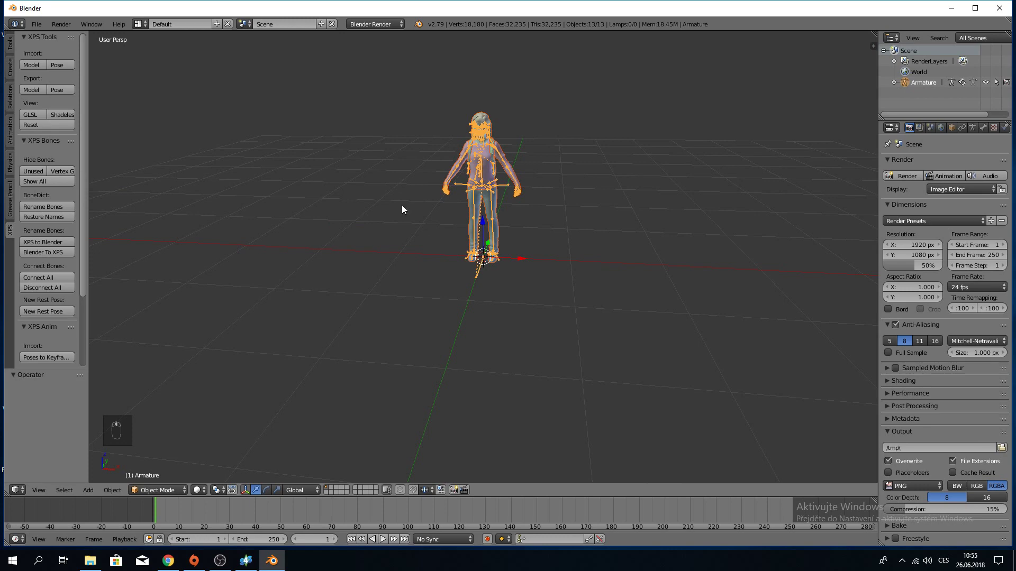
{"action": "key", "text": "a"}
{"action": "scroll", "coordinate": [401, 209], "scroll_direction": "up", "scroll_amount": 5}
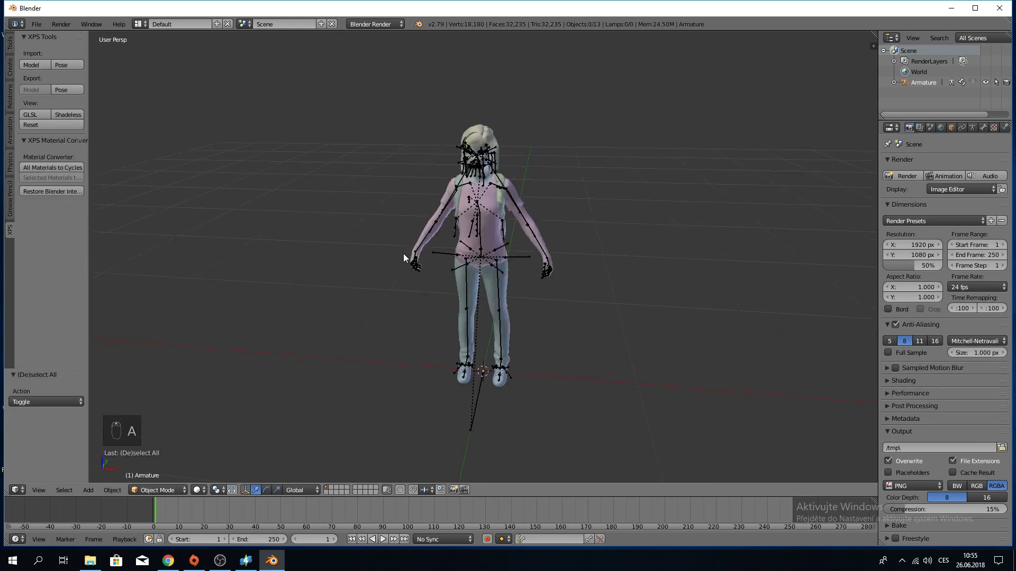
{"action": "middle_click_drag", "start_coordinate": [395, 247], "coordinate": [416, 238]}
{"action": "scroll", "coordinate": [416, 234], "scroll_direction": "down", "scroll_amount": 3}
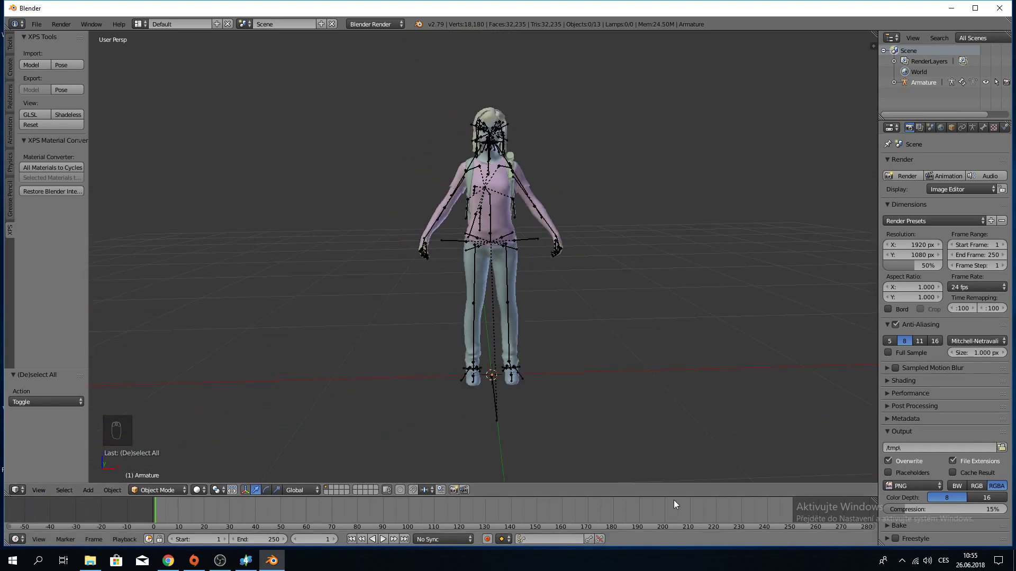
Set the viewport shading to Texture and check the textures on the character's clothes and body.
{"action": "left_click", "coordinate": [202, 490]}
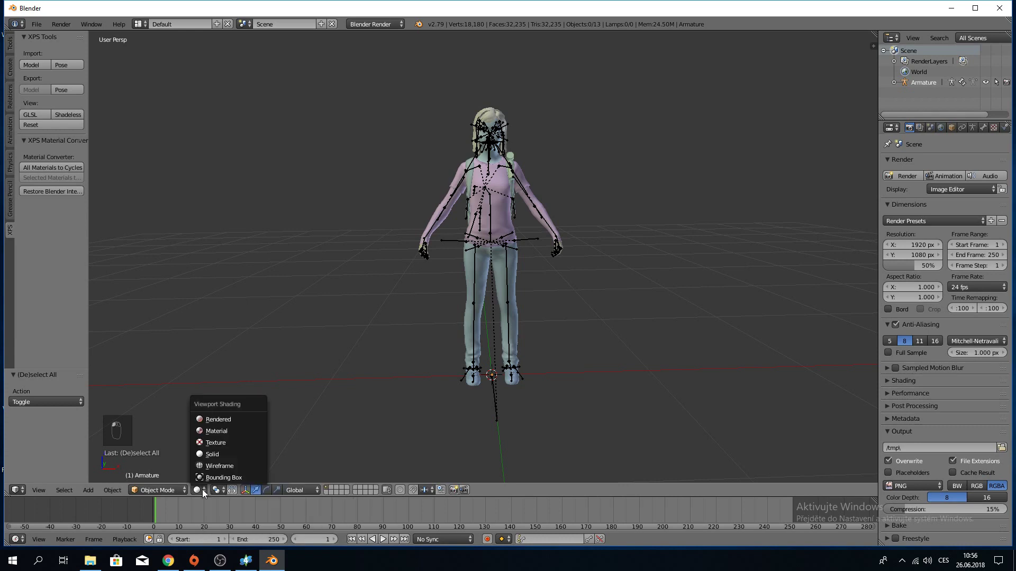
{"action": "left_click", "coordinate": [230, 442]}
{"action": "scroll", "coordinate": [281, 290], "scroll_direction": "up", "scroll_amount": 5}
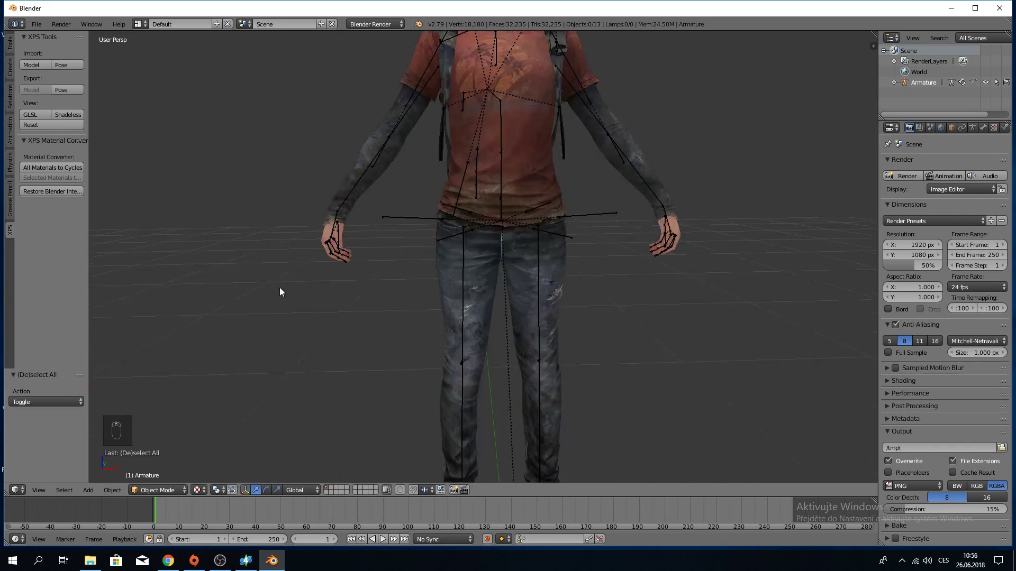
{"action": "scroll", "coordinate": [286, 285], "scroll_direction": "down", "scroll_amount": 4}
{"action": "scroll", "coordinate": [287, 291], "scroll_direction": "up", "scroll_amount": 1}
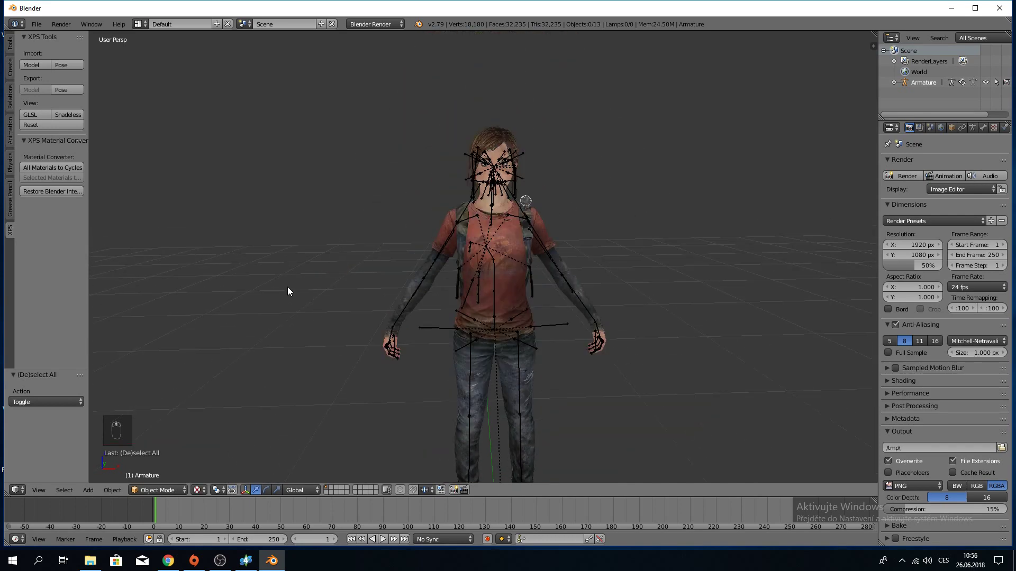
Try the Cycles Render engine on the textured model and switch back to Blender Render.
{"action": "left_click", "coordinate": [398, 26]}
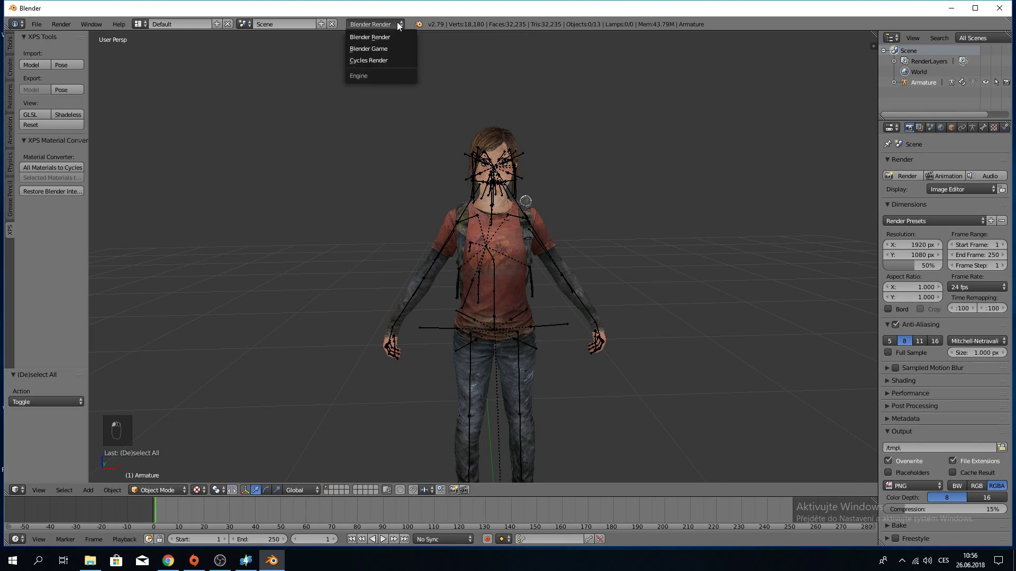
{"action": "left_click", "coordinate": [394, 60]}
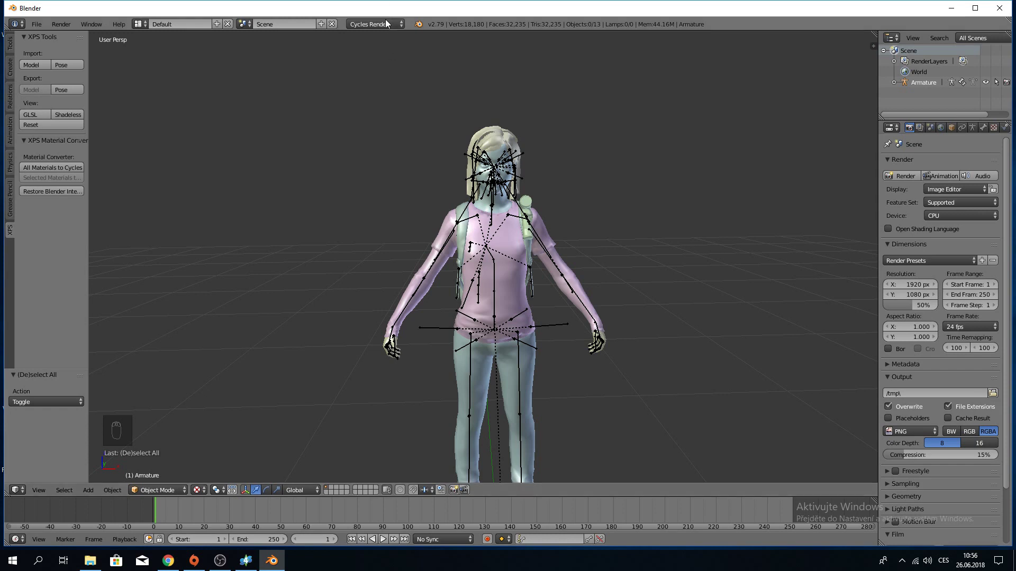
{"action": "left_click", "coordinate": [384, 24]}
{"action": "left_click", "coordinate": [385, 37]}
{"action": "left_click", "coordinate": [384, 24]}
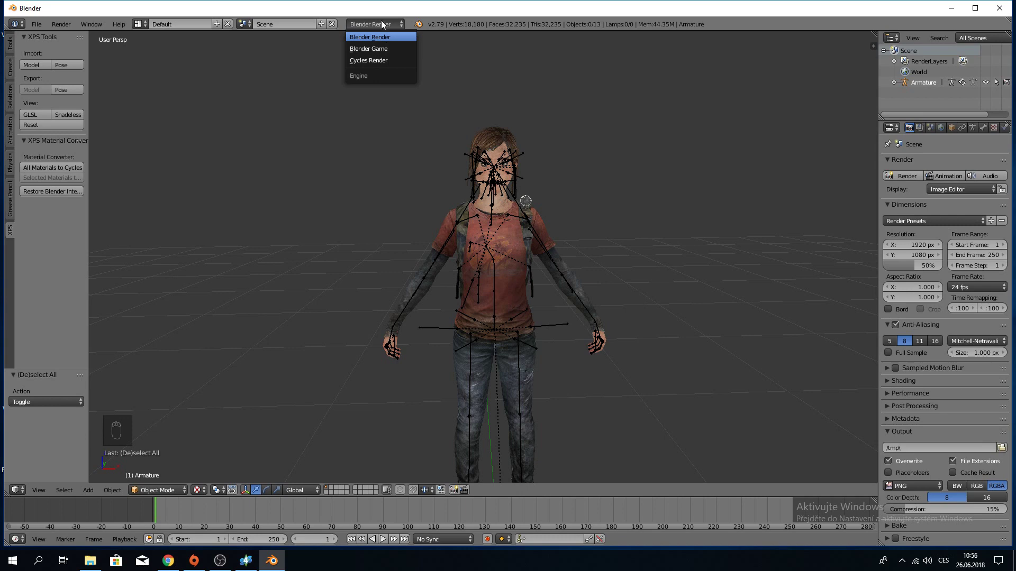
Put the armature into Pose Mode and try rotating the bones of the character's right elbow and right shoulder.
{"action": "middle_click_drag", "start_coordinate": [408, 123], "coordinate": [339, 132]}
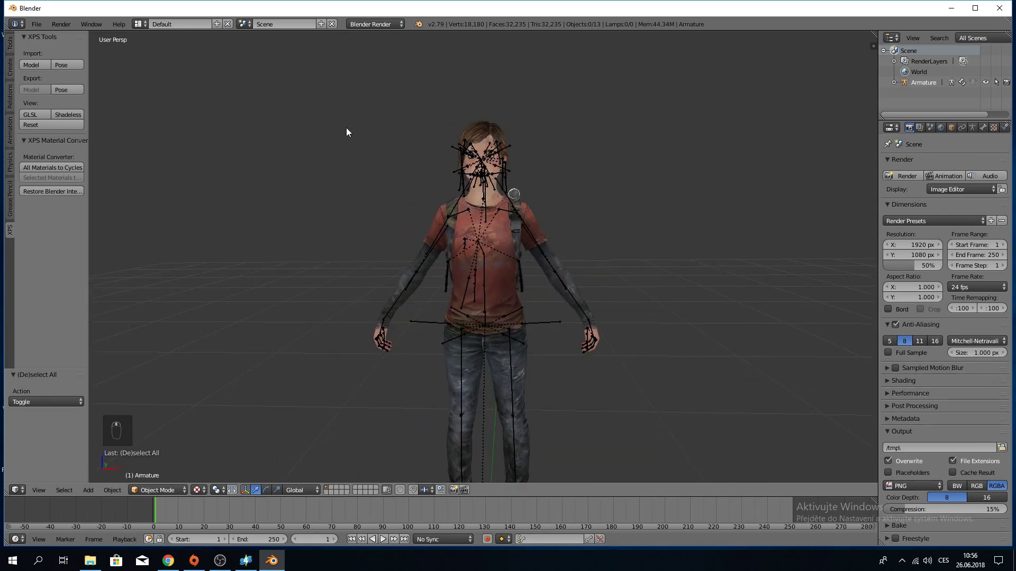
{"action": "left_click", "coordinate": [923, 82]}
{"action": "left_click", "coordinate": [166, 490]}
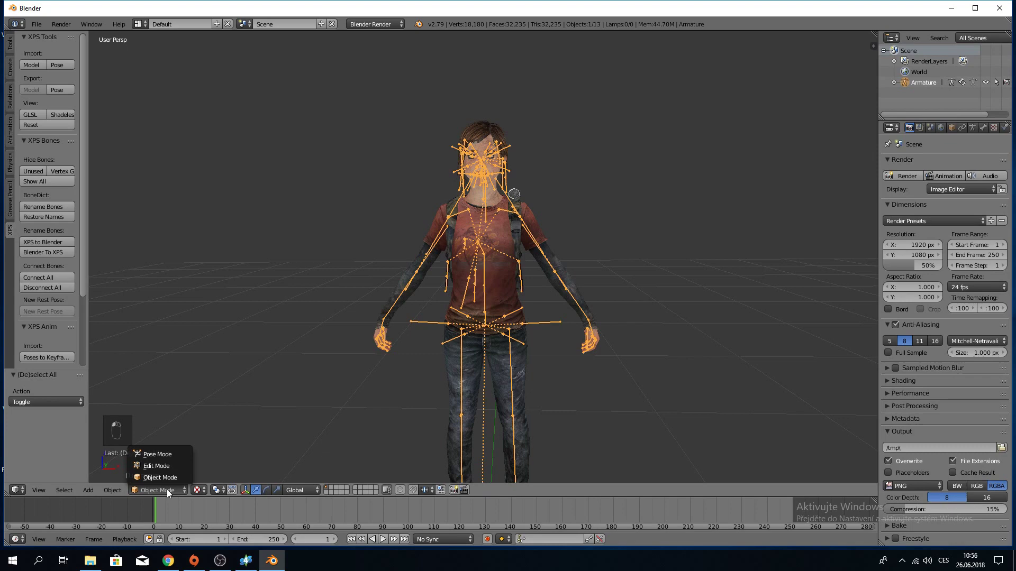
{"action": "left_click", "coordinate": [163, 454]}
{"action": "right_click", "coordinate": [443, 241]}
{"action": "key", "text": "r"}
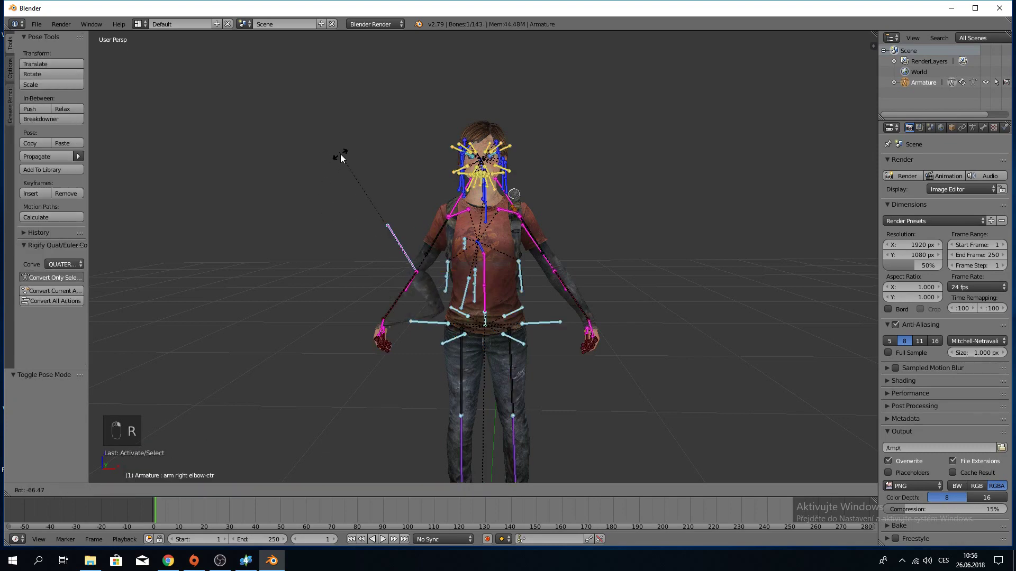
{"action": "right_click", "coordinate": [341, 154]}
{"action": "right_click", "coordinate": [453, 218]}
{"action": "key", "text": "r"}
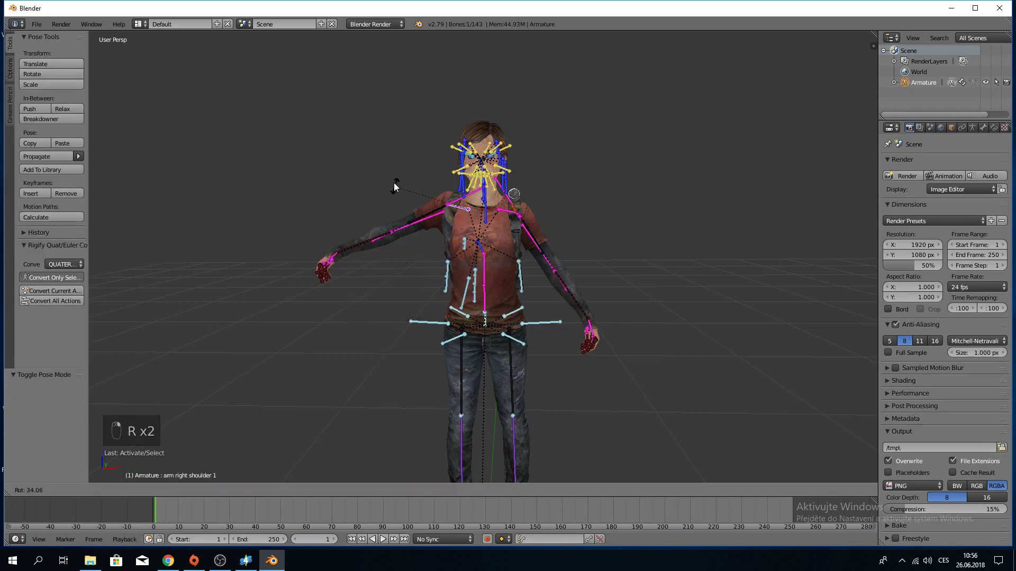
{"action": "right_click", "coordinate": [379, 202]}
Try rotating the two left shoulder bones and return the armature to Object Mode.
{"action": "right_click", "coordinate": [516, 219]}
{"action": "key", "text": "r"}
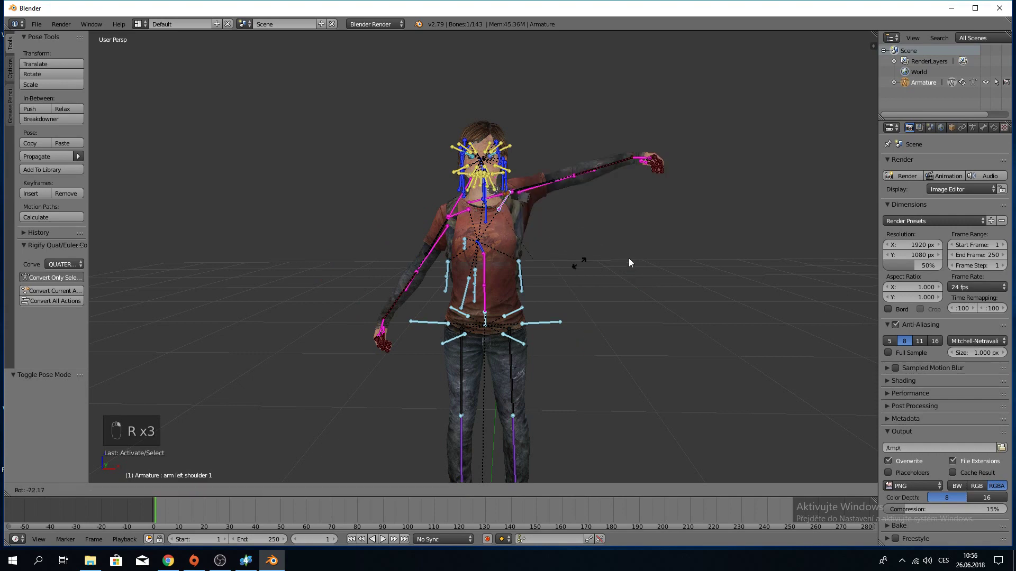
{"action": "right_click", "coordinate": [540, 316]}
{"action": "right_click", "coordinate": [528, 240]}
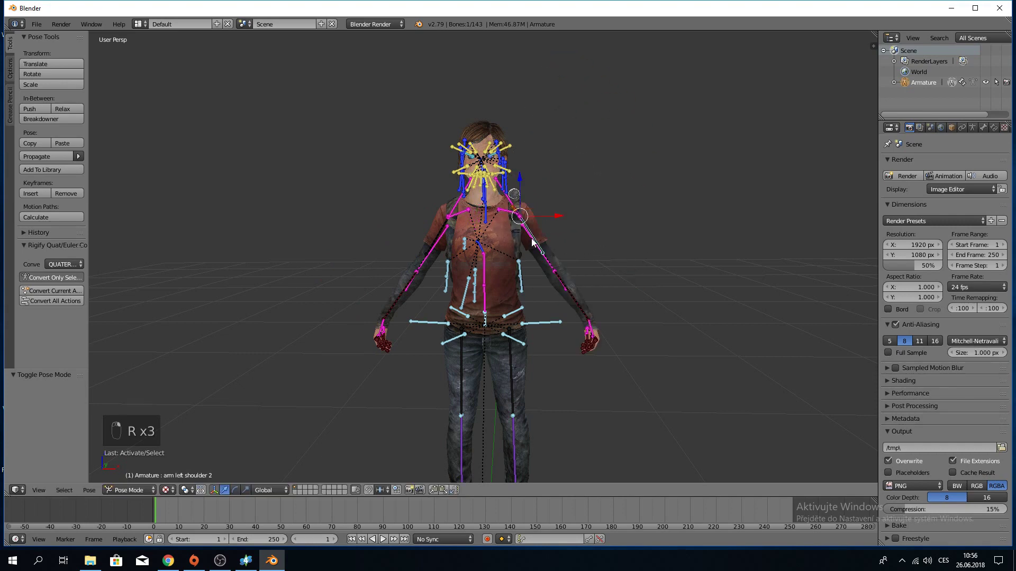
{"action": "key", "text": "r"}
{"action": "right_click", "coordinate": [661, 236]}
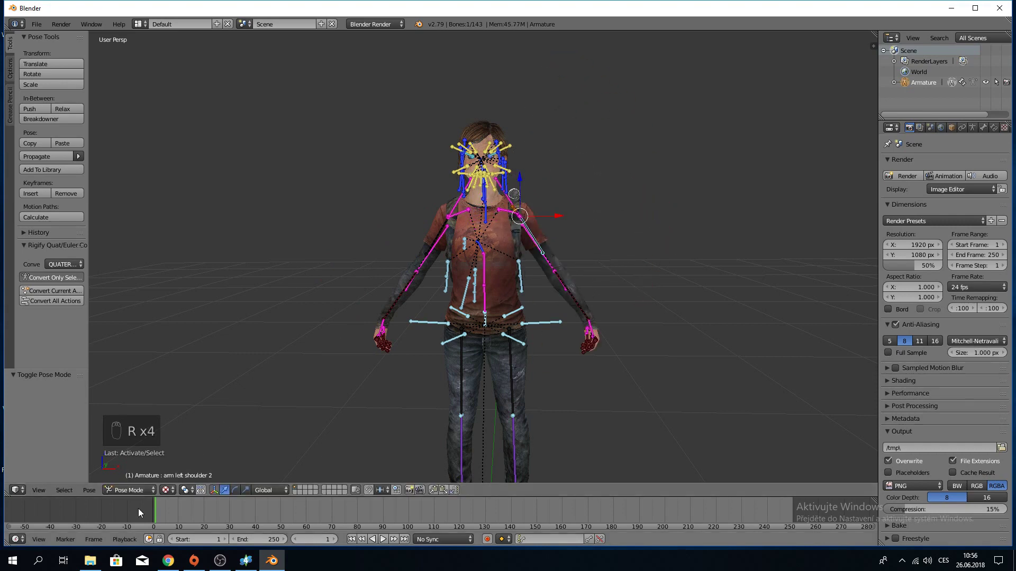
{"action": "left_click", "coordinate": [135, 491]}
{"action": "left_click", "coordinate": [137, 479]}
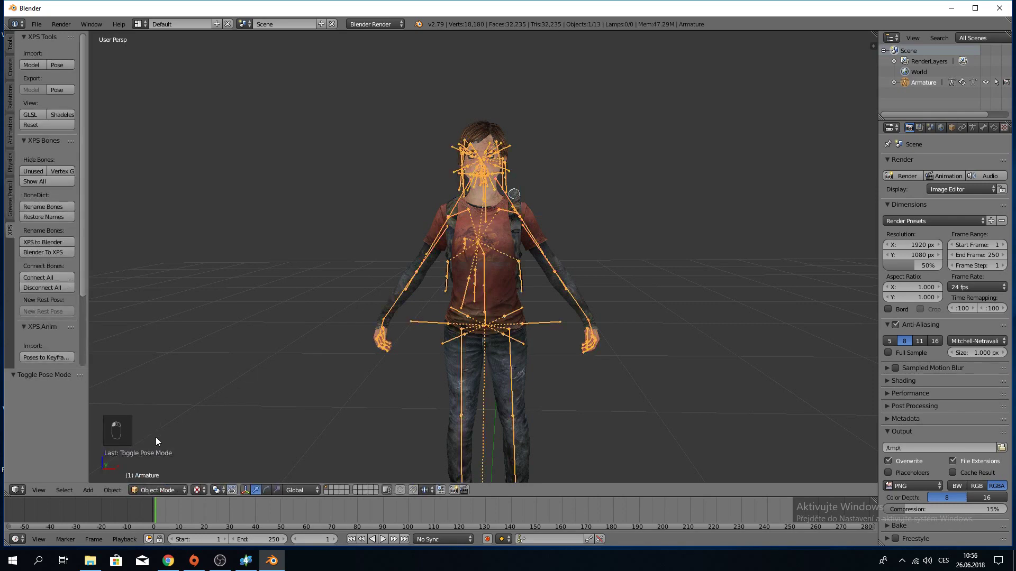
Select the shirt and examine its mesh in Edit Mode with all vertices deselected.
{"action": "right_click", "coordinate": [501, 298]}
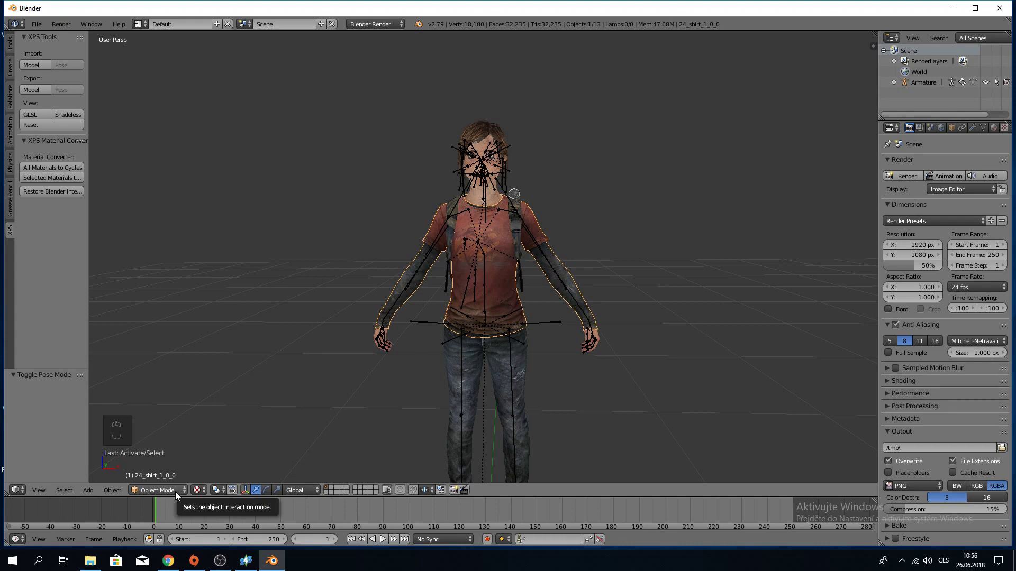
{"action": "left_click", "coordinate": [159, 491]}
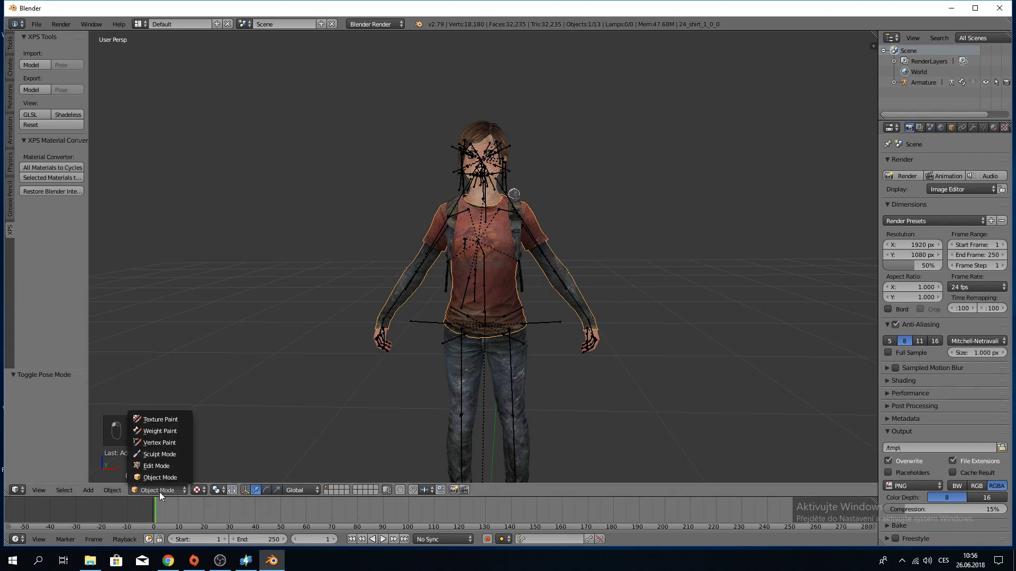
{"action": "left_click", "coordinate": [159, 466]}
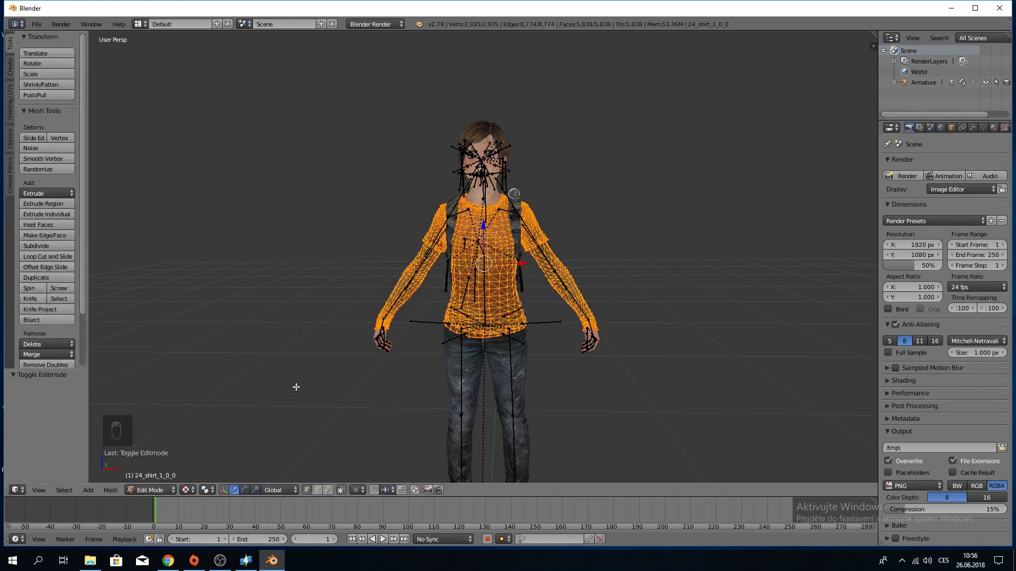
{"action": "key", "text": "a"}
{"action": "scroll", "coordinate": [298, 382], "scroll_direction": "up", "scroll_amount": 5}
Try Sculpt Mode and Vertex Paint mode on the shirt.
{"action": "left_click", "coordinate": [159, 490]}
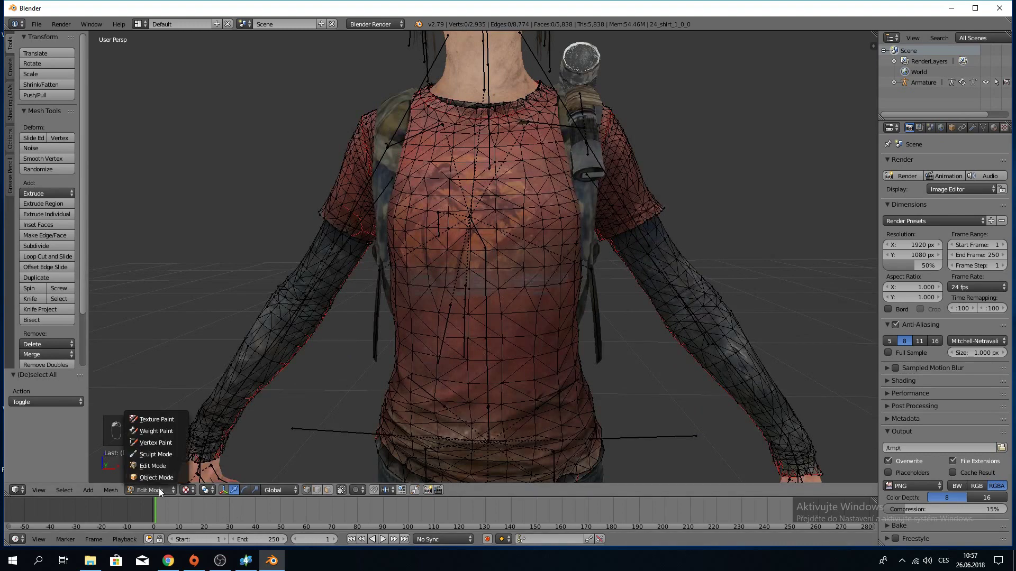
{"action": "left_click", "coordinate": [166, 454]}
{"action": "scroll", "coordinate": [416, 290], "scroll_direction": "down", "scroll_amount": 5}
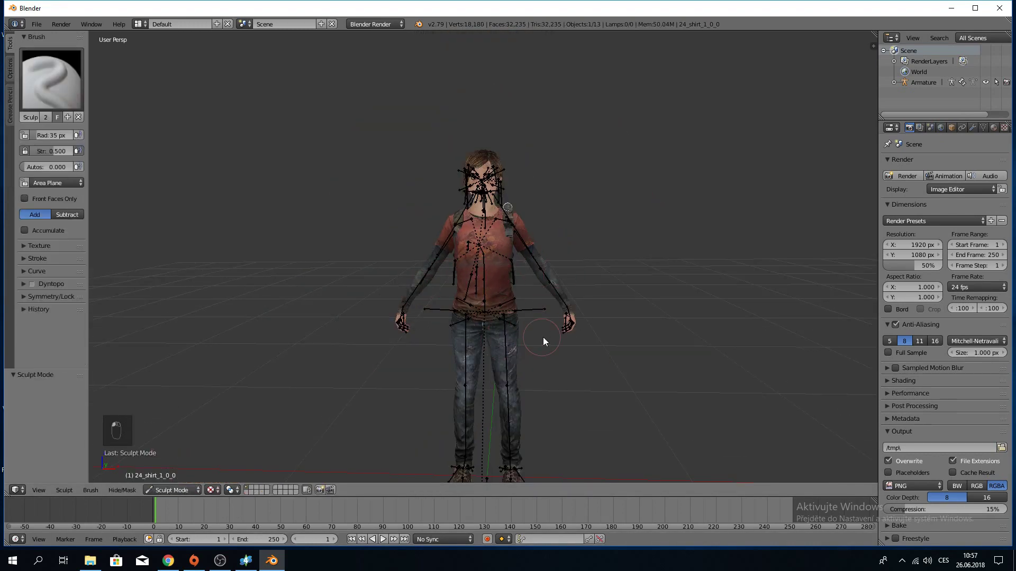
{"action": "key", "text": "ctrl+t"}
{"action": "key", "text": "ctrl+z"}
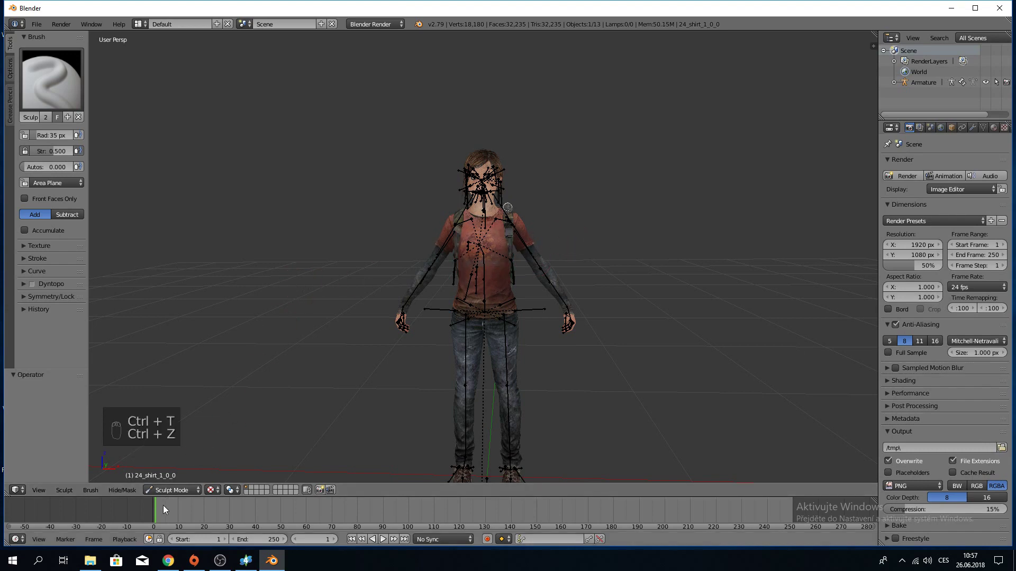
{"action": "left_click", "coordinate": [164, 491]}
{"action": "left_click", "coordinate": [182, 446]}
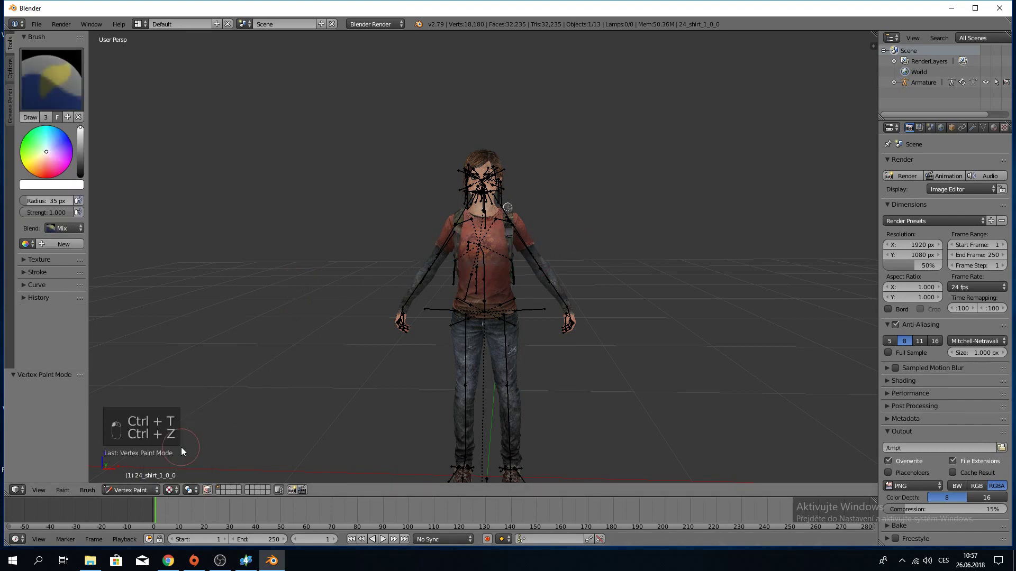
Try Weight Paint and Texture Paint modes on the shirt and return to Object Mode.
{"action": "left_click", "coordinate": [144, 488]}
{"action": "left_click", "coordinate": [138, 427]}
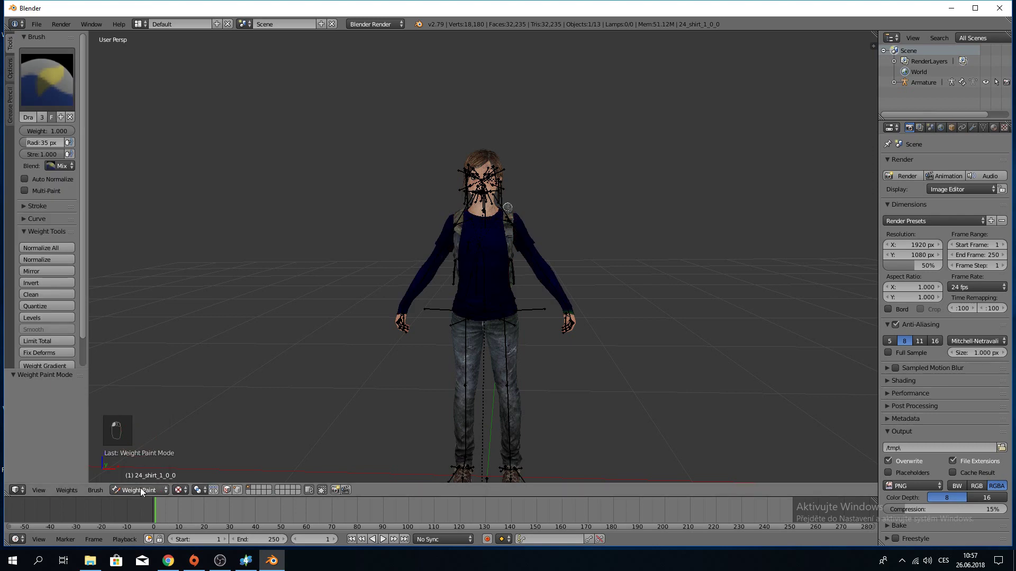
{"action": "left_click", "coordinate": [140, 490]}
{"action": "left_click", "coordinate": [152, 419]}
{"action": "left_click", "coordinate": [122, 490]}
{"action": "left_click", "coordinate": [131, 477]}
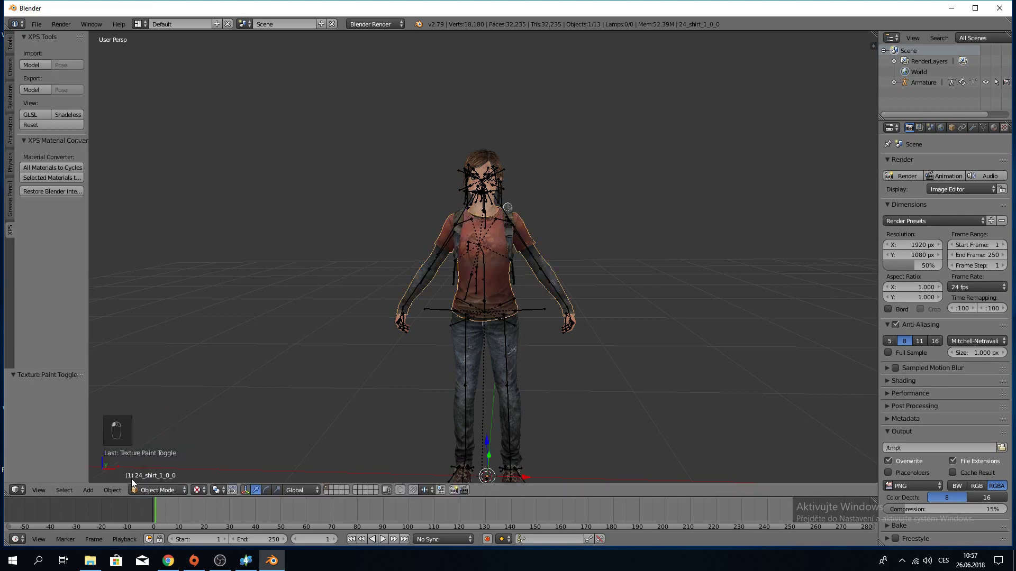
Try moving the shirt away from the body as a separate object, and cancel the move.
{"action": "scroll", "coordinate": [393, 266], "scroll_direction": "up", "scroll_amount": 2}
{"action": "scroll", "coordinate": [391, 265], "scroll_direction": "up", "scroll_amount": 2}
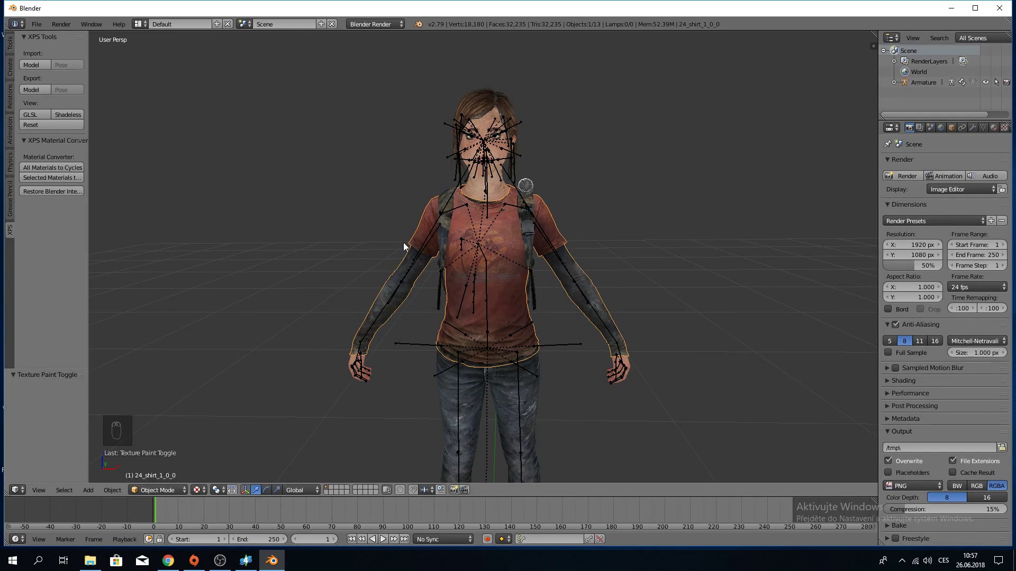
{"action": "mouse_move", "coordinate": [343, 253]}
{"action": "middle_mouse_down"}
{"action": "mouse_move", "coordinate": [439, 250]}
{"action": "mouse_move", "coordinate": [455, 260]}
{"action": "mouse_move", "coordinate": [359, 245]}
{"action": "mouse_move", "coordinate": [342, 253]}
{"action": "middle_mouse_up"}
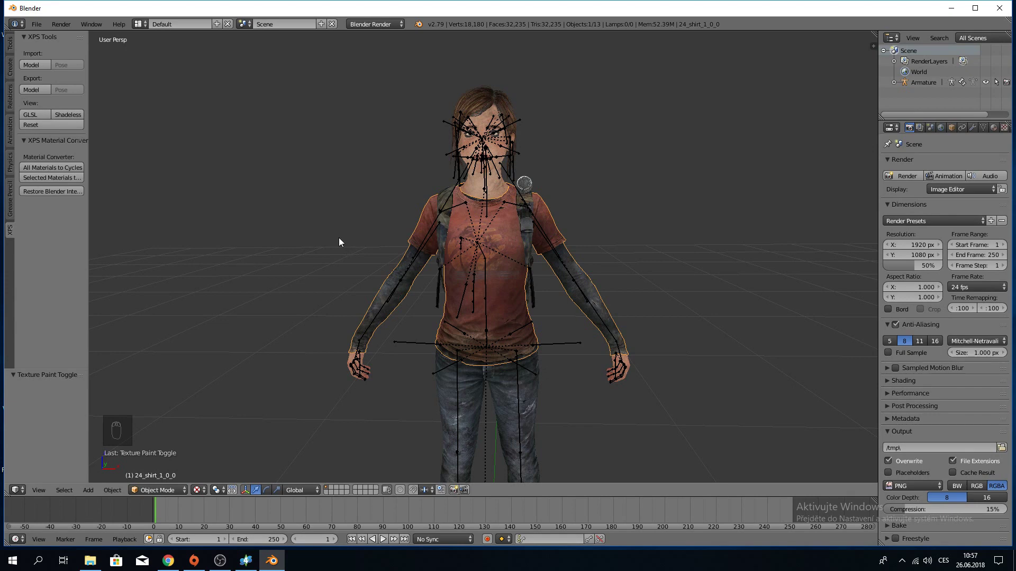
{"action": "key", "text": "g"}
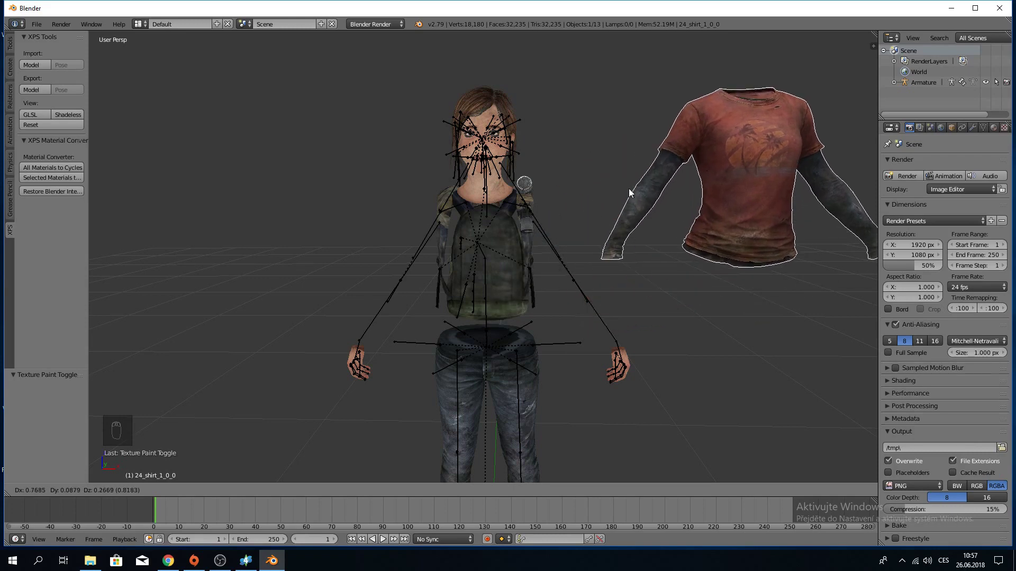
{"action": "key", "text": "Escape"}
Delete the character's hands mesh.
{"action": "middle_click_drag", "start_coordinate": [168, 196], "coordinate": [577, 397]}
{"action": "right_click", "coordinate": [611, 350]}
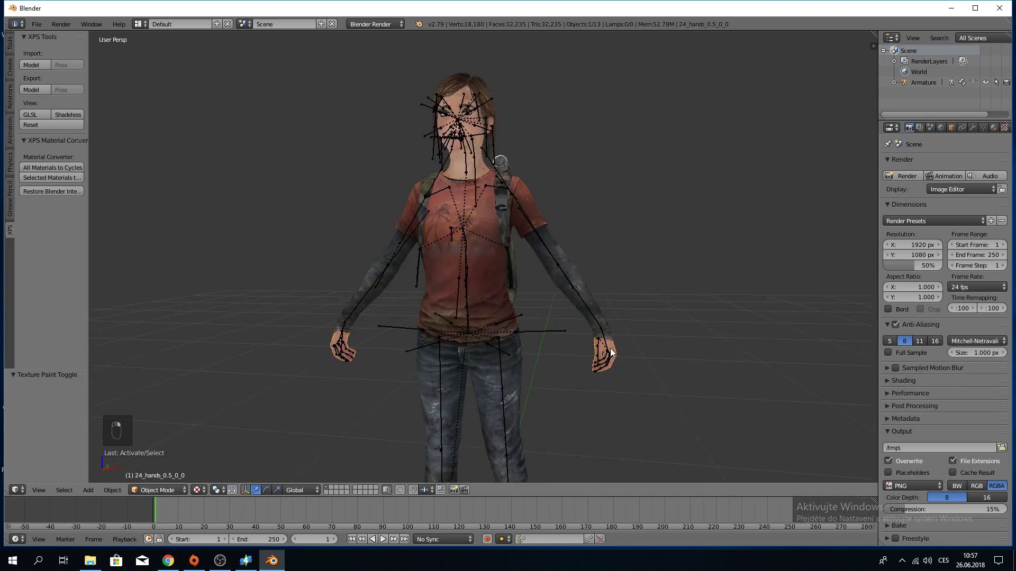
{"action": "middle_click_drag", "start_coordinate": [254, 401], "coordinate": [281, 390]}
{"action": "key", "text": "Delete"}
Delete the character's hair and head meshes.
{"action": "right_click", "coordinate": [493, 84]}
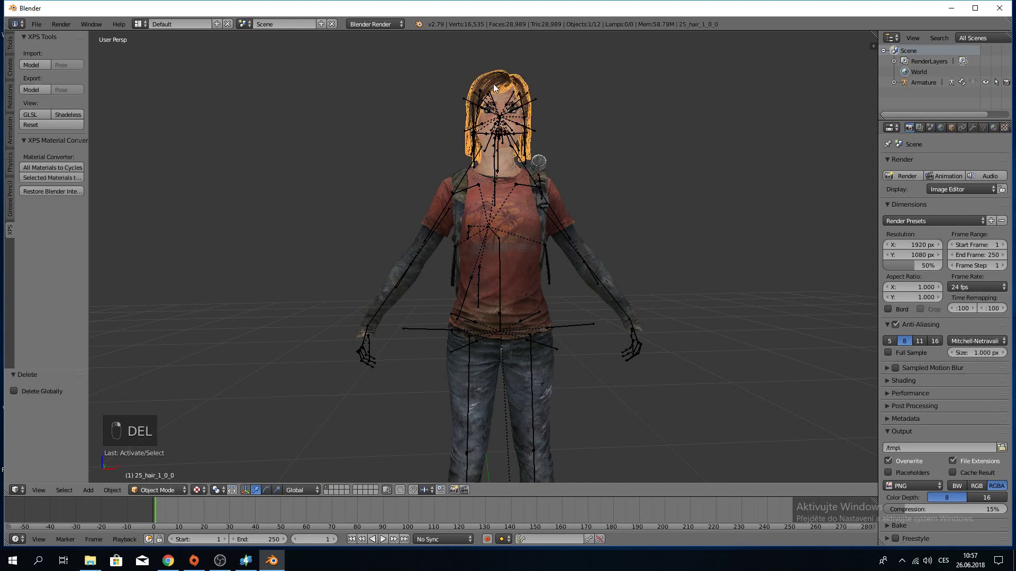
{"action": "key", "text": "Delete"}
{"action": "left_click", "coordinate": [493, 84]}
{"action": "right_click", "coordinate": [501, 89]}
{"action": "key", "text": "Delete"}
{"action": "left_click", "coordinate": [501, 89]}
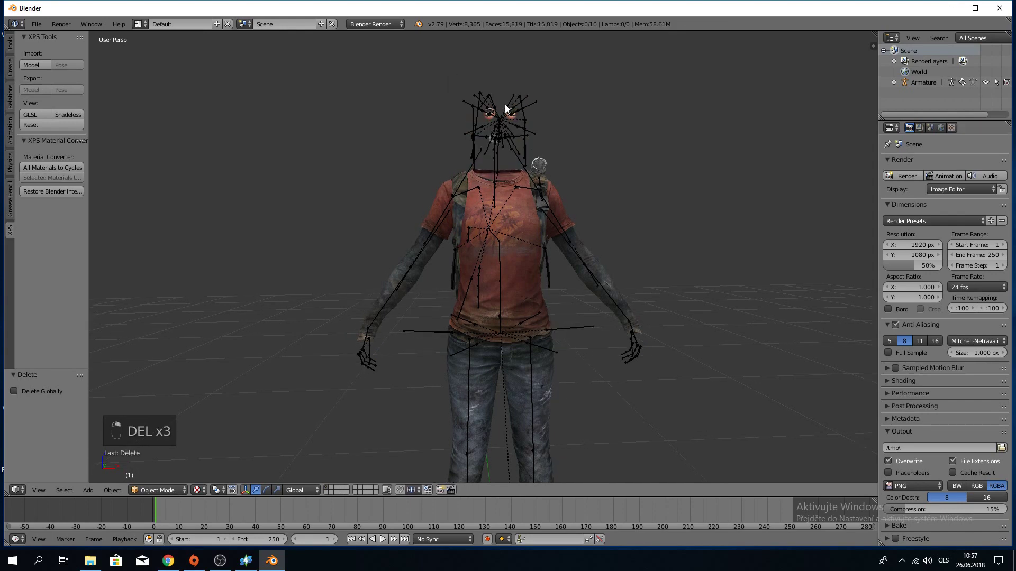
Hide the armature in the viewport and delete the eyelashes mesh.
{"action": "middle_click_drag", "start_coordinate": [505, 104], "coordinate": [504, 159]}
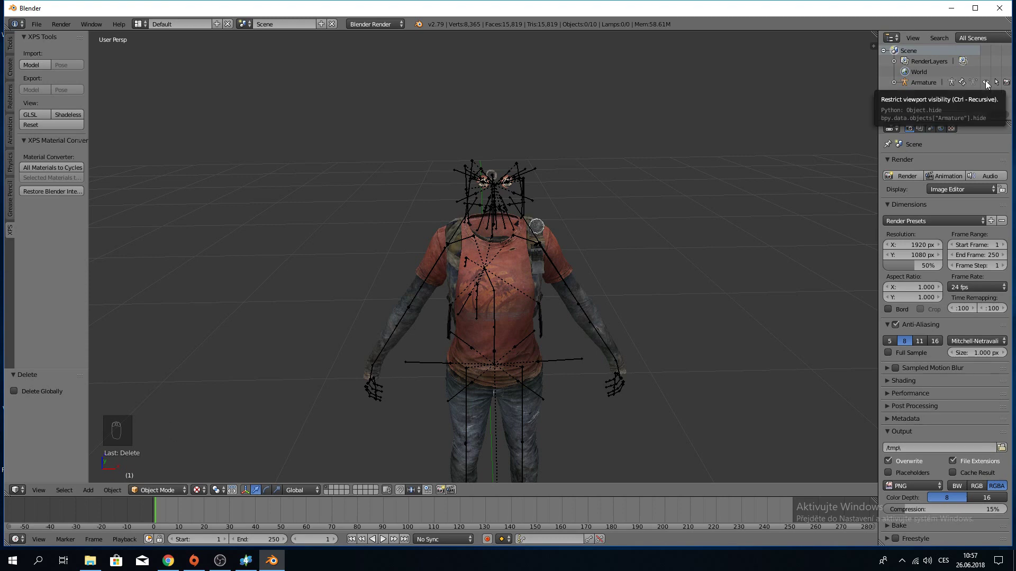
{"action": "left_click", "coordinate": [985, 82]}
{"action": "right_click", "coordinate": [510, 182]}
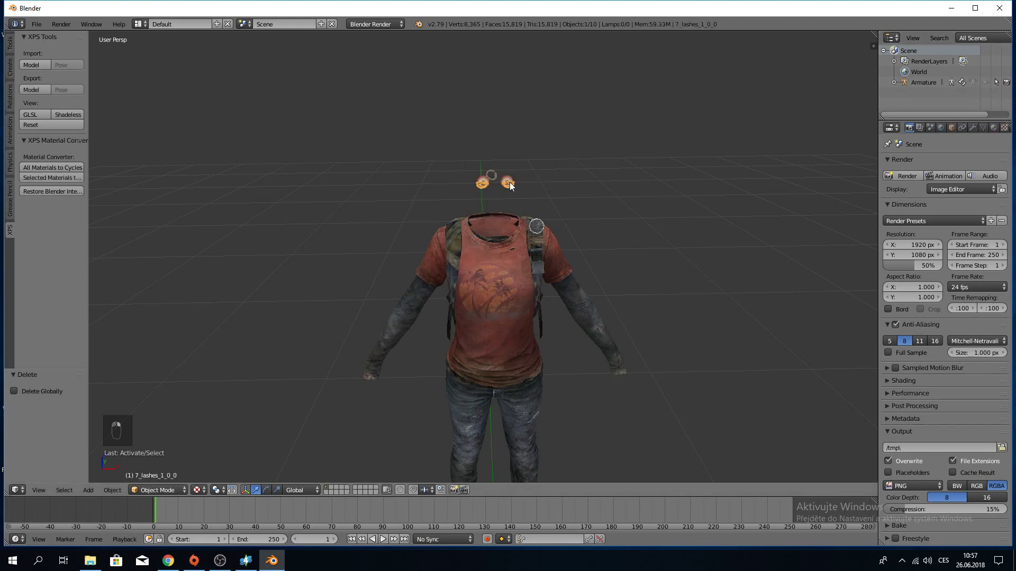
{"action": "key", "text": "Delete"}
{"action": "left_click", "coordinate": [509, 182]}
Delete the eye shine mesh and the other small meshes still floating where the head was.
{"action": "right_click", "coordinate": [510, 182]}
{"action": "key", "text": "Delete"}
{"action": "left_click", "coordinate": [509, 182]}
{"action": "right_click", "coordinate": [509, 182]}
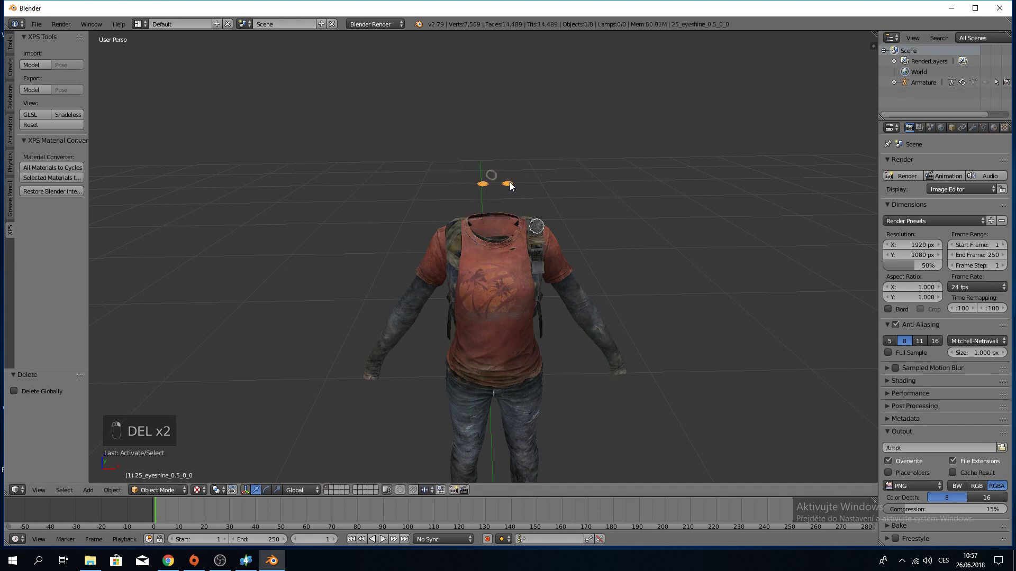
{"action": "key", "text": "Delete"}
{"action": "left_click", "coordinate": [511, 185]}
{"action": "right_click", "coordinate": [496, 173]}
{"action": "key", "text": "Delete"}
{"action": "left_click", "coordinate": [500, 178]}
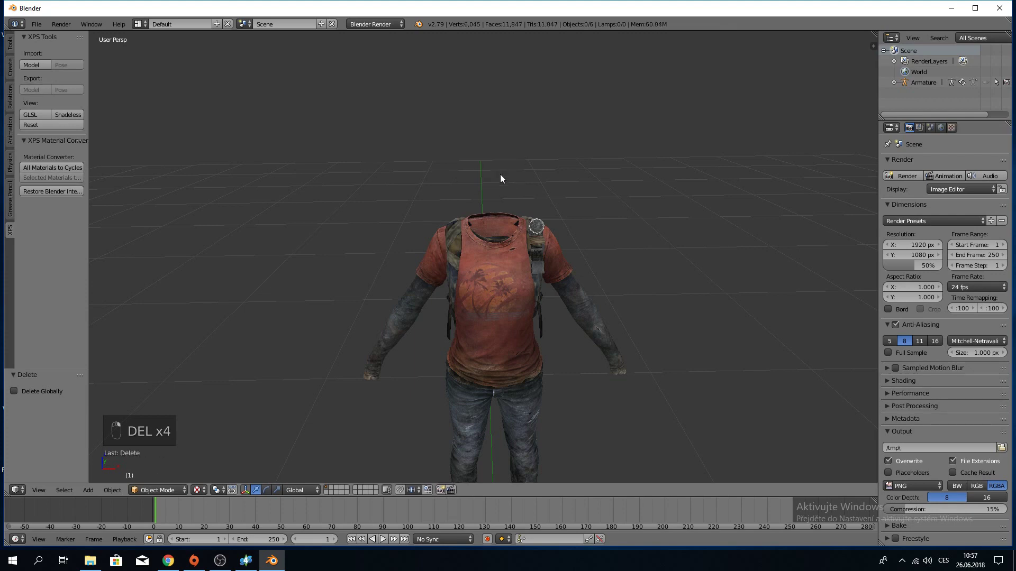
Delete all the backpack meshes behind the shirt.
{"action": "right_click", "coordinate": [537, 226]}
{"action": "key", "text": "Delete"}
{"action": "left_click", "coordinate": [536, 227]}
{"action": "right_click", "coordinate": [536, 226]}
{"action": "key", "text": "Delete"}
{"action": "left_click", "coordinate": [536, 225]}
{"action": "right_click", "coordinate": [535, 224]}
{"action": "key", "text": "Delete"}
{"action": "left_click", "coordinate": [534, 224]}
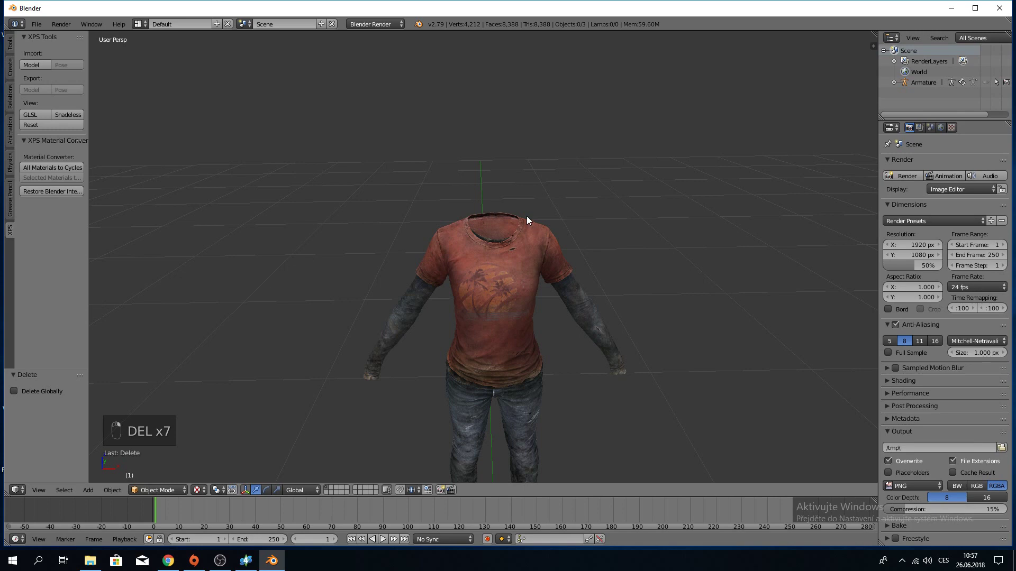
Delete the trousers to view the shirt on its own, and undo the deletion.
{"action": "middle_click_drag", "start_coordinate": [526, 215], "coordinate": [502, 389]}
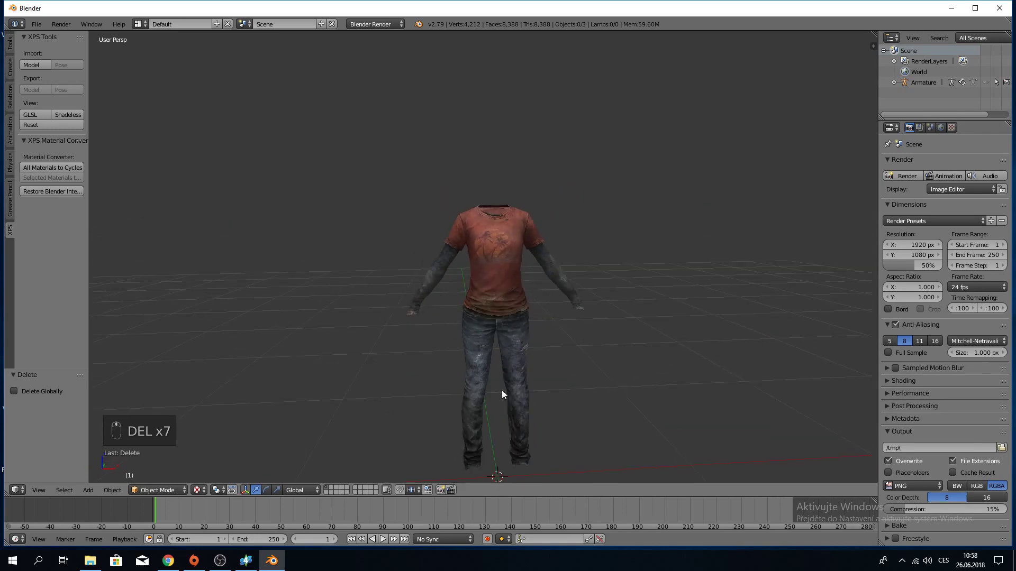
{"action": "right_click", "coordinate": [522, 373]}
{"action": "key", "text": "Delete"}
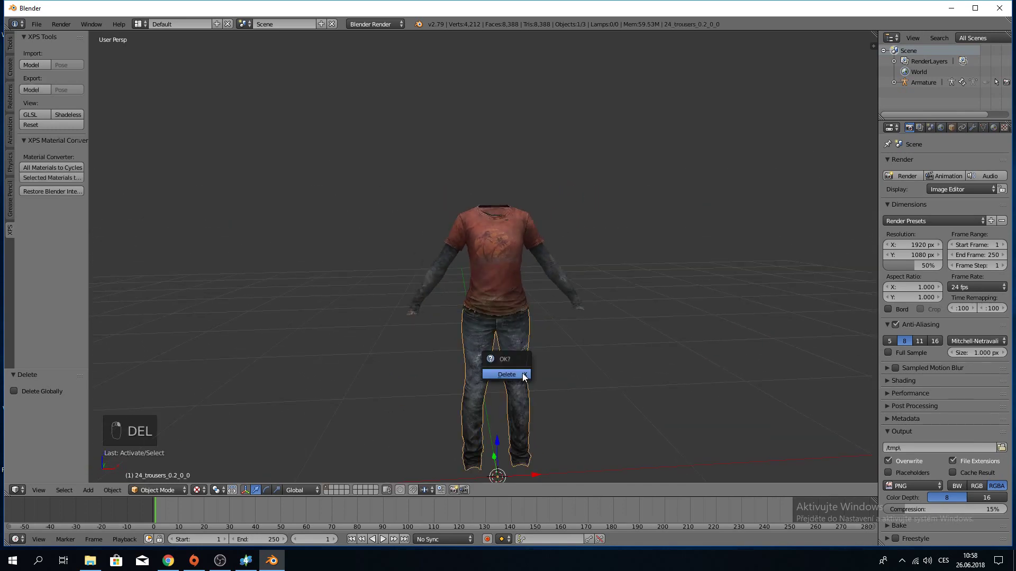
{"action": "left_click", "coordinate": [524, 374]}
{"action": "middle_click_drag", "start_coordinate": [524, 376], "coordinate": [449, 349]}
{"action": "scroll", "coordinate": [449, 349], "scroll_direction": "up", "scroll_amount": 3}
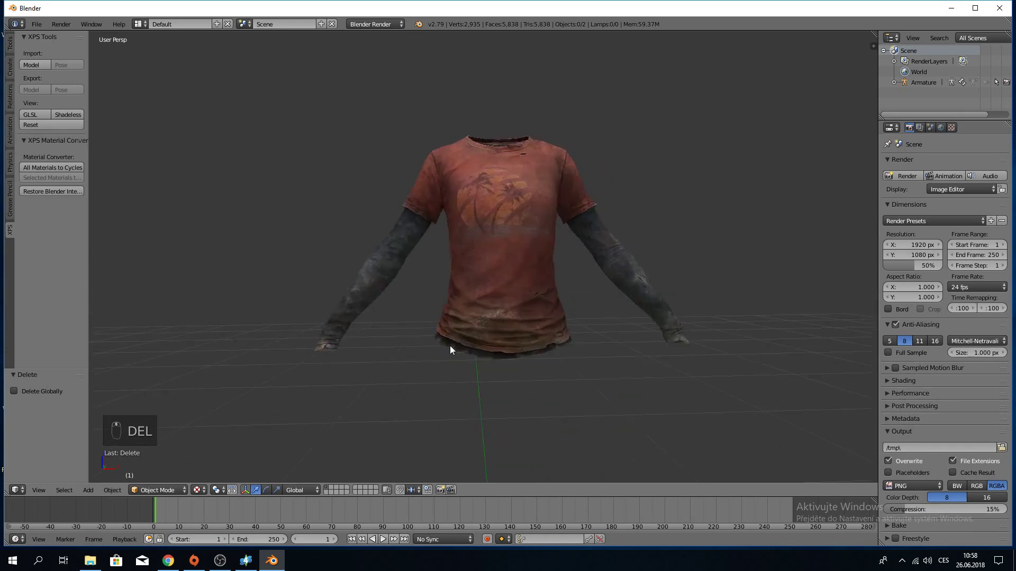
{"action": "scroll", "coordinate": [439, 342], "scroll_direction": "down", "scroll_amount": 3}
{"action": "key", "text": "ctrl+z"}
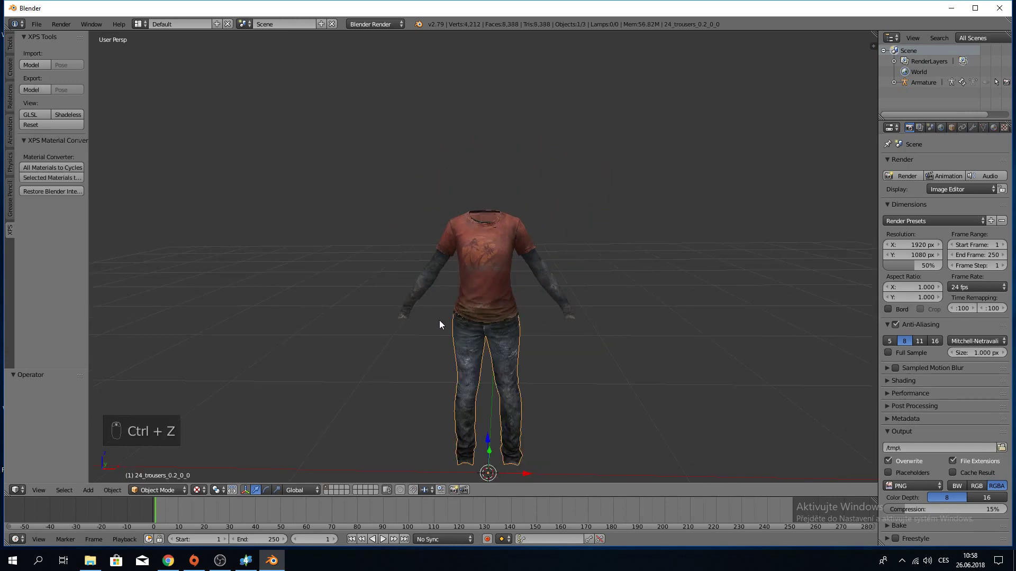
Join the trousers and the shirt into one mesh with the shirt as the active object, and select the joined clothes.
{"action": "right_click", "coordinate": [484, 297], "text": "shift"}
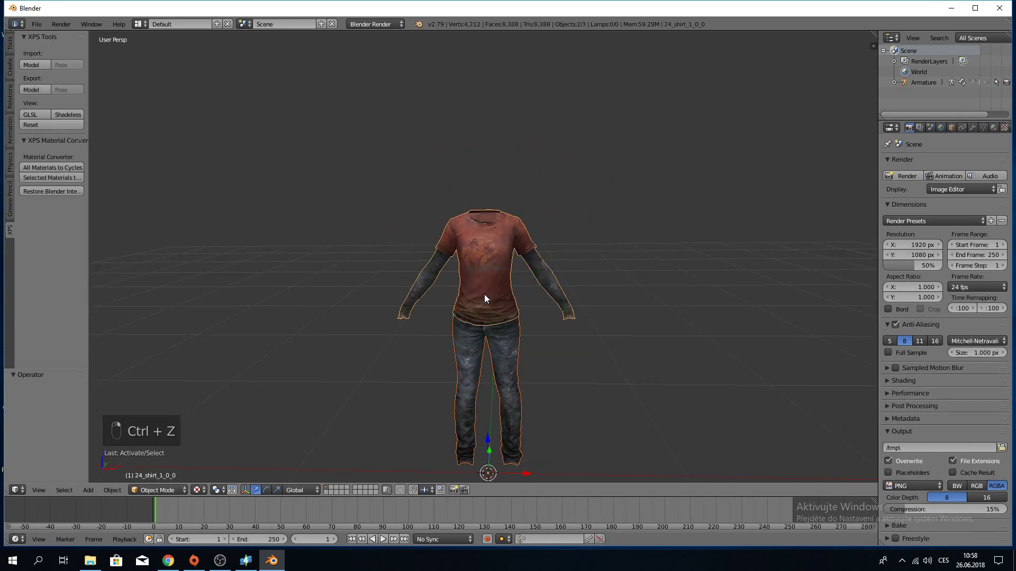
{"action": "left_click", "coordinate": [9, 45]}
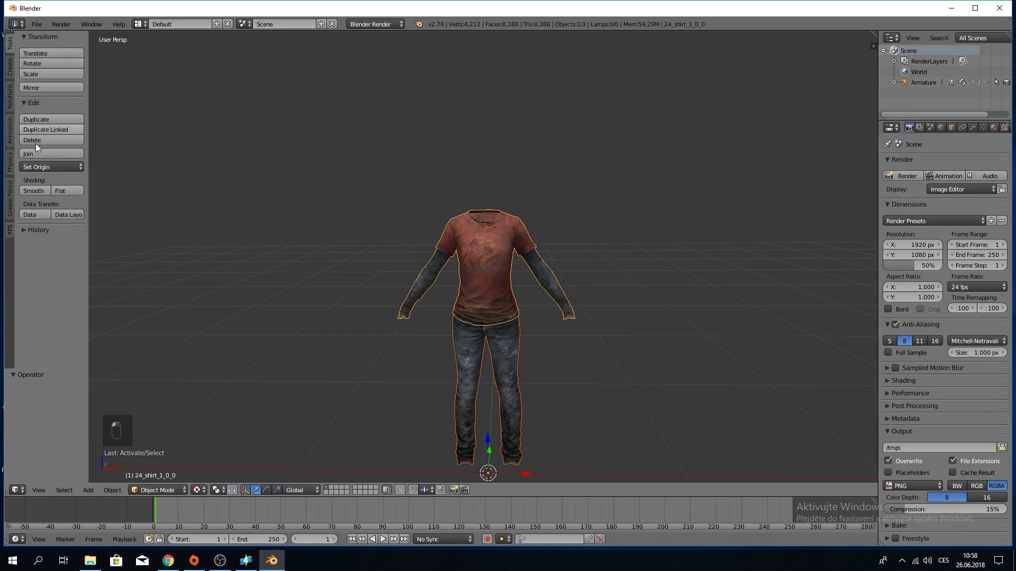
{"action": "key", "text": "a"}
{"action": "right_click", "coordinate": [479, 287]}
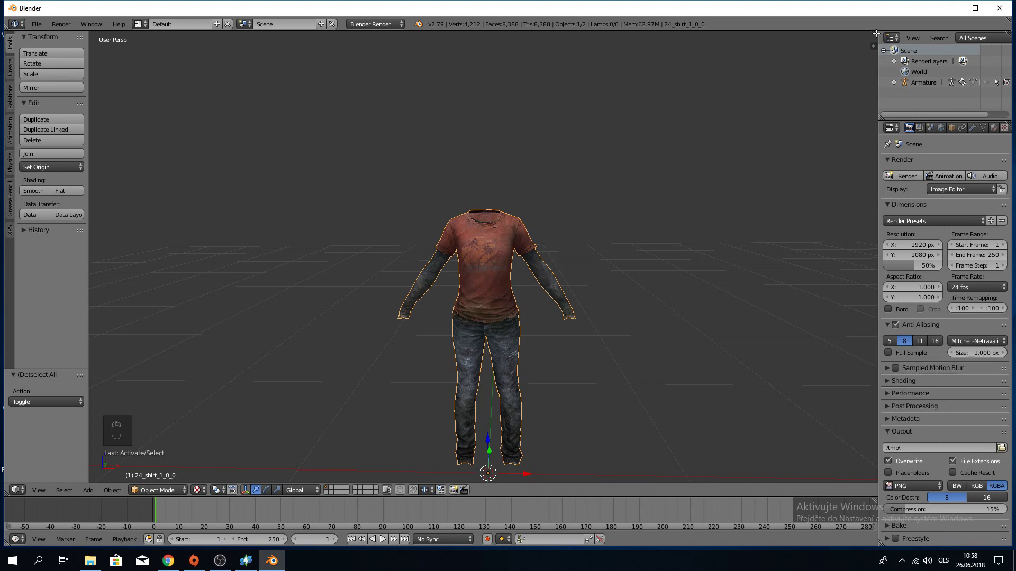
Split the 3D view in two and switch the new area to the UV/Image Editor.
{"action": "left_click_drag", "start_coordinate": [875, 34], "coordinate": [337, 35]}
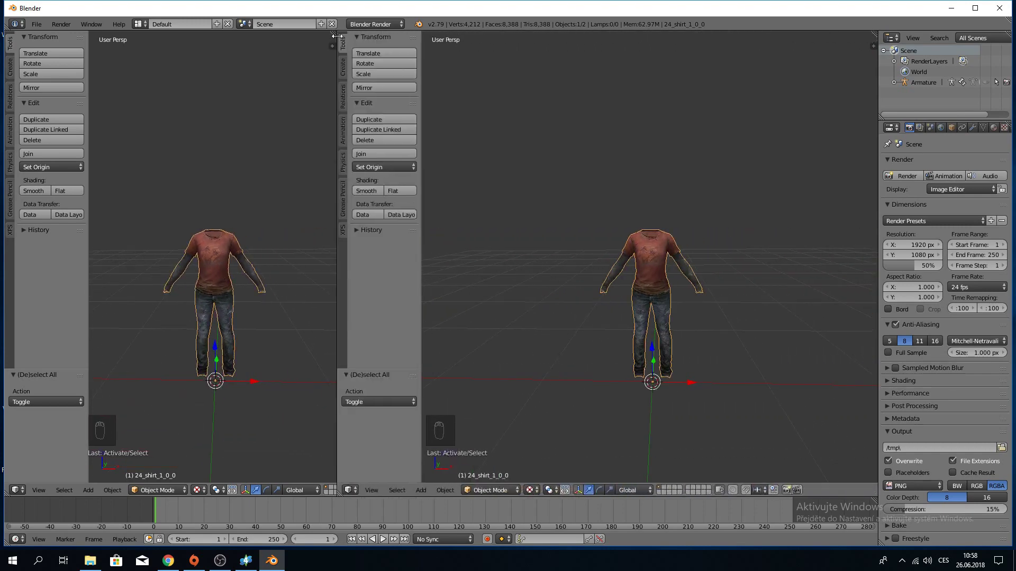
{"action": "left_click", "coordinate": [17, 490]}
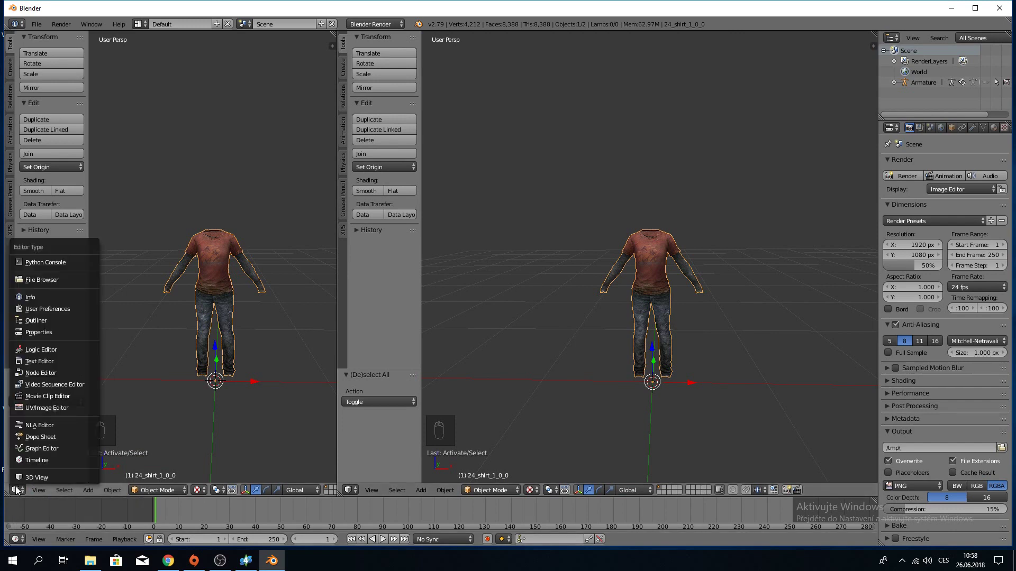
{"action": "left_click", "coordinate": [40, 405]}
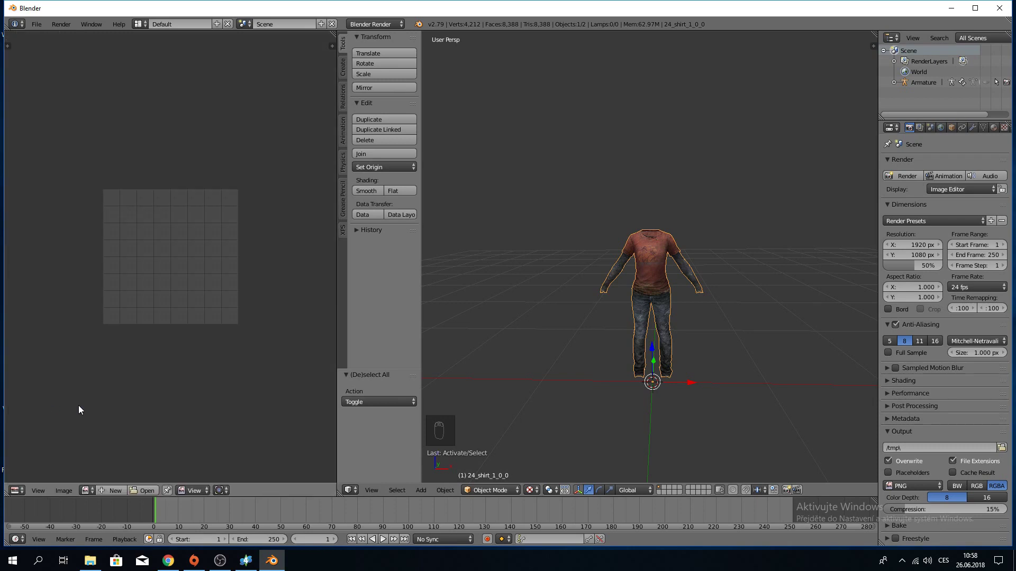
Put the joined clothes mesh into Edit Mode and clear its selection, with the whole trousers texture in view beside it.
{"action": "scroll", "coordinate": [603, 399], "scroll_direction": "up", "scroll_amount": 4}
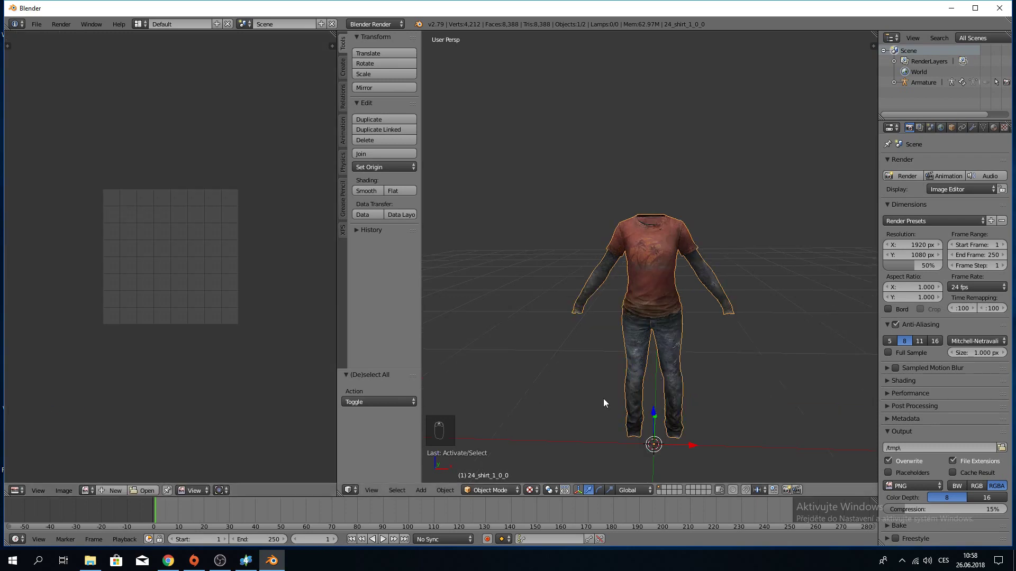
{"action": "left_click", "coordinate": [492, 490]}
{"action": "left_click", "coordinate": [491, 465]}
{"action": "key", "text": "a"}
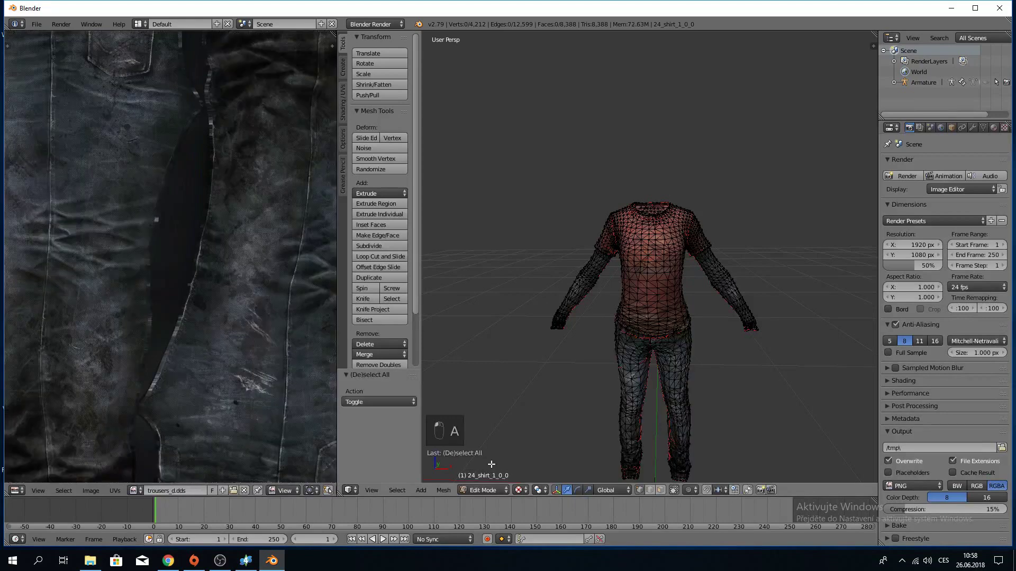
{"action": "scroll", "coordinate": [211, 335], "scroll_direction": "down", "scroll_amount": 3}
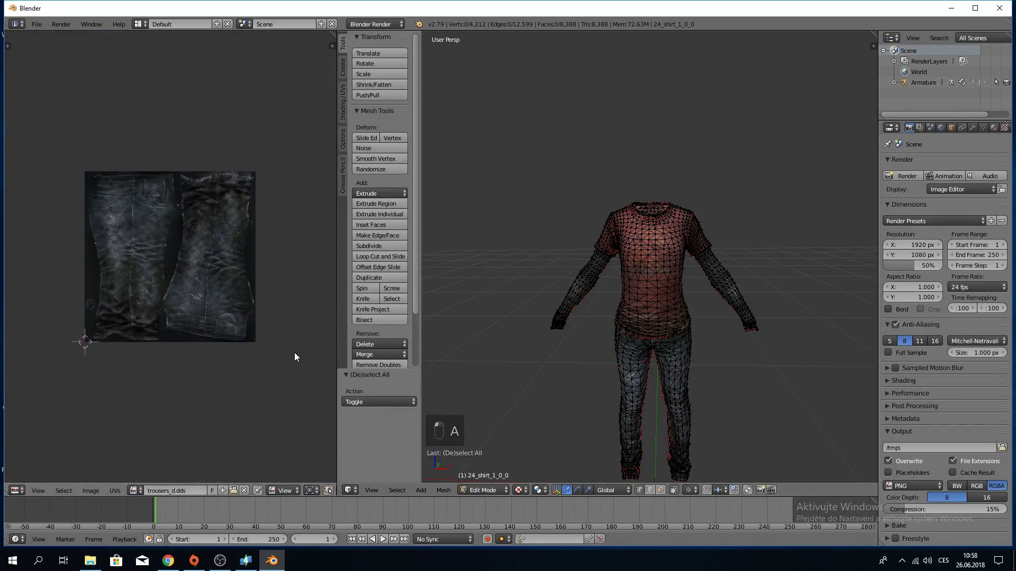
Widen the properties area and show the material settings of the joined clothes.
{"action": "left_click", "coordinate": [880, 160]}
{"action": "left_click", "coordinate": [881, 159]}
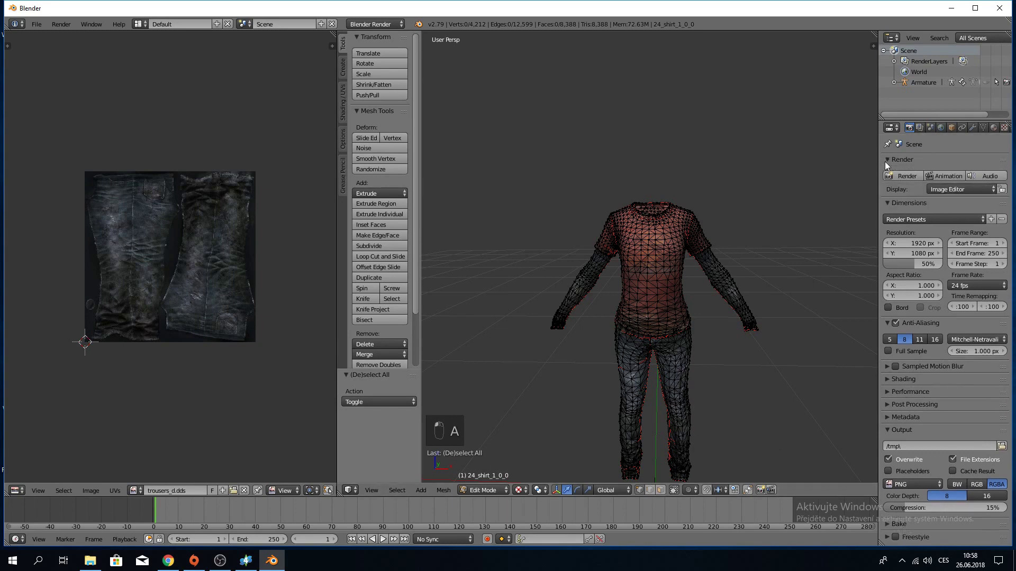
{"action": "left_click_drag", "start_coordinate": [879, 161], "coordinate": [784, 159]}
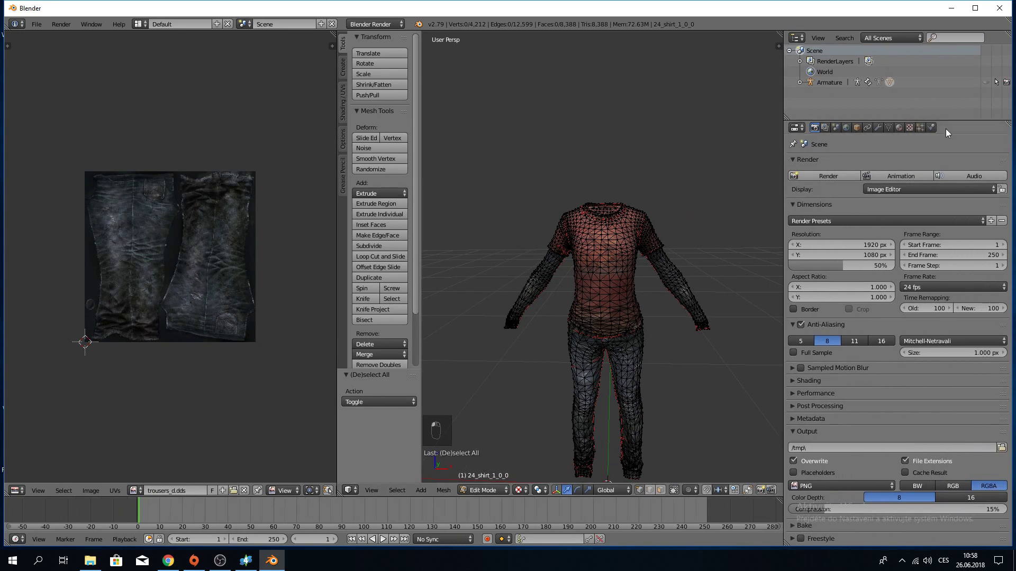
{"action": "left_click", "coordinate": [909, 128]}
{"action": "left_click", "coordinate": [899, 127]}
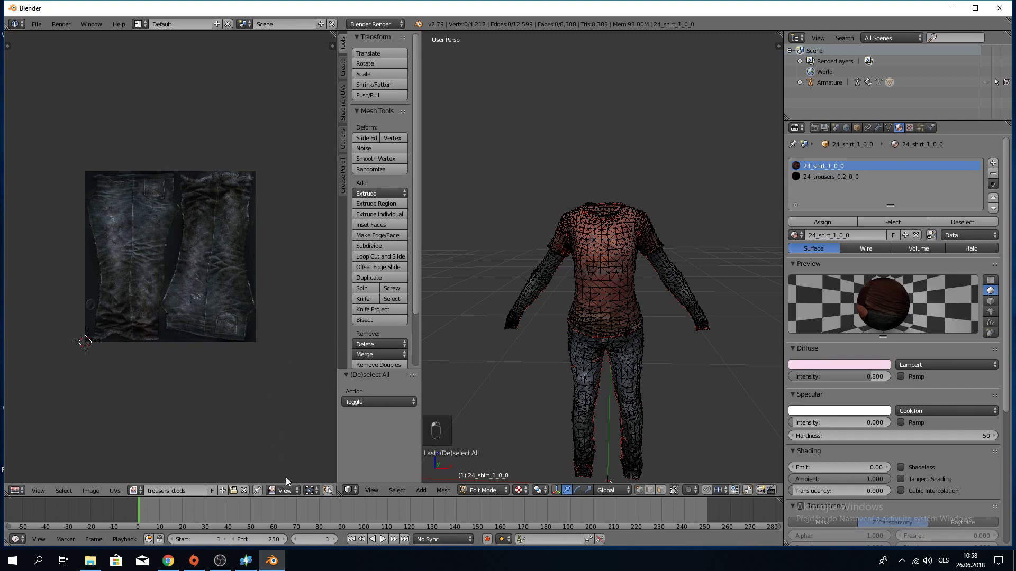
Sync the UV selection with the mesh selection, circle-select a patch of the shirt's front in the 3D view, and deselect it.
{"action": "left_click", "coordinate": [328, 491]}
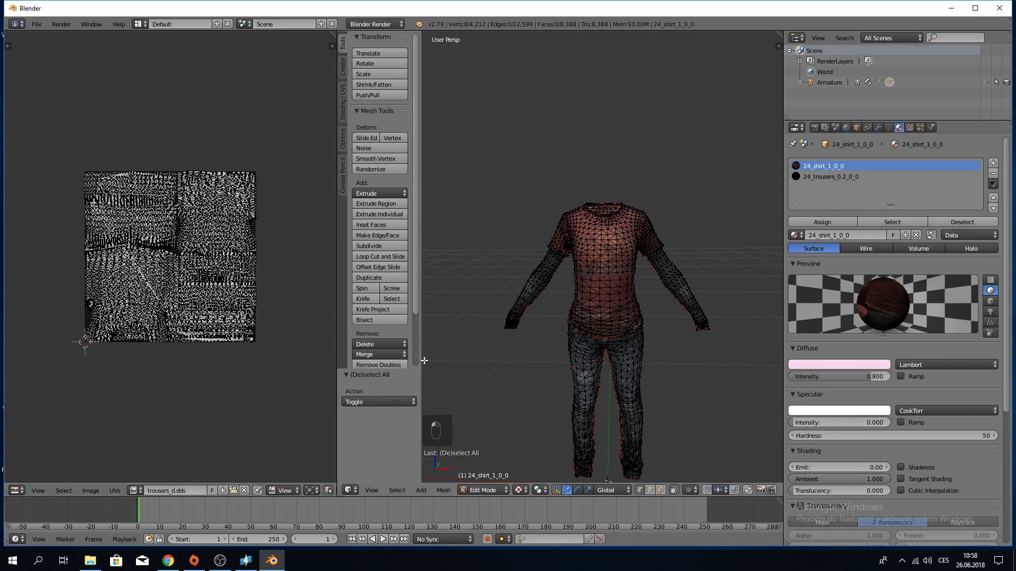
{"action": "key", "text": "c"}
{"action": "left_click", "coordinate": [619, 268]}
{"action": "left_click_drag", "start_coordinate": [619, 268], "coordinate": [595, 317]}
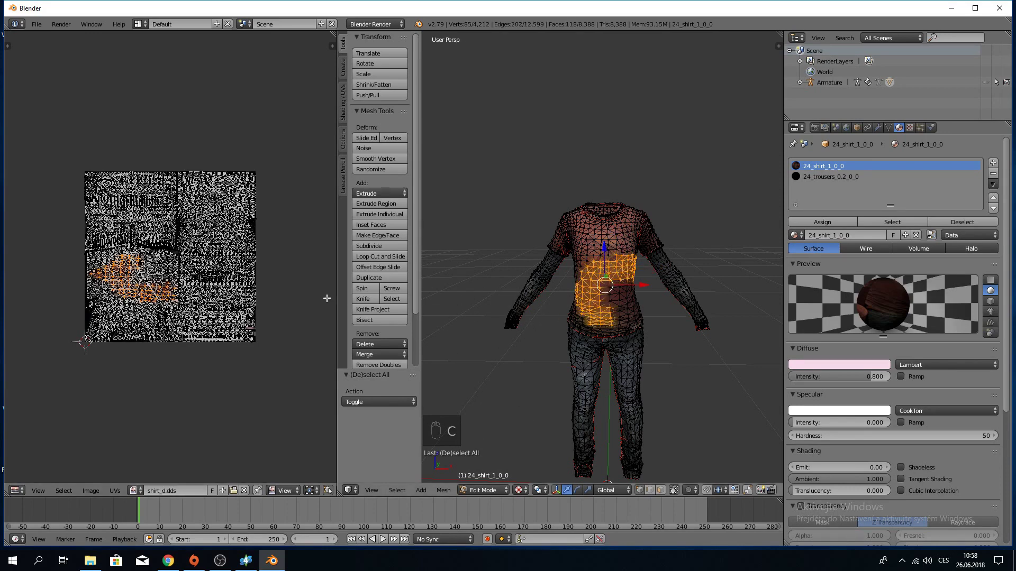
{"action": "key", "text": "a"}
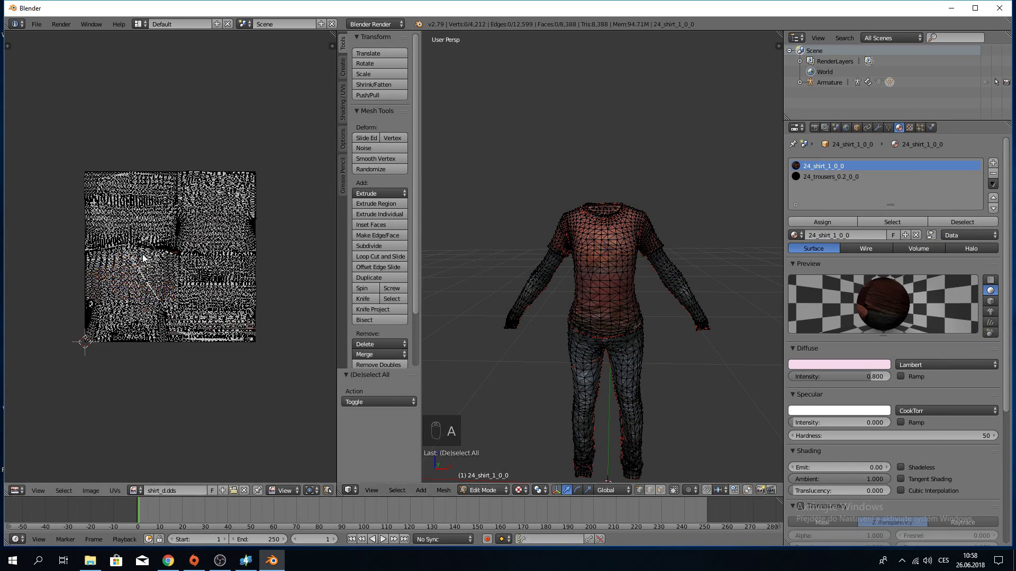
Circle-select several patches across the UV layout to see which parts of the clothes they belong to.
{"action": "key", "text": "c"}
{"action": "left_click_drag", "start_coordinate": [152, 225], "coordinate": [133, 289]}
{"action": "left_click", "coordinate": [170, 300]}
{"action": "left_click", "coordinate": [229, 300]}
{"action": "left_click", "coordinate": [234, 243]}
{"action": "left_click", "coordinate": [197, 233]}
{"action": "left_click", "coordinate": [119, 220]}
{"action": "right_click", "coordinate": [118, 220]}
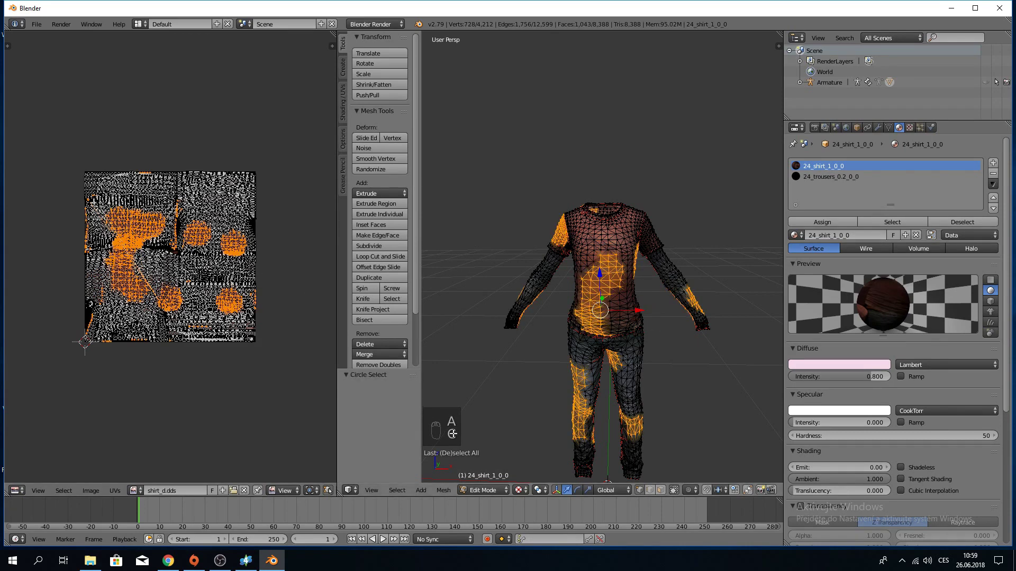
Switch the clothes to Object Mode to view the shirt texture without the UVs, and return to Edit Mode.
{"action": "left_click", "coordinate": [482, 490]}
{"action": "left_click", "coordinate": [484, 495]}
{"action": "left_click", "coordinate": [487, 488]}
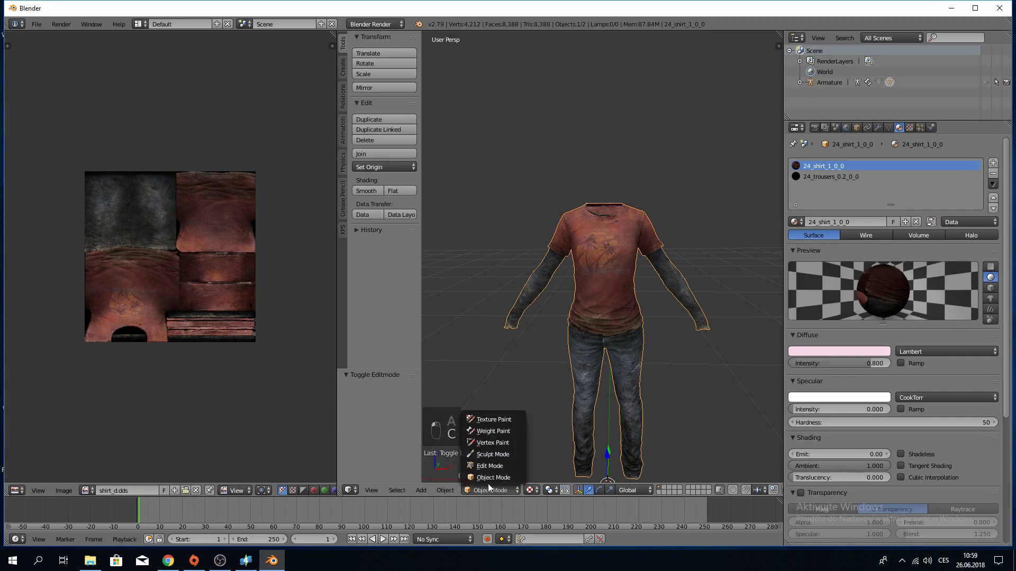
{"action": "left_click", "coordinate": [486, 465]}
Deselect everything and examine up close how the UV layout lies over the shirt texture.
{"action": "scroll", "coordinate": [172, 378], "scroll_direction": "up", "scroll_amount": 5}
{"action": "key", "text": "a"}
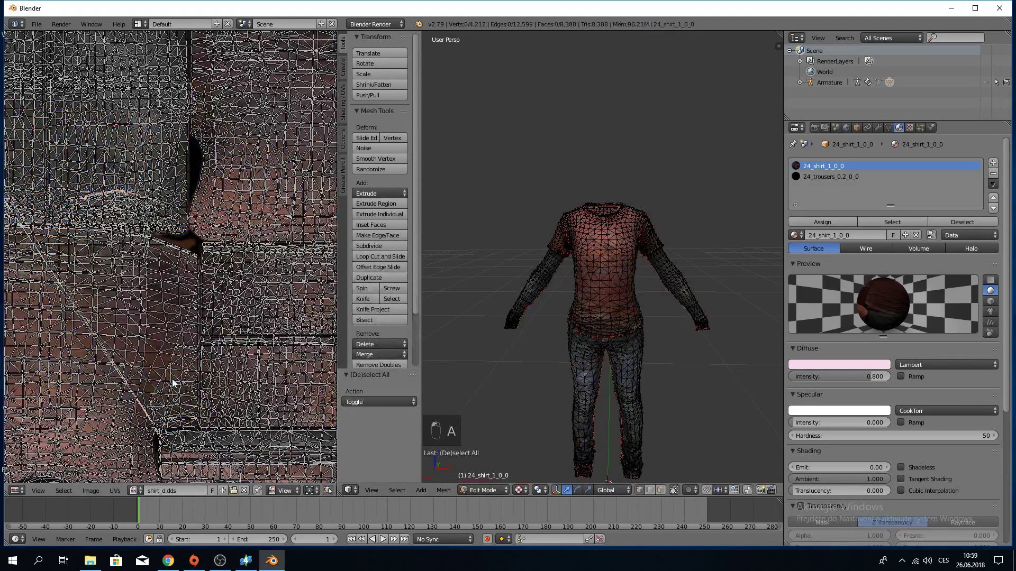
{"action": "scroll", "coordinate": [172, 379], "scroll_direction": "down", "scroll_amount": 5}
{"action": "scroll", "coordinate": [172, 379], "scroll_direction": "up", "scroll_amount": 6}
{"action": "scroll", "coordinate": [172, 382], "scroll_direction": "down", "scroll_amount": 3}
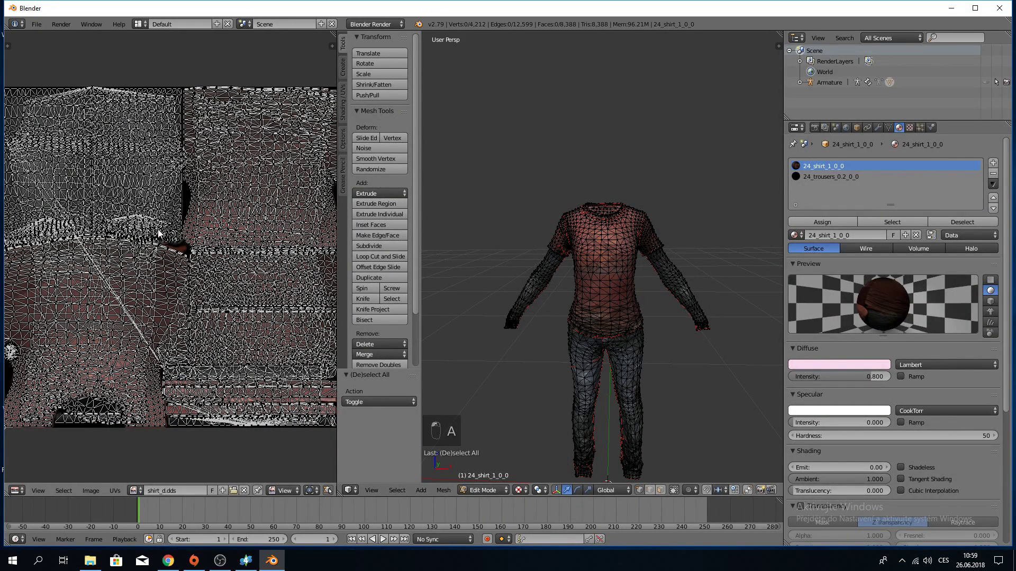
{"action": "scroll", "coordinate": [203, 316], "scroll_direction": "up", "scroll_amount": 8}
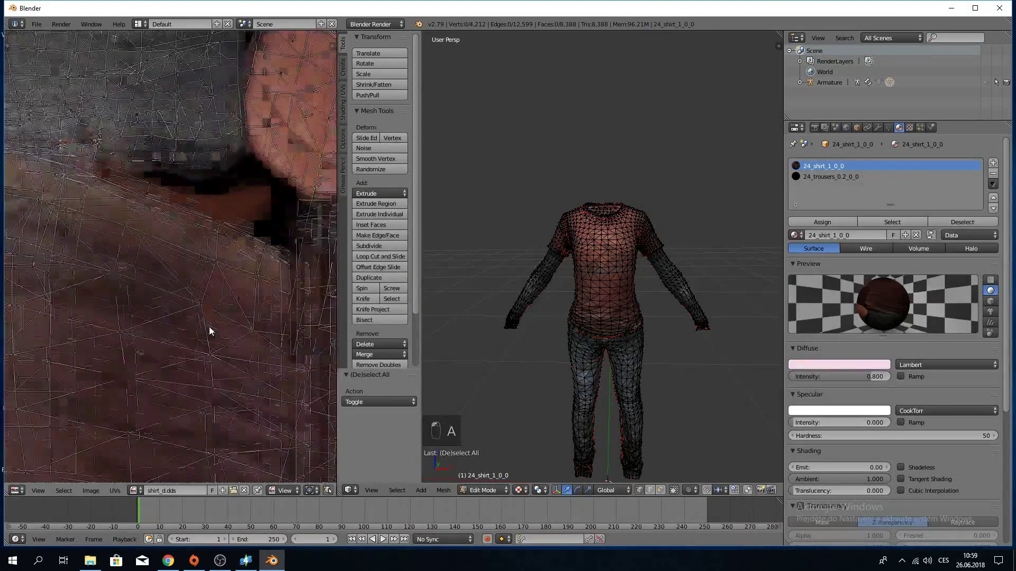
{"action": "scroll", "coordinate": [209, 331], "scroll_direction": "down", "scroll_amount": 8}
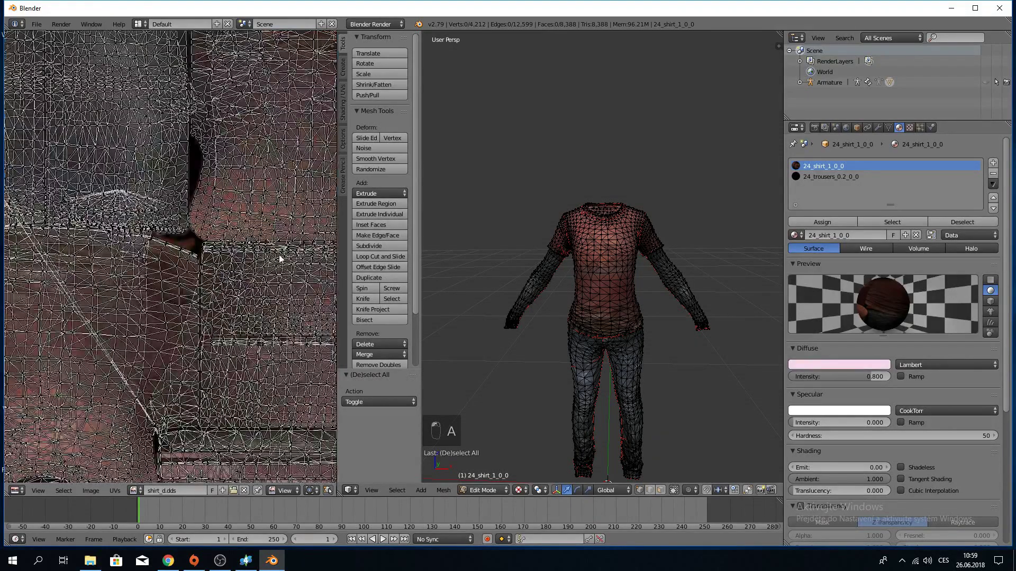
{"action": "scroll", "coordinate": [169, 265], "scroll_direction": "up", "scroll_amount": 5}
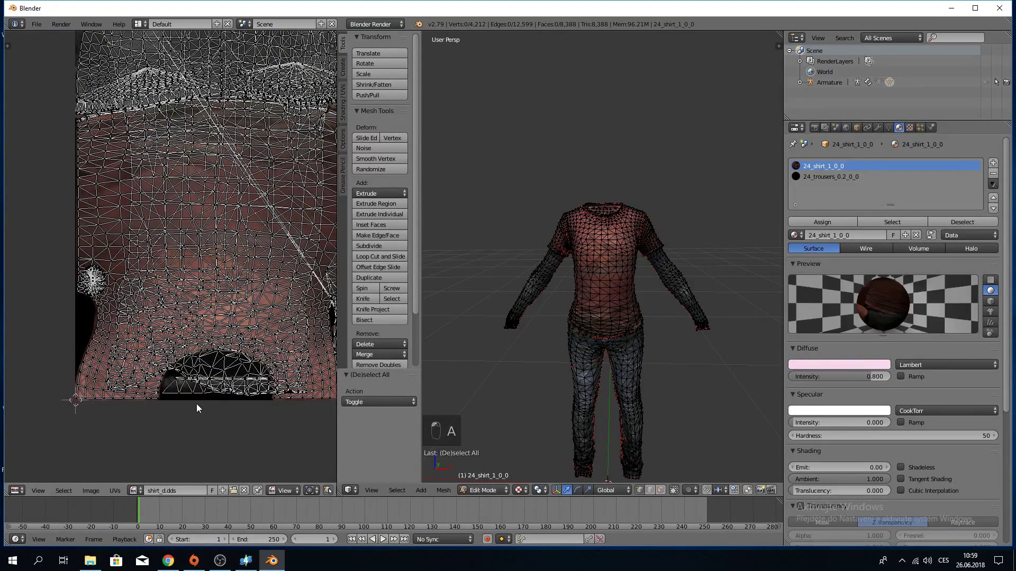
Circle-select the chest print area in the UV layout, delete its vertices, and undo the deletion.
{"action": "scroll", "coordinate": [197, 408], "scroll_direction": "up", "scroll_amount": 1}
{"action": "key", "text": "c"}
{"action": "mouse_move", "coordinate": [217, 344]}
{"action": "left_mouse_down"}
{"action": "mouse_move", "coordinate": [241, 269]}
{"action": "mouse_move", "coordinate": [249, 294]}
{"action": "mouse_move", "coordinate": [270, 299]}
{"action": "mouse_move", "coordinate": [275, 318]}
{"action": "mouse_move", "coordinate": [223, 303]}
{"action": "mouse_move", "coordinate": [254, 242]}
{"action": "mouse_move", "coordinate": [204, 311]}
{"action": "left_mouse_up"}
{"action": "right_click", "coordinate": [204, 308]}
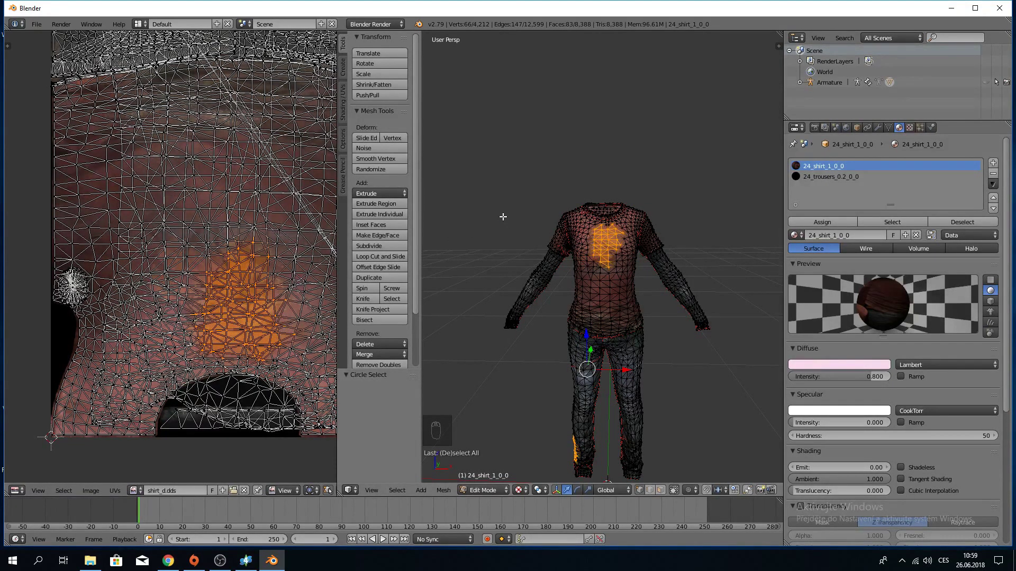
{"action": "key", "text": "x"}
{"action": "key", "text": "Delete"}
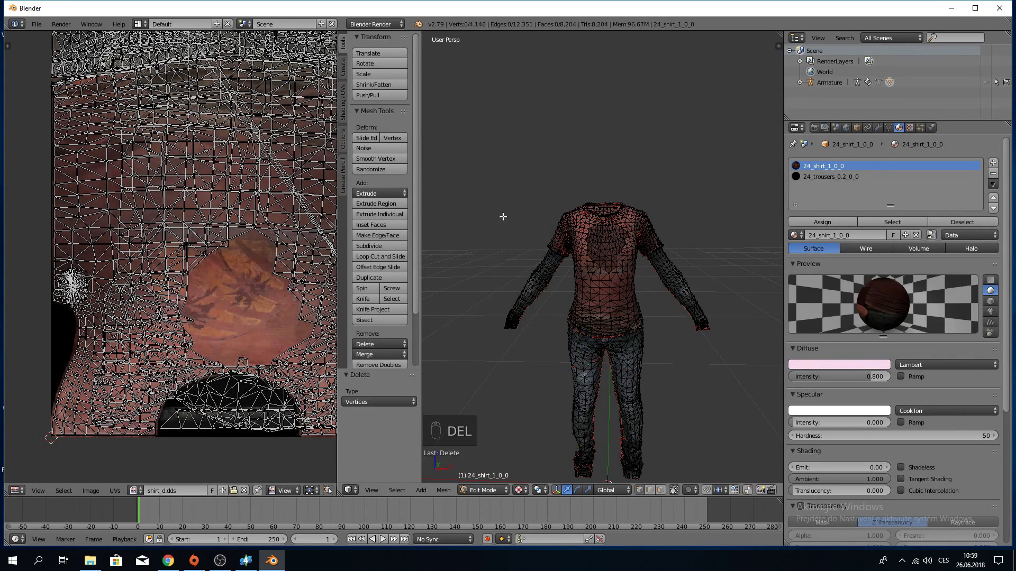
{"action": "key", "text": "ctrl+z"}
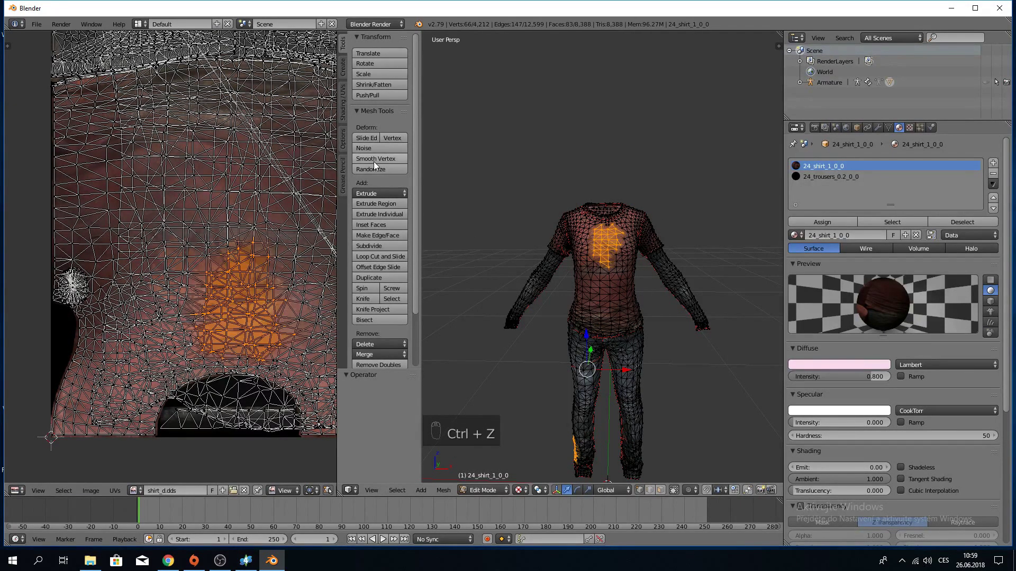
Clear the selection, try a circle selection on the sleeve in the 3D view, and deselect everything again.
{"action": "key", "text": "a"}
{"action": "scroll", "coordinate": [490, 349], "scroll_direction": "up", "scroll_amount": 5}
{"action": "key", "text": "a"}
{"action": "middle_click_drag", "start_coordinate": [494, 336], "coordinate": [516, 329]}
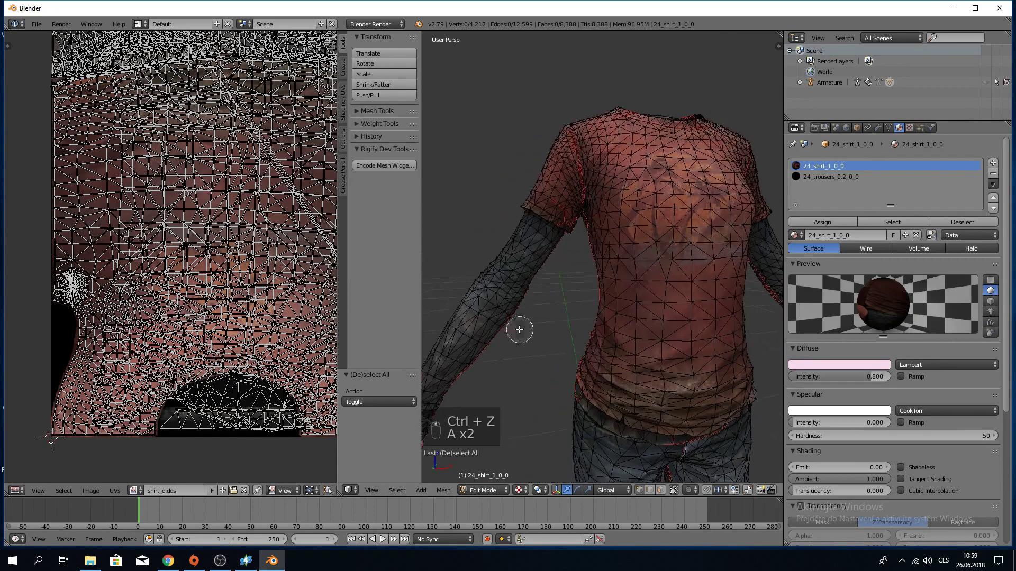
{"action": "key", "text": "c"}
{"action": "mouse_move", "coordinate": [510, 274]}
{"action": "left_mouse_down"}
{"action": "mouse_move", "coordinate": [460, 339]}
{"action": "mouse_move", "coordinate": [478, 304]}
{"action": "left_mouse_up"}
{"action": "key", "text": "a"}
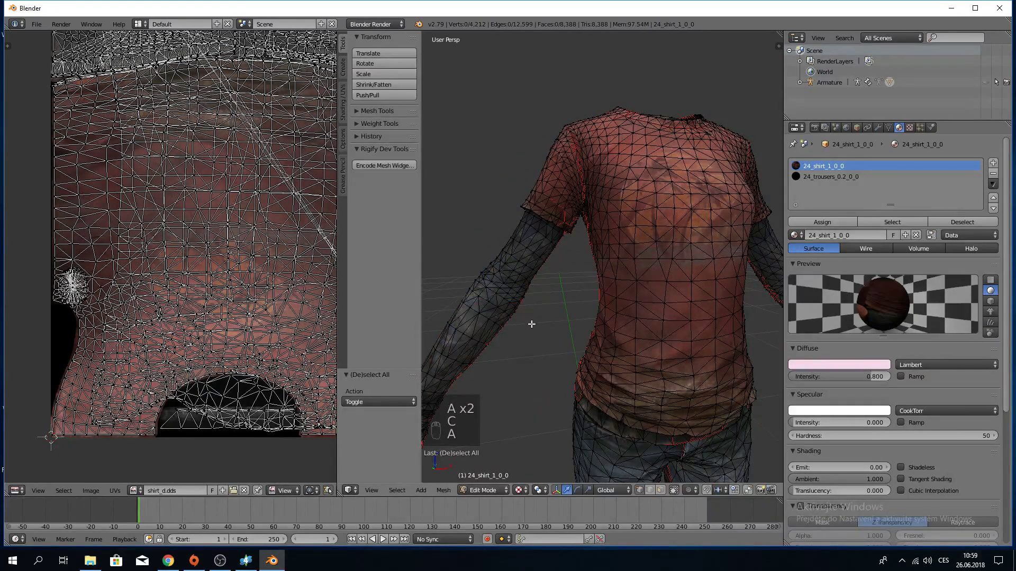
Select the whole UV layout, move it up to just above the shirt texture, and deselect it.
{"action": "middle_click_drag", "start_coordinate": [518, 329], "coordinate": [493, 316]}
{"action": "scroll", "coordinate": [493, 315], "scroll_direction": "down", "scroll_amount": 5}
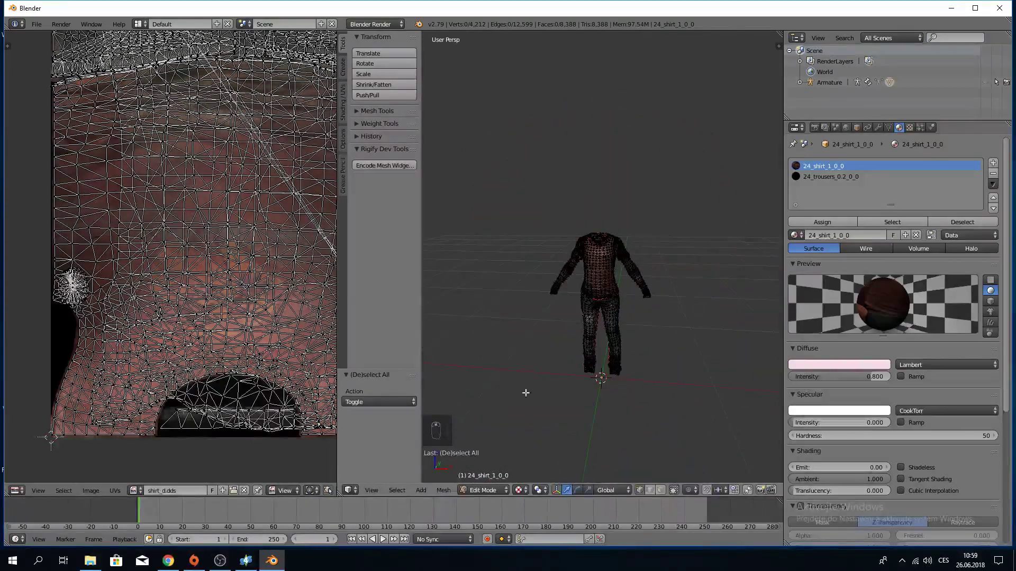
{"action": "scroll", "coordinate": [193, 313], "scroll_direction": "down", "scroll_amount": 4}
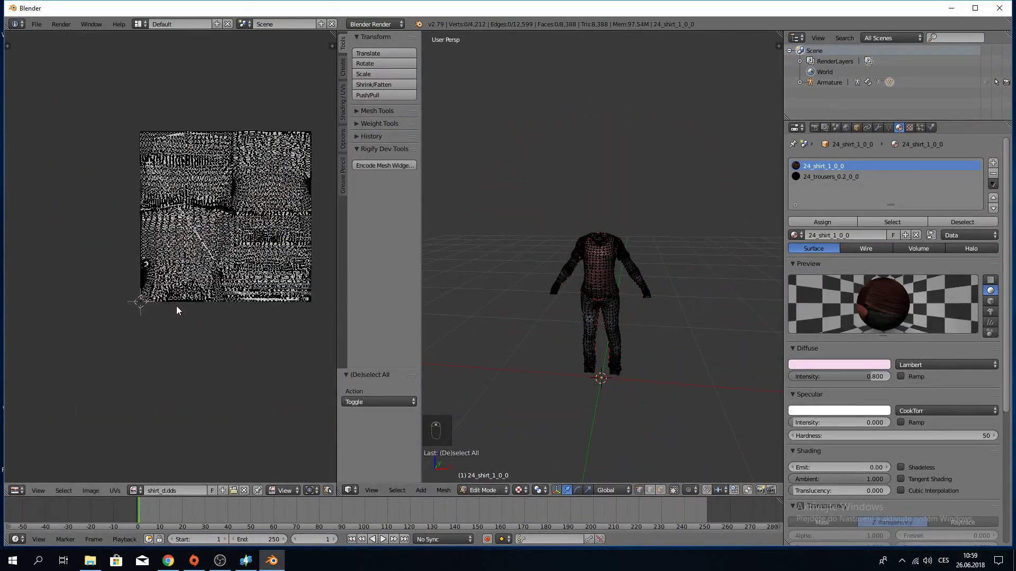
{"action": "middle_click_drag", "start_coordinate": [176, 305], "coordinate": [81, 393]}
{"action": "key", "text": "a"}
{"action": "key", "text": "g"}
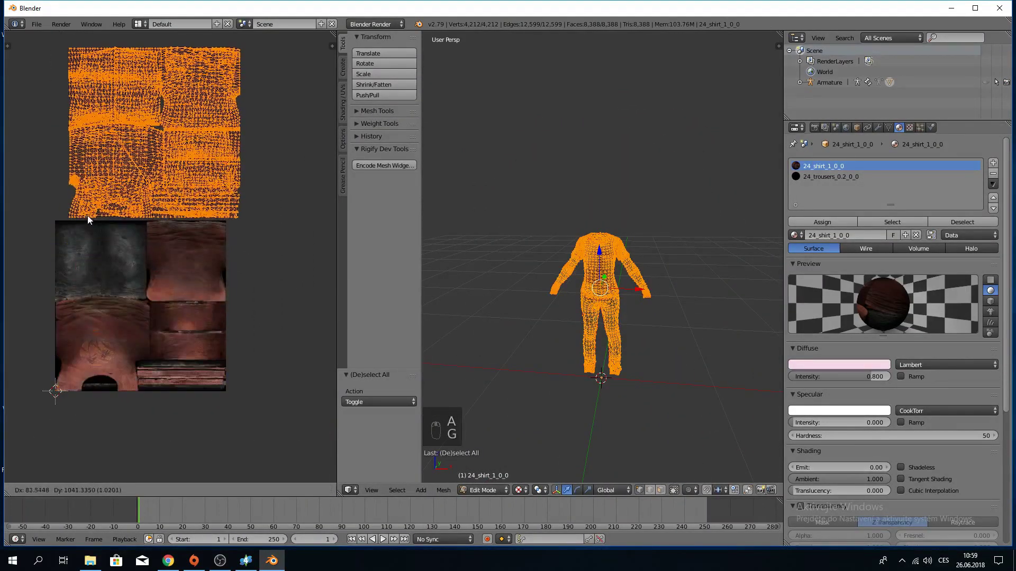
{"action": "left_click", "coordinate": [82, 214]}
{"action": "key", "text": "Escape"}
{"action": "key", "text": "a"}
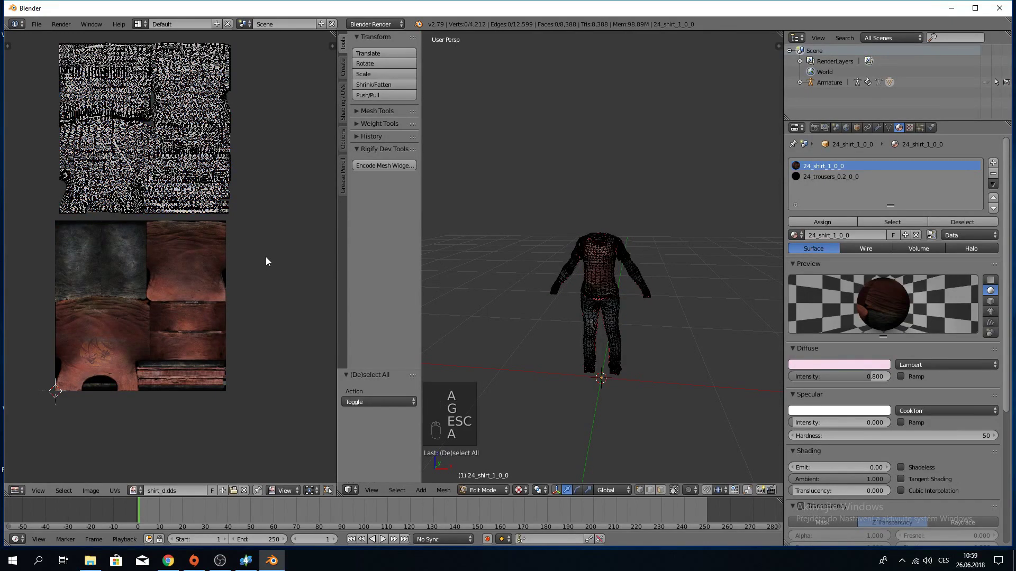
Inspect the shirt's changed texture, move the whole UV layout back down onto the texture image, and deselect it.
{"action": "middle_click_drag", "start_coordinate": [256, 256], "coordinate": [275, 319]}
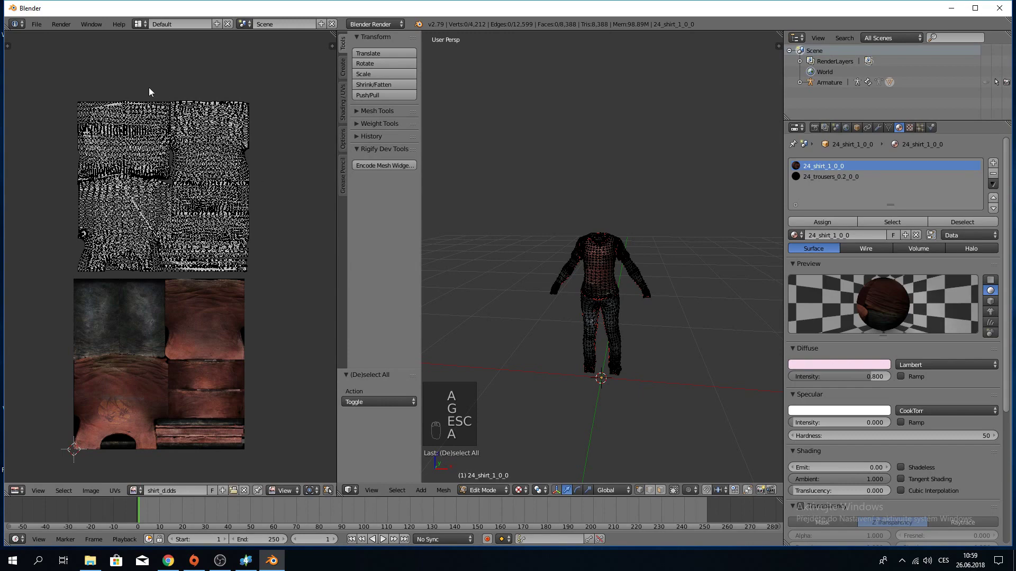
{"action": "scroll", "coordinate": [680, 243], "scroll_direction": "up", "scroll_amount": 8}
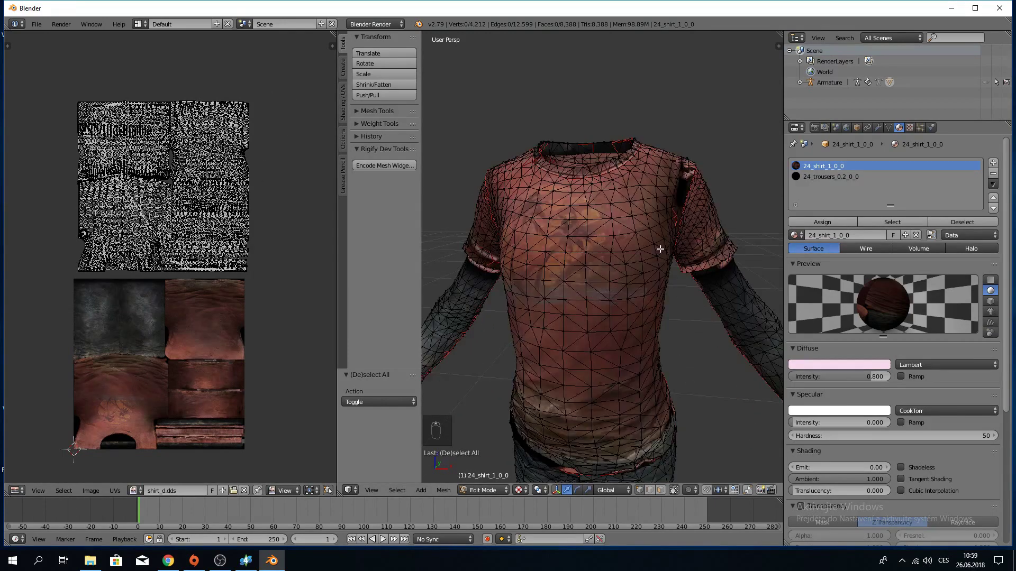
{"action": "middle_click_drag", "start_coordinate": [590, 253], "coordinate": [526, 255]}
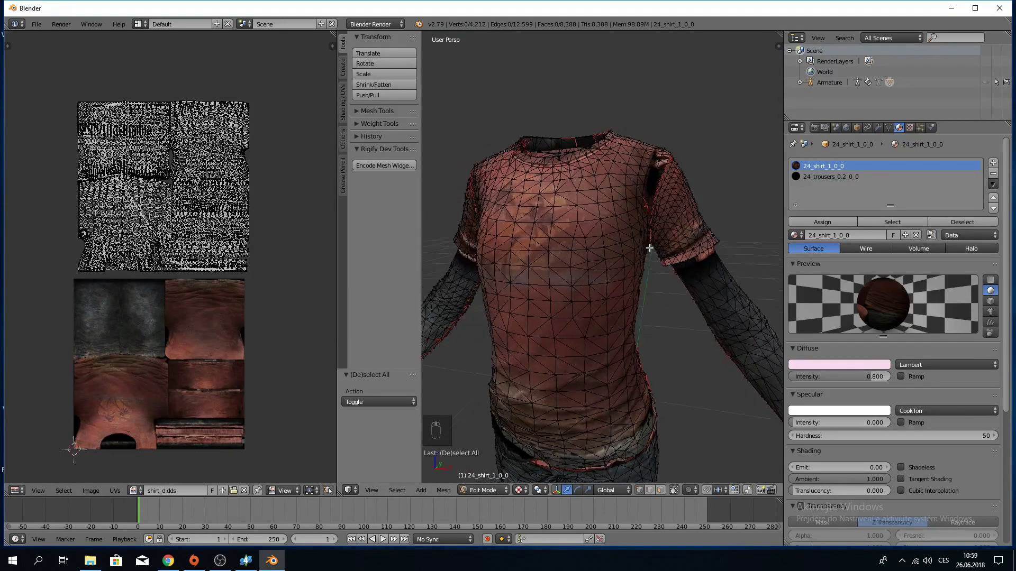
{"action": "key", "text": "a"}
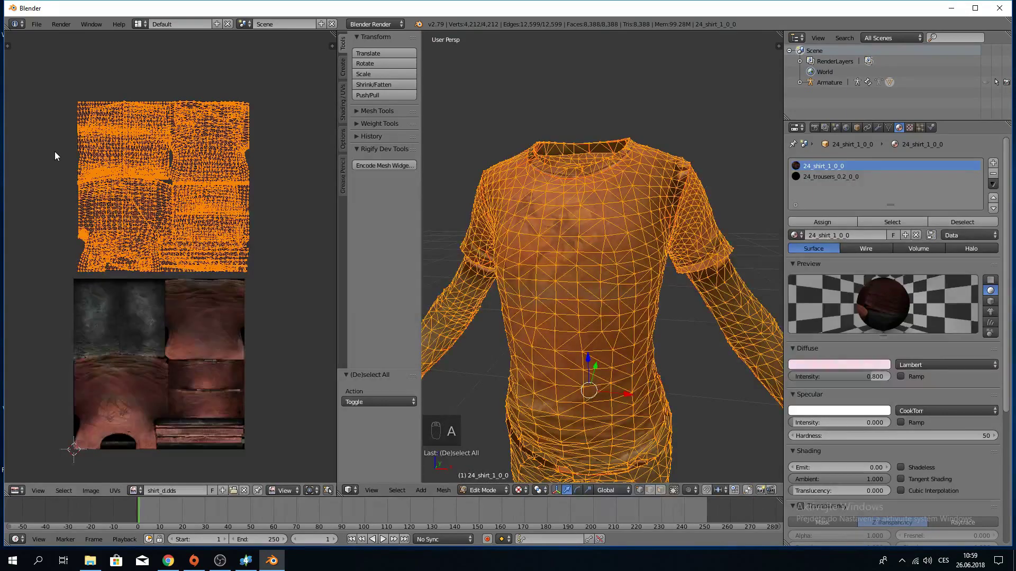
{"action": "key", "text": "g"}
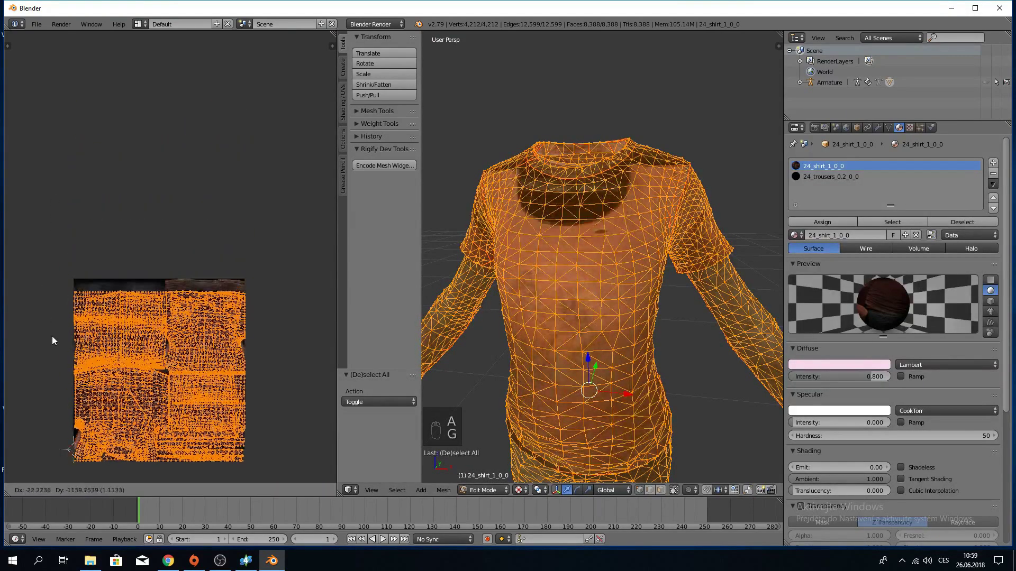
{"action": "right_click", "coordinate": [48, 328]}
{"action": "key", "text": "a"}
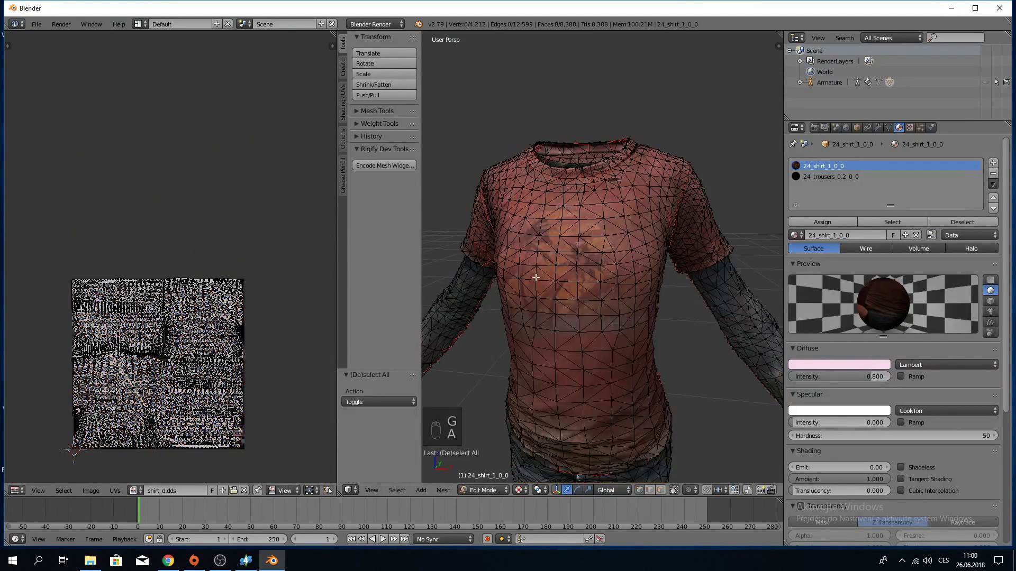
{"action": "middle_click_drag", "start_coordinate": [535, 274], "coordinate": [575, 266]}
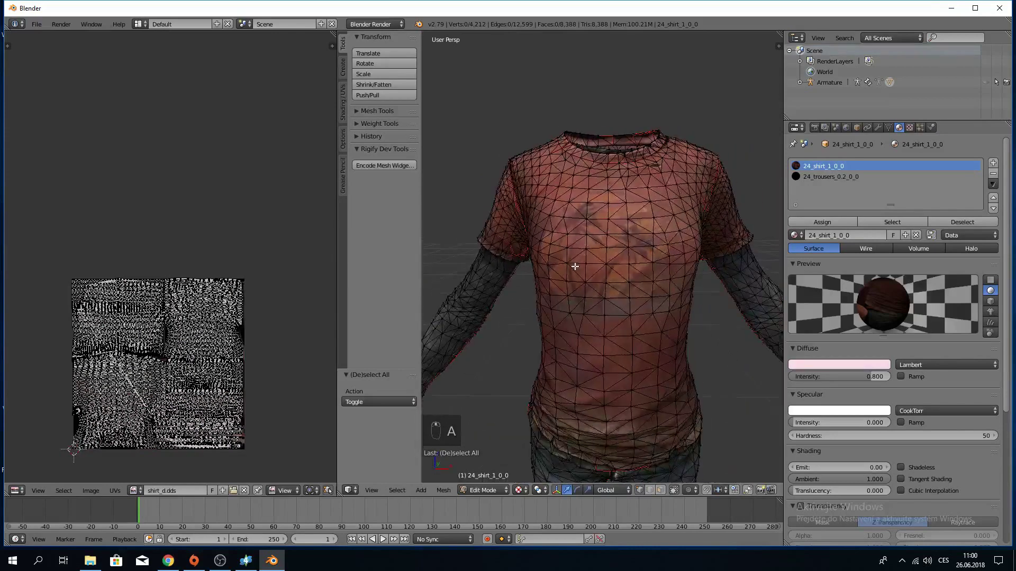
Switch to Object Mode and undo the changes back to before the join, so shirt and trousers are separate objects again.
{"action": "left_click", "coordinate": [483, 490]}
{"action": "left_click", "coordinate": [478, 480]}
{"action": "scroll", "coordinate": [533, 351], "scroll_direction": "down", "scroll_amount": 5}
{"action": "key", "text": "ctrl+z"}
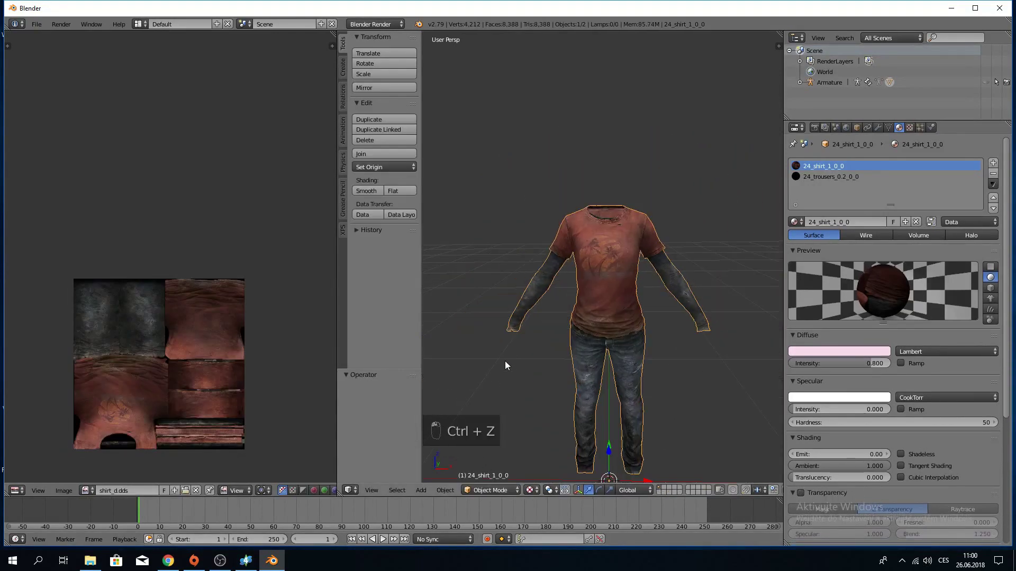
{"action": "key", "text": "ctrl+z"}
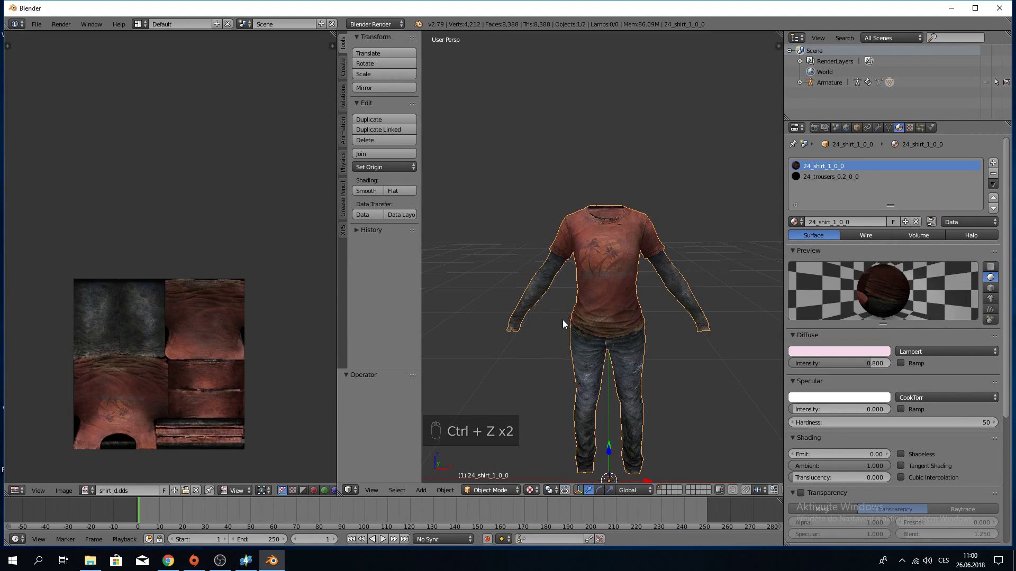
{"action": "key", "text": "ctrl+z"}
{"action": "right_click", "coordinate": [597, 324]}
{"action": "key", "text": "ctrl+z"}
{"action": "key", "text": "ctrl+z"}
{"action": "key", "text": "ctrl+z"}
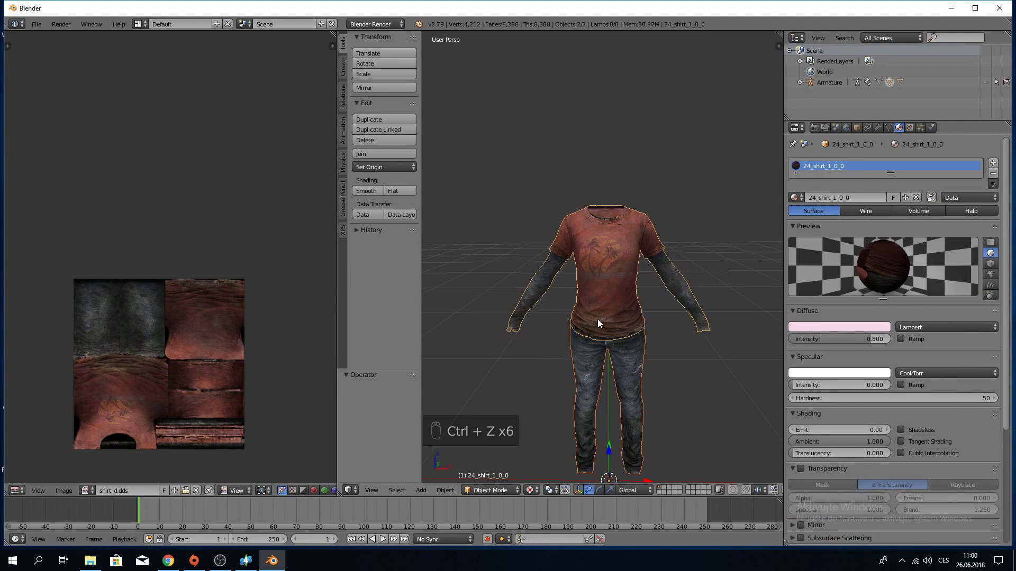
Delete the trousers object, look over the remaining shirt, and deselect it.
{"action": "key", "text": "a"}
{"action": "right_click", "coordinate": [618, 376]}
{"action": "key", "text": "Delete"}
{"action": "left_click", "coordinate": [636, 379]}
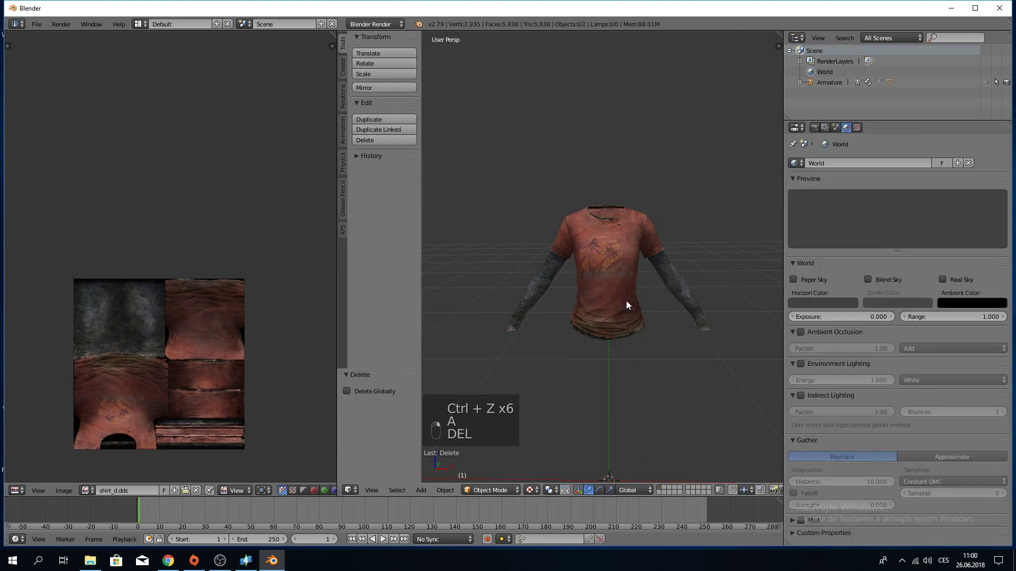
{"action": "right_click", "coordinate": [626, 300]}
{"action": "middle_click_drag", "start_coordinate": [647, 319], "coordinate": [644, 345]}
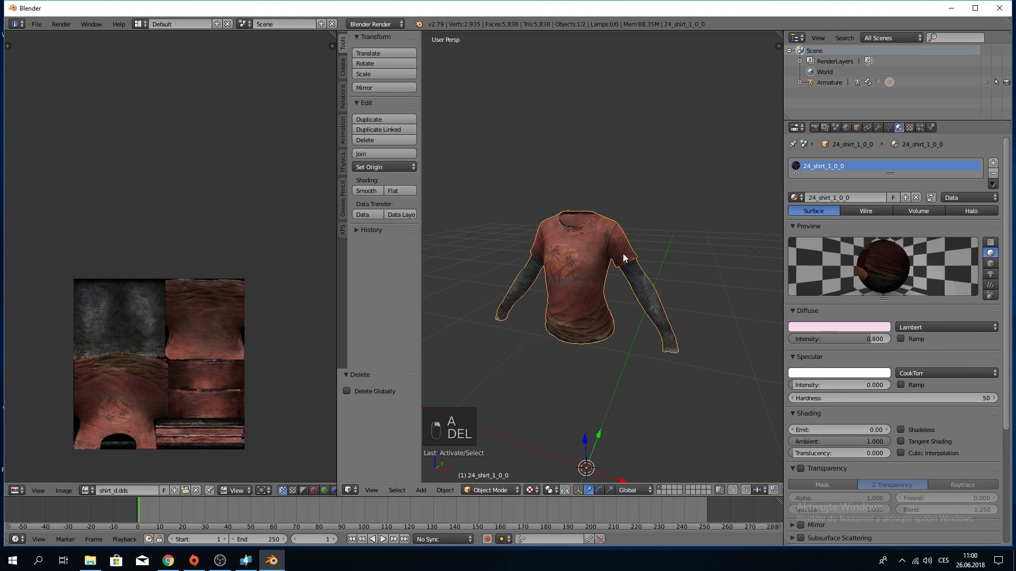
{"action": "mouse_move", "coordinate": [504, 304]}
{"action": "middle_mouse_down"}
{"action": "mouse_move", "coordinate": [560, 295]}
{"action": "mouse_move", "coordinate": [535, 312]}
{"action": "mouse_move", "coordinate": [550, 327]}
{"action": "mouse_move", "coordinate": [595, 318]}
{"action": "mouse_move", "coordinate": [518, 316]}
{"action": "middle_mouse_up"}
{"action": "key", "text": "a"}
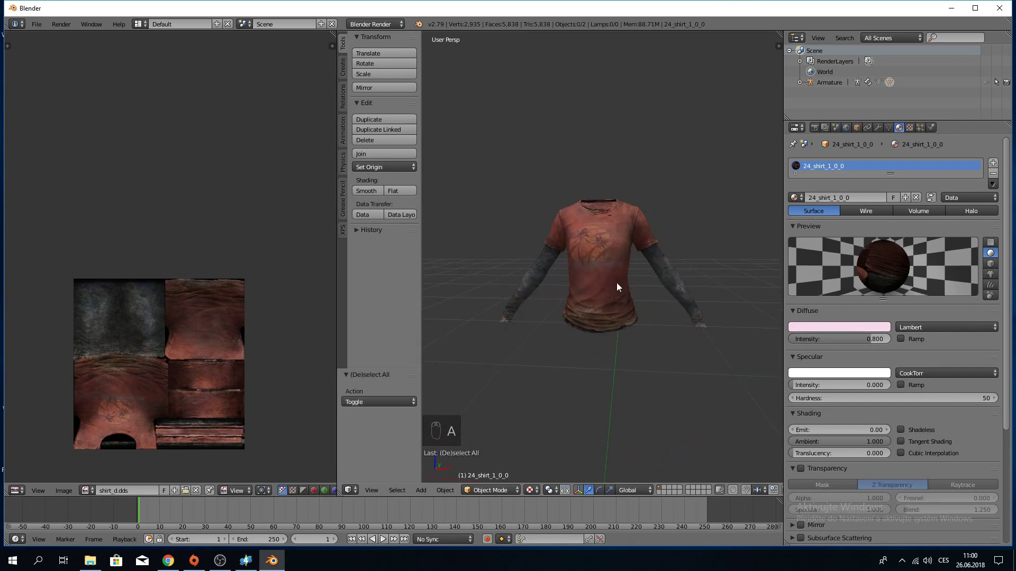
Unhide the armature, select it together with the shirt, and copy both objects.
{"action": "left_click", "coordinate": [985, 82]}
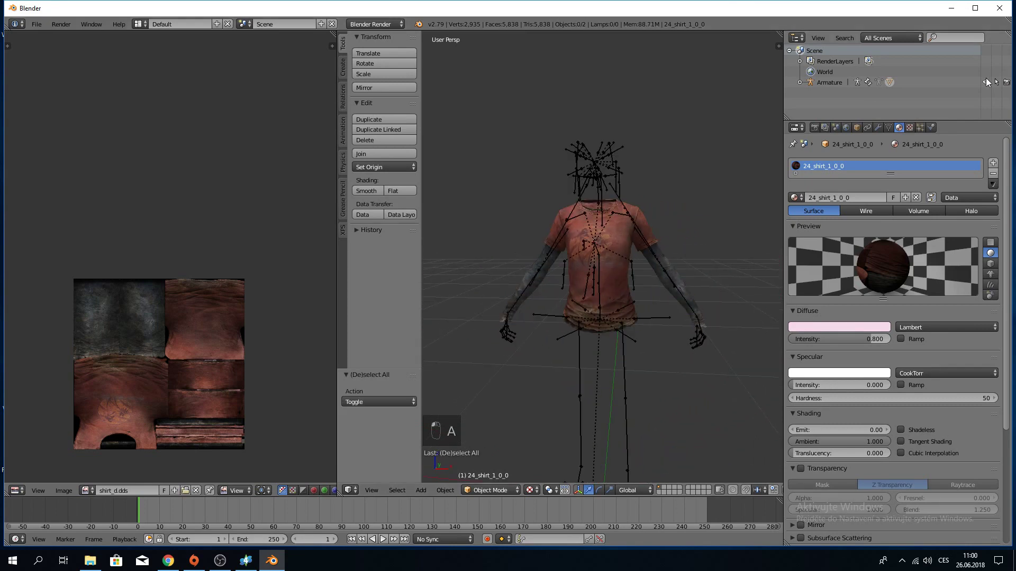
{"action": "right_click", "coordinate": [579, 162]}
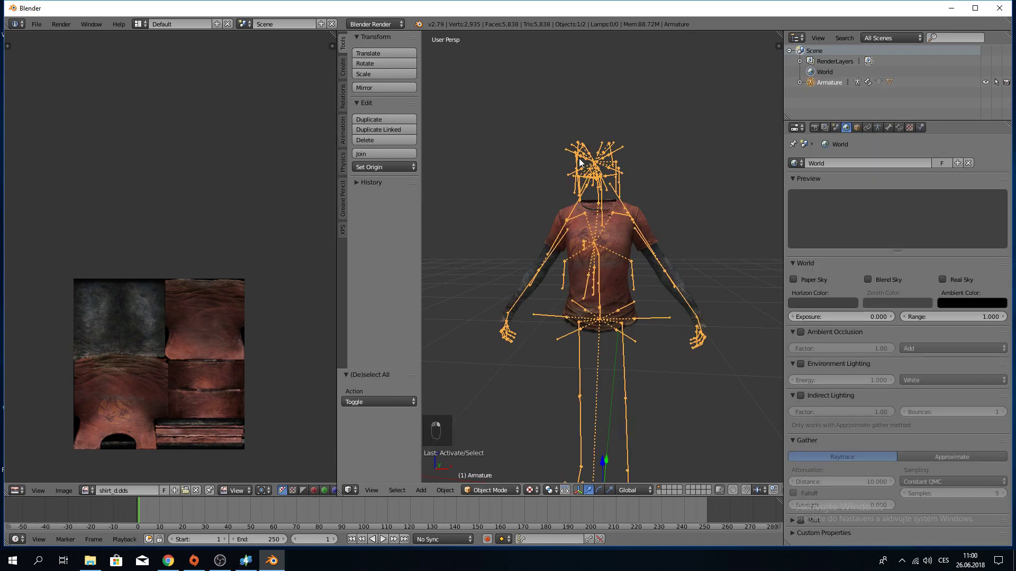
{"action": "scroll", "coordinate": [556, 162], "scroll_direction": "down", "scroll_amount": 5}
{"action": "key", "text": "a"}
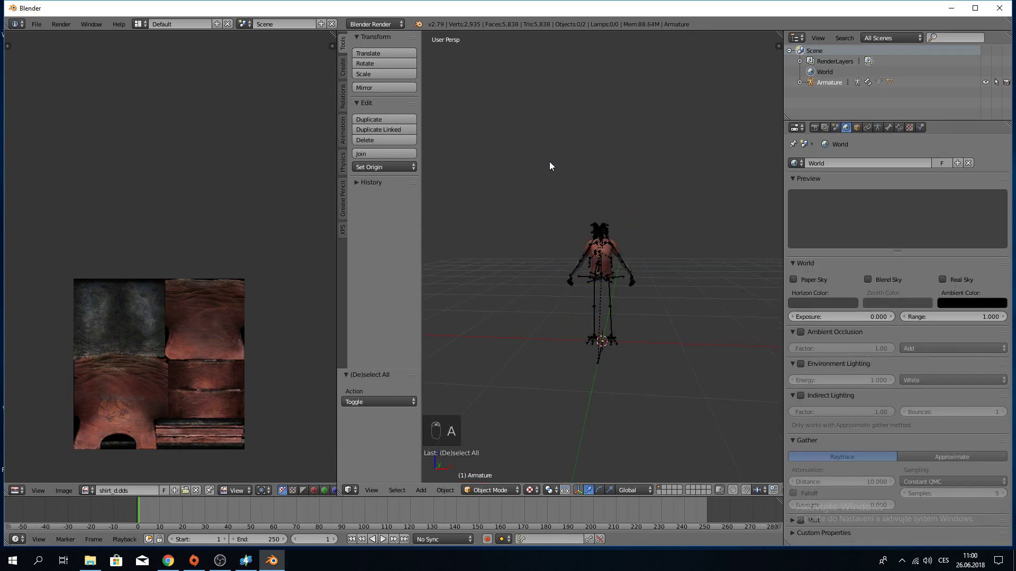
{"action": "mouse_move", "coordinate": [549, 161]}
{"action": "middle_mouse_down"}
{"action": "mouse_move", "coordinate": [663, 160]}
{"action": "mouse_move", "coordinate": [534, 157]}
{"action": "mouse_move", "coordinate": [554, 157]}
{"action": "middle_mouse_up"}
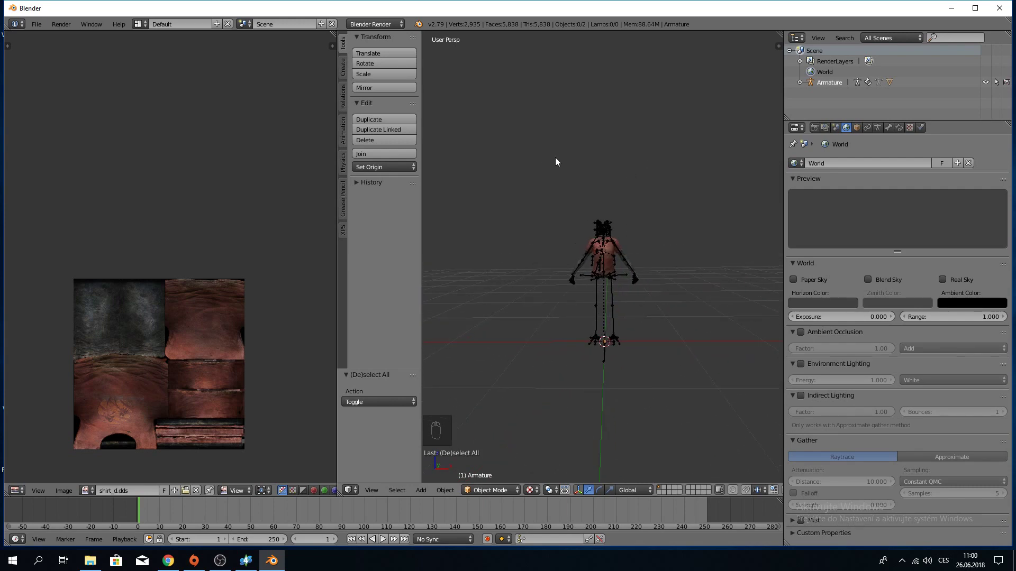
{"action": "key", "text": "a"}
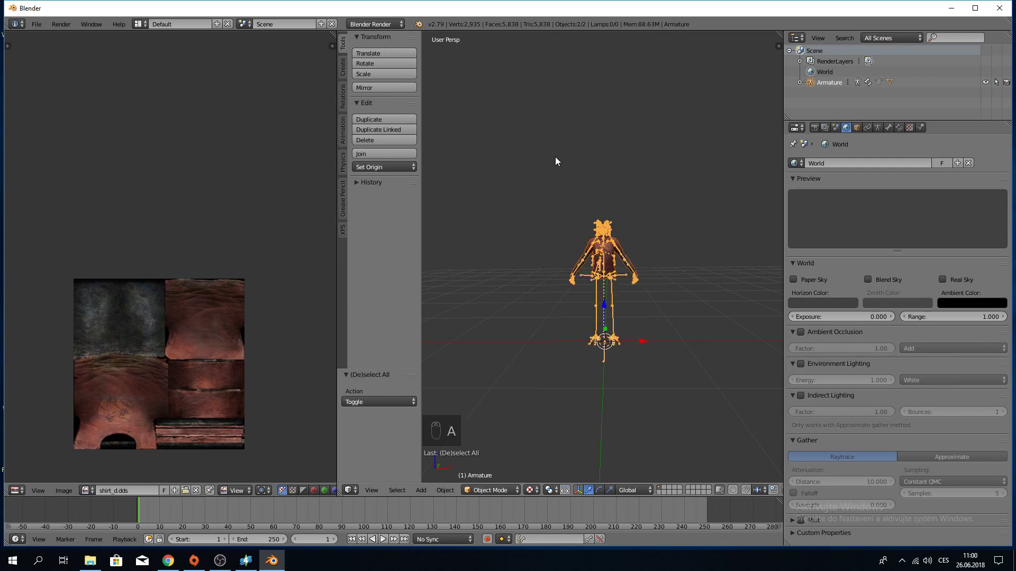
{"action": "key", "text": "ctrl+c"}
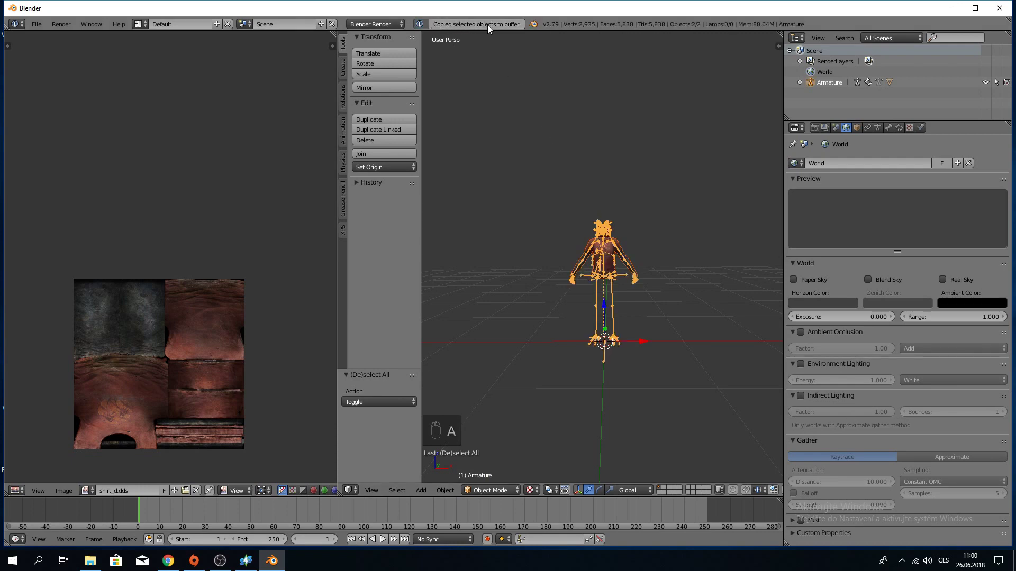
Save the scene as "ellie edited xps" in the Rachel Amber - Red Flannel folder.
{"action": "left_click", "coordinate": [36, 24]}
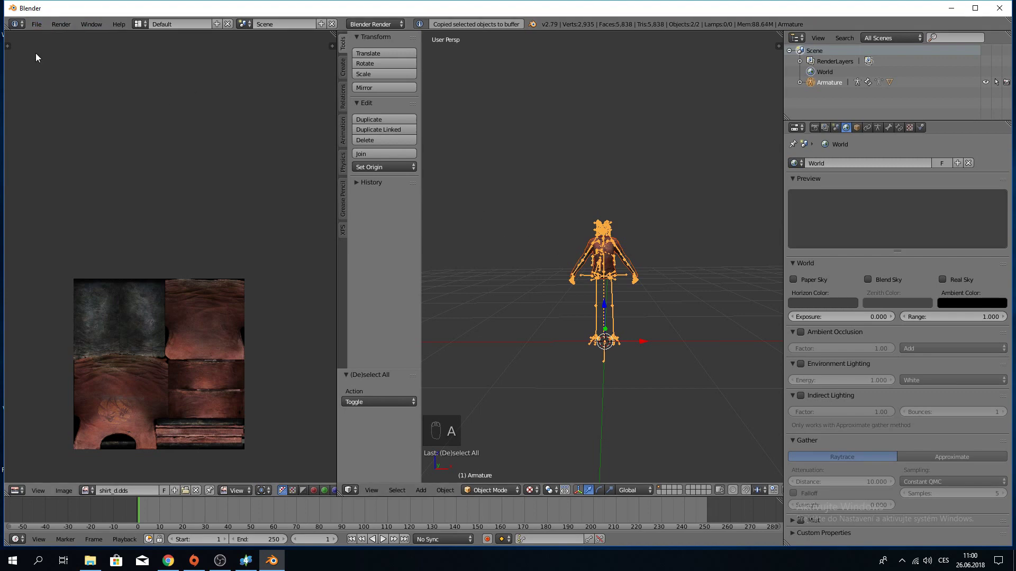
{"action": "left_click", "coordinate": [37, 24]}
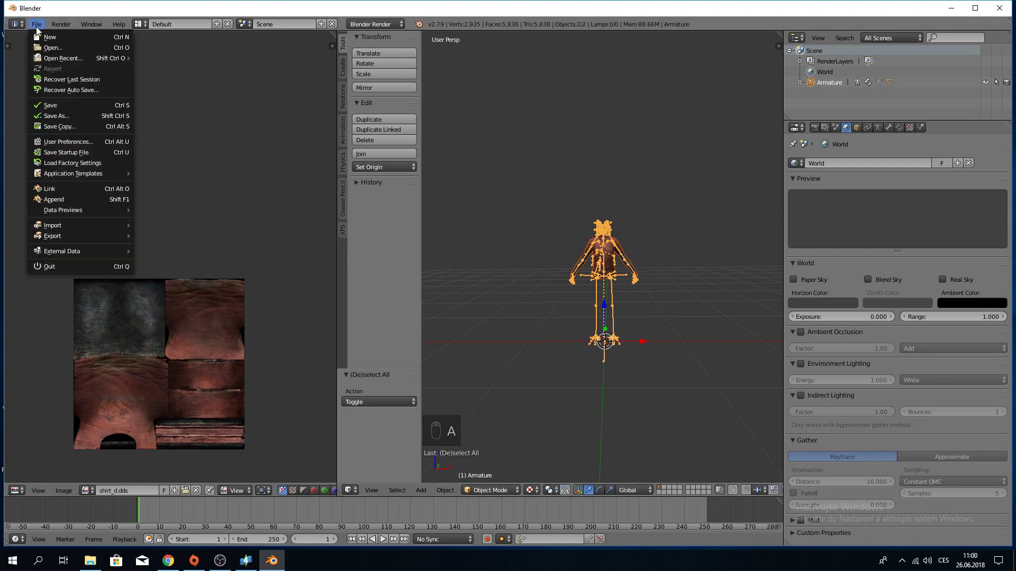
{"action": "left_click", "coordinate": [58, 107]}
{"action": "left_click", "coordinate": [188, 62]}
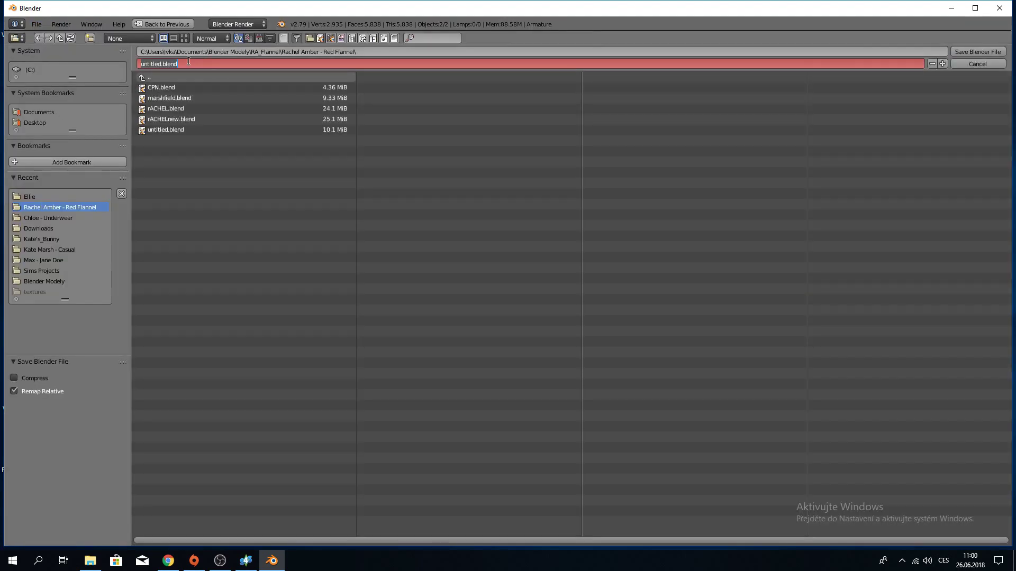
{"action": "type", "text": "ellie edited xps"}
{"action": "key", "text": "Return"}
{"action": "left_click", "coordinate": [997, 52]}
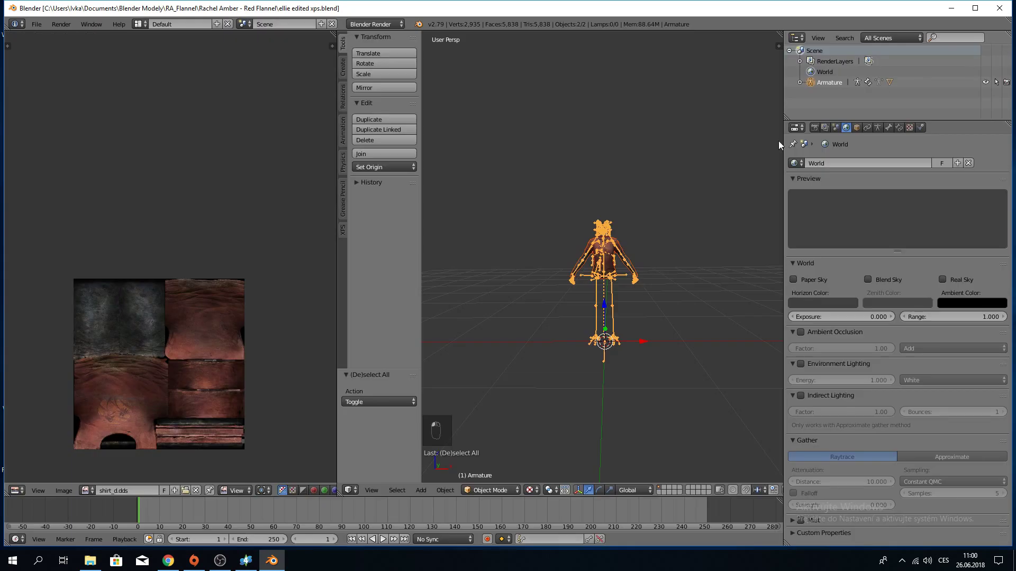
Copy the selected shirt and armature again, and open nudetop.blend from the Sims Projects folder.
{"action": "scroll", "coordinate": [616, 266], "scroll_direction": "up", "scroll_amount": 1}
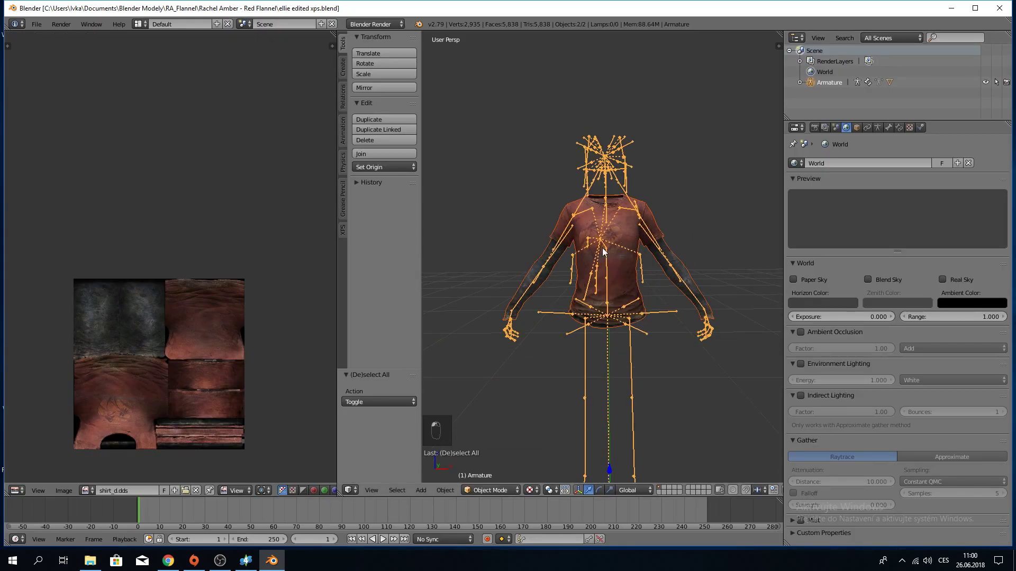
{"action": "scroll", "coordinate": [674, 79], "scroll_direction": "down", "scroll_amount": 4}
{"action": "key", "text": "ctrl+c"}
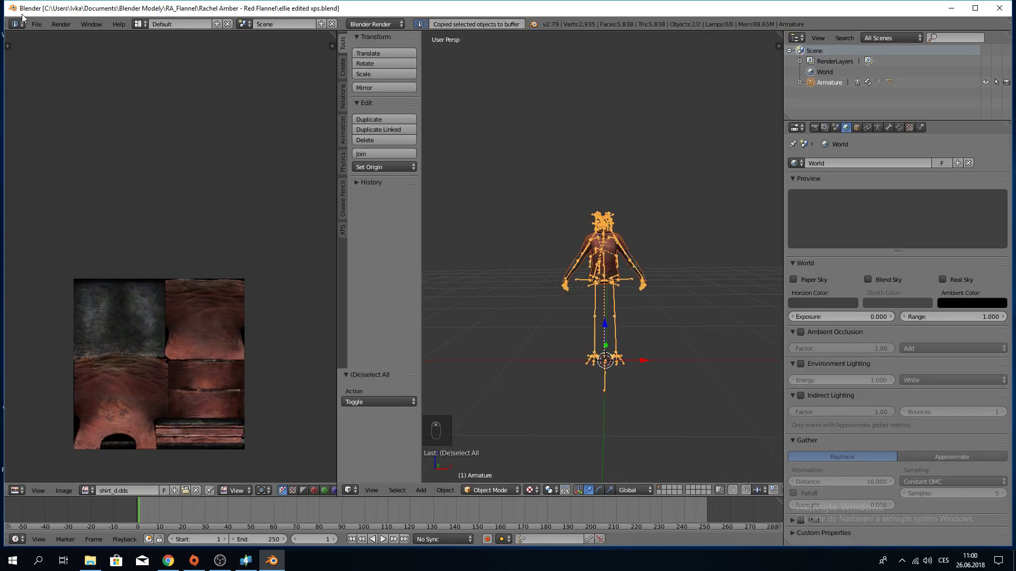
{"action": "left_click", "coordinate": [35, 24]}
{"action": "left_click", "coordinate": [53, 47]}
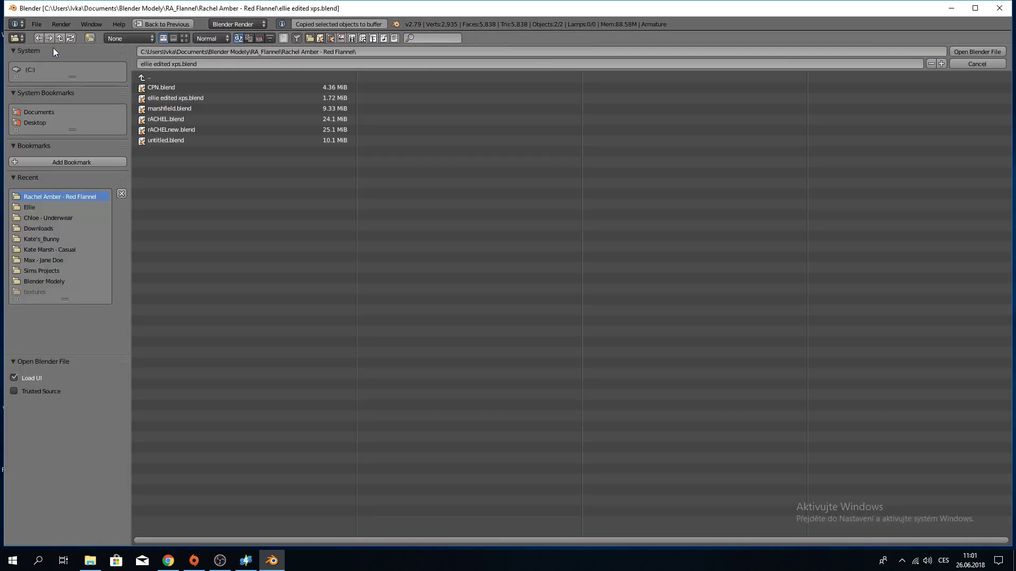
{"action": "left_click", "coordinate": [38, 272]}
{"action": "double_click", "coordinate": [151, 87]}
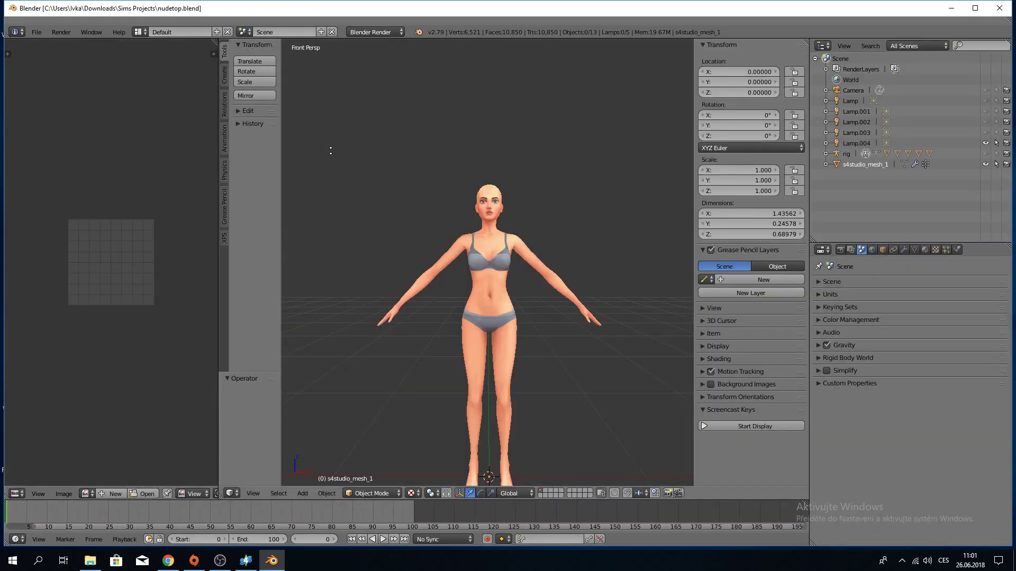
Select the Sims body's upper-body mesh and try moving it away from the head and legs.
{"action": "mouse_move", "coordinate": [345, 155]}
{"action": "middle_mouse_down"}
{"action": "mouse_move", "coordinate": [467, 177]}
{"action": "mouse_move", "coordinate": [284, 166]}
{"action": "mouse_move", "coordinate": [429, 157]}
{"action": "mouse_move", "coordinate": [319, 165]}
{"action": "mouse_move", "coordinate": [348, 158]}
{"action": "middle_mouse_up"}
{"action": "scroll", "coordinate": [350, 158], "scroll_direction": "up", "scroll_amount": 4}
{"action": "scroll", "coordinate": [350, 158], "scroll_direction": "down", "scroll_amount": 3}
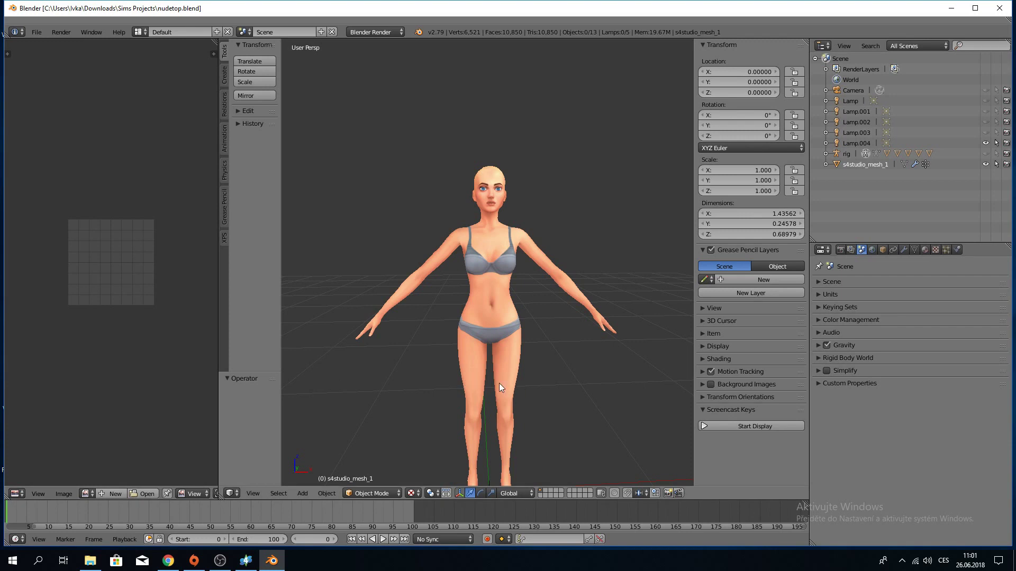
{"action": "right_click", "coordinate": [496, 232]}
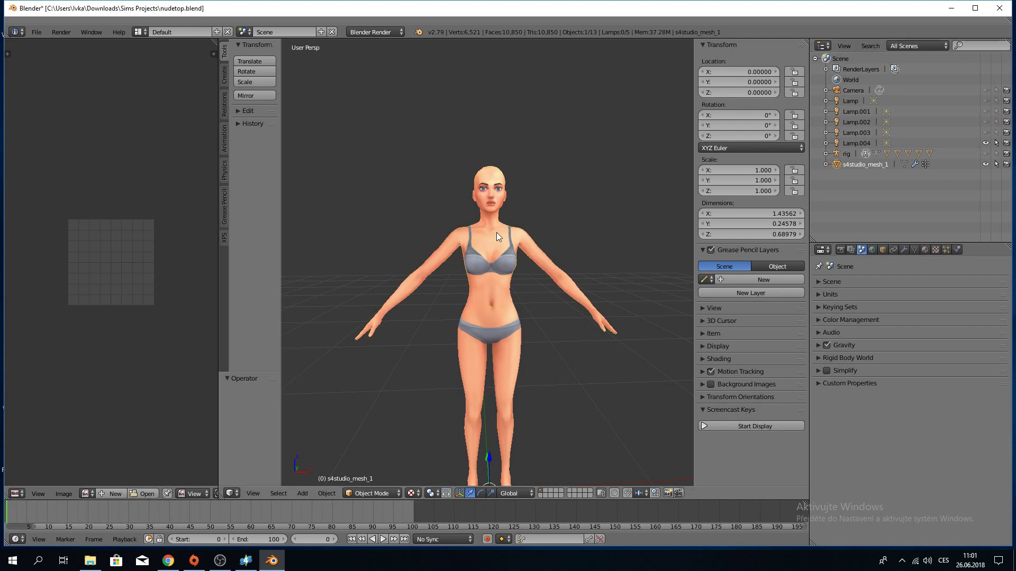
{"action": "key", "text": "g"}
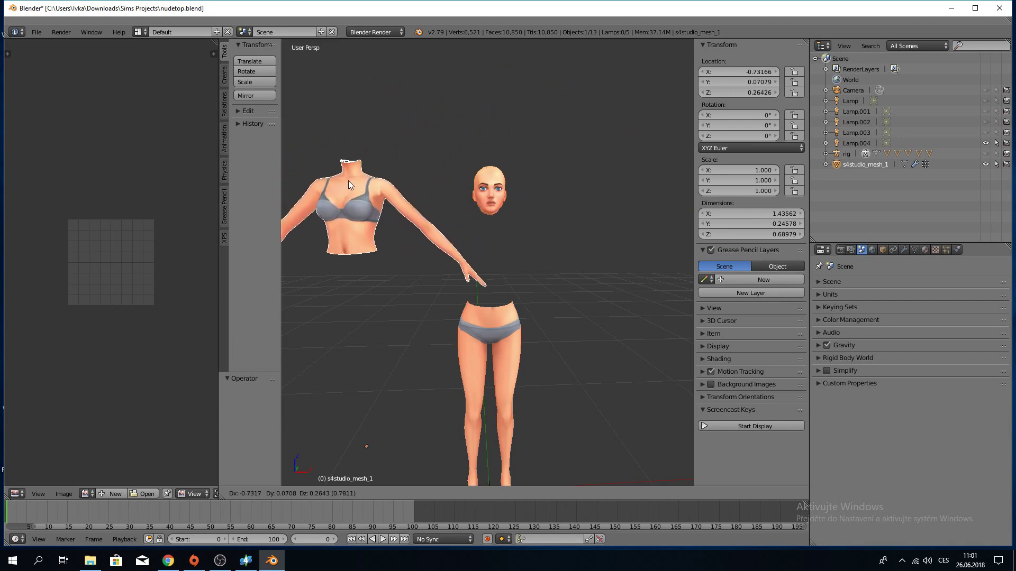
{"action": "right_click", "coordinate": [348, 179]}
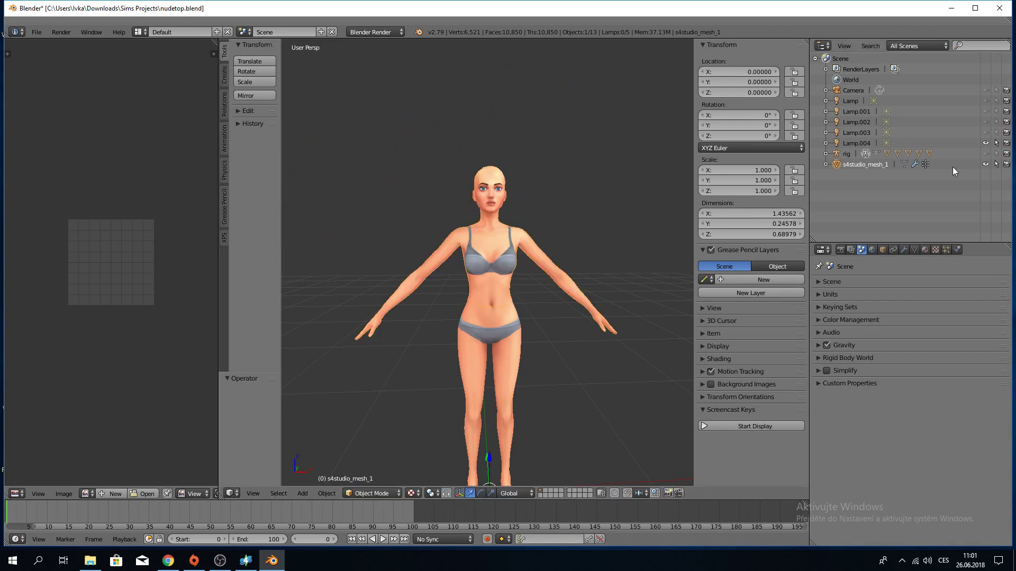
Hide the rig's bottom, feet, head and teeth meshes so only the upper body is displayed.
{"action": "left_click", "coordinate": [825, 154]}
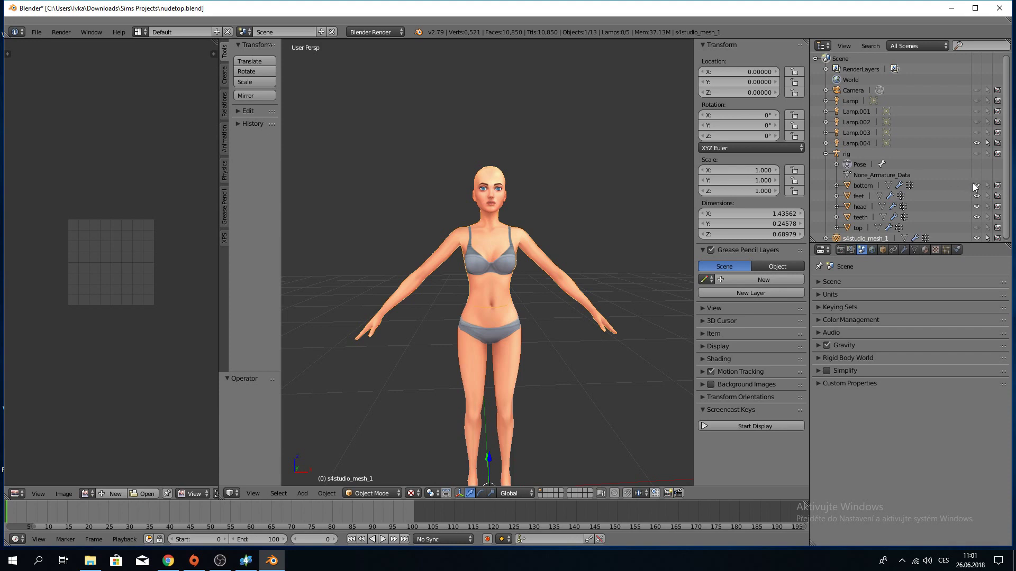
{"action": "left_click", "coordinate": [976, 185]}
{"action": "left_click", "coordinate": [977, 196]}
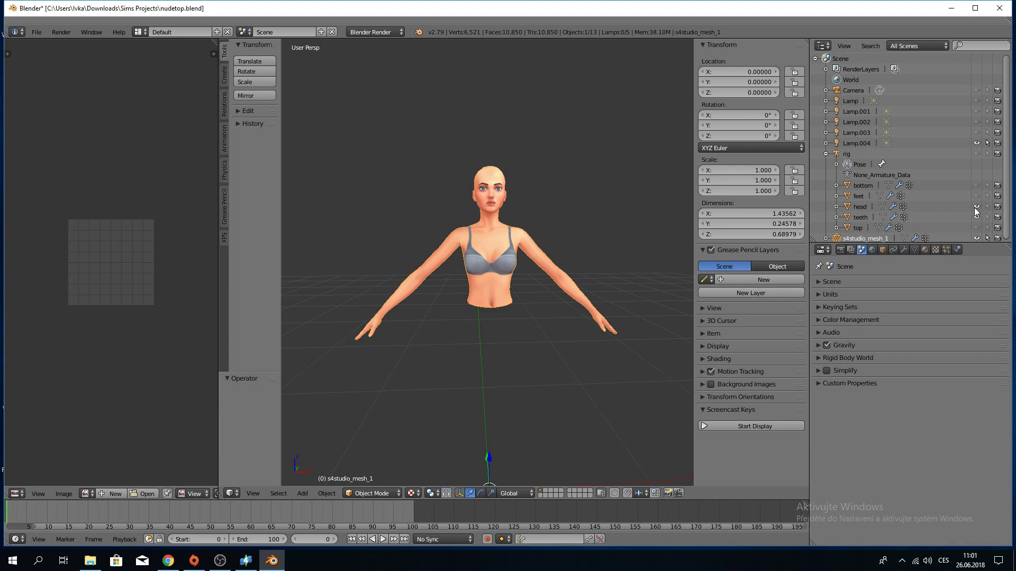
{"action": "left_click", "coordinate": [976, 206]}
{"action": "middle_click_drag", "start_coordinate": [453, 191], "coordinate": [427, 184]}
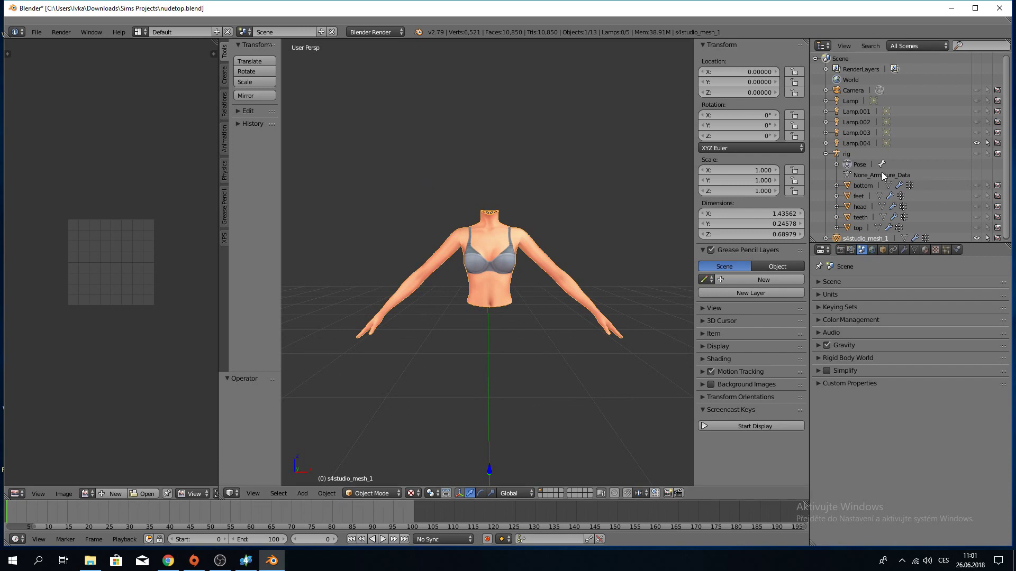
Show the rig's hidden bottom, feet, head and teeth meshes again and collapse the rig hierarchy.
{"action": "left_click", "coordinate": [826, 154]}
{"action": "left_click", "coordinate": [825, 154]}
{"action": "left_click_drag", "start_coordinate": [976, 185], "coordinate": [978, 229]}
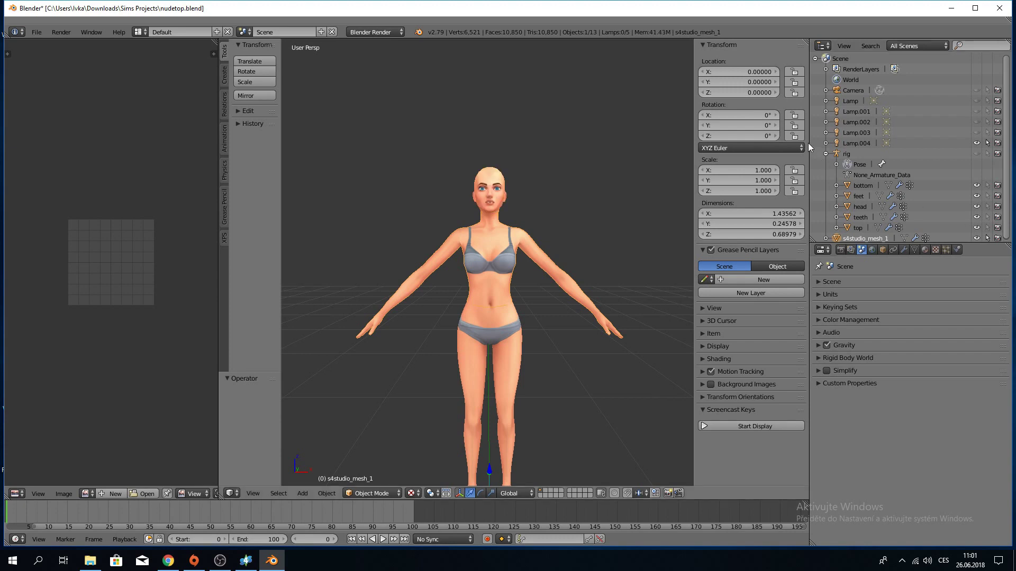
{"action": "left_click", "coordinate": [826, 154]}
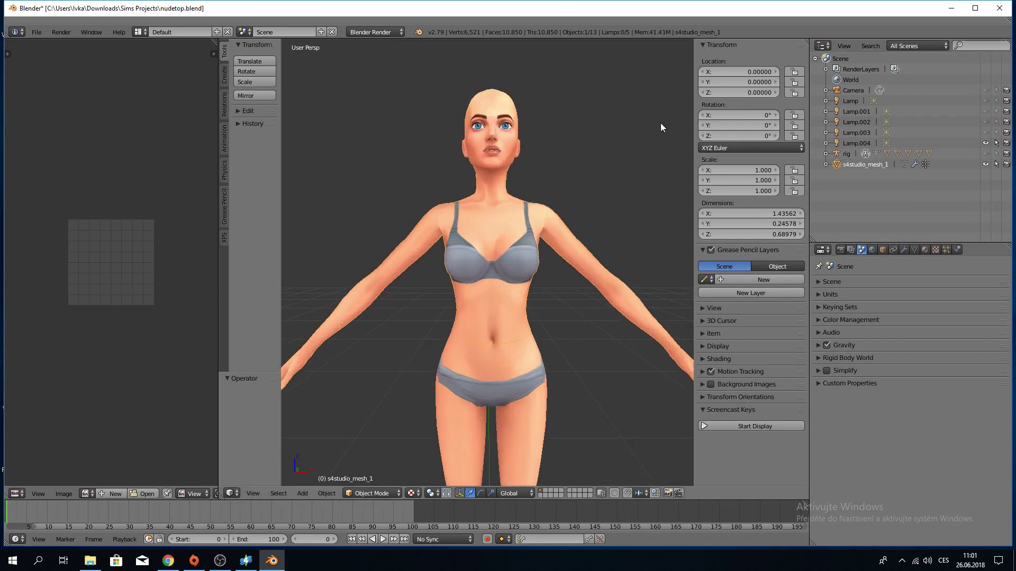
Deselect everything and collapse the object properties sidebar to widen the 3D view.
{"action": "scroll", "coordinate": [660, 123], "scroll_direction": "down", "scroll_amount": 2}
{"action": "key", "text": "a"}
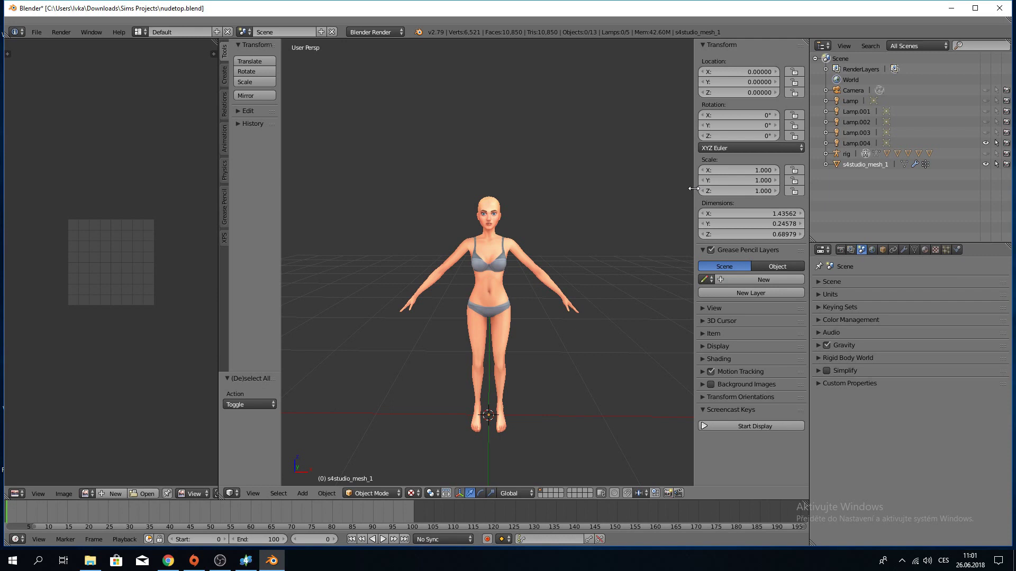
{"action": "left_click_drag", "start_coordinate": [693, 189], "coordinate": [783, 188]}
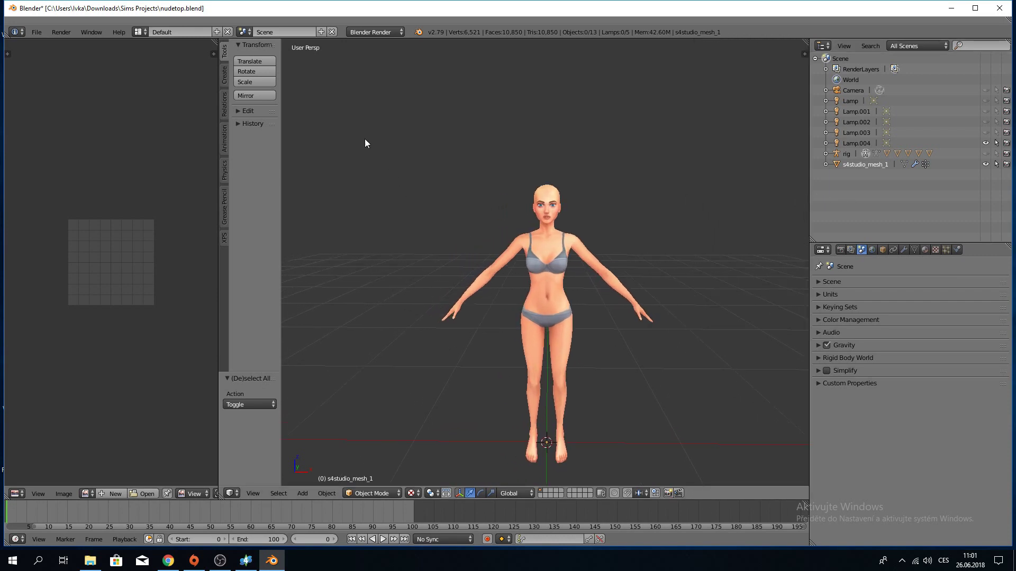
Paste the copied shirt and armature into the Sims body scene, deselect everything, and inspect how they sit on the body.
{"action": "key", "text": "ctrl+v"}
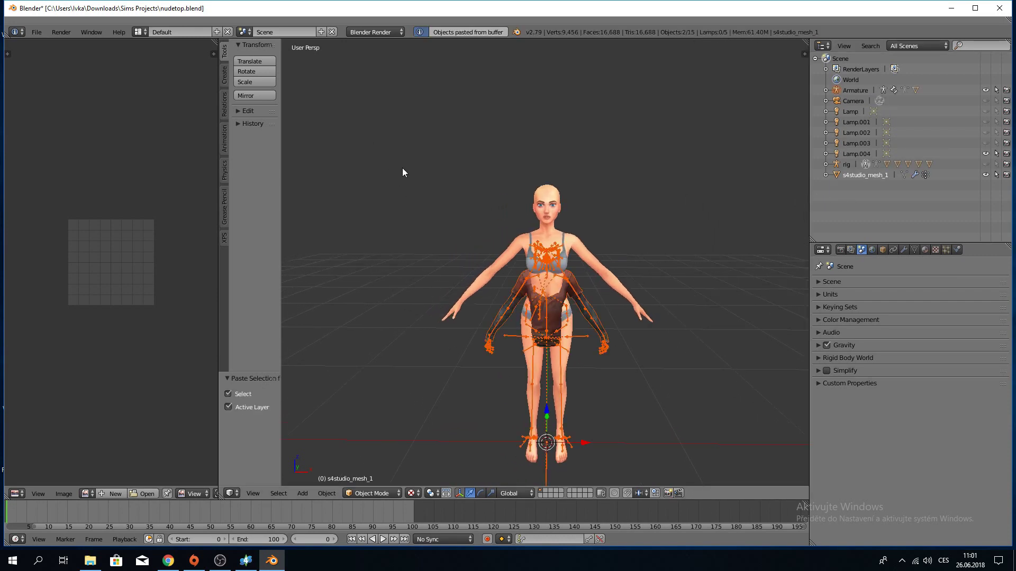
{"action": "scroll", "coordinate": [410, 212], "scroll_direction": "down", "scroll_amount": 2}
{"action": "key", "text": "a"}
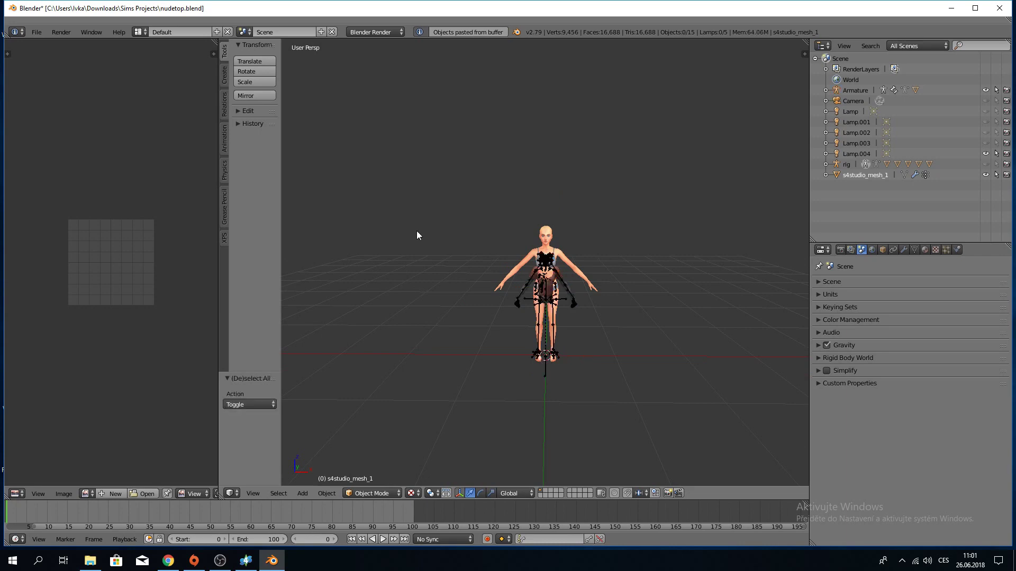
{"action": "scroll", "coordinate": [528, 459], "scroll_direction": "up", "scroll_amount": 1}
{"action": "scroll", "coordinate": [550, 390], "scroll_direction": "up", "scroll_amount": 5}
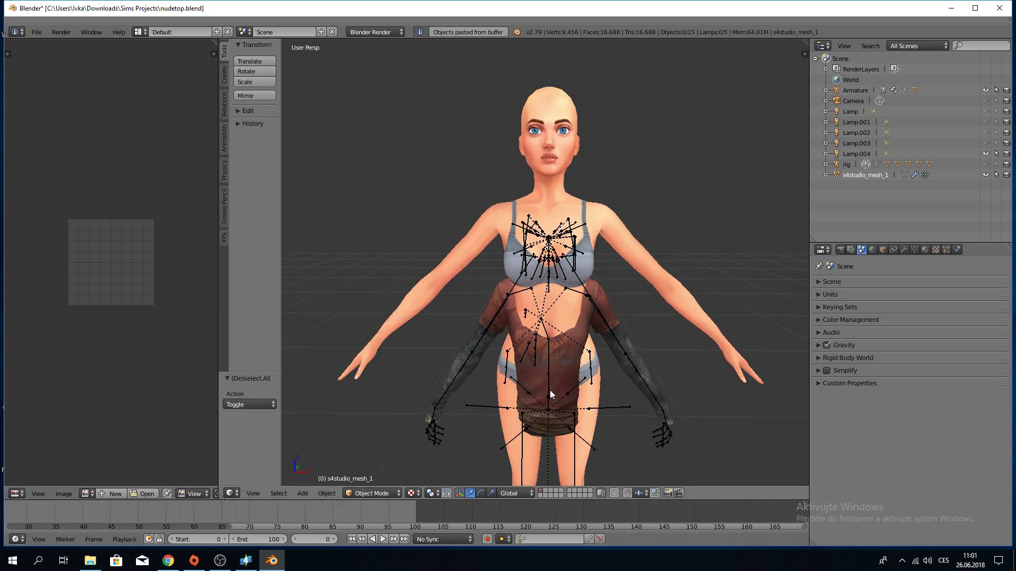
{"action": "middle_click_drag", "start_coordinate": [550, 390], "coordinate": [522, 370]}
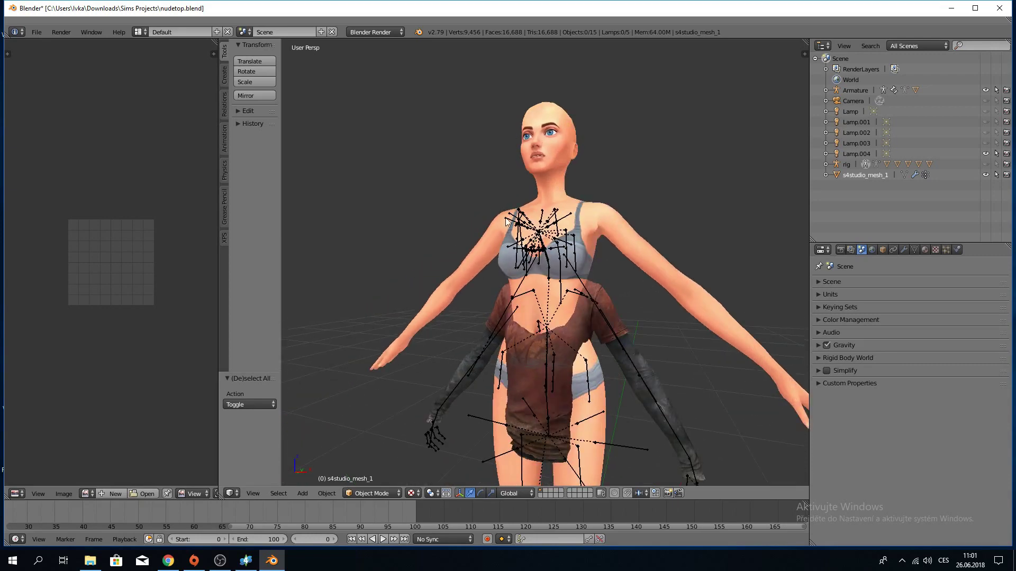
Scale the pasted armature with its shirt uniformly by about 1.192 to match the size of the Sims body.
{"action": "right_click", "coordinate": [551, 219]}
{"action": "scroll", "coordinate": [457, 256], "scroll_direction": "down", "scroll_amount": 3}
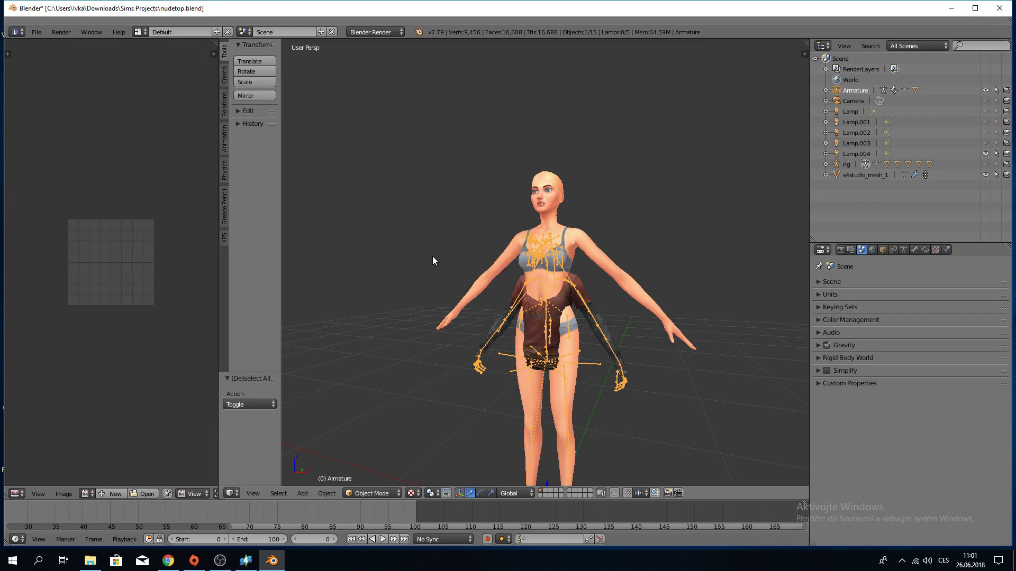
{"action": "key", "text": "s"}
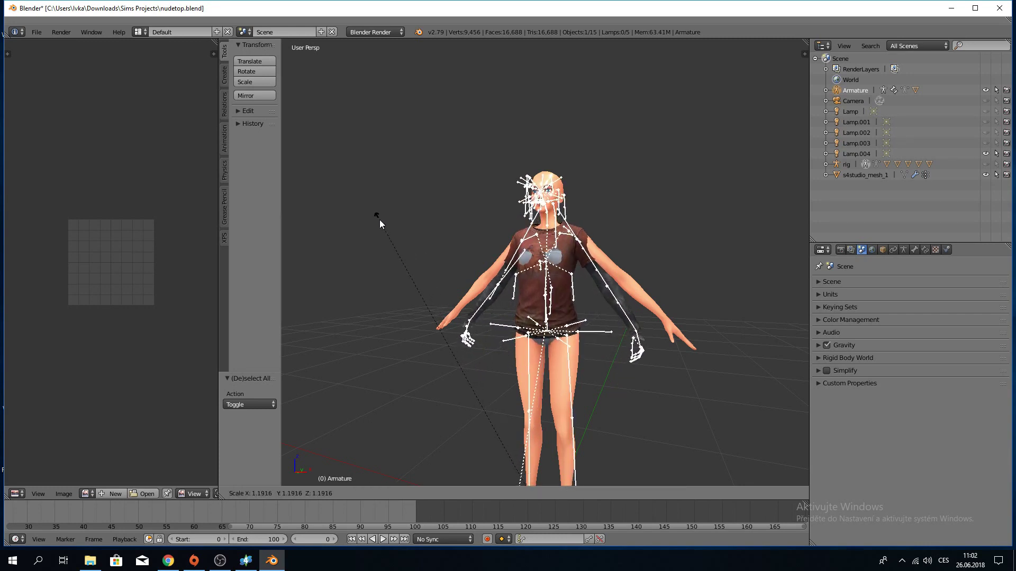
{"action": "left_click", "coordinate": [379, 220]}
Hide the armature, inspect from front and back how the shirt fits the body, and show the armature again.
{"action": "middle_click_drag", "start_coordinate": [396, 227], "coordinate": [477, 257]}
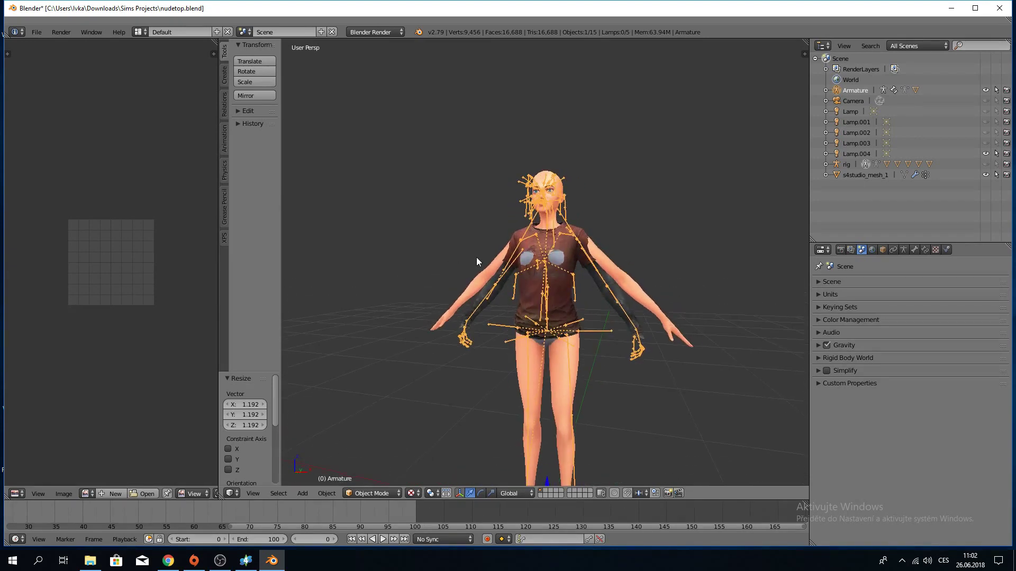
{"action": "left_click", "coordinate": [985, 90]}
{"action": "scroll", "coordinate": [593, 296], "scroll_direction": "up", "scroll_amount": 2}
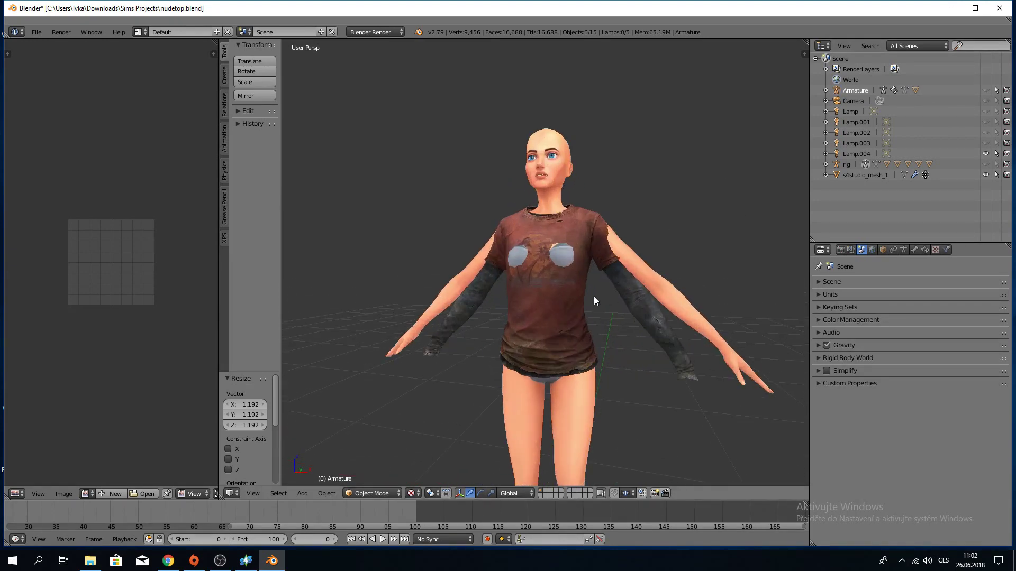
{"action": "middle_click_drag", "start_coordinate": [594, 296], "coordinate": [731, 317]}
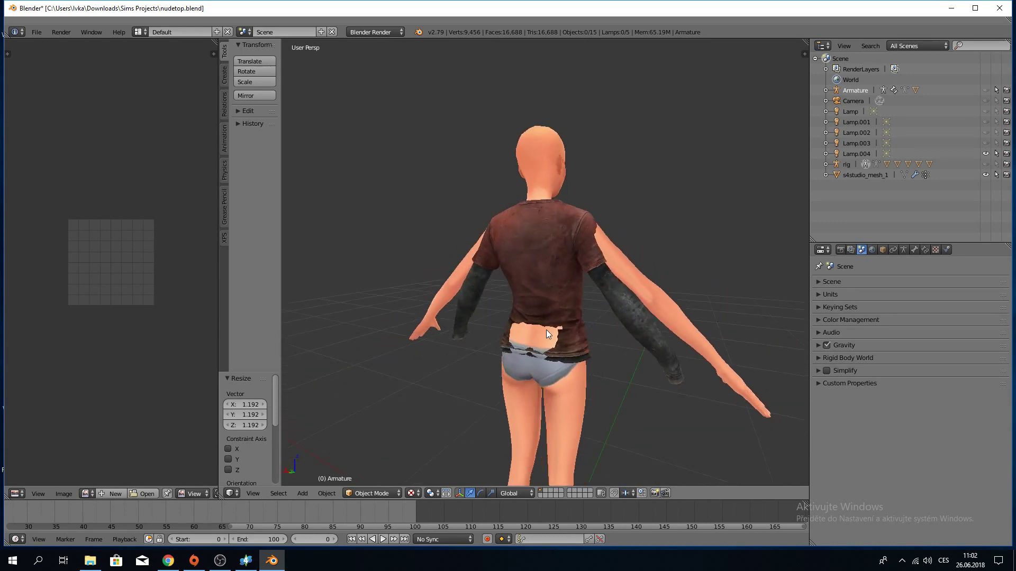
{"action": "middle_click_drag", "start_coordinate": [546, 329], "coordinate": [382, 288]}
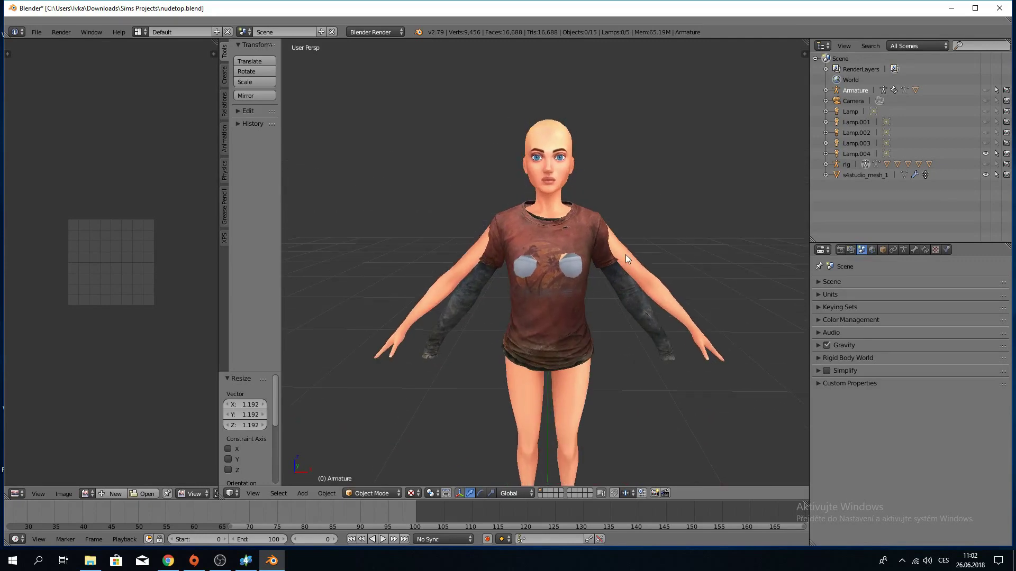
{"action": "middle_click_drag", "start_coordinate": [626, 255], "coordinate": [434, 281]}
{"action": "middle_click_drag", "start_coordinate": [518, 294], "coordinate": [633, 320]}
{"action": "left_click", "coordinate": [985, 90]}
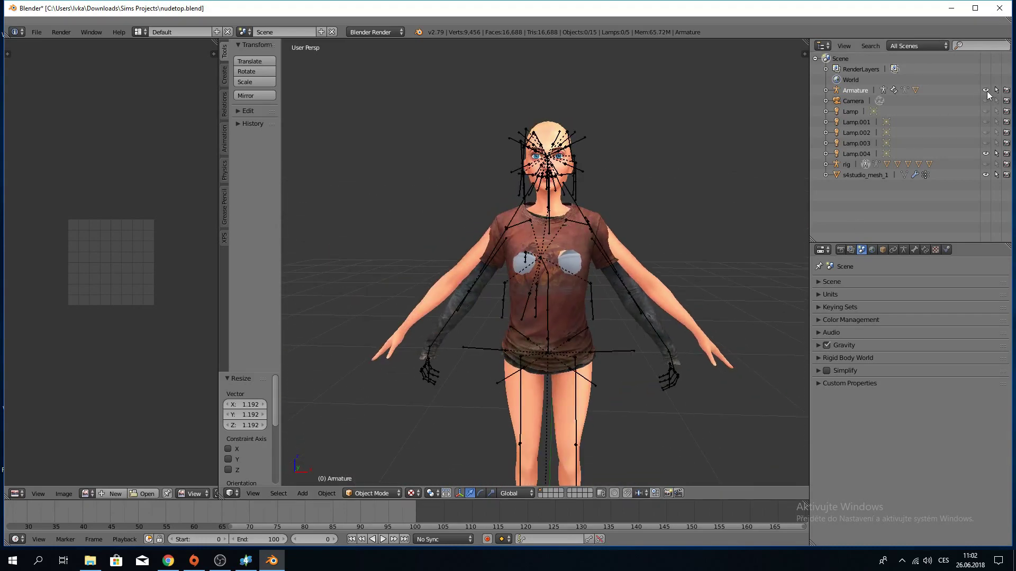
Switch the armature to Pose Mode and select only the arm right shoulder 2 bone.
{"action": "right_click", "coordinate": [586, 141]}
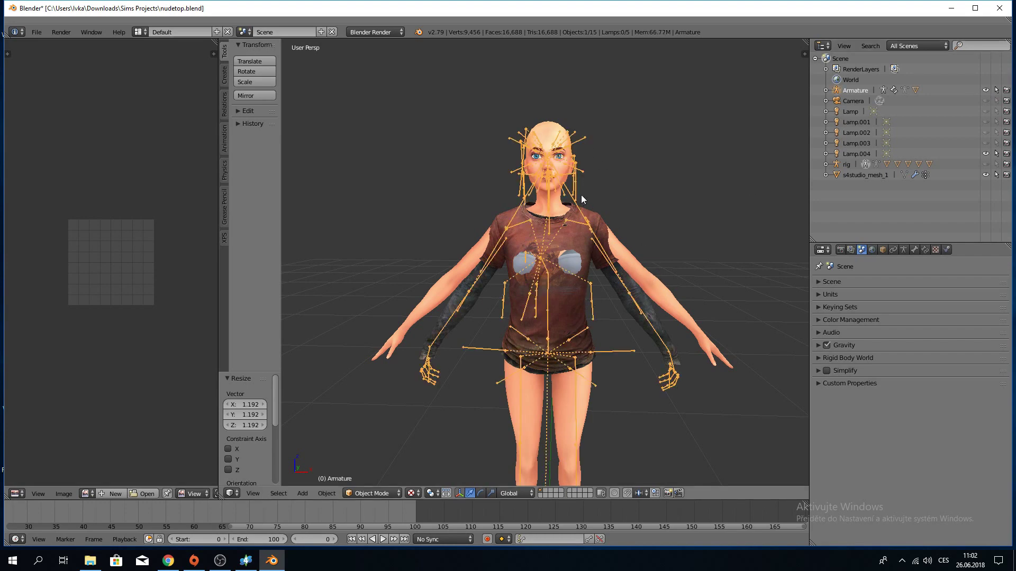
{"action": "left_click", "coordinate": [375, 494]}
{"action": "left_click", "coordinate": [372, 458]}
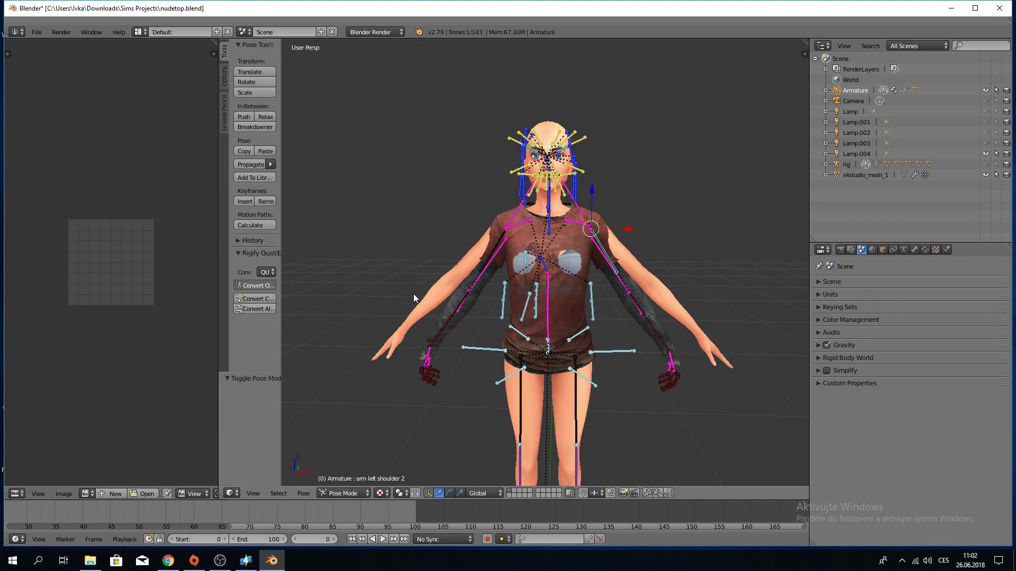
{"action": "key", "text": "a"}
{"action": "right_click", "coordinate": [497, 255]}
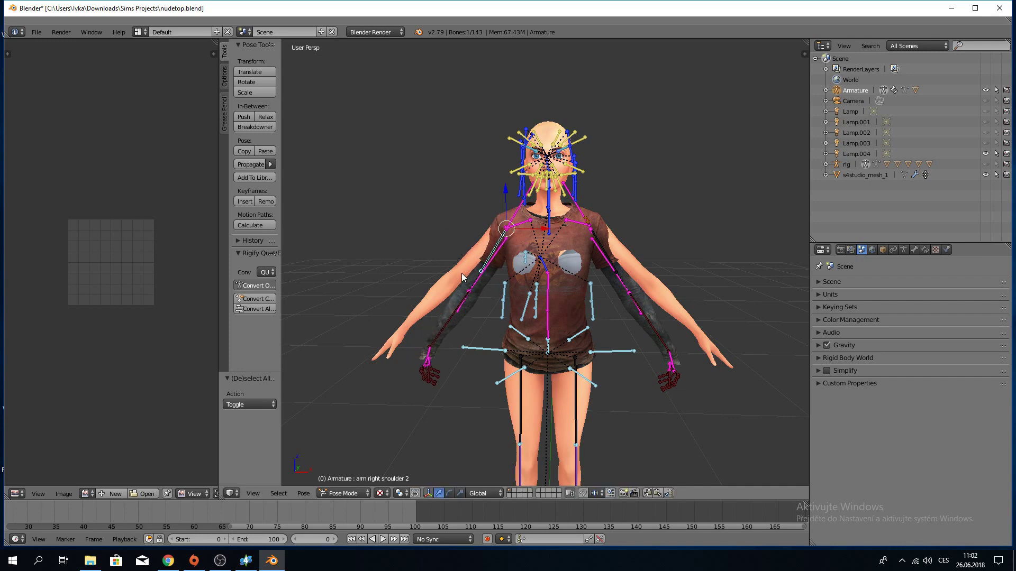
{"action": "key", "text": "g"}
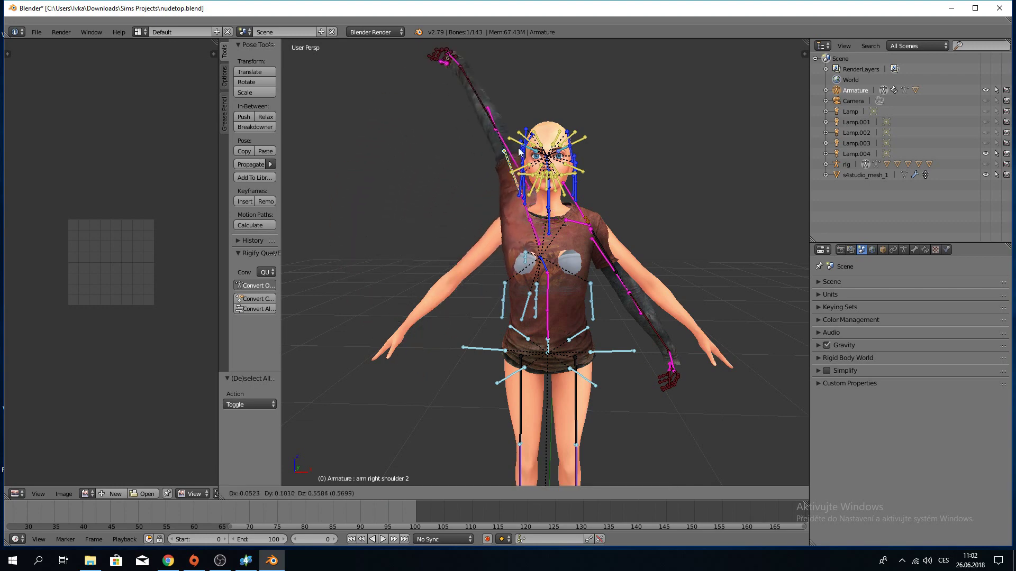
{"action": "right_click", "coordinate": [589, 147]}
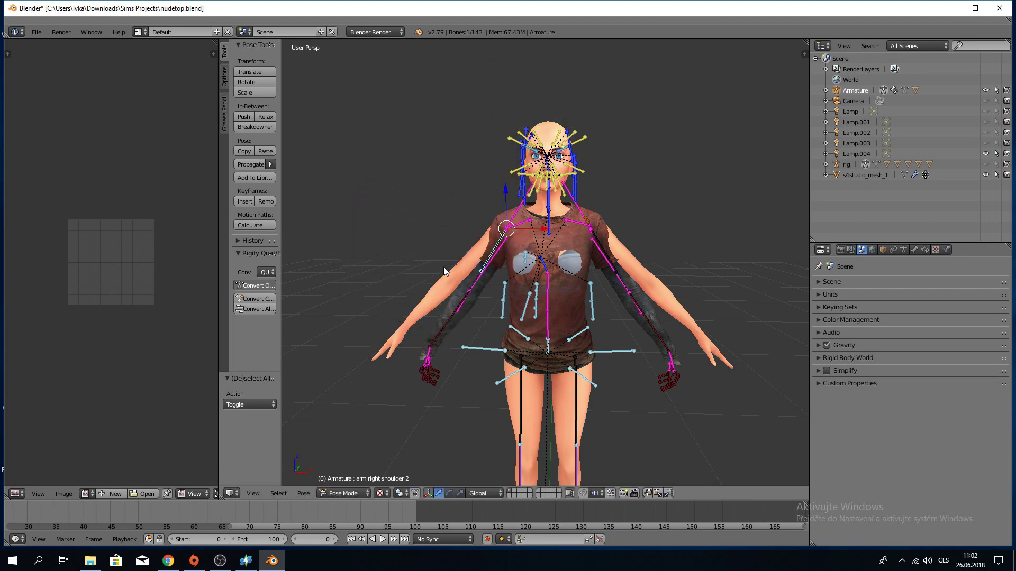
{"action": "key", "text": "g"}
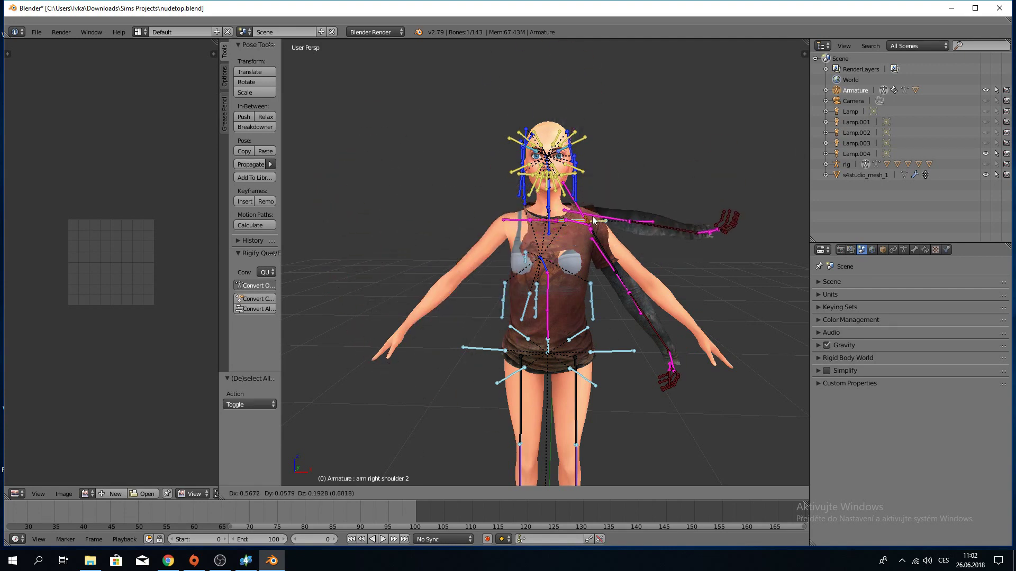
{"action": "key", "text": "Escape"}
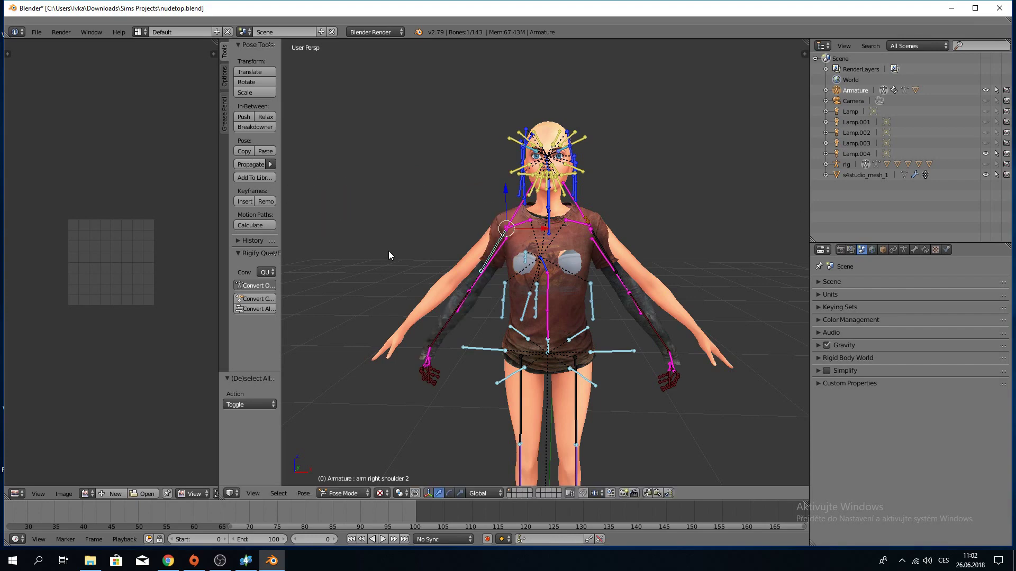
{"action": "key", "text": "r"}
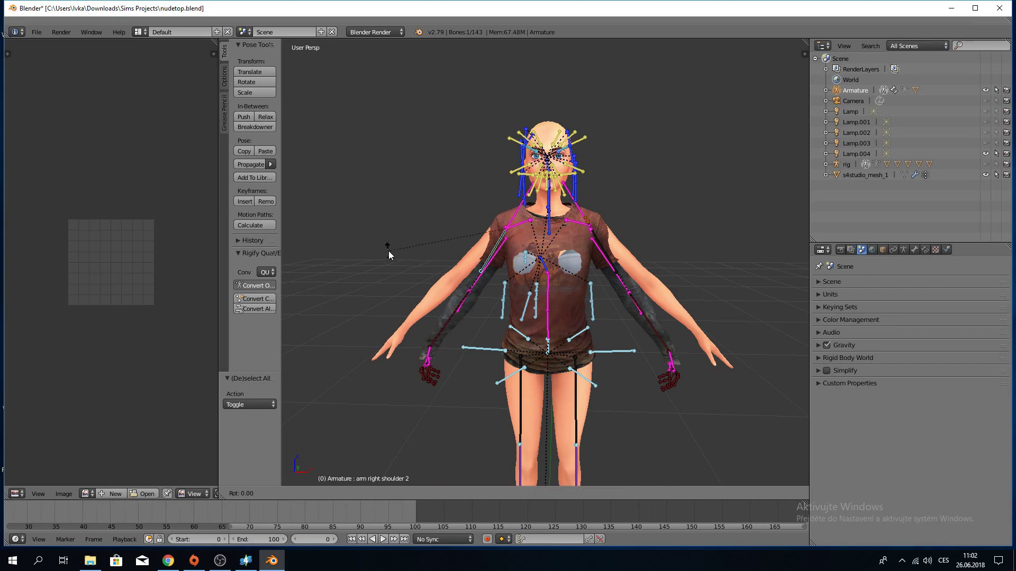
{"action": "key", "text": "Escape"}
Start the Screencast Keys display and collapse the properties sidebar again.
{"action": "left_click", "coordinate": [802, 53]}
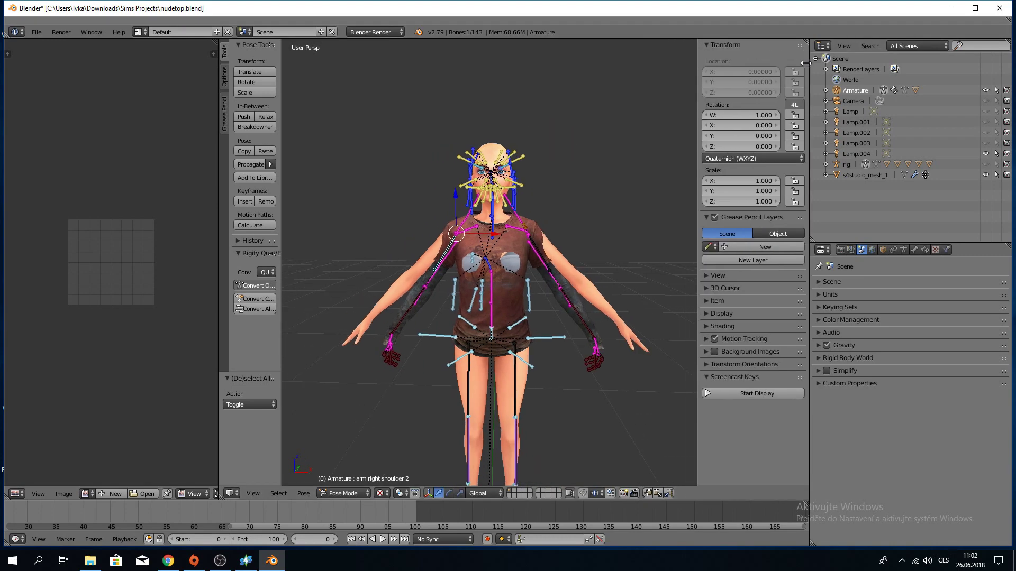
{"action": "left_click", "coordinate": [776, 394]}
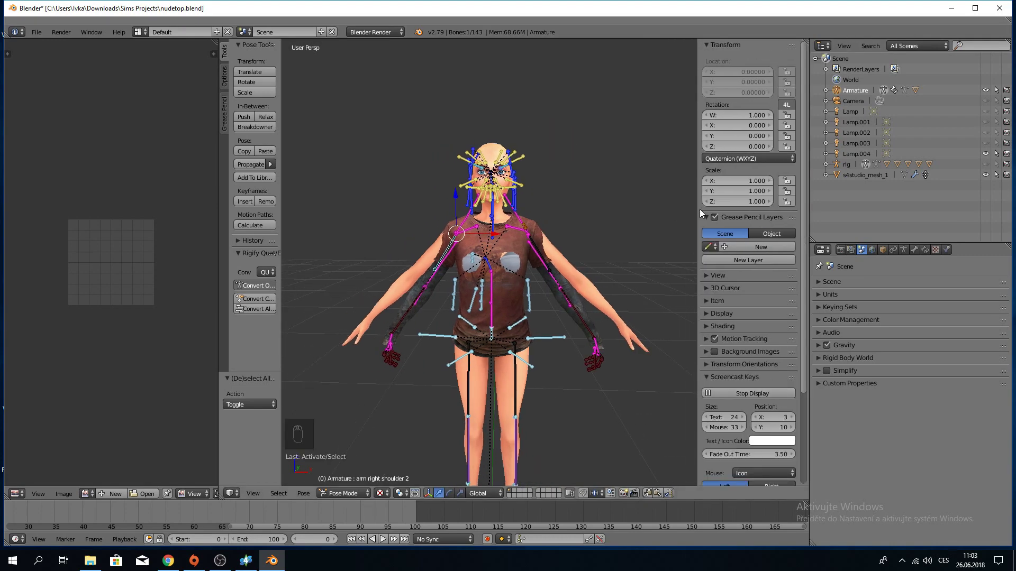
{"action": "key", "text": "n"}
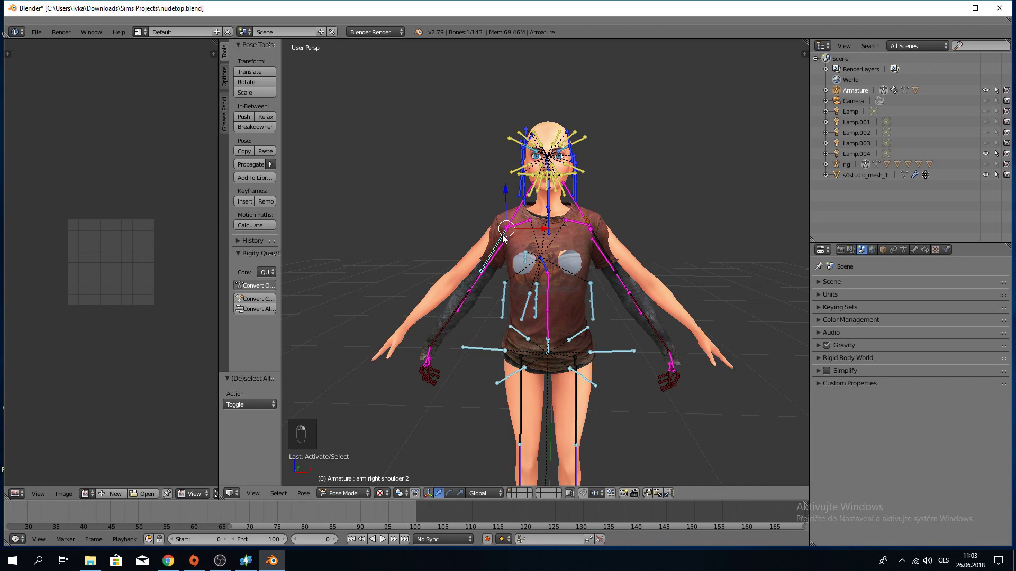
Rotate the arm right shoulder 2 bone about 17.9° around the global Y axis to raise the arm.
{"action": "key", "text": "r"}
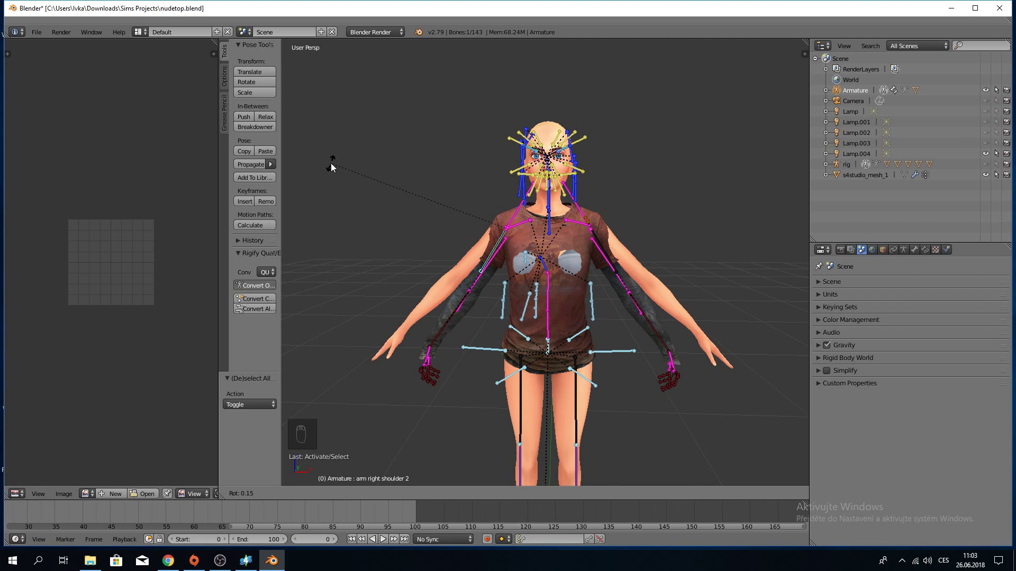
{"action": "key", "text": "y"}
{"action": "left_click", "coordinate": [392, 138]}
Rotate the arm right elbow bone about -13.5° around the global Z axis, lining the forearm up with the body's arm.
{"action": "middle_click_drag", "start_coordinate": [390, 222], "coordinate": [439, 291]}
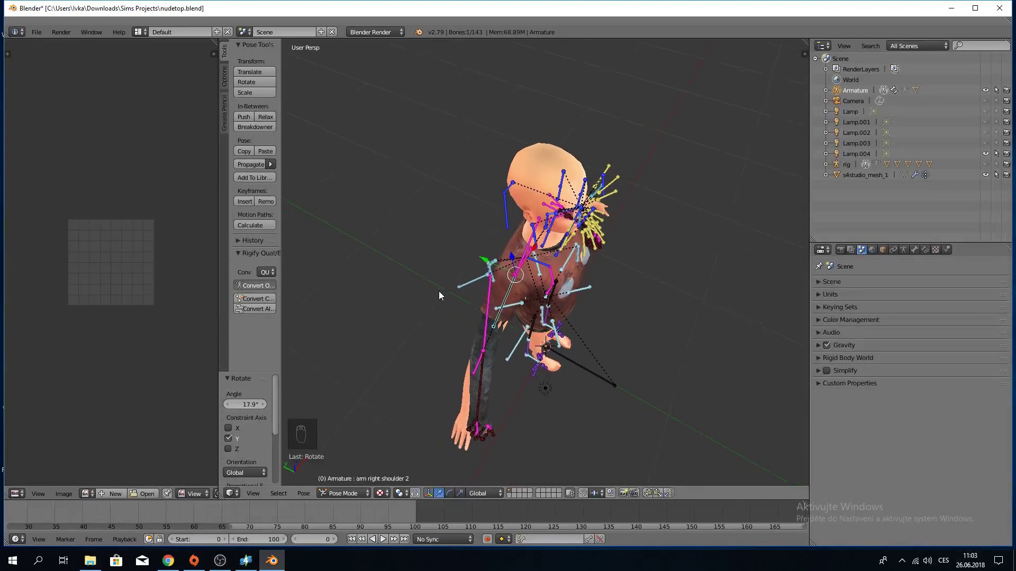
{"action": "right_click", "coordinate": [483, 386]}
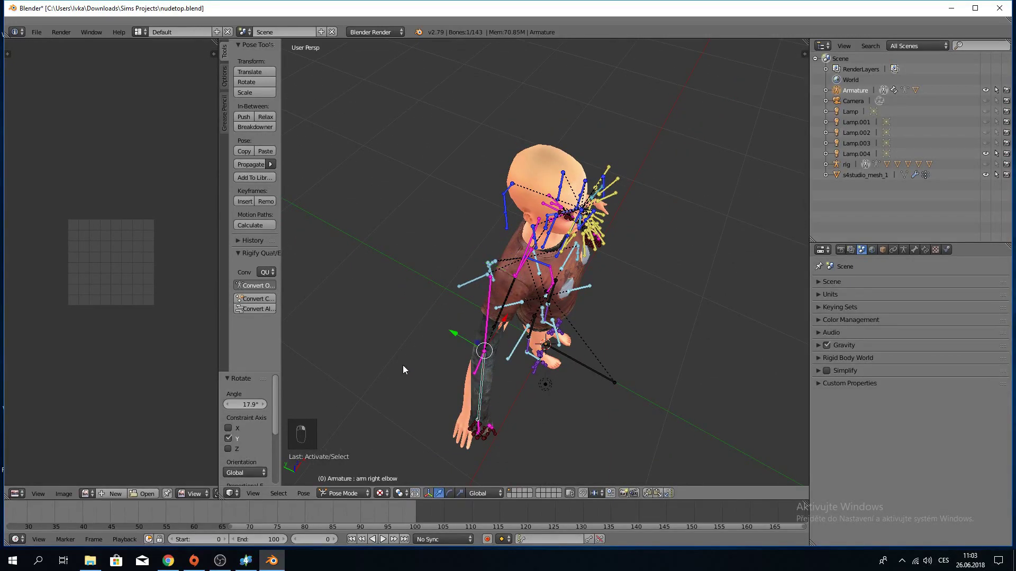
{"action": "key", "text": "r"}
{"action": "key", "text": "z"}
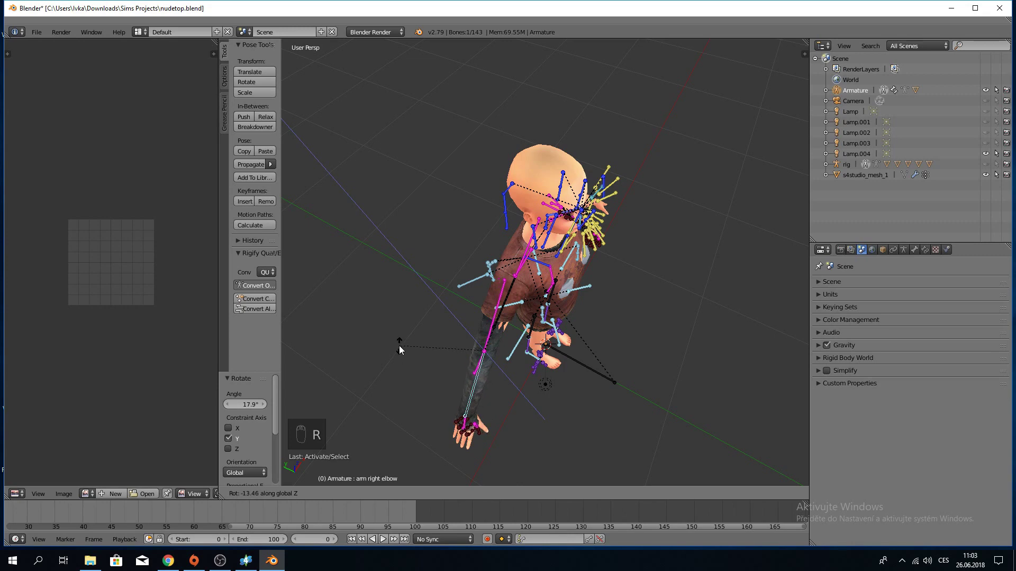
{"action": "left_click", "coordinate": [399, 345]}
Rotate the arm right elbow bone about -9.69° around the global Y axis.
{"action": "middle_click_drag", "start_coordinate": [399, 345], "coordinate": [349, 268]}
{"action": "key", "text": "r"}
{"action": "key", "text": "x"}
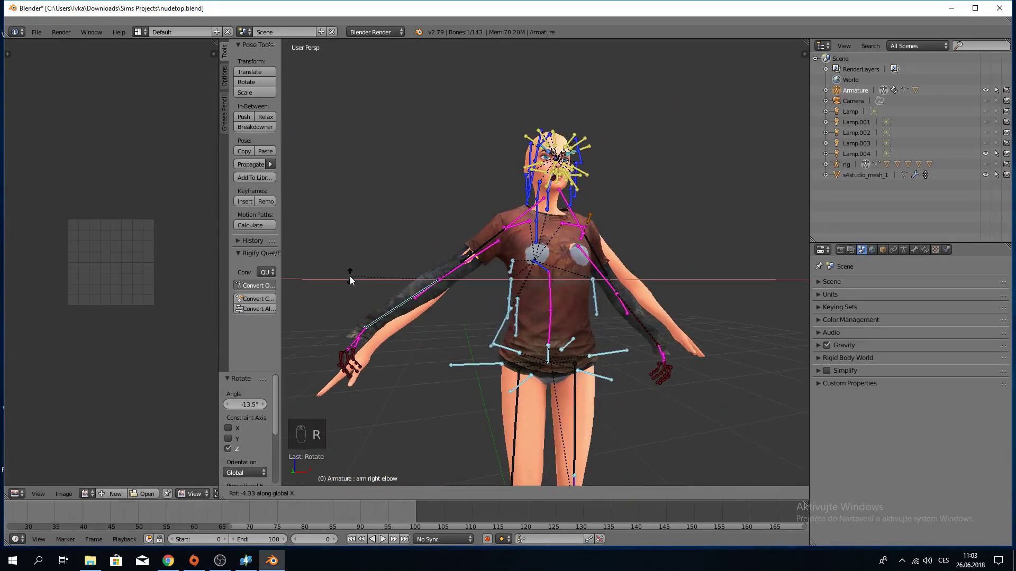
{"action": "key", "text": "r"}
{"action": "key", "text": "y"}
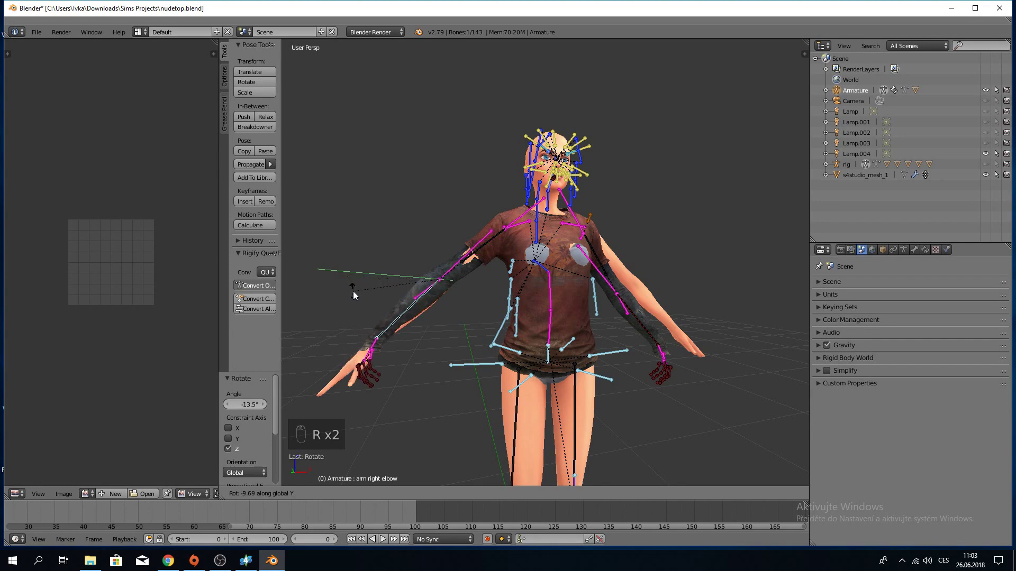
{"action": "left_click", "coordinate": [353, 291]}
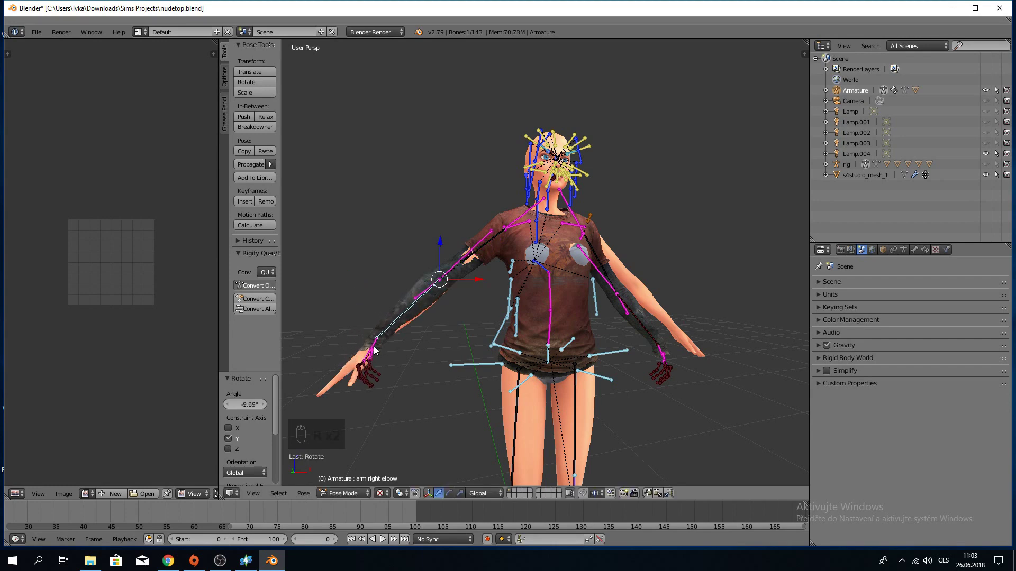
Rotate the arm right wrist bone about 21.8° around the global Y axis to follow the body's hand.
{"action": "right_click", "coordinate": [373, 346]}
{"action": "key", "text": "r"}
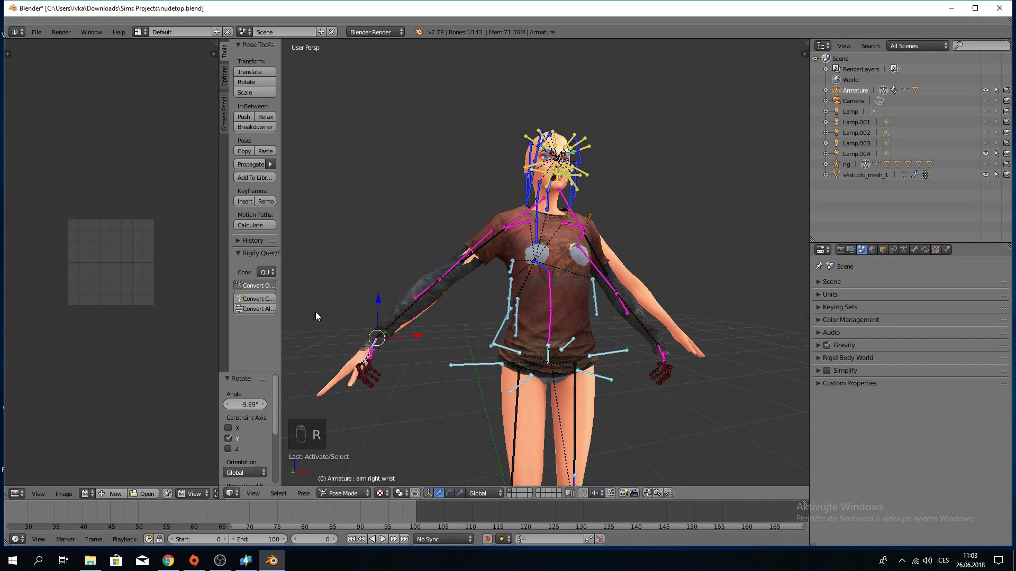
{"action": "key", "text": "r"}
{"action": "key", "text": "y"}
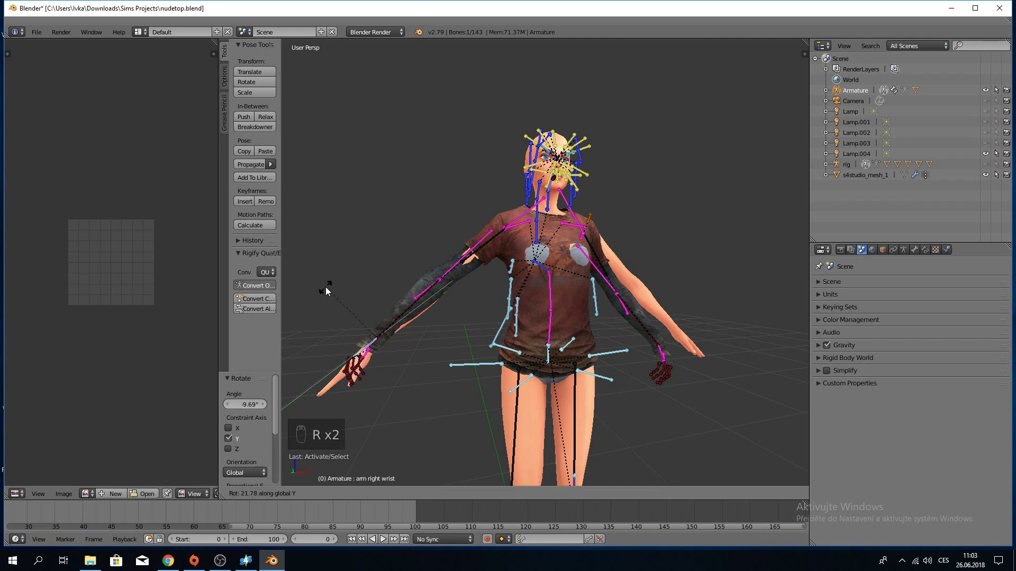
{"action": "left_click", "coordinate": [329, 291]}
Rotate the arm right elbow bone about -7.42° around the global Z axis, checking the alignment from the side.
{"action": "middle_click_drag", "start_coordinate": [329, 291], "coordinate": [489, 374]}
{"action": "right_click", "coordinate": [527, 379]}
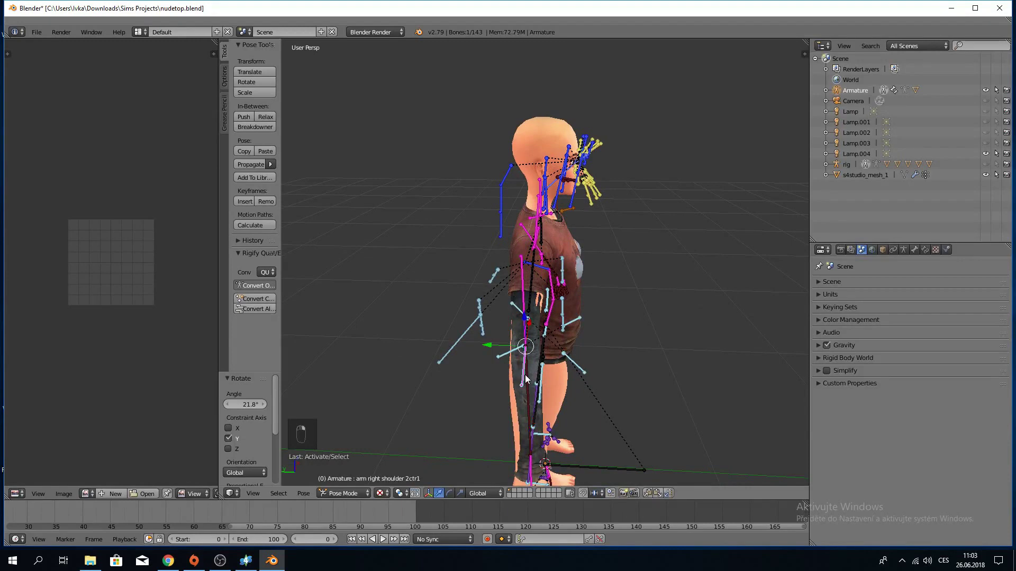
{"action": "key", "text": "r"}
{"action": "key", "text": "z"}
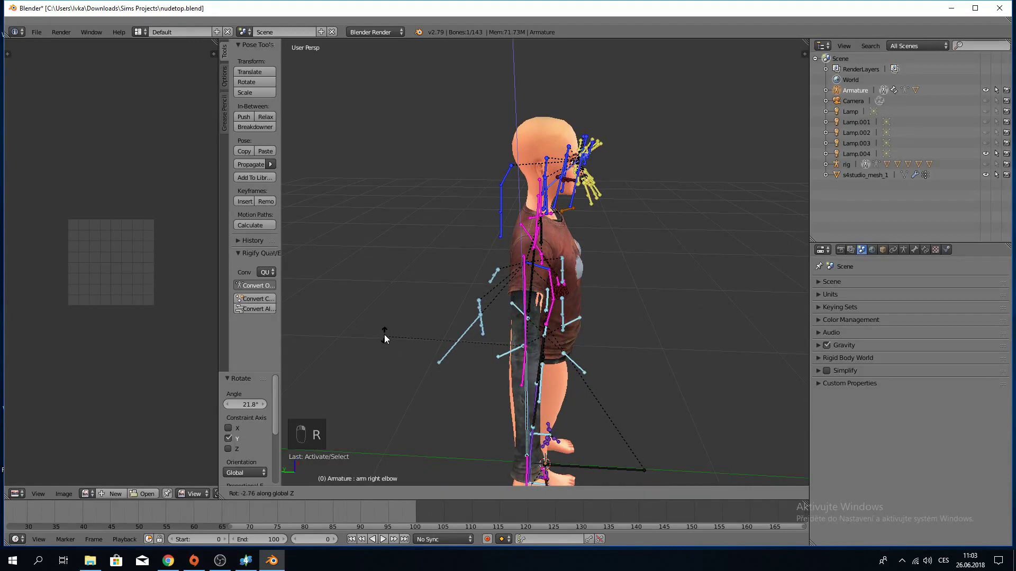
{"action": "left_click", "coordinate": [385, 329]}
Rotate the arm right wrist bone about 17.8° around the global Z axis.
{"action": "middle_click_drag", "start_coordinate": [407, 341], "coordinate": [423, 318]}
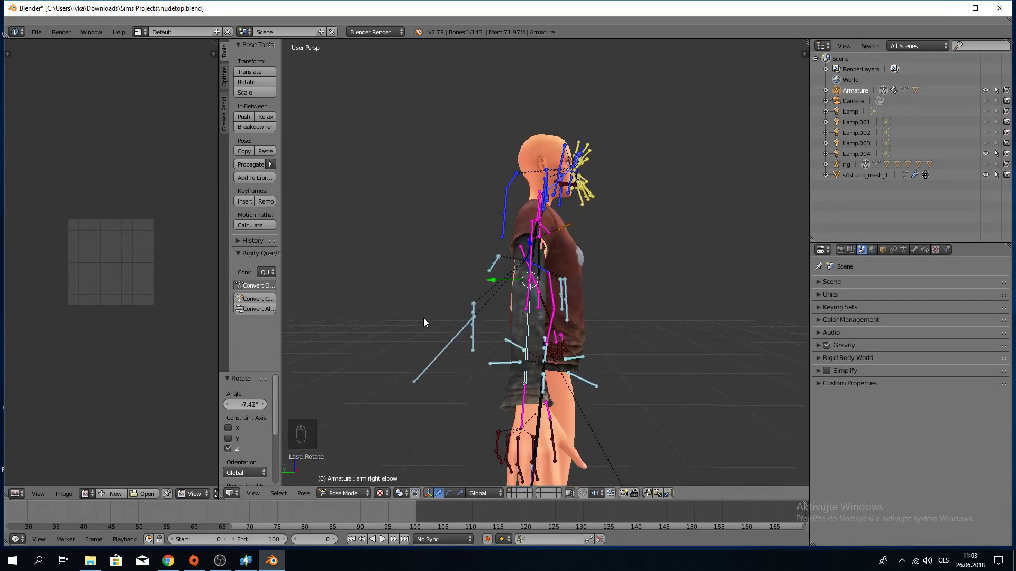
{"action": "right_click", "coordinate": [514, 395]}
{"action": "right_click", "coordinate": [521, 401]}
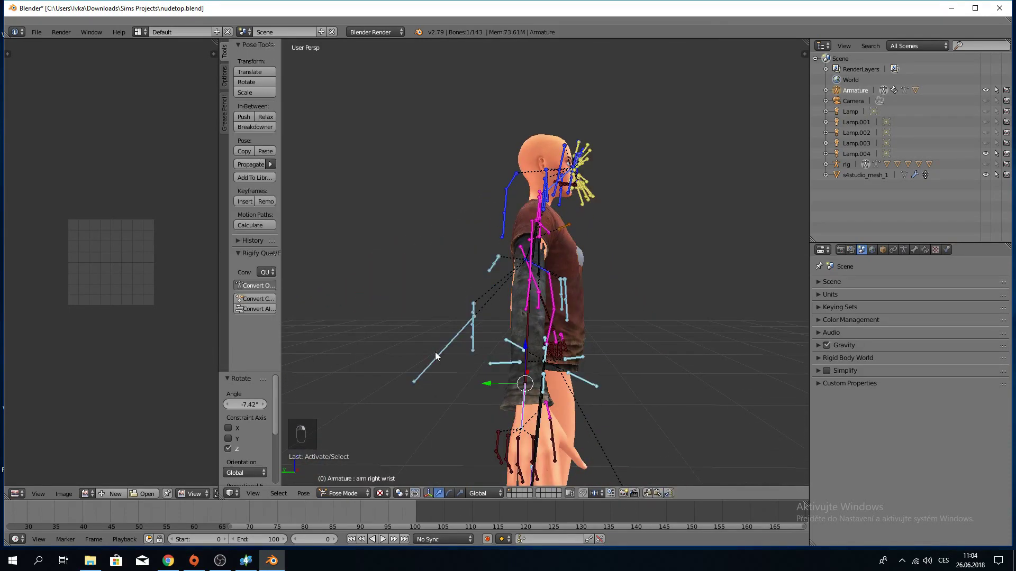
{"action": "key", "text": "r"}
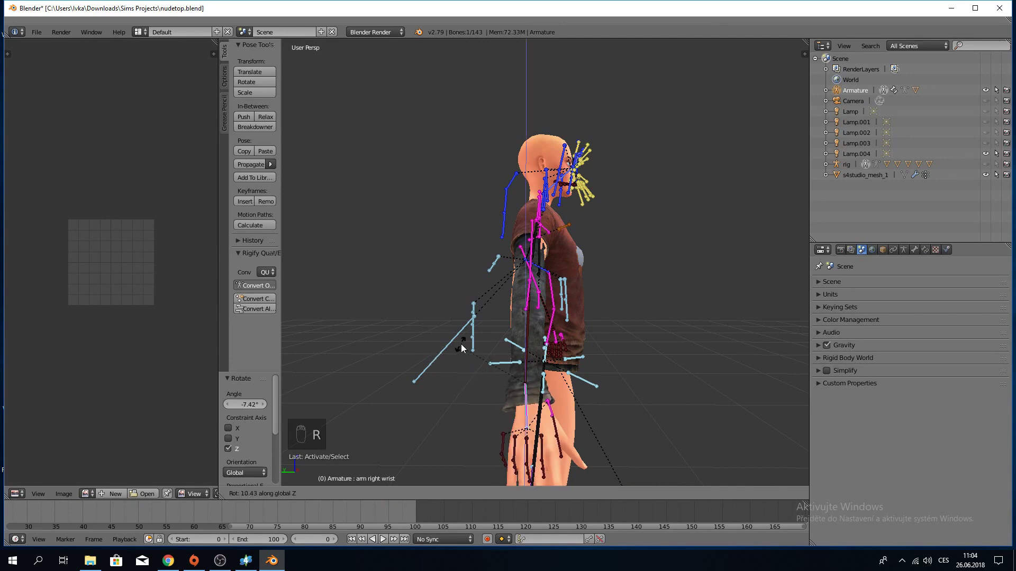
{"action": "left_click", "coordinate": [468, 339]}
{"action": "middle_click_drag", "start_coordinate": [476, 342], "coordinate": [406, 315]}
{"action": "right_click", "coordinate": [399, 307]}
{"action": "key", "text": "r"}
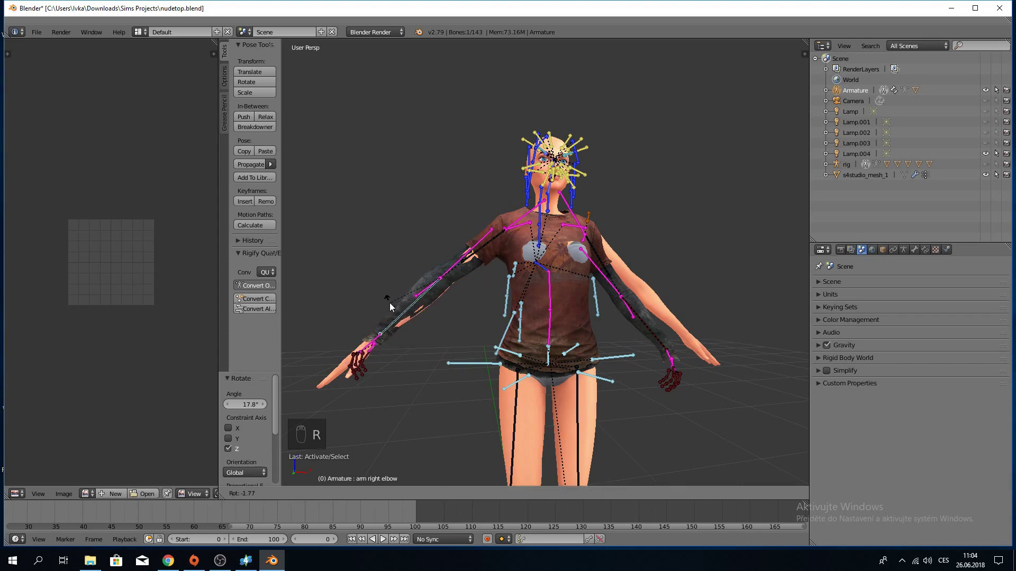
{"action": "right_click", "coordinate": [389, 303]}
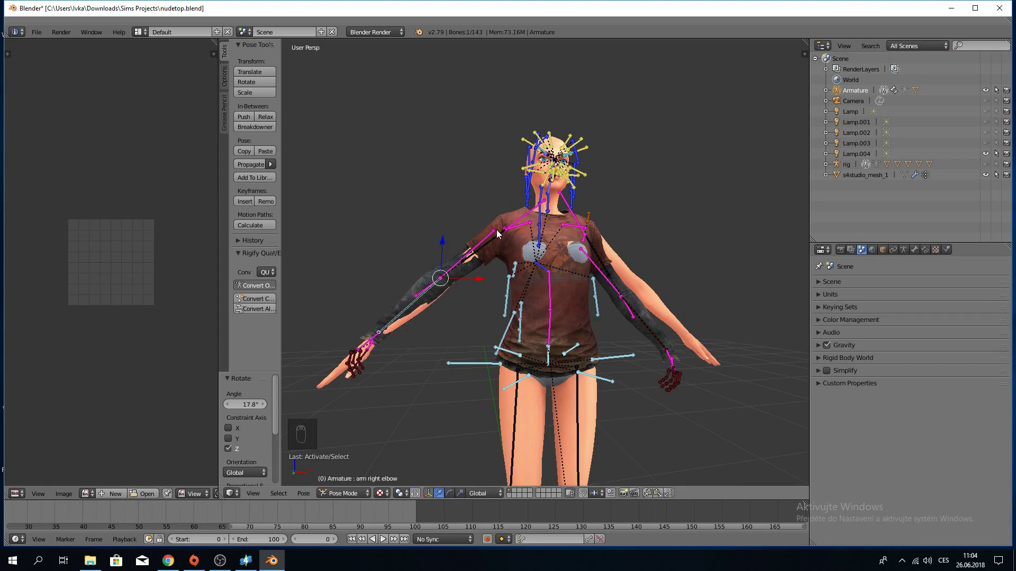
Rotate the arm right shoulder 1 bone about -1.43° around the global Y axis.
{"action": "right_click", "coordinate": [513, 231]}
{"action": "key", "text": "r"}
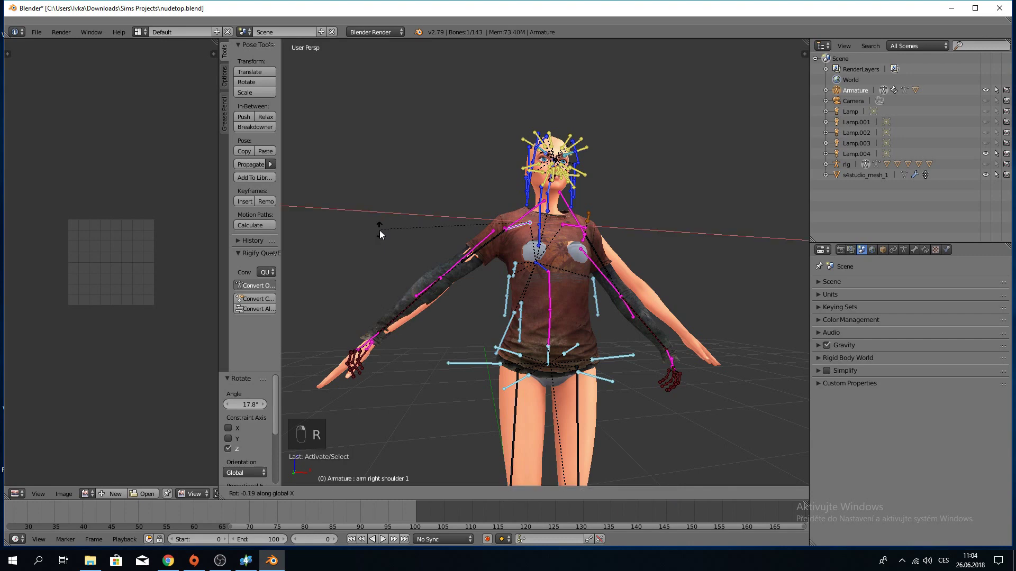
{"action": "right_click", "coordinate": [380, 231]}
{"action": "key", "text": "r"}
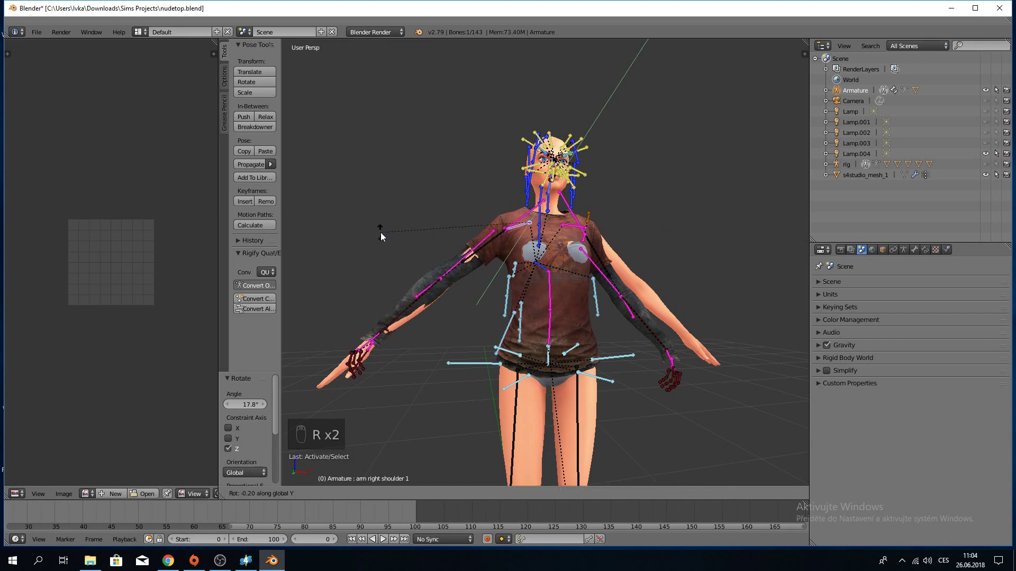
{"action": "left_click", "coordinate": [381, 236]}
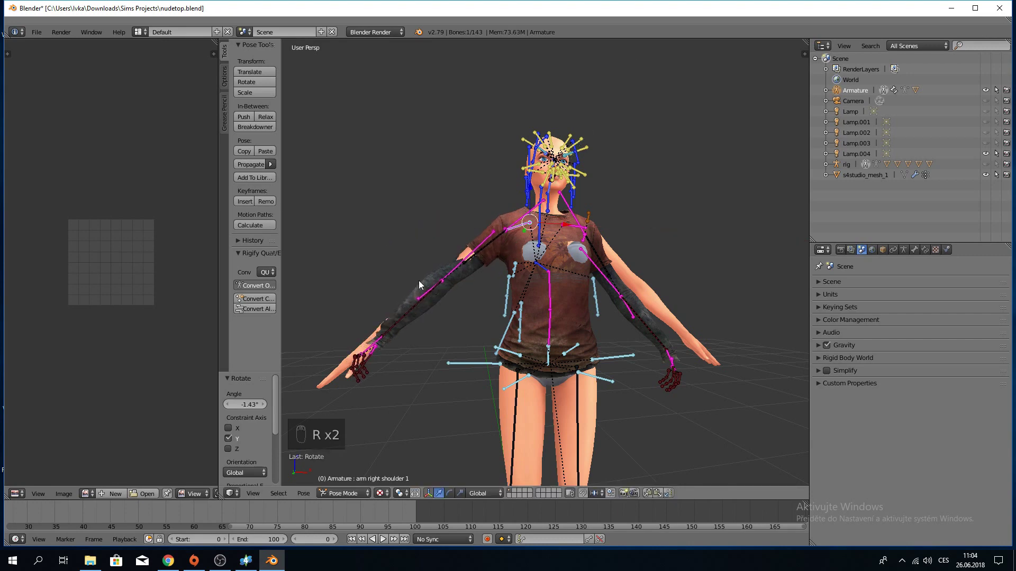
Rotate the arm right elbow bone about 1.9° around the global Y axis and check the sleeve fit with the armature temporarily hidden.
{"action": "right_click", "coordinate": [428, 294]}
{"action": "key", "text": "r"}
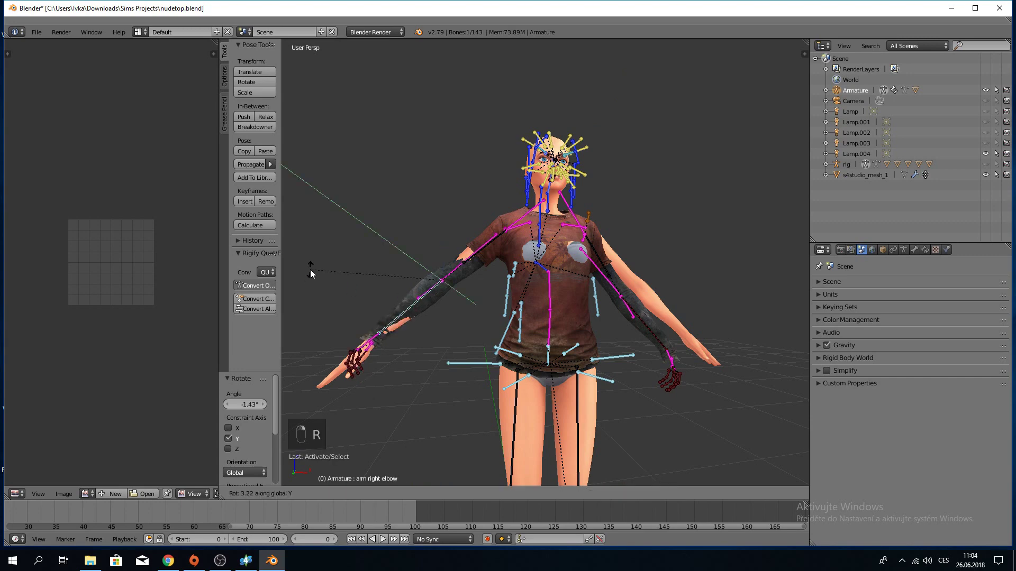
{"action": "left_click", "coordinate": [312, 272]}
{"action": "middle_click_drag", "start_coordinate": [312, 271], "coordinate": [492, 296]}
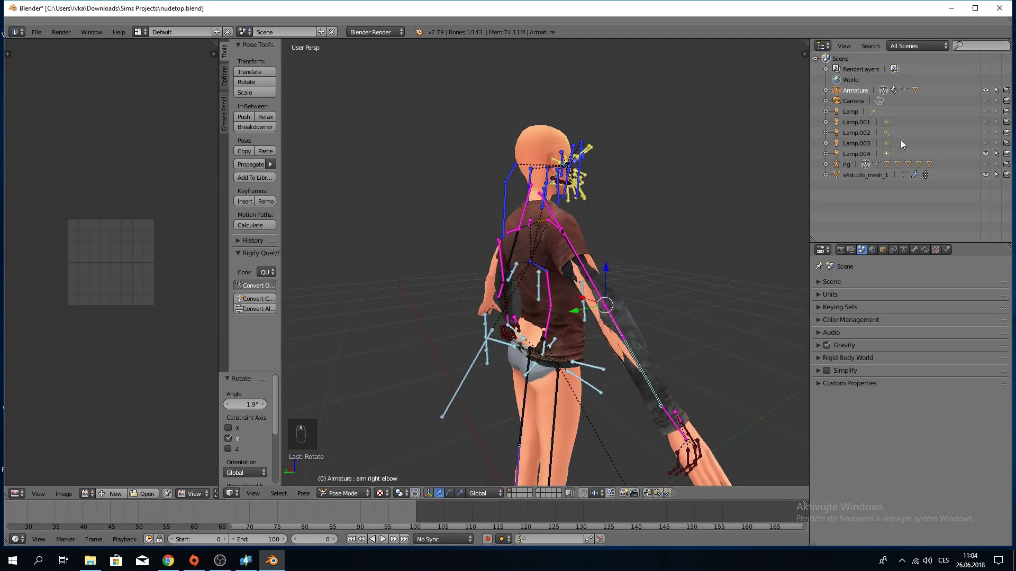
{"action": "left_click", "coordinate": [984, 91]}
{"action": "middle_click_drag", "start_coordinate": [505, 260], "coordinate": [347, 267]}
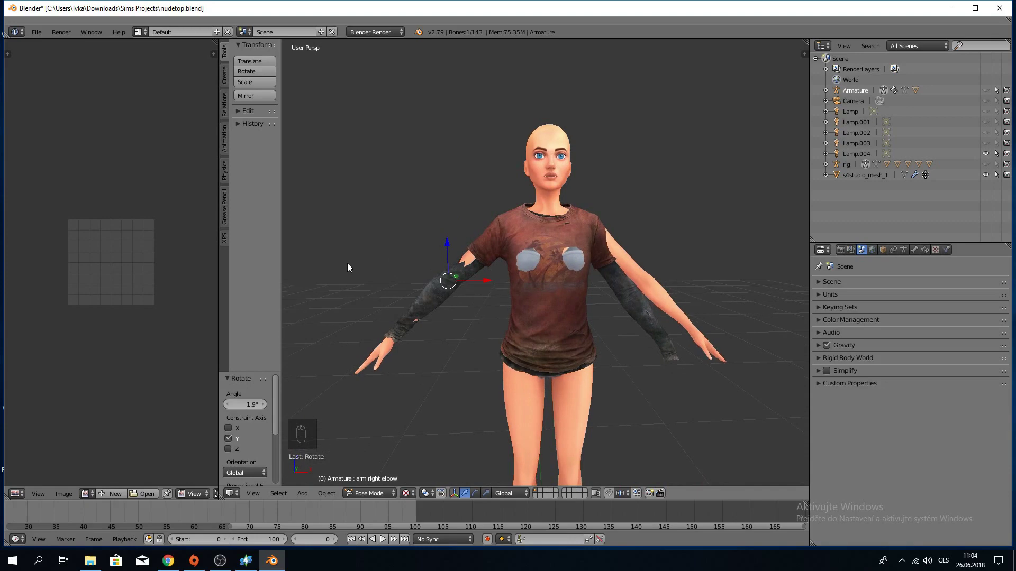
{"action": "left_click", "coordinate": [985, 90]}
Rotate the arm left shoulder 2 bone about -14.4° around the global Y axis to raise the sleeve onto the body's arm.
{"action": "right_click", "coordinate": [606, 258]}
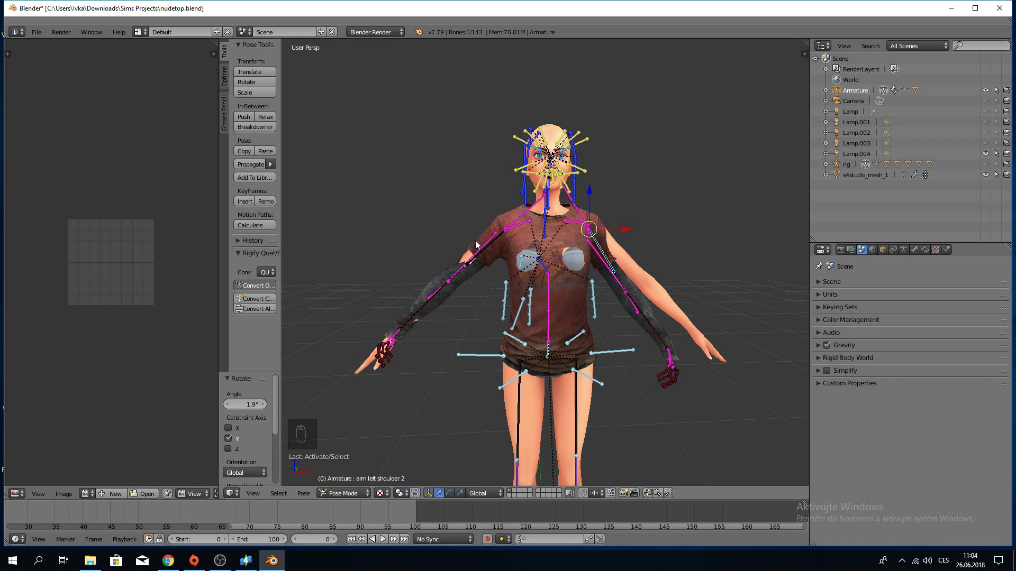
{"action": "key", "text": "r"}
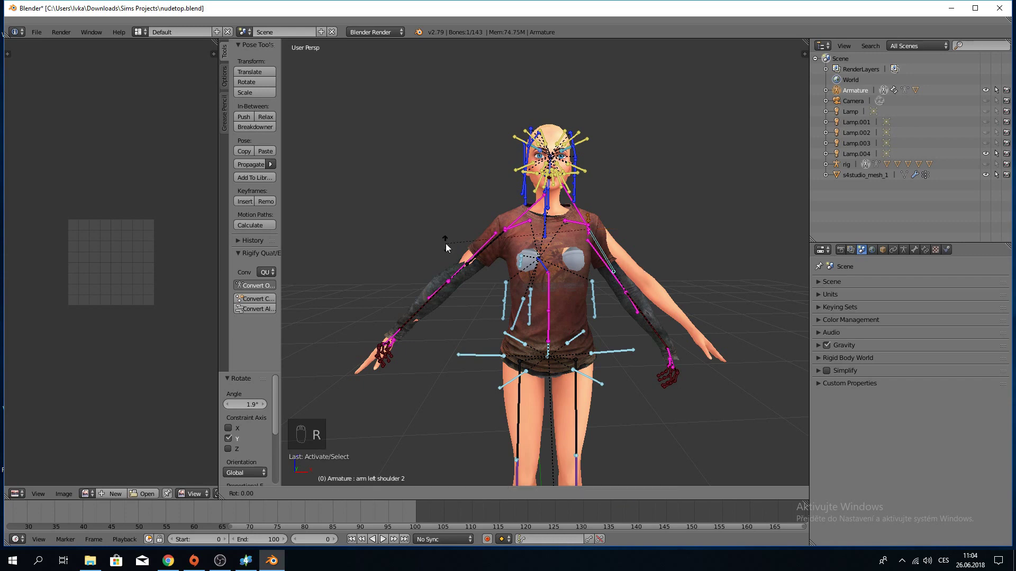
{"action": "key", "text": "x"}
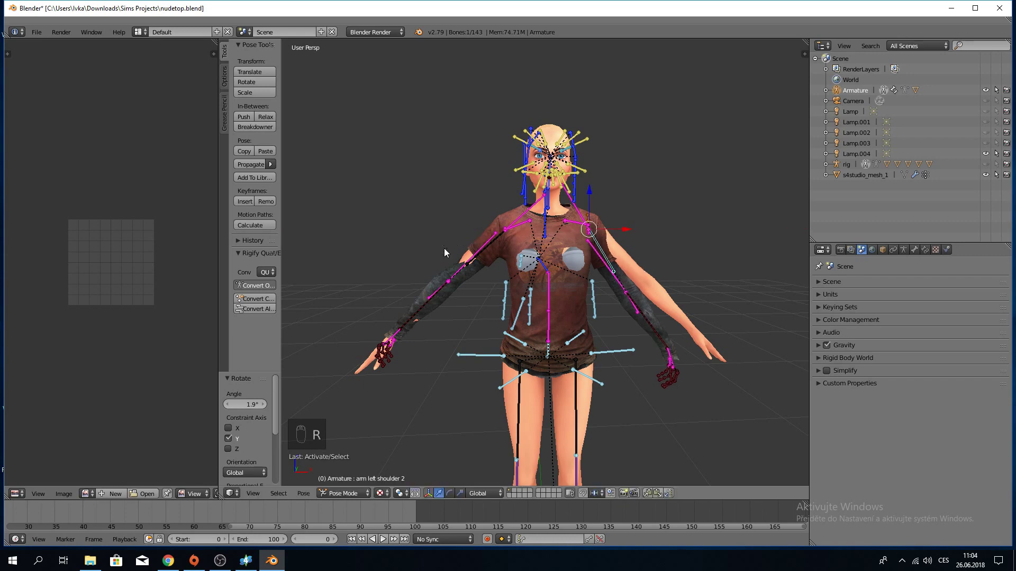
{"action": "key", "text": "r"}
{"action": "key", "text": "y"}
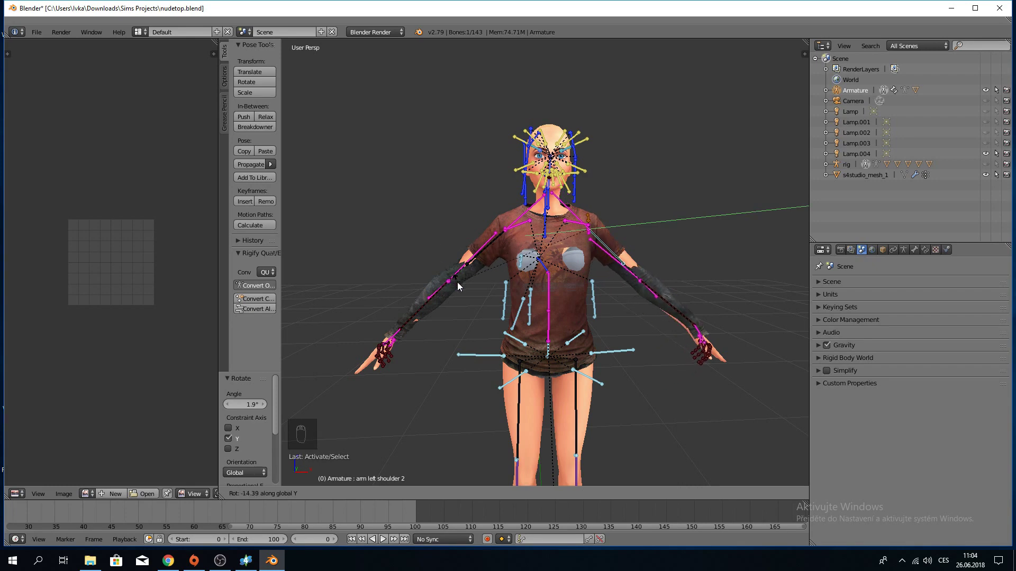
{"action": "left_click", "coordinate": [457, 282]}
Rotate the arm left shoulder 2 bone about 2.09° around the global Z axis, judging the alignment from the side.
{"action": "middle_click_drag", "start_coordinate": [564, 275], "coordinate": [440, 319]}
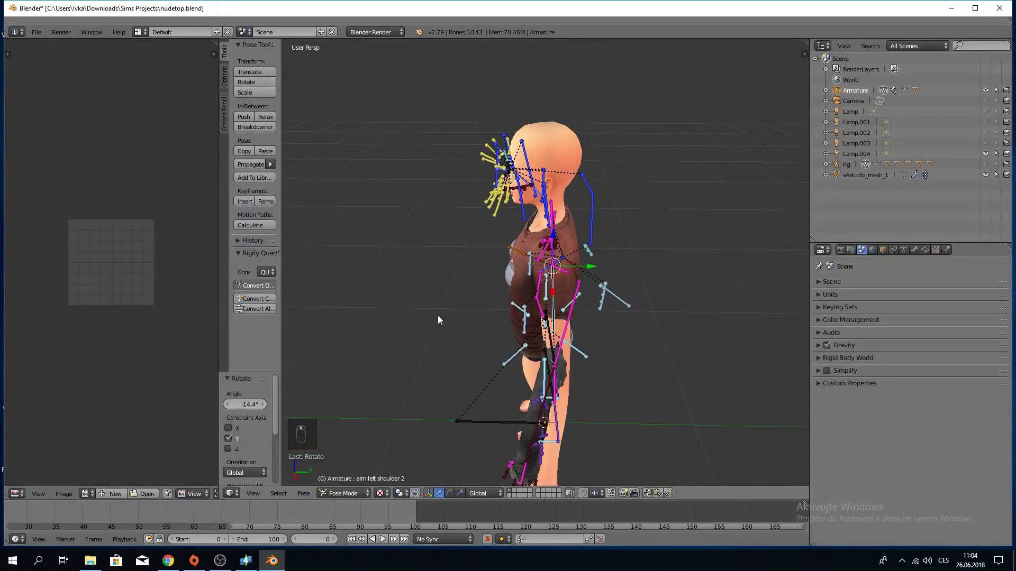
{"action": "key", "text": "r"}
{"action": "key", "text": "z"}
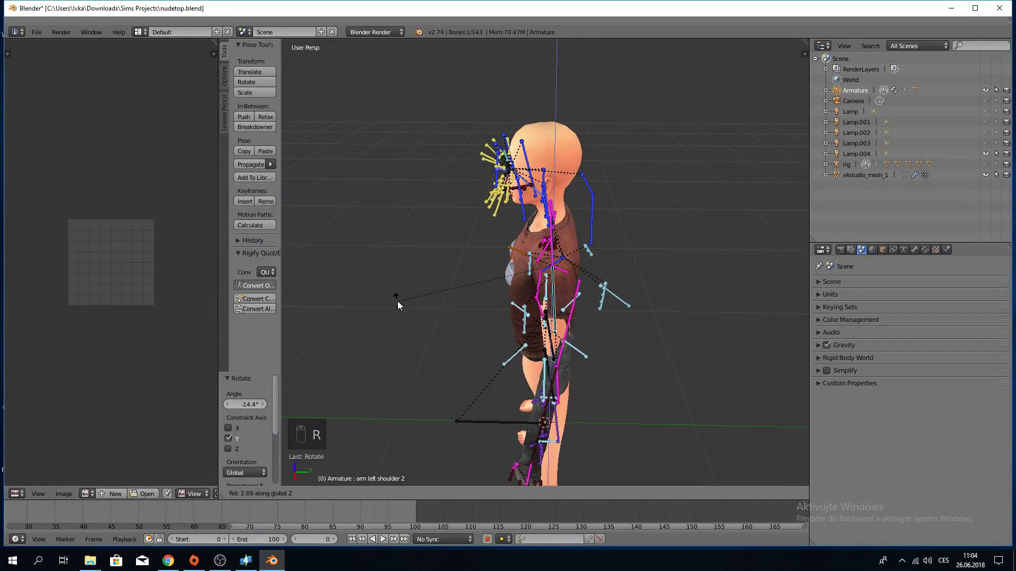
{"action": "left_click", "coordinate": [398, 300]}
Rotate the arm left elbow bone about 6.73° around the global Z axis.
{"action": "middle_click_drag", "start_coordinate": [398, 301], "coordinate": [658, 334]}
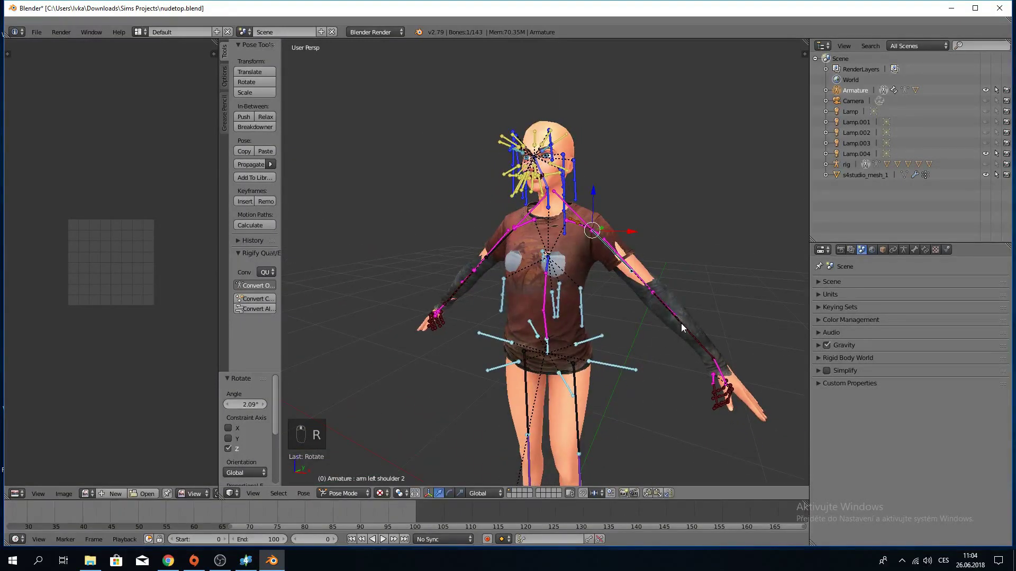
{"action": "right_click", "coordinate": [681, 325]}
{"action": "key", "text": "r"}
{"action": "key", "text": "z"}
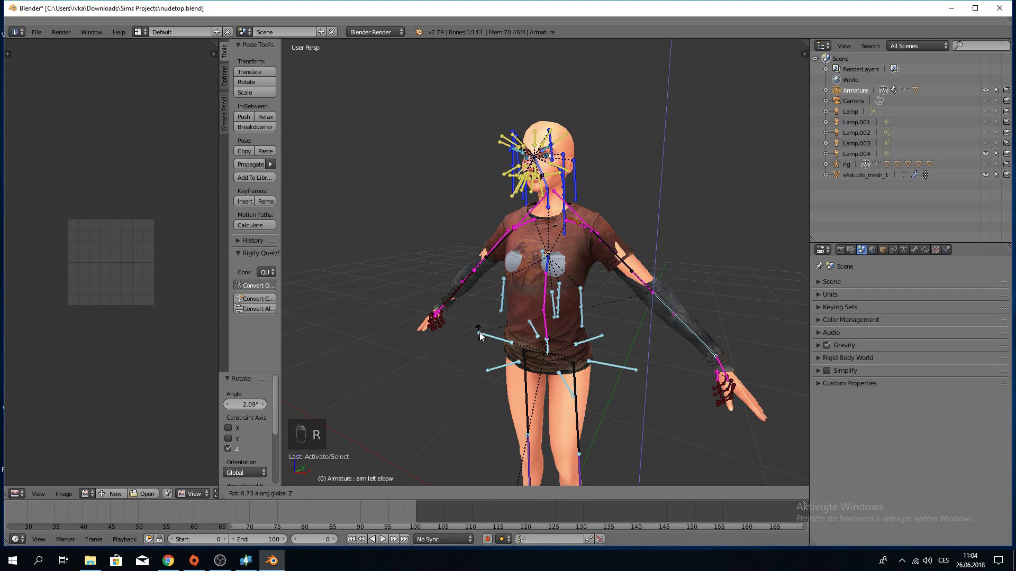
{"action": "left_click", "coordinate": [480, 336]}
Rotate the arm left elbow bone a further 8.79° or so around the global Z axis, judging the alignment from the side.
{"action": "middle_click_drag", "start_coordinate": [532, 306], "coordinate": [456, 334]}
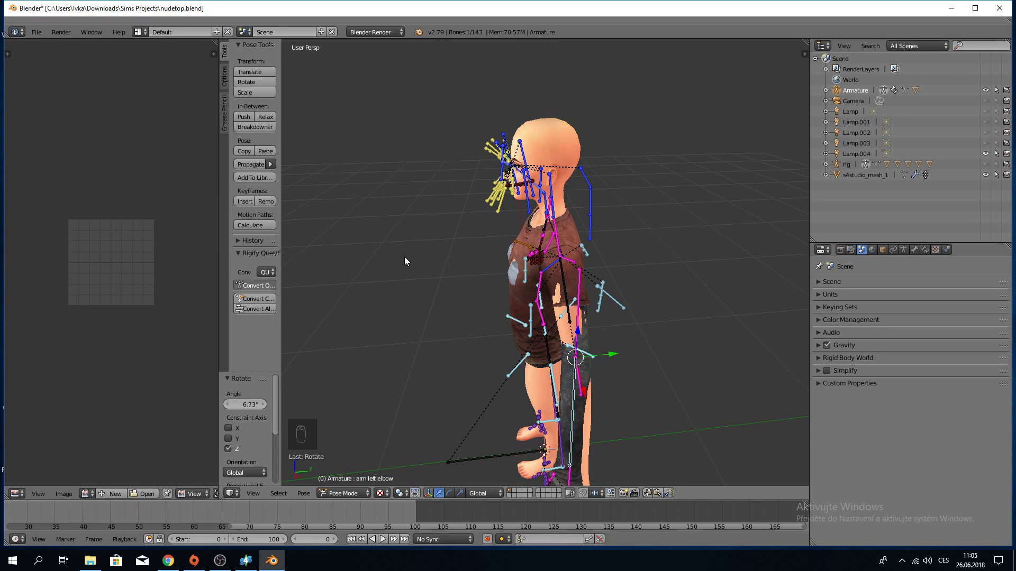
{"action": "scroll", "coordinate": [404, 256], "scroll_direction": "down", "scroll_amount": 6}
{"action": "scroll", "coordinate": [402, 256], "scroll_direction": "up", "scroll_amount": 6}
{"action": "middle_click_drag", "start_coordinate": [402, 256], "coordinate": [510, 268]}
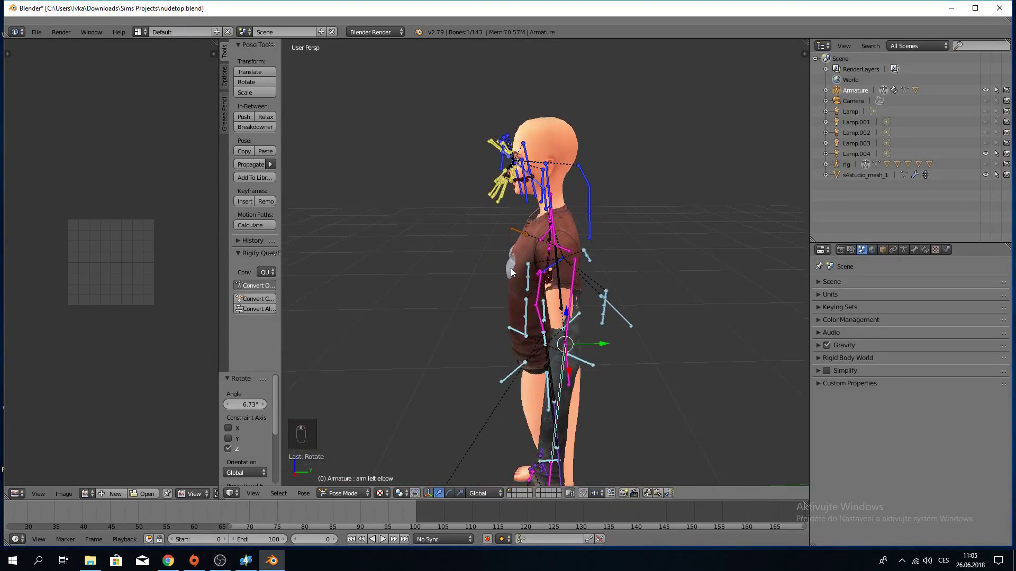
{"action": "key", "text": "r"}
{"action": "key", "text": "z"}
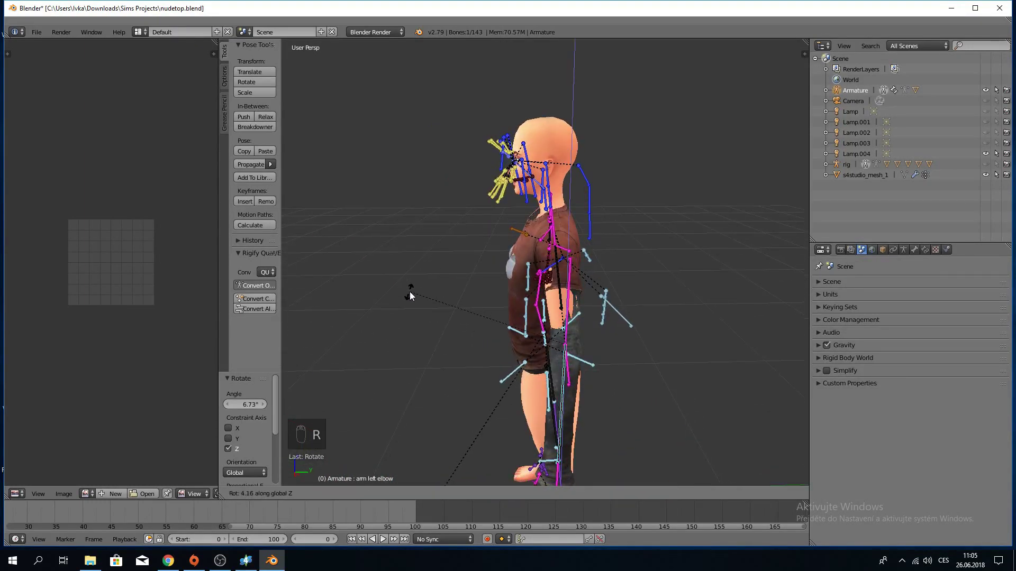
{"action": "left_click", "coordinate": [411, 305]}
{"action": "middle_click_drag", "start_coordinate": [411, 305], "coordinate": [504, 268]}
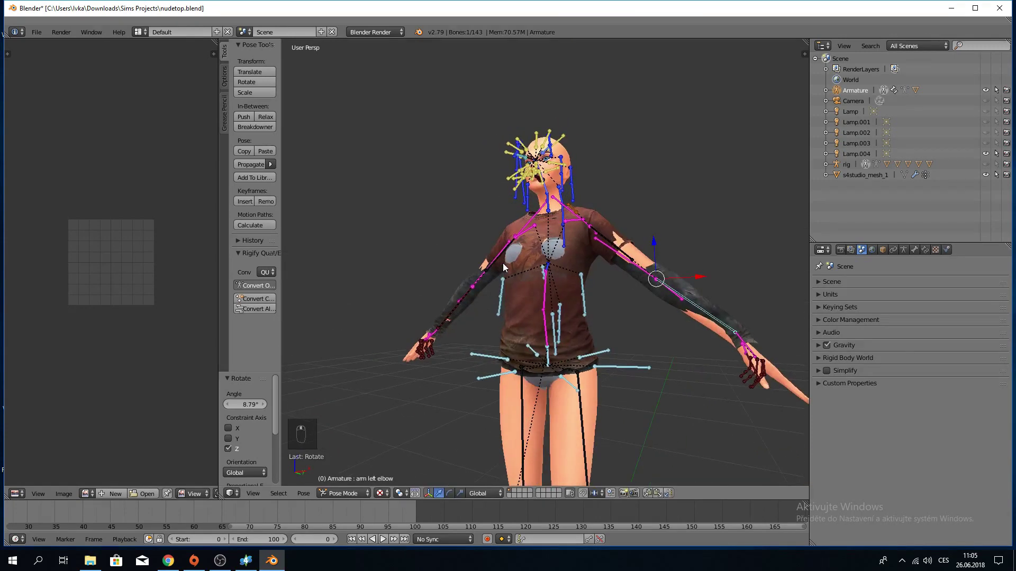
{"action": "right_click", "coordinate": [602, 242]}
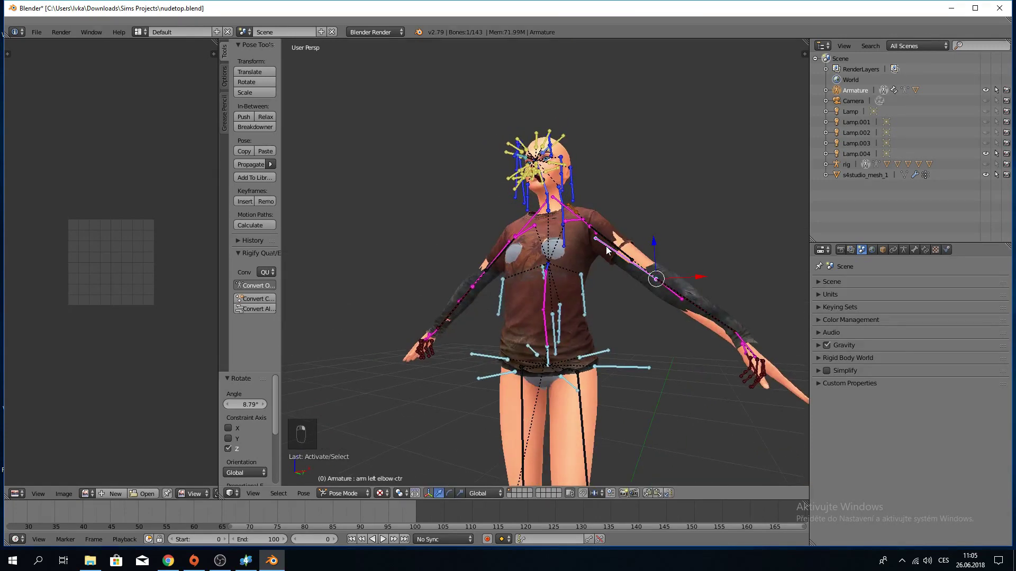
{"action": "right_click", "coordinate": [586, 227]}
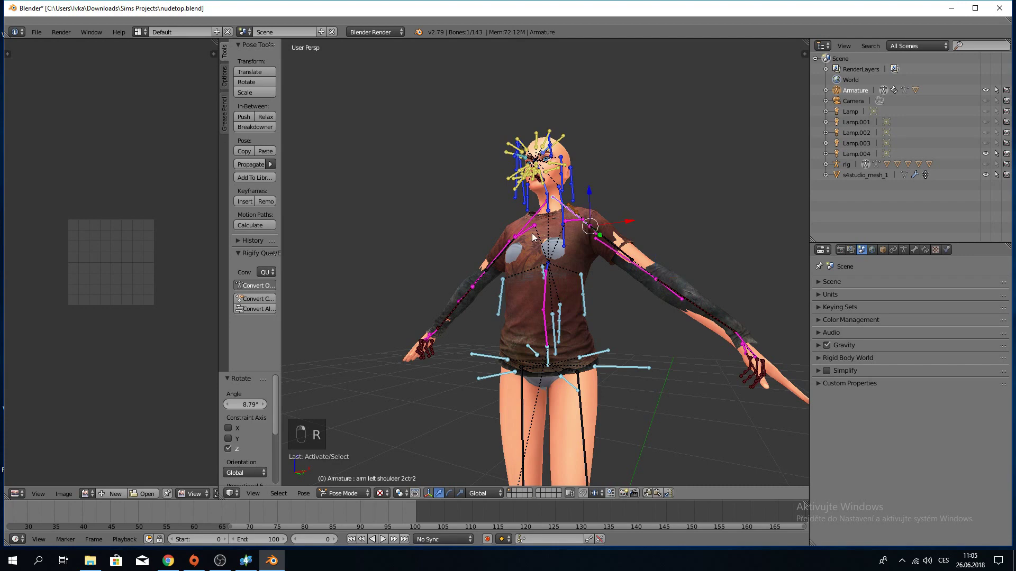
{"action": "right_click", "coordinate": [535, 236]}
{"action": "right_click", "coordinate": [576, 226]}
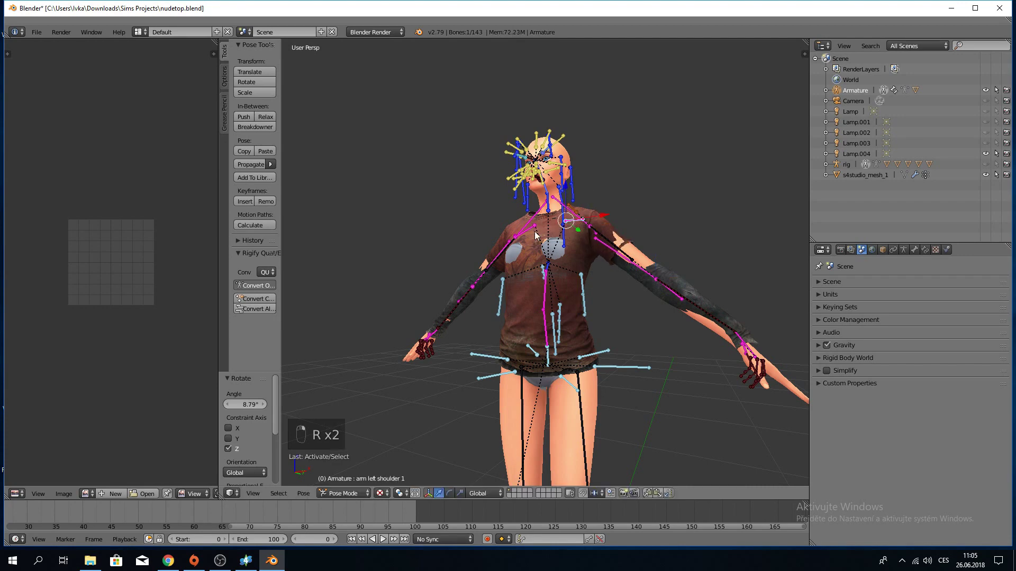
{"action": "key", "text": "r"}
{"action": "key", "text": "x"}
{"action": "right_click", "coordinate": [506, 243]}
Rotate the arm left elbow bone about 2.87° around the global Y axis.
{"action": "middle_click_drag", "start_coordinate": [506, 243], "coordinate": [623, 344]}
{"action": "right_click", "coordinate": [640, 305]}
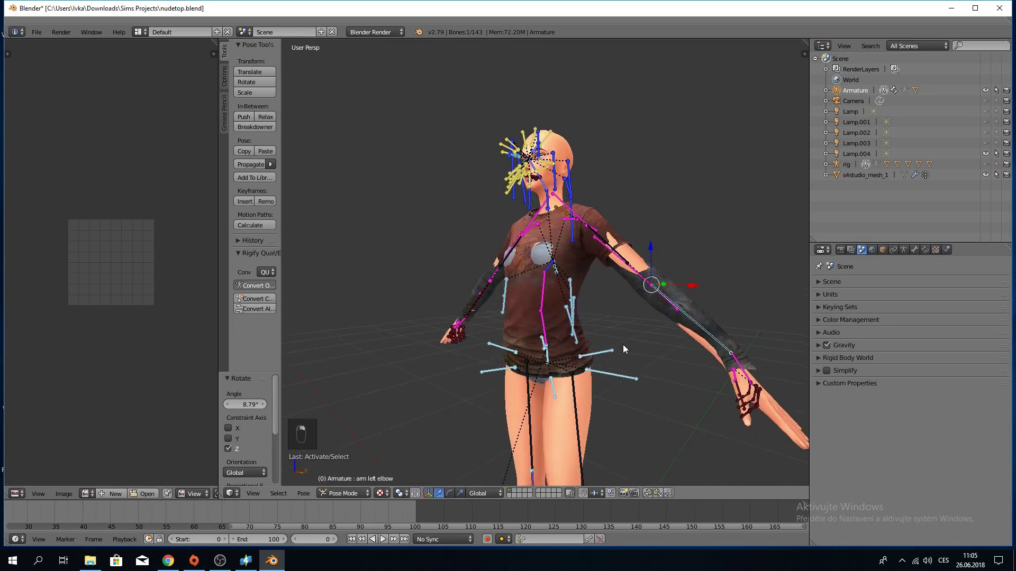
{"action": "key", "text": "r"}
{"action": "key", "text": "y"}
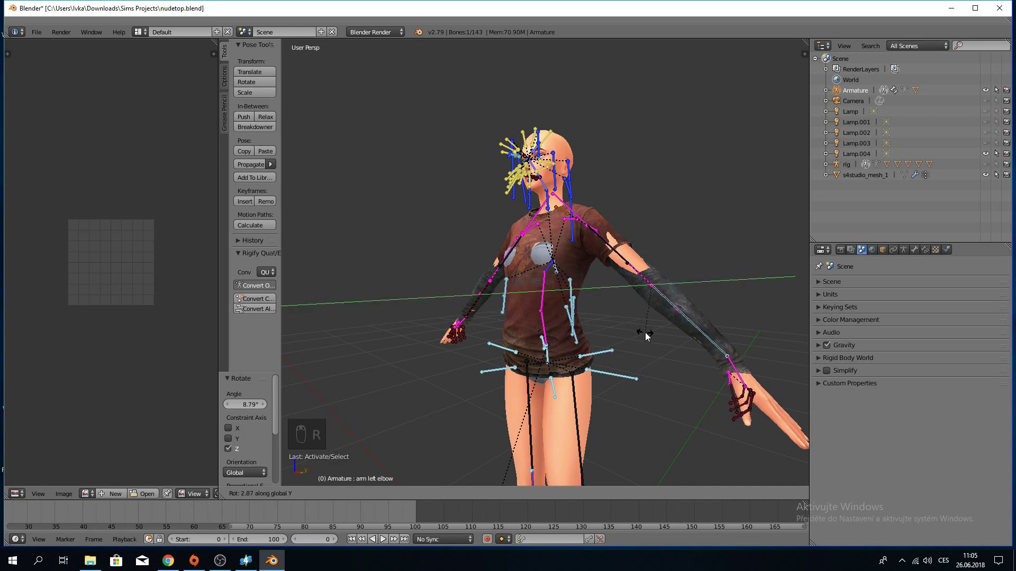
{"action": "left_click", "coordinate": [645, 333]}
Rotate the arm left wrist bone about -8.97° around the global Y axis to follow the body's hand.
{"action": "middle_click_drag", "start_coordinate": [645, 335], "coordinate": [575, 385]}
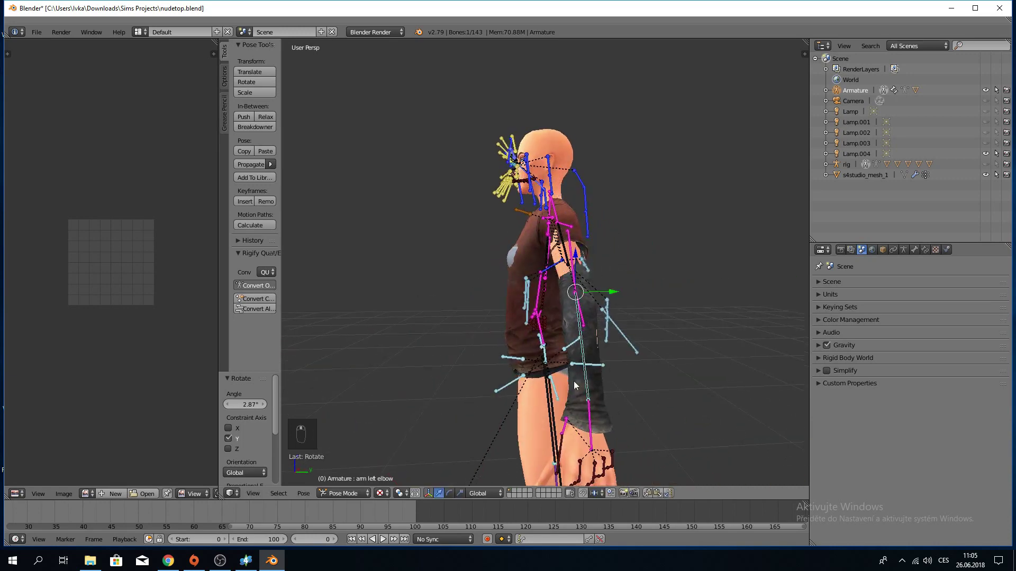
{"action": "right_click", "coordinate": [599, 421]}
{"action": "middle_click_drag", "start_coordinate": [599, 422], "coordinate": [607, 357]}
{"action": "key", "text": "r"}
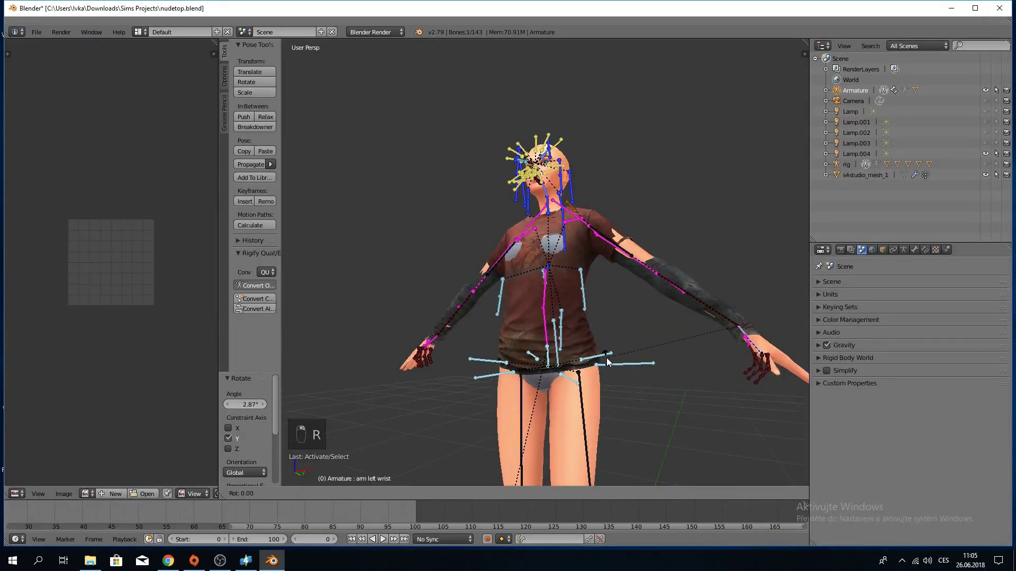
{"action": "key", "text": "r"}
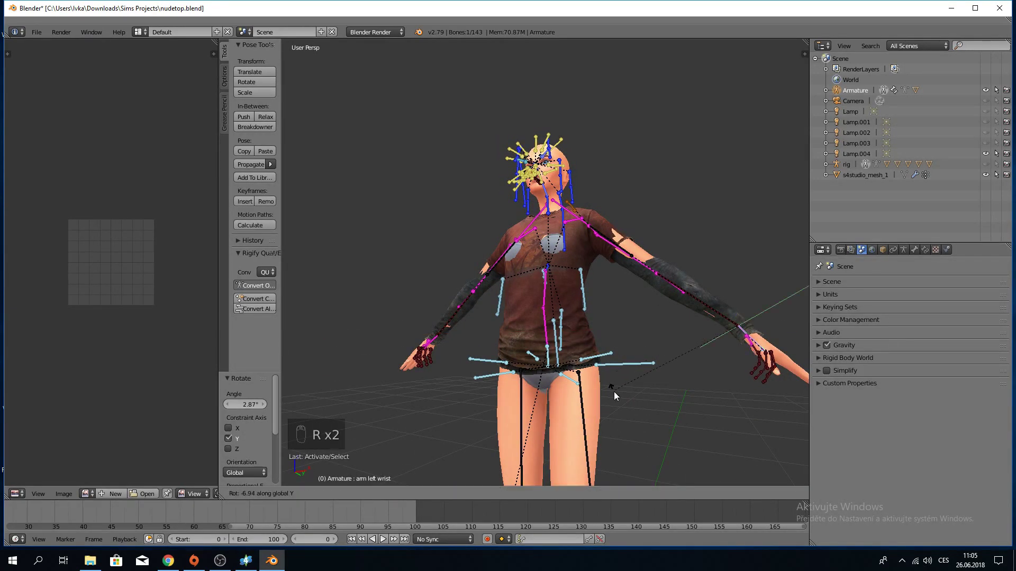
{"action": "middle_click_drag", "start_coordinate": [561, 414], "coordinate": [643, 363]}
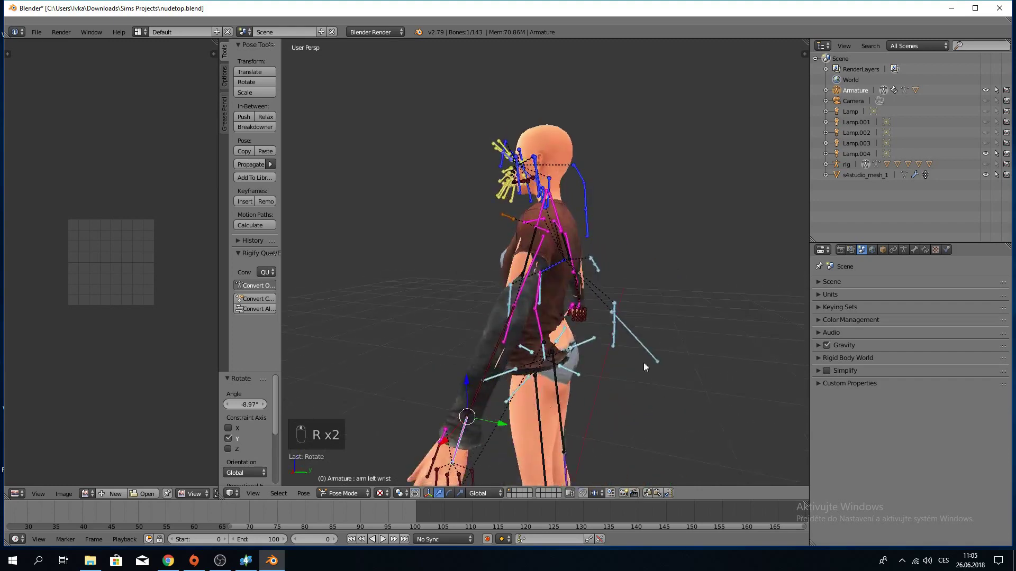
Hide the armature, check the shirt's fit from the front, and select the 24_shirt_1_0_0 mesh.
{"action": "left_click", "coordinate": [984, 90]}
{"action": "middle_click_drag", "start_coordinate": [339, 241], "coordinate": [633, 275]}
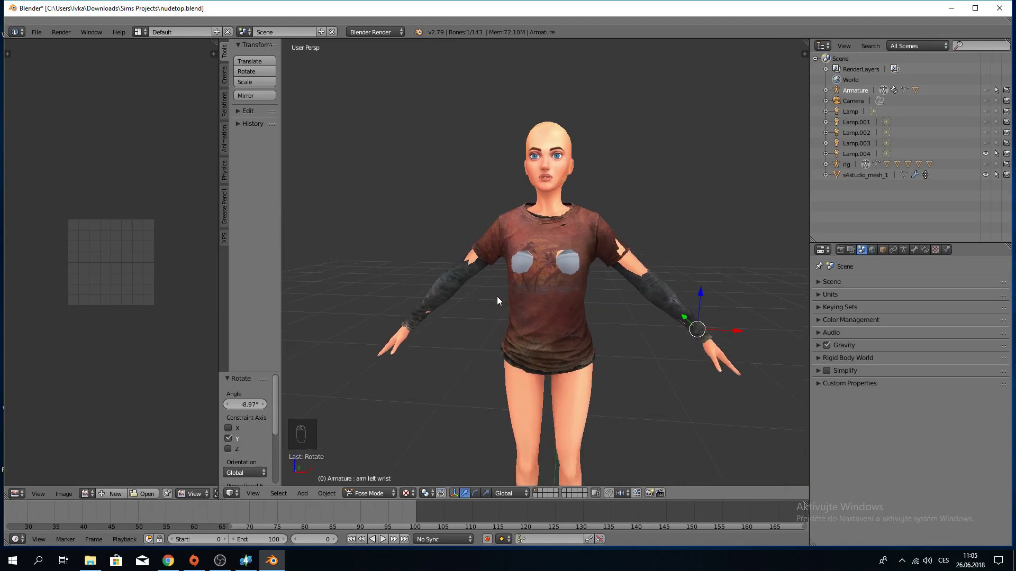
{"action": "right_click", "coordinate": [539, 277]}
{"action": "left_click", "coordinate": [986, 91]}
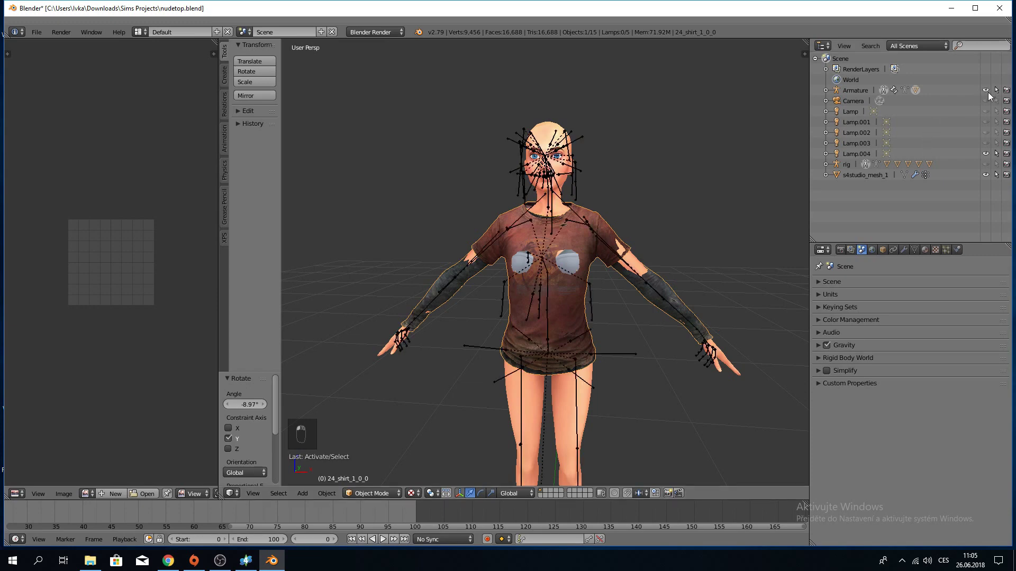
{"action": "left_click", "coordinate": [986, 91]}
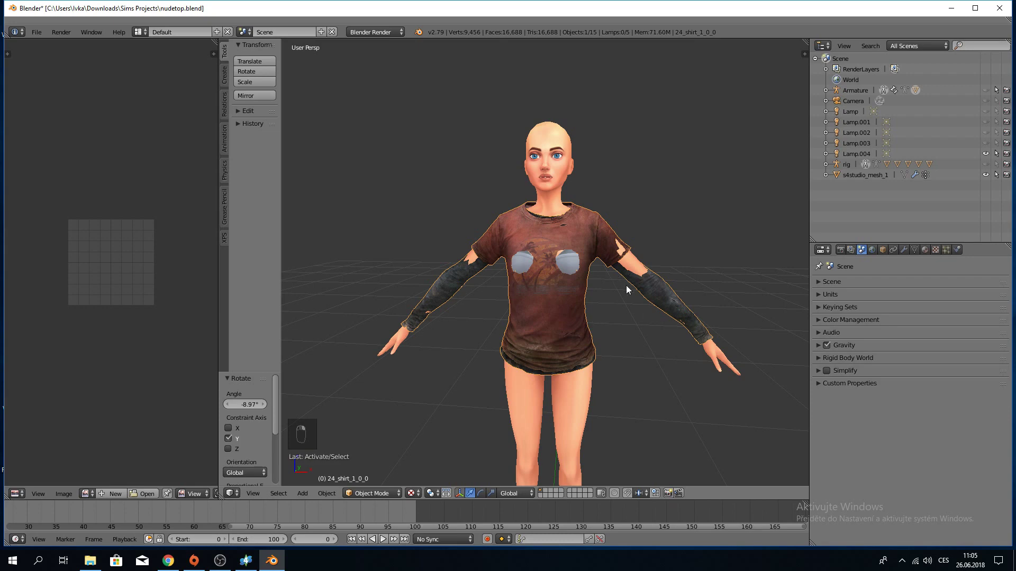
Compare the shirt's sleeve position in Edit Mode with its posed shape in Object Mode.
{"action": "left_click", "coordinate": [360, 494]}
{"action": "left_click", "coordinate": [364, 471]}
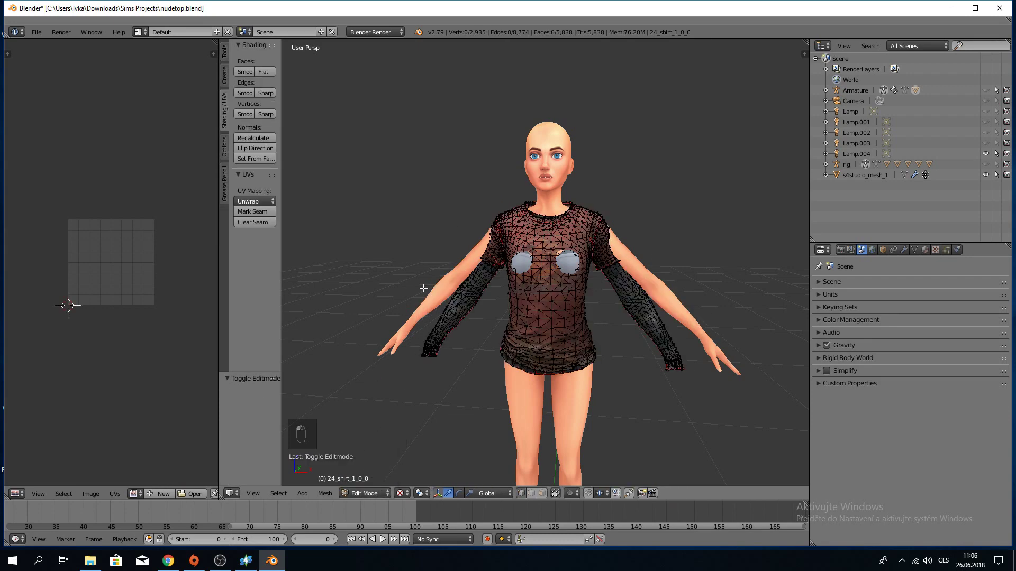
{"action": "left_click", "coordinate": [358, 493]}
{"action": "left_click", "coordinate": [360, 484]}
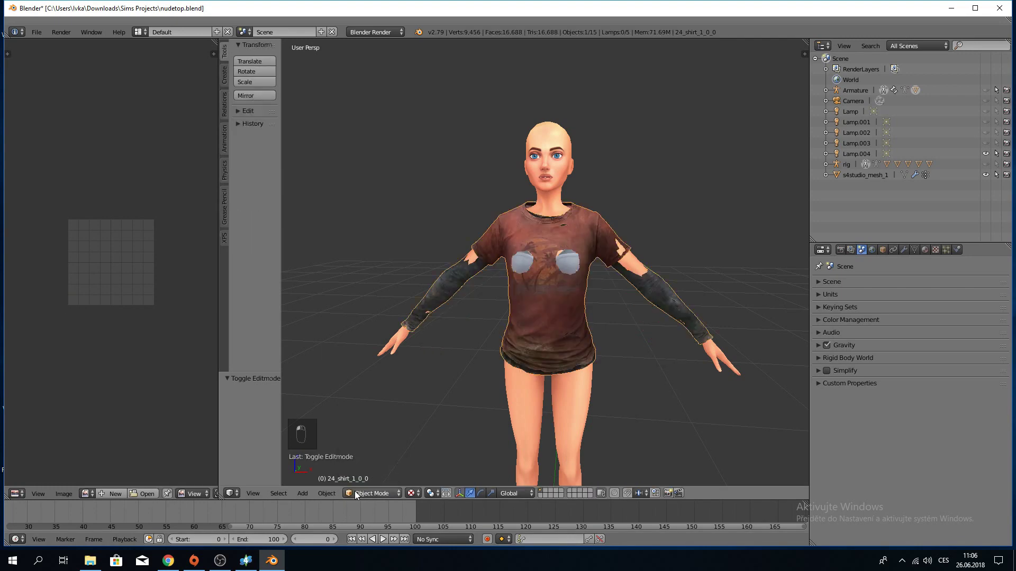
{"action": "left_click", "coordinate": [357, 495]}
{"action": "left_click", "coordinate": [370, 472]}
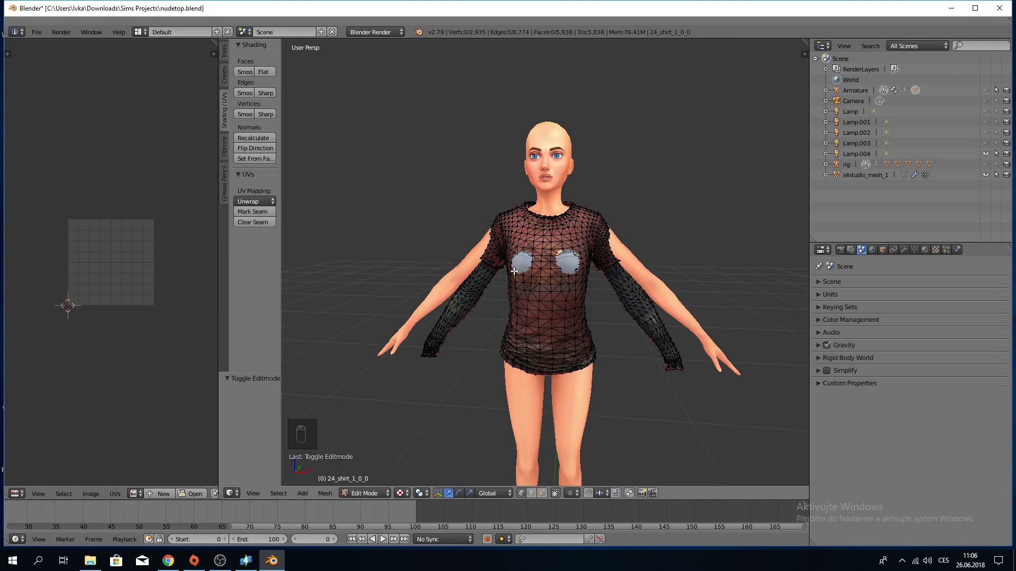
{"action": "left_click", "coordinate": [371, 494]}
{"action": "left_click", "coordinate": [380, 483]}
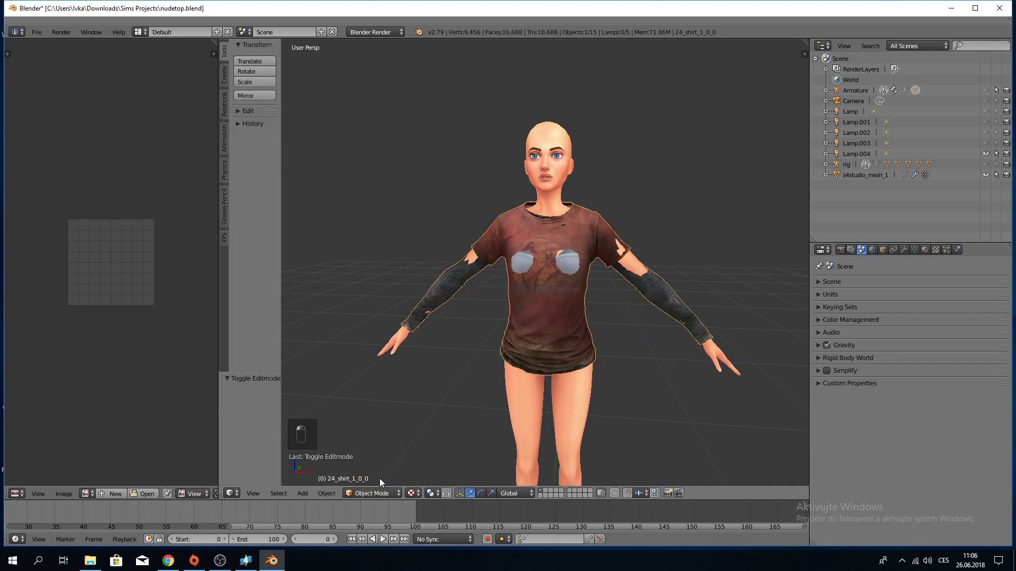
Unhide the armature and switch it from Pose Mode to Object Mode, leaving nothing selected.
{"action": "left_click", "coordinate": [986, 91]}
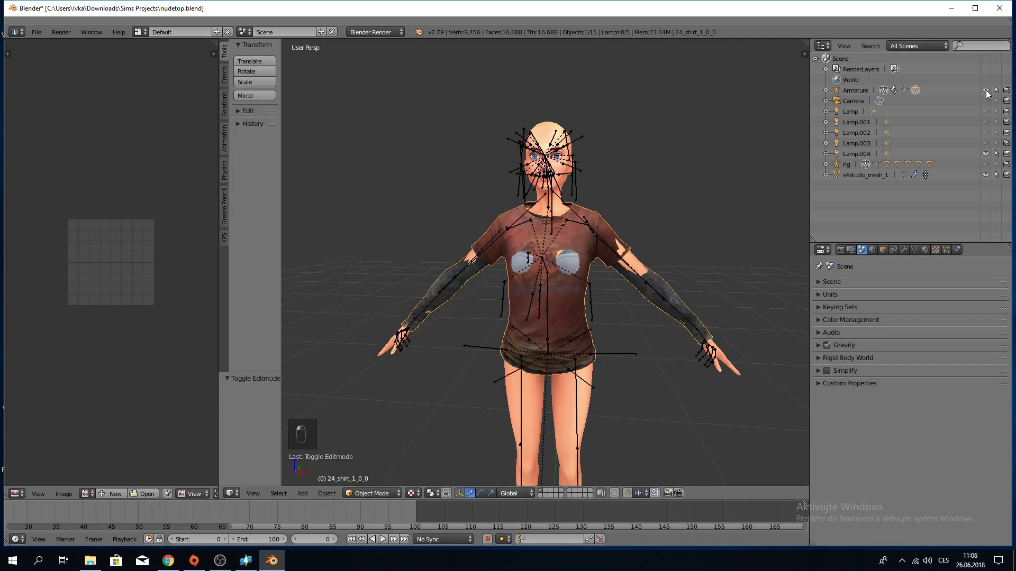
{"action": "right_click", "coordinate": [519, 139]}
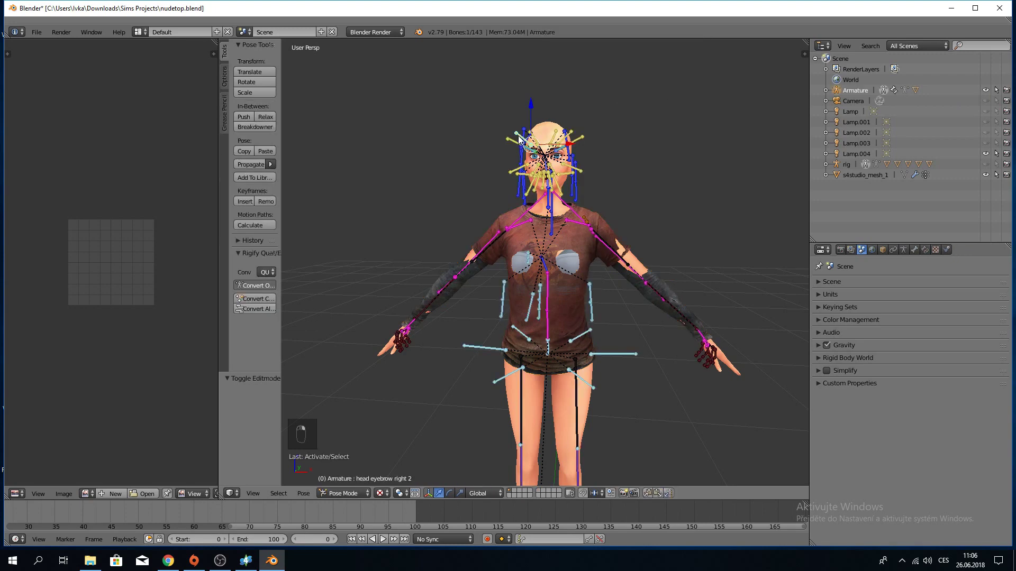
{"action": "left_click", "coordinate": [347, 493]}
{"action": "left_click", "coordinate": [348, 481]}
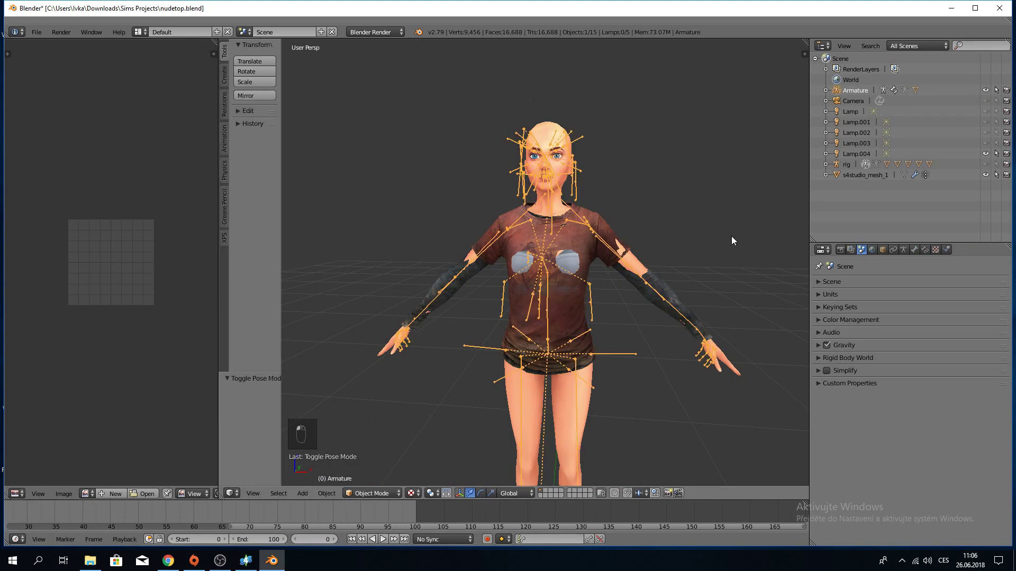
{"action": "key", "text": "a"}
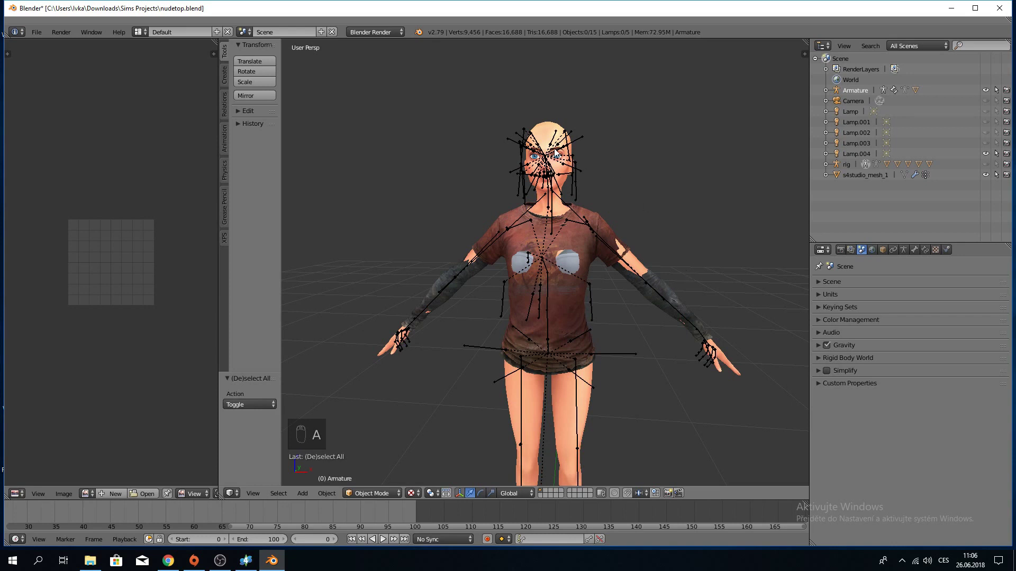
Select the armature together with the 24_shirt_1_0_0 mesh and bring up the Apply options for the selected objects.
{"action": "right_click", "coordinate": [517, 138]}
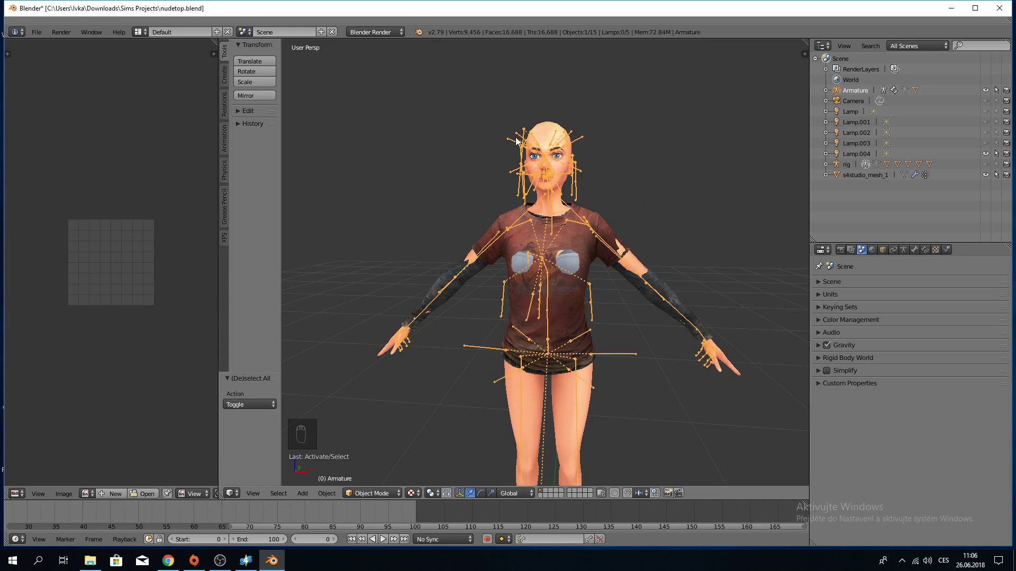
{"action": "right_click", "coordinate": [589, 248], "text": "shift"}
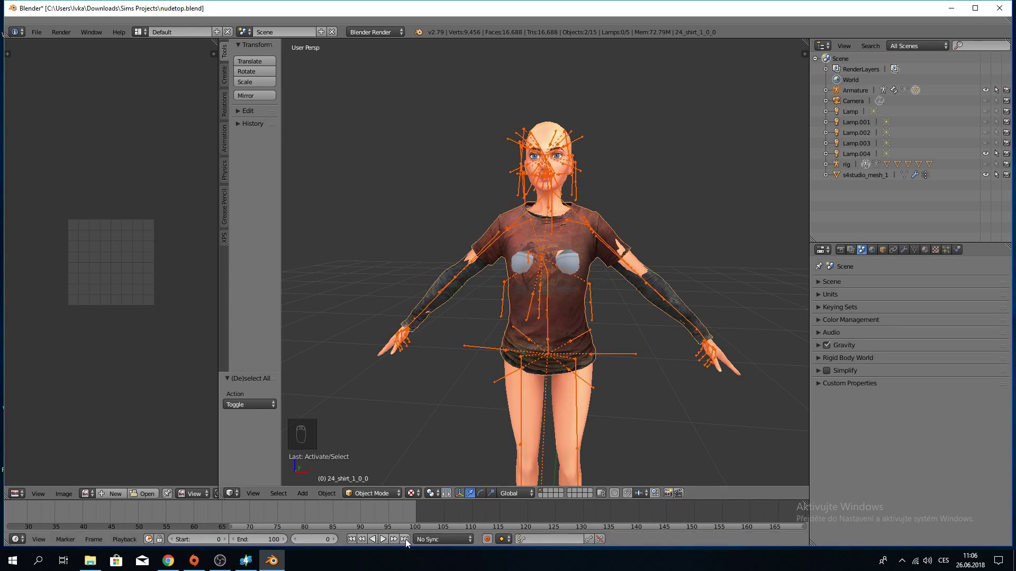
{"action": "left_click", "coordinate": [322, 493]}
{"action": "mouse_move", "coordinate": [357, 412]}
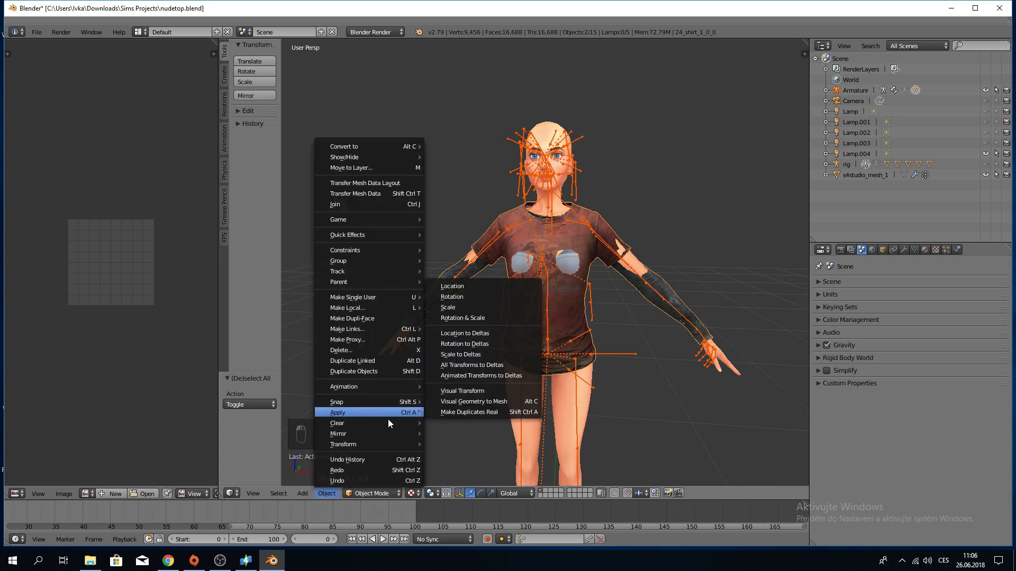
Apply rotation and scale, followed by location, to the selected shirt and its armature.
{"action": "left_click", "coordinate": [457, 319]}
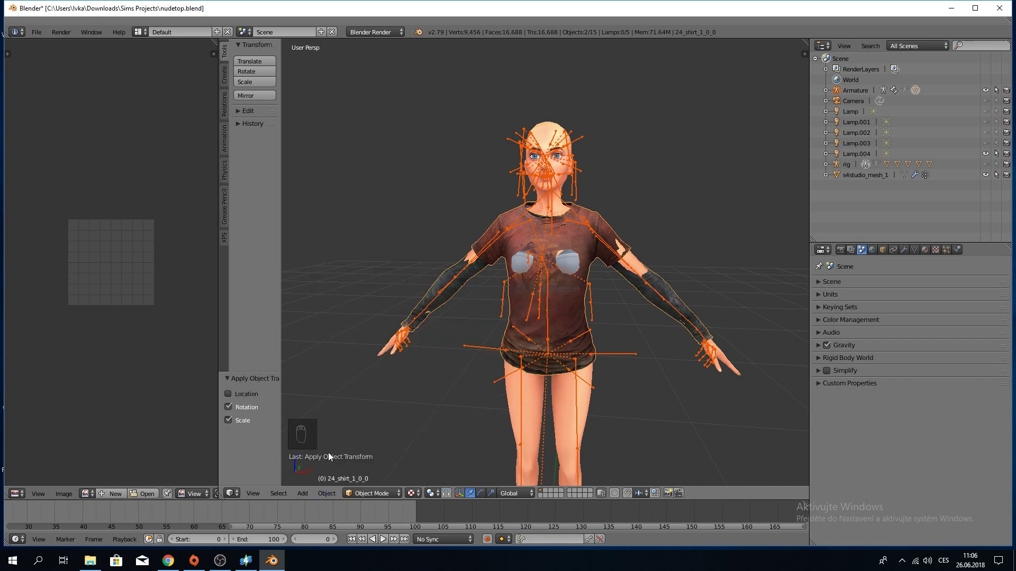
{"action": "left_click", "coordinate": [325, 493]}
{"action": "mouse_move", "coordinate": [359, 412]}
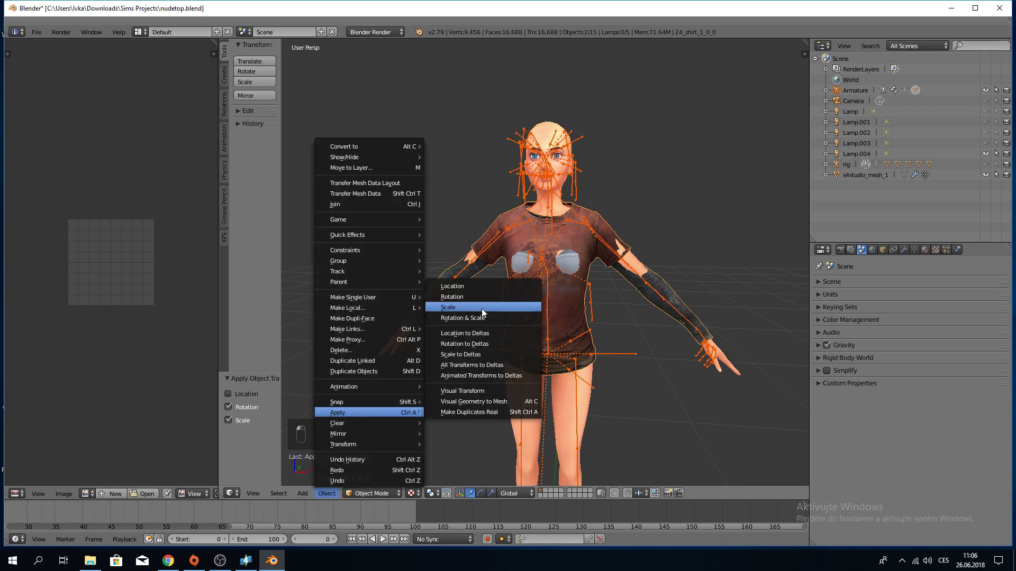
{"action": "left_click", "coordinate": [458, 290]}
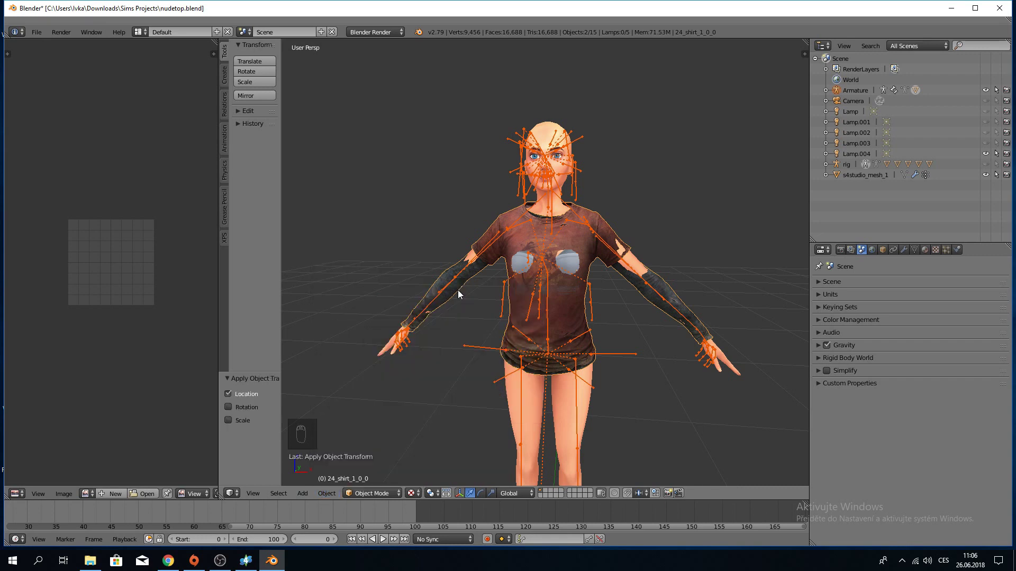
Select only the shirt mesh and apply its Armature modifier.
{"action": "key", "text": "a"}
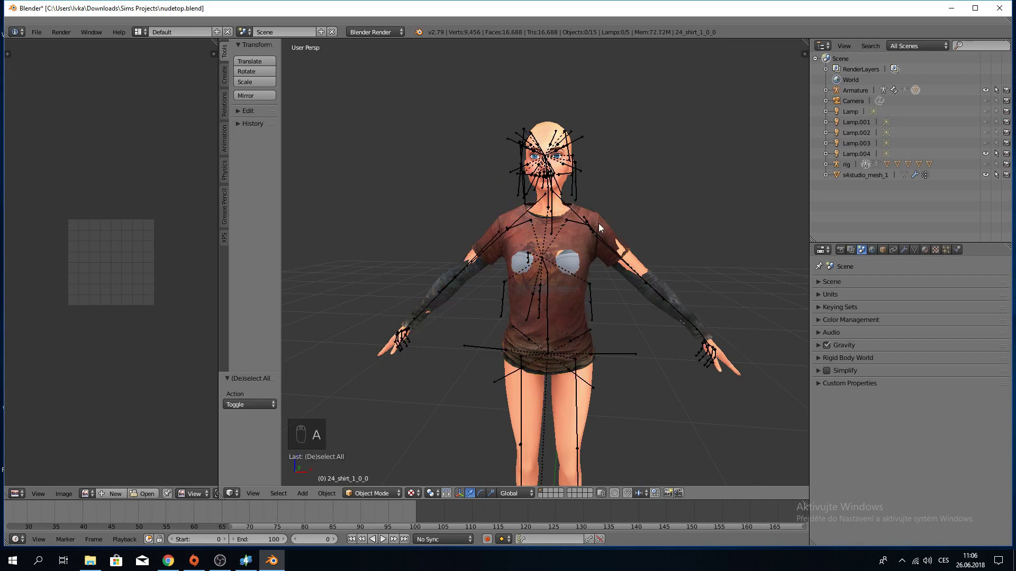
{"action": "right_click", "coordinate": [598, 224]}
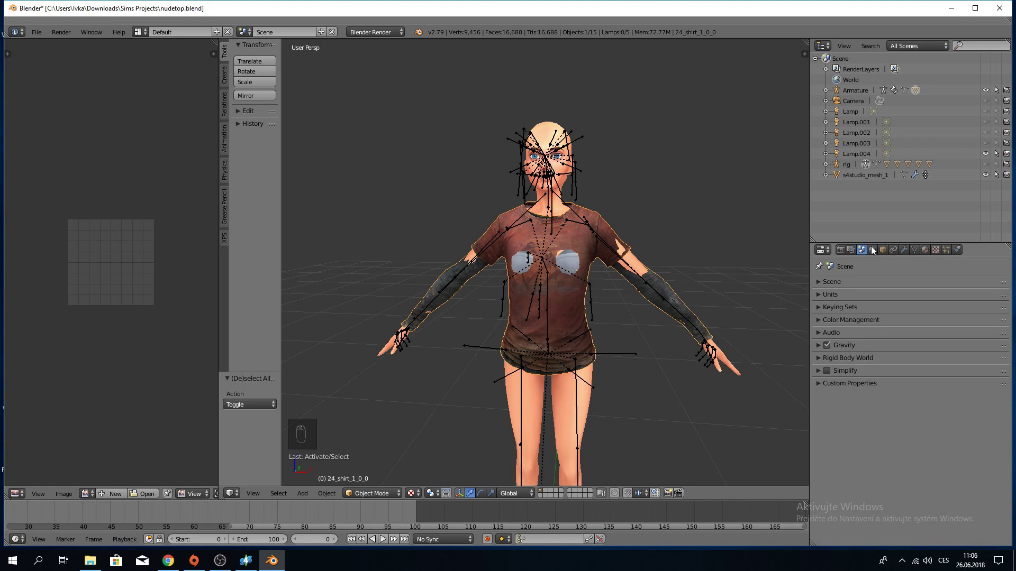
{"action": "left_click", "coordinate": [904, 250]}
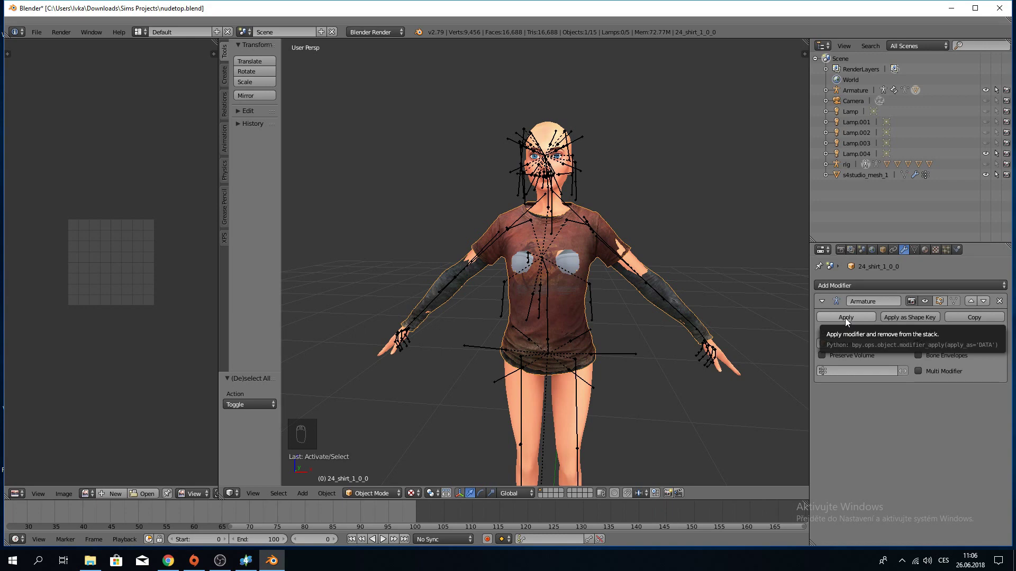
{"action": "mouse_move", "coordinate": [402, 230]}
{"action": "middle_mouse_down"}
{"action": "mouse_move", "coordinate": [567, 227]}
{"action": "mouse_move", "coordinate": [662, 249]}
{"action": "mouse_move", "coordinate": [558, 249]}
{"action": "mouse_move", "coordinate": [417, 222]}
{"action": "middle_mouse_up"}
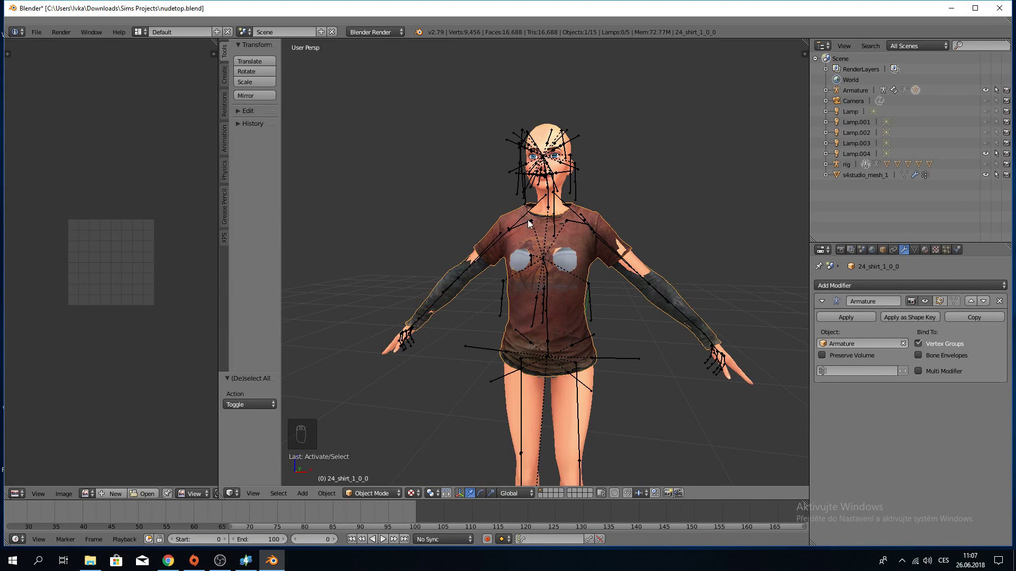
{"action": "left_click", "coordinate": [845, 320]}
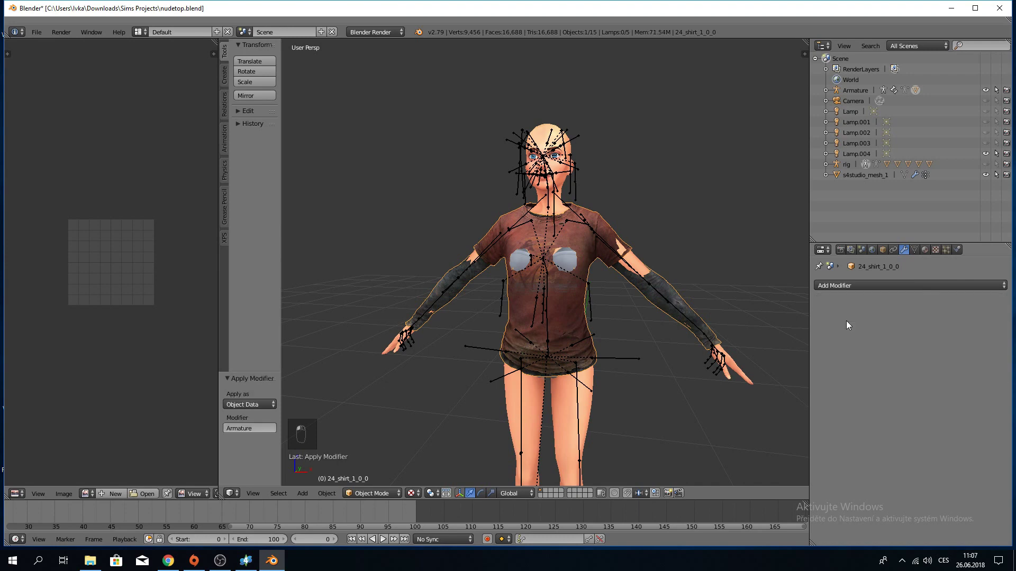
Delete the shirt's armature from the scene.
{"action": "right_click", "coordinate": [506, 139]}
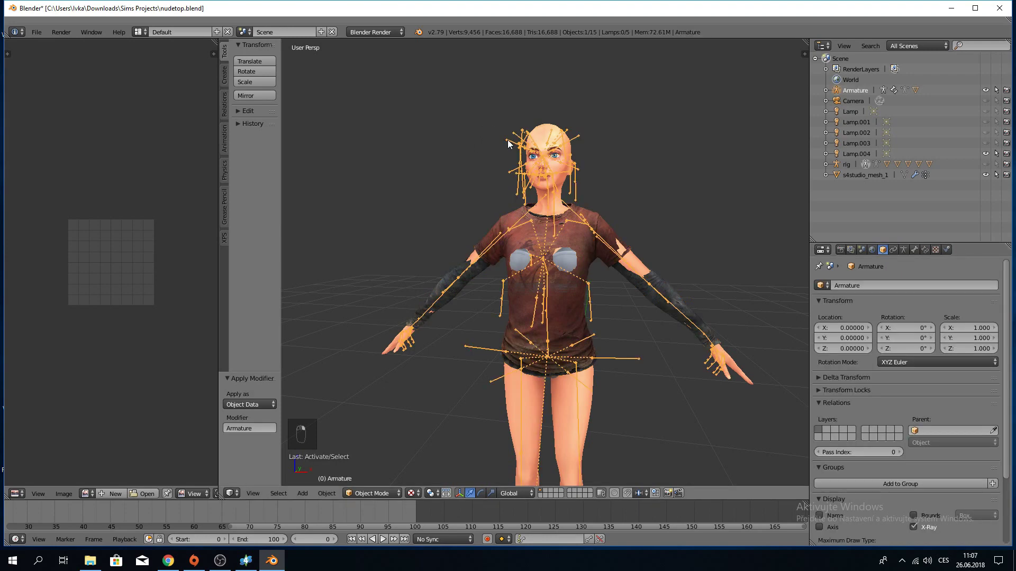
{"action": "key", "text": "Delete"}
{"action": "left_click", "coordinate": [438, 149]}
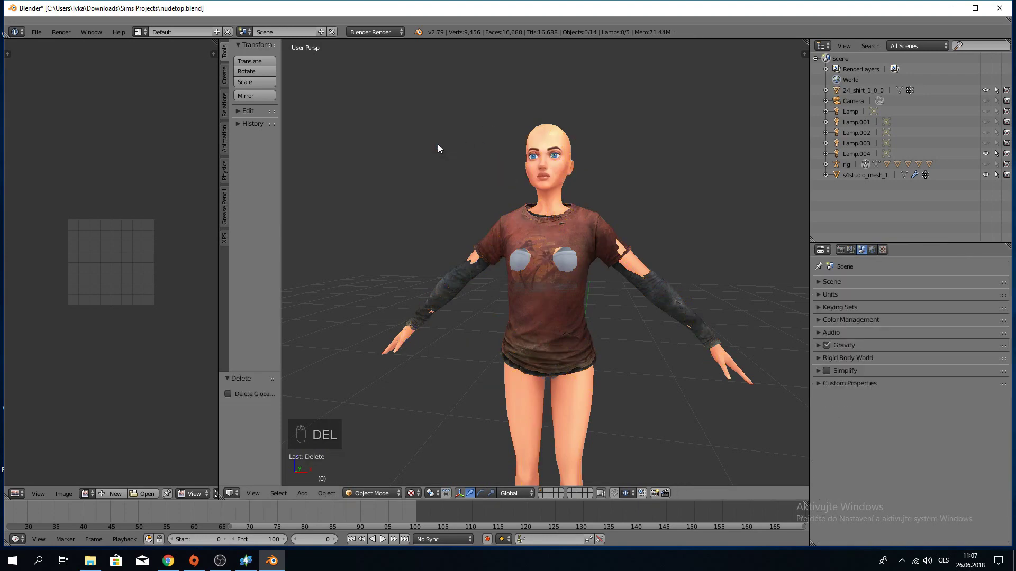
Select the shirt mesh and switch it to Edit Mode.
{"action": "right_click", "coordinate": [576, 238]}
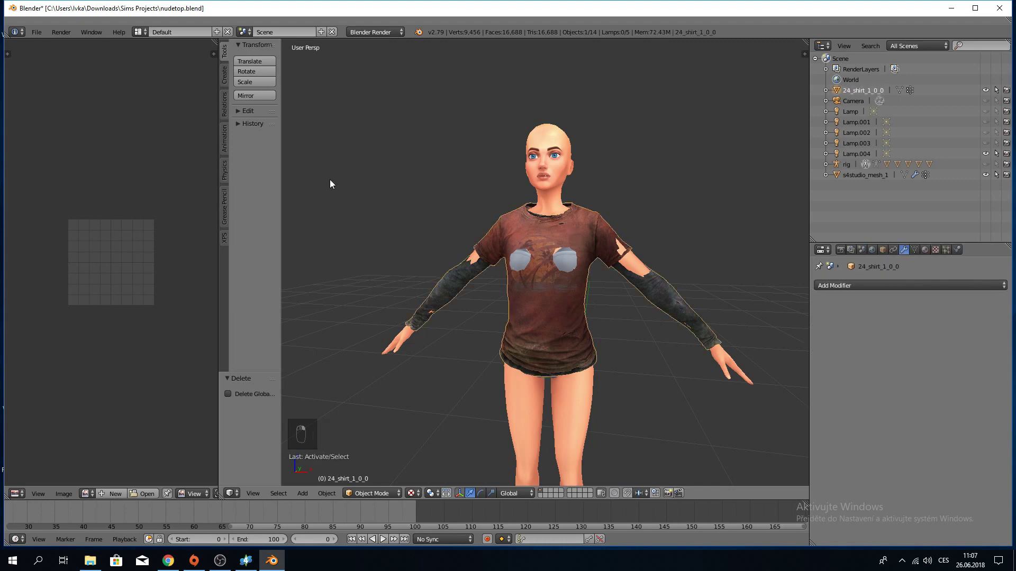
{"action": "mouse_move", "coordinate": [416, 199]}
{"action": "middle_mouse_down"}
{"action": "mouse_move", "coordinate": [454, 208]}
{"action": "mouse_move", "coordinate": [424, 210]}
{"action": "middle_mouse_up"}
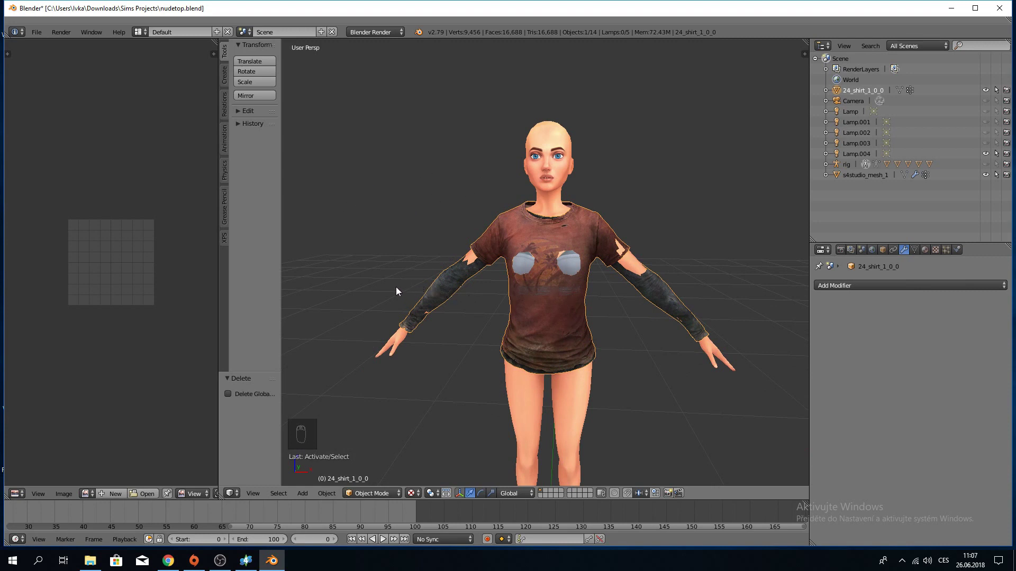
{"action": "mouse_move", "coordinate": [397, 271]}
{"action": "middle_mouse_down"}
{"action": "mouse_move", "coordinate": [506, 274]}
{"action": "mouse_move", "coordinate": [393, 268]}
{"action": "middle_mouse_up"}
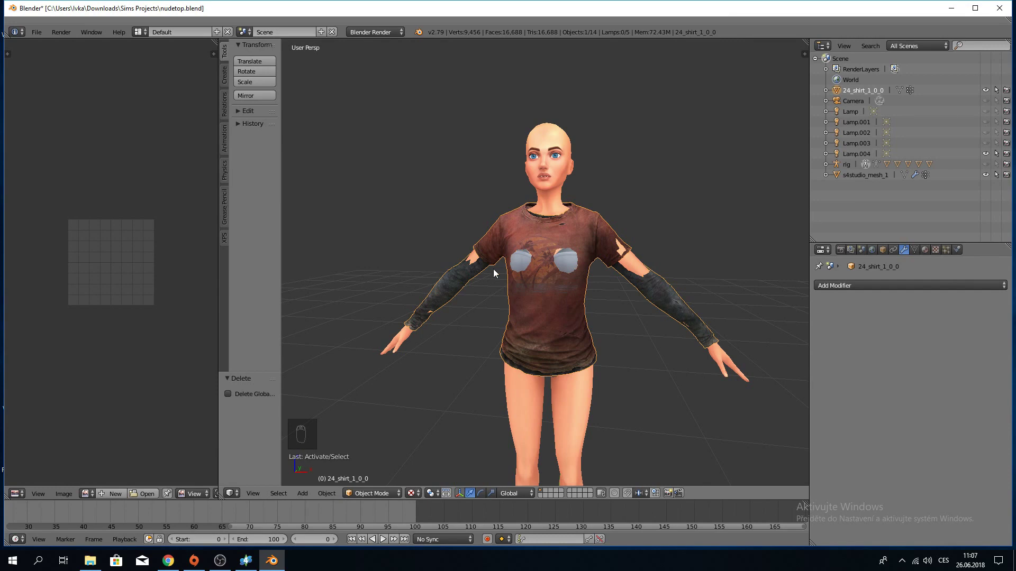
{"action": "left_click", "coordinate": [381, 491]}
{"action": "left_click", "coordinate": [379, 471]}
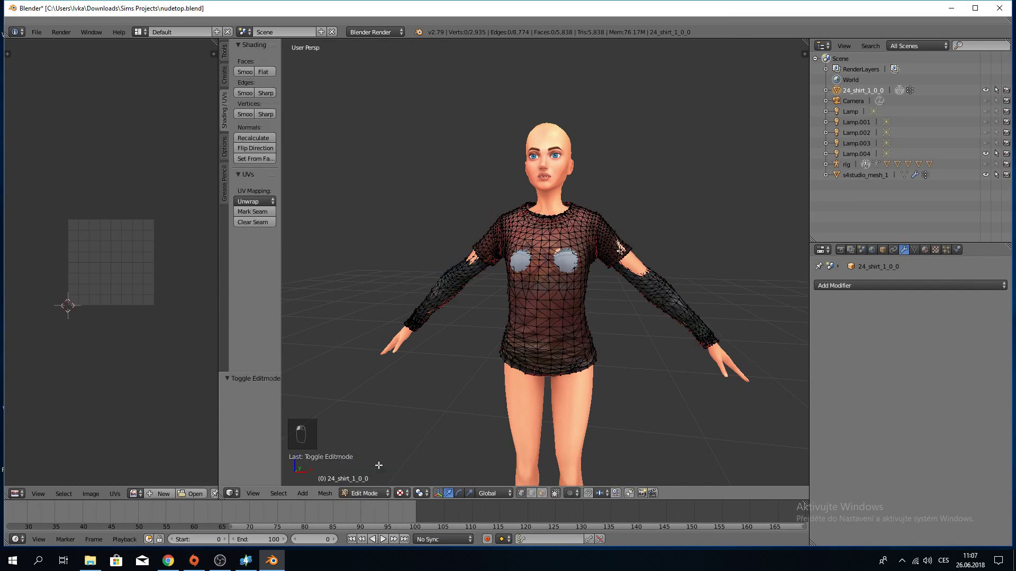
Narrow the UV editor to enlarge the 3D view, and leave all shirt vertices deselected.
{"action": "key", "text": "a"}
{"action": "key", "text": "a"}
{"action": "key", "text": "a"}
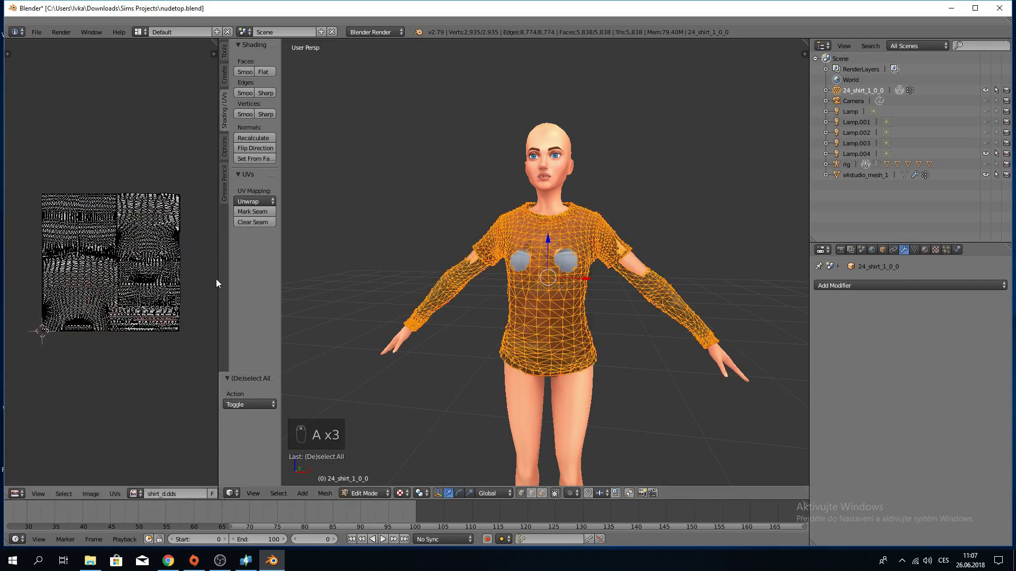
{"action": "left_click_drag", "start_coordinate": [219, 281], "coordinate": [22, 278]}
{"action": "key", "text": "a"}
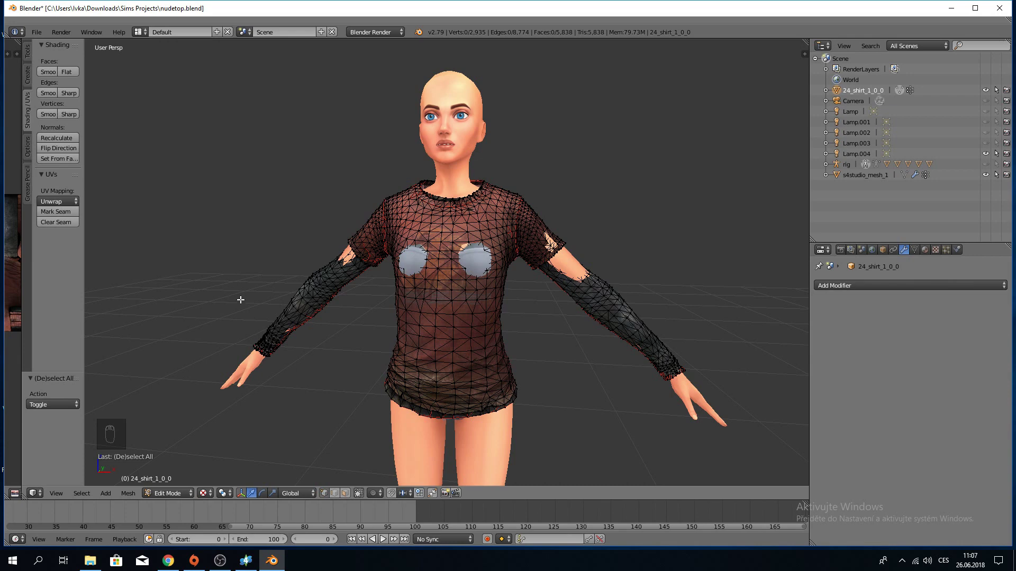
{"action": "scroll", "coordinate": [469, 298], "scroll_direction": "up", "scroll_amount": 2}
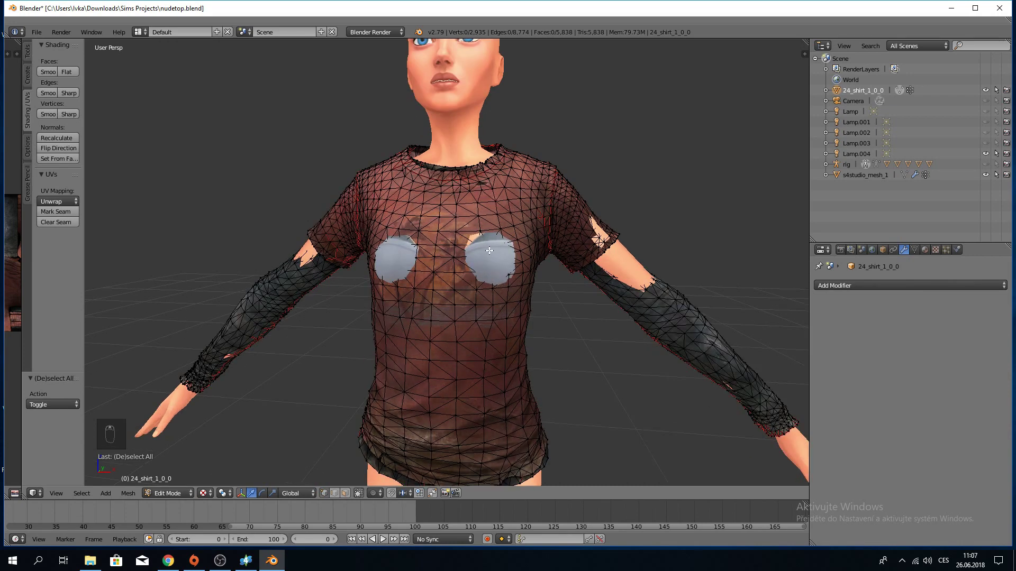
Try to move a single vertex on the shirt's upper chest along the Y axis, and undo the move.
{"action": "right_click", "coordinate": [498, 262]}
{"action": "middle_click_drag", "start_coordinate": [513, 348], "coordinate": [431, 365]}
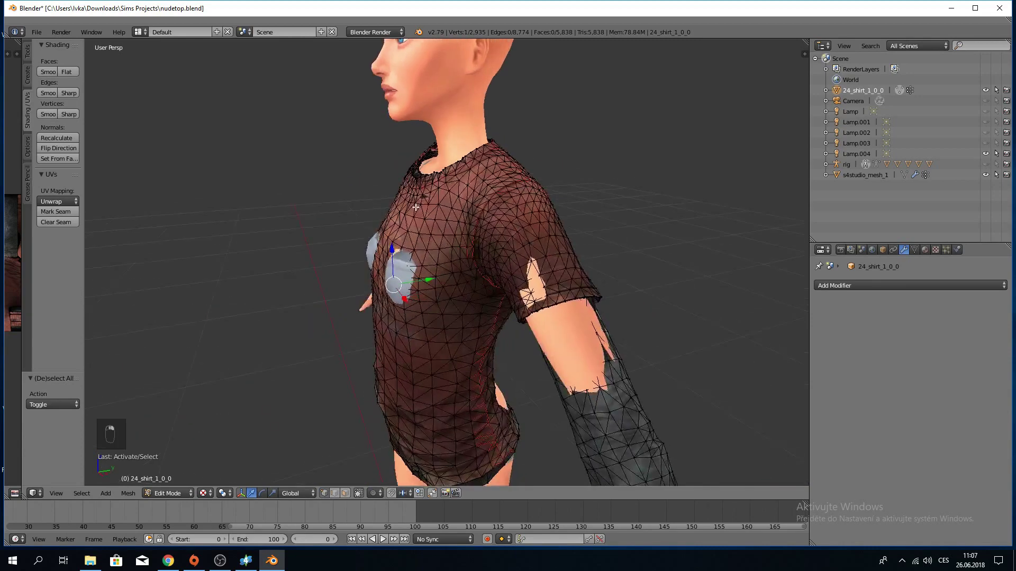
{"action": "right_click", "coordinate": [443, 217]}
{"action": "key", "text": "g"}
{"action": "key", "text": "y"}
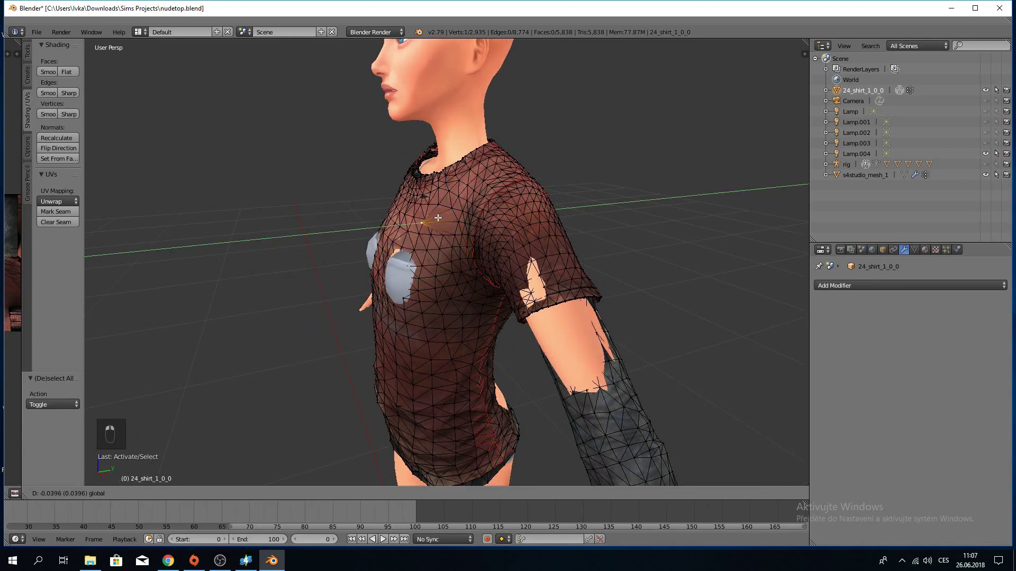
{"action": "right_click", "coordinate": [341, 205]}
{"action": "key", "text": "ctrl+z"}
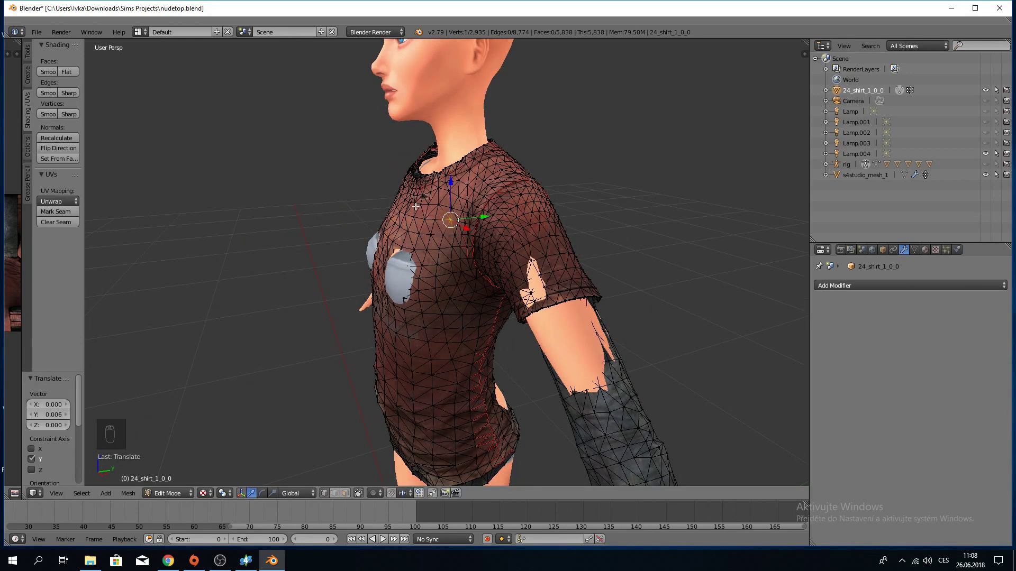
Try to pull individual shirt vertices forward along the Y axis where the body pokes through the character's left chest.
{"action": "middle_click_drag", "start_coordinate": [411, 207], "coordinate": [450, 298]}
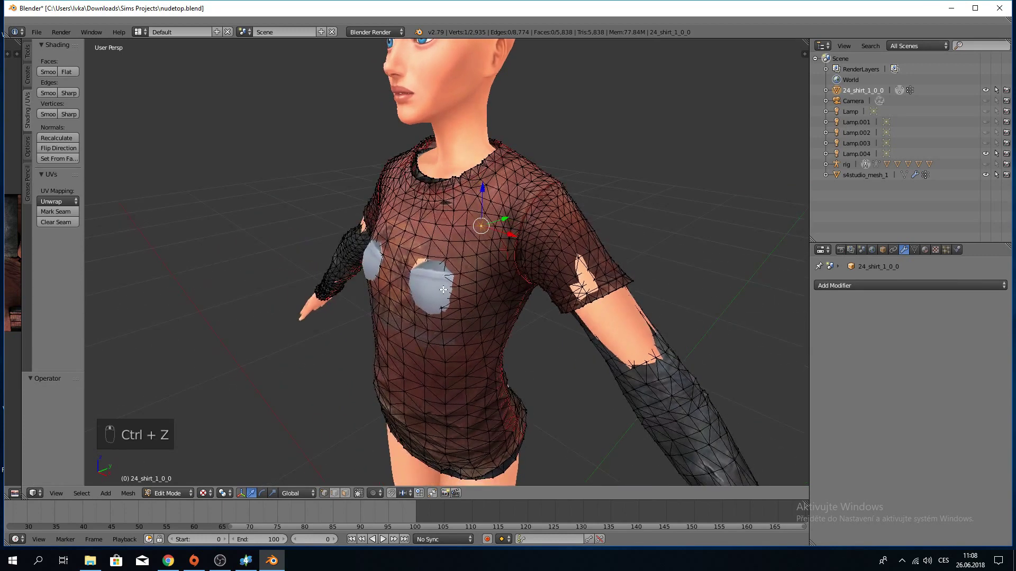
{"action": "right_click", "coordinate": [429, 286]}
{"action": "key", "text": "g"}
{"action": "key", "text": "y"}
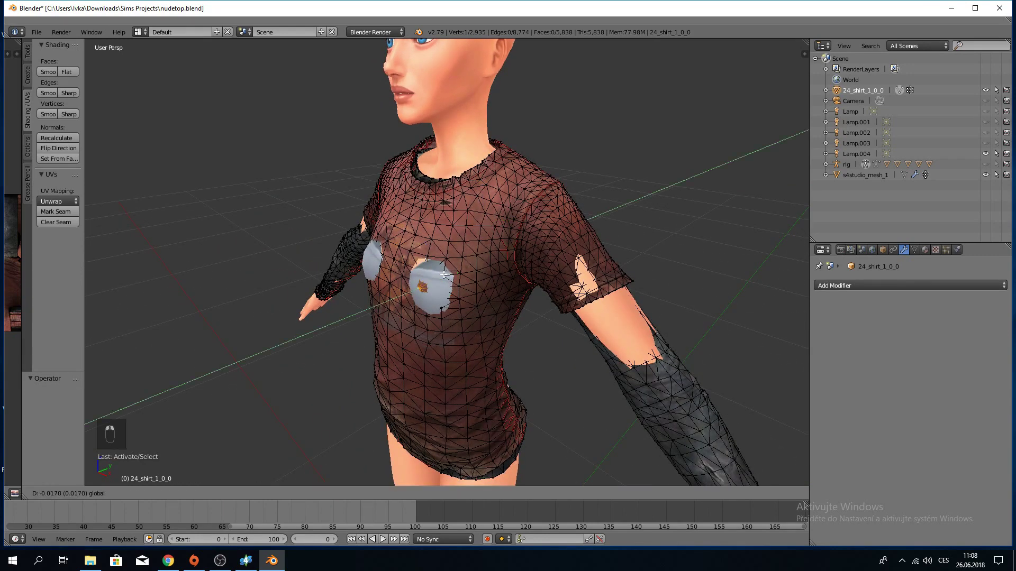
{"action": "left_click", "coordinate": [443, 287]}
{"action": "right_click", "coordinate": [443, 287]}
{"action": "left_click_drag", "start_coordinate": [469, 275], "coordinate": [456, 304]}
{"action": "mouse_move", "coordinate": [417, 305]}
{"action": "middle_mouse_down"}
{"action": "mouse_move", "coordinate": [405, 299]}
{"action": "mouse_move", "coordinate": [423, 293]}
{"action": "middle_mouse_up"}
{"action": "key", "text": "a"}
Enable proportional editing and set its falloff type to Sphere.
{"action": "key", "text": "o"}
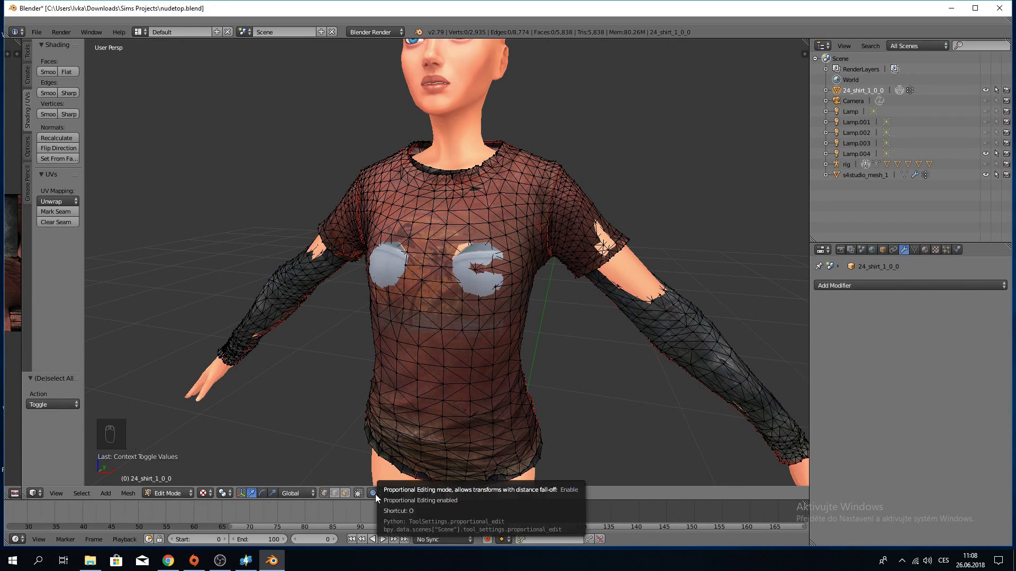
{"action": "left_click", "coordinate": [374, 493]}
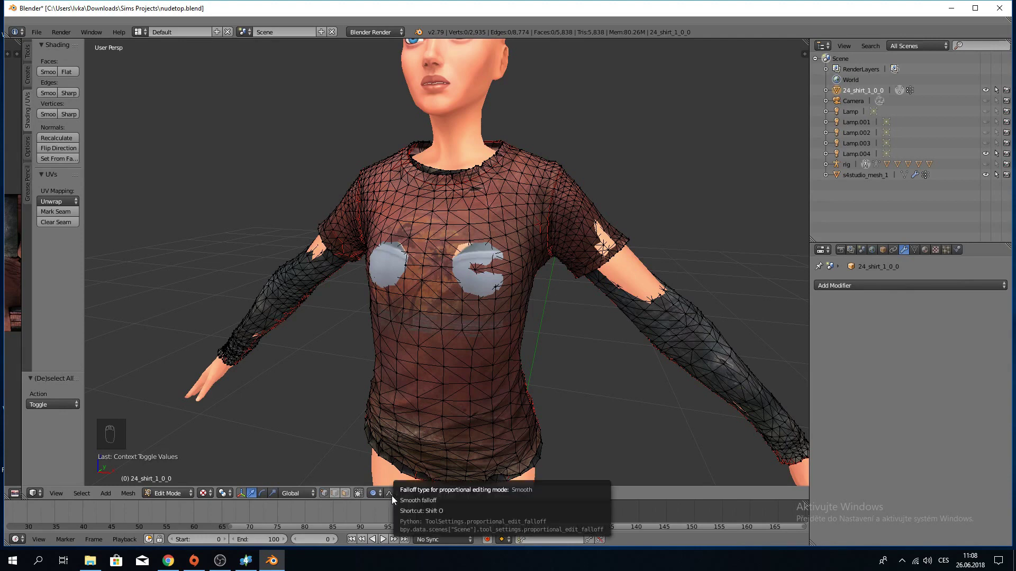
{"action": "left_click", "coordinate": [392, 496]}
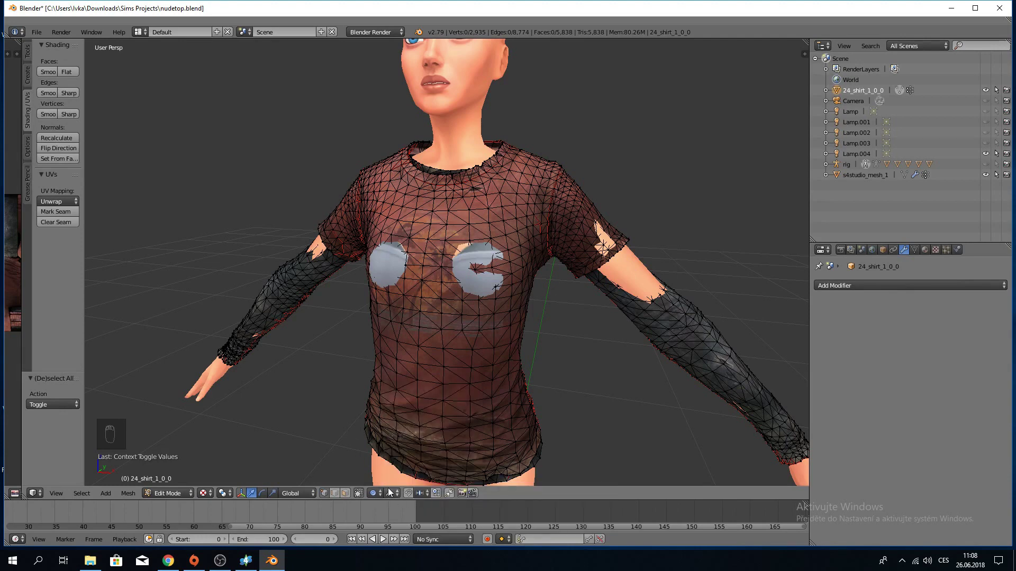
{"action": "left_click", "coordinate": [391, 493]}
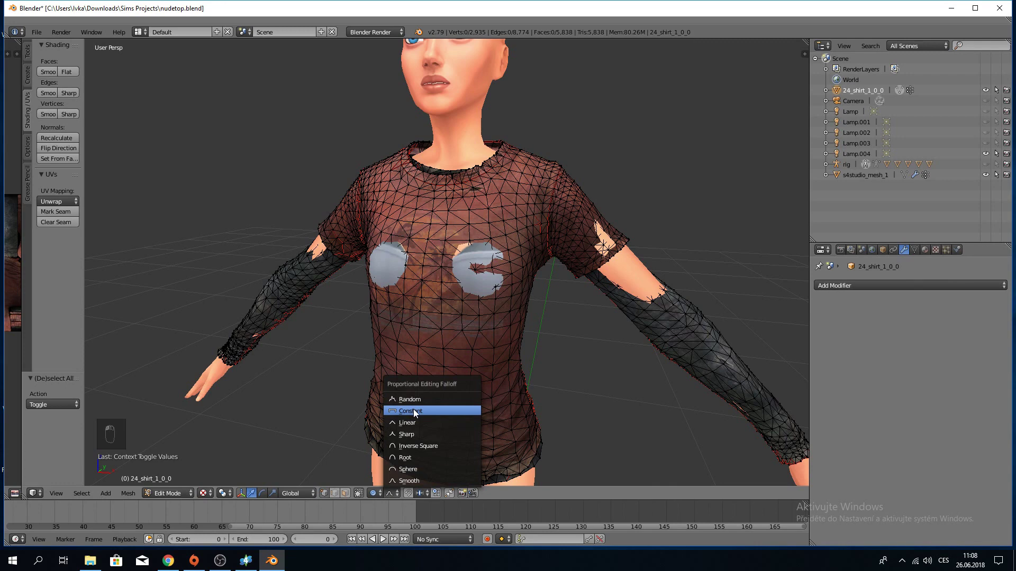
{"action": "left_click", "coordinate": [399, 477]}
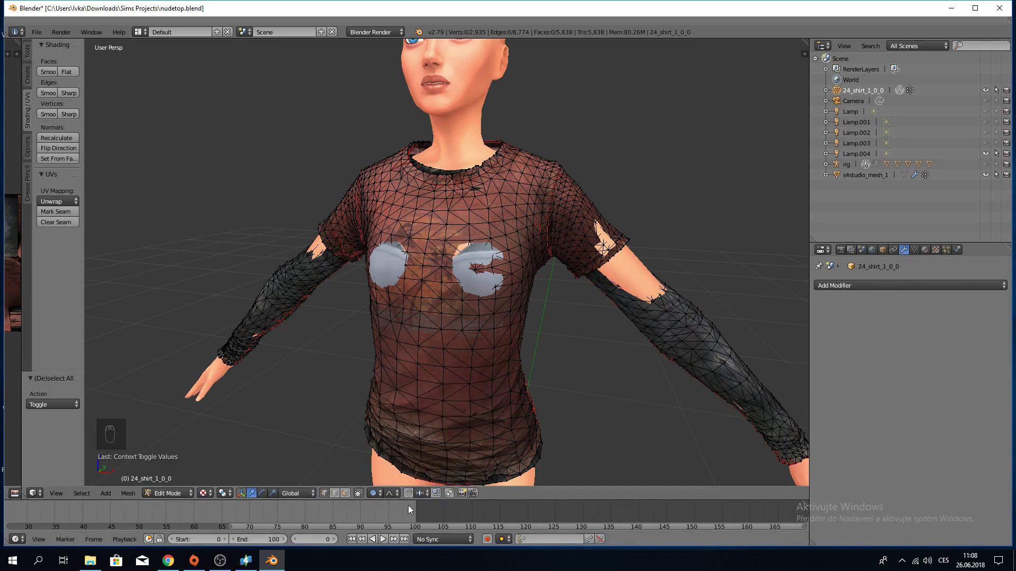
{"action": "left_click", "coordinate": [390, 493]}
{"action": "left_click", "coordinate": [409, 469]}
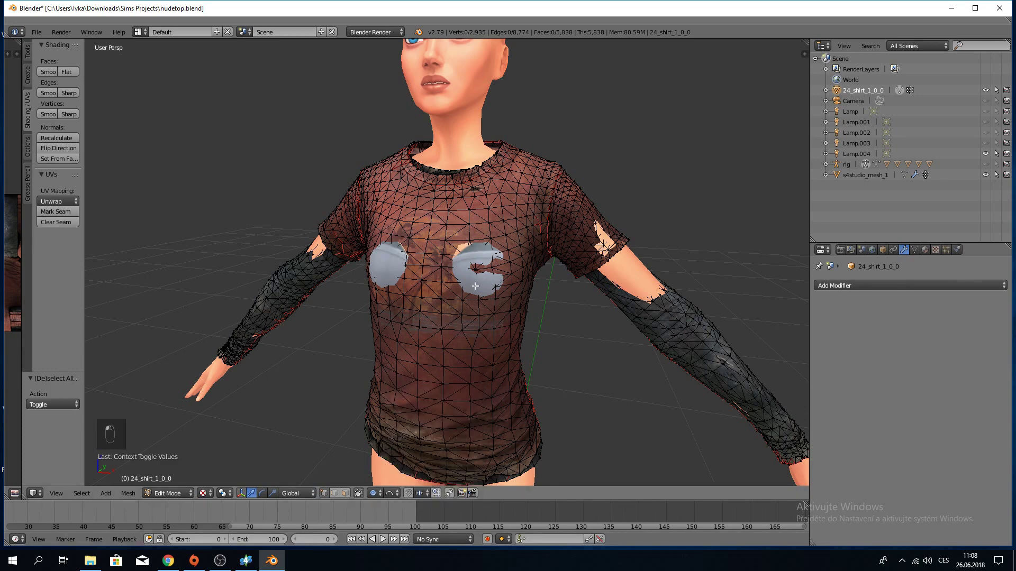
Undo the individual vertex moves on the shirt's chest and deselect everything.
{"action": "key", "text": "ctrl+z"}
{"action": "key", "text": "ctrl+z"}
{"action": "key", "text": "ctrl+z"}
{"action": "key", "text": "ctrl+z"}
{"action": "key", "text": "ctrl+z"}
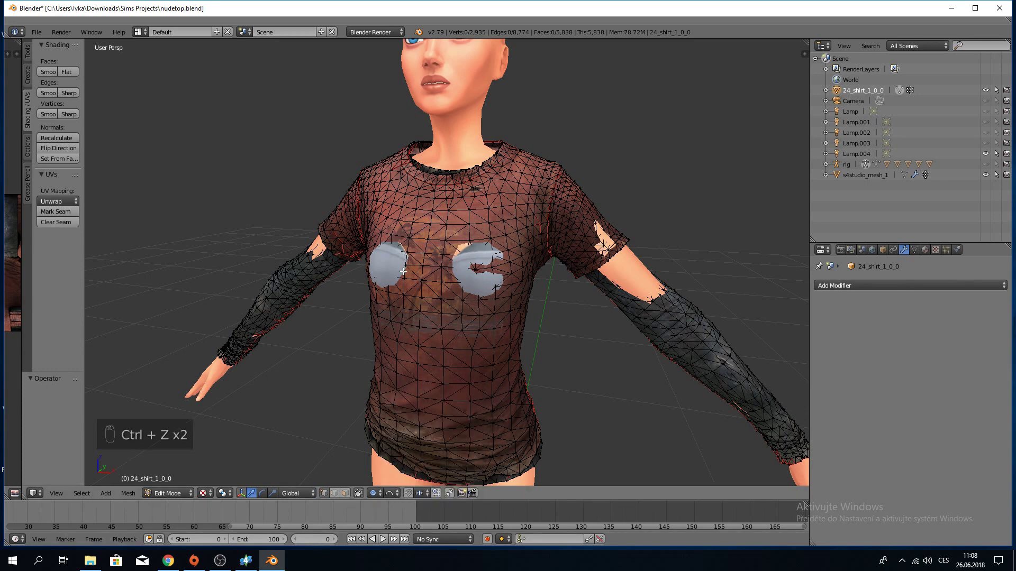
{"action": "key", "text": "ctrl+z"}
{"action": "key", "text": "ctrl+z"}
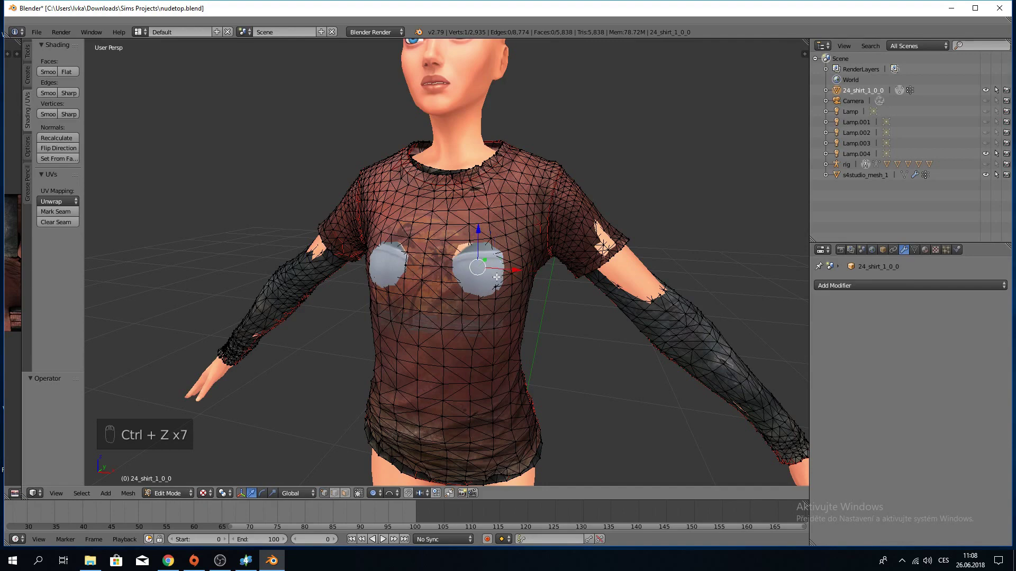
{"action": "key", "text": "a"}
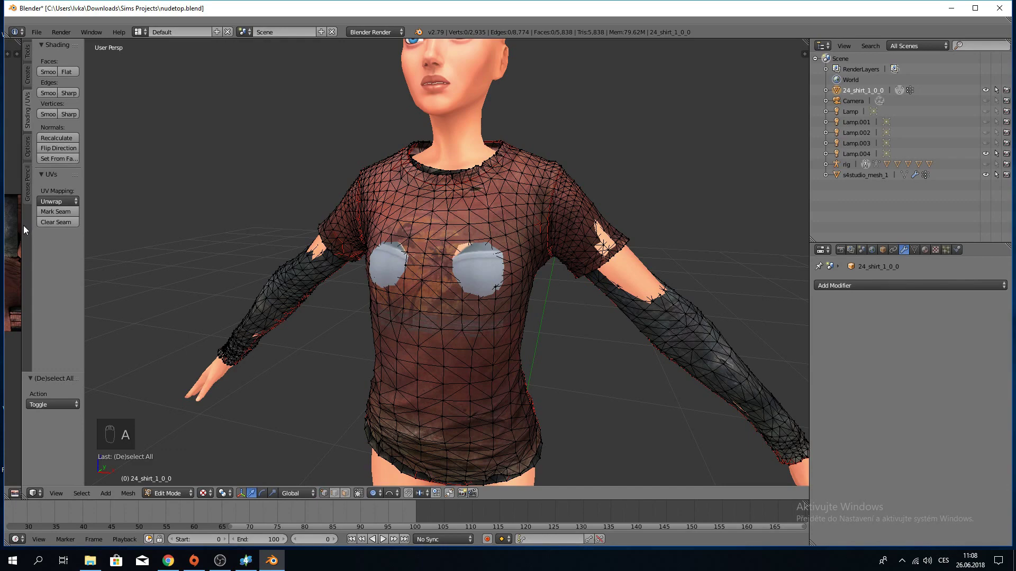
Widen the UV editor, turn on syncing of UV and mesh selection, and deselect all shirt vertices.
{"action": "left_click_drag", "start_coordinate": [23, 226], "coordinate": [234, 225]}
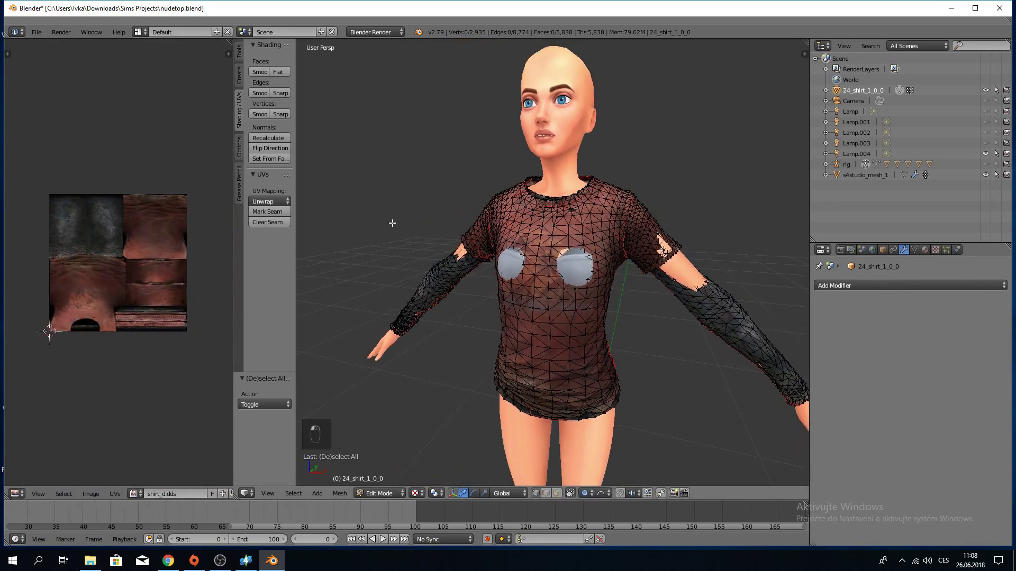
{"action": "key", "text": "a"}
{"action": "left_click_drag", "start_coordinate": [233, 461], "coordinate": [358, 461]}
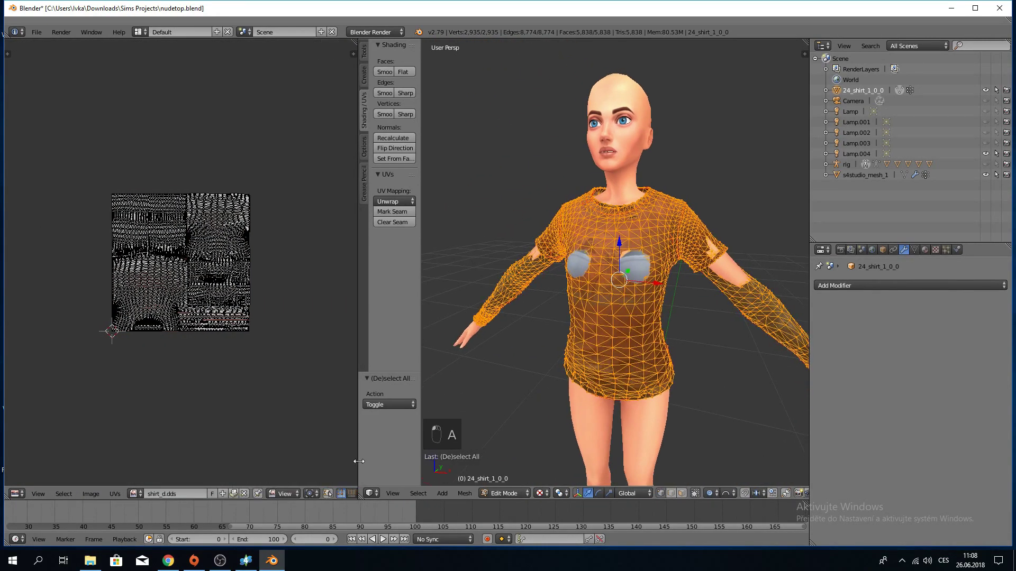
{"action": "left_click", "coordinate": [328, 495]}
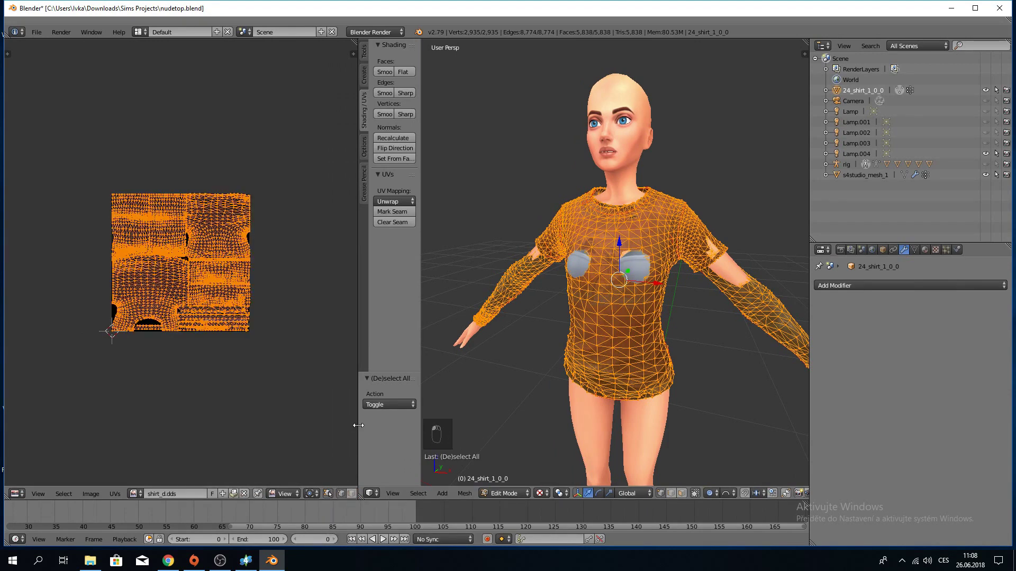
{"action": "left_click_drag", "start_coordinate": [360, 425], "coordinate": [252, 425]}
{"action": "key", "text": "a"}
{"action": "key", "text": "a"}
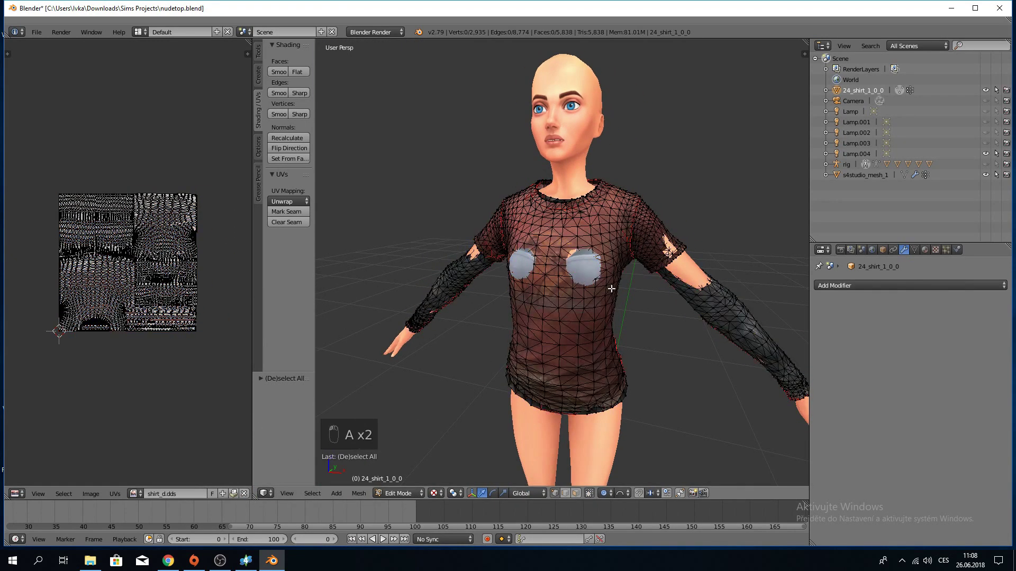
Select the shirt vertex over the centre of the character's left chest from the UV layout.
{"action": "scroll", "coordinate": [622, 296], "scroll_direction": "up", "scroll_amount": 4}
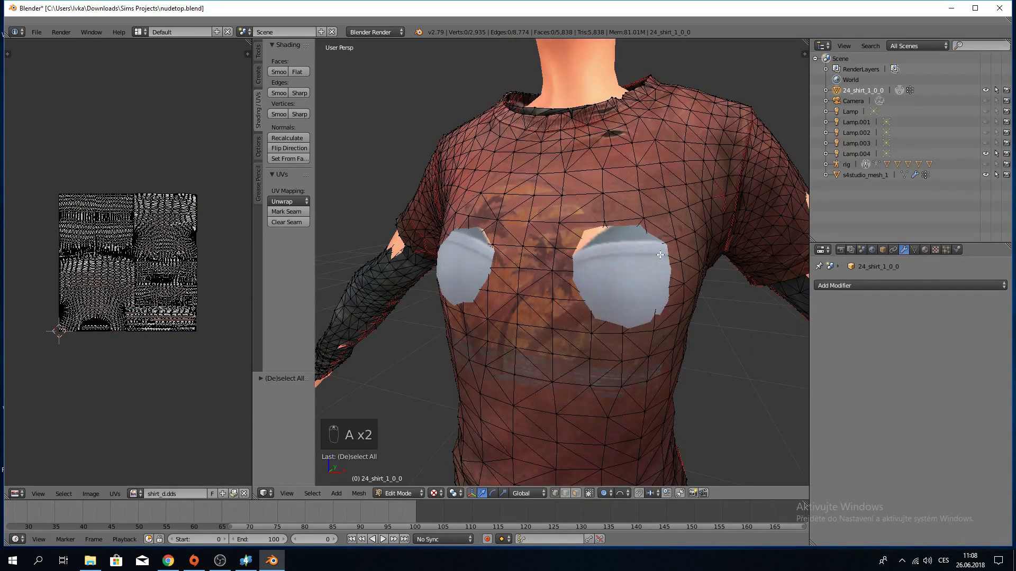
{"action": "right_click", "coordinate": [677, 238]}
{"action": "scroll", "coordinate": [103, 365], "scroll_direction": "up", "scroll_amount": 10}
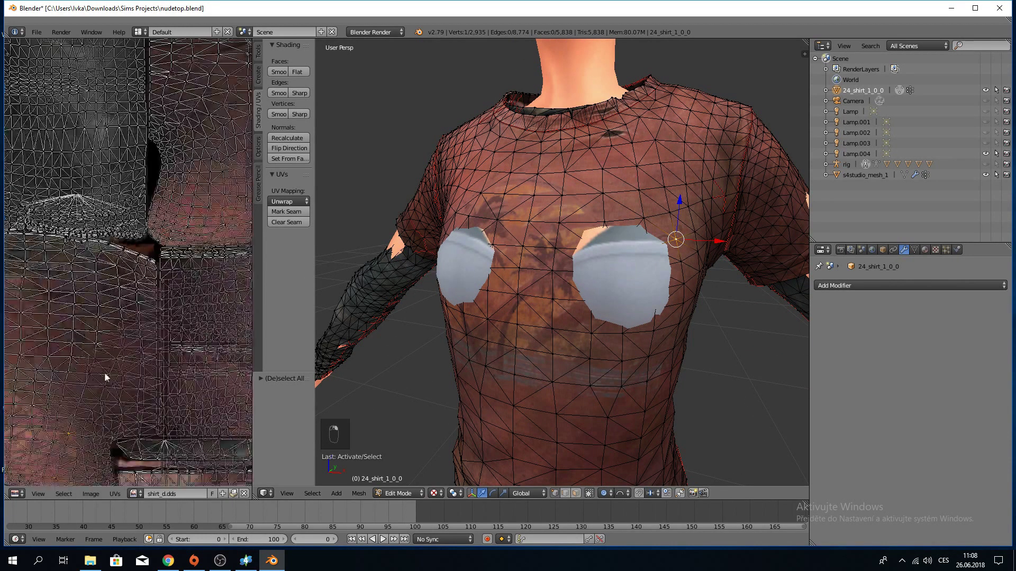
{"action": "middle_click_drag", "start_coordinate": [115, 410], "coordinate": [93, 51]}
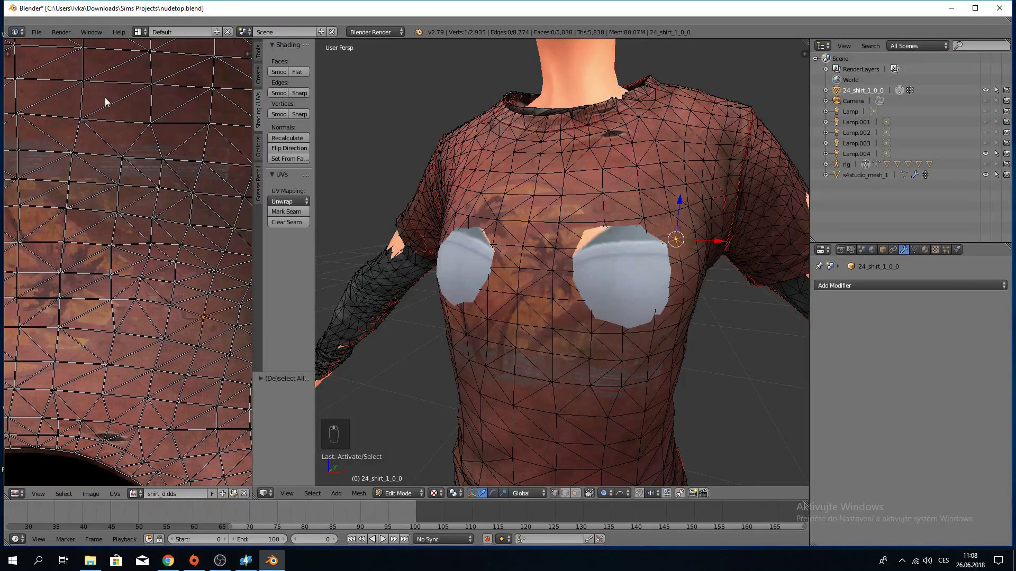
{"action": "scroll", "coordinate": [172, 312], "scroll_direction": "down", "scroll_amount": 2}
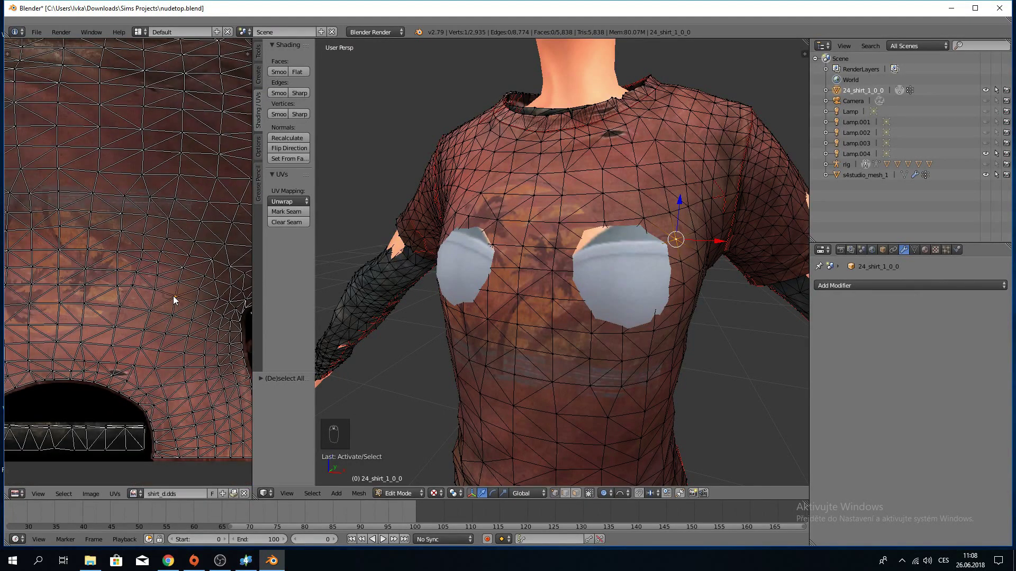
{"action": "right_click", "coordinate": [150, 292]}
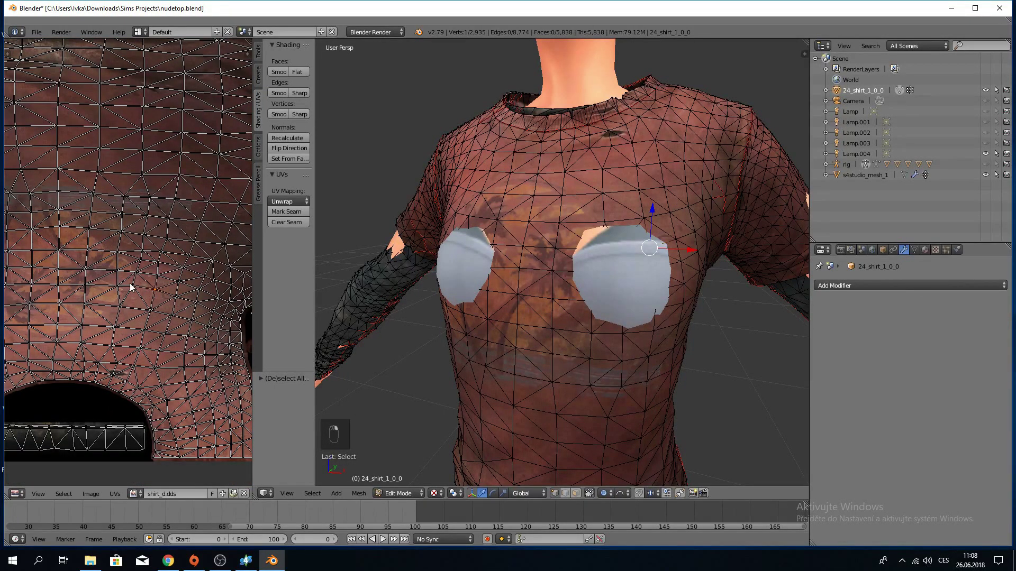
{"action": "right_click", "coordinate": [131, 287]}
{"action": "middle_click_drag", "start_coordinate": [402, 305], "coordinate": [352, 306]}
{"action": "middle_click_drag", "start_coordinate": [353, 304], "coordinate": [365, 301]}
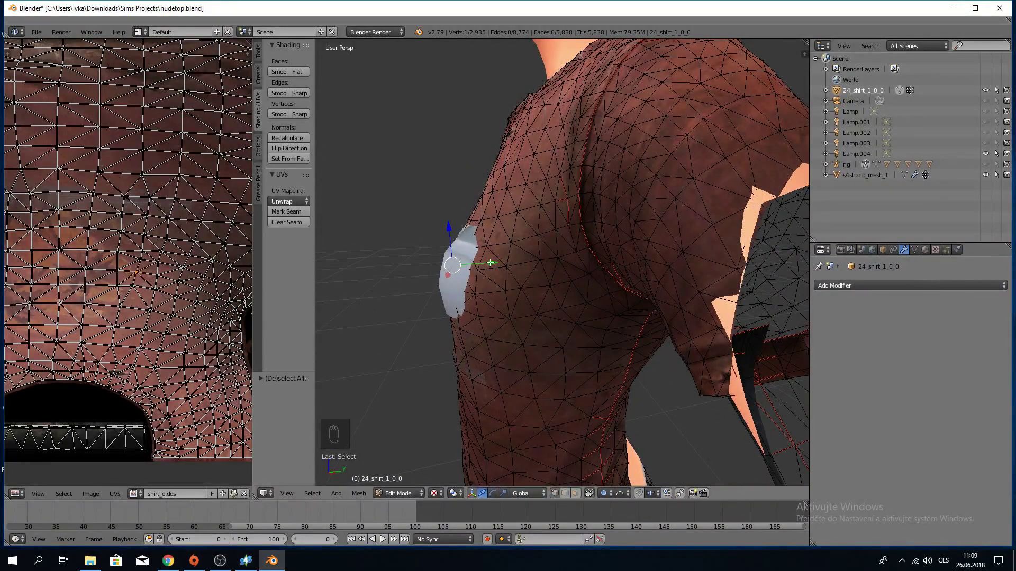
{"action": "key", "text": "g"}
{"action": "key", "text": "x"}
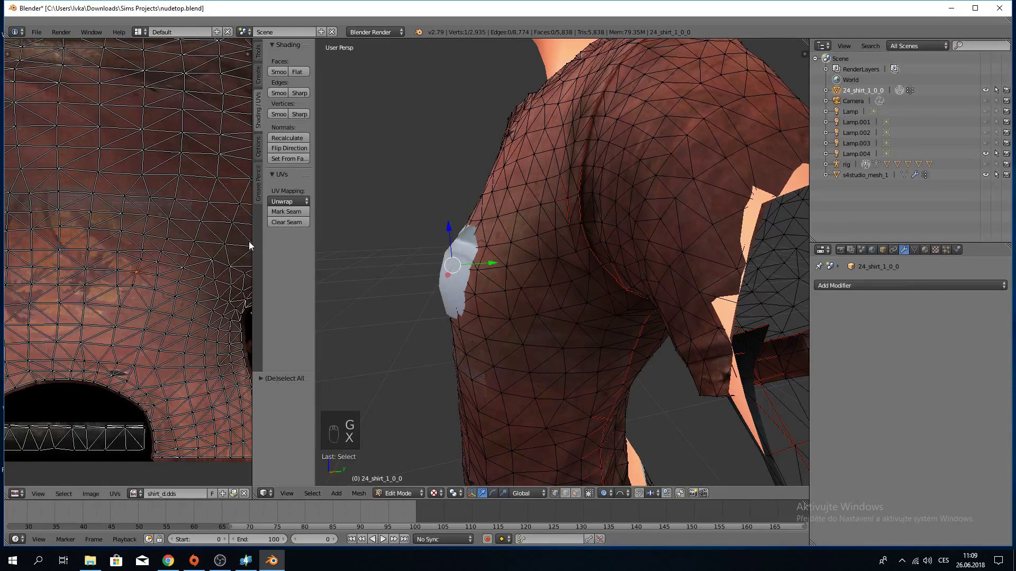
{"action": "key", "text": "g"}
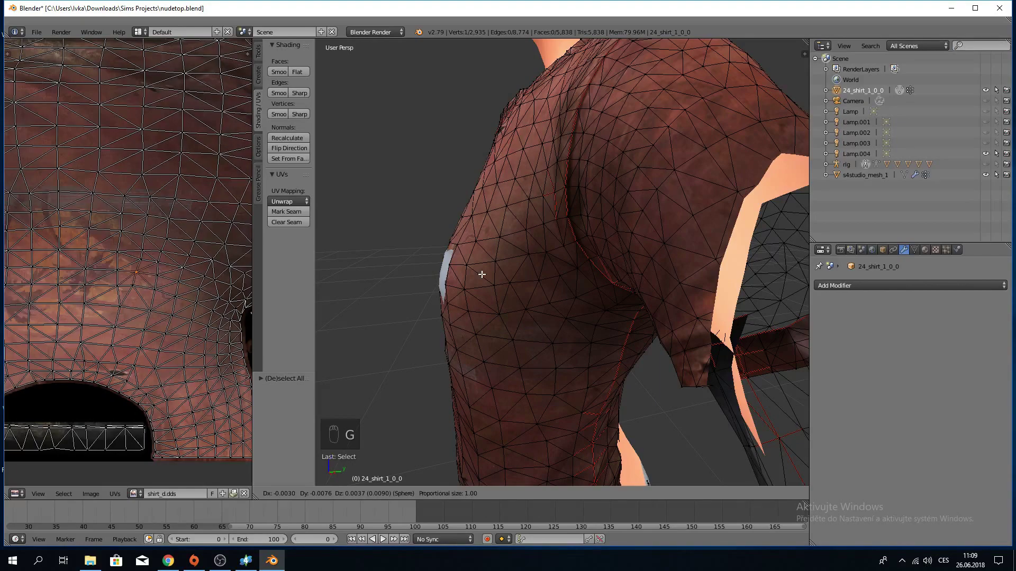
{"action": "key", "text": "x"}
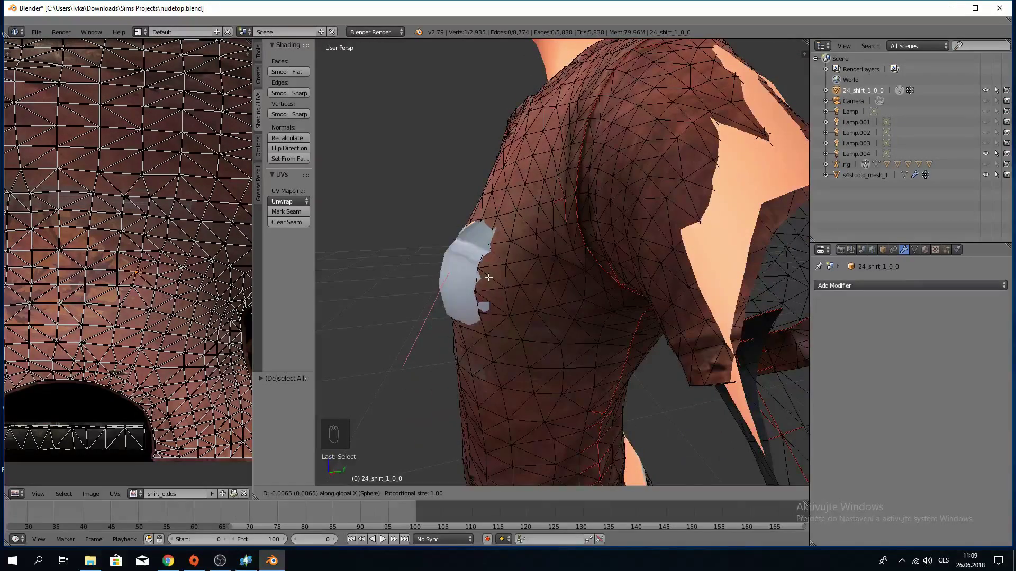
{"action": "right_click", "coordinate": [488, 277]}
Reduce the proportional editing size to 0.08 so that it only surrounds the character's left chest.
{"action": "scroll", "coordinate": [399, 245], "scroll_direction": "down", "scroll_amount": 4}
{"action": "key", "text": "g"}
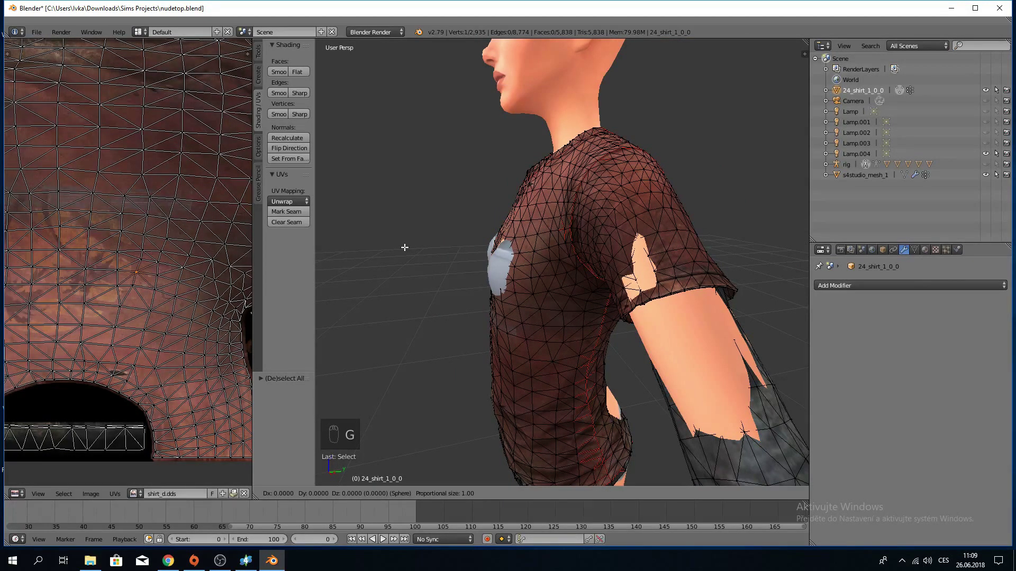
{"action": "scroll", "coordinate": [404, 247], "scroll_direction": "up", "scroll_amount": 11}
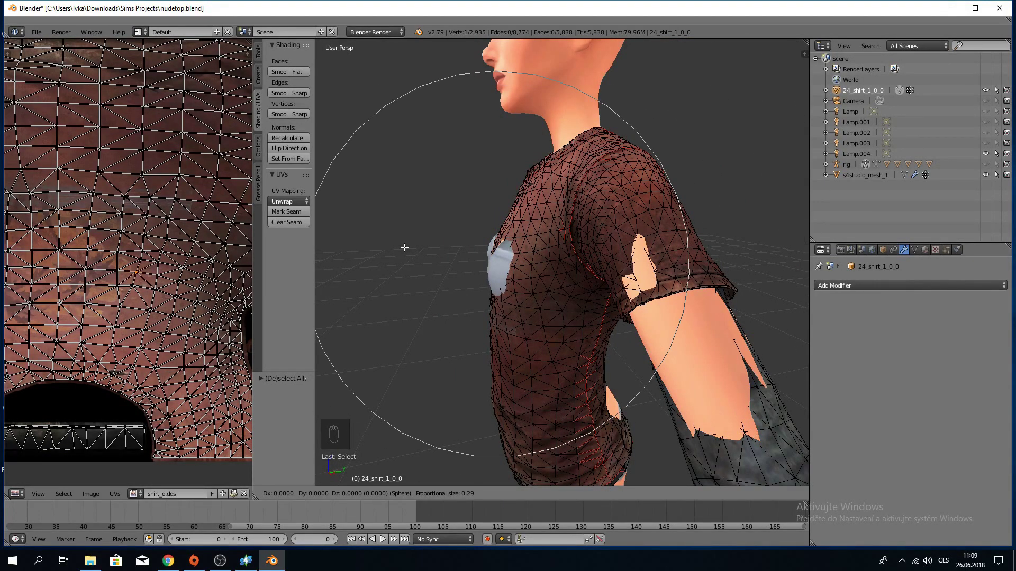
{"action": "scroll", "coordinate": [404, 247], "scroll_direction": "up", "scroll_amount": 1}
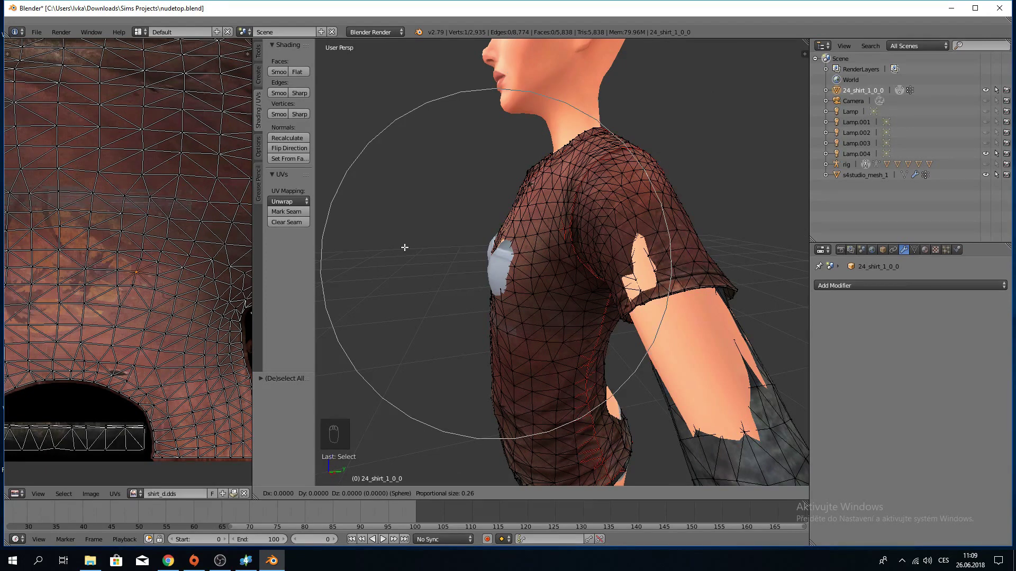
{"action": "scroll", "coordinate": [405, 247], "scroll_direction": "up", "scroll_amount": 5}
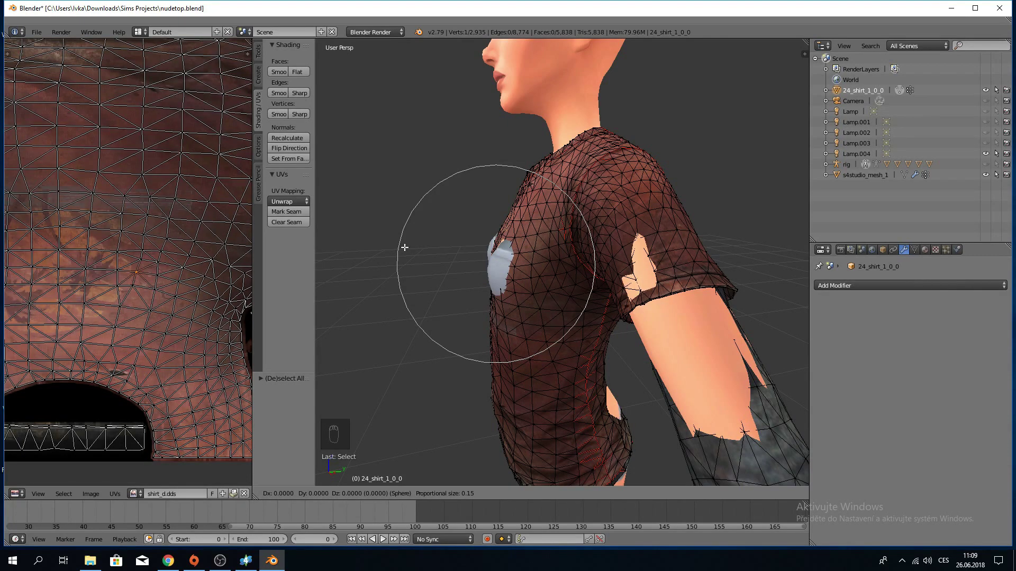
{"action": "scroll", "coordinate": [404, 247], "scroll_direction": "up", "scroll_amount": 7}
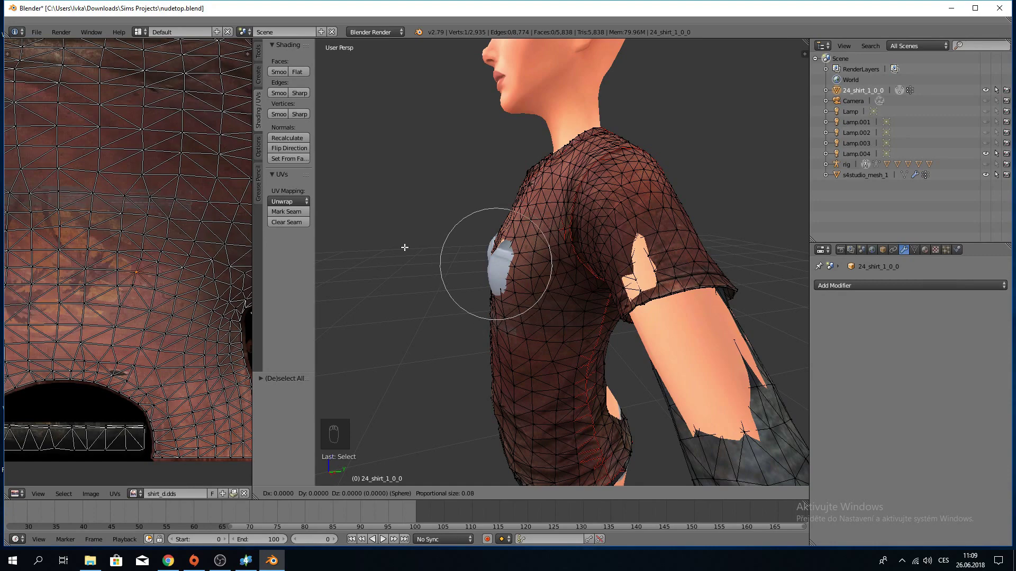
{"action": "left_click", "coordinate": [404, 247]}
Move the selected left-chest vertex forward by about -0.016 along the Y axis to cover the body.
{"action": "middle_click_drag", "start_coordinate": [405, 247], "coordinate": [418, 271]}
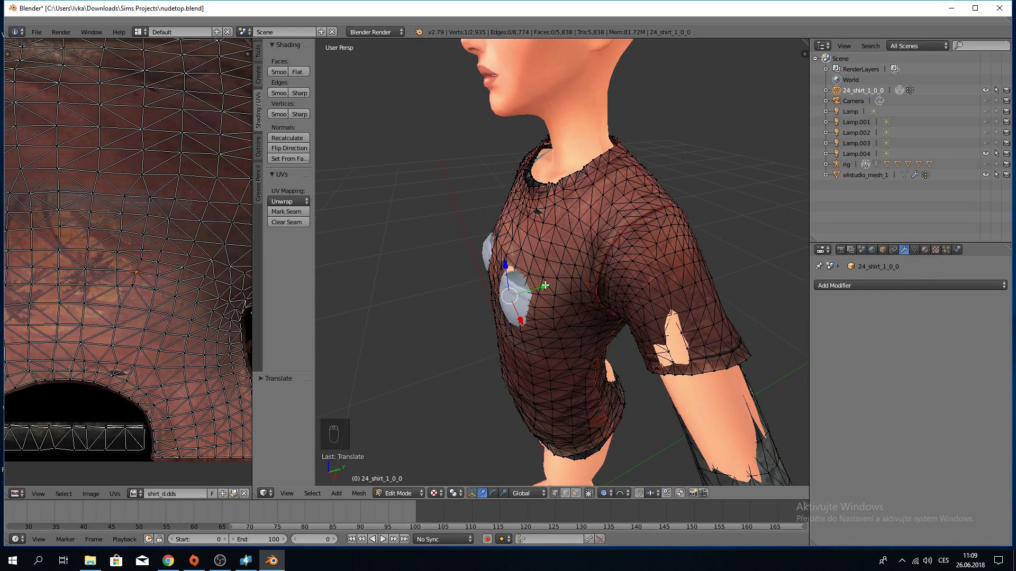
{"action": "key", "text": "g"}
{"action": "key", "text": "y"}
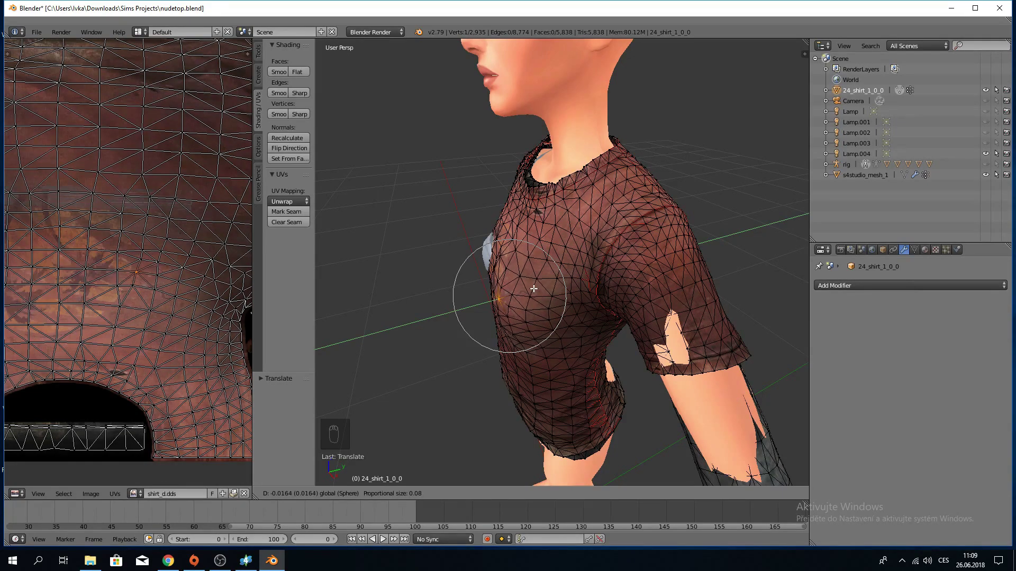
{"action": "left_click", "coordinate": [532, 290]}
Try to pull the vertex over the character's right chest forward using a different proportional editing falloff, and deselect everything.
{"action": "middle_click_drag", "start_coordinate": [489, 288], "coordinate": [517, 282]}
{"action": "right_click", "coordinate": [532, 286]}
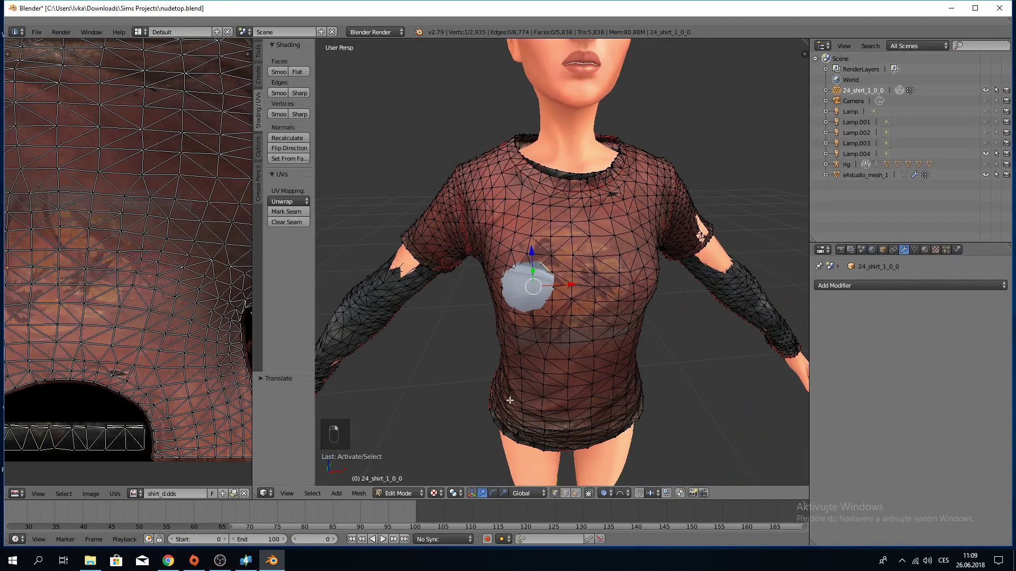
{"action": "left_click", "coordinate": [616, 494]}
{"action": "left_click", "coordinate": [634, 468]}
{"action": "middle_click_drag", "start_coordinate": [593, 338], "coordinate": [570, 308]}
{"action": "left_click_drag", "start_coordinate": [555, 287], "coordinate": [561, 290]}
{"action": "middle_click_drag", "start_coordinate": [561, 290], "coordinate": [533, 357]}
{"action": "key", "text": "a"}
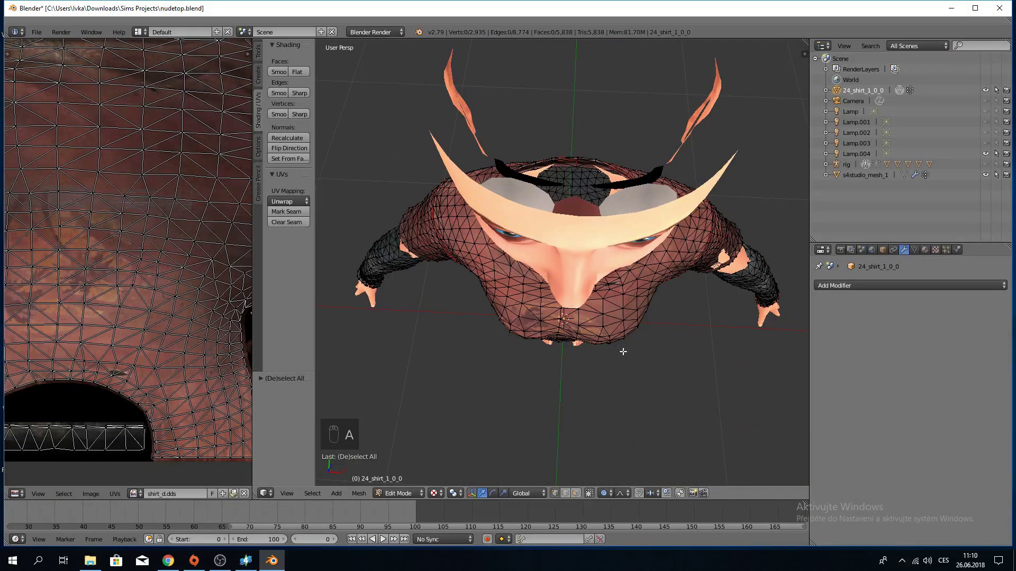
Undo the last vertex move and pull the right-chest vertex forward about -0.01 along Y with the Sphere falloff.
{"action": "key", "text": "ctrl+z"}
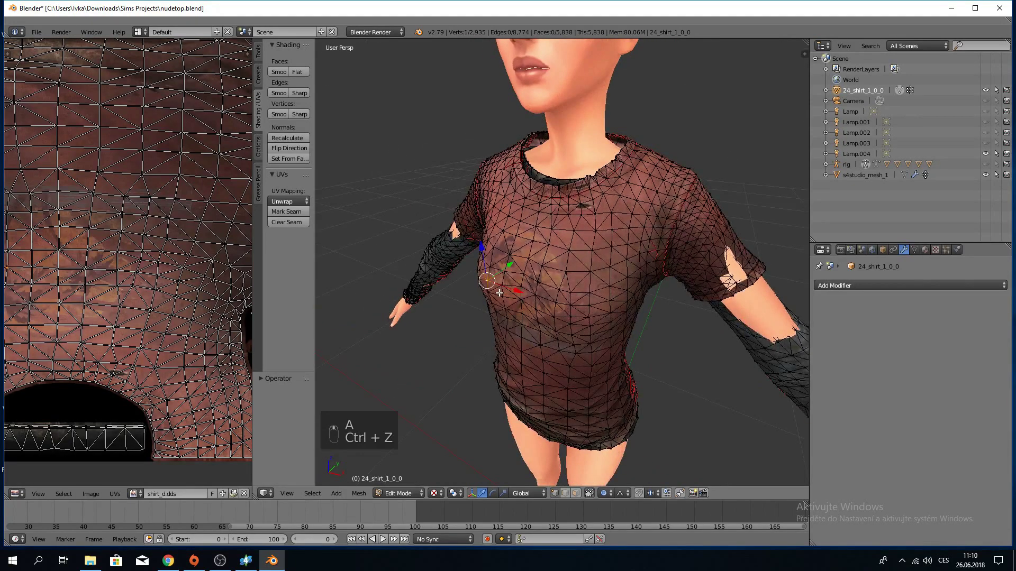
{"action": "key", "text": "ctrl+z"}
{"action": "left_click", "coordinate": [625, 494]}
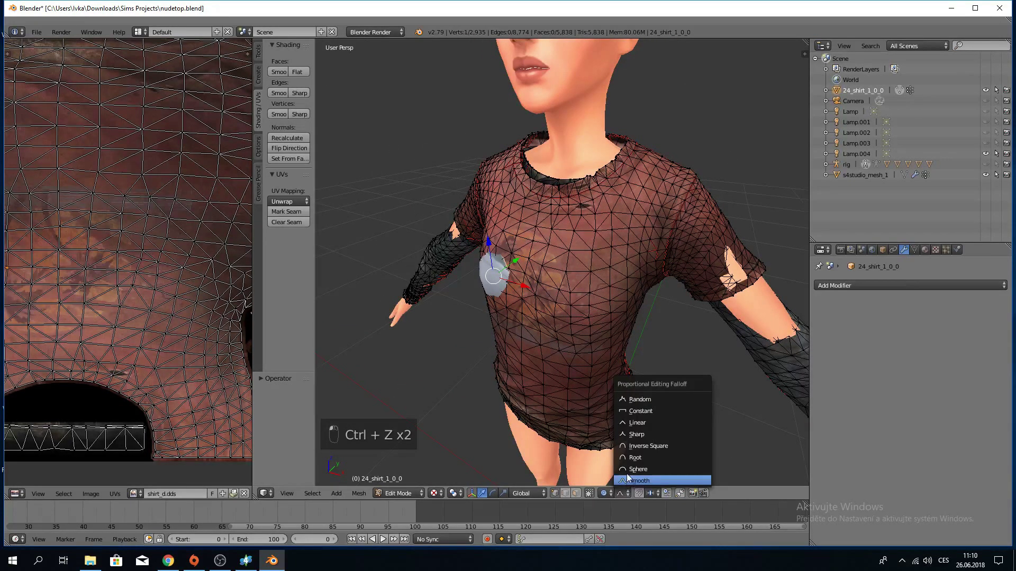
{"action": "left_click", "coordinate": [632, 468]}
{"action": "key", "text": "g"}
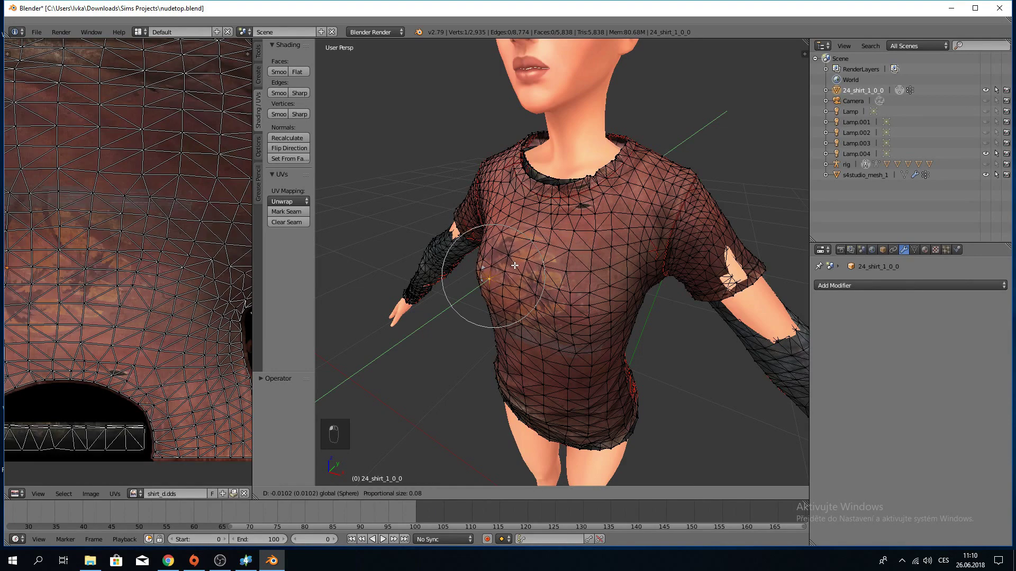
{"action": "left_click", "coordinate": [512, 267]}
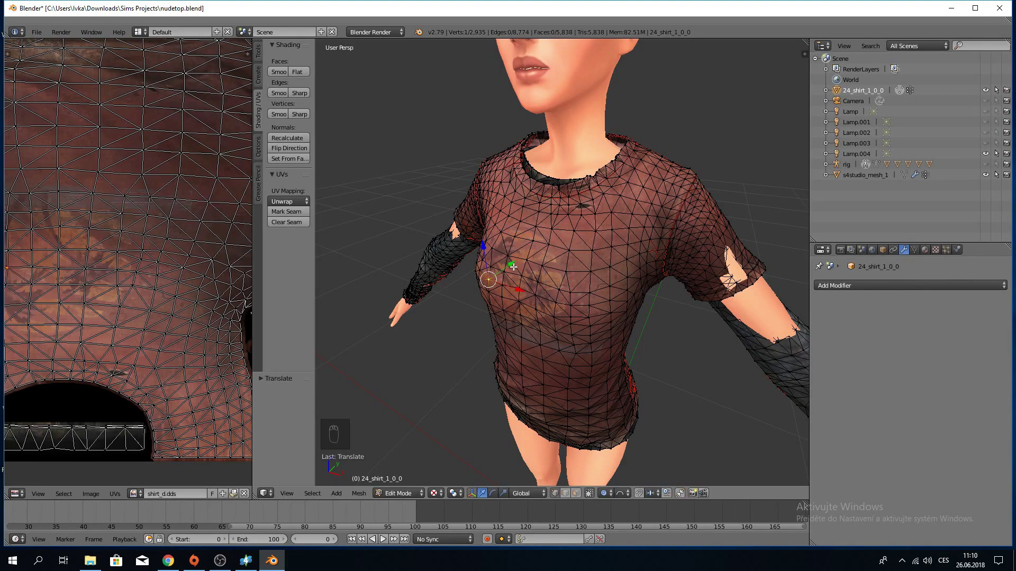
Deselect all shirt vertices and inspect the chest fit from the side and the front.
{"action": "key", "text": "a"}
{"action": "middle_click_drag", "start_coordinate": [408, 345], "coordinate": [545, 330]}
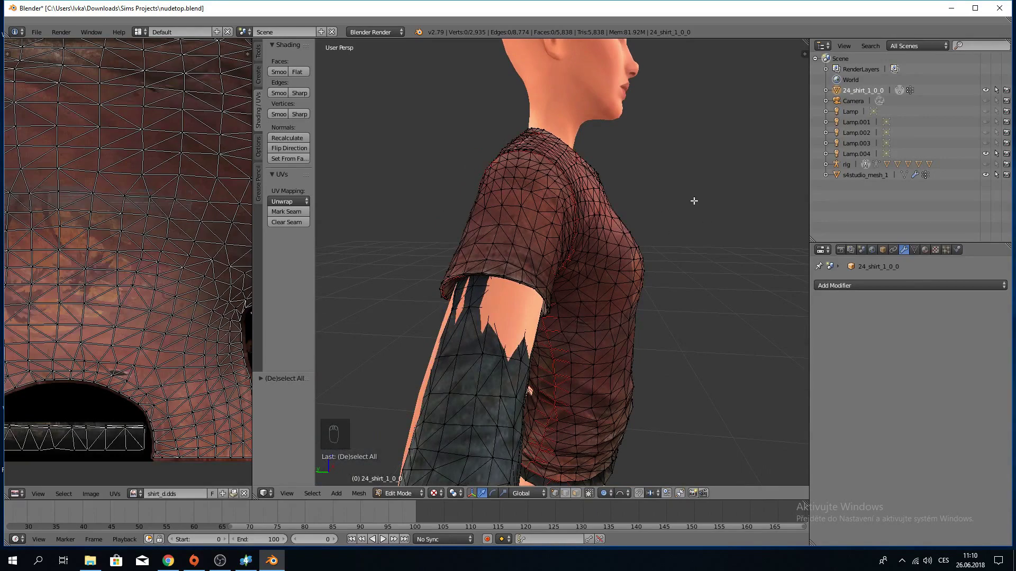
{"action": "middle_click_drag", "start_coordinate": [684, 222], "coordinate": [534, 240]}
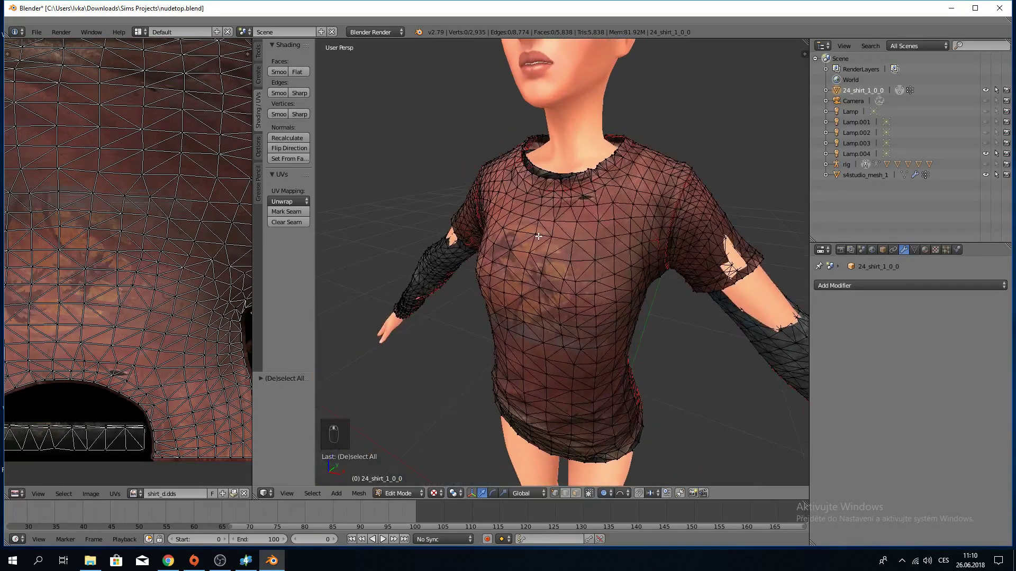
View the textured shirt without its wireframe in Object Mode and return 24_shirt_1_0_0 to Edit Mode.
{"action": "left_click", "coordinate": [865, 175]}
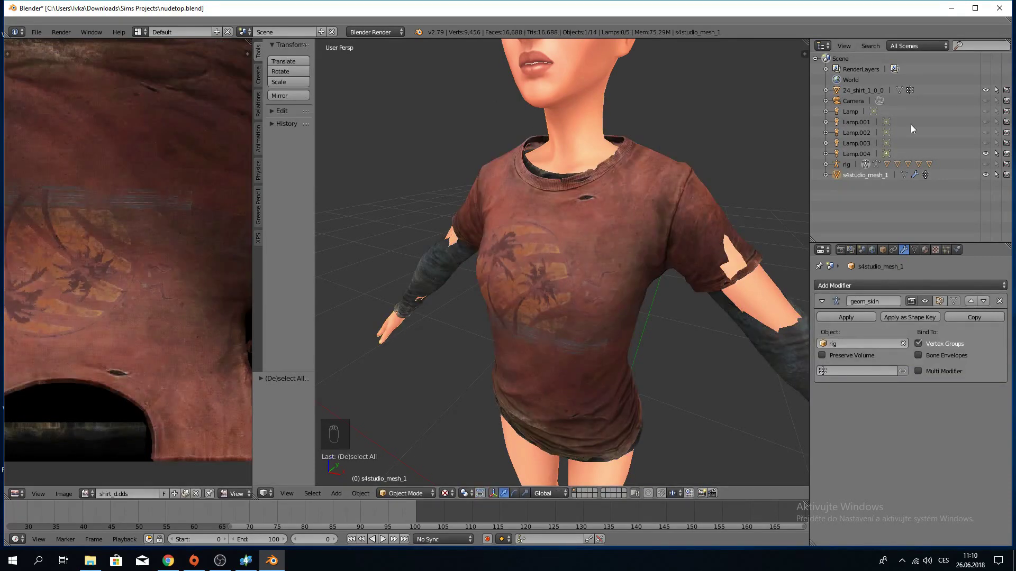
{"action": "left_click", "coordinate": [875, 90]}
{"action": "left_click", "coordinate": [423, 495]}
{"action": "left_click", "coordinate": [417, 469]}
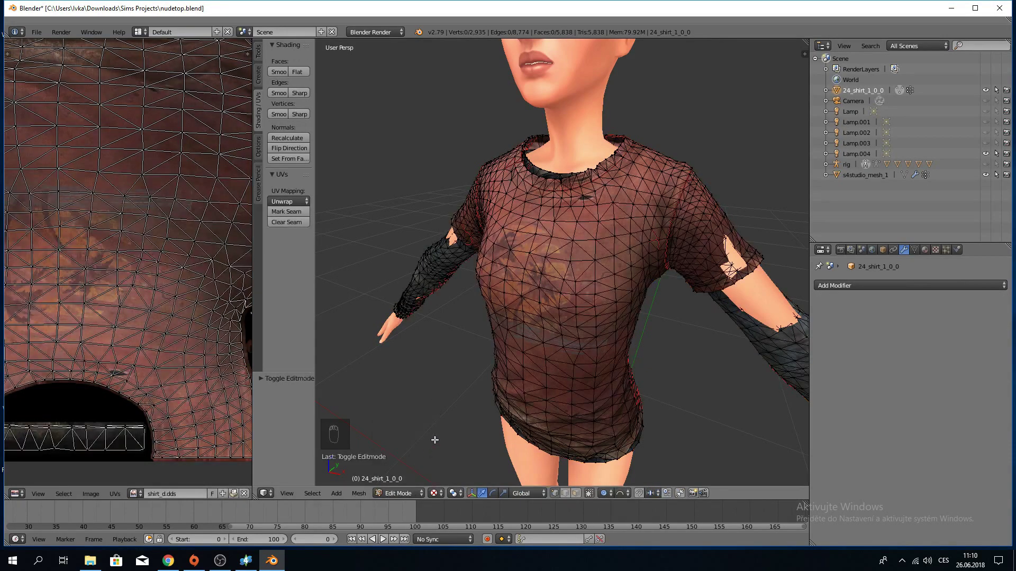
Set the proportional editing falloff to Smooth for reshaping the shirt's lower back.
{"action": "scroll", "coordinate": [450, 412], "scroll_direction": "down", "scroll_amount": 2}
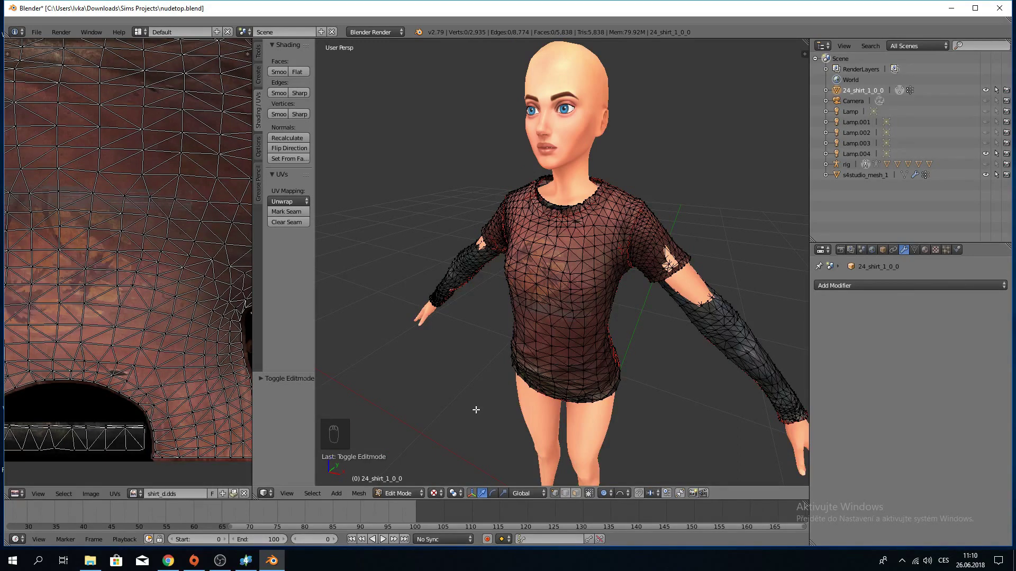
{"action": "middle_click_drag", "start_coordinate": [476, 410], "coordinate": [731, 366]}
{"action": "scroll", "coordinate": [599, 390], "scroll_direction": "up", "scroll_amount": 2}
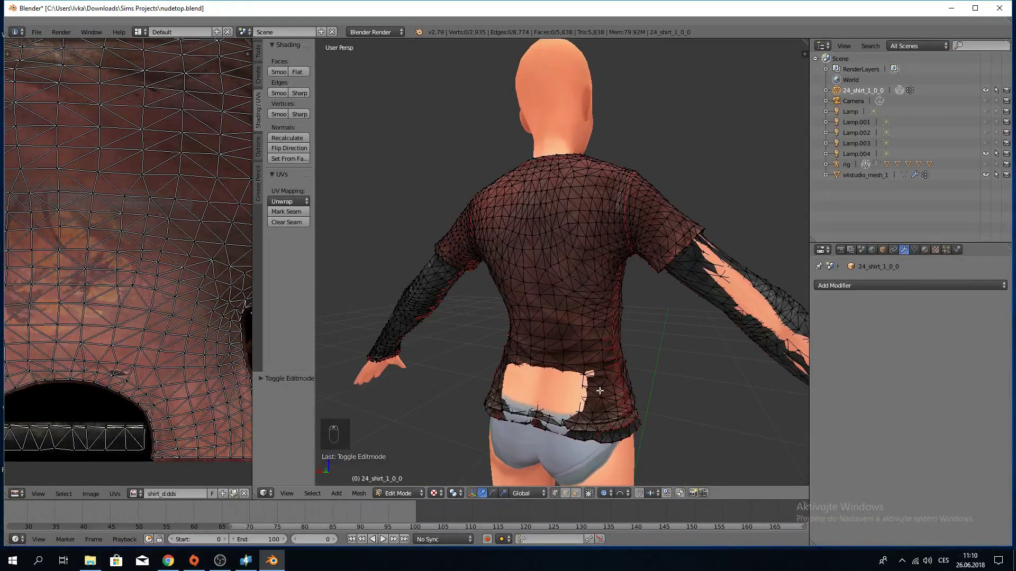
{"action": "left_click", "coordinate": [622, 493]}
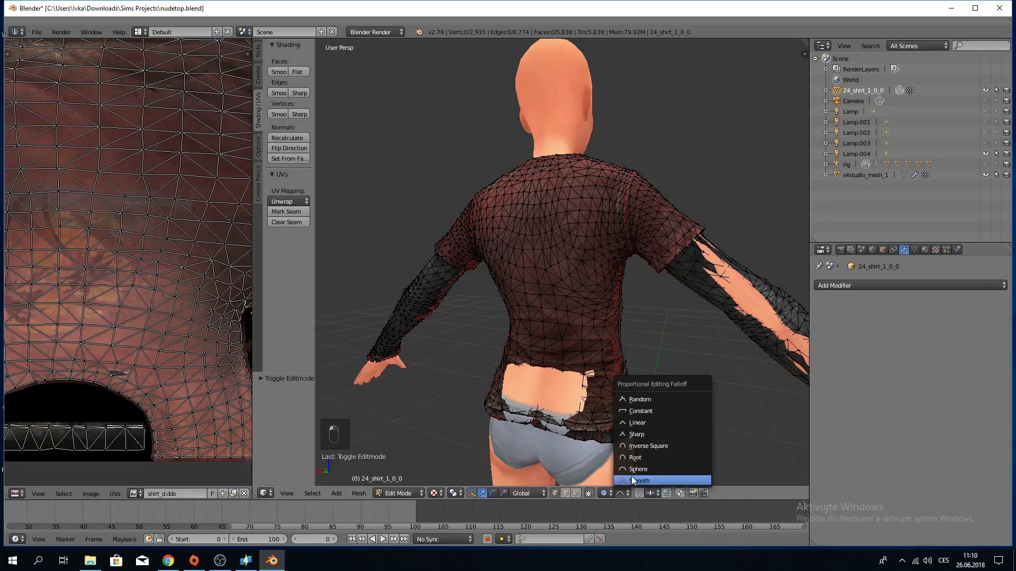
{"action": "left_click", "coordinate": [633, 481]}
Pull two shirt vertices over the exposed lower back outward along the Y axis, reducing the proportional size to 0.07.
{"action": "right_click", "coordinate": [533, 411]}
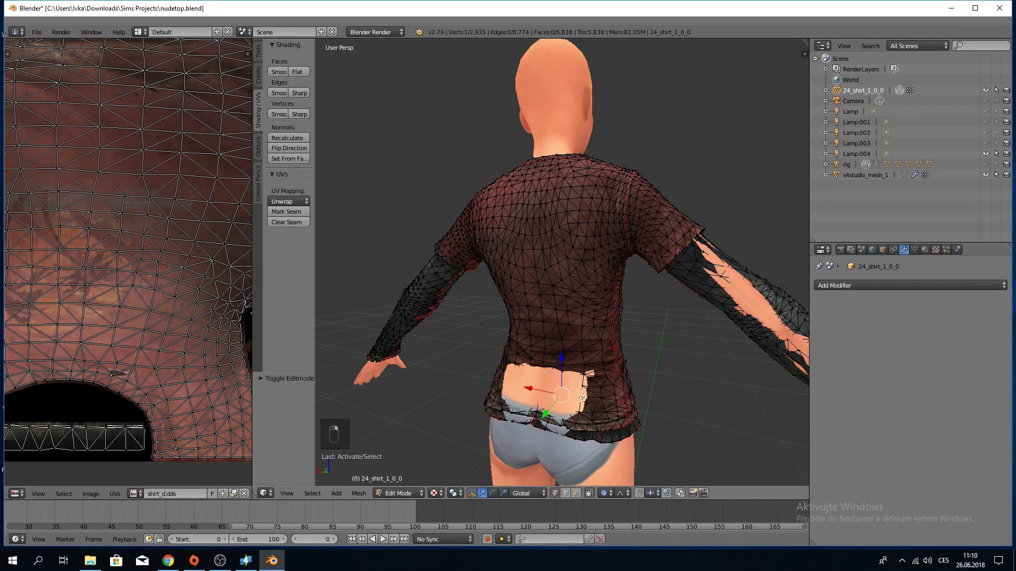
{"action": "middle_click_drag", "start_coordinate": [533, 412], "coordinate": [507, 404]}
{"action": "key", "text": "g"}
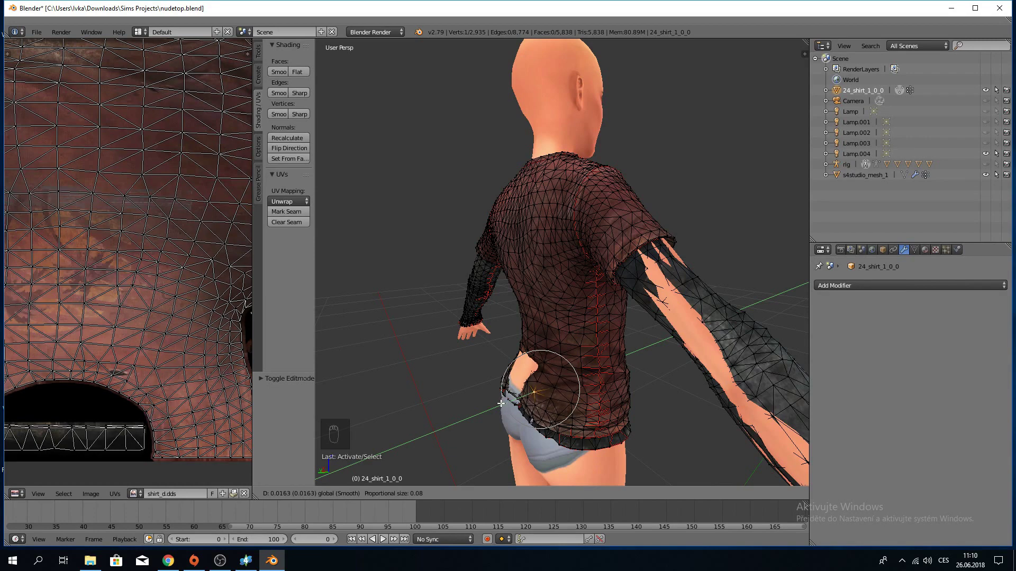
{"action": "scroll", "coordinate": [501, 404], "scroll_direction": "down", "scroll_amount": 7}
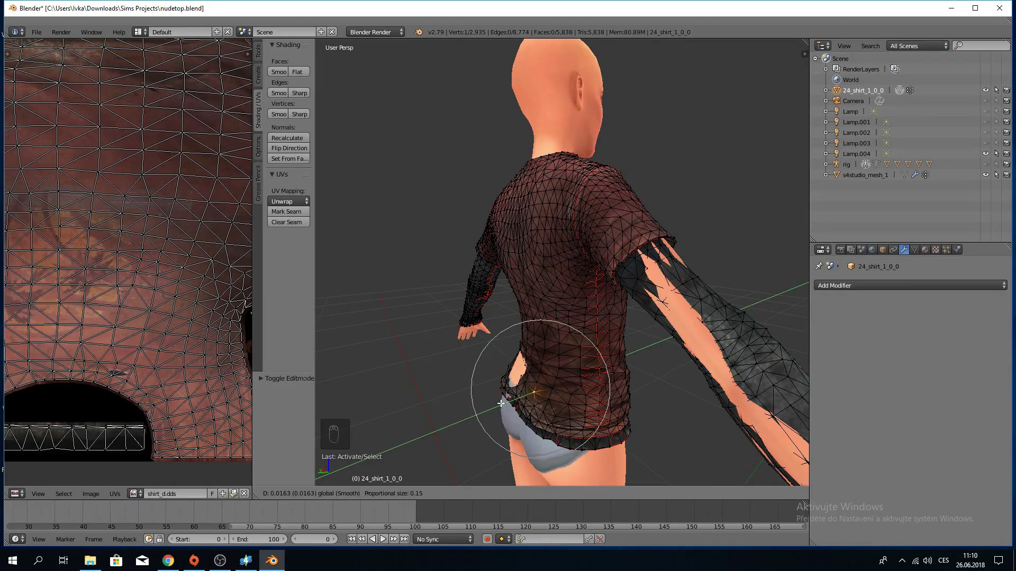
{"action": "scroll", "coordinate": [501, 404], "scroll_direction": "up", "scroll_amount": 8}
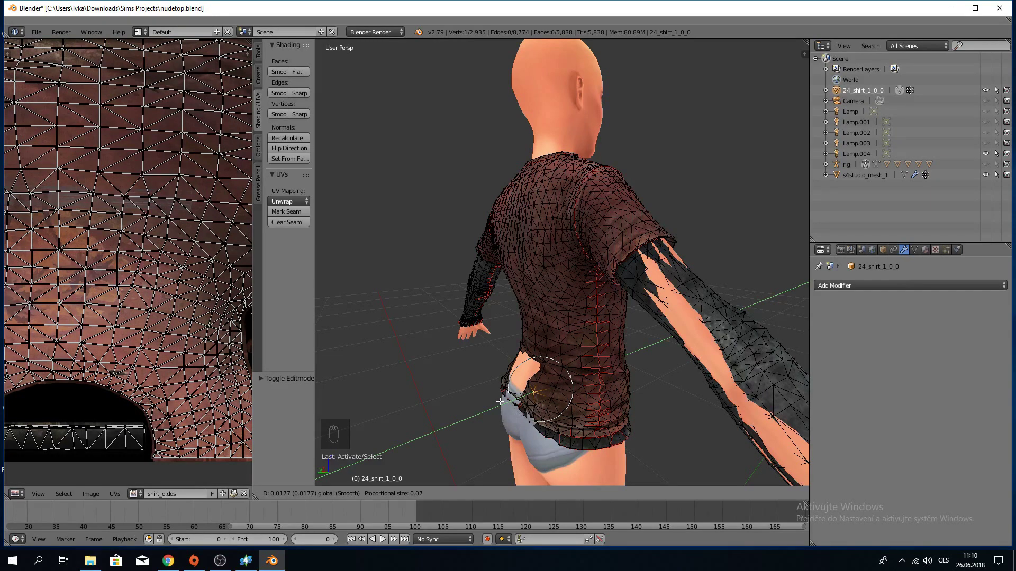
{"action": "left_click", "coordinate": [493, 394]}
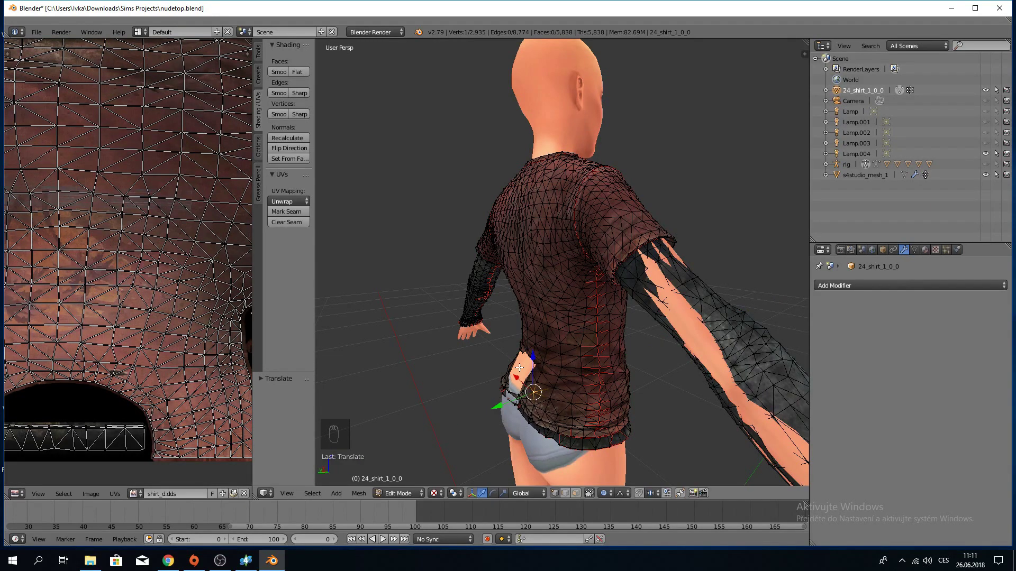
{"action": "right_click_drag", "start_coordinate": [519, 367], "coordinate": [486, 375]}
{"action": "key", "text": "y"}
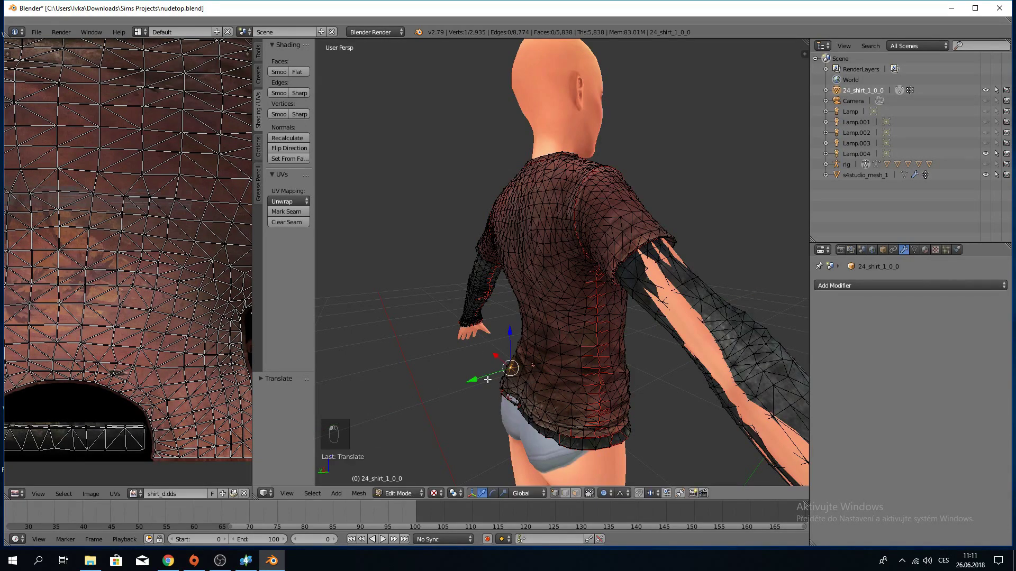
Pull two shirt vertices at the centre of the lower back and at the hem outward along the Y axis.
{"action": "middle_click_drag", "start_coordinate": [486, 375], "coordinate": [575, 366]}
{"action": "key", "text": "a"}
{"action": "right_click", "coordinate": [568, 356]}
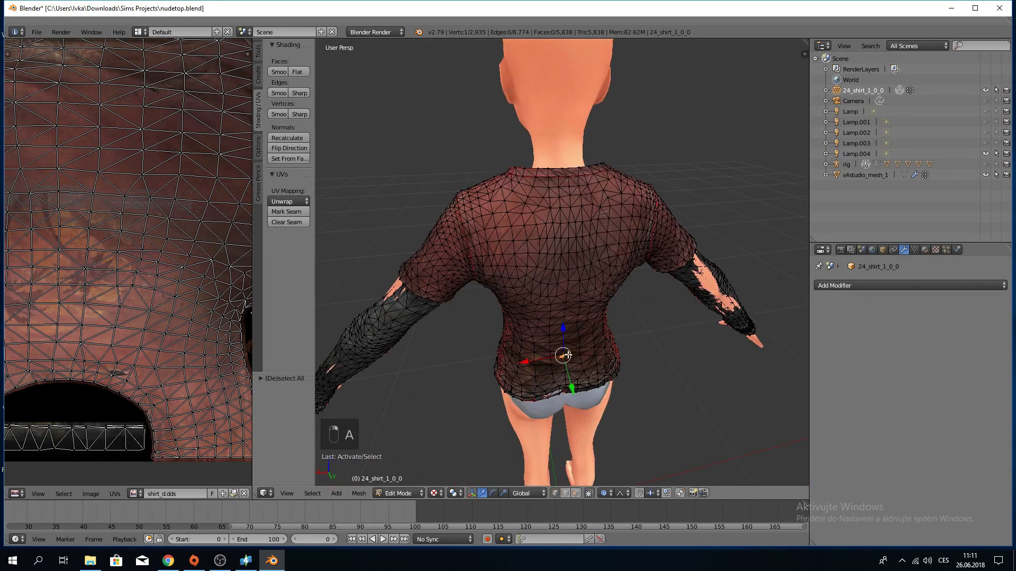
{"action": "left_click_drag", "start_coordinate": [572, 382], "coordinate": [575, 387]}
{"action": "right_click", "coordinate": [560, 400]}
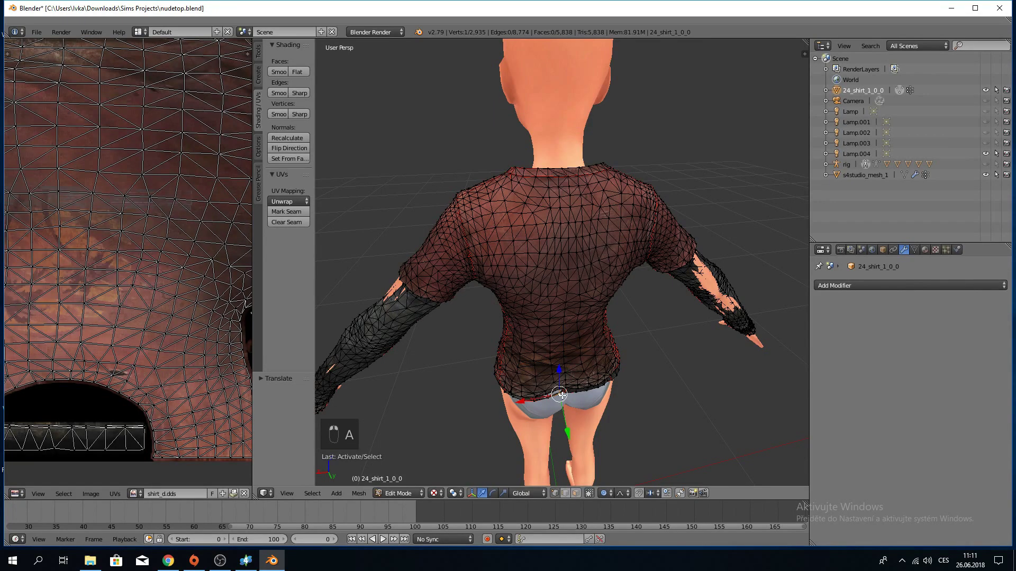
{"action": "left_click_drag", "start_coordinate": [564, 425], "coordinate": [565, 430]}
Select a dark undersleeve vertex over the exposed right upper arm and examine its area in the UV layout.
{"action": "middle_click_drag", "start_coordinate": [565, 429], "coordinate": [709, 414]}
{"action": "scroll", "coordinate": [549, 429], "scroll_direction": "down", "scroll_amount": 2}
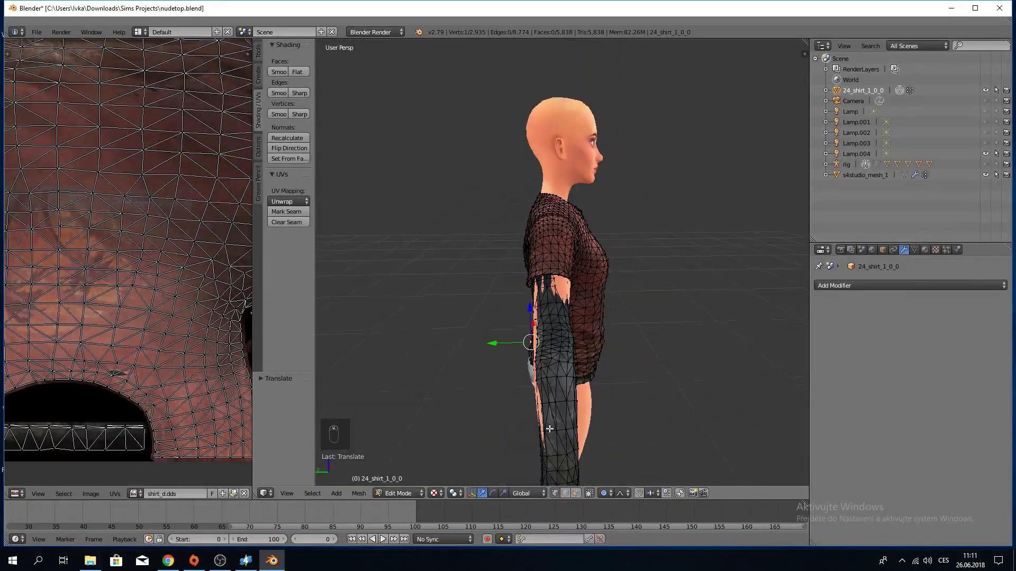
{"action": "scroll", "coordinate": [549, 429], "scroll_direction": "up", "scroll_amount": 5}
{"action": "right_click", "coordinate": [565, 367]}
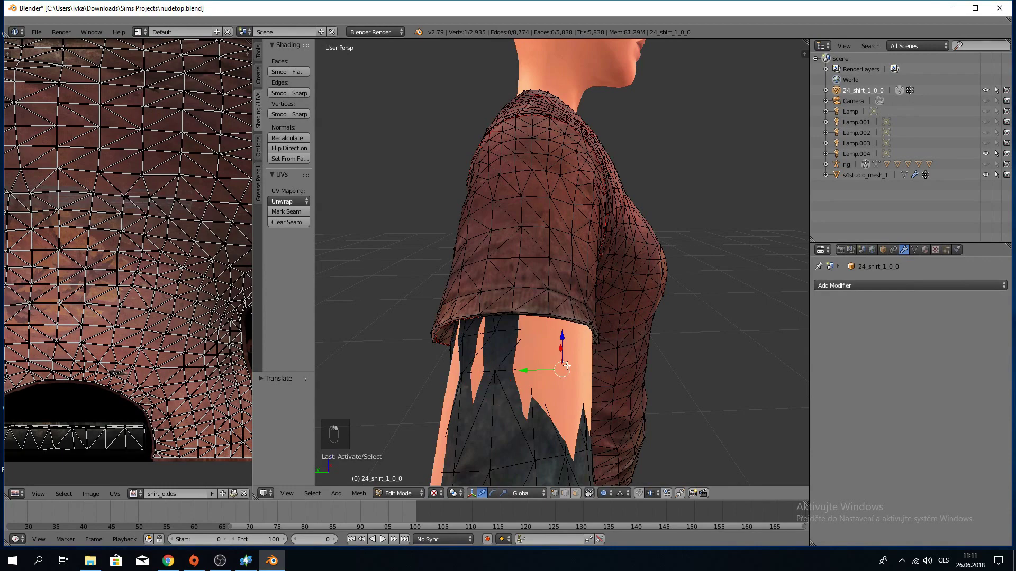
{"action": "scroll", "coordinate": [106, 284], "scroll_direction": "down", "scroll_amount": 4}
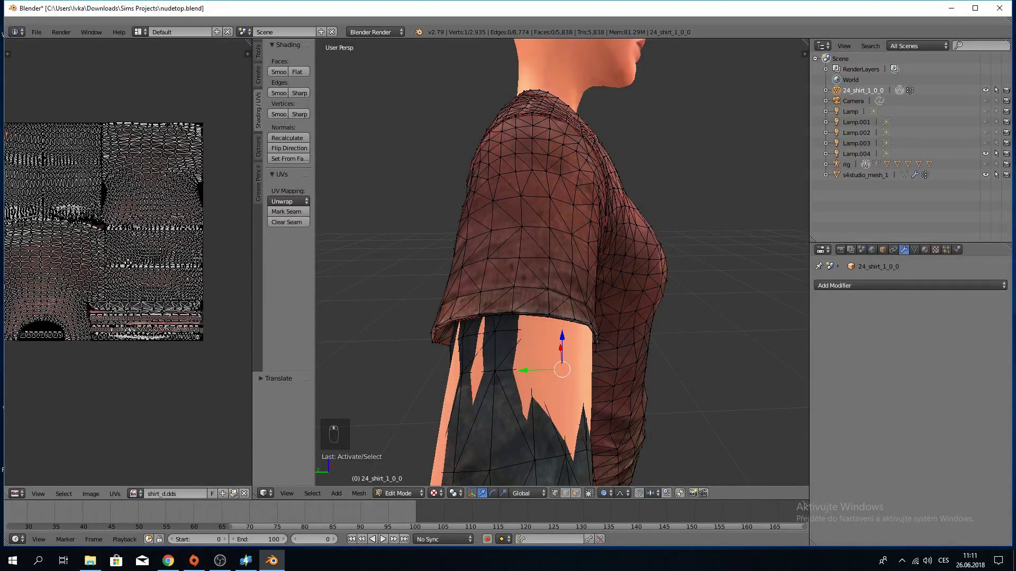
{"action": "middle_click_drag", "start_coordinate": [564, 374], "coordinate": [608, 370]}
{"action": "scroll", "coordinate": [131, 272], "scroll_direction": "up", "scroll_amount": 5}
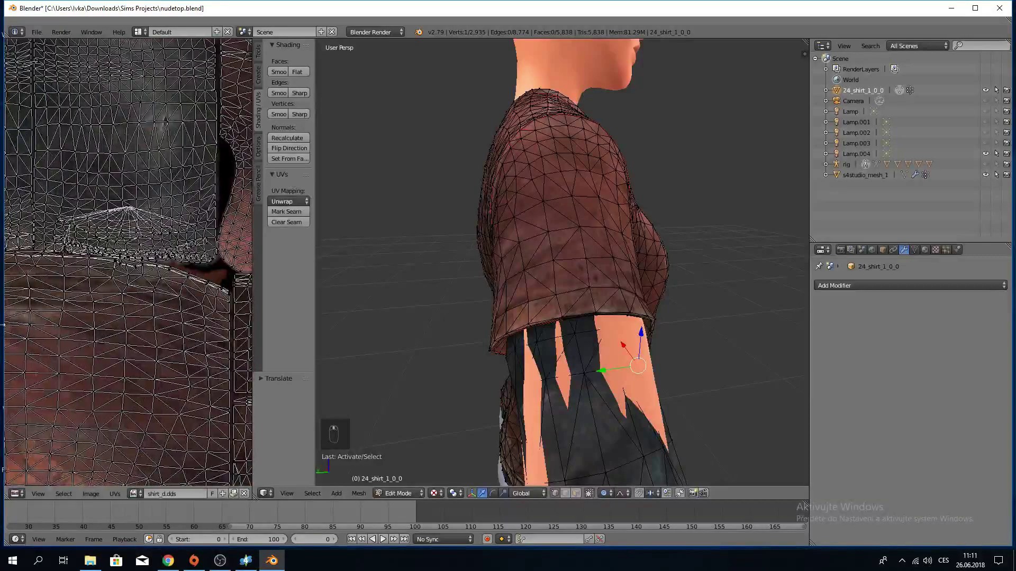
{"action": "scroll", "coordinate": [132, 272], "scroll_direction": "down", "scroll_amount": 5}
{"action": "scroll", "coordinate": [50, 166], "scroll_direction": "up", "scroll_amount": 5}
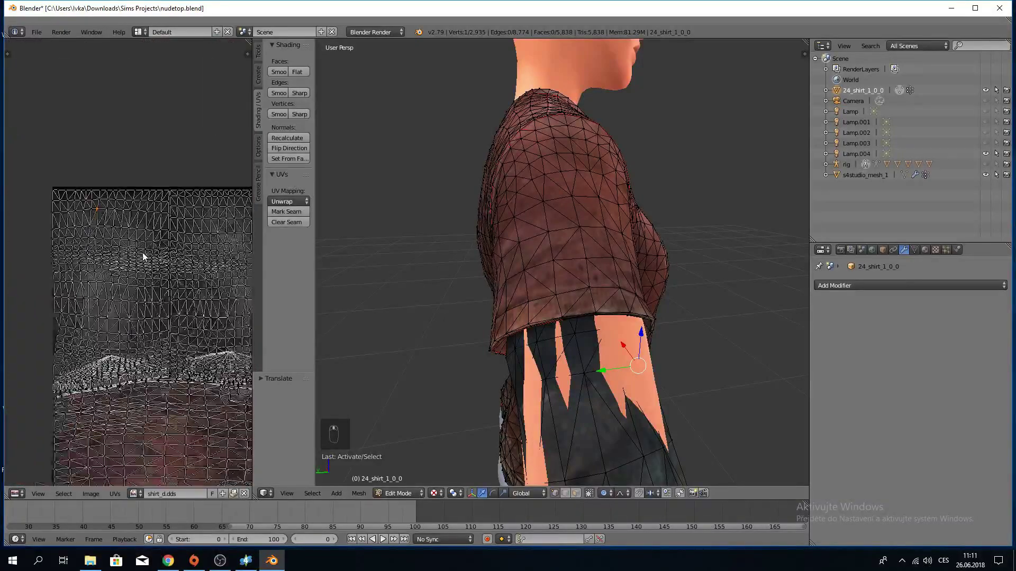
{"action": "scroll", "coordinate": [143, 256], "scroll_direction": "up", "scroll_amount": 3}
{"action": "scroll", "coordinate": [143, 256], "scroll_direction": "down", "scroll_amount": 4}
Raise the selected undersleeve vertex on the right upper arm along the Z axis with a proportional size of 0.09.
{"action": "middle_click_drag", "start_coordinate": [479, 344], "coordinate": [461, 328]}
{"action": "key", "text": "g"}
{"action": "key", "text": "z"}
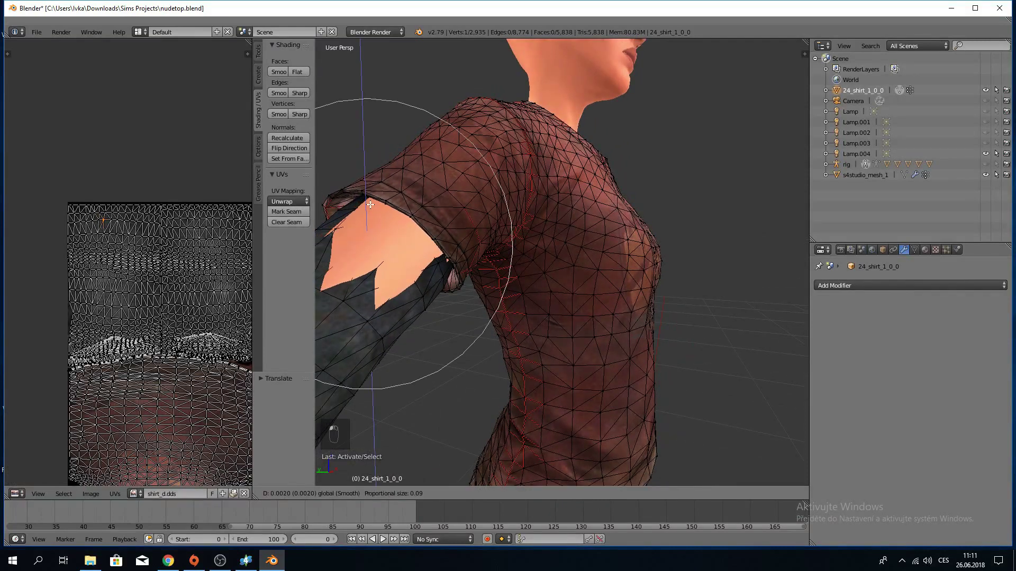
{"action": "left_click", "coordinate": [397, 227]}
{"action": "key", "text": "g"}
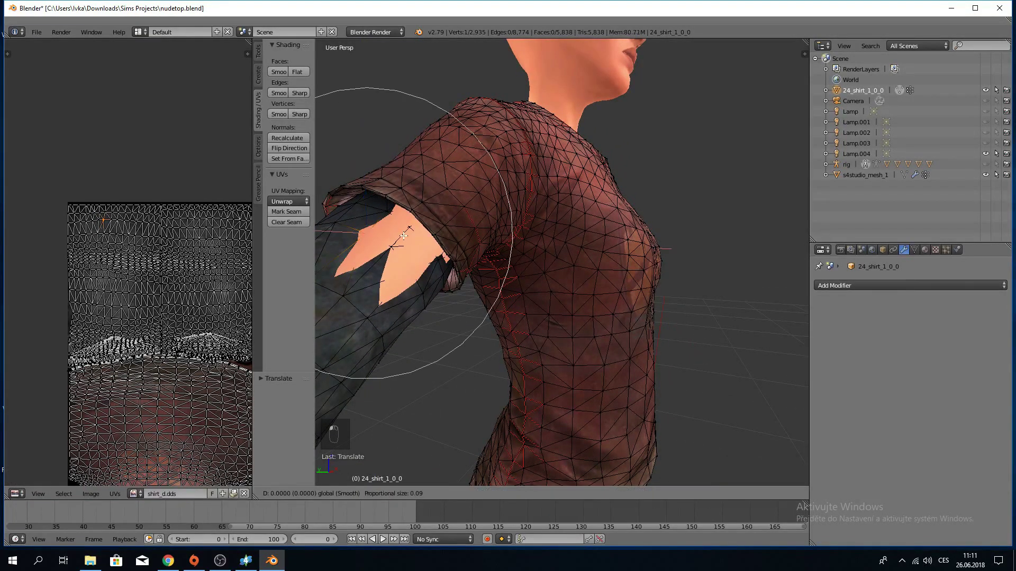
{"action": "left_click", "coordinate": [404, 236]}
{"action": "key", "text": "ctrl+z"}
Pull three undersleeve vertices at the front of the right upper arm forward along the Y axis to cover the skin.
{"action": "middle_click_drag", "start_coordinate": [404, 236], "coordinate": [442, 336]}
{"action": "key", "text": "g"}
{"action": "key", "text": "y"}
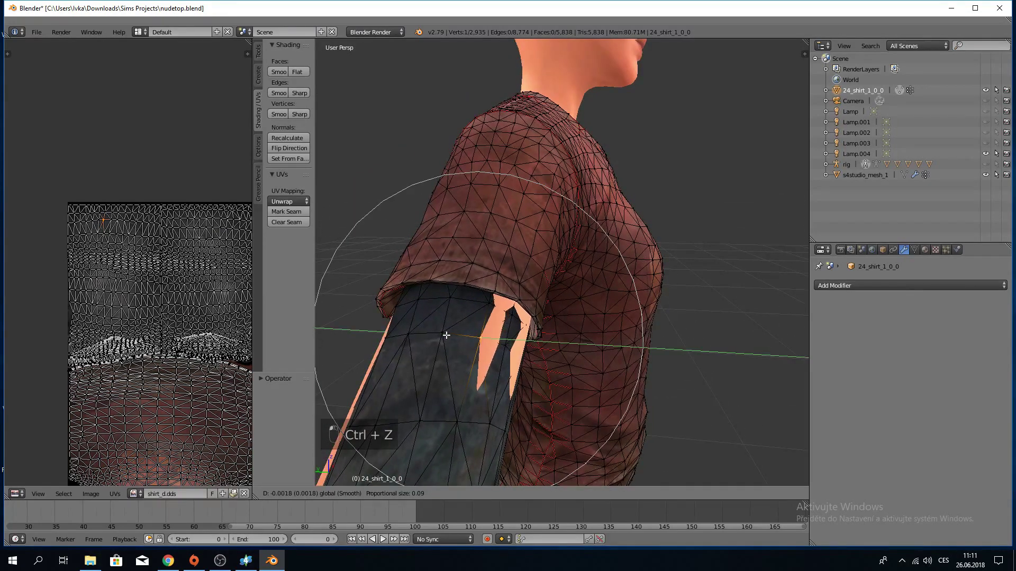
{"action": "left_click", "coordinate": [467, 309]}
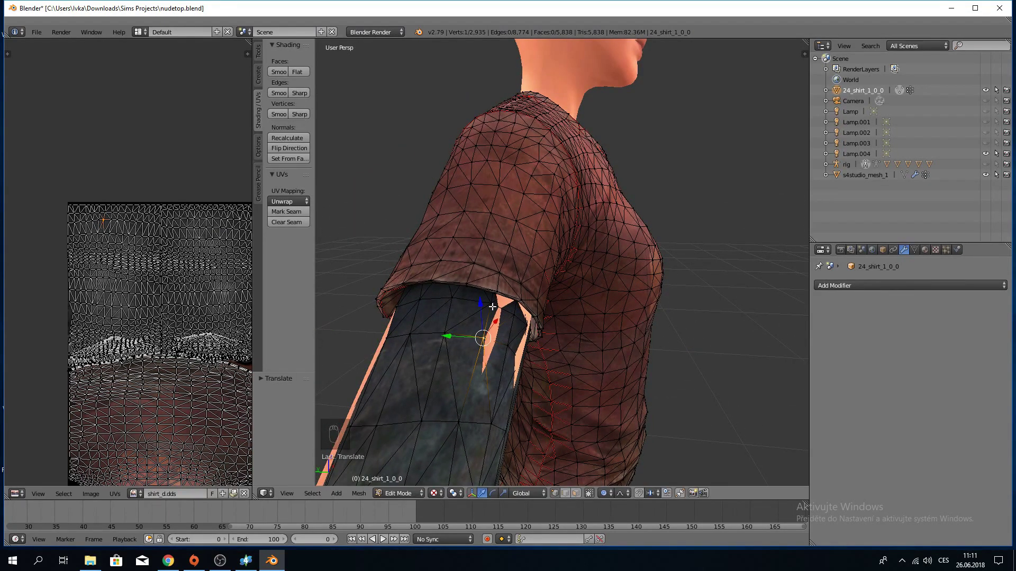
{"action": "right_click", "coordinate": [508, 309]}
{"action": "key", "text": "g"}
{"action": "key", "text": "y"}
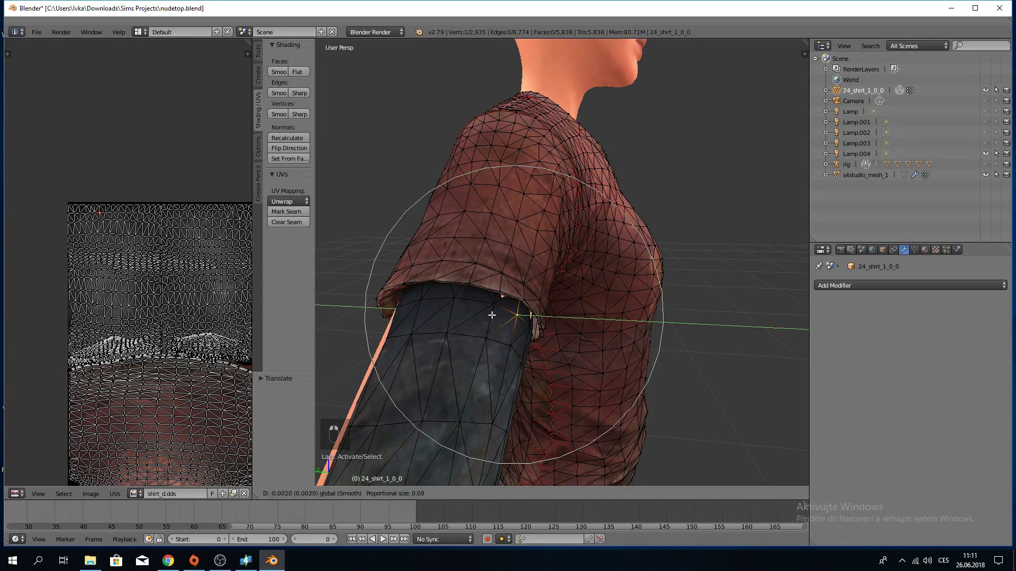
{"action": "left_click", "coordinate": [495, 313]}
{"action": "right_click", "coordinate": [500, 293]}
{"action": "key", "text": "g"}
{"action": "key", "text": "y"}
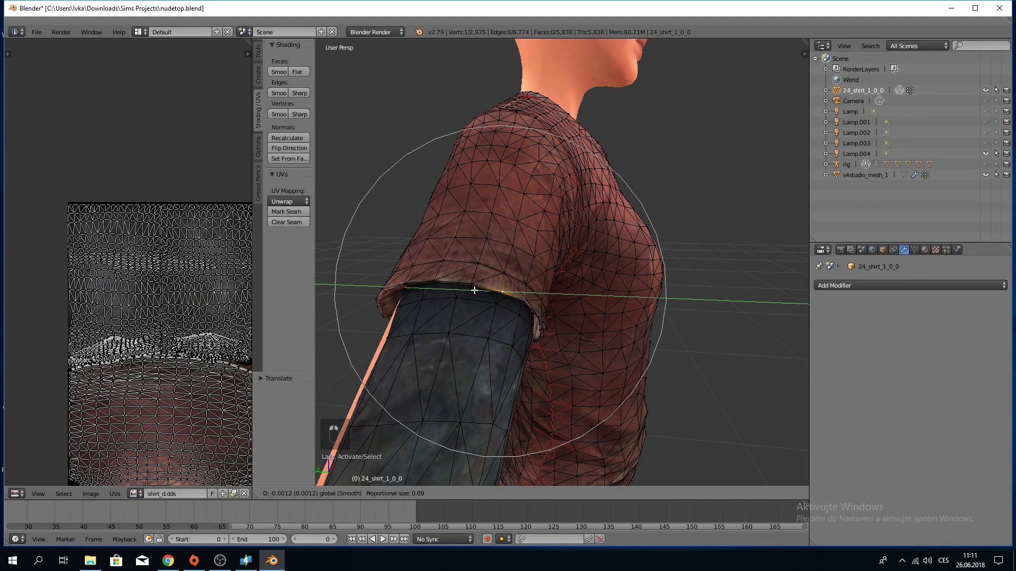
{"action": "left_click", "coordinate": [525, 368]}
Pull three undersleeve vertices at the back of the right upper arm, just below the short sleeve, backward along the Y axis.
{"action": "middle_click_drag", "start_coordinate": [524, 369], "coordinate": [562, 344]}
{"action": "right_click", "coordinate": [595, 282]}
{"action": "middle_click_drag", "start_coordinate": [596, 281], "coordinate": [522, 284]}
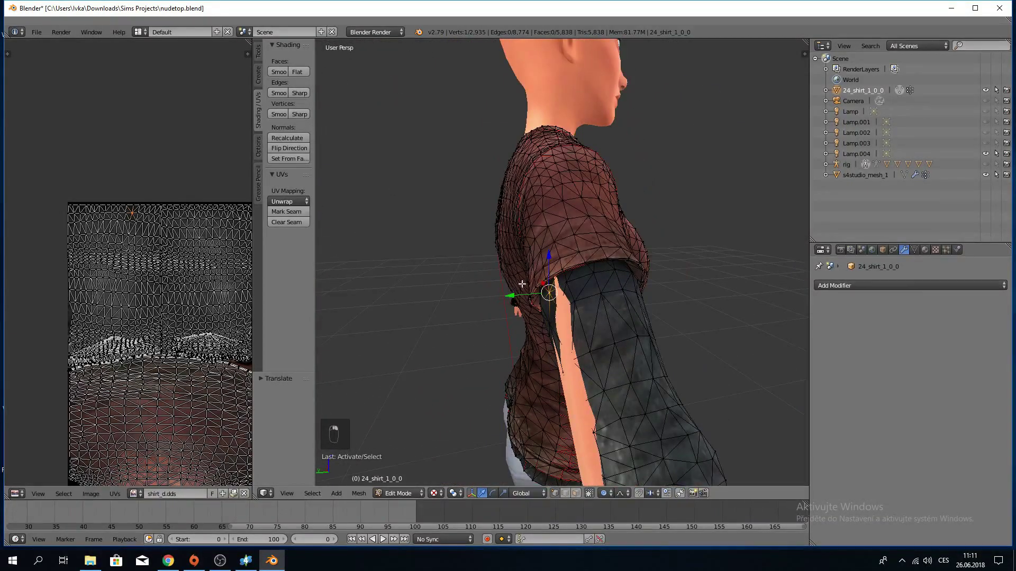
{"action": "key", "text": "g"}
{"action": "left_click_drag", "start_coordinate": [512, 297], "coordinate": [511, 298]}
{"action": "right_click", "coordinate": [570, 355]}
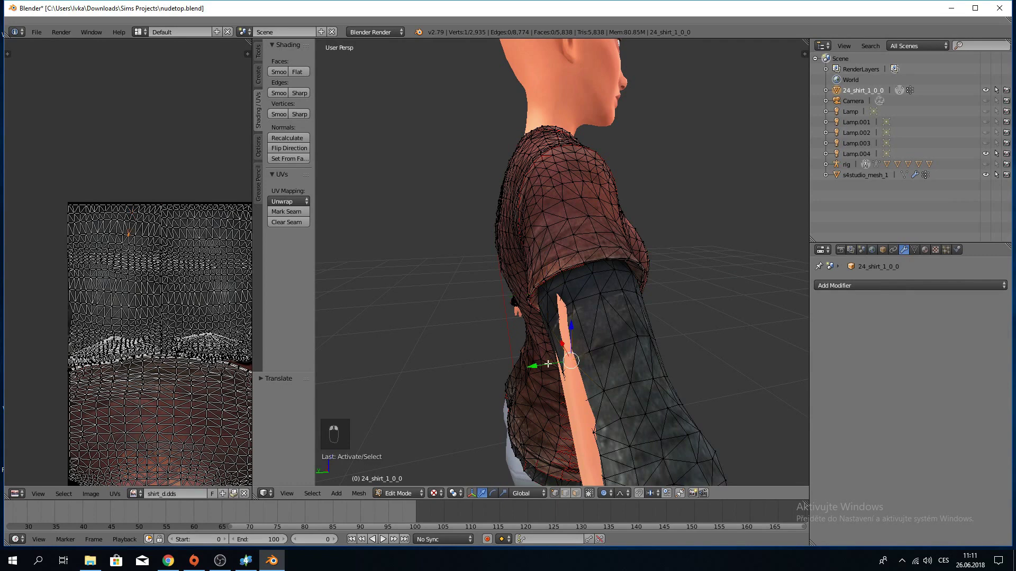
{"action": "left_click_drag", "start_coordinate": [537, 363], "coordinate": [535, 363]}
{"action": "right_click", "coordinate": [570, 301]}
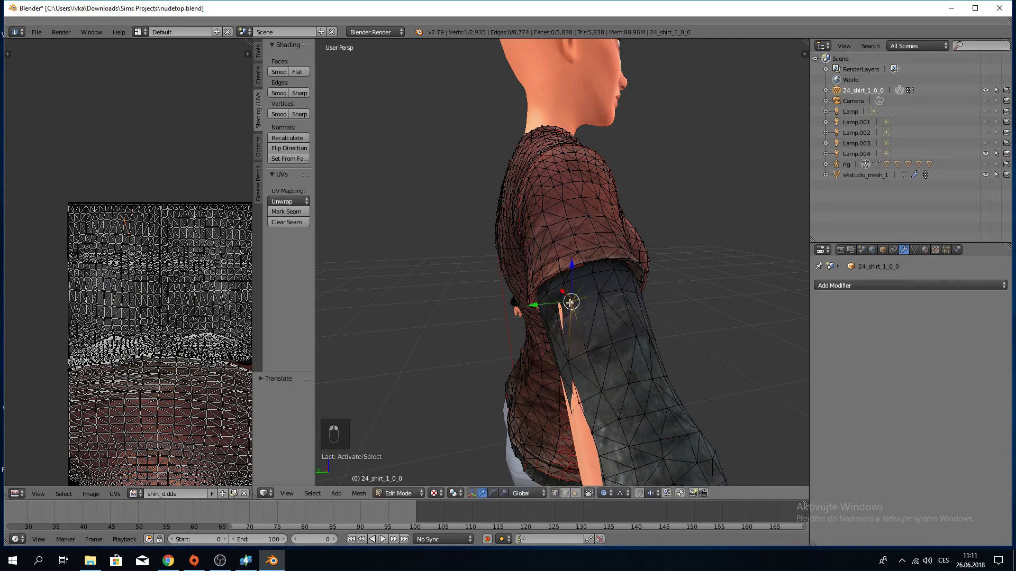
{"action": "left_click_drag", "start_coordinate": [537, 303], "coordinate": [537, 303]}
Pull two undersleeve vertices near the back of the right elbow backward along the Y axis.
{"action": "scroll", "coordinate": [547, 321], "scroll_direction": "down", "scroll_amount": 1}
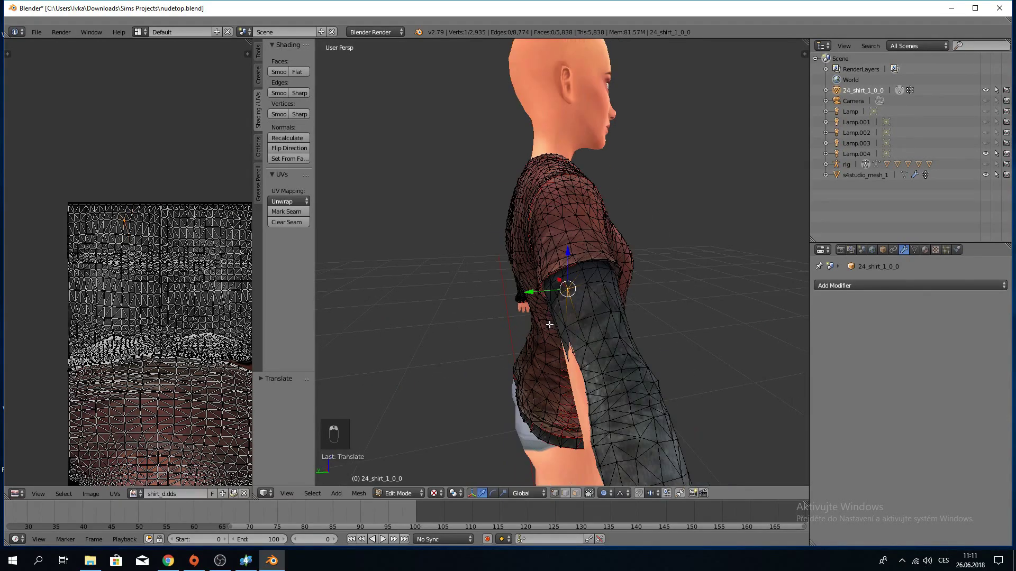
{"action": "right_click", "coordinate": [574, 354]}
{"action": "left_click_drag", "start_coordinate": [551, 356], "coordinate": [551, 358]}
{"action": "right_click", "coordinate": [586, 394]}
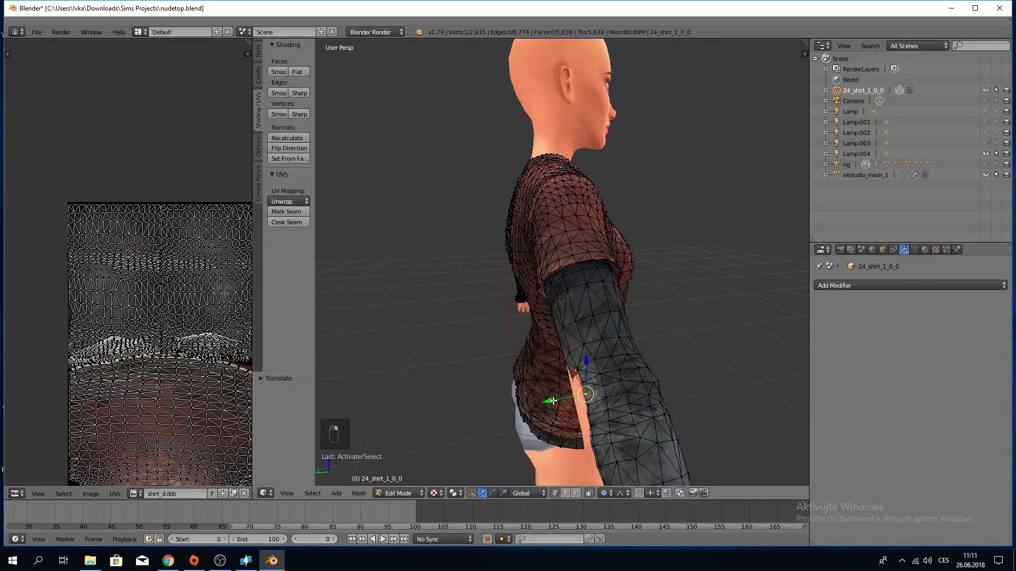
{"action": "left_click_drag", "start_coordinate": [553, 401], "coordinate": [551, 402]}
Pull the undersleeve vertices along the back of the right forearm and elbow outward along the Y axis over the exposed skin.
{"action": "scroll", "coordinate": [546, 392], "scroll_direction": "down", "scroll_amount": 1}
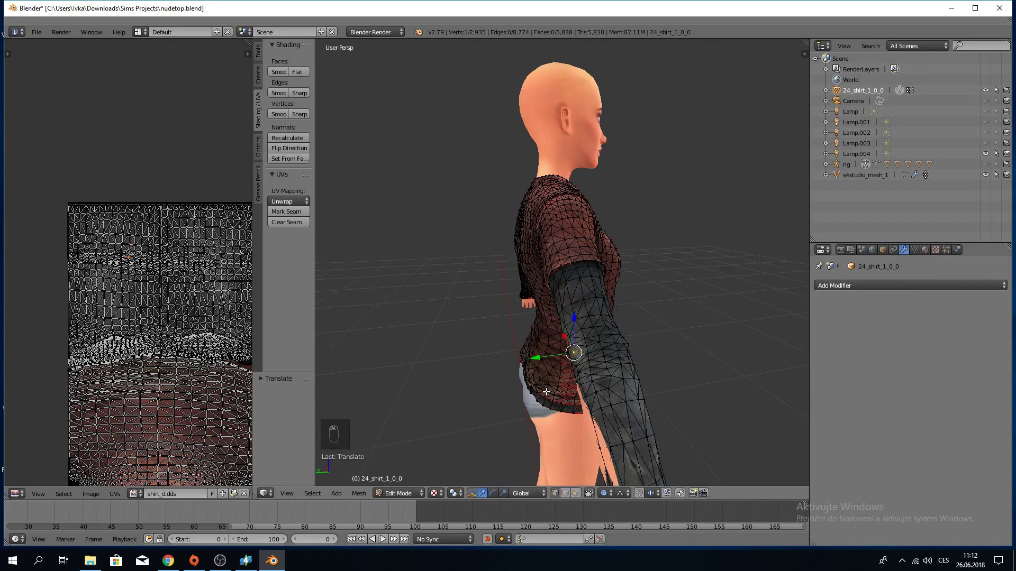
{"action": "middle_click_drag", "start_coordinate": [546, 392], "coordinate": [554, 374]}
{"action": "right_click", "coordinate": [651, 396]}
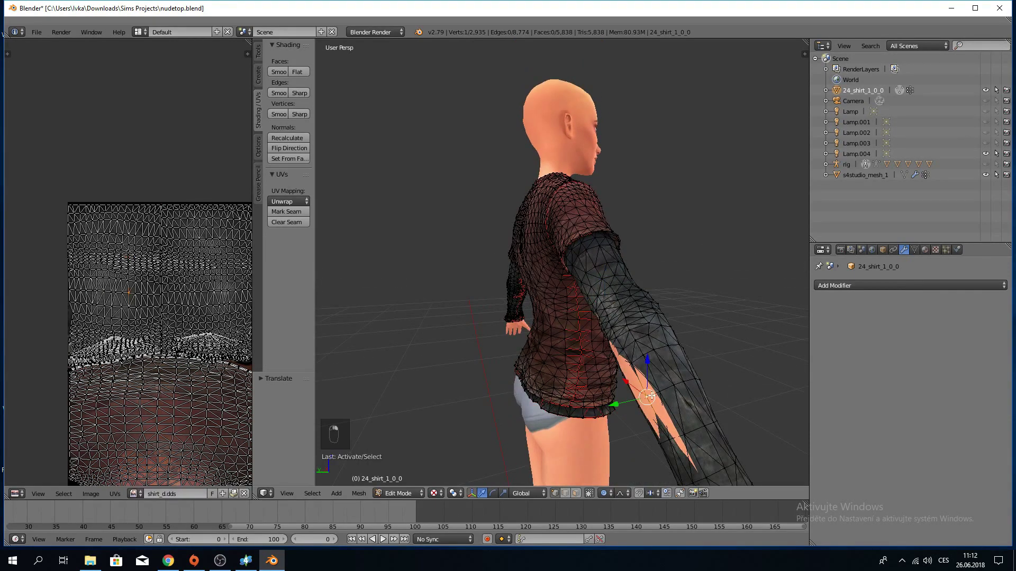
{"action": "left_click_drag", "start_coordinate": [614, 405], "coordinate": [609, 406]}
{"action": "right_click", "coordinate": [682, 431]}
{"action": "right_click", "coordinate": [620, 358]}
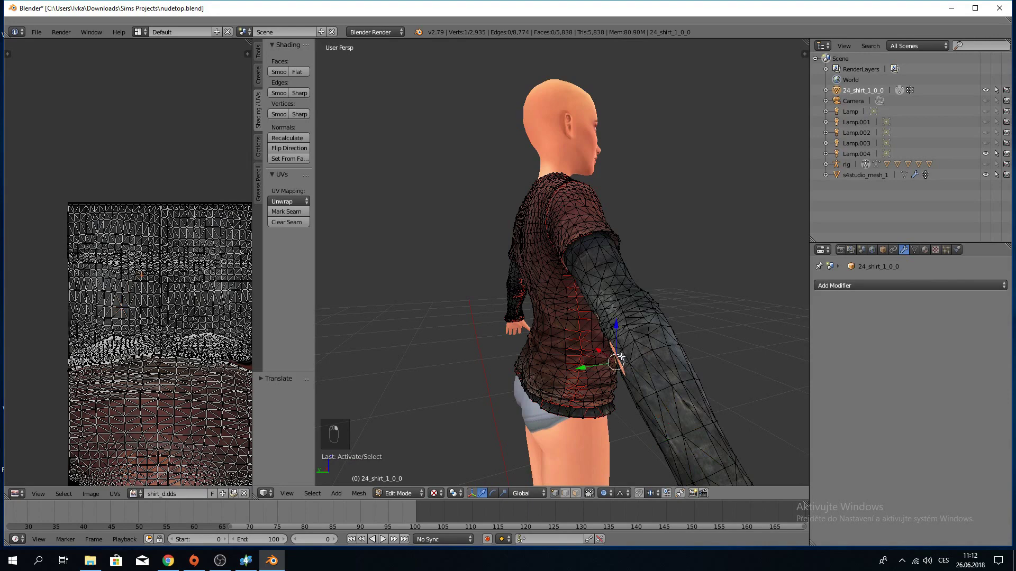
{"action": "left_click_drag", "start_coordinate": [596, 365], "coordinate": [594, 365]}
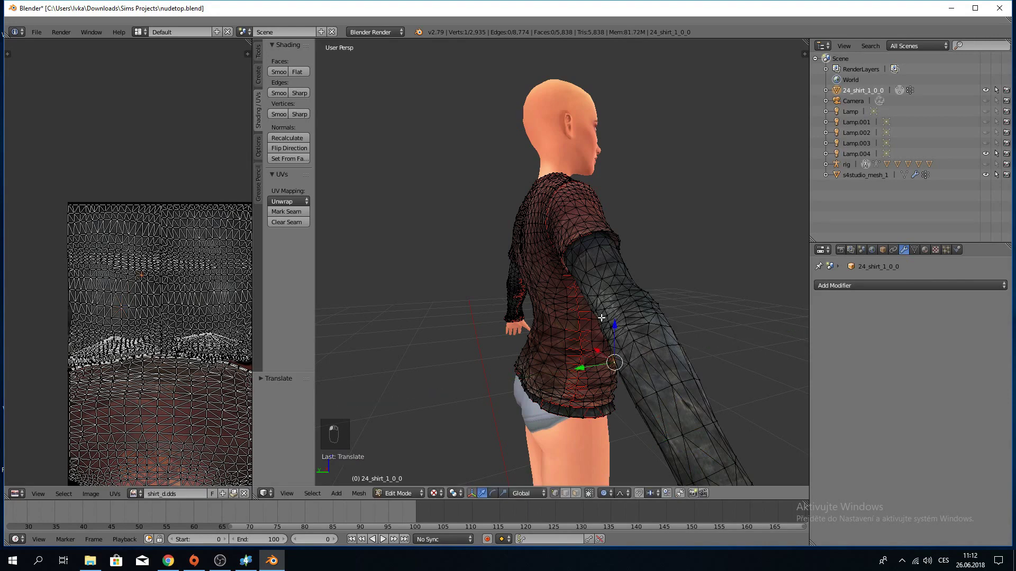
{"action": "right_click", "coordinate": [601, 318]}
{"action": "left_click_drag", "start_coordinate": [577, 320], "coordinate": [575, 320]}
Move the seam vertex on the underside of the right undersleeve outward to cover the small patch of exposed skin.
{"action": "middle_click_drag", "start_coordinate": [575, 320], "coordinate": [558, 274]}
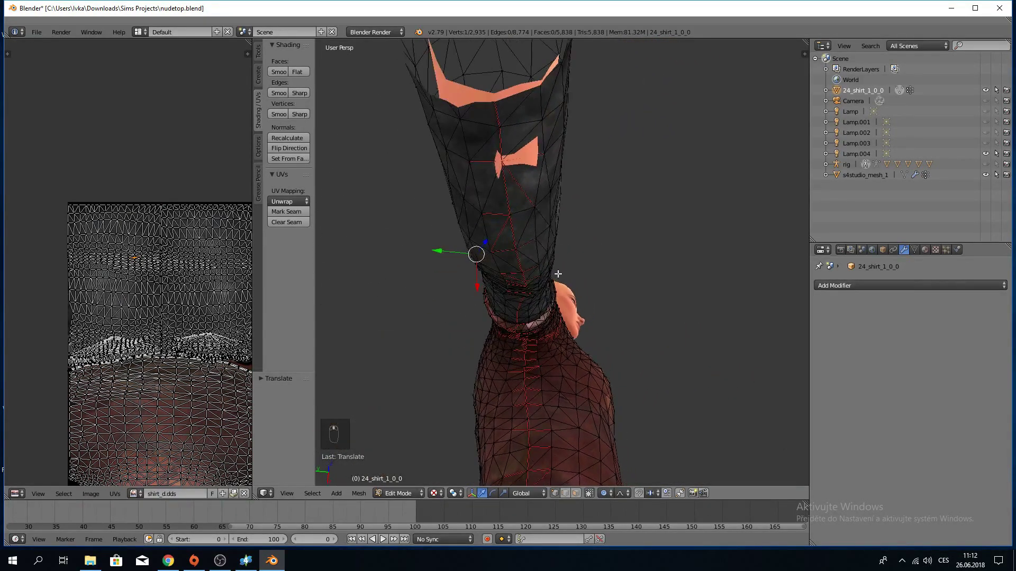
{"action": "right_click", "coordinate": [505, 160]}
{"action": "middle_click_drag", "start_coordinate": [514, 189], "coordinate": [512, 198]}
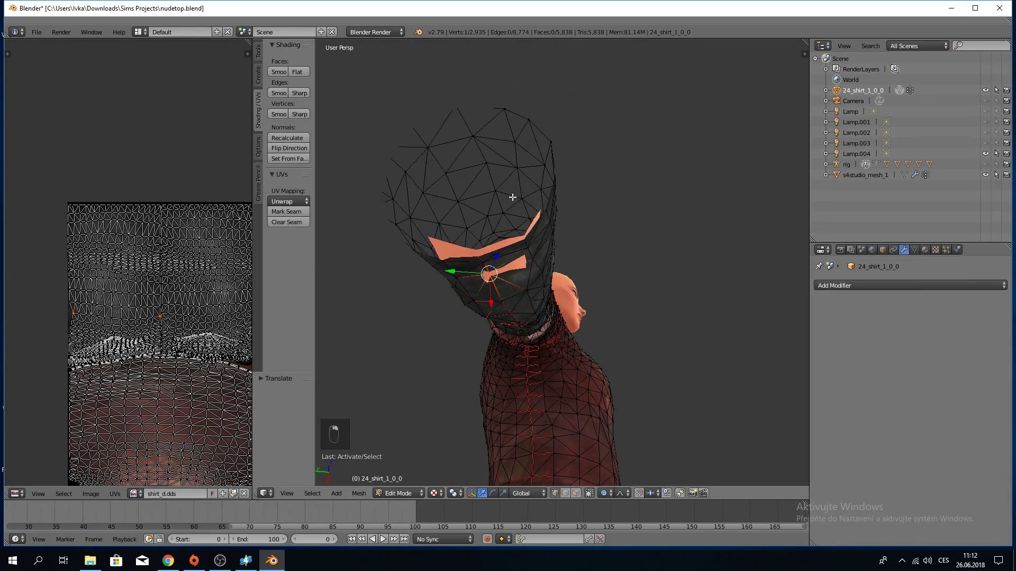
{"action": "key", "text": "g"}
{"action": "left_click", "coordinate": [495, 256]}
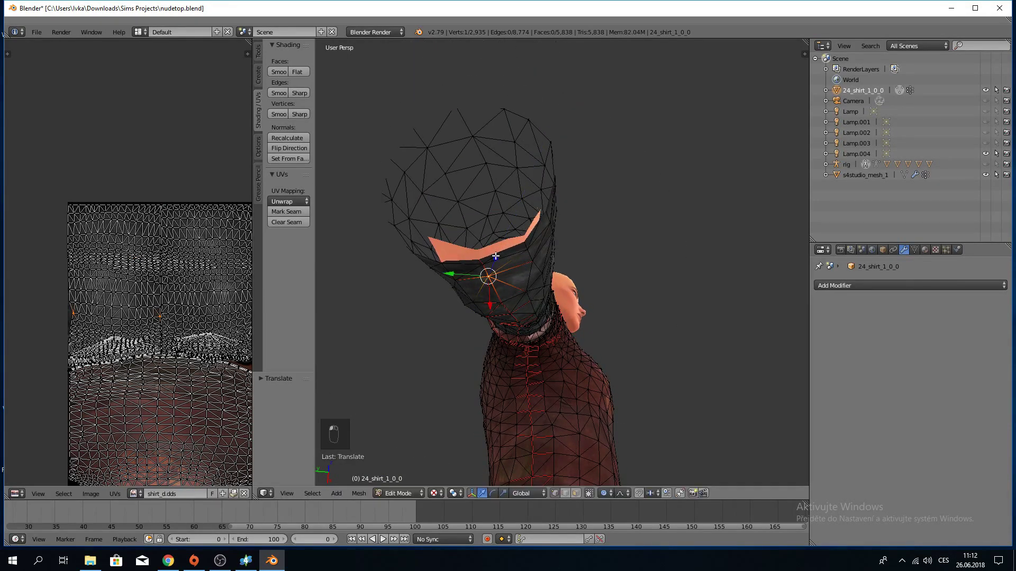
Deselect everything and move the shirt vertices at the front of the left short sleeve outward over the skin showing through.
{"action": "scroll", "coordinate": [495, 256], "scroll_direction": "down", "scroll_amount": 1}
{"action": "middle_click_drag", "start_coordinate": [496, 247], "coordinate": [566, 297]}
{"action": "key", "text": "a"}
{"action": "right_click", "coordinate": [622, 350]}
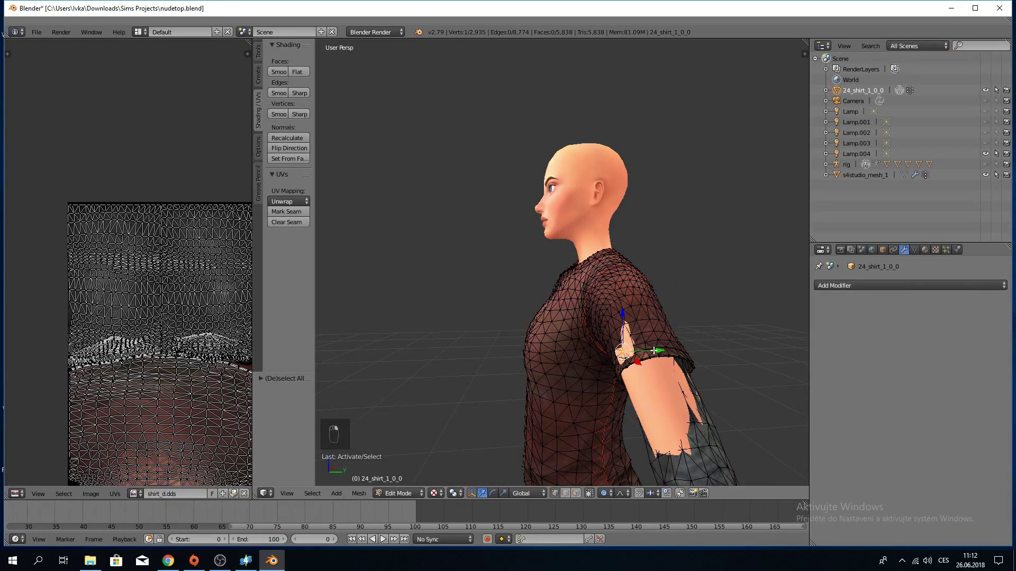
{"action": "left_click_drag", "start_coordinate": [621, 351], "coordinate": [609, 333]}
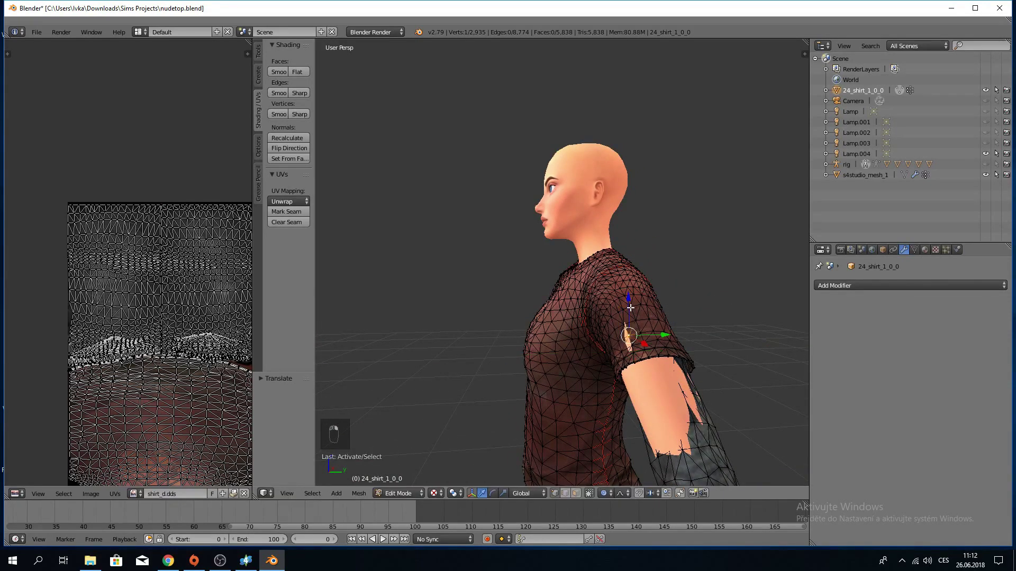
{"action": "key", "text": "g"}
{"action": "left_click", "coordinate": [630, 304]}
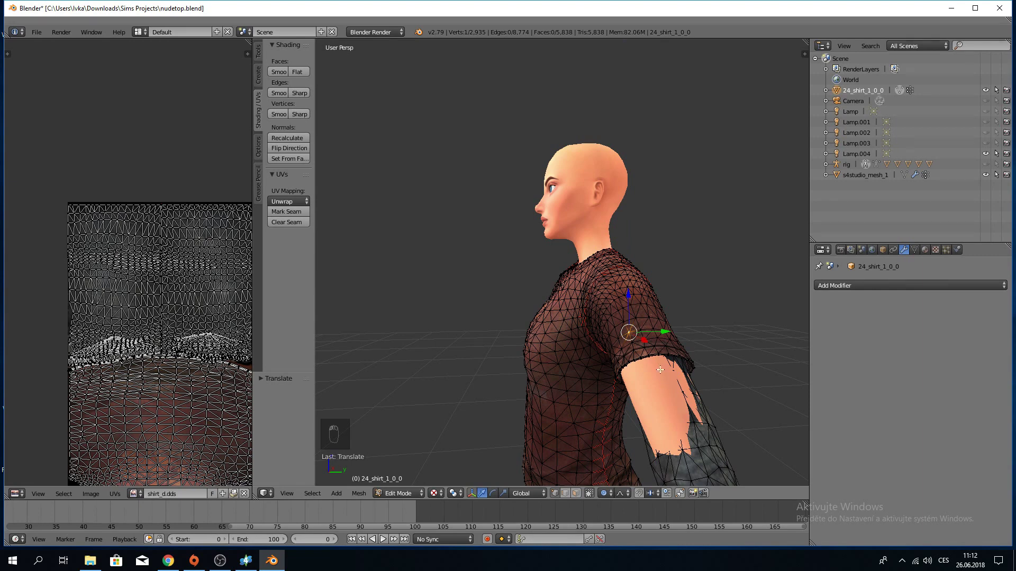
Raise an undersleeve vertex at the back of the left upper arm along the Z axis.
{"action": "right_click", "coordinate": [683, 392]}
{"action": "key", "text": "g"}
{"action": "key", "text": "z"}
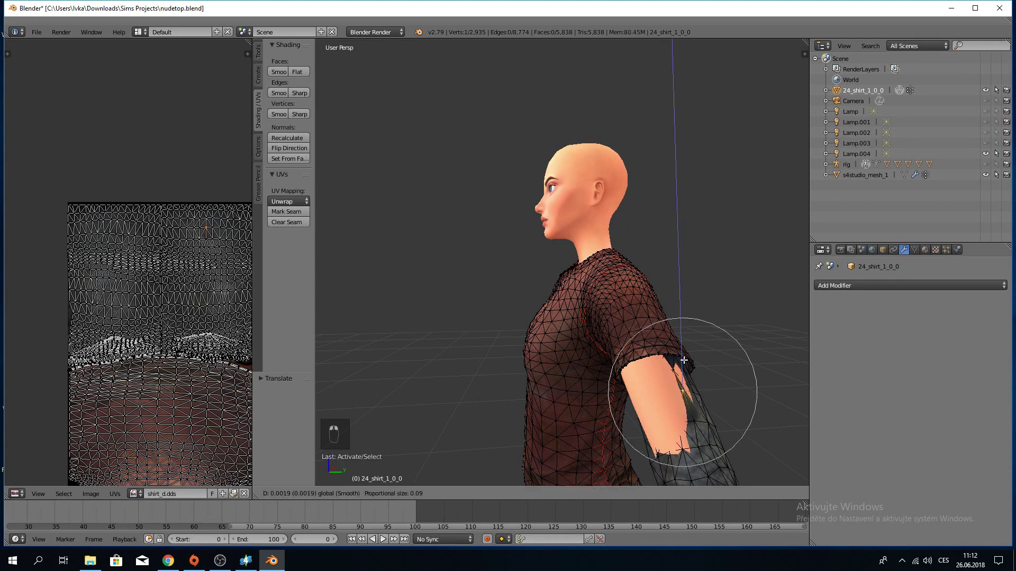
{"action": "left_click", "coordinate": [654, 403]}
Pull the undersleeve vertices across the front of the left upper arm forward along the Y axis until they cover the skin.
{"action": "right_click", "coordinate": [655, 403]}
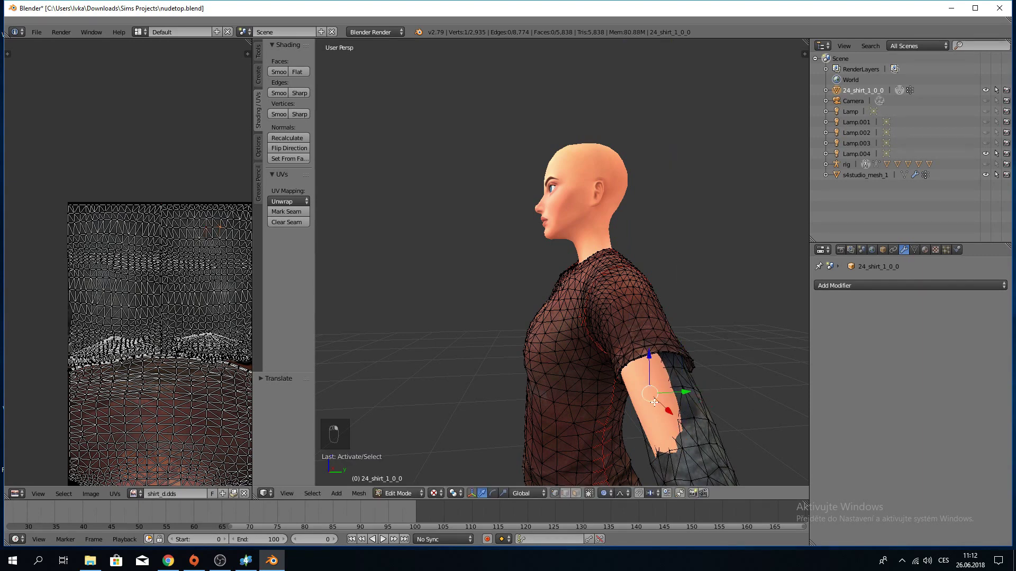
{"action": "key", "text": "g"}
{"action": "key", "text": "y"}
{"action": "left_click", "coordinate": [648, 381]}
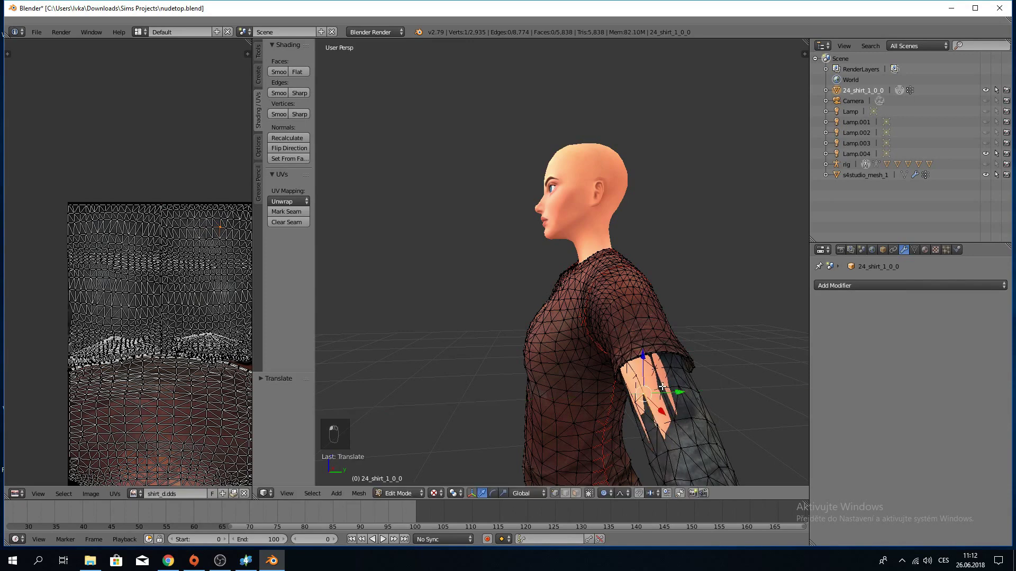
{"action": "right_click", "coordinate": [662, 368]}
{"action": "key", "text": "g"}
{"action": "right_click", "coordinate": [662, 368]}
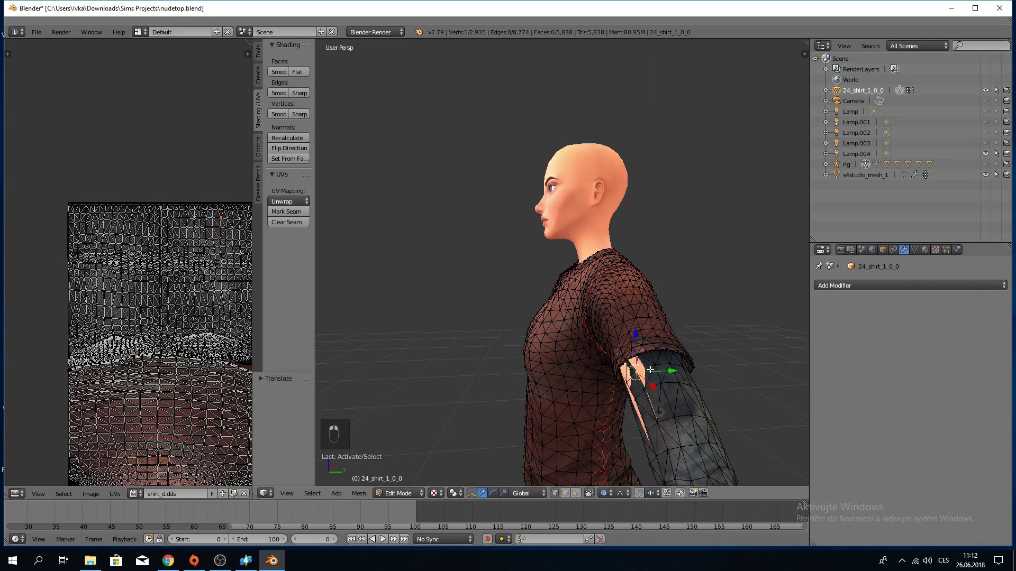
{"action": "key", "text": "g"}
{"action": "key", "text": "y"}
{"action": "left_click", "coordinate": [634, 437]}
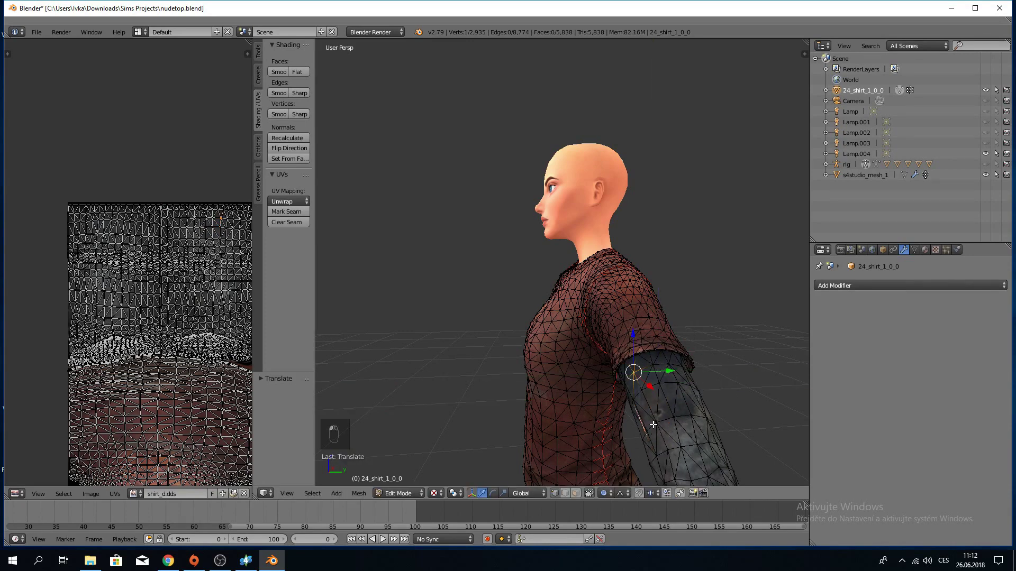
Pull the undersleeve vertices at the front of the left elbow forward along the Y axis.
{"action": "right_click", "coordinate": [653, 425]}
{"action": "right_click", "coordinate": [665, 432]}
{"action": "key", "text": "g"}
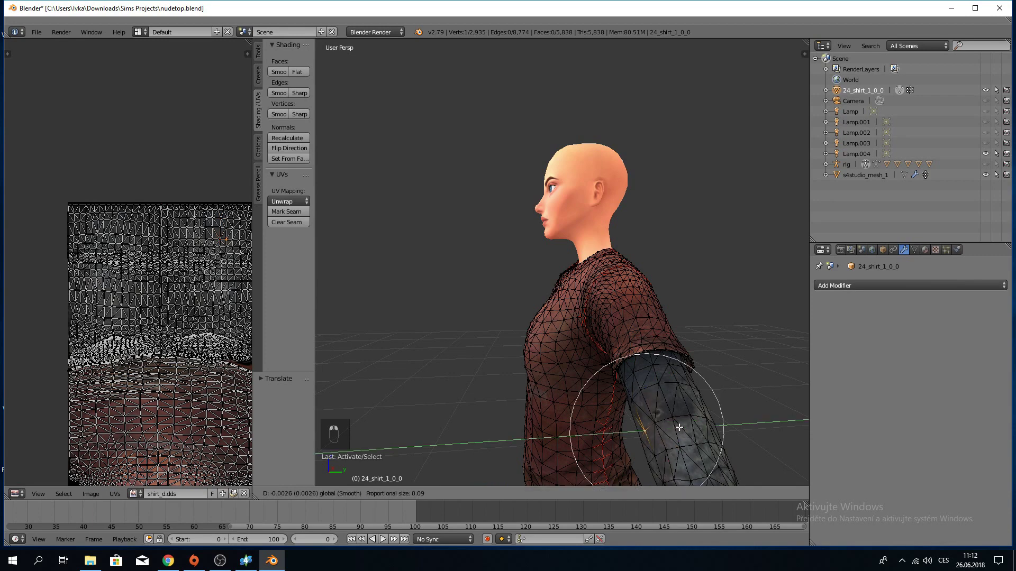
{"action": "right_click", "coordinate": [658, 431]}
{"action": "scroll", "coordinate": [651, 370], "scroll_direction": "down", "scroll_amount": 2}
{"action": "key", "text": "g"}
{"action": "left_click", "coordinate": [651, 353]}
Move an undersleeve vertex at the back of the left arm outward along the Y axis.
{"action": "middle_click_drag", "start_coordinate": [651, 353], "coordinate": [468, 324]}
{"action": "right_click", "coordinate": [470, 321]}
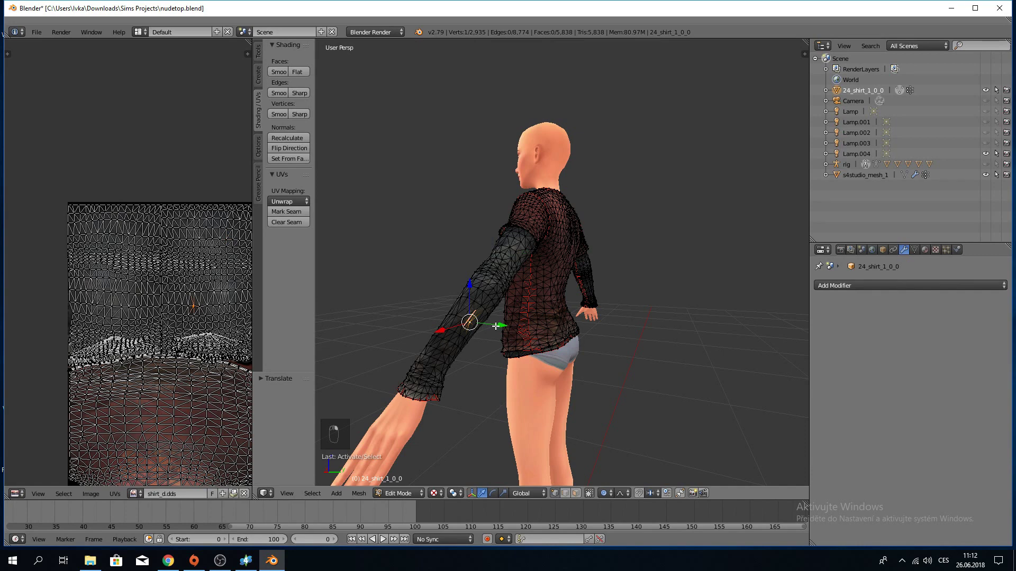
{"action": "left_click_drag", "start_coordinate": [495, 326], "coordinate": [500, 325]}
{"action": "middle_click_drag", "start_coordinate": [500, 325], "coordinate": [498, 319]}
Deselect everything and adjust an undersleeve vertex beneath the left forearm along the Z axis.
{"action": "key", "text": "a"}
{"action": "middle_click_drag", "start_coordinate": [595, 334], "coordinate": [623, 152]}
{"action": "right_click", "coordinate": [650, 136]}
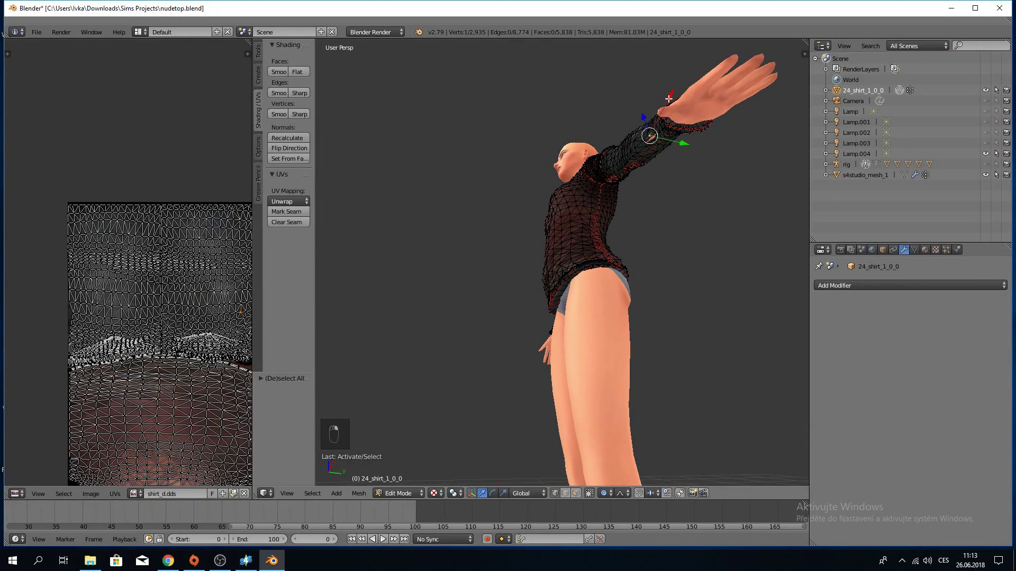
{"action": "left_click_drag", "start_coordinate": [644, 117], "coordinate": [646, 118]}
Move a vertex just above the shirt's back hem outward, away from the underwear.
{"action": "middle_click_drag", "start_coordinate": [523, 159], "coordinate": [535, 236]}
{"action": "right_click", "coordinate": [553, 295]}
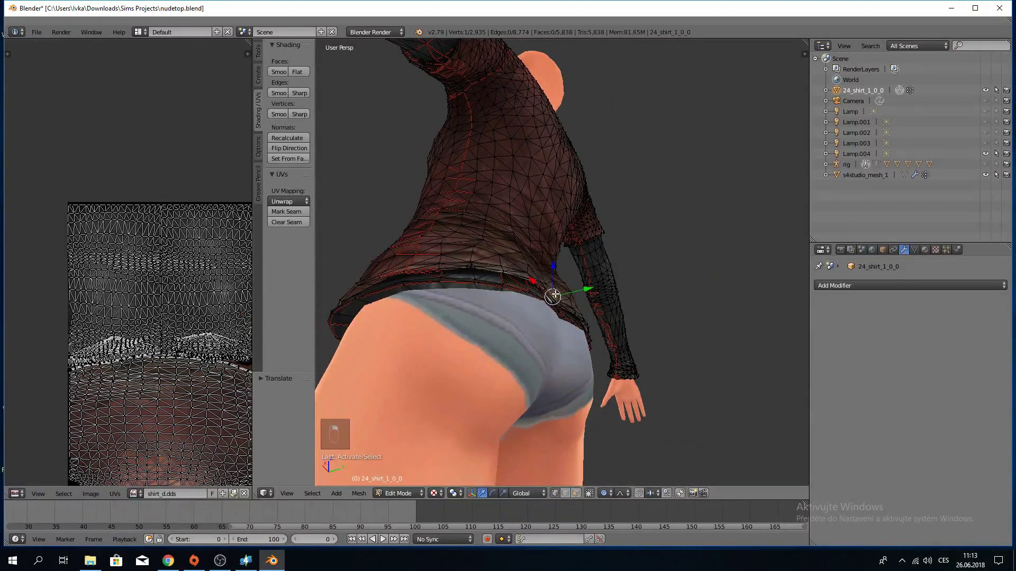
{"action": "key", "text": "g"}
{"action": "scroll", "coordinate": [572, 289], "scroll_direction": "down", "scroll_amount": 2}
{"action": "right_click", "coordinate": [581, 285]}
{"action": "middle_click_drag", "start_coordinate": [584, 289], "coordinate": [576, 320]}
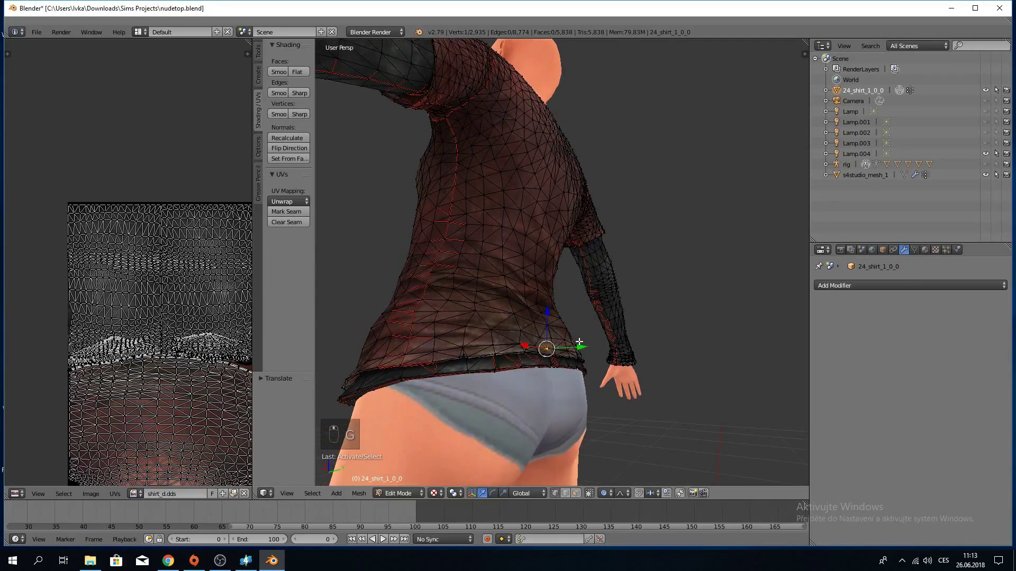
{"action": "key", "text": "g"}
{"action": "left_click", "coordinate": [582, 344]}
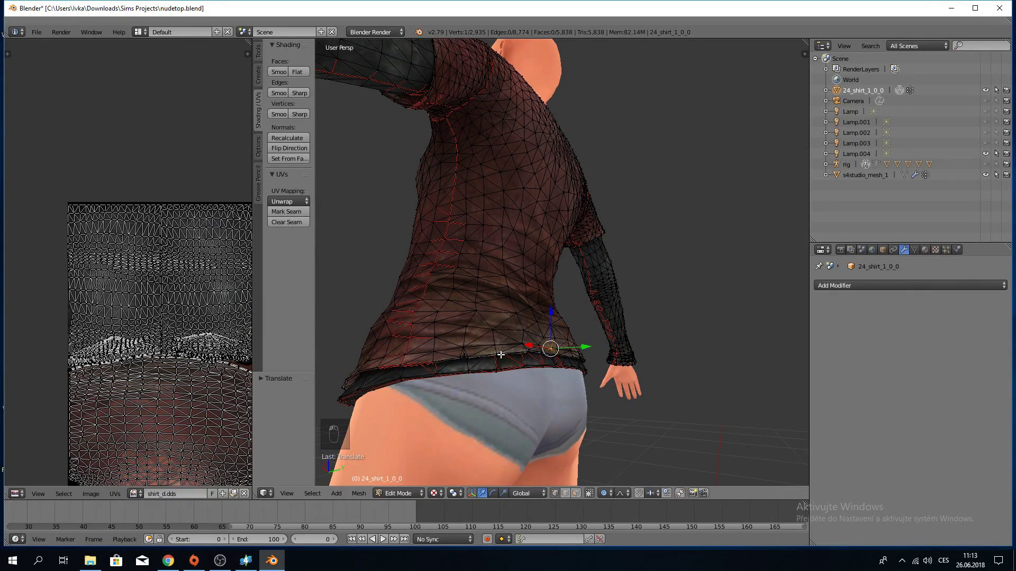
Adjust further vertices along the back hem, moving one on the body's right side outward.
{"action": "right_click", "coordinate": [500, 355]}
{"action": "key", "text": "g"}
{"action": "key", "text": "Escape"}
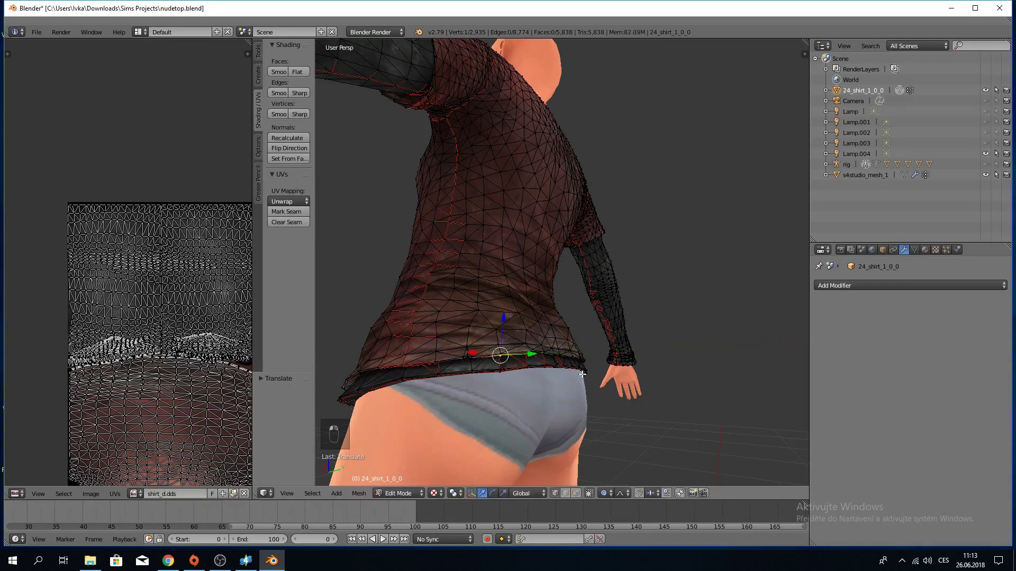
{"action": "middle_click_drag", "start_coordinate": [529, 354], "coordinate": [516, 388]}
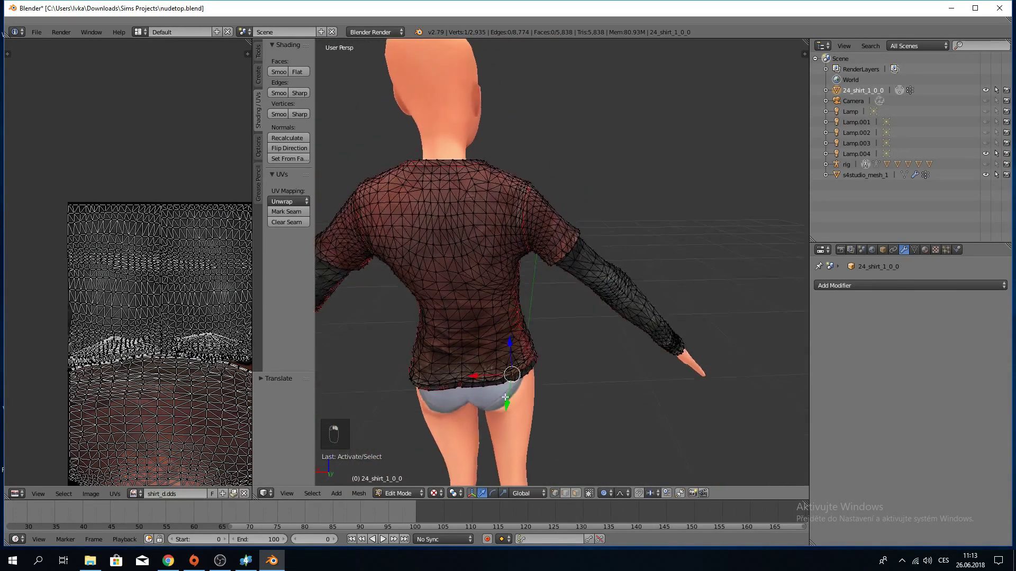
{"action": "key", "text": "g"}
{"action": "right_click", "coordinate": [510, 404]}
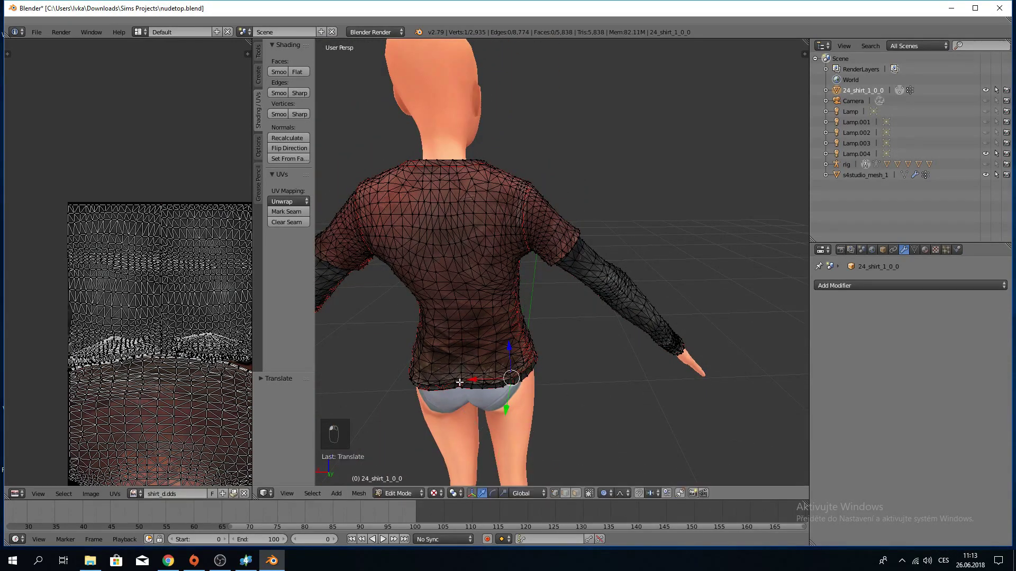
Move the vertices at the middle of the shirt's back hem outward with proportional editing.
{"action": "right_click", "coordinate": [461, 383]}
{"action": "key", "text": "g"}
{"action": "scroll", "coordinate": [462, 390], "scroll_direction": "up", "scroll_amount": 6}
{"action": "left_click", "coordinate": [462, 390]}
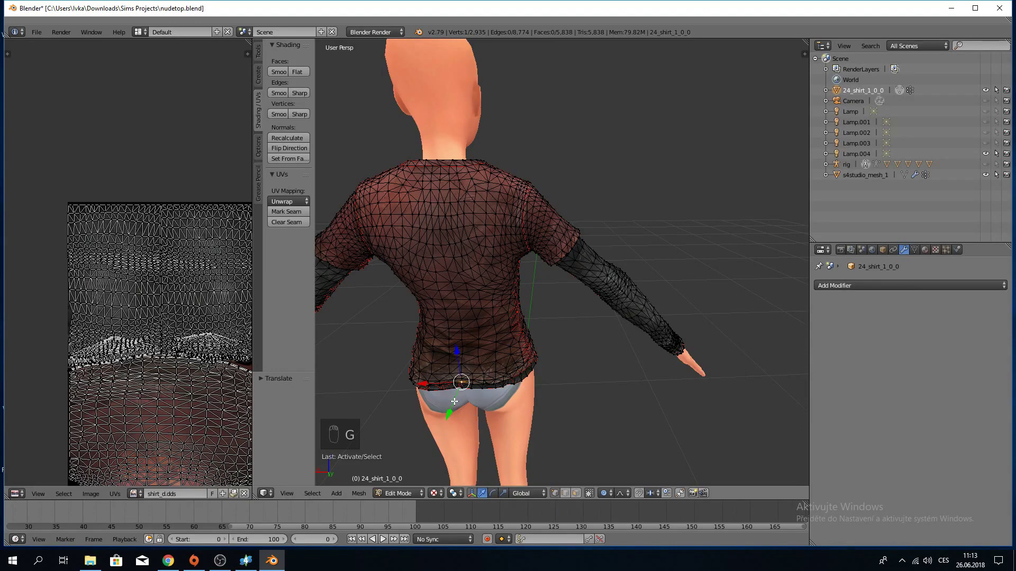
{"action": "key", "text": "g"}
{"action": "left_click", "coordinate": [462, 390]}
Lower the neckline on the body's right side along the Z axis with proportional editing.
{"action": "scroll", "coordinate": [463, 390], "scroll_direction": "up", "scroll_amount": 3}
{"action": "middle_click_drag", "start_coordinate": [462, 390], "coordinate": [642, 387]}
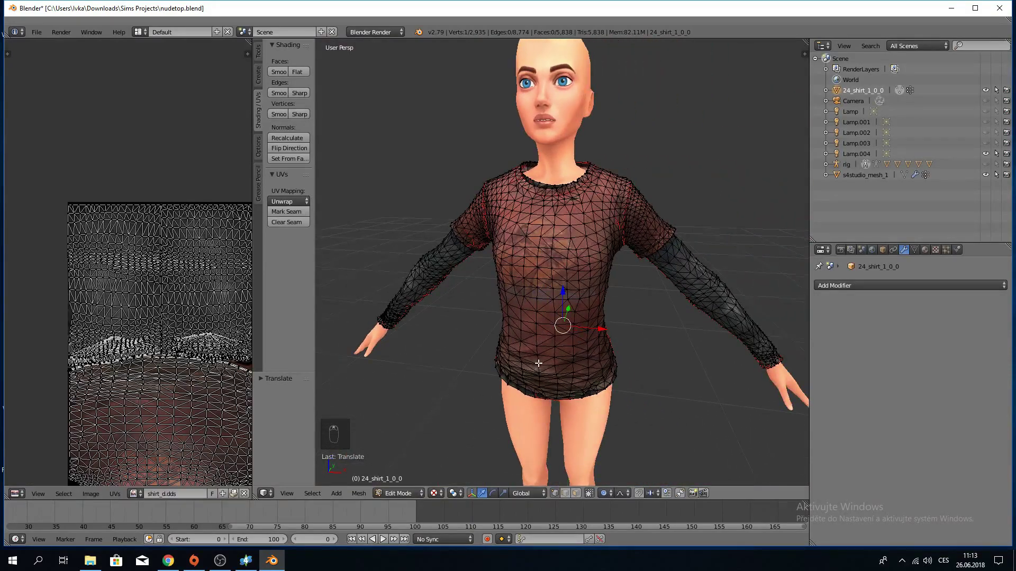
{"action": "scroll", "coordinate": [539, 364], "scroll_direction": "up", "scroll_amount": 5}
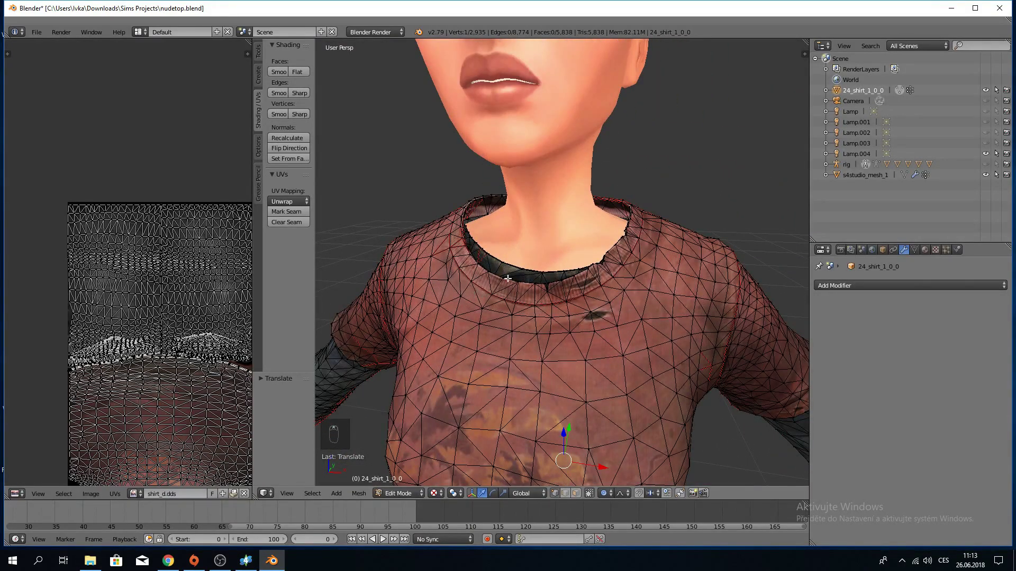
{"action": "middle_click_drag", "start_coordinate": [508, 279], "coordinate": [461, 218]}
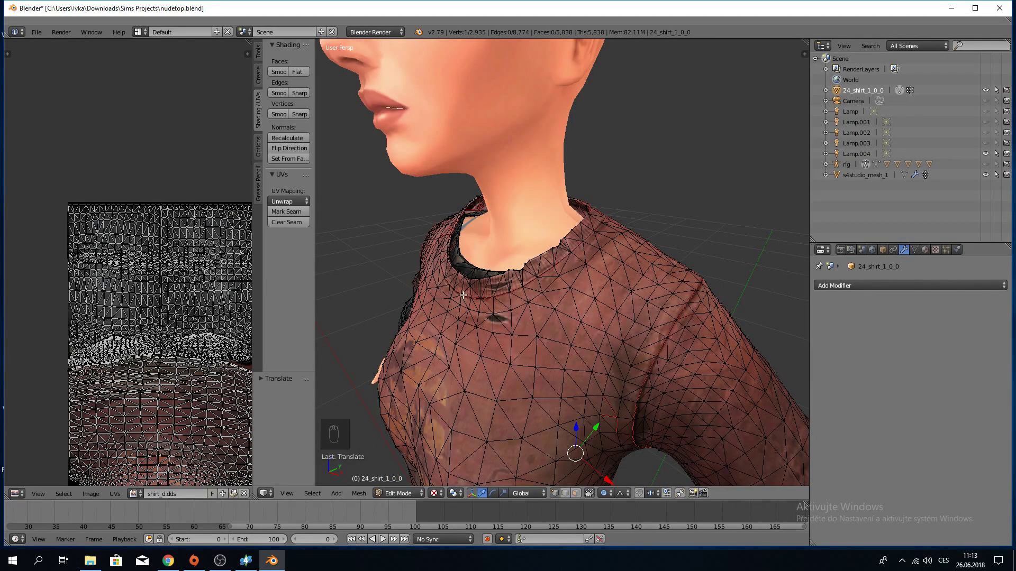
{"action": "middle_click_drag", "start_coordinate": [463, 295], "coordinate": [498, 287]}
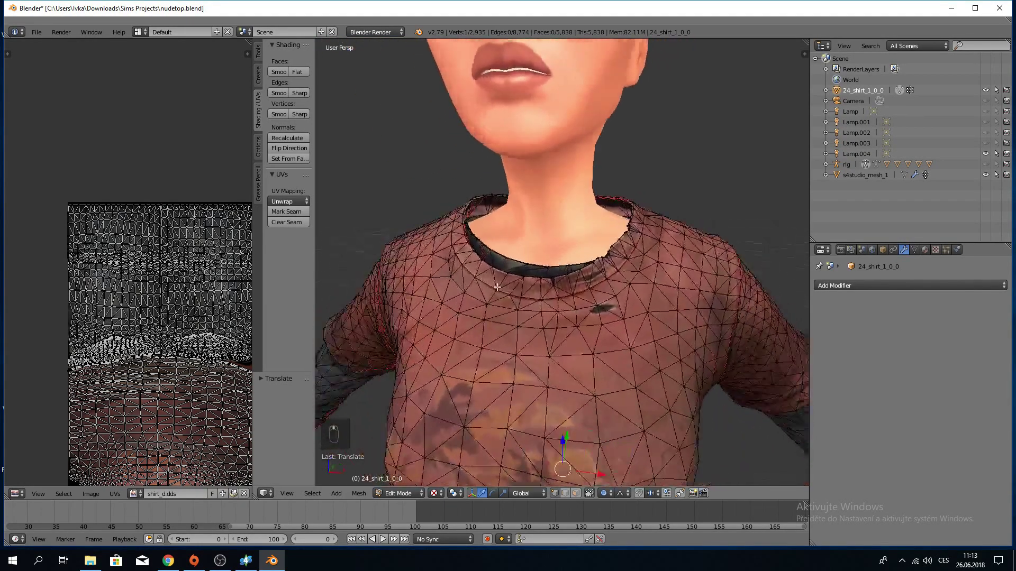
{"action": "right_click", "coordinate": [468, 201]}
{"action": "key", "text": "g"}
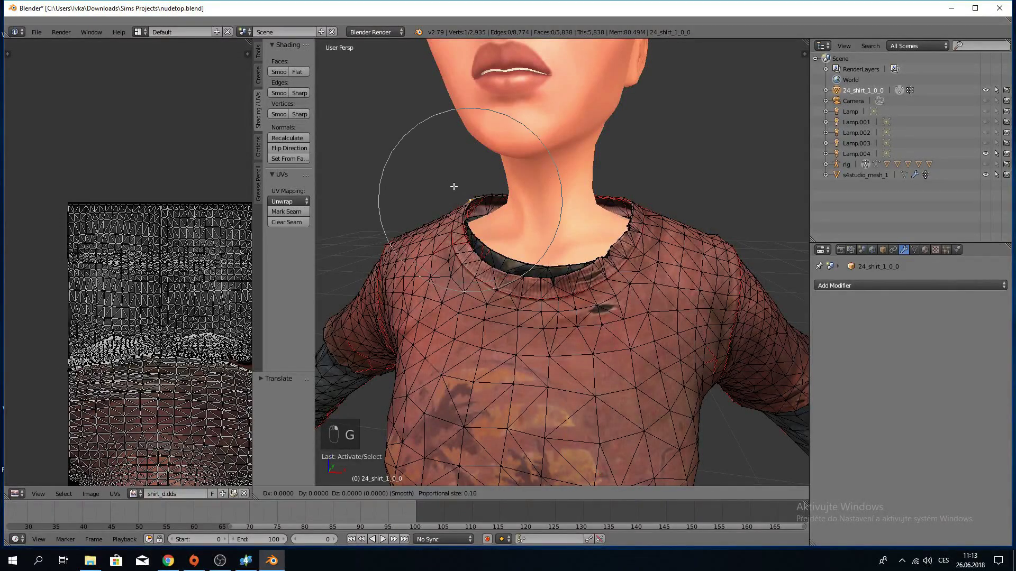
{"action": "right_click", "coordinate": [460, 175]}
{"action": "key", "text": "g"}
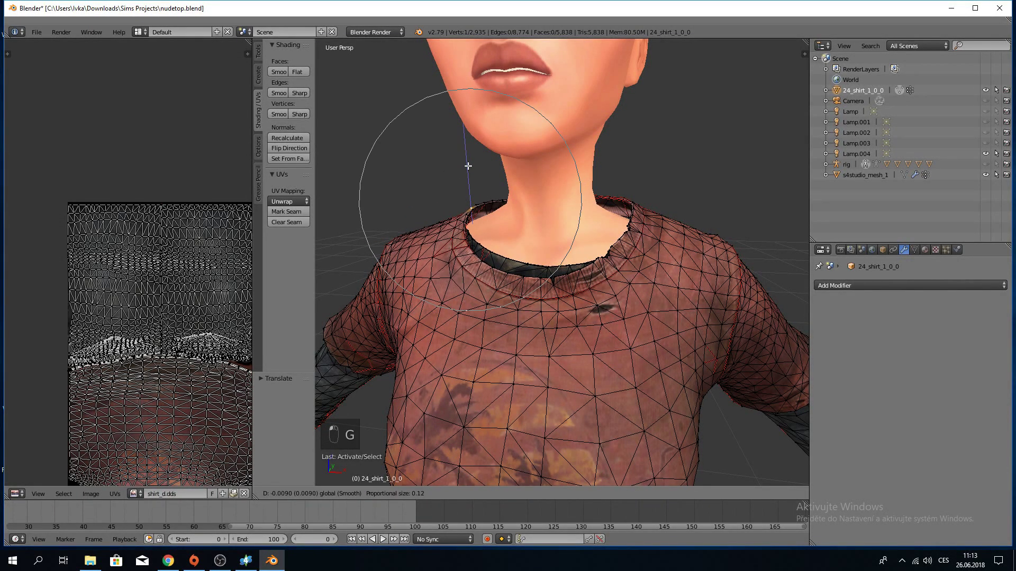
{"action": "left_click", "coordinate": [468, 175]}
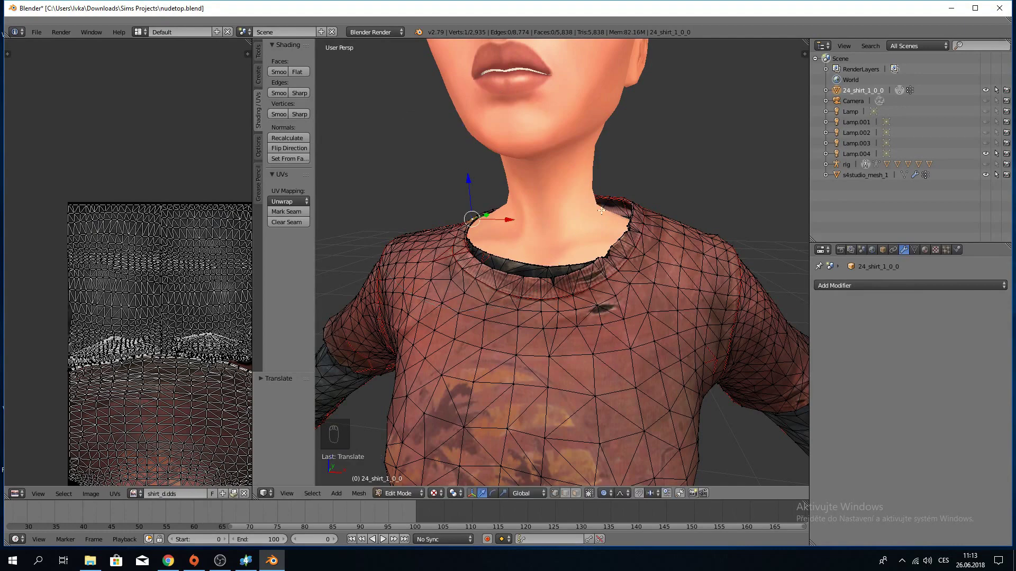
Lower the neckline on the body's left side along the Z axis to match the other side.
{"action": "right_click", "coordinate": [634, 204]}
{"action": "key", "text": "g"}
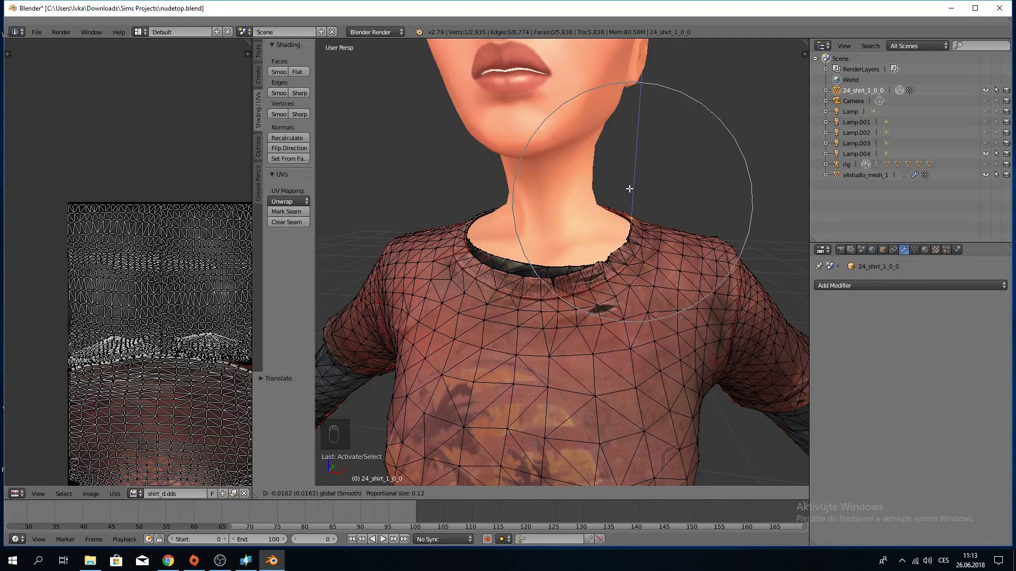
{"action": "left_click", "coordinate": [631, 190]}
Pull the rear neckline vertex on the left side slightly away from the neck.
{"action": "middle_click_drag", "start_coordinate": [631, 191], "coordinate": [579, 219]}
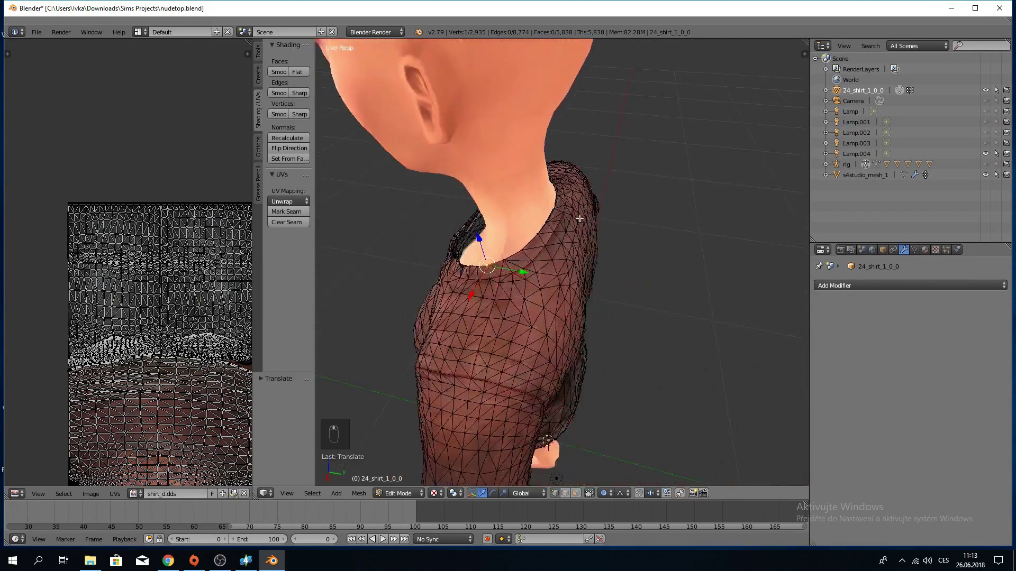
{"action": "right_click", "coordinate": [555, 206]}
{"action": "key", "text": "g"}
{"action": "left_click", "coordinate": [560, 208]}
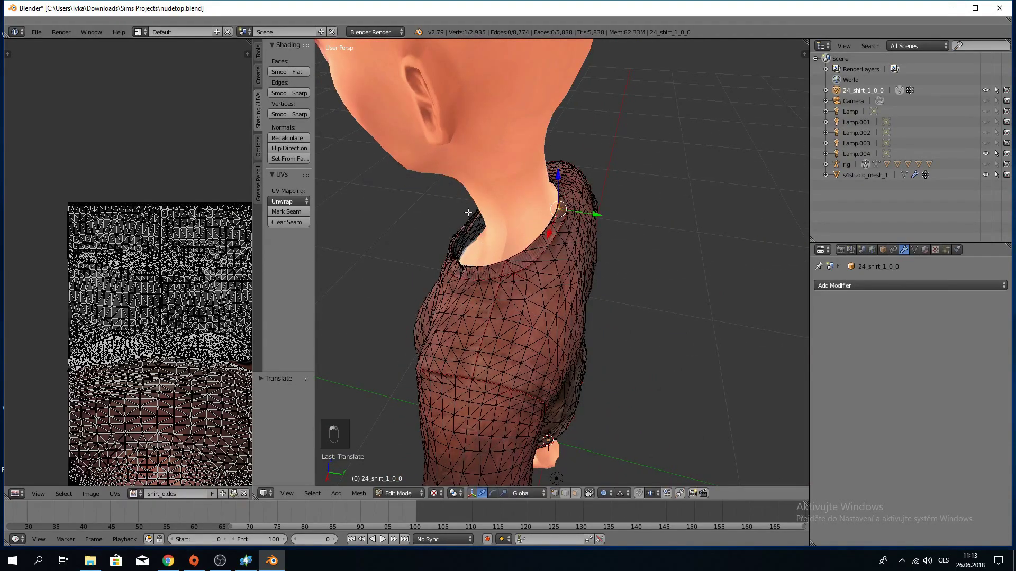
Turn off proportional editing and move a single vertex at the top of the left shoulder along the Z axis.
{"action": "middle_click_drag", "start_coordinate": [467, 213], "coordinate": [591, 172]}
{"action": "middle_click_drag", "start_coordinate": [626, 241], "coordinate": [602, 231]}
{"action": "scroll", "coordinate": [700, 373], "scroll_direction": "down", "scroll_amount": 8}
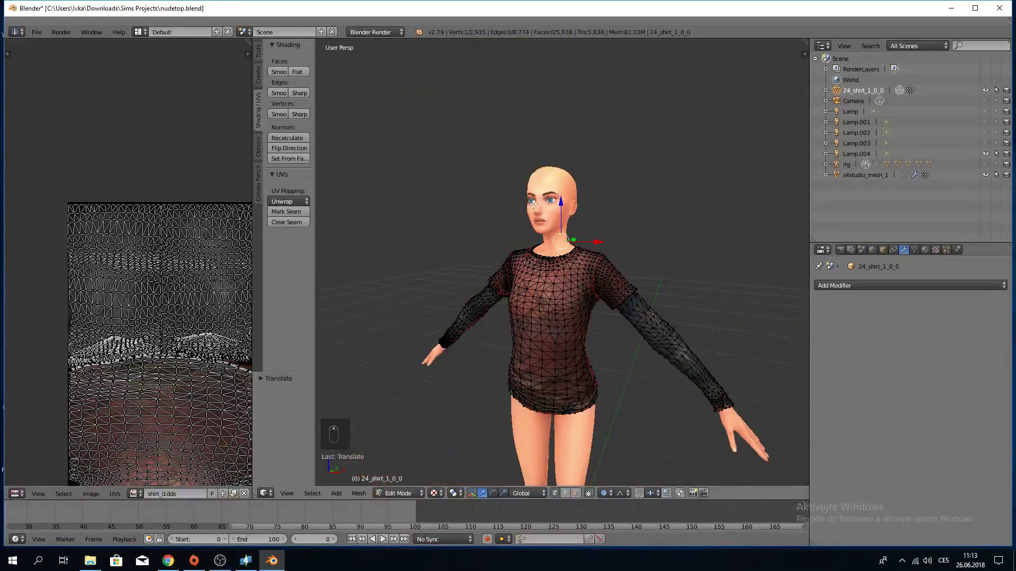
{"action": "middle_click_drag", "start_coordinate": [500, 253], "coordinate": [662, 247]}
{"action": "scroll", "coordinate": [665, 245], "scroll_direction": "up", "scroll_amount": 6}
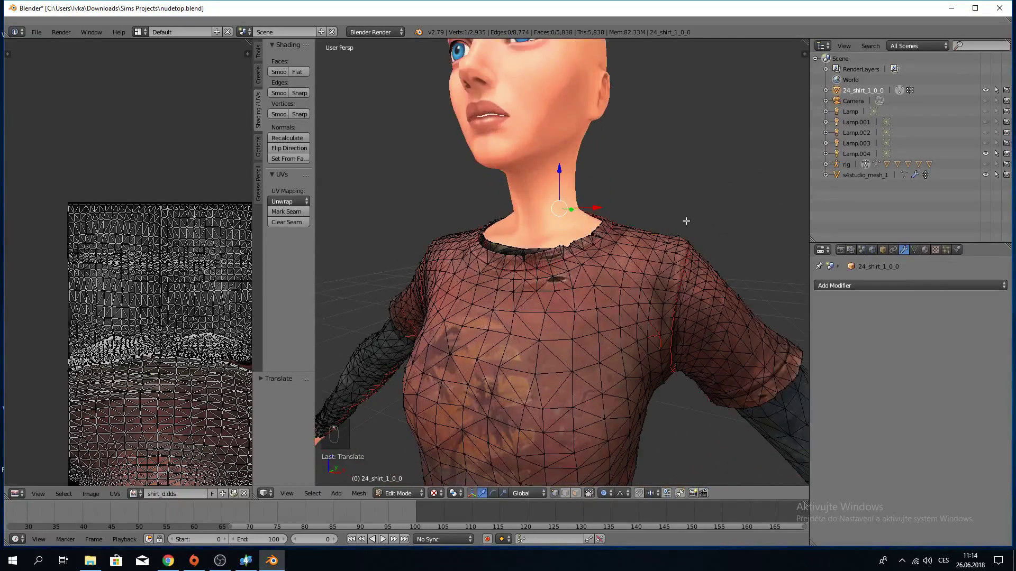
{"action": "key", "text": "o"}
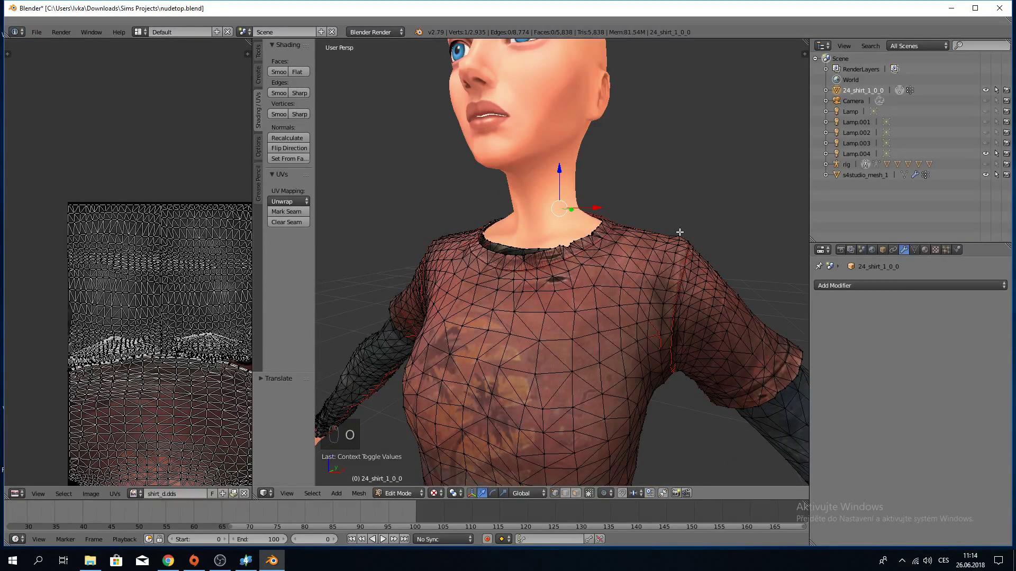
{"action": "scroll", "coordinate": [706, 238], "scroll_direction": "up", "scroll_amount": 2}
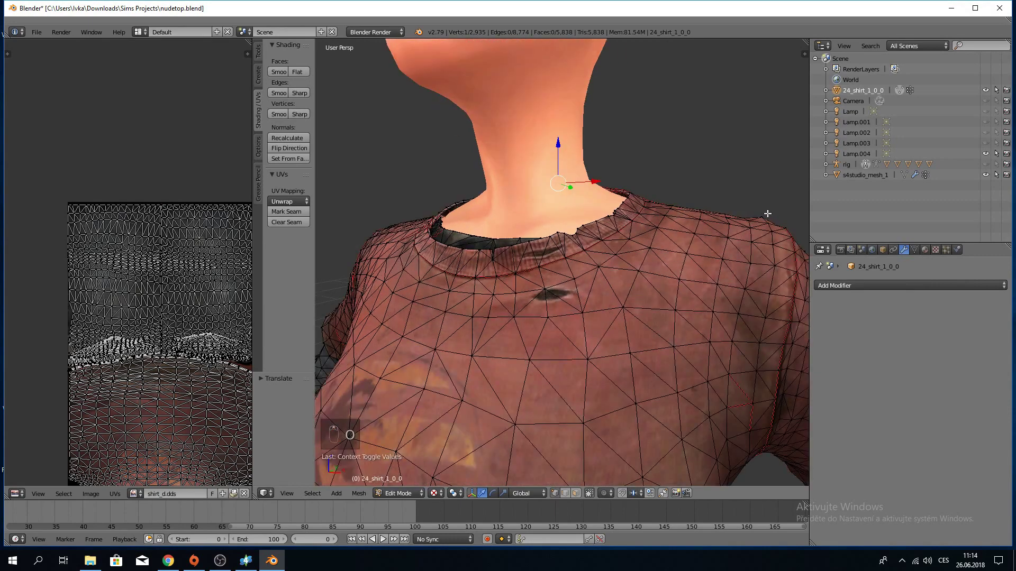
{"action": "scroll", "coordinate": [762, 217], "scroll_direction": "up", "scroll_amount": 2}
{"action": "right_click", "coordinate": [733, 222]}
{"action": "middle_click_drag", "start_coordinate": [734, 222], "coordinate": [719, 211]}
{"action": "key", "text": "g"}
{"action": "key", "text": "z"}
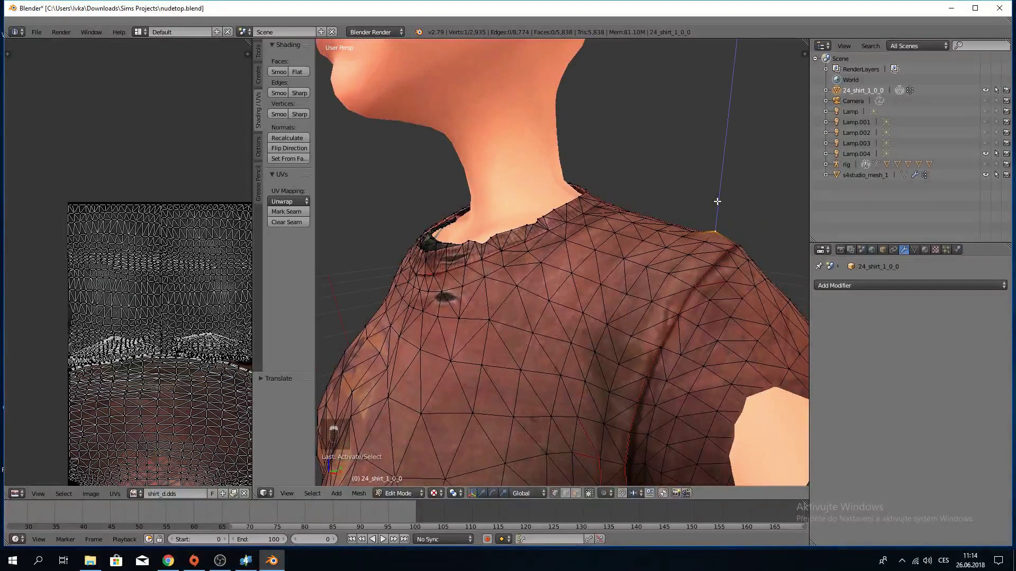
{"action": "left_click", "coordinate": [716, 207]}
Deselect all shirt vertices, switch to Object Mode and check the fitted shirt from several sides.
{"action": "scroll", "coordinate": [716, 207], "scroll_direction": "down", "scroll_amount": 4}
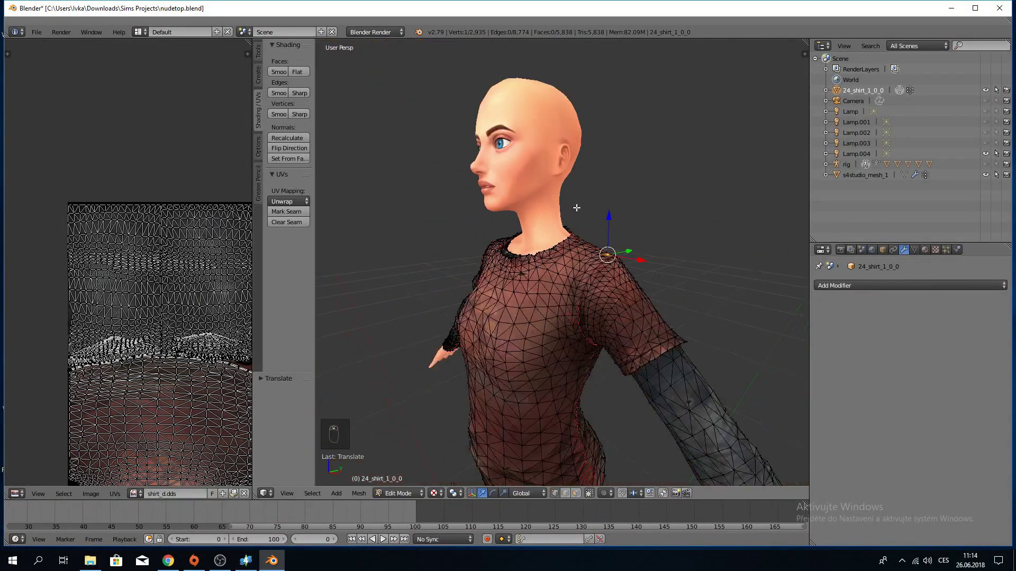
{"action": "middle_click_drag", "start_coordinate": [415, 199], "coordinate": [416, 188]}
{"action": "key", "text": "a"}
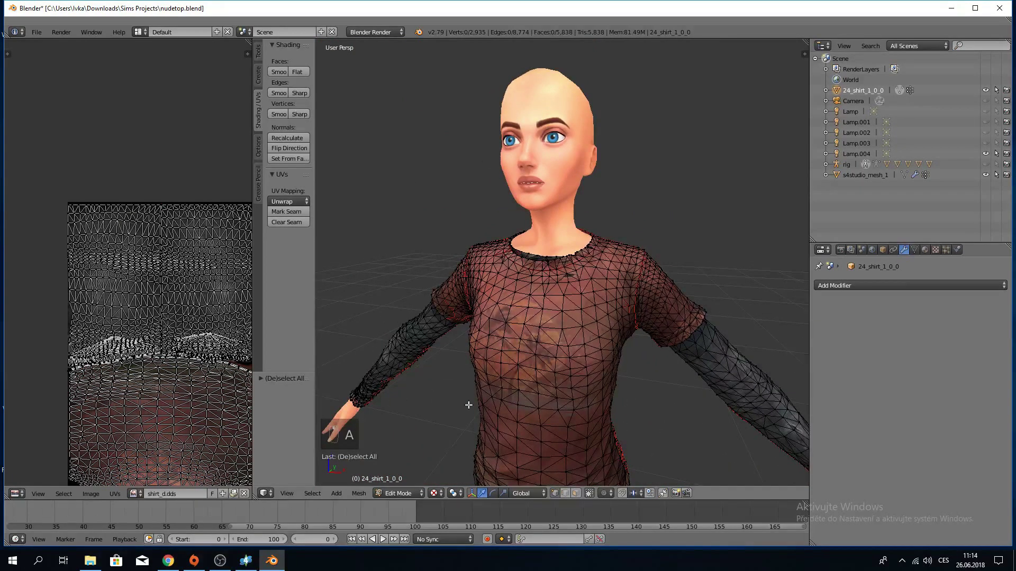
{"action": "left_click", "coordinate": [398, 493]}
{"action": "left_click", "coordinate": [399, 481]}
{"action": "middle_click_drag", "start_coordinate": [393, 440], "coordinate": [655, 388]}
{"action": "scroll", "coordinate": [535, 314], "scroll_direction": "up", "scroll_amount": 5}
{"action": "middle_click_drag", "start_coordinate": [534, 314], "coordinate": [425, 409]}
{"action": "scroll", "coordinate": [424, 404], "scroll_direction": "down", "scroll_amount": 4}
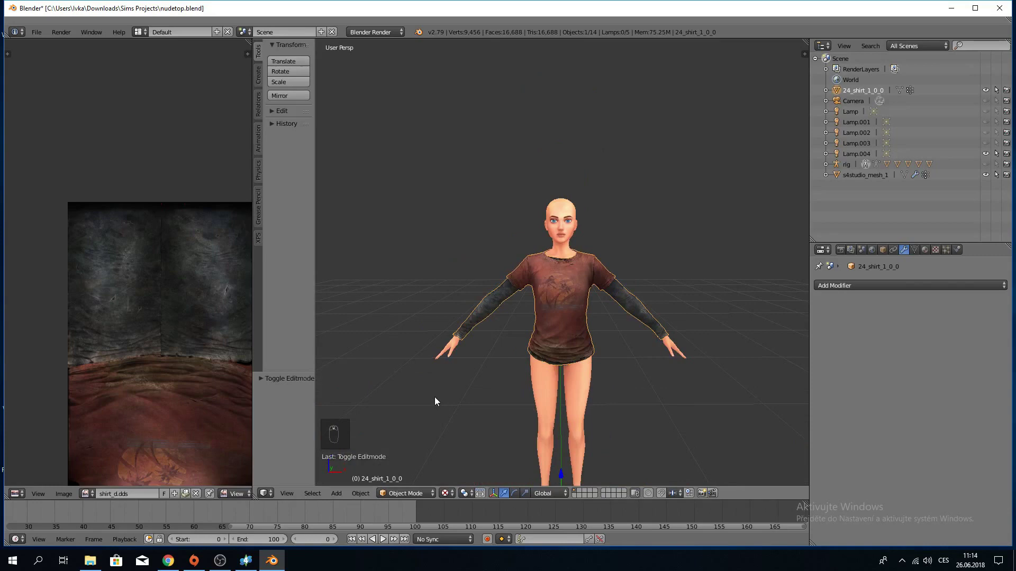
Save the project as a new file named "EA mesh + ellie mesh" in the Sims Projects folder.
{"action": "left_click", "coordinate": [32, 33]}
{"action": "left_click", "coordinate": [54, 124]}
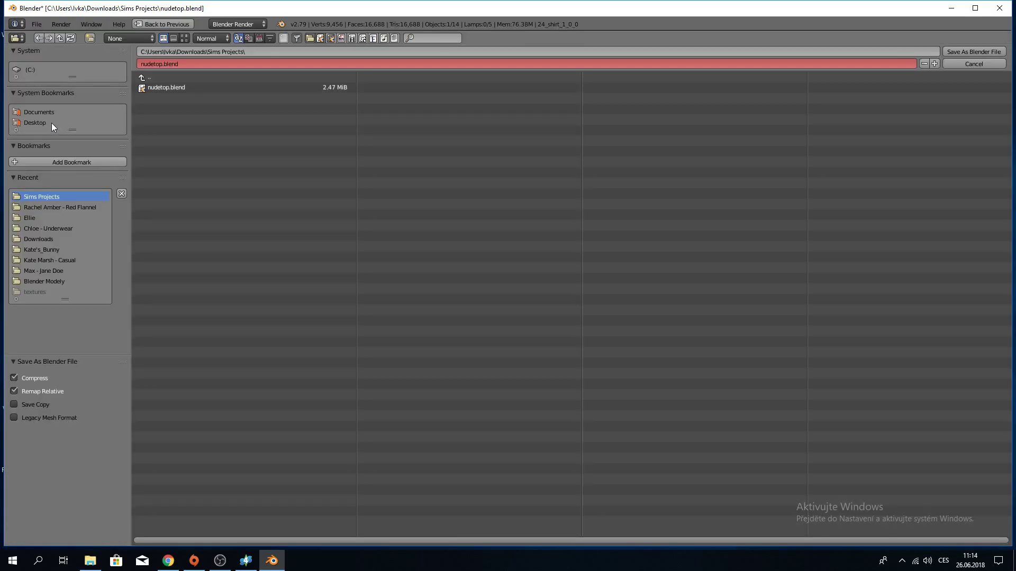
{"action": "left_click", "coordinate": [194, 64]}
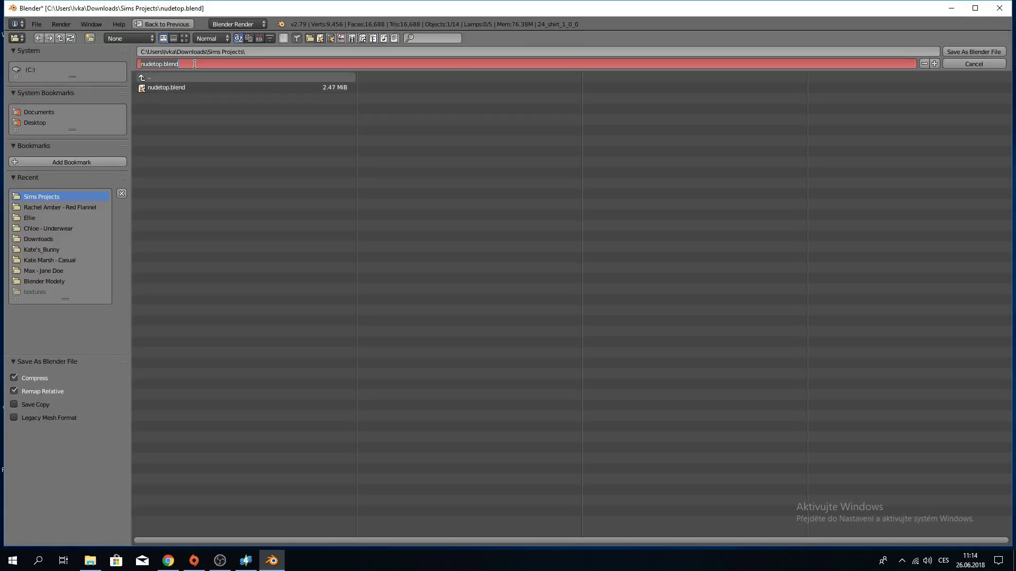
{"action": "type", "text": "EA mesh + ellie mesh"}
{"action": "key", "text": "Return"}
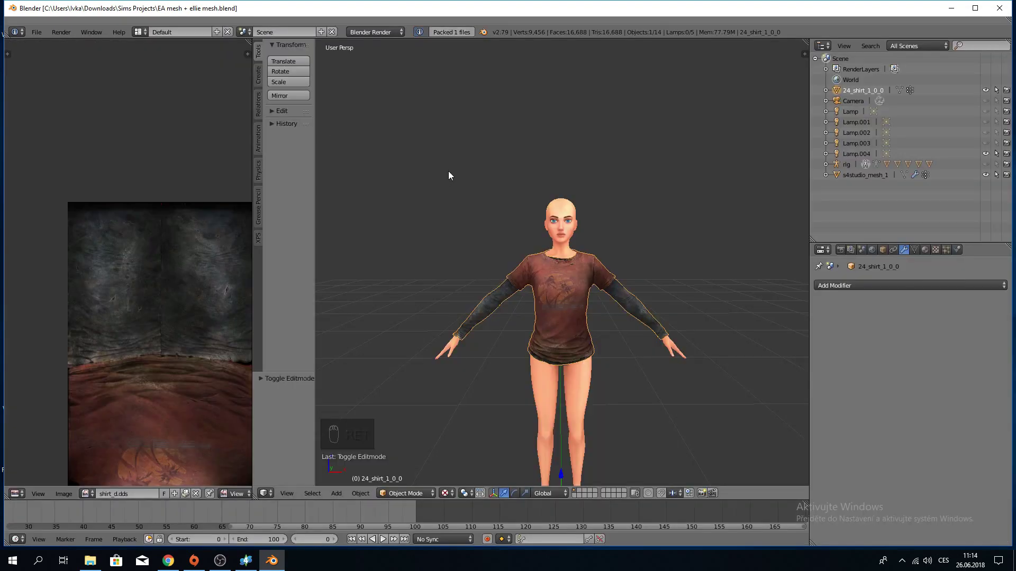
Select the body mesh s4studio_mesh_1 and switch it to Edit Mode.
{"action": "scroll", "coordinate": [615, 194], "scroll_direction": "up", "scroll_amount": 3}
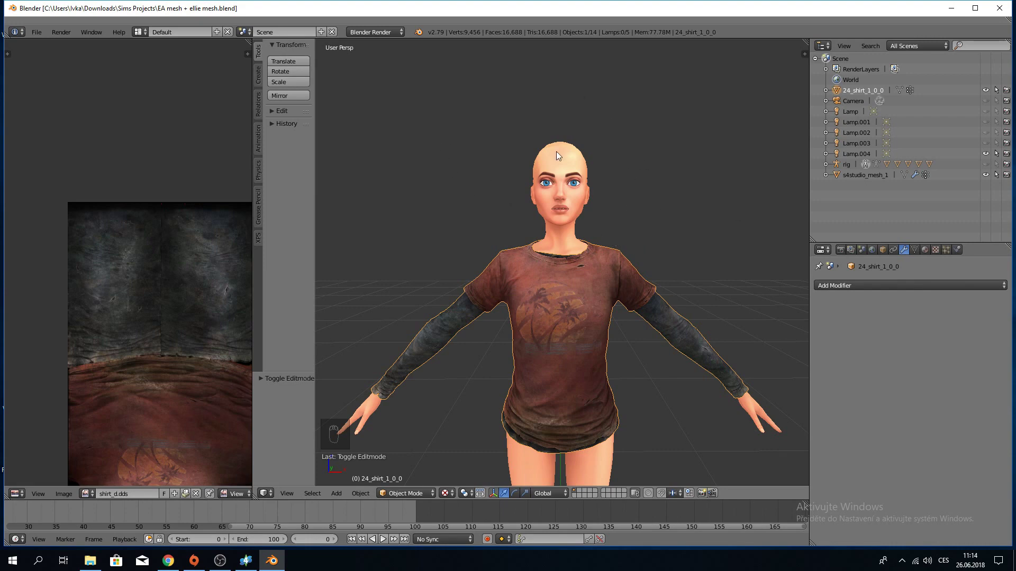
{"action": "scroll", "coordinate": [522, 156], "scroll_direction": "down", "scroll_amount": 3}
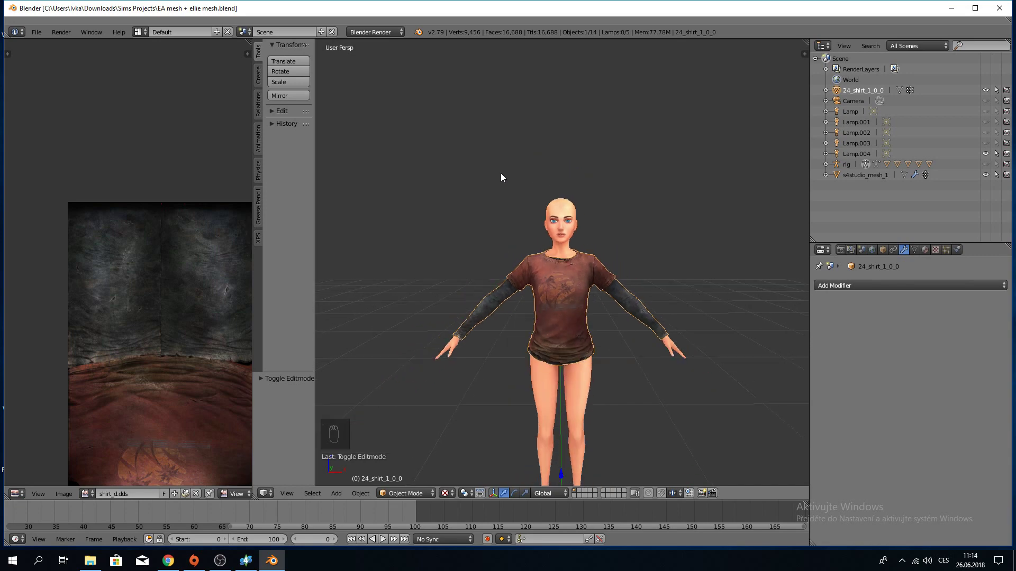
{"action": "left_click", "coordinate": [880, 174]}
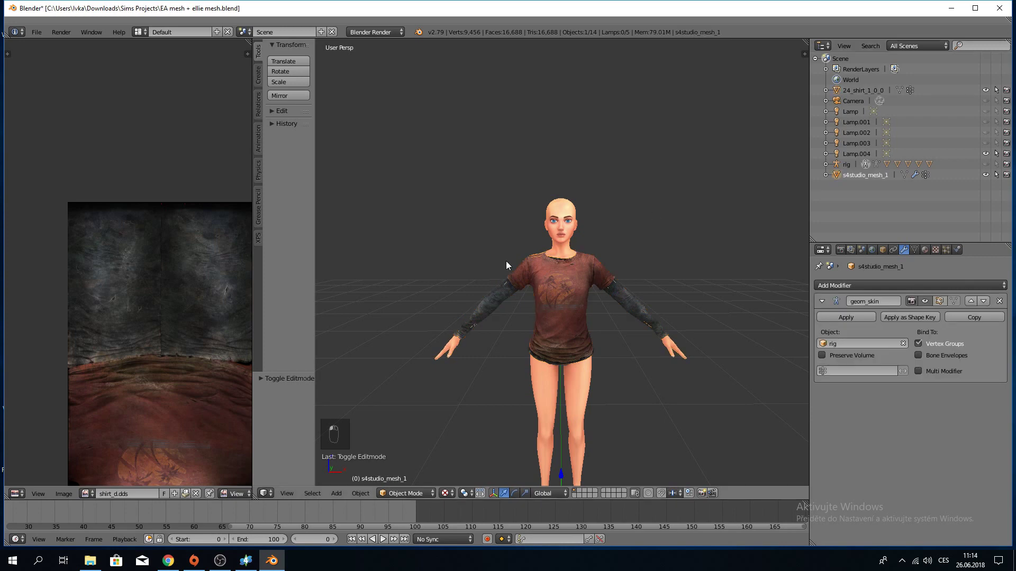
{"action": "scroll", "coordinate": [506, 262], "scroll_direction": "up", "scroll_amount": 4}
{"action": "scroll", "coordinate": [505, 261], "scroll_direction": "down", "scroll_amount": 3}
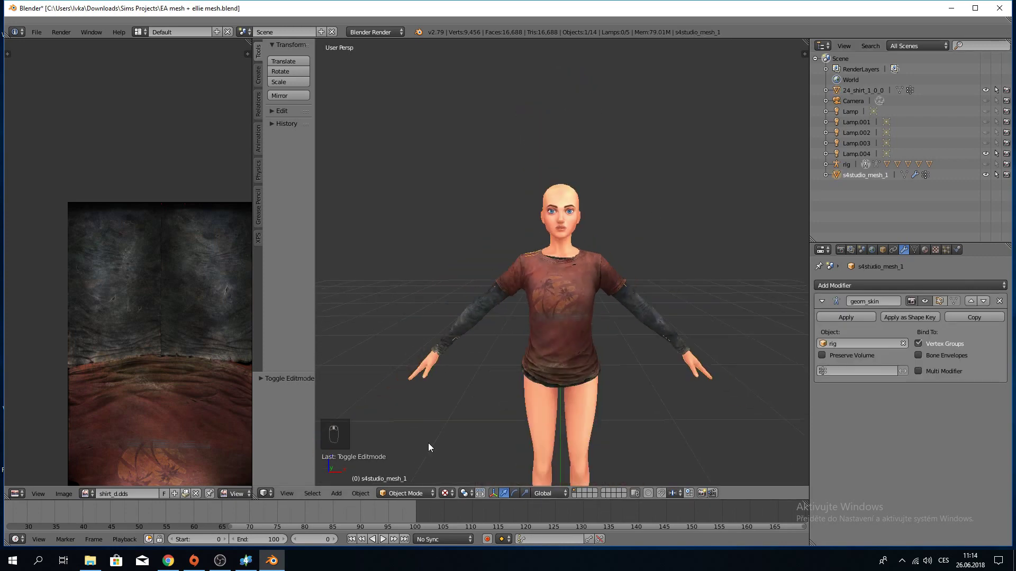
{"action": "left_click", "coordinate": [397, 491]}
{"action": "left_click", "coordinate": [407, 470]}
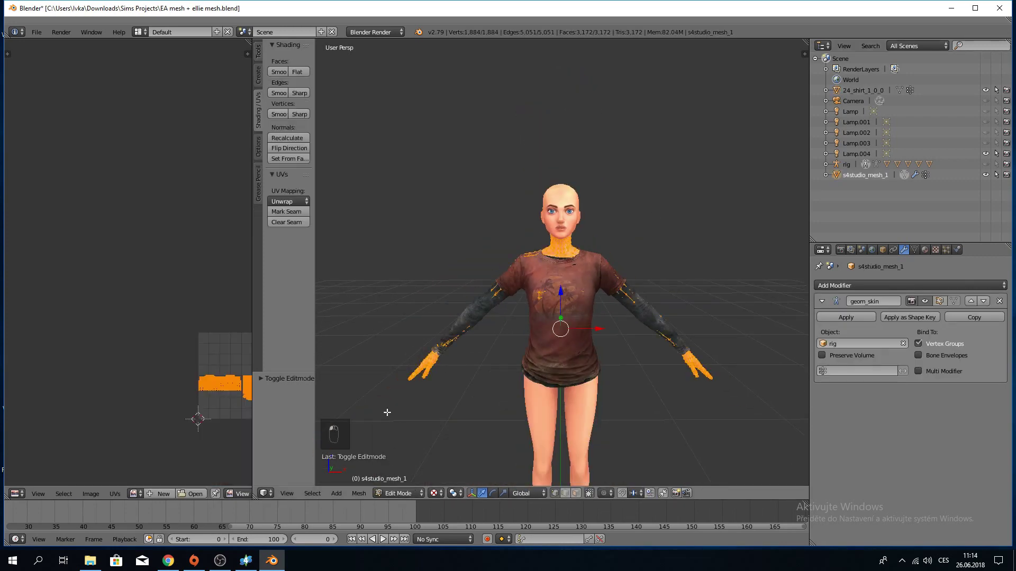
Widen the UV editor and display the BaseTexture image behind the body mesh's UV layout, leaving all vertices deselected.
{"action": "key", "text": "a"}
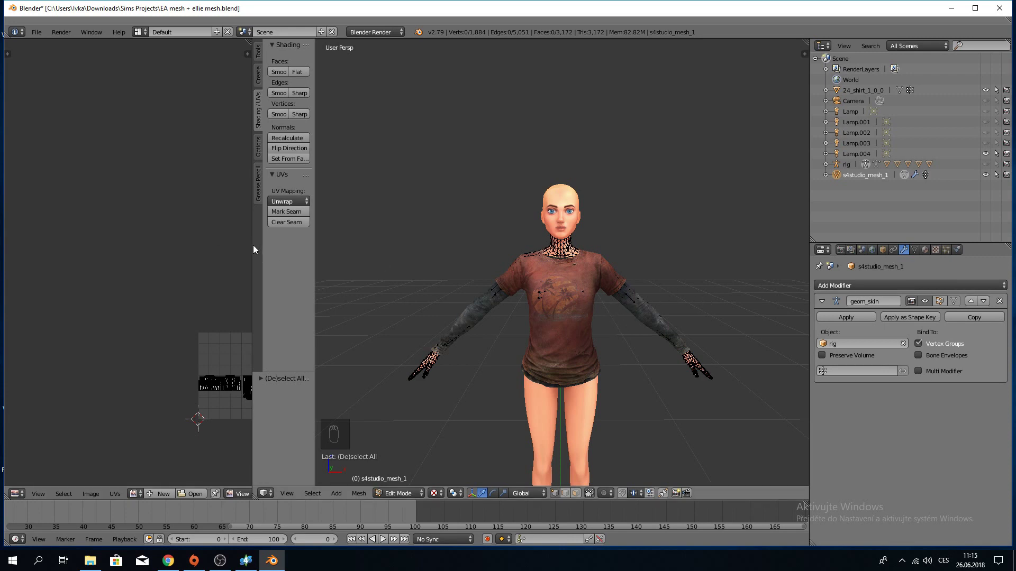
{"action": "left_click_drag", "start_coordinate": [252, 246], "coordinate": [355, 260]}
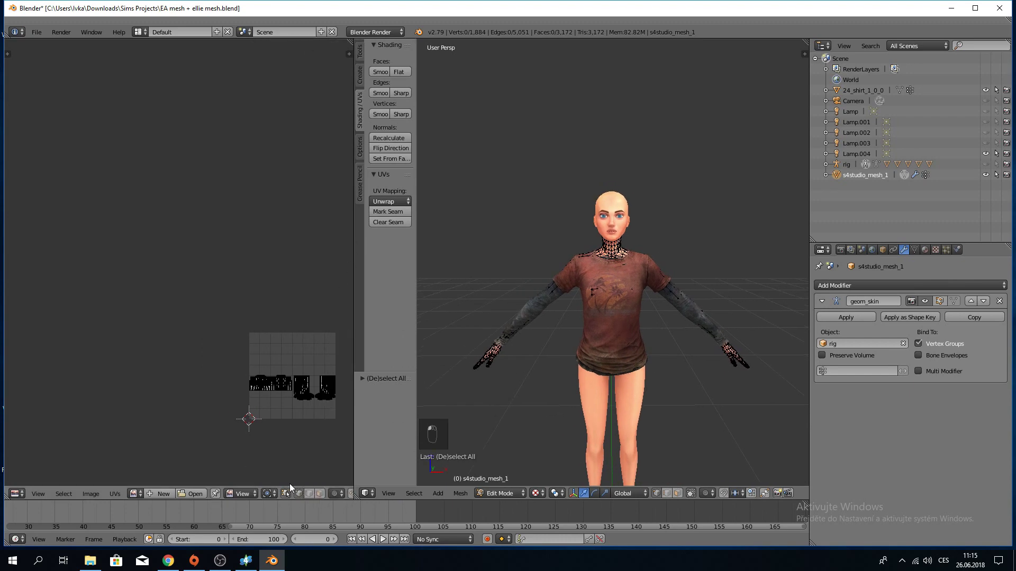
{"action": "key", "text": "a"}
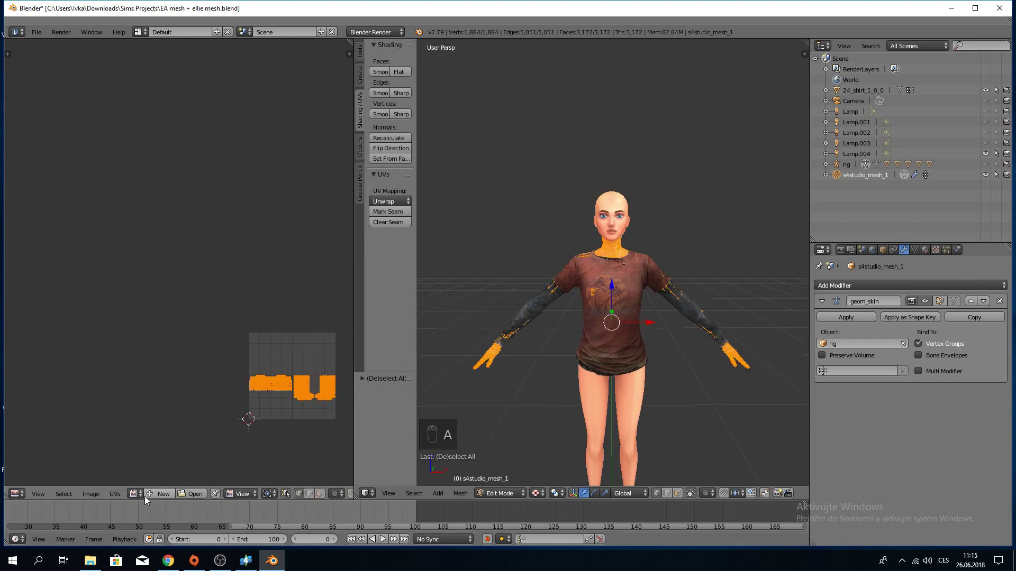
{"action": "left_click", "coordinate": [134, 493]}
{"action": "left_click", "coordinate": [158, 396]}
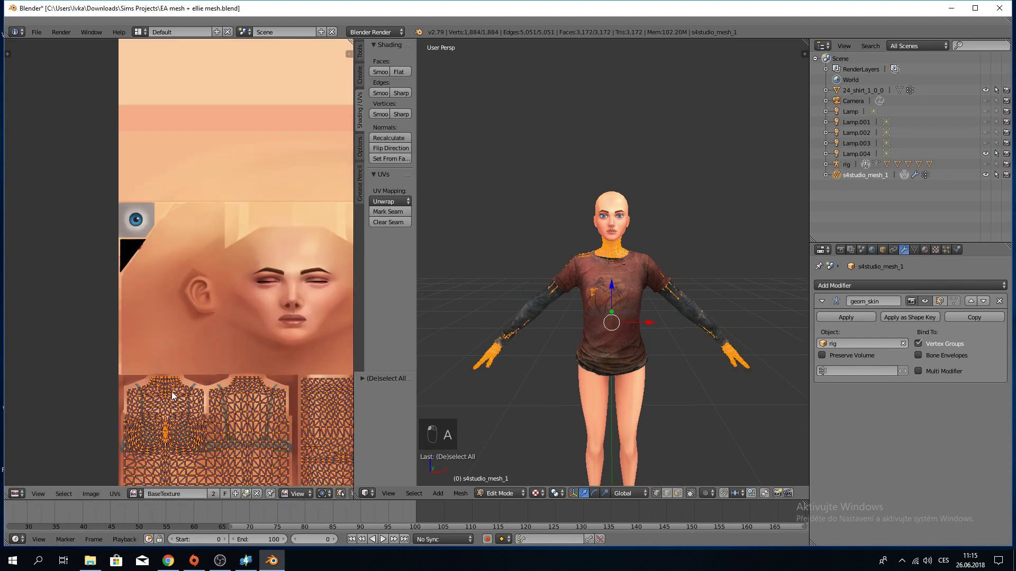
{"action": "scroll", "coordinate": [173, 394], "scroll_direction": "down", "scroll_amount": 5}
{"action": "key", "text": "a"}
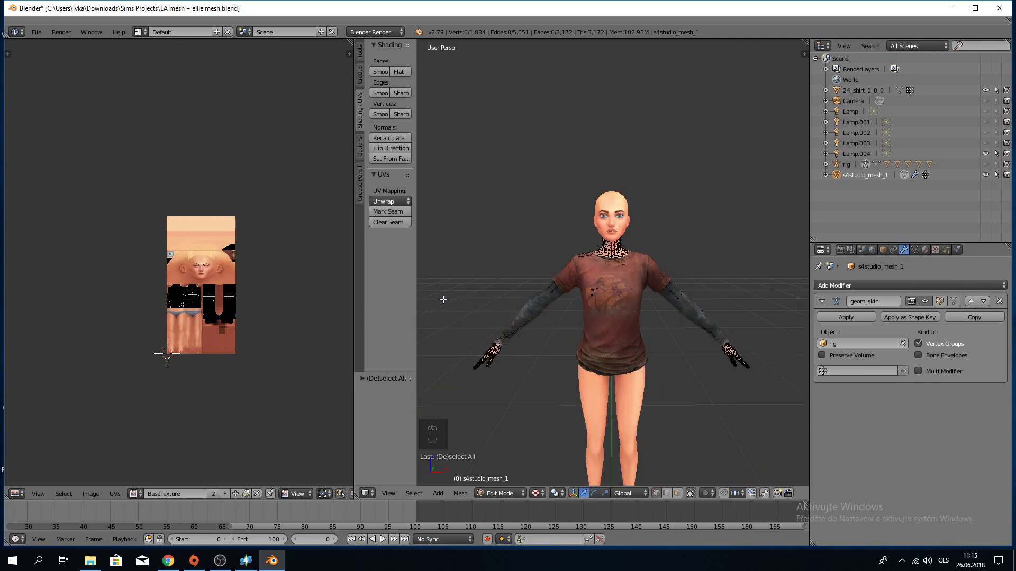
{"action": "scroll", "coordinate": [179, 407], "scroll_direction": "up", "scroll_amount": 5}
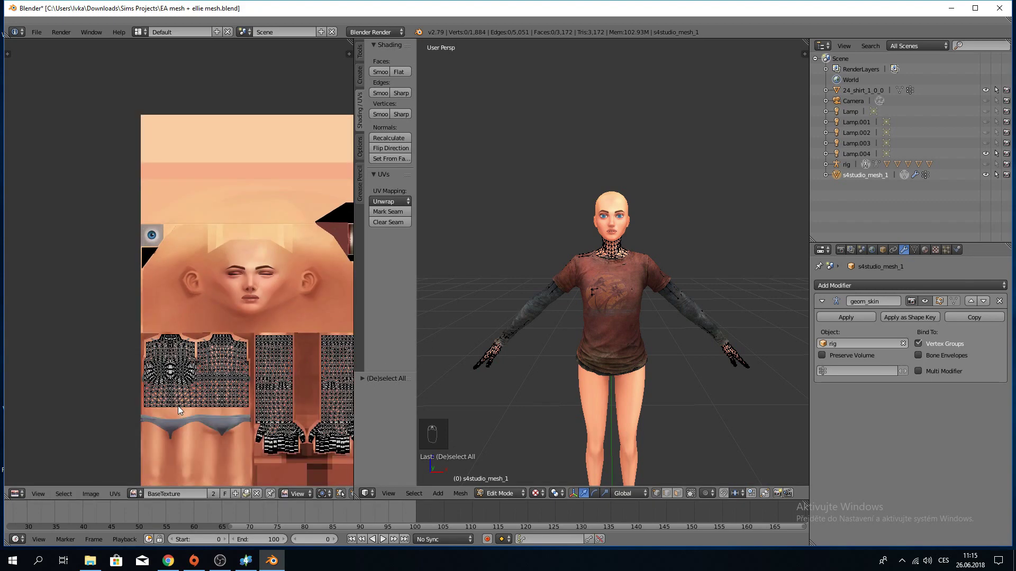
{"action": "middle_click_drag", "start_coordinate": [110, 228], "coordinate": [125, 287]}
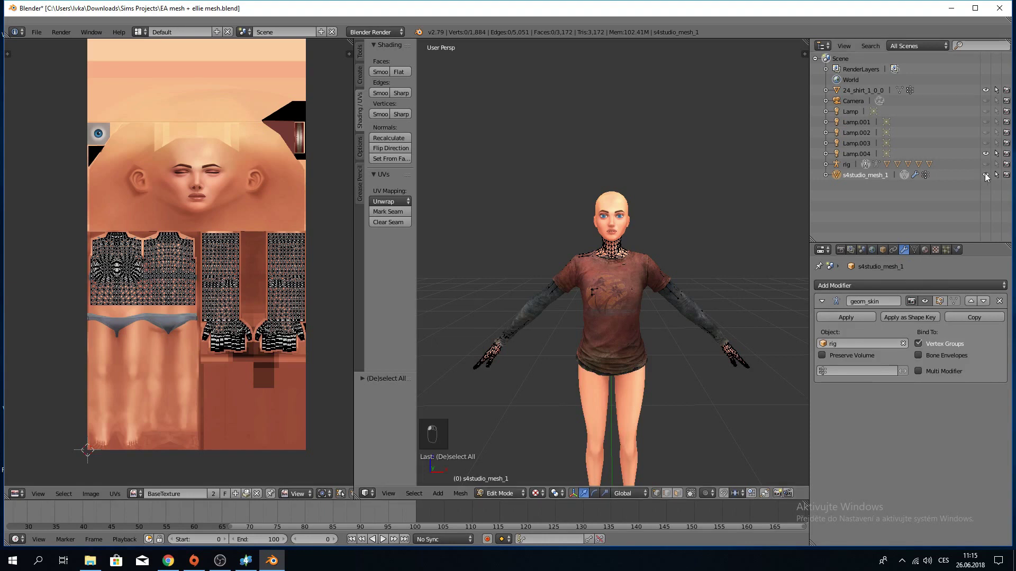
Hide 24_shirt_1_0_0 to compare the body mesh with its UV layout, and show the shirt again.
{"action": "left_click", "coordinate": [985, 90]}
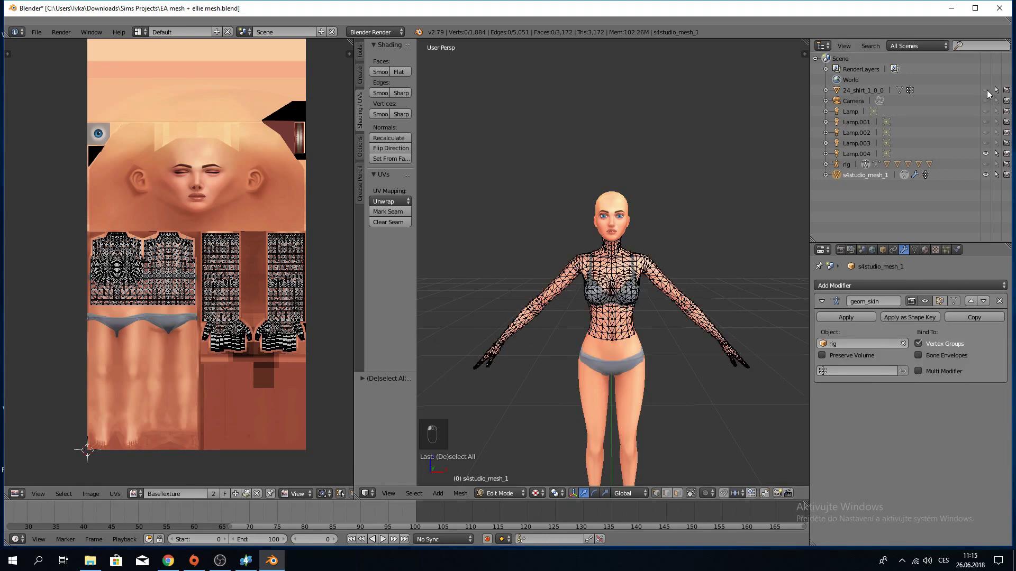
{"action": "scroll", "coordinate": [595, 286], "scroll_direction": "up", "scroll_amount": 5}
{"action": "middle_click_drag", "start_coordinate": [595, 286], "coordinate": [609, 259]}
{"action": "scroll", "coordinate": [172, 264], "scroll_direction": "up", "scroll_amount": 5}
{"action": "middle_click_drag", "start_coordinate": [172, 264], "coordinate": [310, 286]}
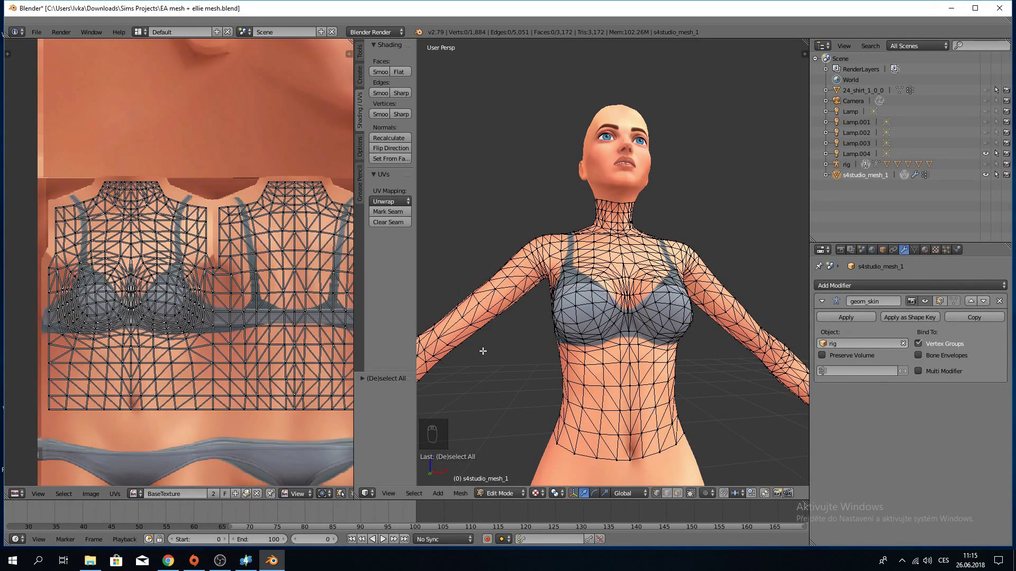
{"action": "middle_click_drag", "start_coordinate": [483, 351], "coordinate": [470, 374]}
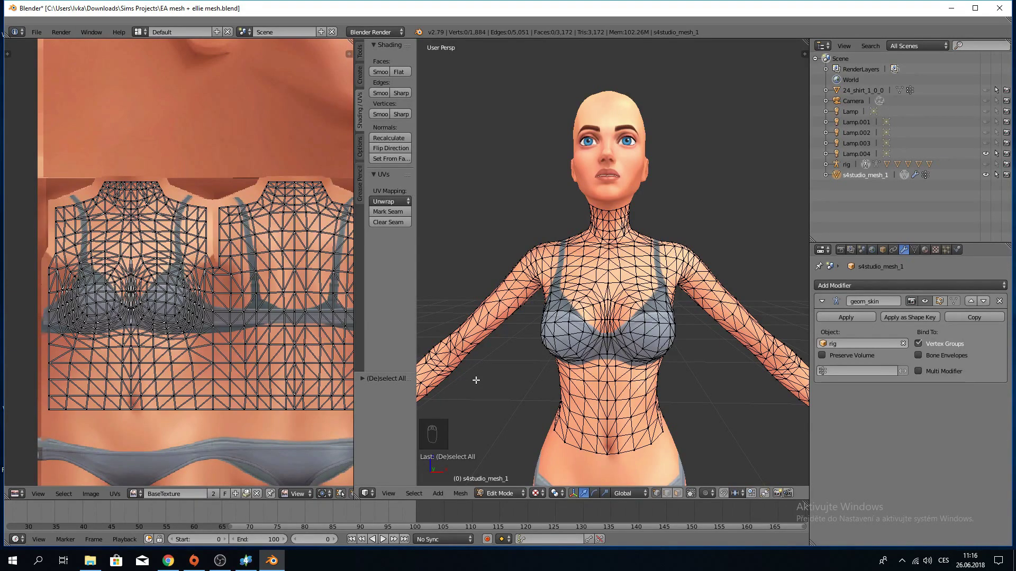
{"action": "left_click", "coordinate": [985, 90]}
{"action": "scroll", "coordinate": [672, 145], "scroll_direction": "down", "scroll_amount": 2}
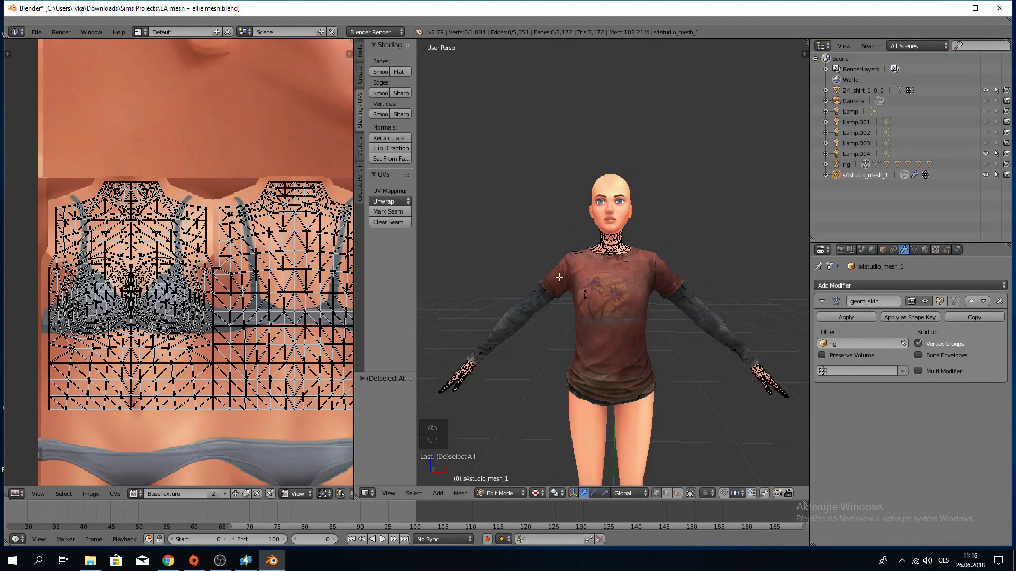
{"action": "scroll", "coordinate": [133, 255], "scroll_direction": "down", "scroll_amount": 3}
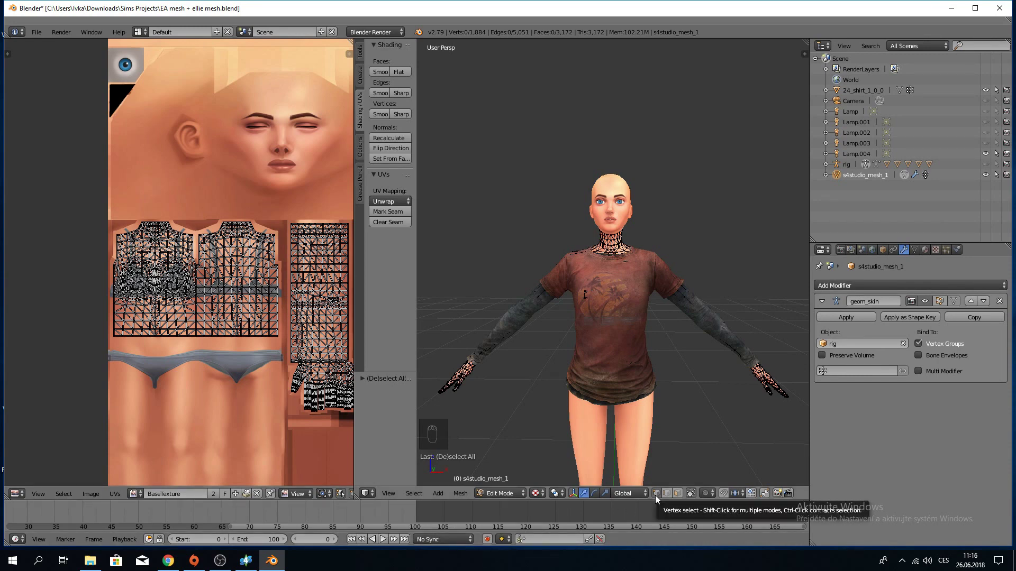
Turn off limiting selection to visible so hidden body vertices can be selected, and widen the UV editor further.
{"action": "left_click", "coordinate": [692, 494]}
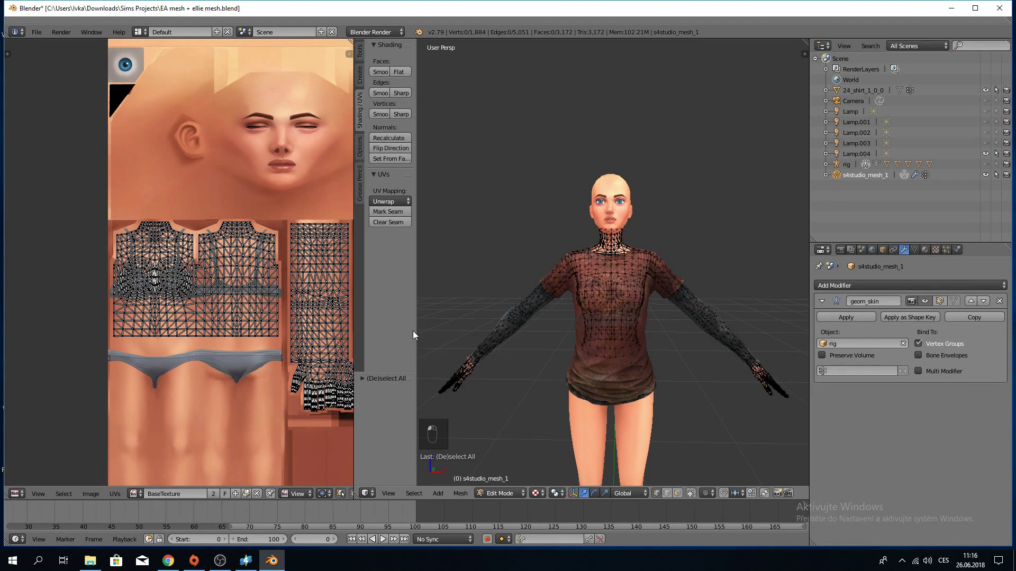
{"action": "scroll", "coordinate": [538, 344], "scroll_direction": "up", "scroll_amount": 5}
{"action": "middle_click_drag", "start_coordinate": [488, 334], "coordinate": [507, 359]}
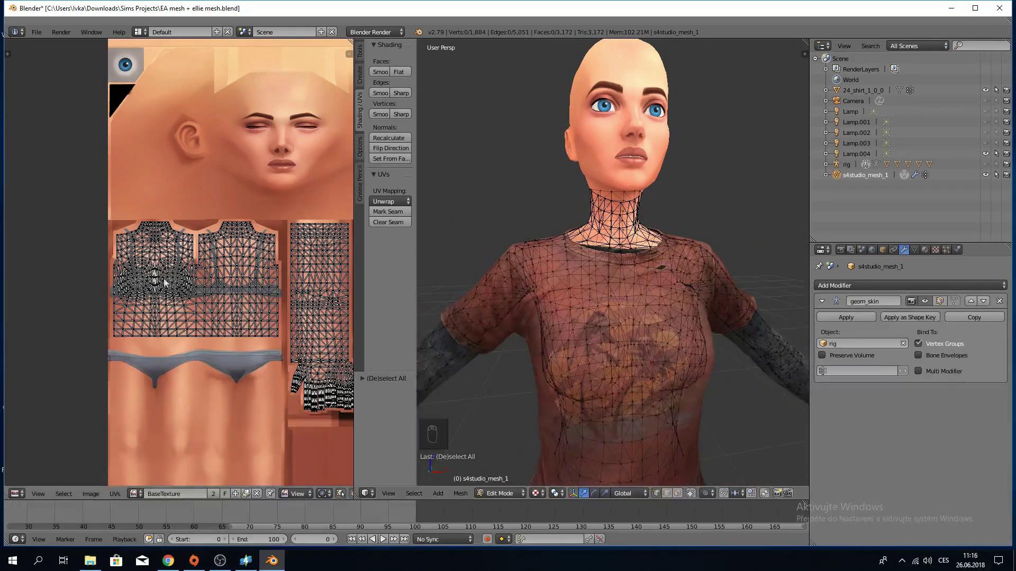
{"action": "left_click_drag", "start_coordinate": [355, 288], "coordinate": [439, 286]}
{"action": "scroll", "coordinate": [516, 302], "scroll_direction": "down", "scroll_amount": 5}
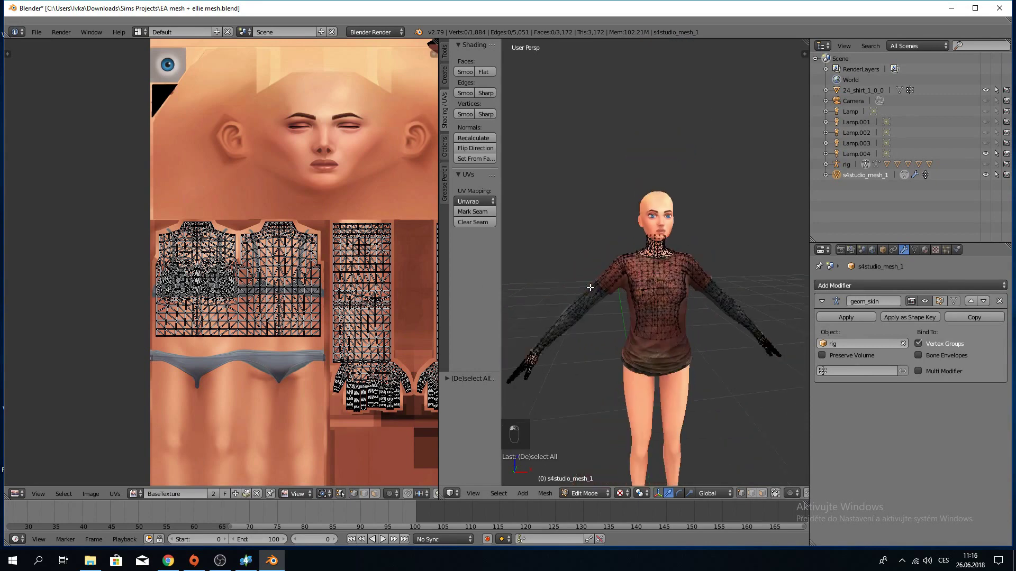
{"action": "middle_click_drag", "start_coordinate": [524, 299], "coordinate": [592, 291], "text": "shift"}
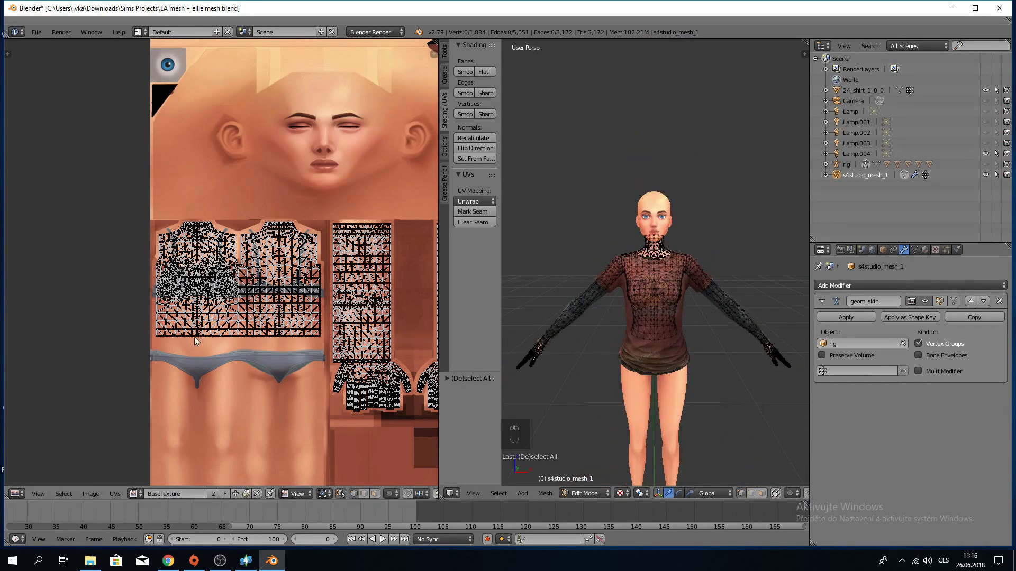
Border-select the chest, bra and belly area of the front and back torso UVs and delete those vertices.
{"action": "scroll", "coordinate": [196, 350], "scroll_direction": "up", "scroll_amount": 2}
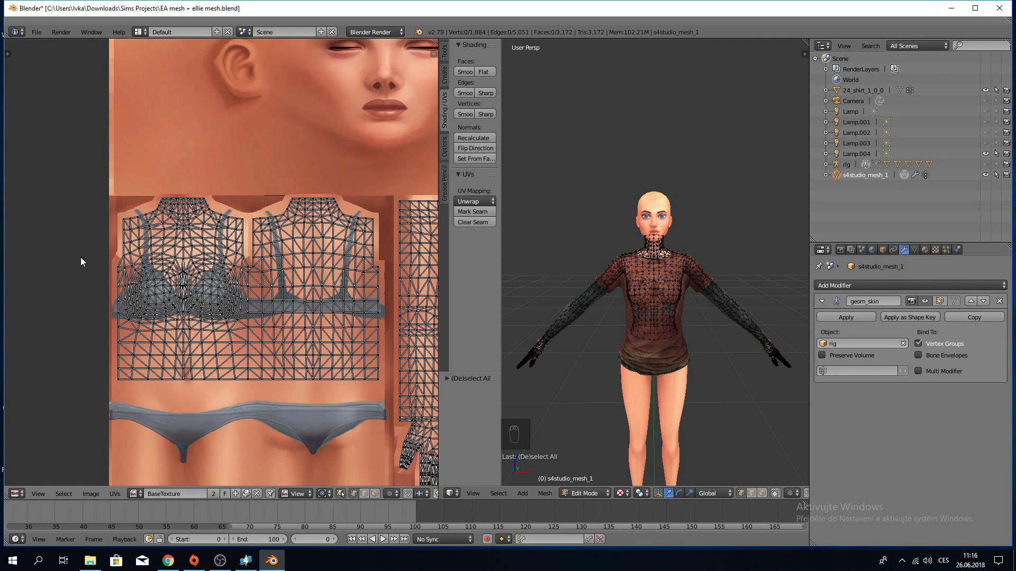
{"action": "key", "text": "b"}
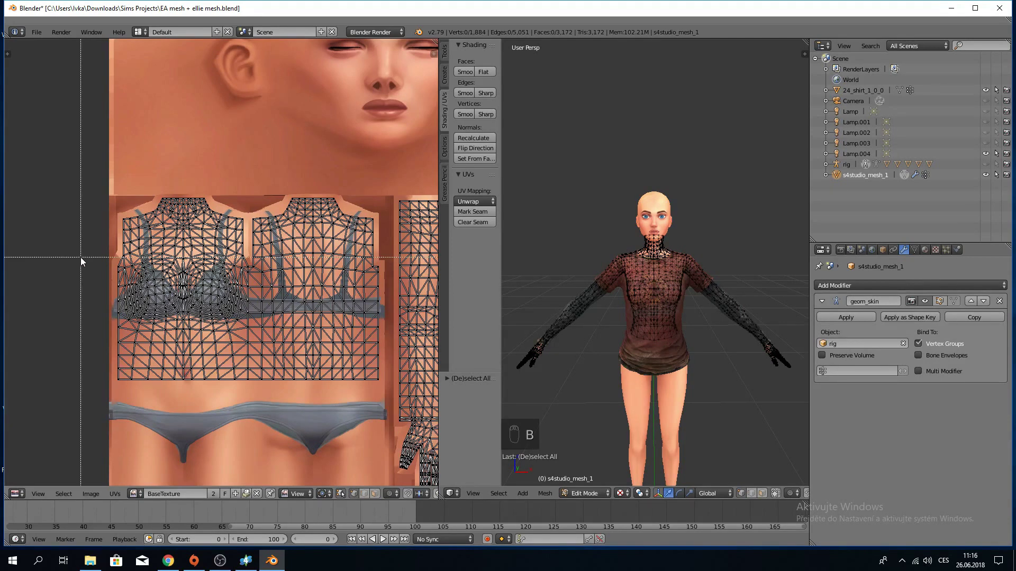
{"action": "left_click_drag", "start_coordinate": [80, 257], "coordinate": [388, 395]}
{"action": "scroll", "coordinate": [654, 318], "scroll_direction": "up", "scroll_amount": 4}
{"action": "middle_click_drag", "start_coordinate": [608, 312], "coordinate": [666, 303]}
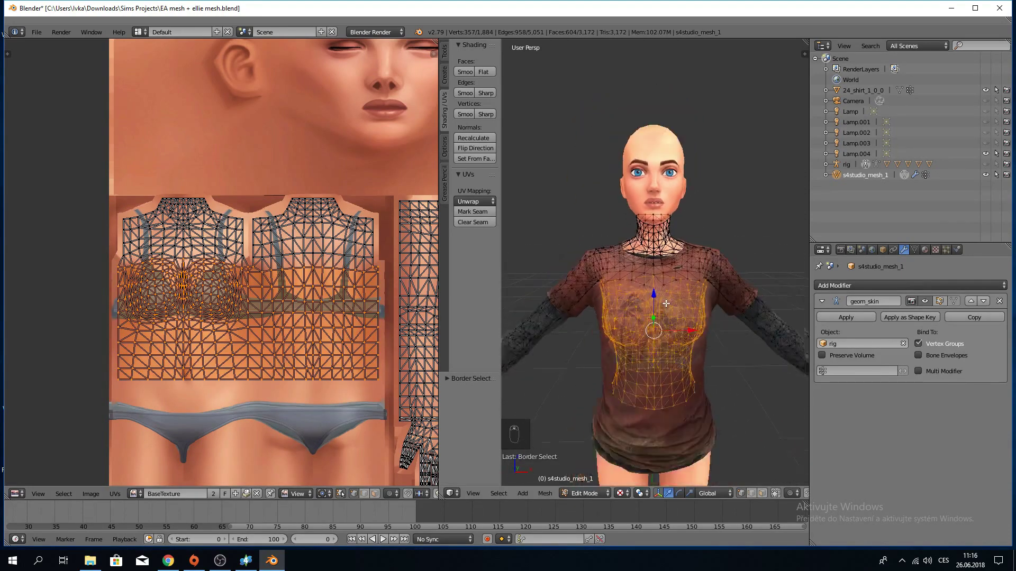
{"action": "scroll", "coordinate": [666, 303], "scroll_direction": "down", "scroll_amount": 1}
{"action": "key", "text": "Delete"}
{"action": "left_click", "coordinate": [526, 298]}
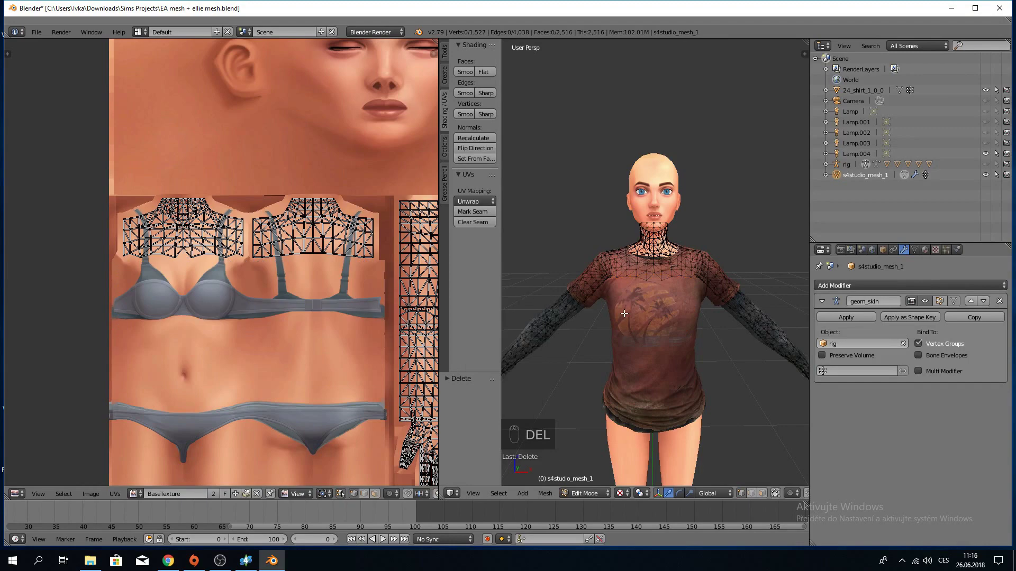
Border-select the upper portion of both arm UV islands, down past the elbows, and delete those vertices.
{"action": "scroll", "coordinate": [592, 316], "scroll_direction": "up", "scroll_amount": 3}
{"action": "middle_click_drag", "start_coordinate": [592, 316], "coordinate": [450, 296]}
{"action": "scroll", "coordinate": [598, 320], "scroll_direction": "down", "scroll_amount": 4}
{"action": "middle_click_drag", "start_coordinate": [353, 317], "coordinate": [98, 263]}
{"action": "scroll", "coordinate": [608, 291], "scroll_direction": "down", "scroll_amount": 4}
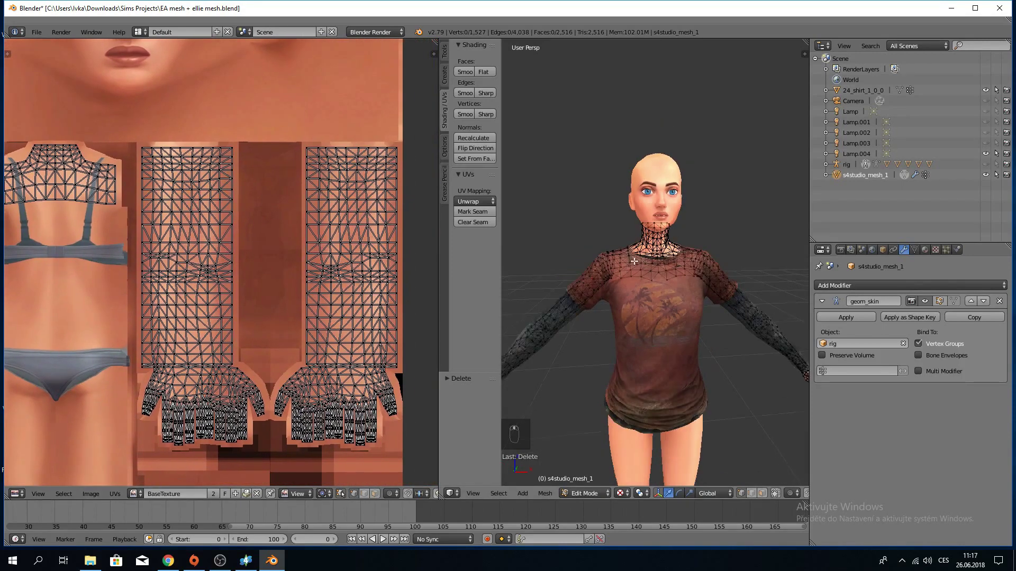
{"action": "key", "text": "n"}
{"action": "key", "text": "n"}
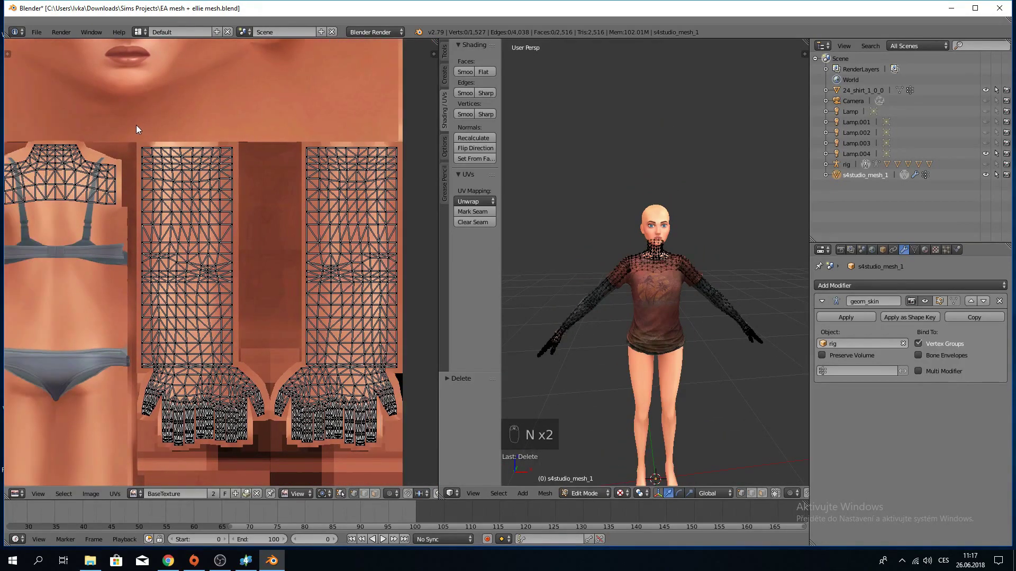
{"action": "key", "text": "b"}
{"action": "left_click_drag", "start_coordinate": [136, 125], "coordinate": [420, 309]}
{"action": "key", "text": "b"}
{"action": "key", "text": "Delete"}
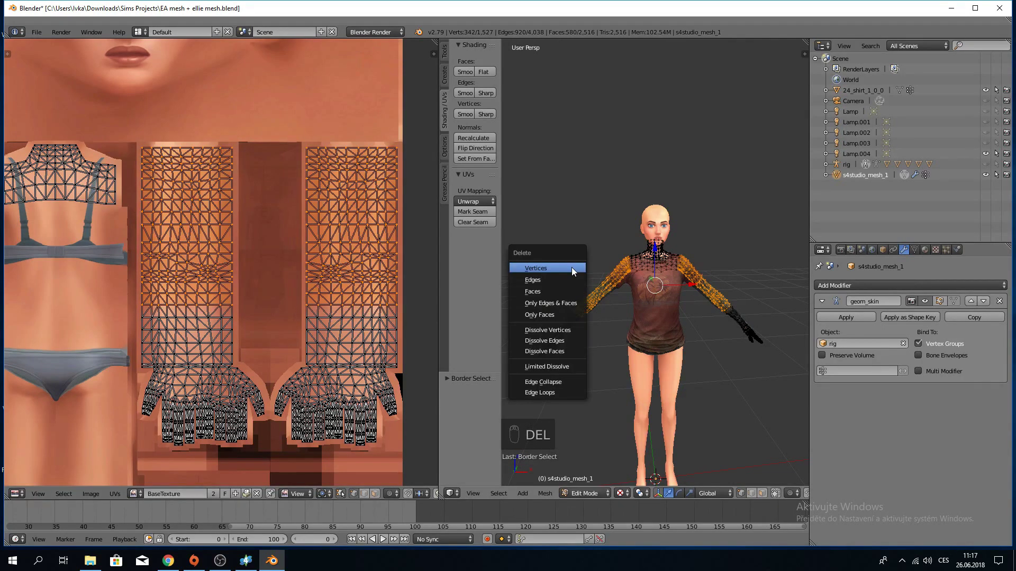
{"action": "left_click", "coordinate": [571, 266]}
Try deleting the remaining forearm vertices of both arms down to the wrists in the UV layout.
{"action": "middle_click_drag", "start_coordinate": [604, 307], "coordinate": [646, 292]}
{"action": "middle_click_drag", "start_coordinate": [573, 358], "coordinate": [590, 323]}
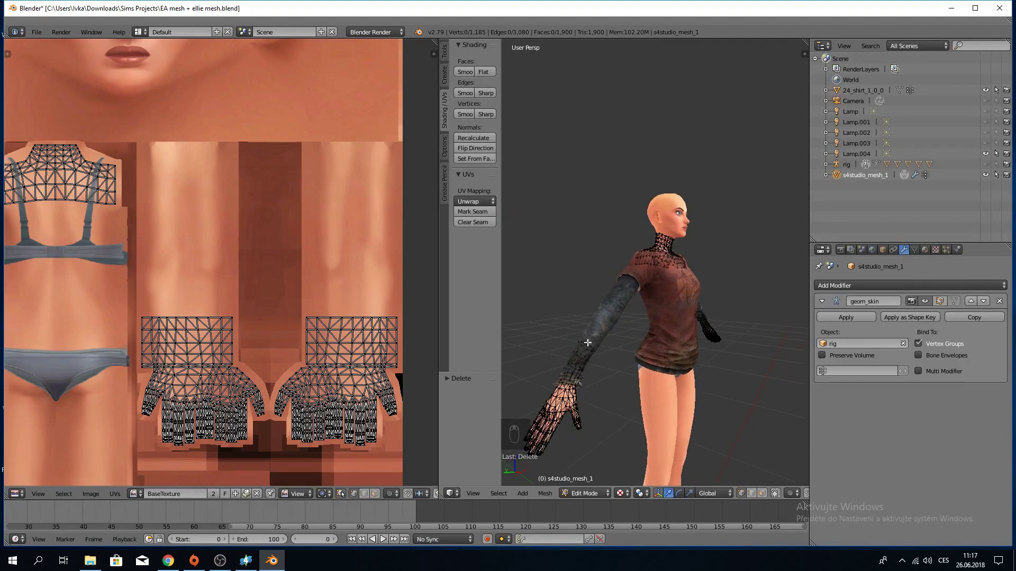
{"action": "key", "text": "b"}
{"action": "left_click_drag", "start_coordinate": [99, 279], "coordinate": [116, 378]}
{"action": "key", "text": "b"}
{"action": "key", "text": "x"}
{"action": "left_click", "coordinate": [543, 329]}
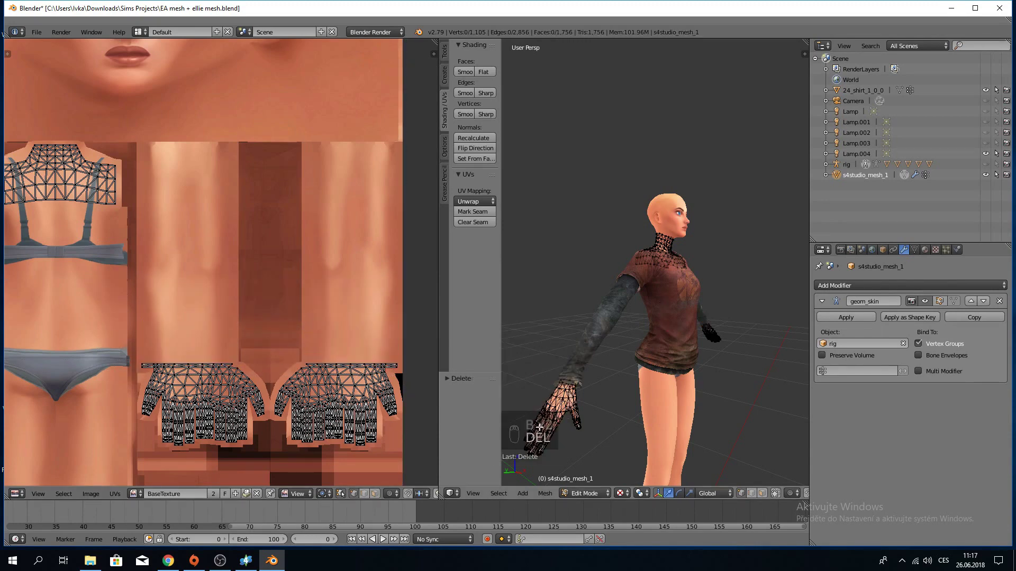
Check the hands and sleeves in Object Mode, return to Edit Mode and undo the last forearm deletion.
{"action": "left_click", "coordinate": [586, 493]}
{"action": "left_click", "coordinate": [574, 483]}
{"action": "middle_click_drag", "start_coordinate": [608, 437], "coordinate": [529, 414]}
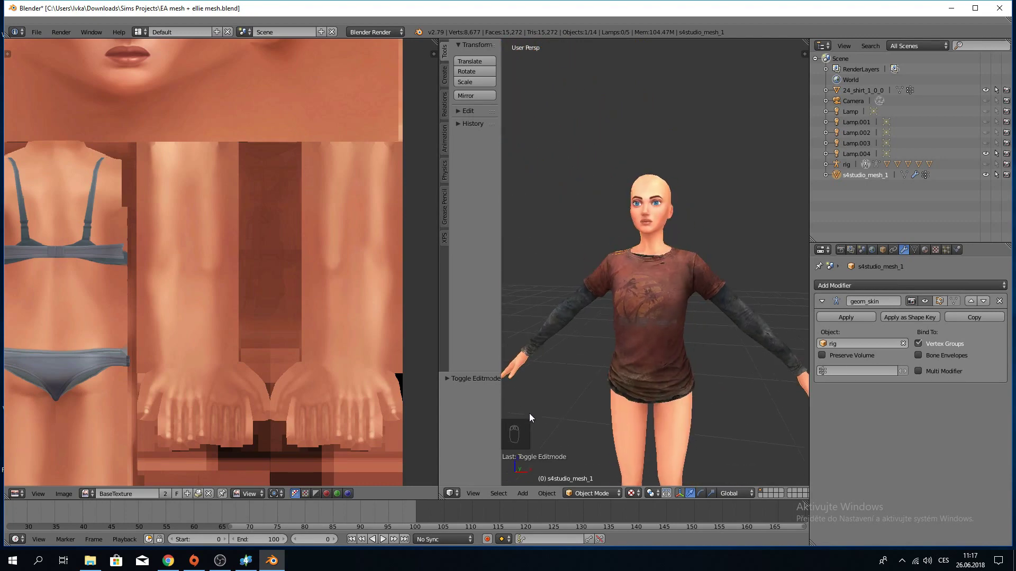
{"action": "left_click", "coordinate": [591, 493]}
{"action": "left_click", "coordinate": [585, 469]}
{"action": "key", "text": "ctrl+z"}
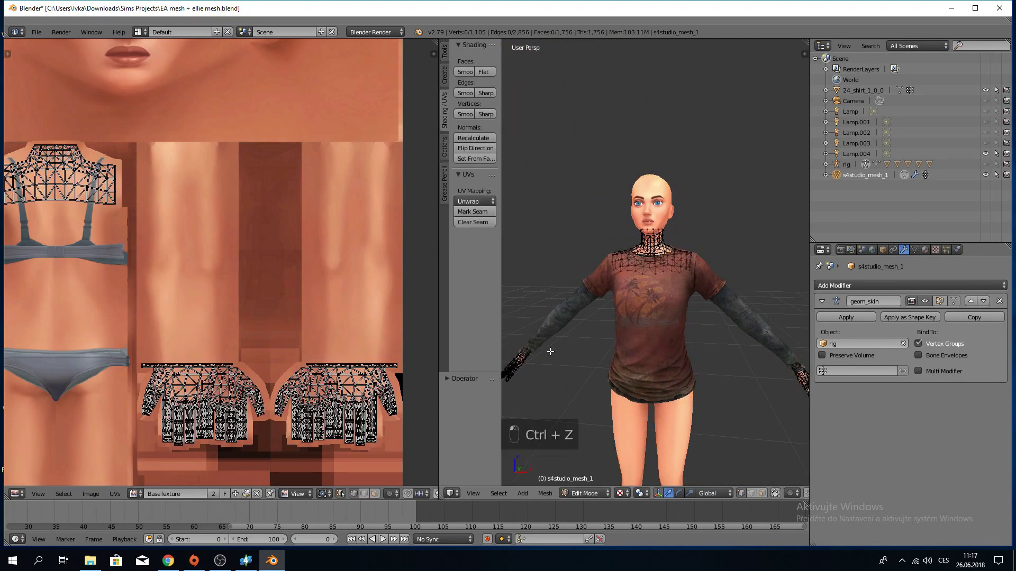
{"action": "key", "text": "ctrl+z"}
Delete only the upper rows of both remaining forearm UVs, keeping several rows of vertices above the wrists.
{"action": "key", "text": "a"}
{"action": "key", "text": "b"}
{"action": "left_click_drag", "start_coordinate": [140, 291], "coordinate": [408, 337]}
{"action": "key", "text": "Delete"}
{"action": "left_click", "coordinate": [565, 322]}
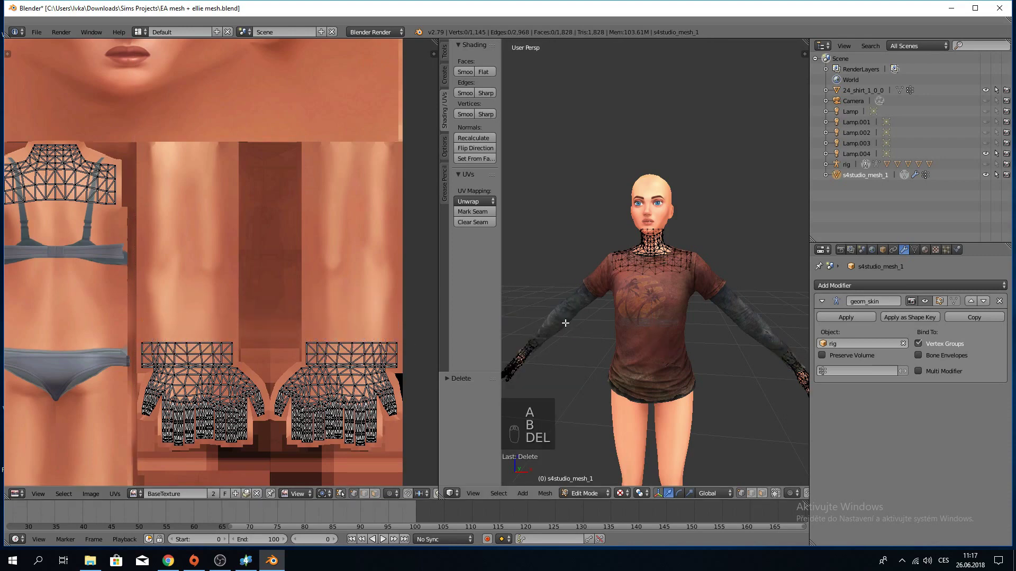
Examine the trimmed body under the shirt up close and in Object Mode.
{"action": "scroll", "coordinate": [560, 322], "scroll_direction": "up", "scroll_amount": 4}
{"action": "middle_click_drag", "start_coordinate": [550, 322], "coordinate": [574, 327]}
{"action": "scroll", "coordinate": [224, 268], "scroll_direction": "down", "scroll_amount": 4}
{"action": "mouse_move", "coordinate": [225, 268]}
{"action": "middle_mouse_down"}
{"action": "mouse_move", "coordinate": [342, 285]}
{"action": "mouse_move", "coordinate": [224, 271]}
{"action": "middle_mouse_up"}
{"action": "left_click", "coordinate": [588, 493]}
{"action": "left_click", "coordinate": [587, 479]}
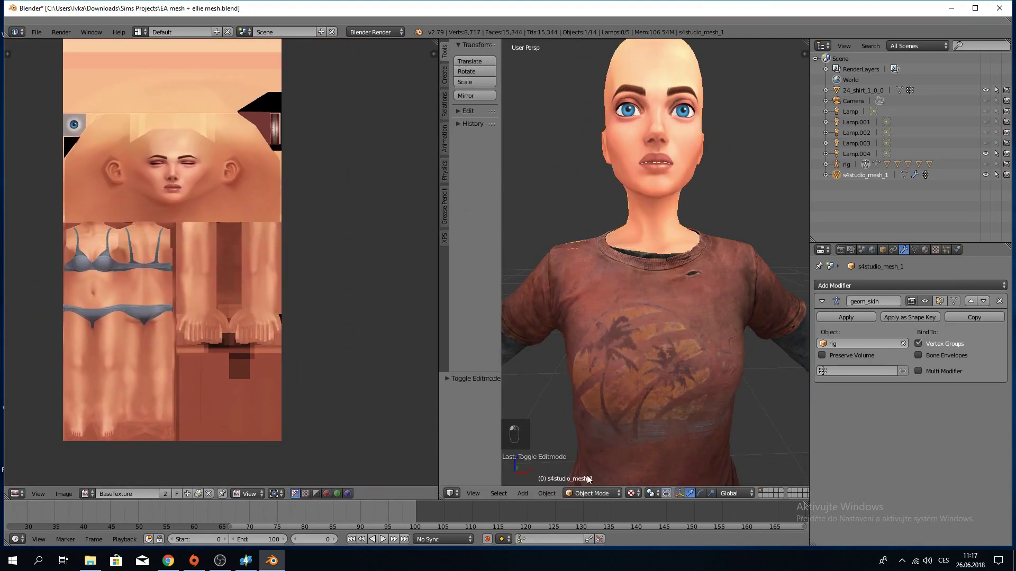
Return the body mesh to Edit Mode and border-select the vertices along the right shoulder edge of the back torso UVs.
{"action": "left_click", "coordinate": [587, 493]}
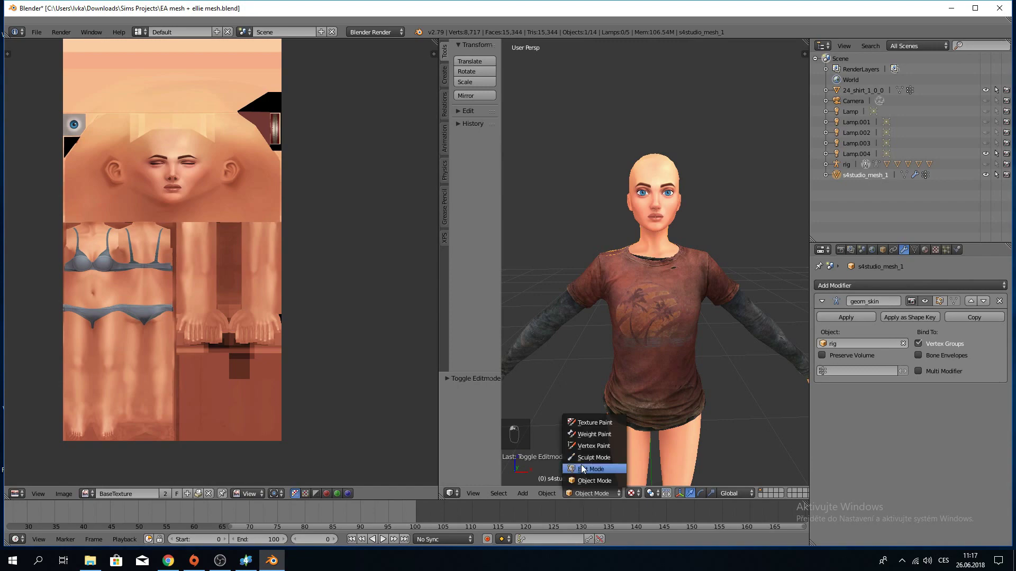
{"action": "left_click", "coordinate": [588, 469]}
{"action": "middle_click_drag", "start_coordinate": [585, 248], "coordinate": [529, 249]}
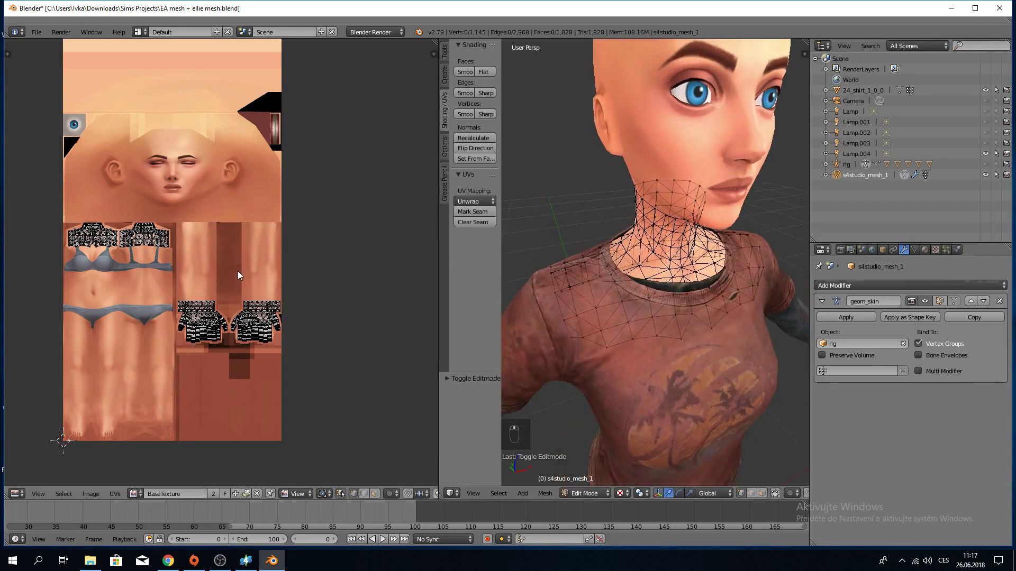
{"action": "scroll", "coordinate": [241, 273], "scroll_direction": "up", "scroll_amount": 4}
{"action": "middle_click_drag", "start_coordinate": [96, 178], "coordinate": [307, 273]}
{"action": "key", "text": "n"}
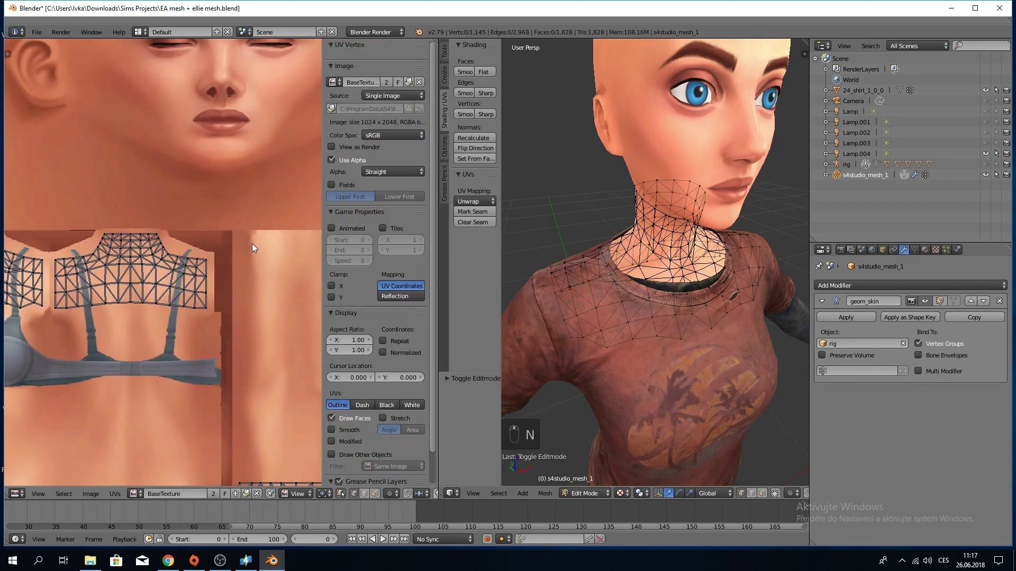
{"action": "key", "text": "n"}
{"action": "key", "text": "b"}
{"action": "left_click_drag", "start_coordinate": [250, 242], "coordinate": [300, 341]}
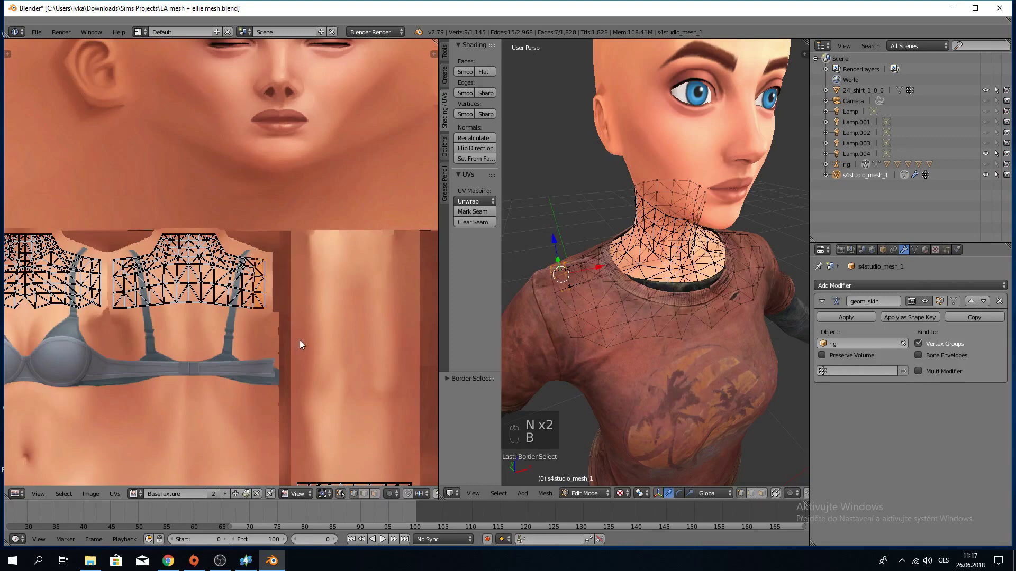
Add the left shoulder edge of the back torso UVs and the right shoulder edge of the front torso UVs to the selection.
{"action": "key", "text": "n"}
{"action": "key", "text": "n"}
{"action": "key", "text": "b"}
{"action": "left_click_drag", "start_coordinate": [103, 248], "coordinate": [128, 330]}
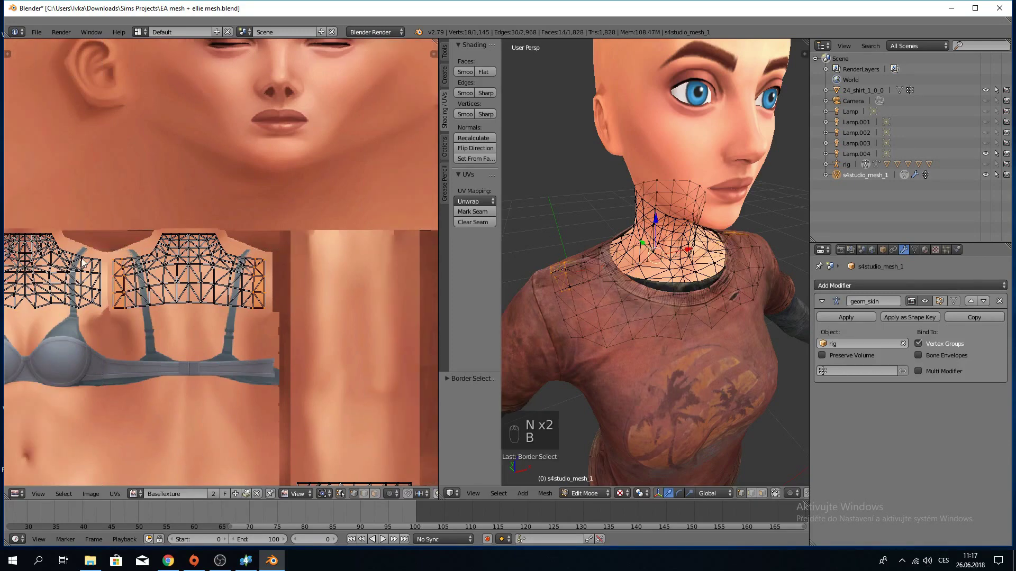
{"action": "key", "text": "n"}
{"action": "key", "text": "n"}
{"action": "key", "text": "n"}
{"action": "key", "text": "b"}
{"action": "left_click_drag", "start_coordinate": [88, 230], "coordinate": [105, 320]}
{"action": "middle_click_drag", "start_coordinate": [105, 321], "coordinate": [302, 314]}
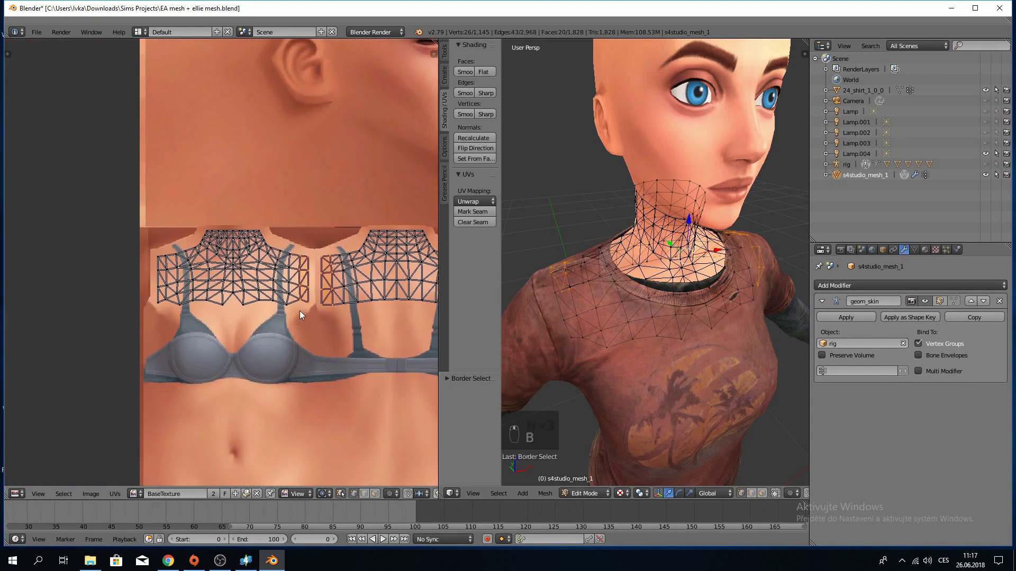
Add the left shoulder edge of the front torso UVs to the selection and delete all the selected shoulder vertices.
{"action": "key", "text": "n"}
{"action": "key", "text": "n"}
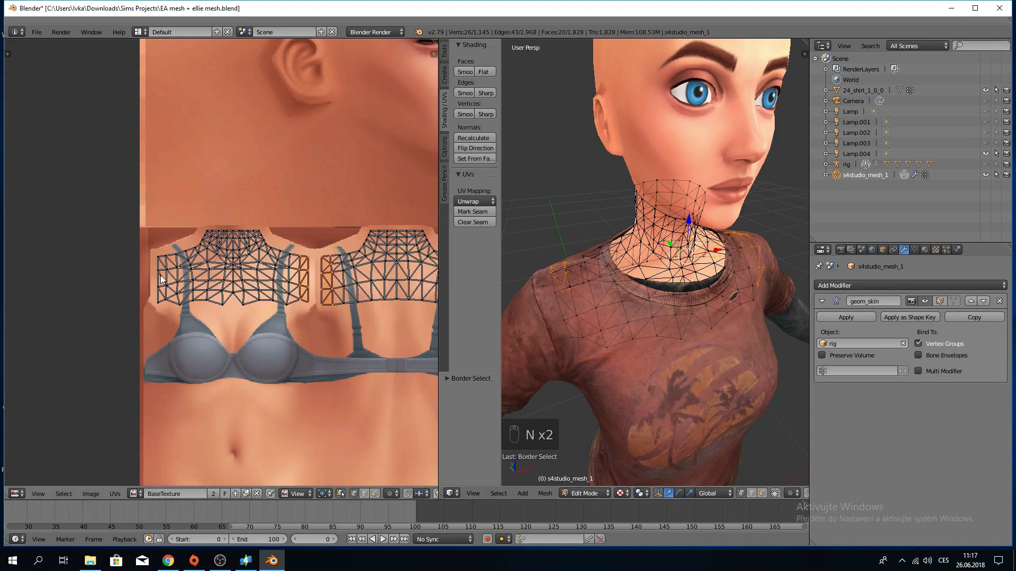
{"action": "middle_click_drag", "start_coordinate": [219, 341], "coordinate": [238, 280]}
{"action": "scroll", "coordinate": [223, 284], "scroll_direction": "down", "scroll_amount": 5}
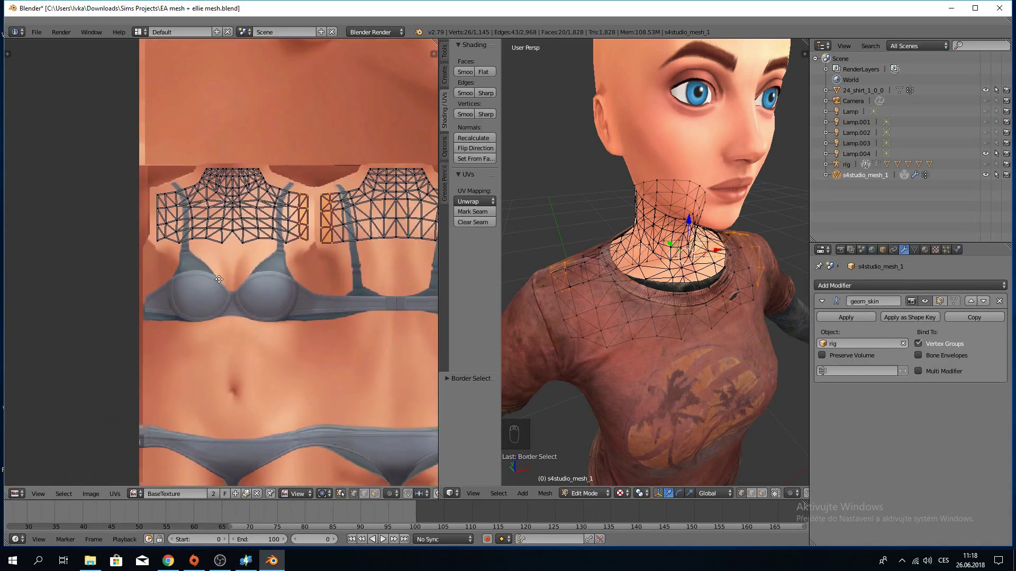
{"action": "scroll", "coordinate": [224, 284], "scroll_direction": "up", "scroll_amount": 5}
{"action": "key", "text": "n"}
{"action": "key", "text": "n"}
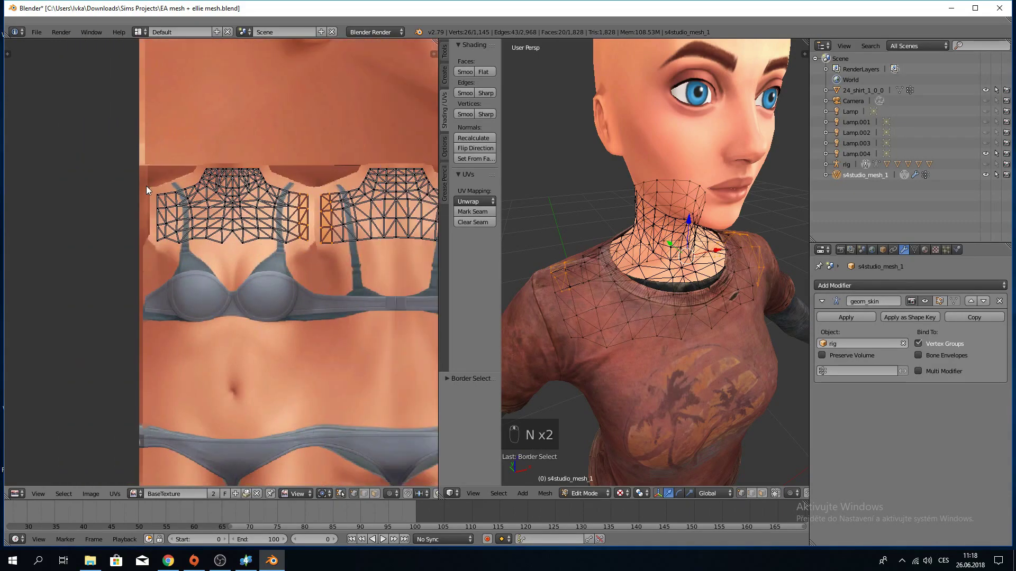
{"action": "key", "text": "b"}
{"action": "left_click_drag", "start_coordinate": [148, 186], "coordinate": [170, 262]}
{"action": "key", "text": "Delete"}
{"action": "left_click", "coordinate": [571, 255]}
Leave the body mesh's Edit Mode and open the shirt mesh for editing near the shoulder where skin pokes through.
{"action": "middle_click_drag", "start_coordinate": [617, 284], "coordinate": [613, 313]}
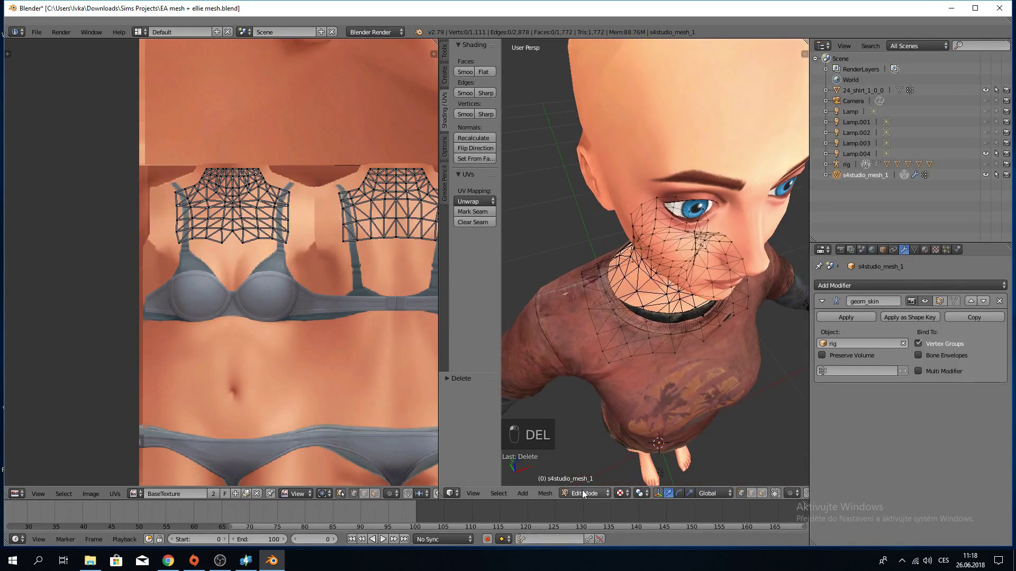
{"action": "key", "text": "Tab"}
{"action": "middle_click_drag", "start_coordinate": [580, 468], "coordinate": [656, 405]}
{"action": "right_click", "coordinate": [672, 357]}
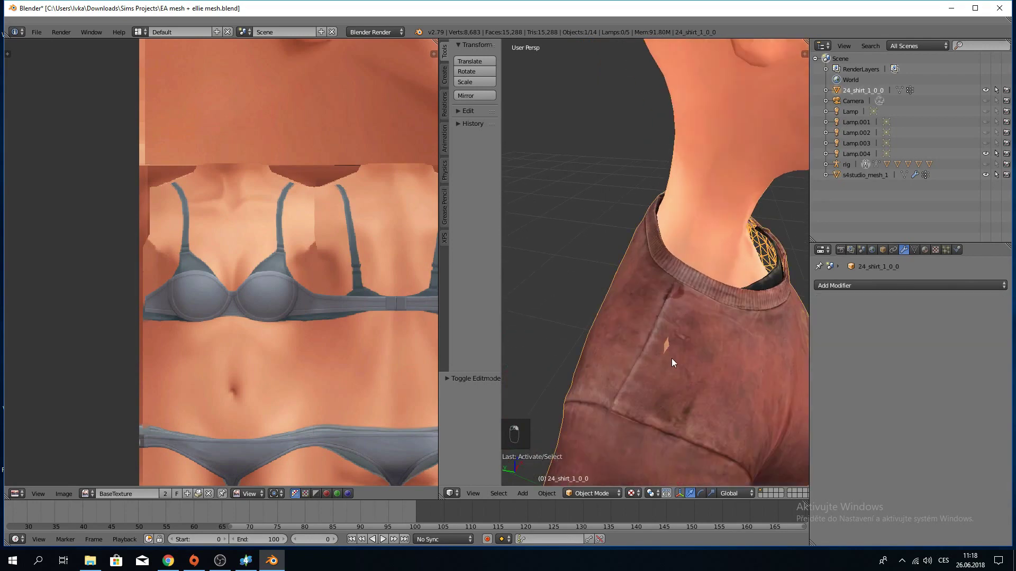
{"action": "left_click", "coordinate": [604, 493]}
{"action": "left_click", "coordinate": [601, 472]}
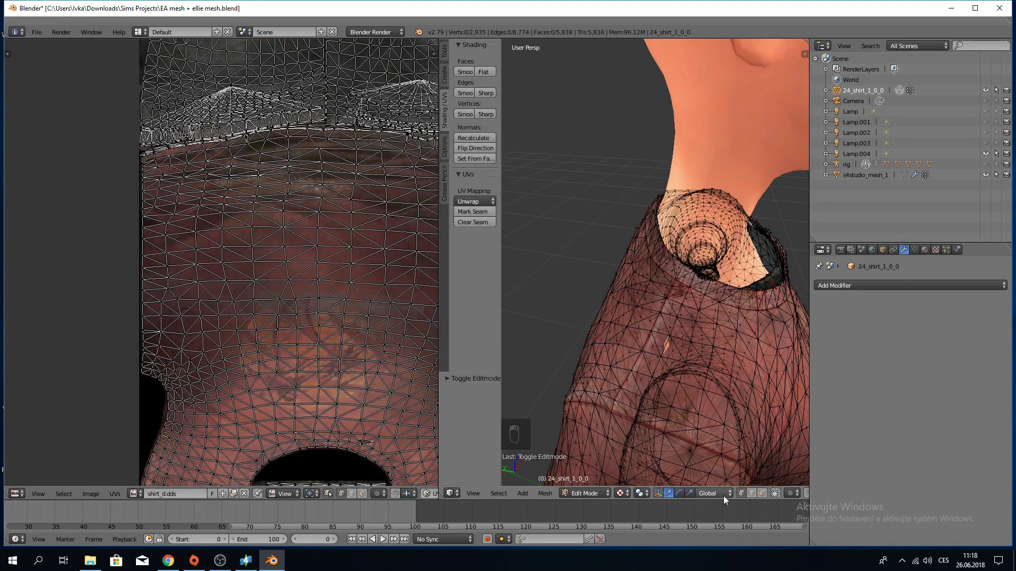
Limit selection to visible vertices and raise the shirt's shoulder vertex slightly along Z with proportional editing enabled.
{"action": "left_click", "coordinate": [775, 493]}
{"action": "right_click", "coordinate": [671, 336]}
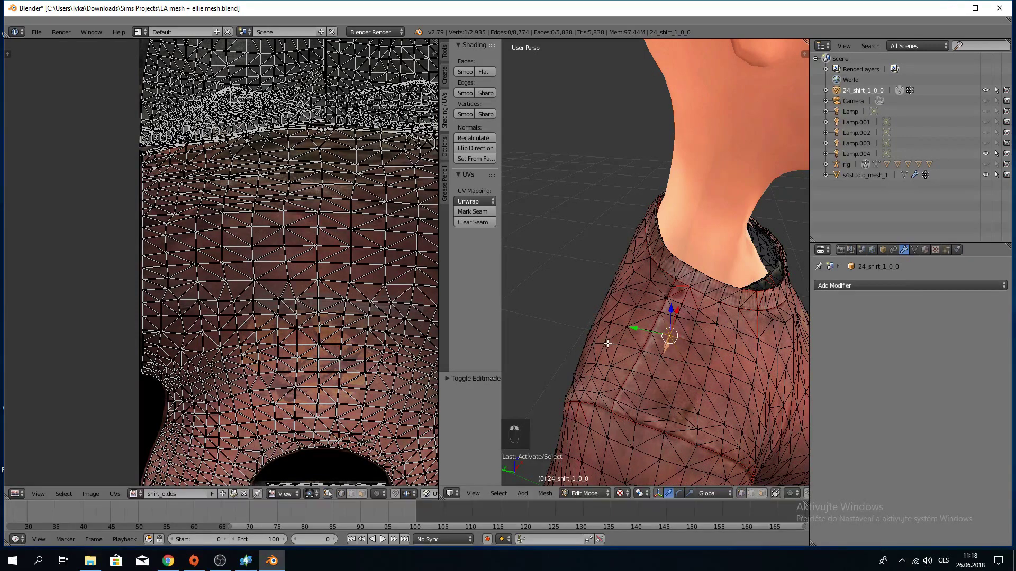
{"action": "key", "text": "o"}
{"action": "key", "text": "o"}
{"action": "key", "text": "o"}
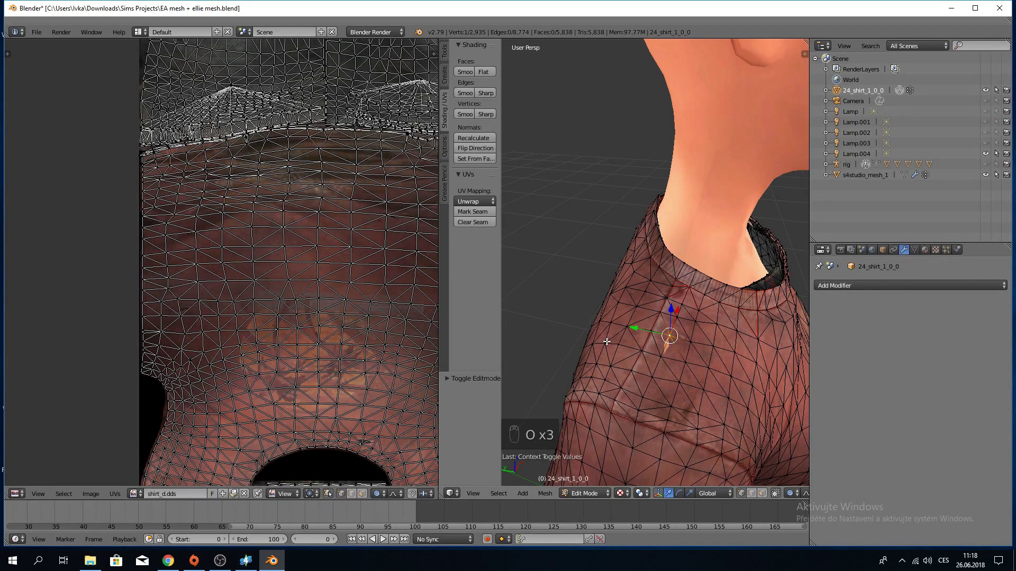
{"action": "left_click_drag", "start_coordinate": [672, 310], "coordinate": [673, 308]}
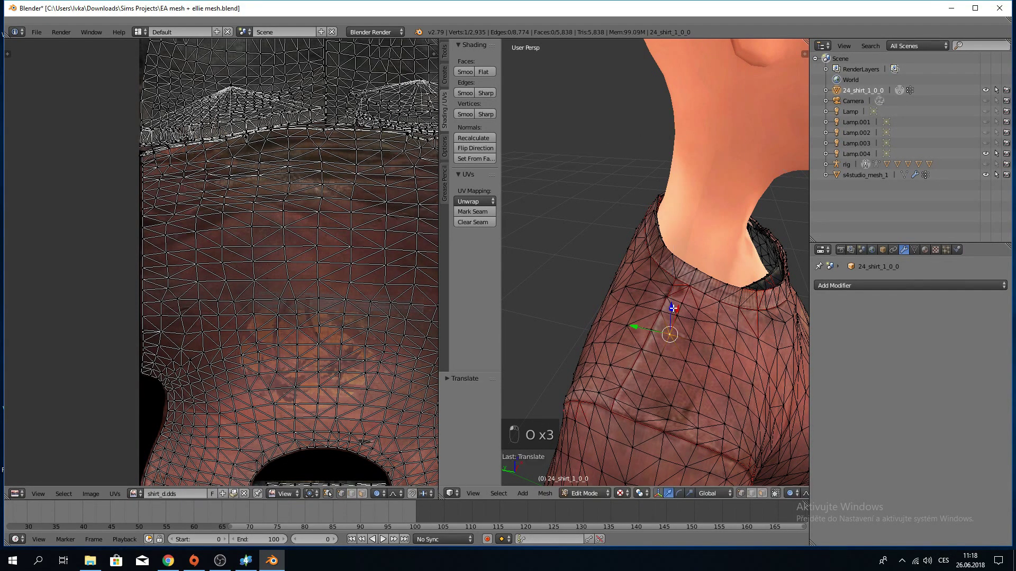
Return the shirt to Object Mode and check its fit on the body from the front.
{"action": "middle_click_drag", "start_coordinate": [697, 348], "coordinate": [617, 331]}
{"action": "scroll", "coordinate": [617, 332], "scroll_direction": "down", "scroll_amount": 6}
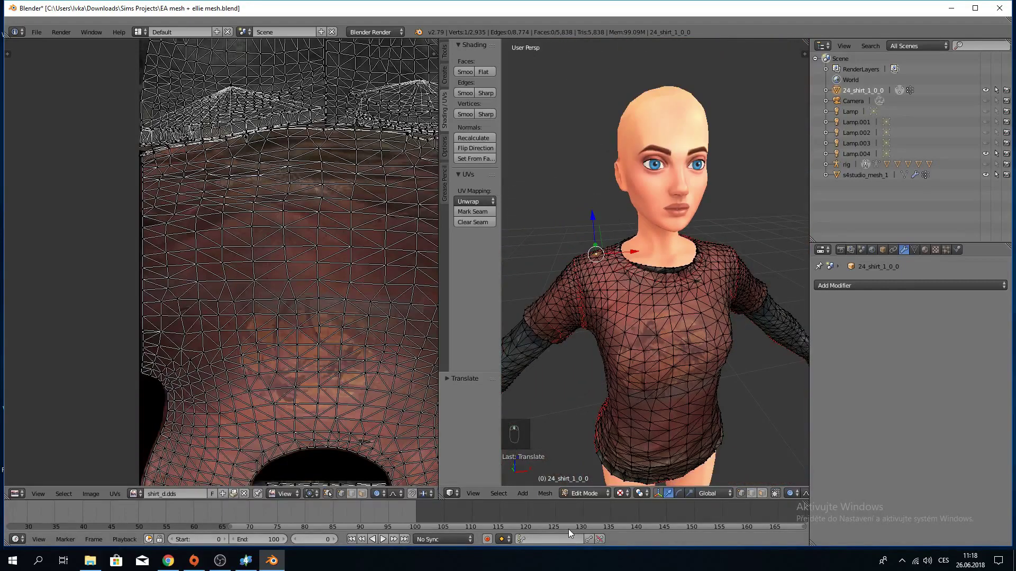
{"action": "left_click", "coordinate": [584, 493]}
{"action": "left_click", "coordinate": [585, 482]}
{"action": "middle_click_drag", "start_coordinate": [618, 400], "coordinate": [606, 343]}
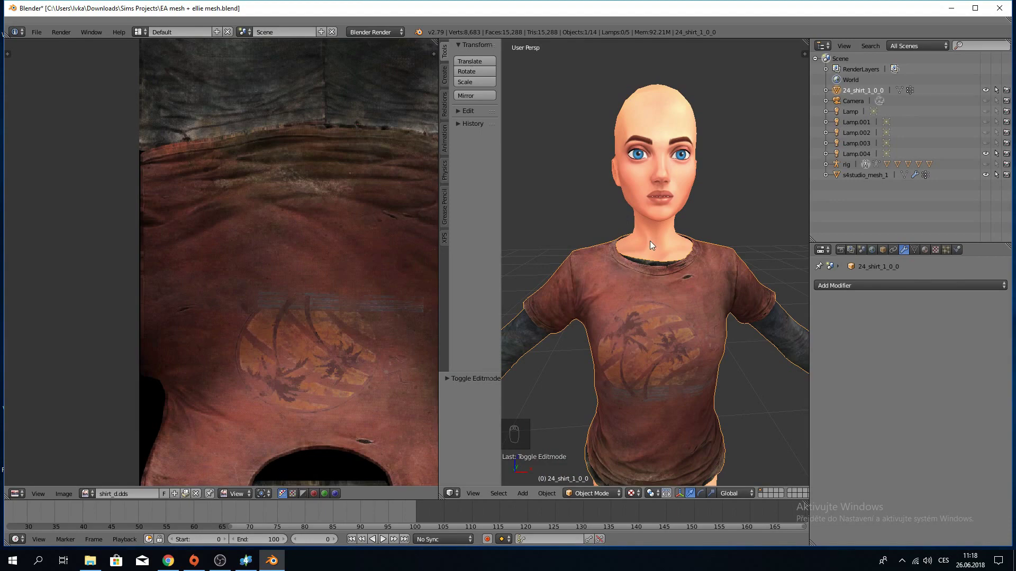
{"action": "middle_click_drag", "start_coordinate": [558, 389], "coordinate": [610, 345]}
{"action": "scroll", "coordinate": [609, 345], "scroll_direction": "up", "scroll_amount": 6}
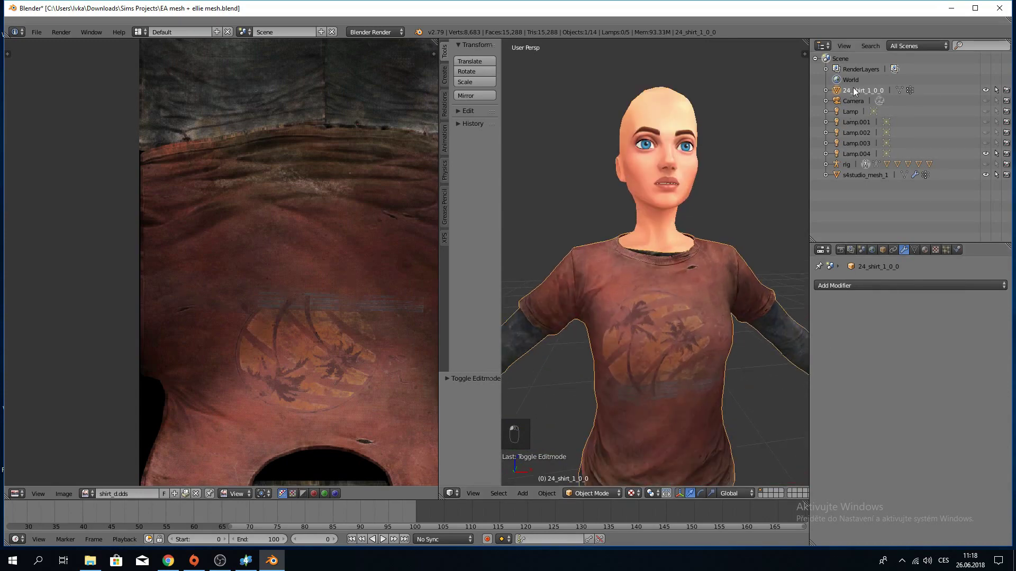
Compare the vertex groups of the shirt and body meshes, and delete all vertex groups from the shirt.
{"action": "left_click", "coordinate": [914, 250]}
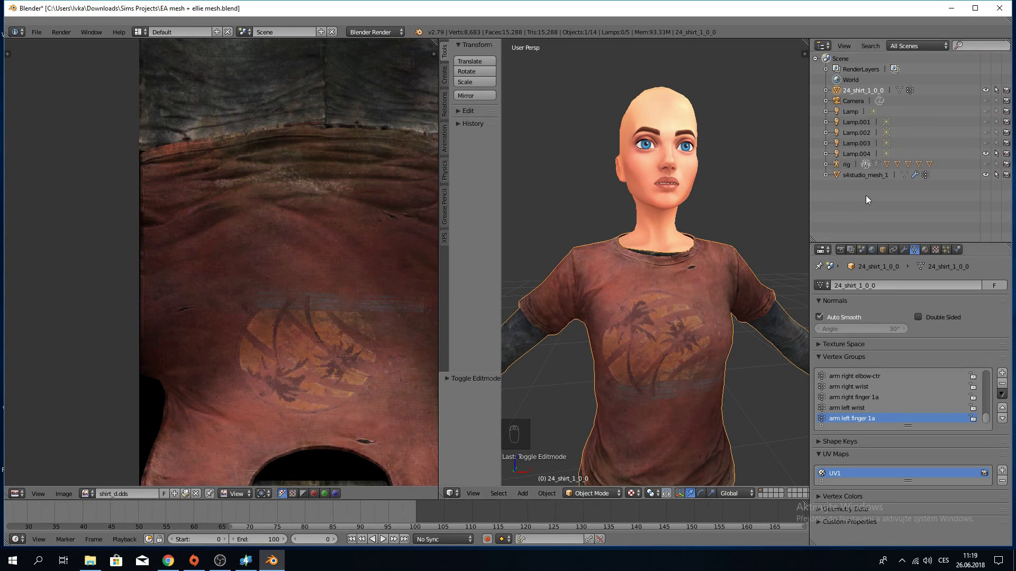
{"action": "left_click", "coordinate": [856, 174]}
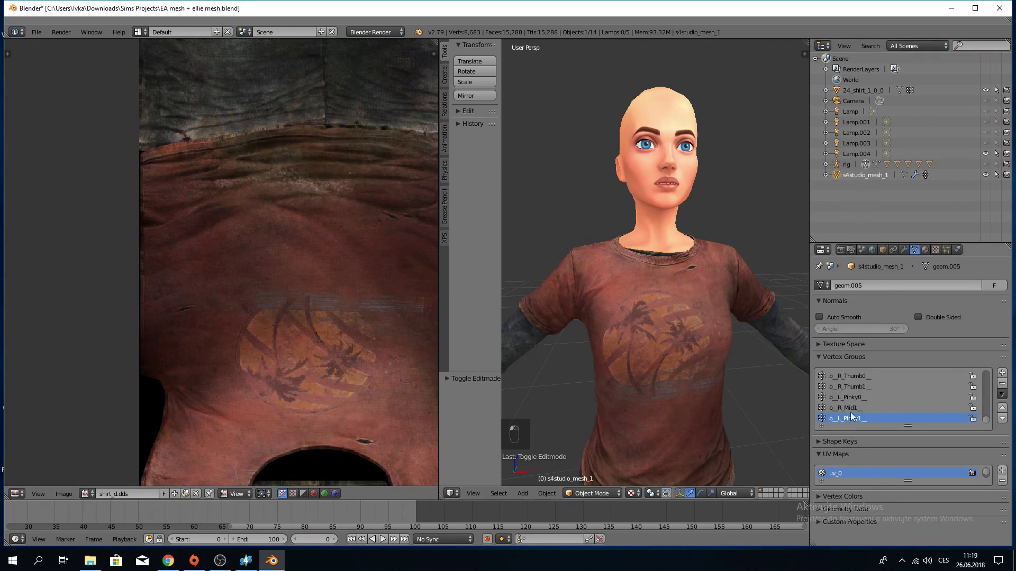
{"action": "scroll", "coordinate": [853, 402], "scroll_direction": "up", "scroll_amount": 3}
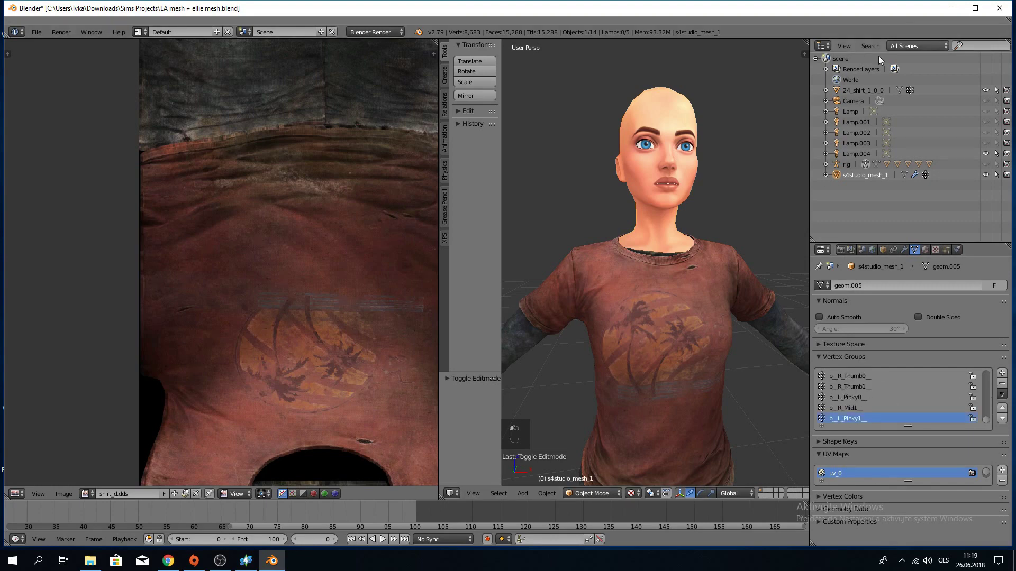
{"action": "left_click", "coordinate": [870, 91]}
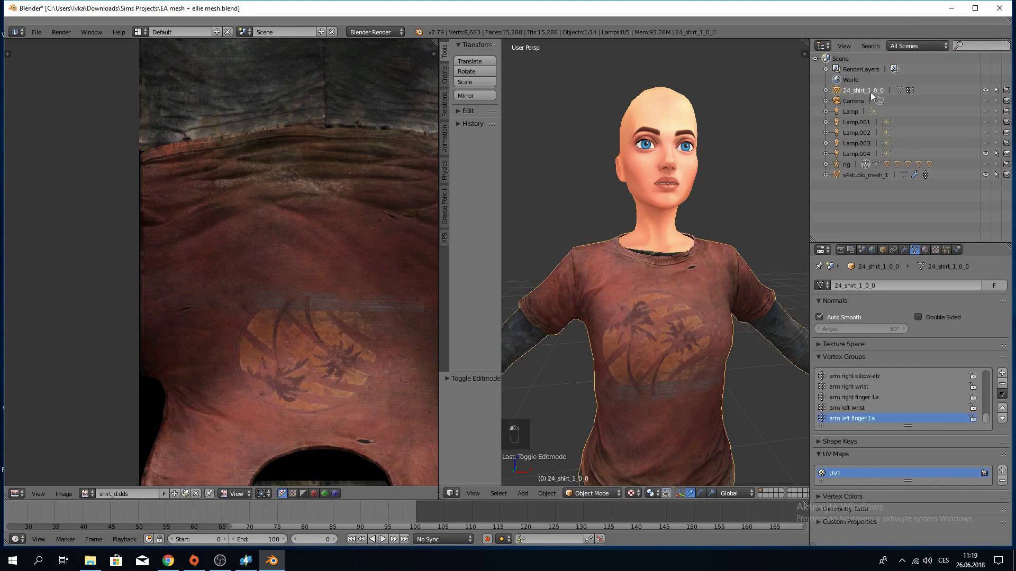
{"action": "left_click", "coordinate": [1002, 395]}
{"action": "left_click", "coordinate": [946, 273]}
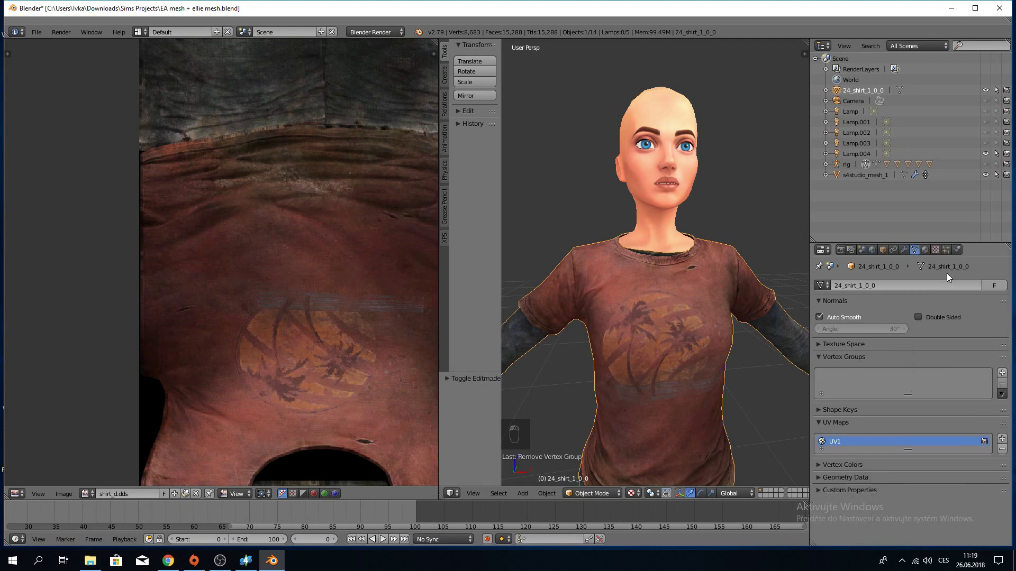
Deselect everything, select the s4studio_mesh_1 body mesh and preview its uv_1 map.
{"action": "scroll", "coordinate": [696, 283], "scroll_direction": "down", "scroll_amount": 5}
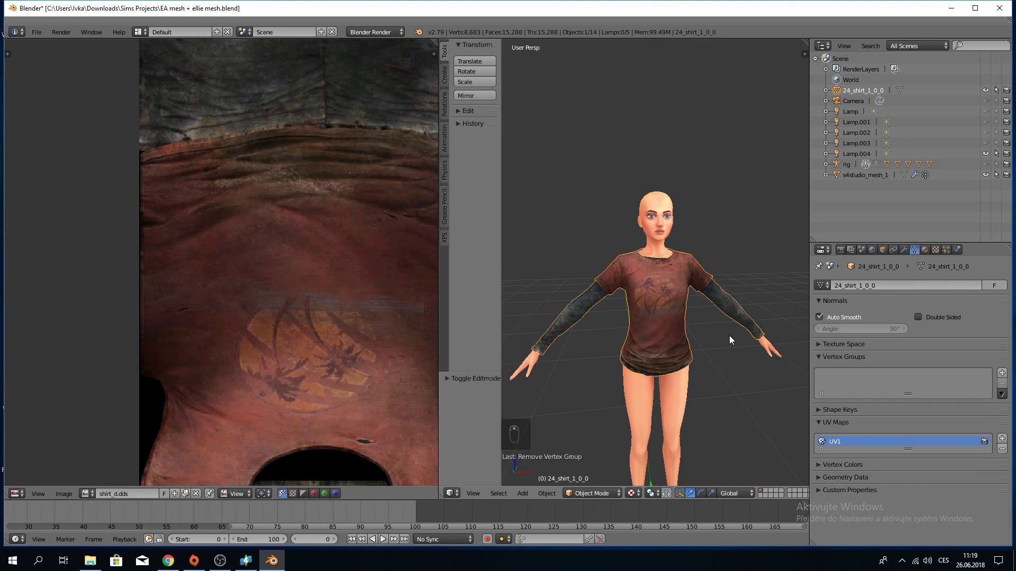
{"action": "key", "text": "a"}
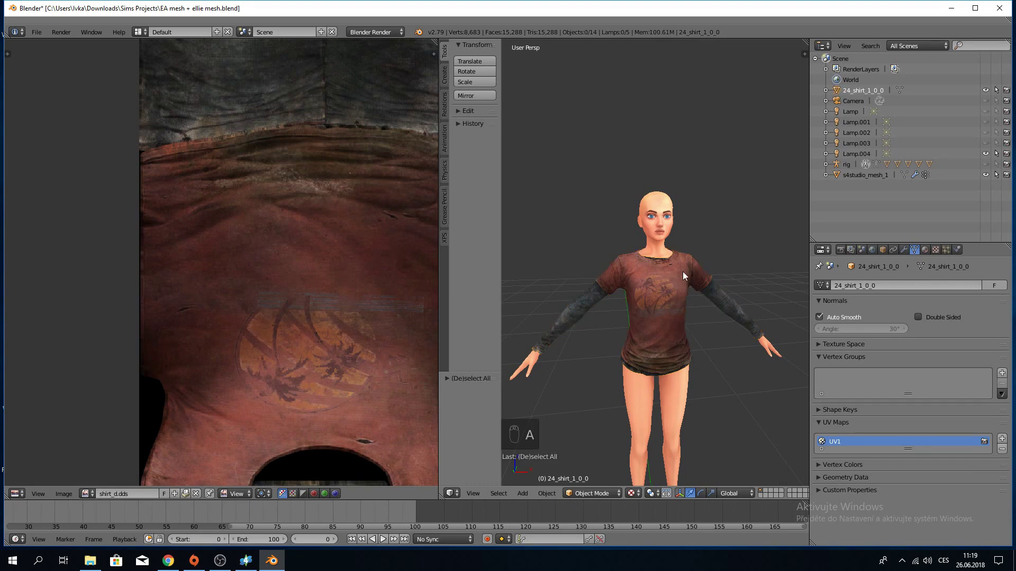
{"action": "scroll", "coordinate": [290, 200], "scroll_direction": "down", "scroll_amount": 6}
{"action": "left_click", "coordinate": [855, 175]}
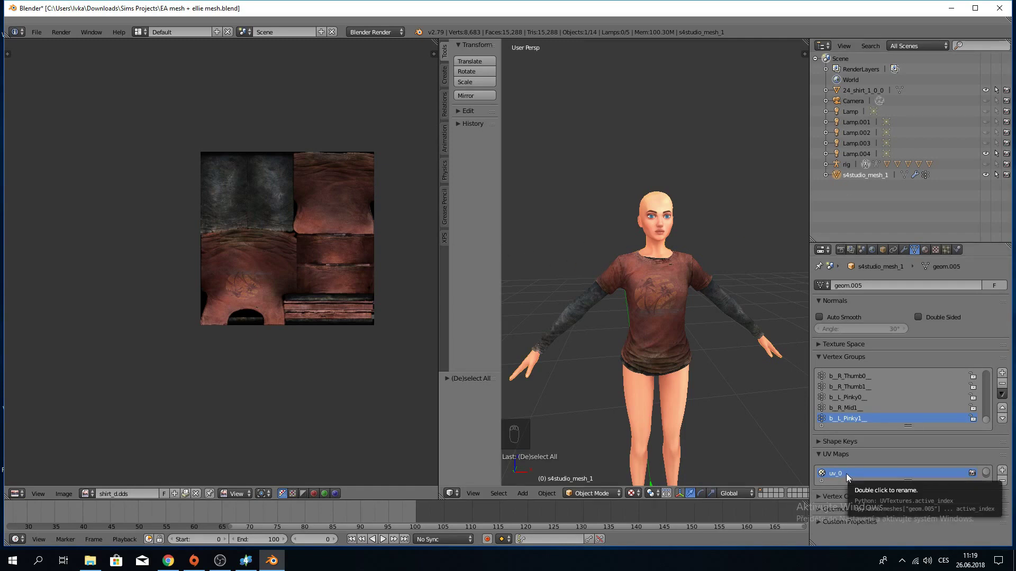
{"action": "scroll", "coordinate": [846, 474], "scroll_direction": "down", "scroll_amount": 1, "text": "ctrl"}
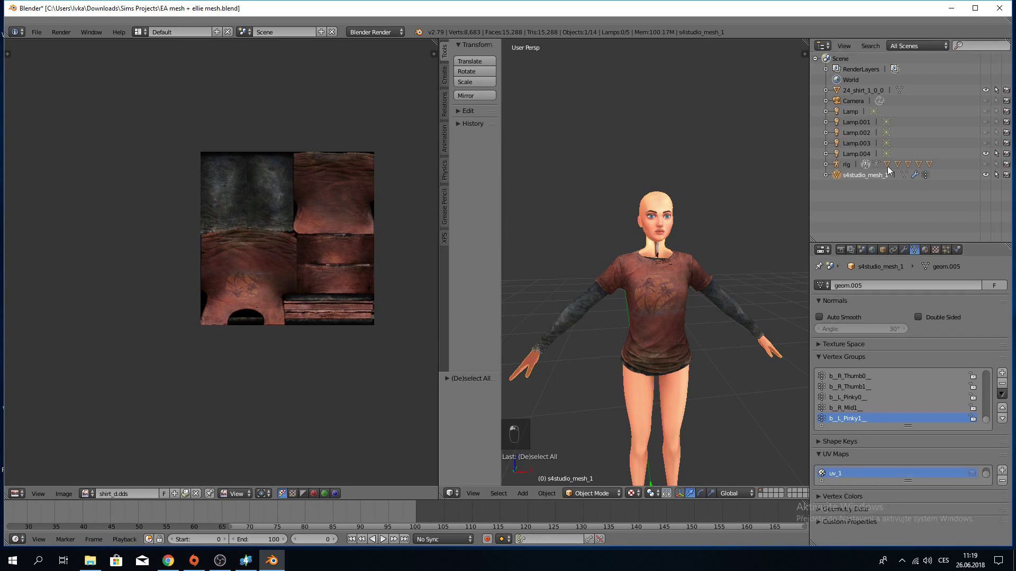
Hide the shirt, switch the body mesh back to uv_0 and examine the texture on the upper body.
{"action": "left_click", "coordinate": [985, 90]}
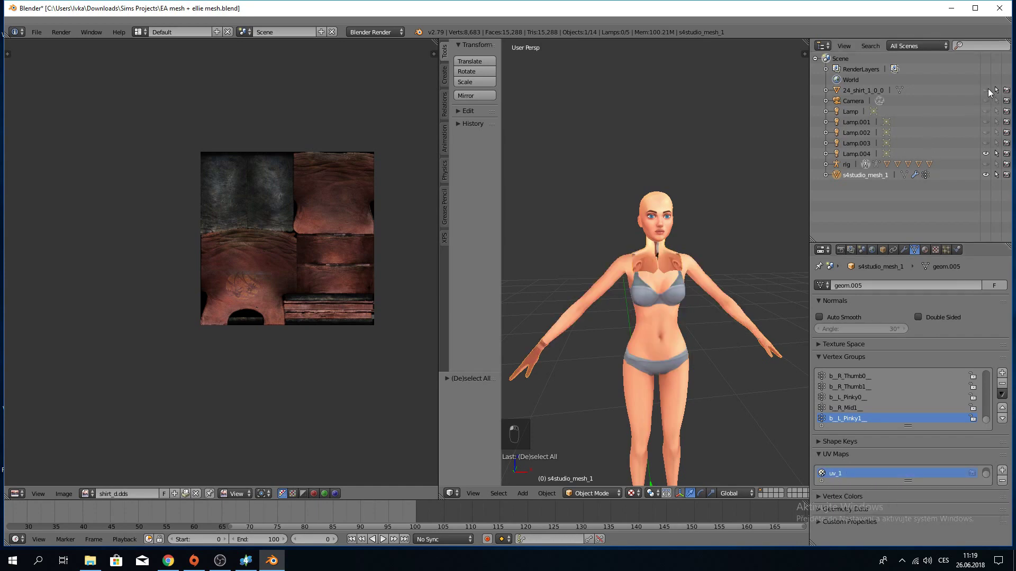
{"action": "scroll", "coordinate": [881, 477], "scroll_direction": "up", "scroll_amount": 1}
{"action": "left_click", "coordinate": [878, 474]}
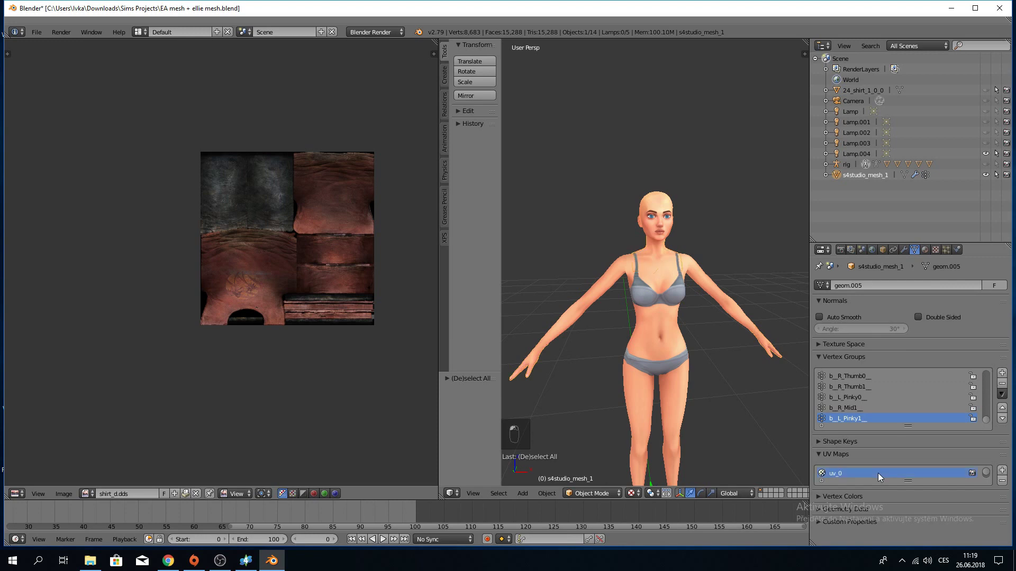
{"action": "scroll", "coordinate": [738, 363], "scroll_direction": "up", "scroll_amount": 3}
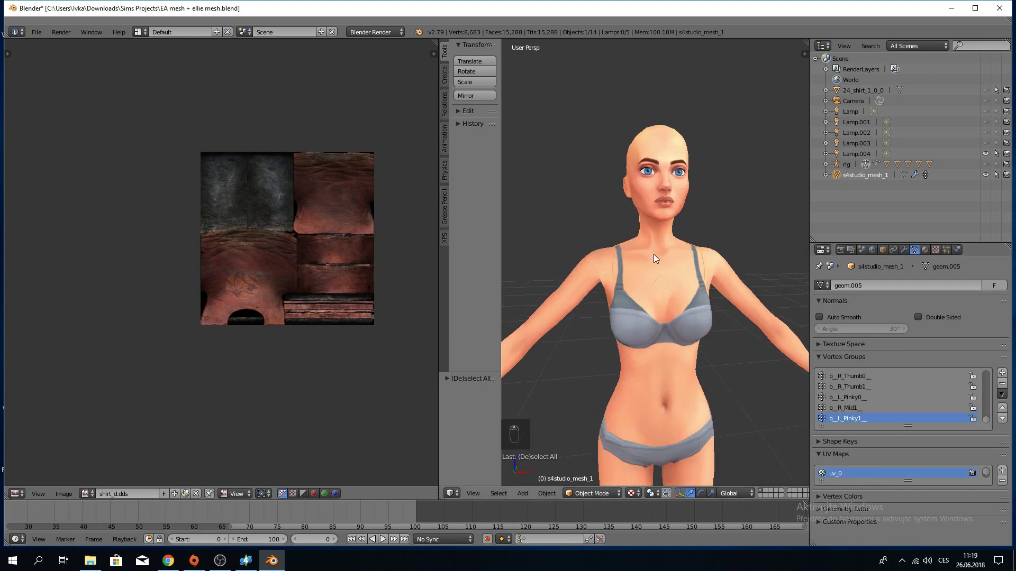
{"action": "mouse_move", "coordinate": [595, 300]}
{"action": "middle_mouse_down"}
{"action": "mouse_move", "coordinate": [675, 306]}
{"action": "mouse_move", "coordinate": [586, 303]}
{"action": "middle_mouse_up"}
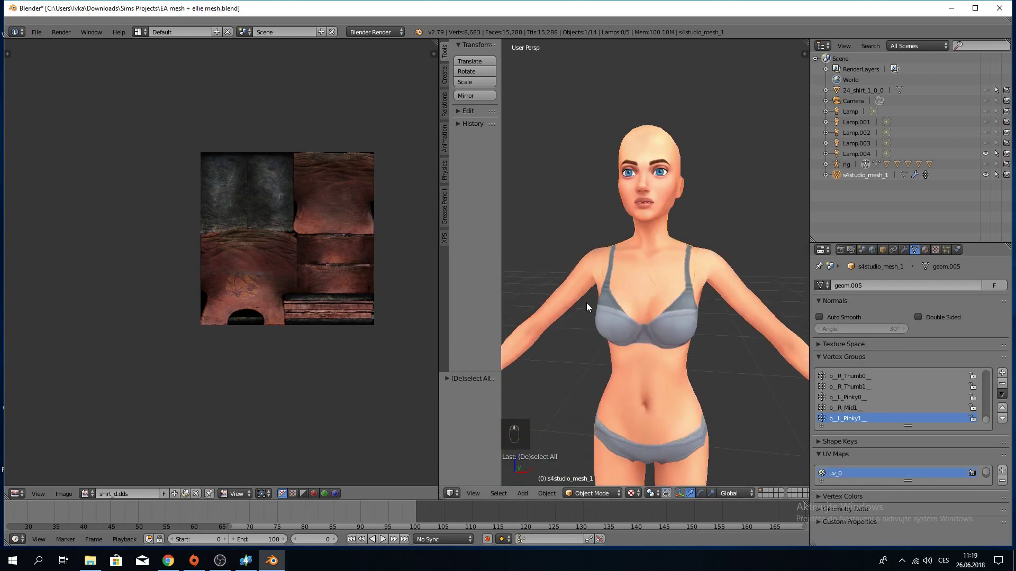
{"action": "right_click", "coordinate": [655, 271]}
{"action": "scroll", "coordinate": [606, 285], "scroll_direction": "down", "scroll_amount": 4}
{"action": "scroll", "coordinate": [605, 284], "scroll_direction": "up", "scroll_amount": 6}
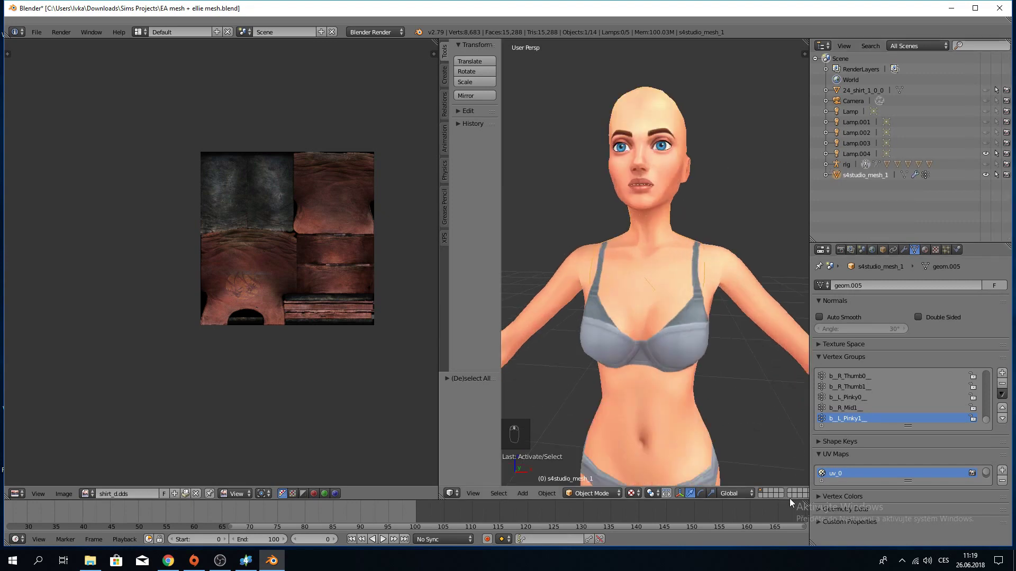
Make uv_1 the body mesh's active UV map, and show and select the 24_shirt_1_0_0 mesh again.
{"action": "scroll", "coordinate": [831, 474], "scroll_direction": "down", "scroll_amount": 1}
{"action": "left_click", "coordinate": [831, 474]}
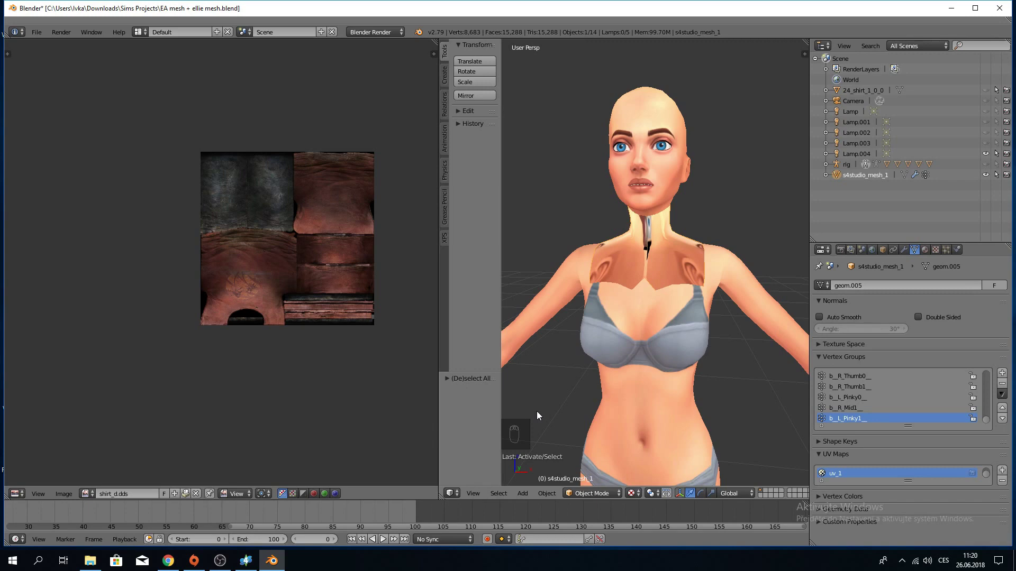
{"action": "scroll", "coordinate": [542, 404], "scroll_direction": "down", "scroll_amount": 3}
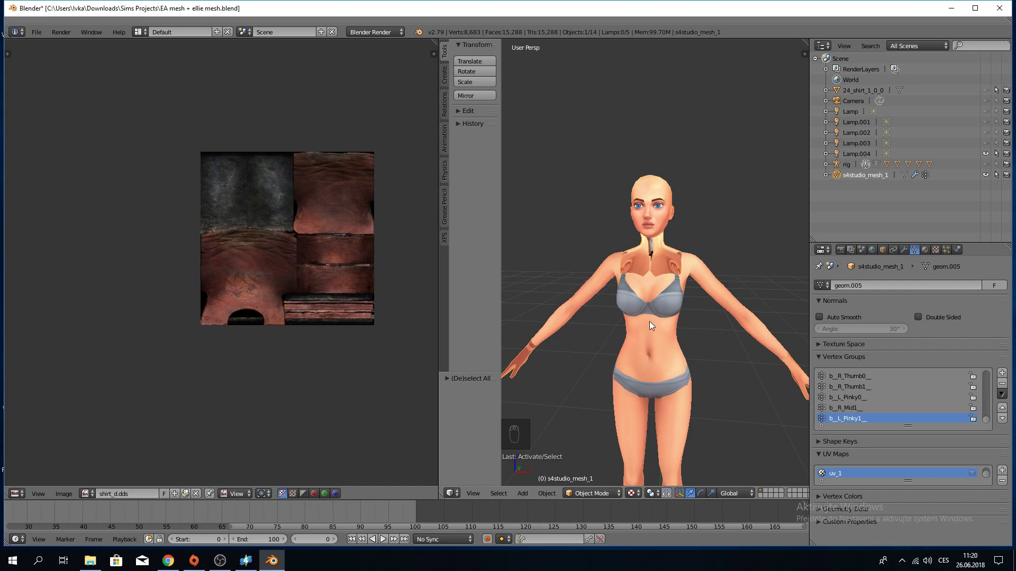
{"action": "scroll", "coordinate": [649, 322], "scroll_direction": "up", "scroll_amount": 4}
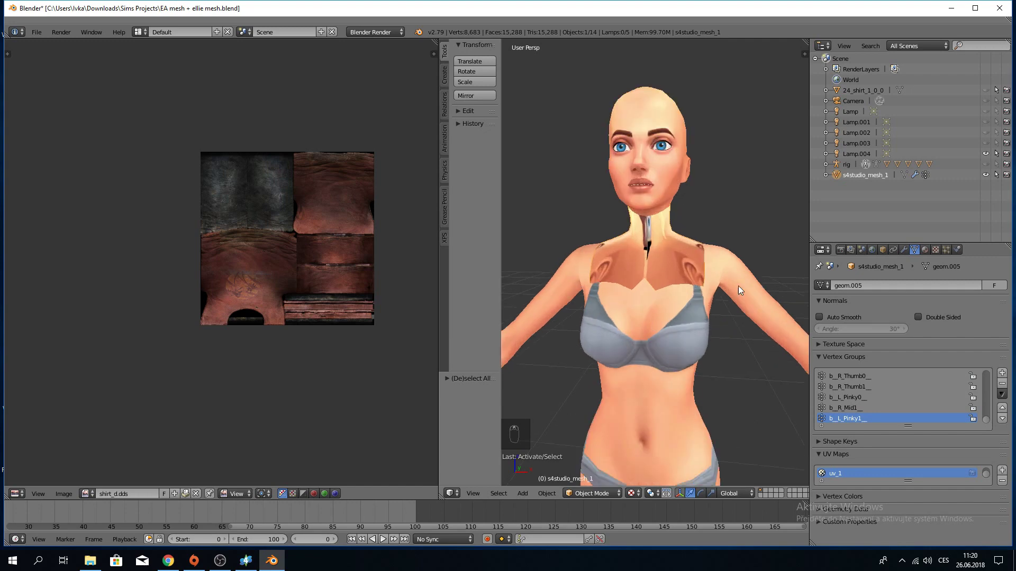
{"action": "left_click", "coordinate": [986, 91]}
{"action": "left_click", "coordinate": [867, 90]}
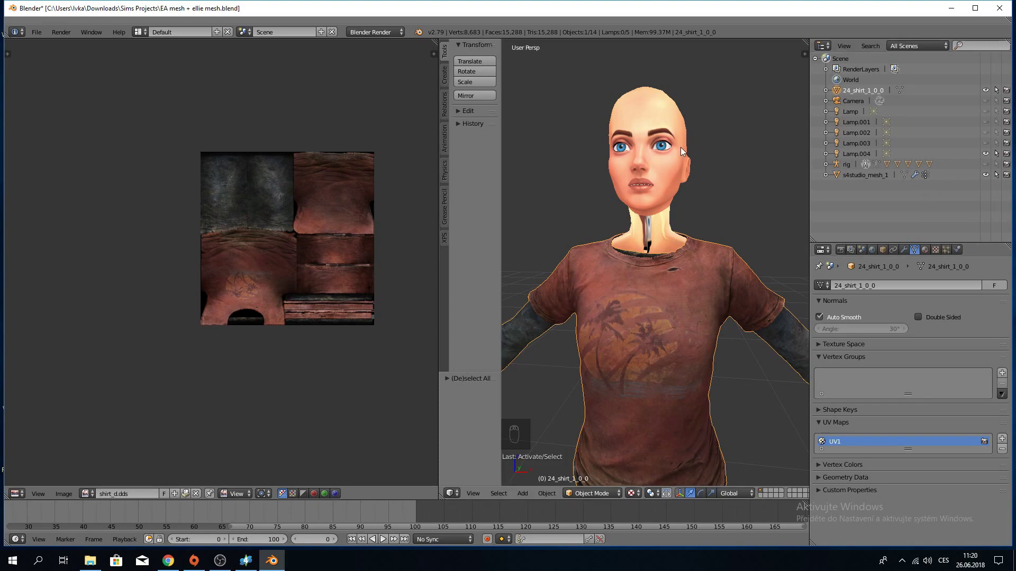
Switch to Sims 4 Studio to view the top package's texture settings, and return to Blender.
{"action": "left_click", "coordinate": [242, 562]}
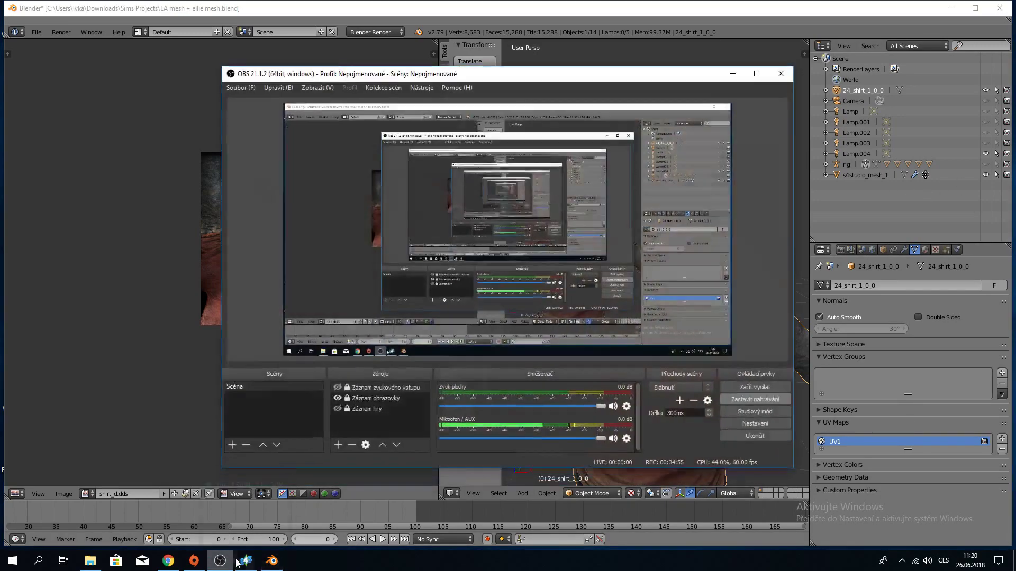
{"action": "left_click", "coordinate": [523, 200]}
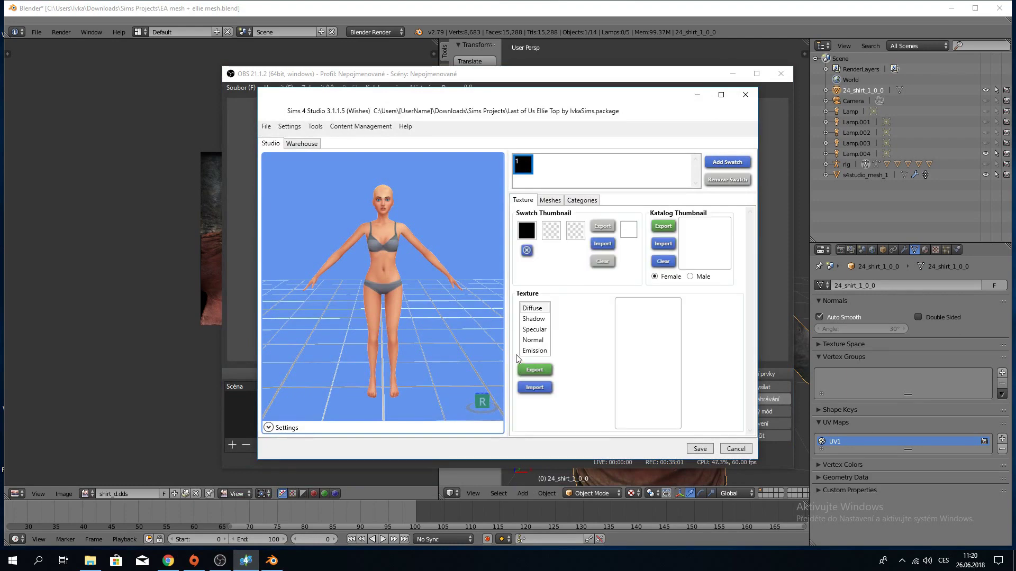
{"action": "left_click", "coordinate": [698, 51]}
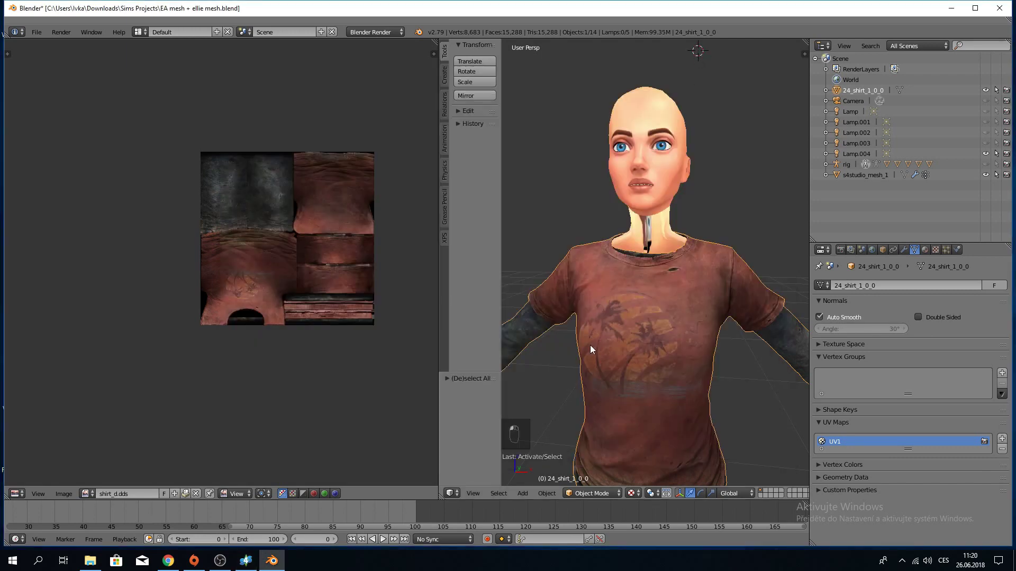
In Edit Mode, move all of the shirt's UVs straight up off the texture by about one tile, and return to Object Mode.
{"action": "left_click", "coordinate": [591, 493]}
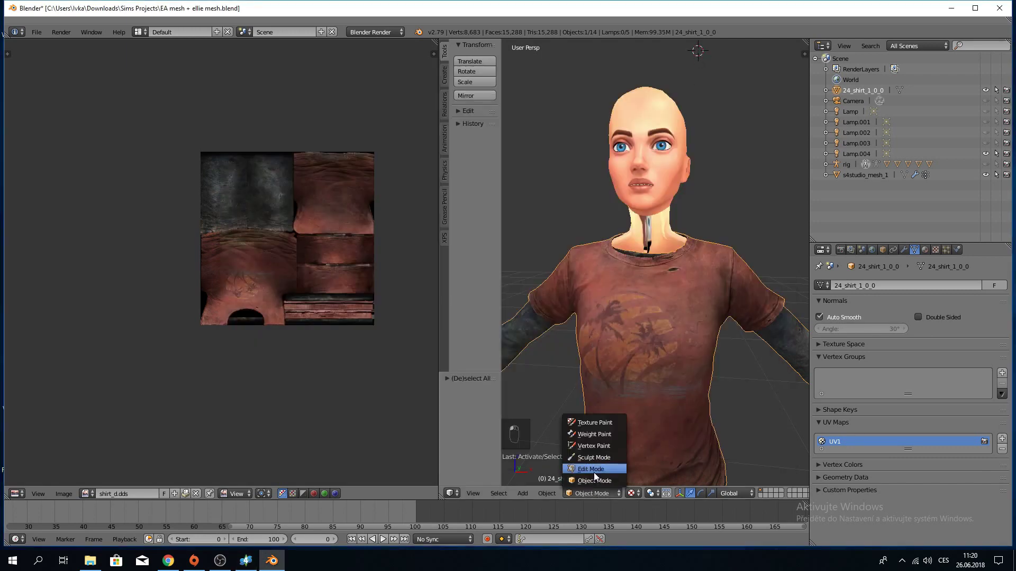
{"action": "left_click", "coordinate": [591, 470]}
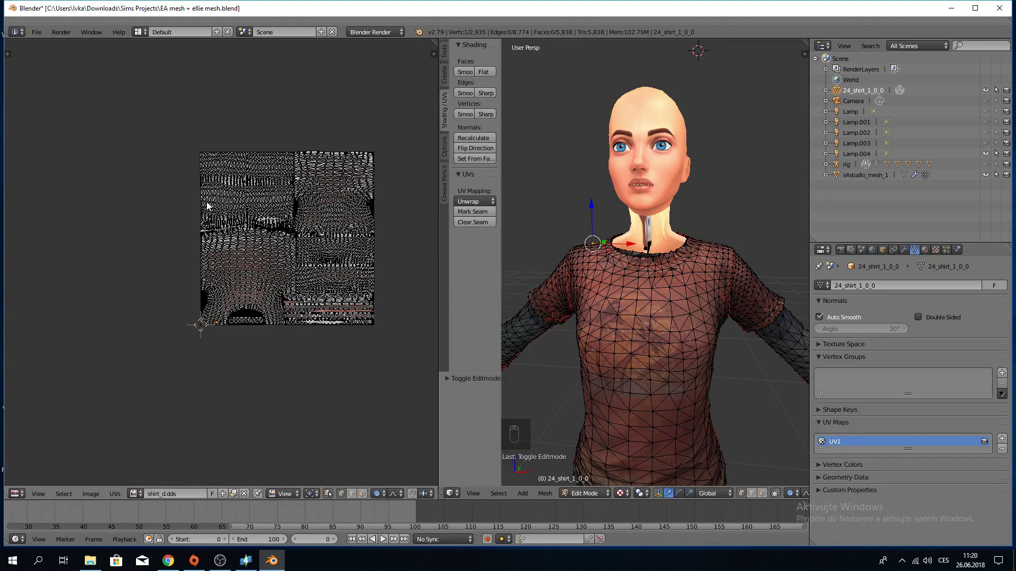
{"action": "key", "text": "a"}
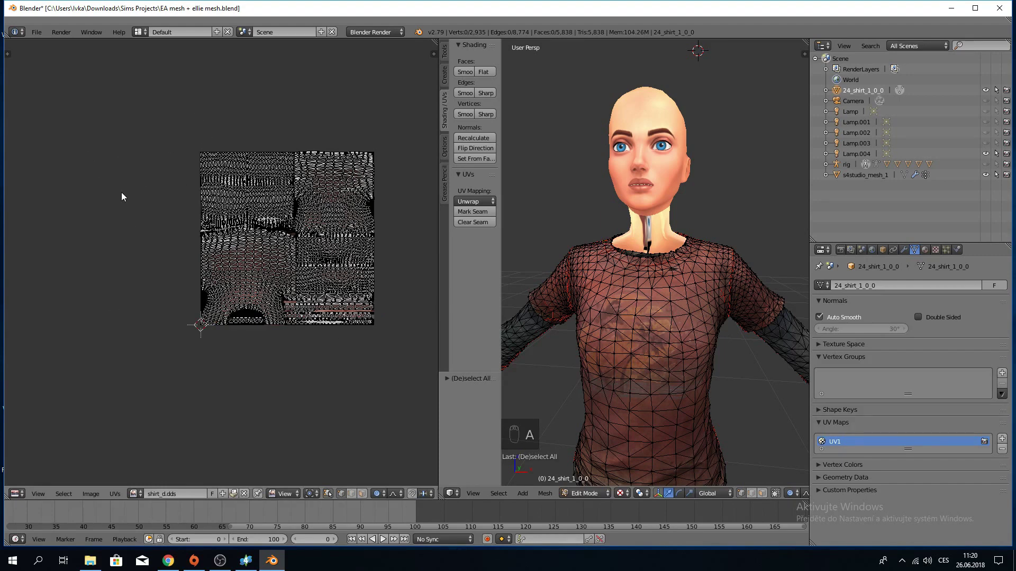
{"action": "key", "text": "a"}
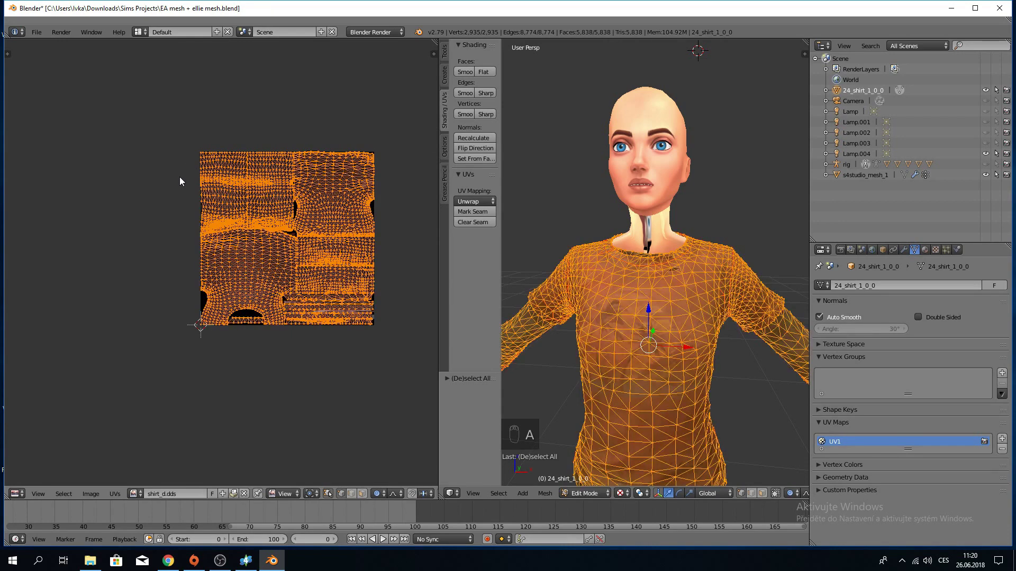
{"action": "key", "text": "g"}
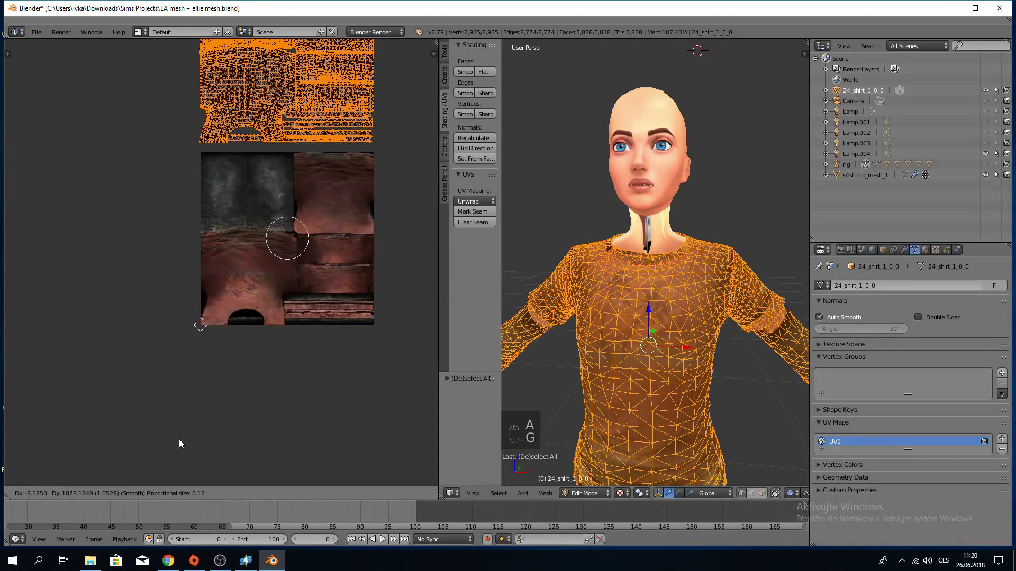
{"action": "left_click", "coordinate": [179, 440]}
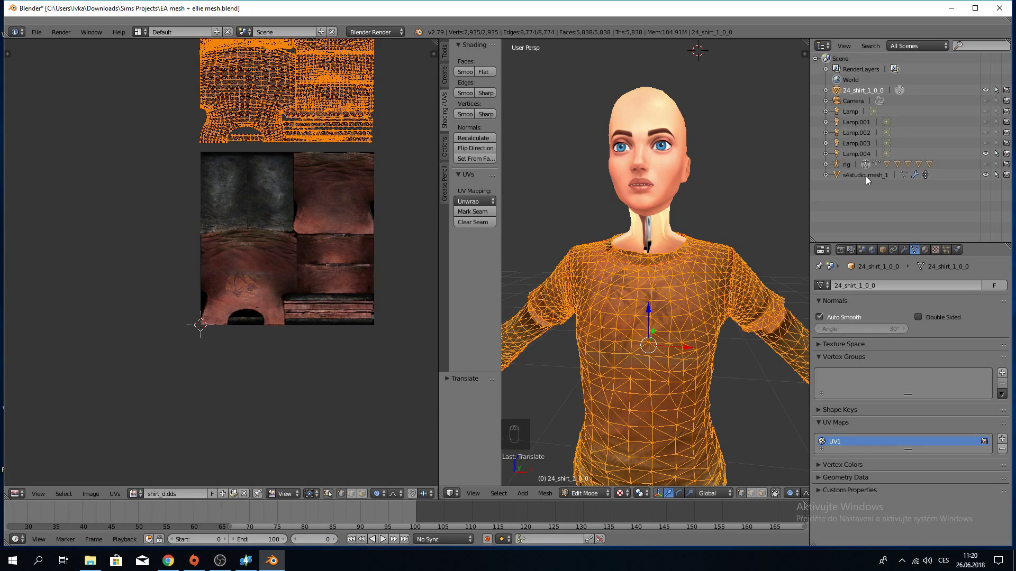
{"action": "left_click", "coordinate": [578, 489]}
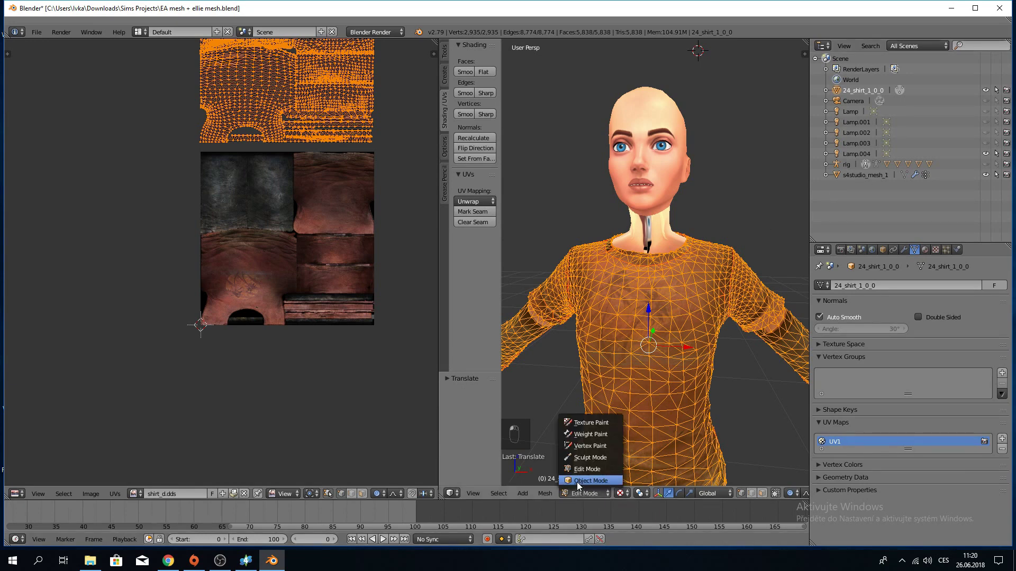
{"action": "left_click", "coordinate": [582, 480]}
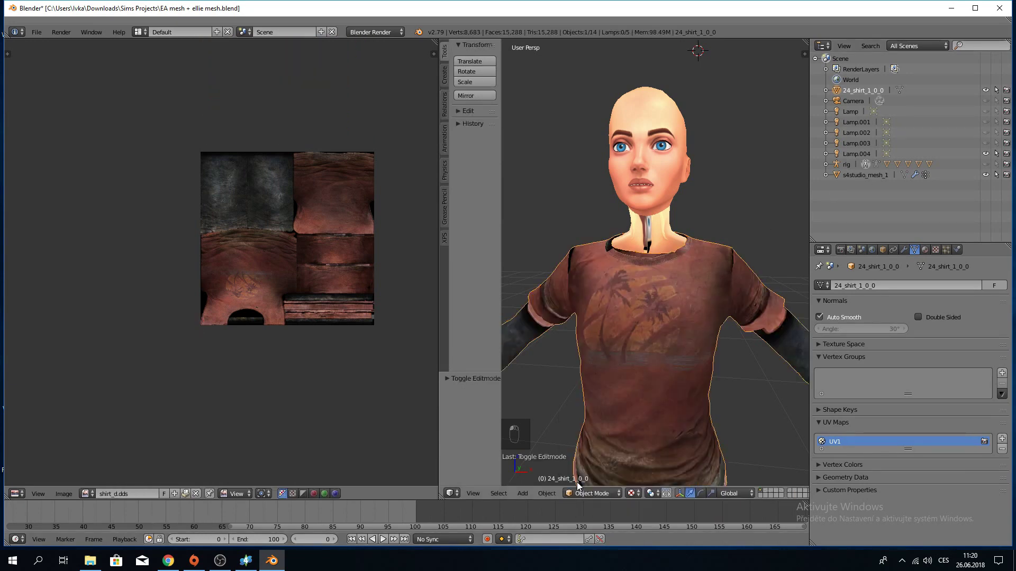
Rename the shirt's UV map to uv_0 and add a second UV map named uv_1.
{"action": "double_click", "coordinate": [837, 440]}
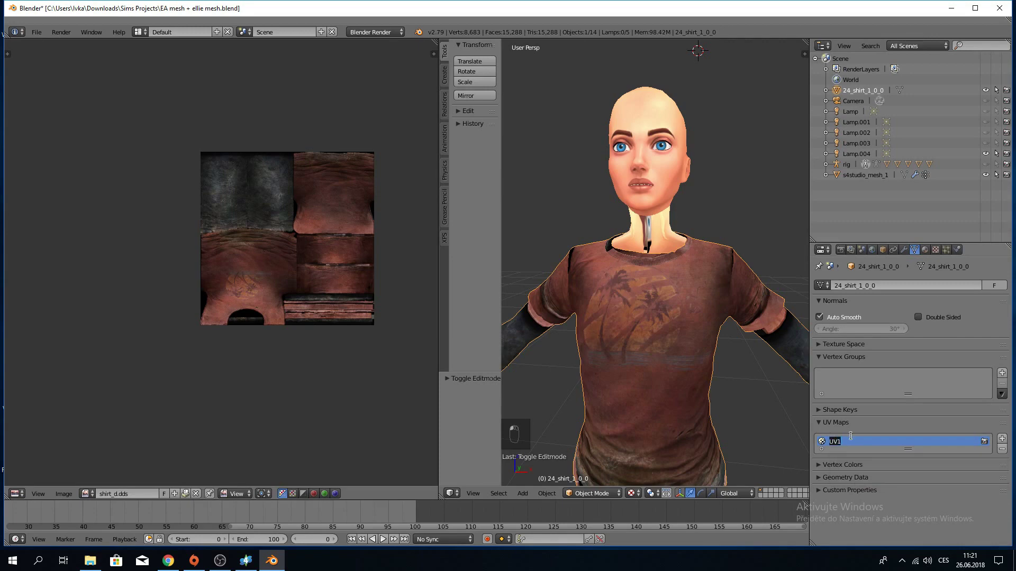
{"action": "type", "text": "uv"}
{"action": "key", "text": "Return"}
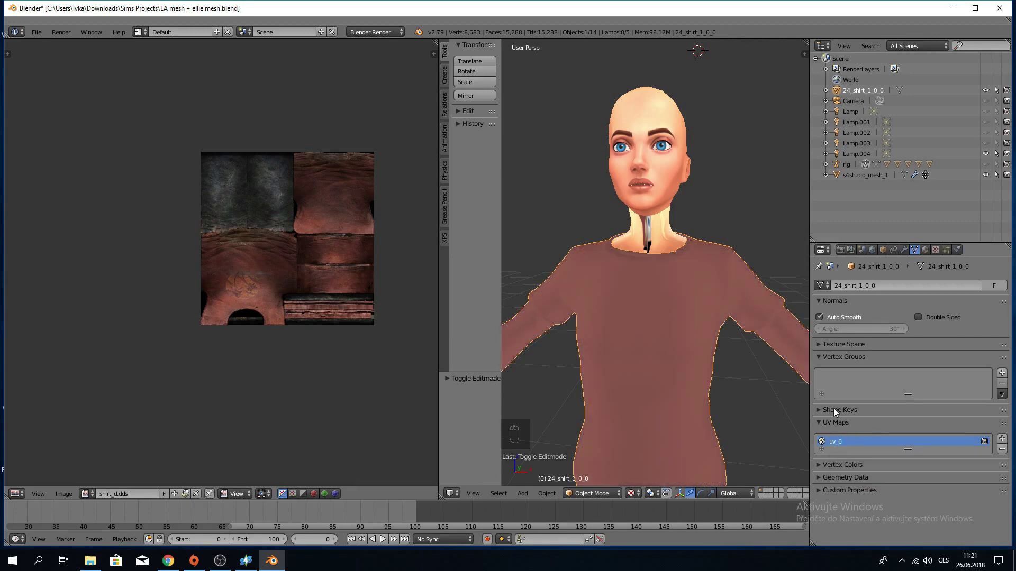
{"action": "scroll", "coordinate": [703, 352], "scroll_direction": "down", "scroll_amount": 5}
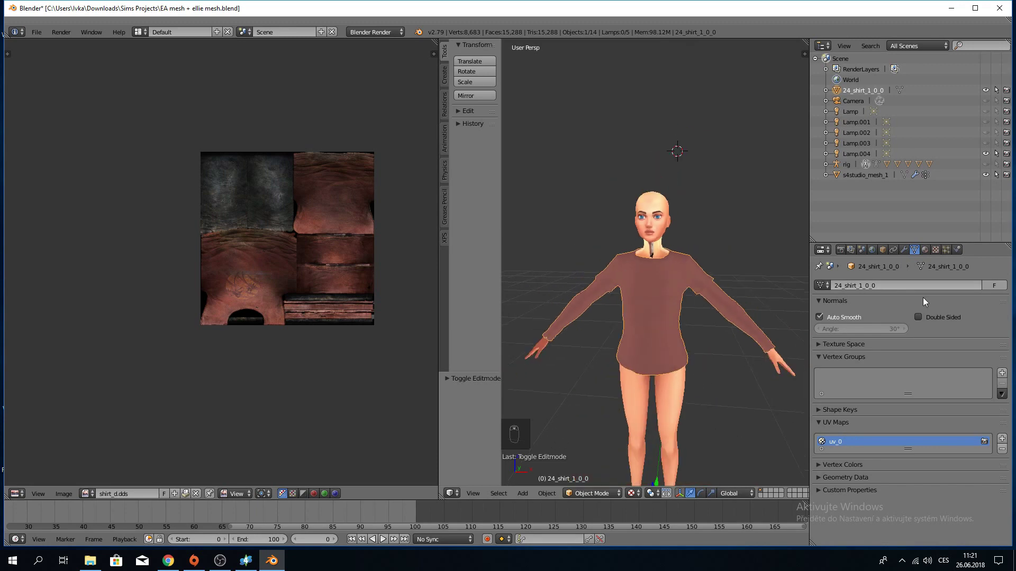
{"action": "left_click", "coordinate": [1001, 439]}
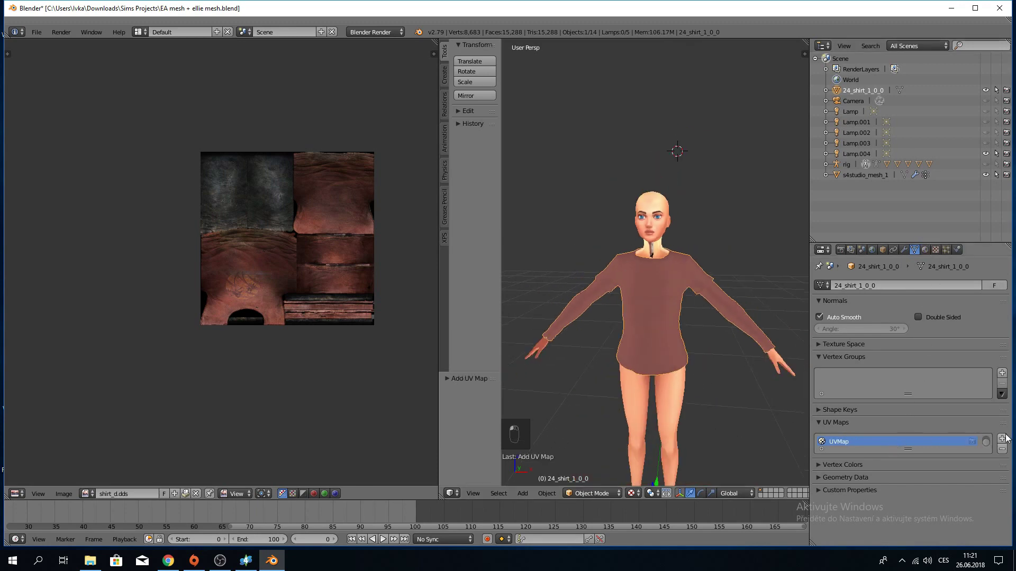
{"action": "double_click", "coordinate": [892, 443]}
{"action": "type", "text": "uv_1"}
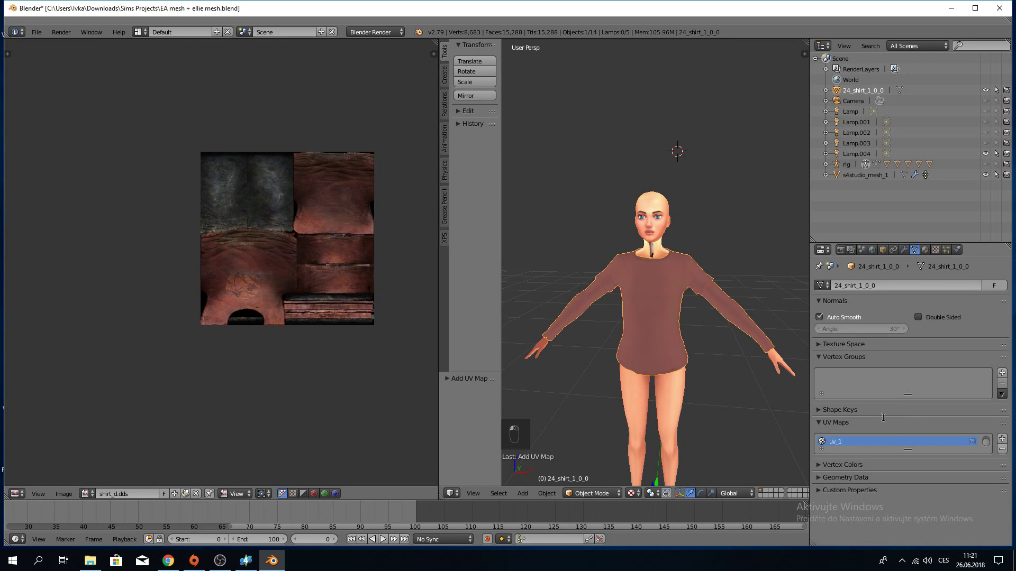
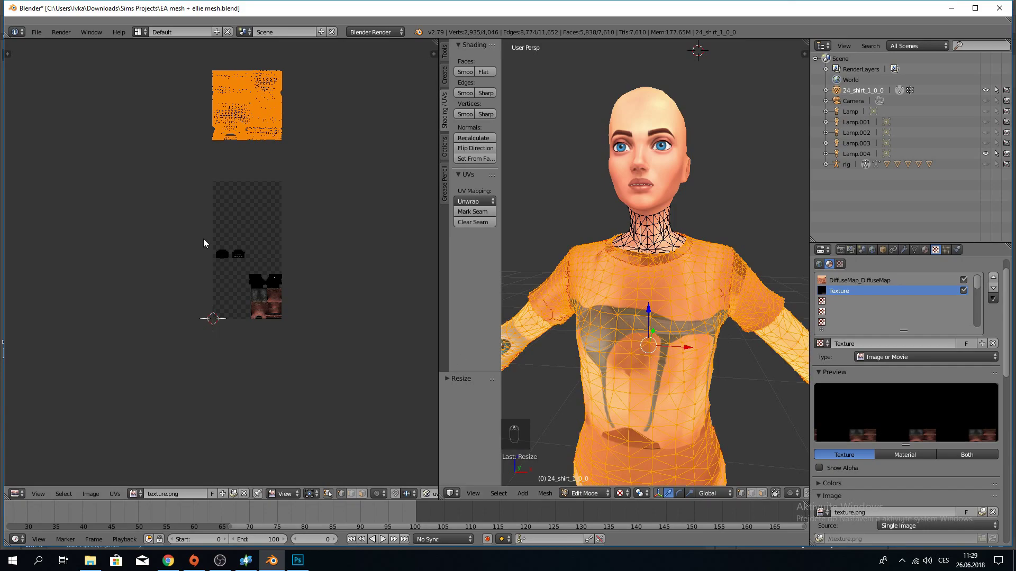
Move the selected shirt UVs down onto texture.png and shrink them to roughly the size of its shirt area.
{"action": "key", "text": "g"}
{"action": "left_click", "coordinate": [233, 389]}
{"action": "scroll", "coordinate": [234, 390], "scroll_direction": "up", "scroll_amount": 1}
{"action": "scroll", "coordinate": [251, 407], "scroll_direction": "up", "scroll_amount": 5}
{"action": "key", "text": "s"}
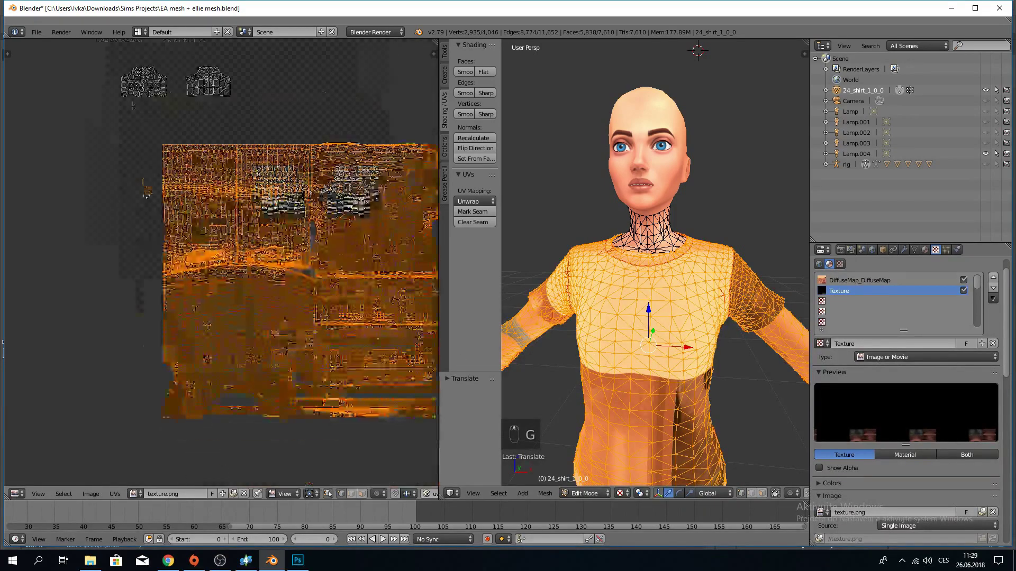
{"action": "left_click", "coordinate": [227, 275]}
{"action": "scroll", "coordinate": [226, 275], "scroll_direction": "up", "scroll_amount": 4}
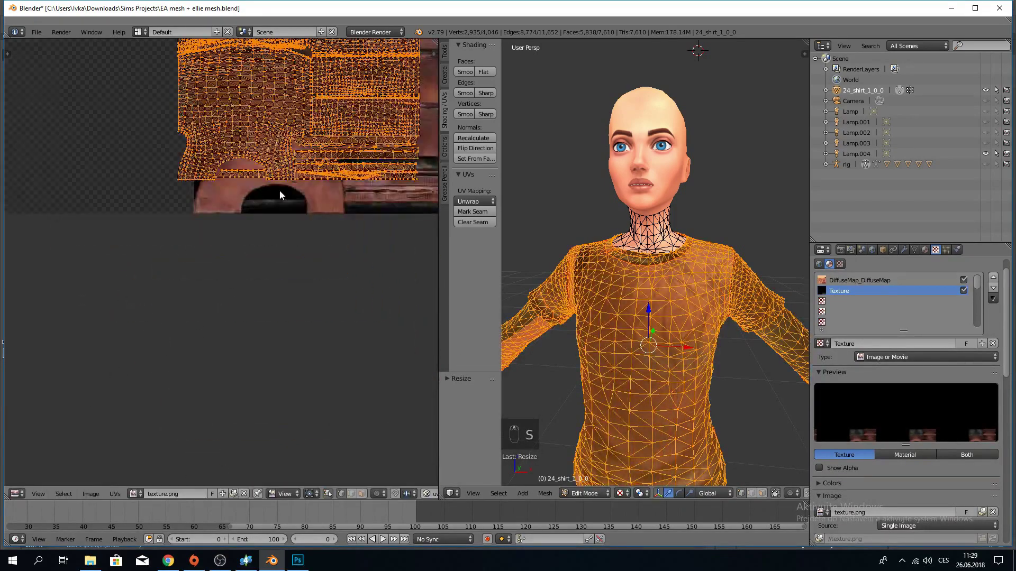
Enlarge and shift the selected shirt UVs so they line up with the shirt area below the hand islands.
{"action": "middle_click_drag", "start_coordinate": [227, 275], "coordinate": [96, 429]}
{"action": "scroll", "coordinate": [95, 429], "scroll_direction": "down", "scroll_amount": 2}
{"action": "key", "text": "s"}
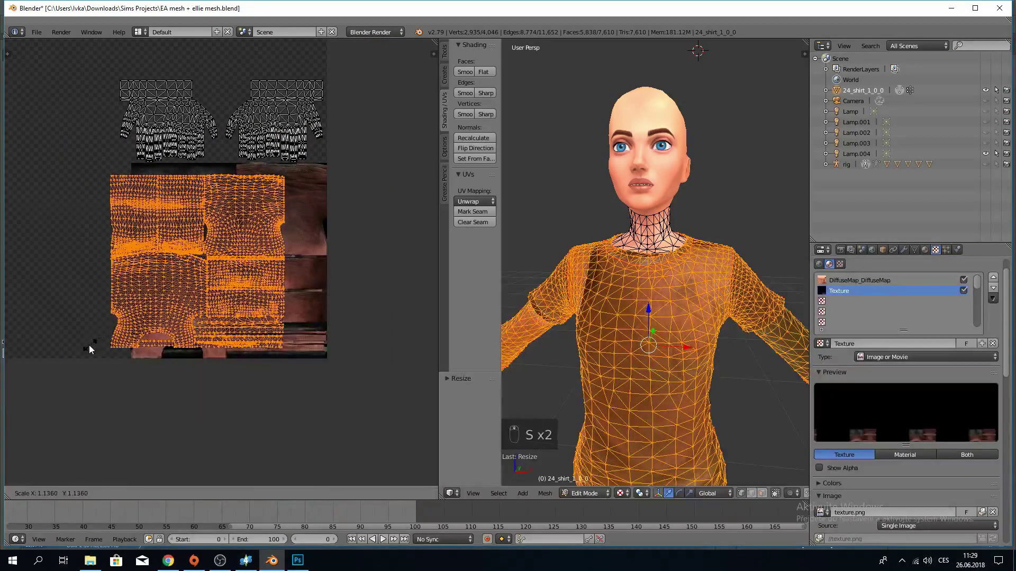
{"action": "left_click", "coordinate": [74, 346]}
{"action": "key", "text": "g"}
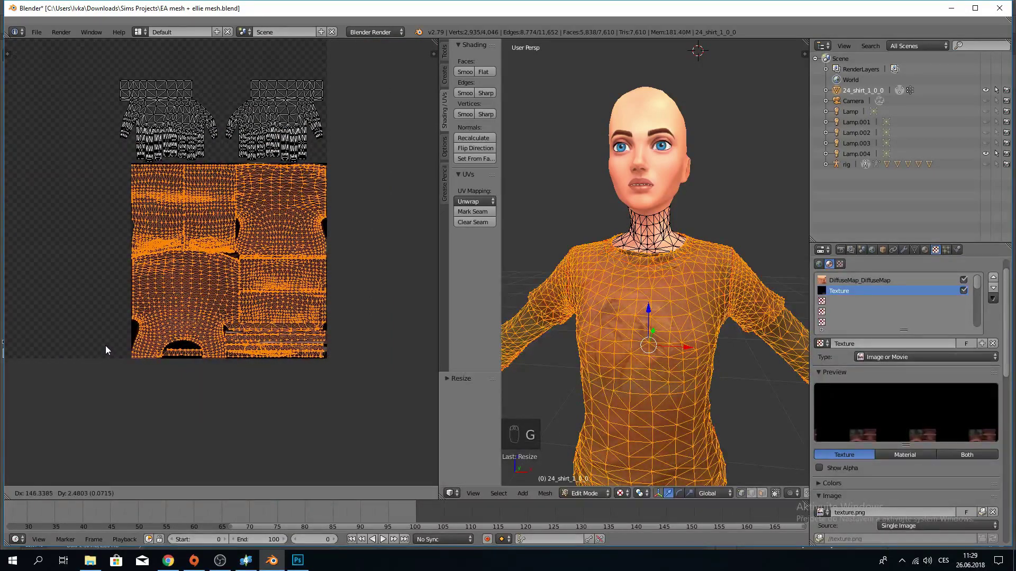
{"action": "left_click", "coordinate": [106, 345]}
Deselect the UVs, return to Object Mode and inspect the shirt texture on the back and front of the body.
{"action": "key", "text": "a"}
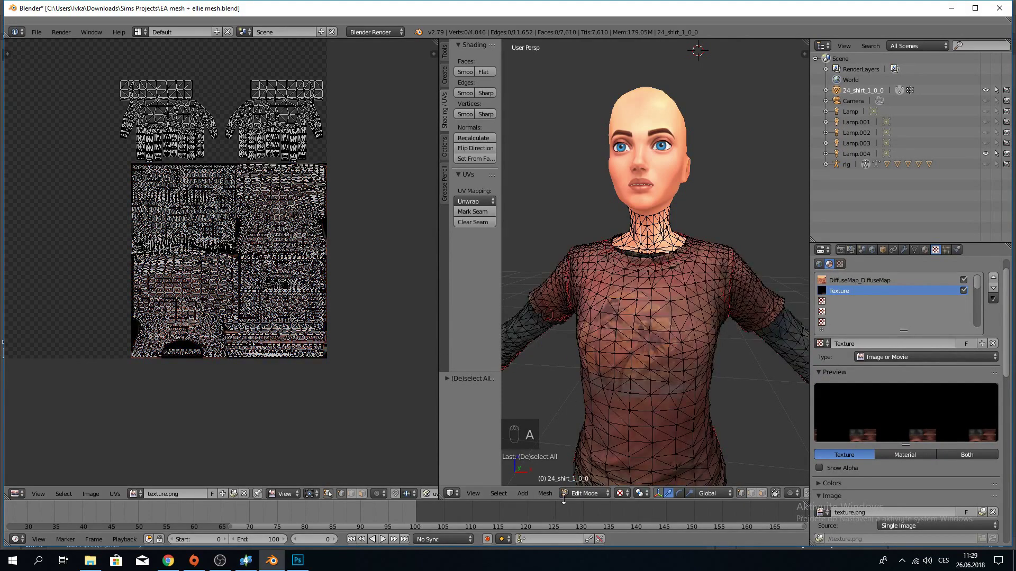
{"action": "left_click", "coordinate": [585, 493]}
{"action": "left_click", "coordinate": [586, 481]}
{"action": "middle_click_drag", "start_coordinate": [560, 364], "coordinate": [637, 346]}
{"action": "scroll", "coordinate": [636, 347], "scroll_direction": "down", "scroll_amount": 2}
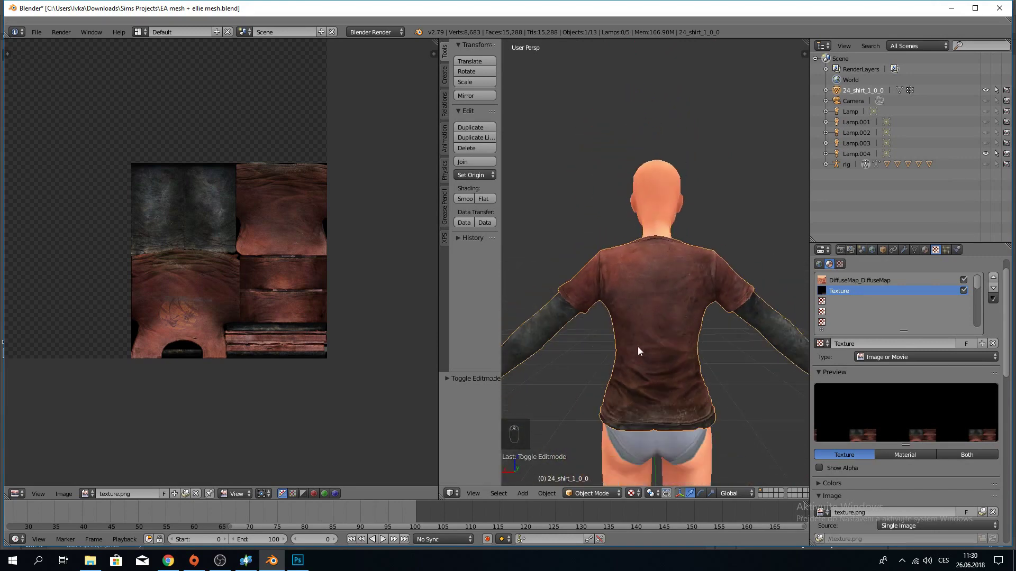
{"action": "scroll", "coordinate": [640, 345], "scroll_direction": "up", "scroll_amount": 3}
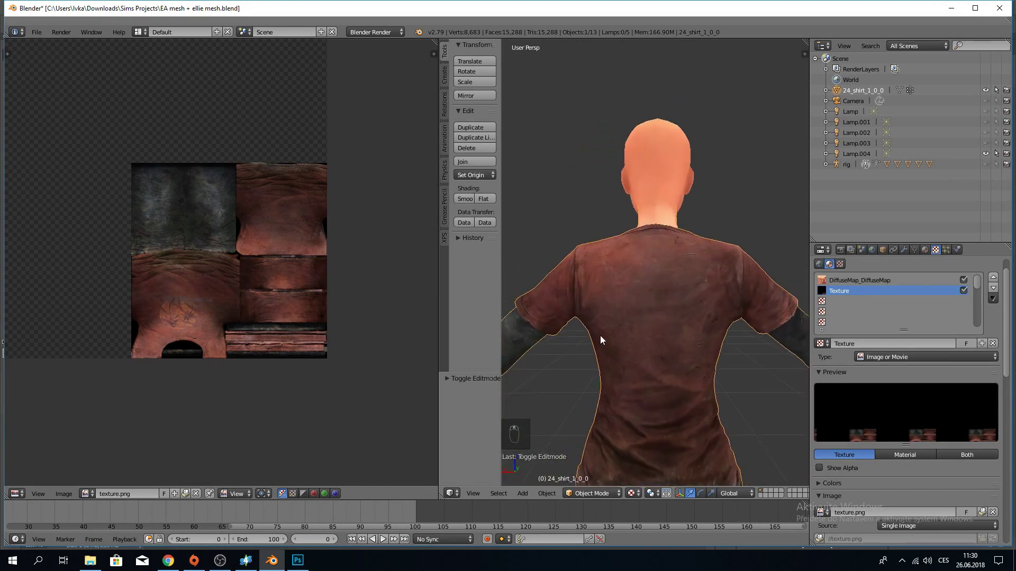
{"action": "middle_click_drag", "start_coordinate": [601, 337], "coordinate": [576, 431]}
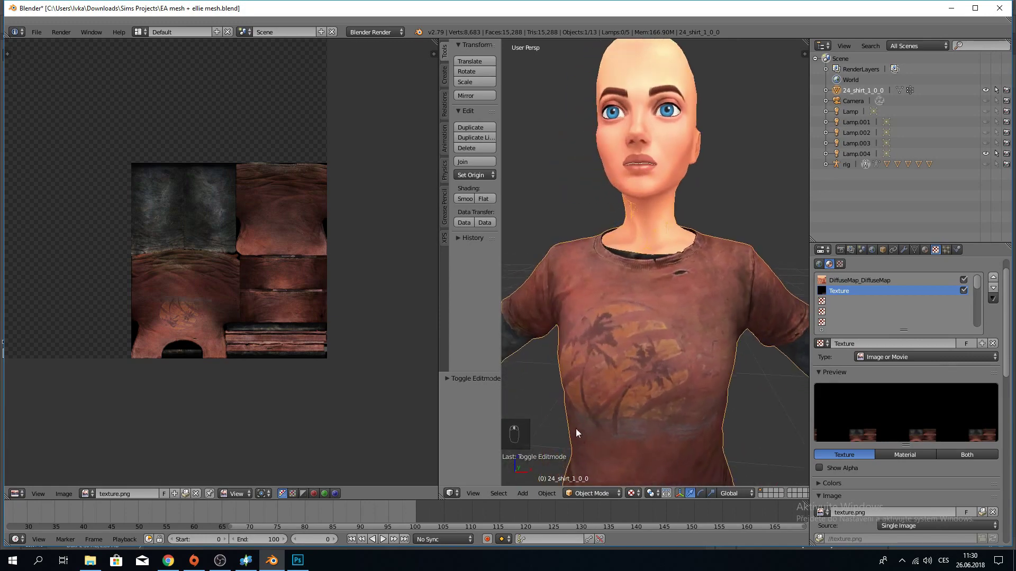
Enter Edit Mode and box-select the shirt's UV islands, leaving out the hand islands above them.
{"action": "left_click", "coordinate": [590, 492]}
{"action": "left_click", "coordinate": [589, 460]}
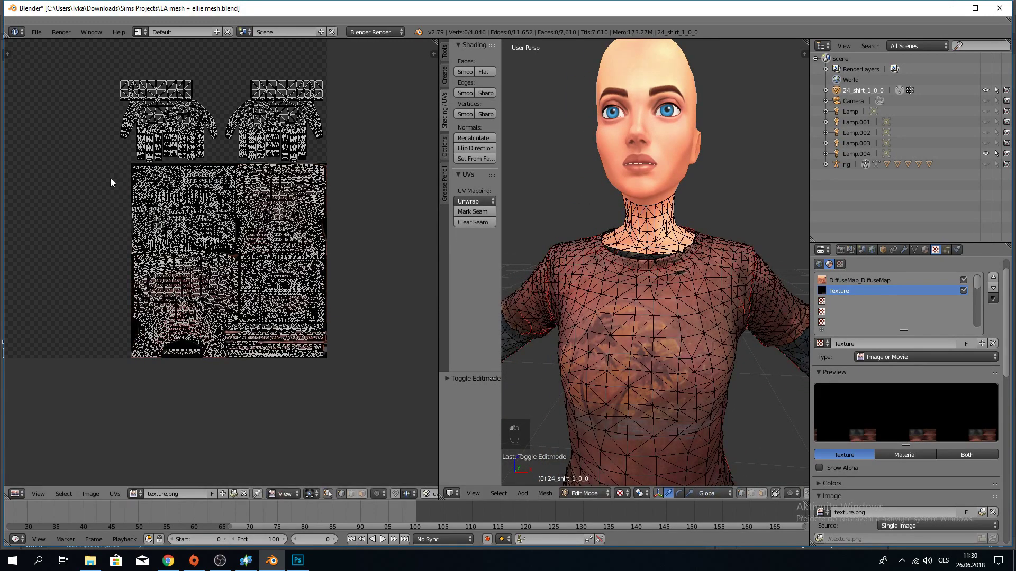
{"action": "key", "text": "b"}
{"action": "left_click_drag", "start_coordinate": [119, 163], "coordinate": [450, 421]}
Try shifting the selected shirt UVs slightly to the left, check the texture in Object Mode, and undo the move.
{"action": "key", "text": "g"}
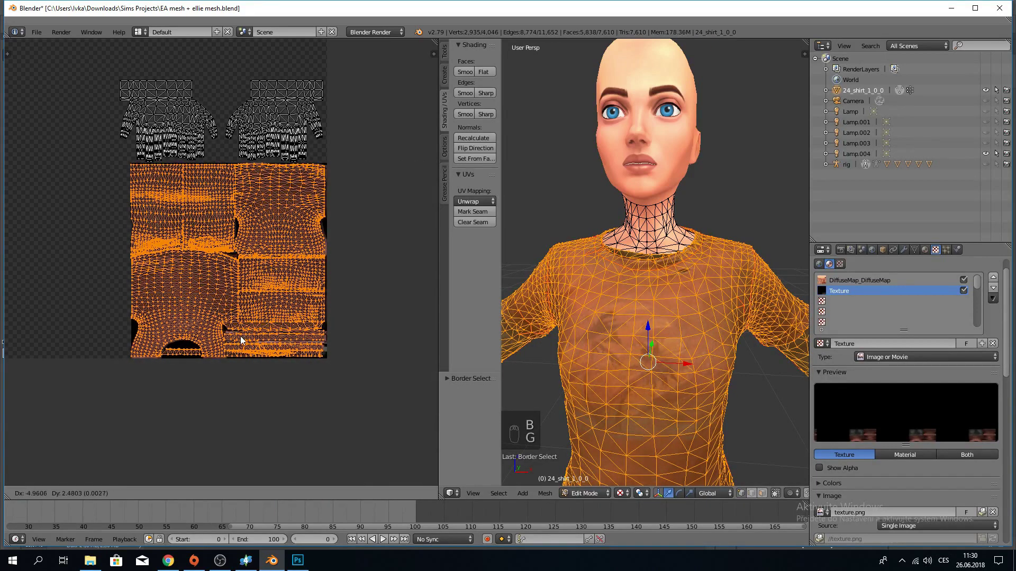
{"action": "left_click", "coordinate": [234, 335]}
{"action": "left_click", "coordinate": [585, 494]}
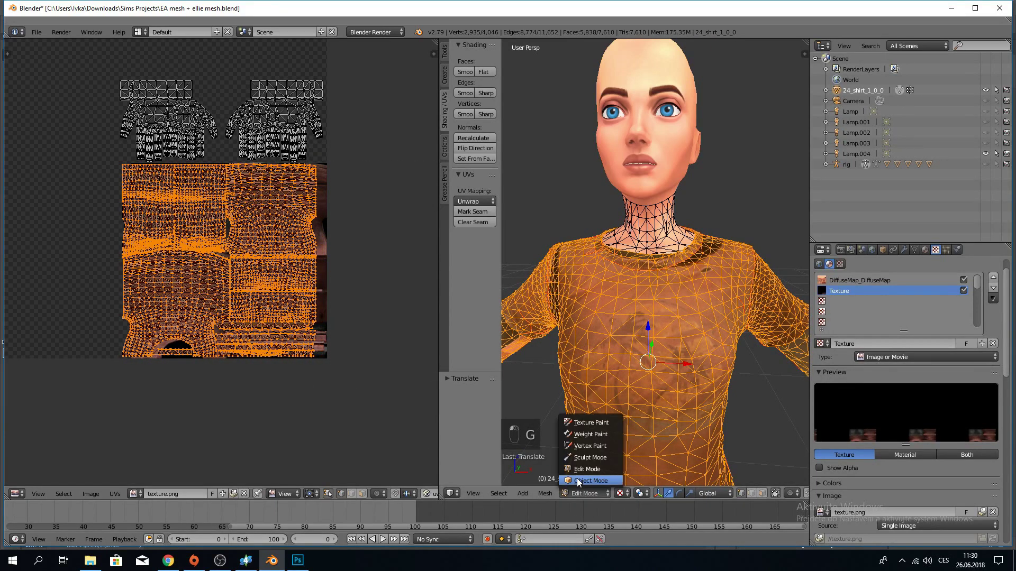
{"action": "left_click", "coordinate": [586, 469]}
{"action": "left_click", "coordinate": [591, 493]}
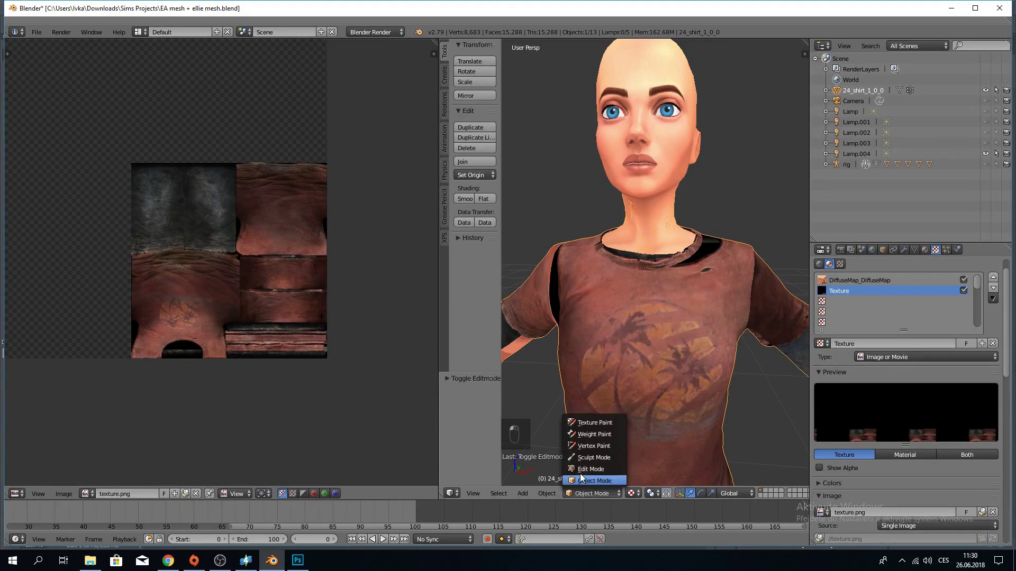
{"action": "left_click", "coordinate": [588, 470]}
{"action": "key", "text": "ctrl+z"}
{"action": "key", "text": "ctrl+z"}
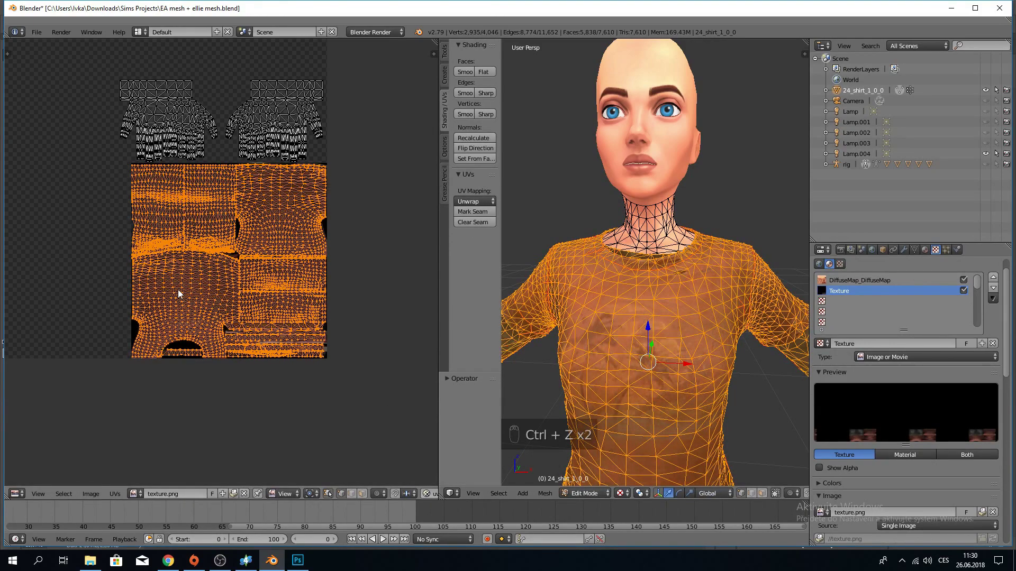
Scale the selected shirt UVs up by about 1.014 and nudge them into alignment with the shirt texture's edges.
{"action": "scroll", "coordinate": [178, 290], "scroll_direction": "up", "scroll_amount": 2}
{"action": "middle_click_drag", "start_coordinate": [178, 291], "coordinate": [196, 406]}
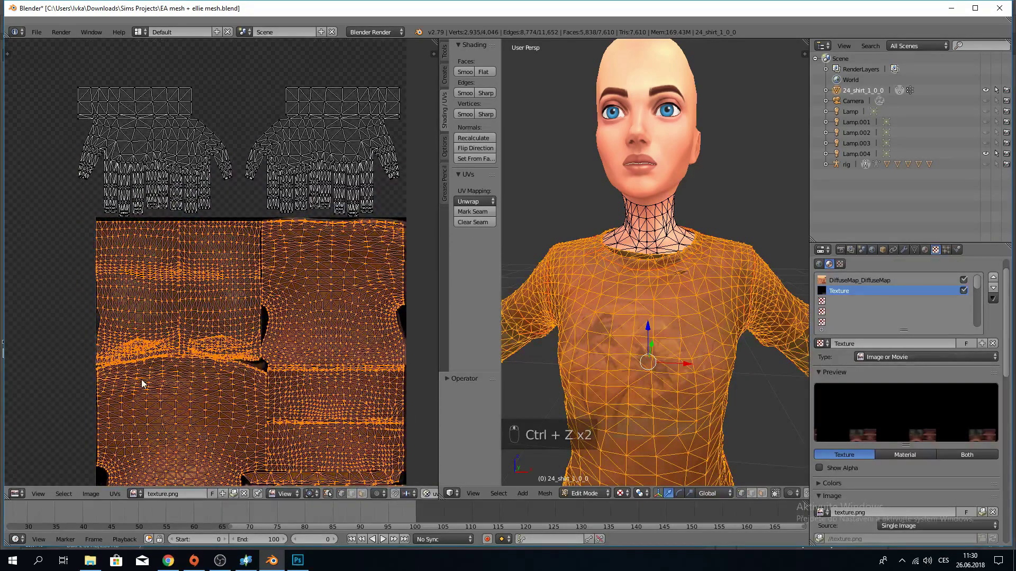
{"action": "key", "text": "s"}
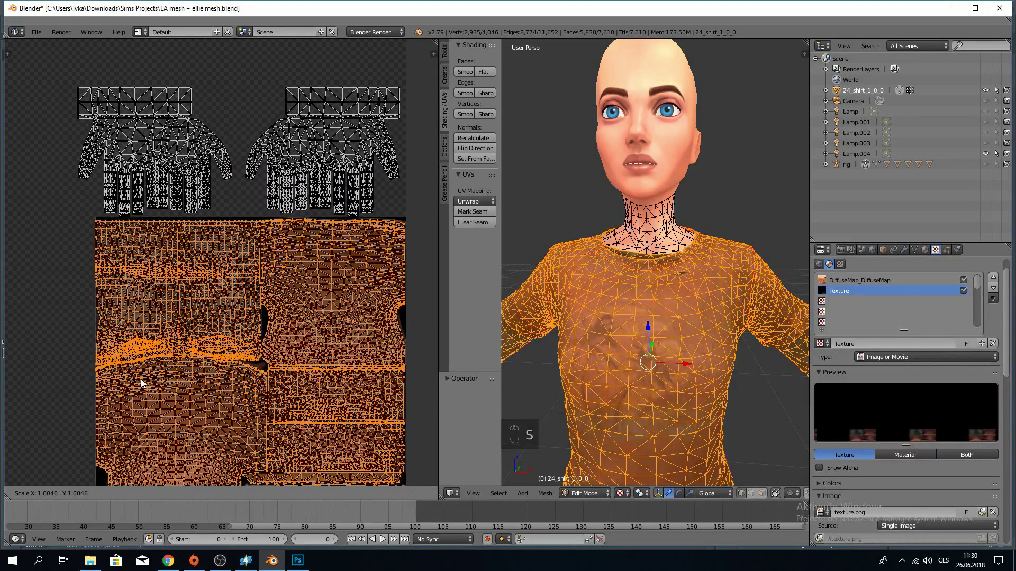
{"action": "left_click", "coordinate": [140, 379]}
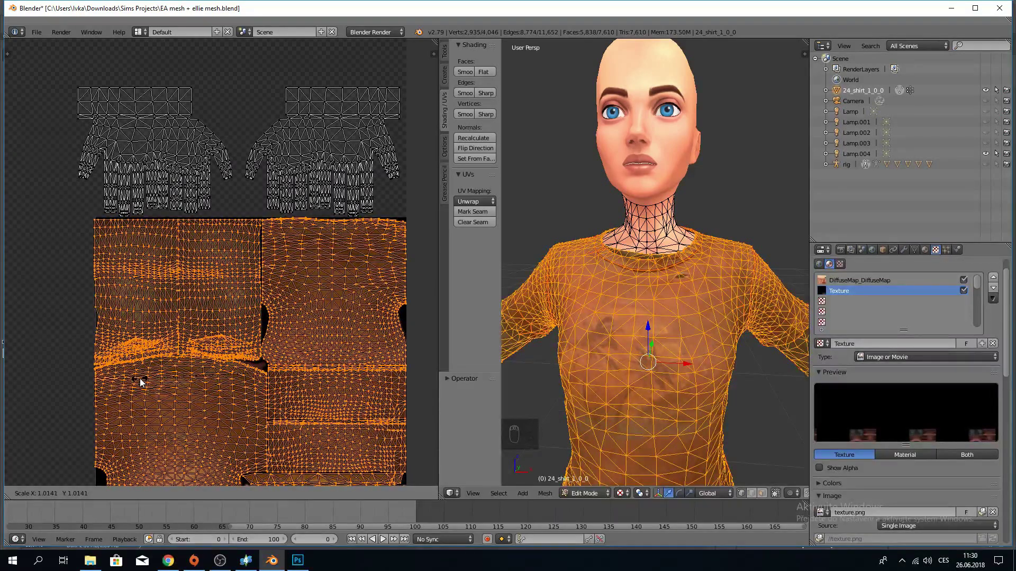
{"action": "middle_click_drag", "start_coordinate": [170, 367], "coordinate": [157, 274]}
{"action": "key", "text": "g"}
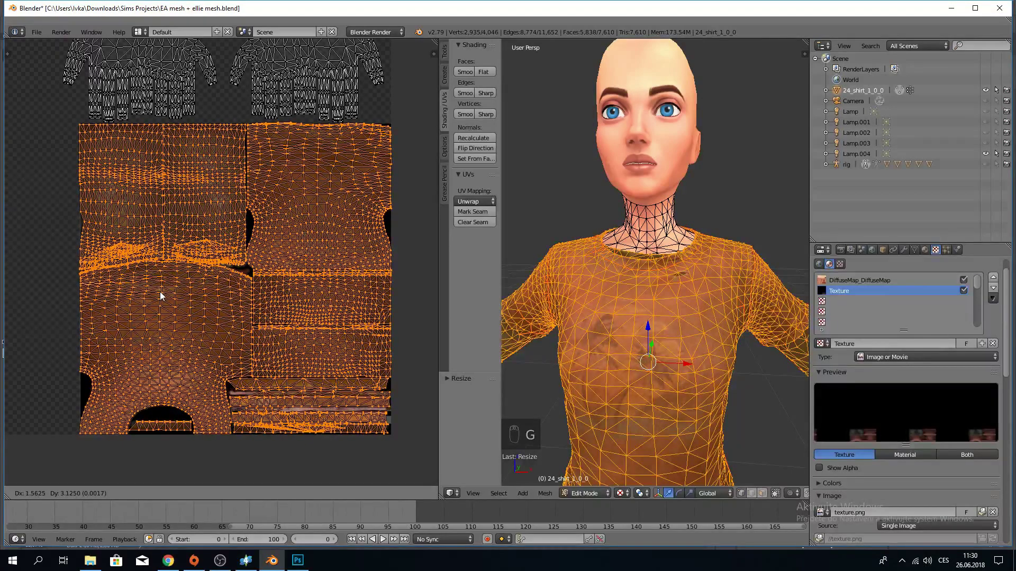
{"action": "left_click", "coordinate": [160, 292]}
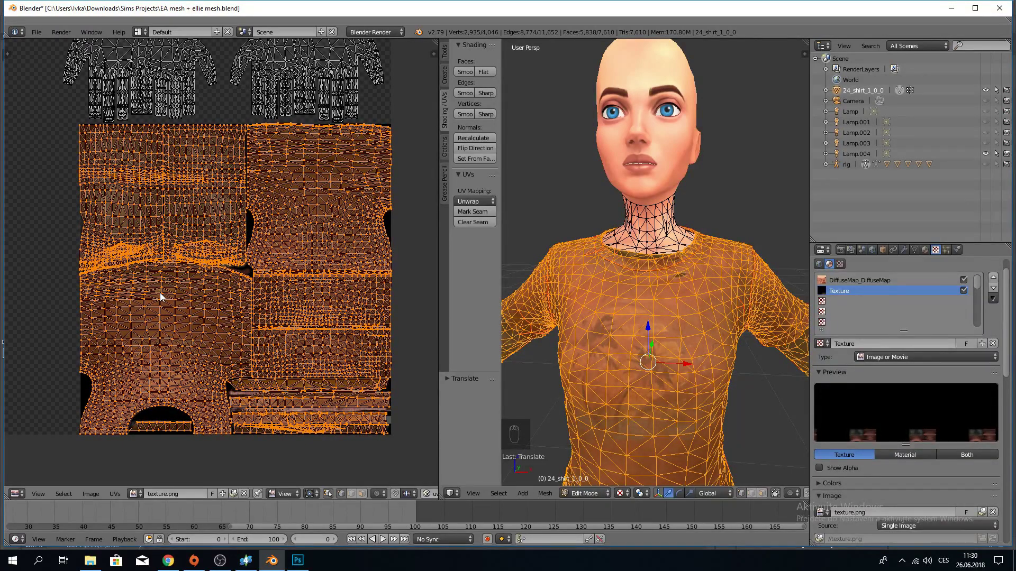
Deselect the UVs, return to Object Mode and check the textured shirt on the whole body.
{"action": "key", "text": "a"}
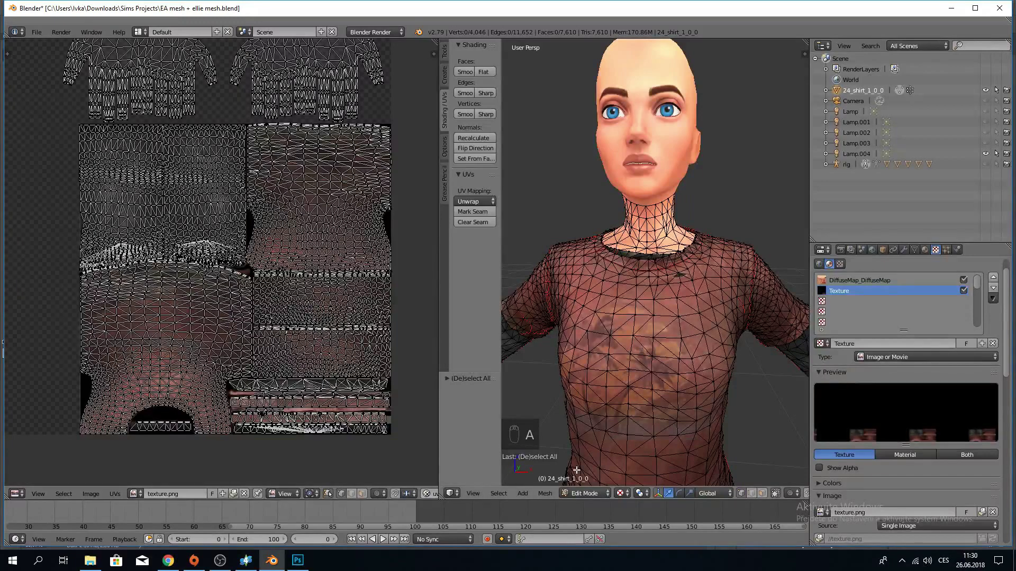
{"action": "left_click", "coordinate": [584, 493]}
{"action": "left_click", "coordinate": [587, 481]}
{"action": "mouse_move", "coordinate": [542, 422]}
{"action": "middle_mouse_down"}
{"action": "mouse_move", "coordinate": [726, 447]}
{"action": "mouse_move", "coordinate": [785, 397]}
{"action": "mouse_move", "coordinate": [547, 413]}
{"action": "middle_mouse_up"}
{"action": "scroll", "coordinate": [547, 414], "scroll_direction": "down", "scroll_amount": 6}
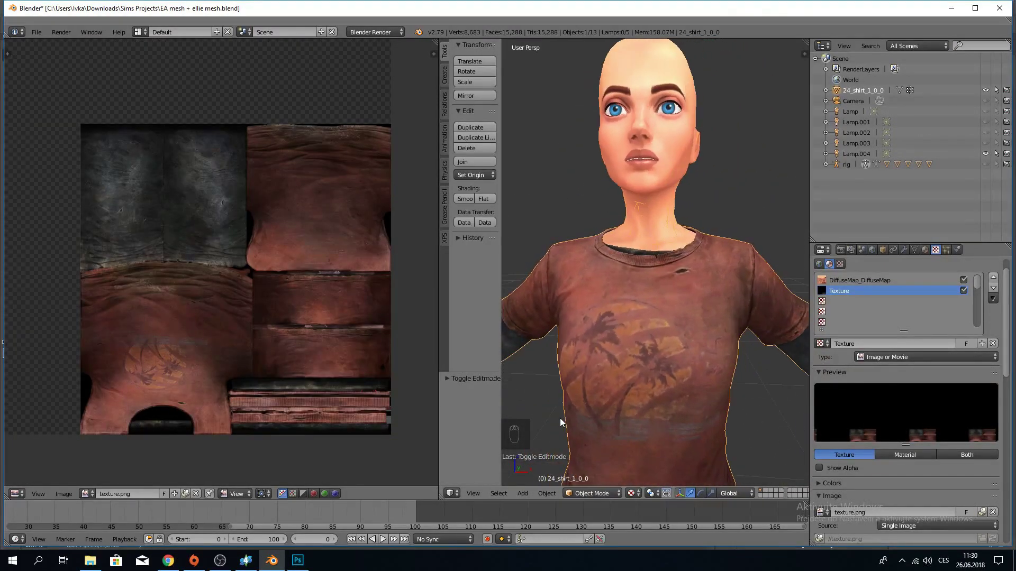
Save the Blender project as a new file named "joined and UV" in the Sims Projects folder.
{"action": "left_click", "coordinate": [36, 32]}
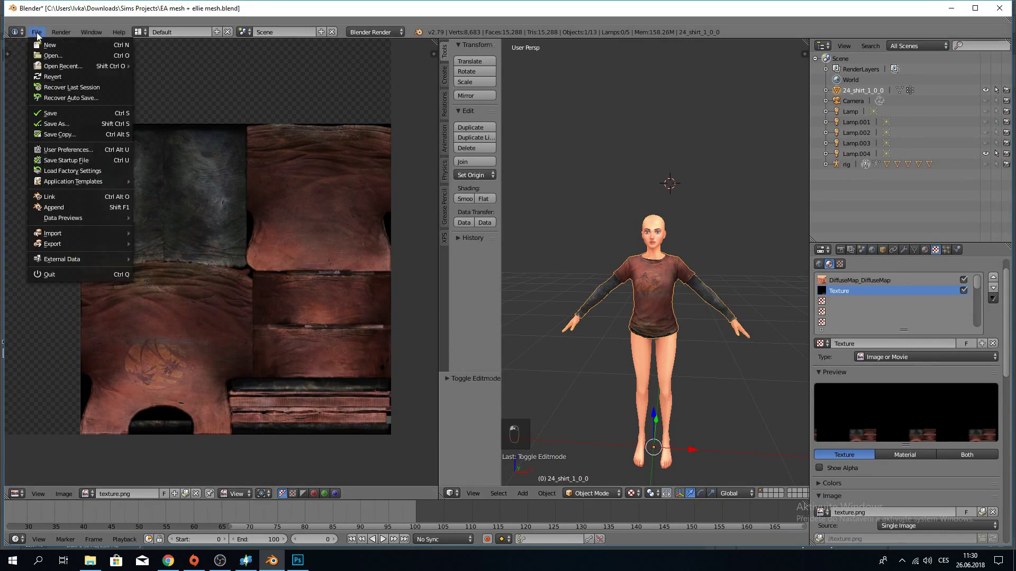
{"action": "left_click", "coordinate": [63, 132]}
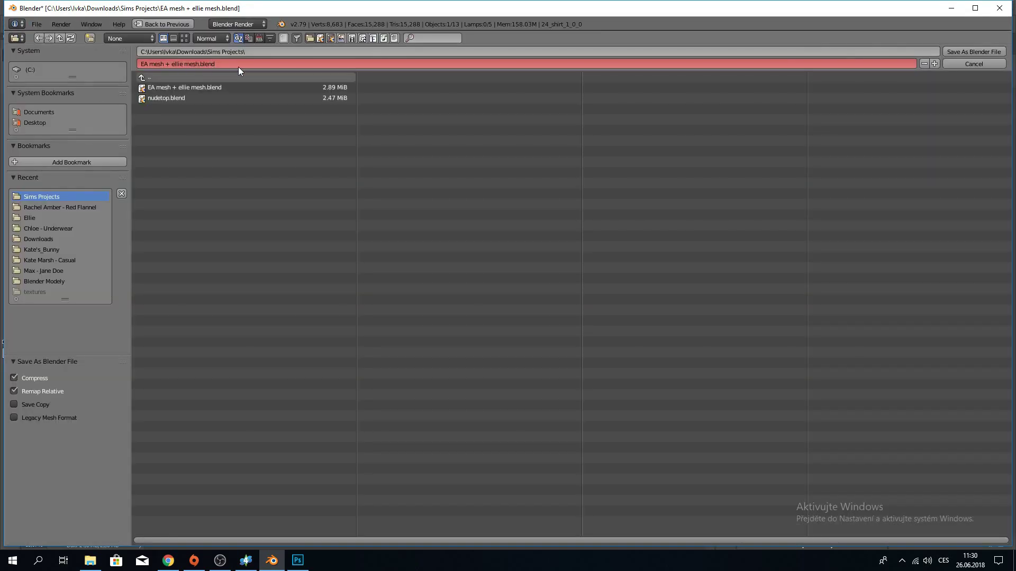
{"action": "left_click", "coordinate": [235, 64]}
{"action": "type", "text": "joined and"}
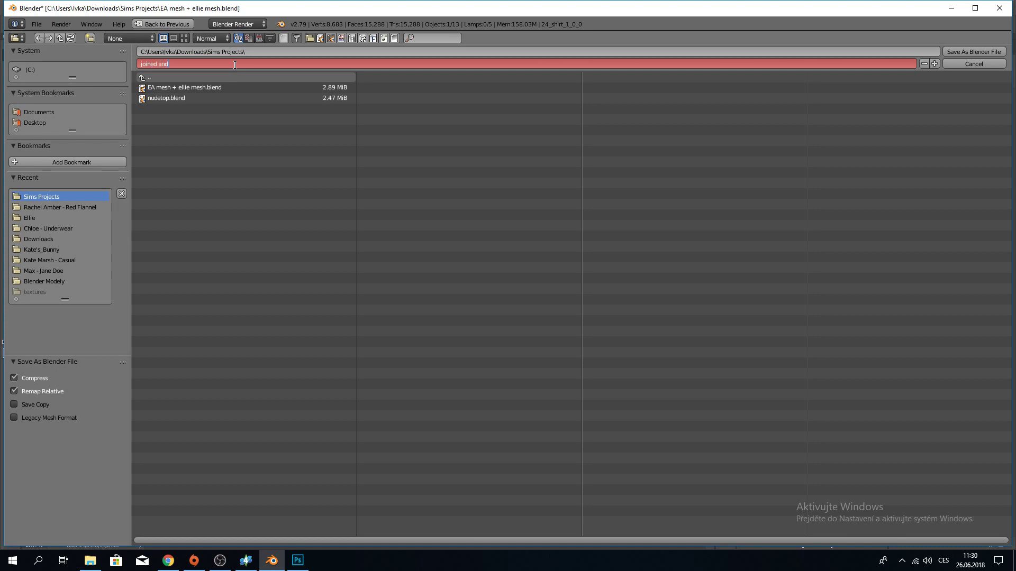
{"action": "type", "text": " UV"}
{"action": "key", "text": "Return"}
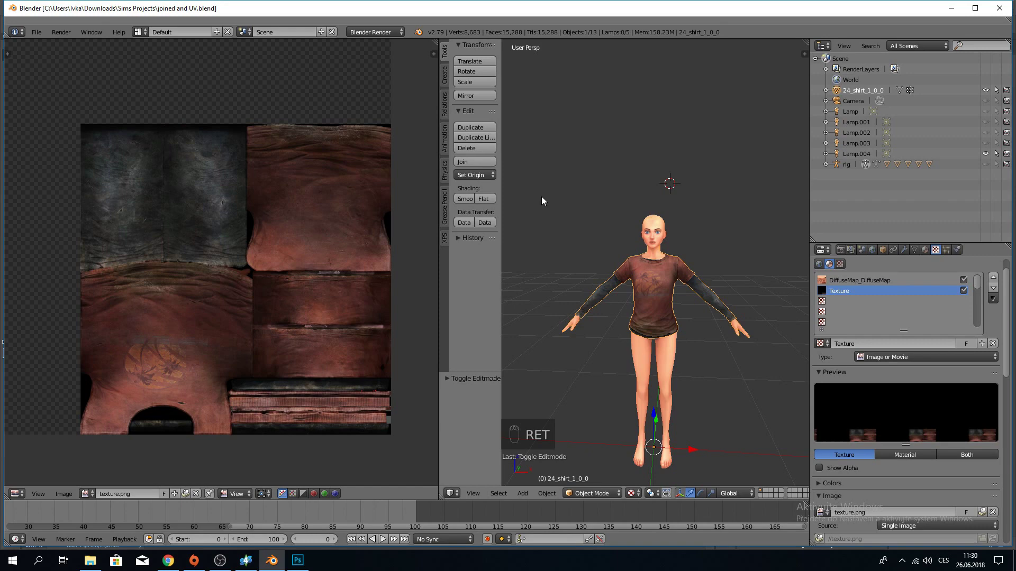
{"action": "scroll", "coordinate": [541, 198], "scroll_direction": "up", "scroll_amount": 3}
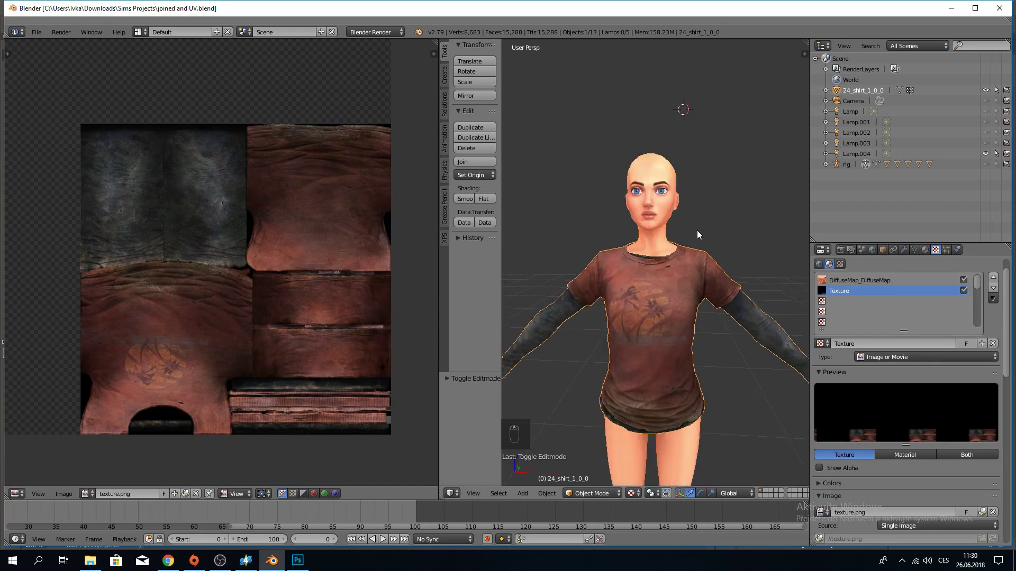
{"action": "key", "text": "g"}
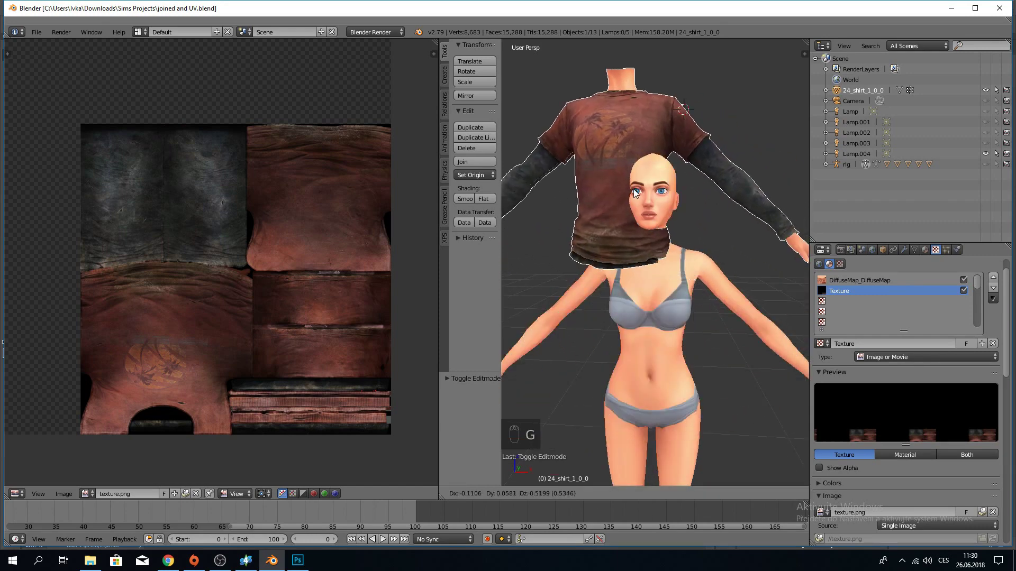
{"action": "right_click", "coordinate": [635, 193]}
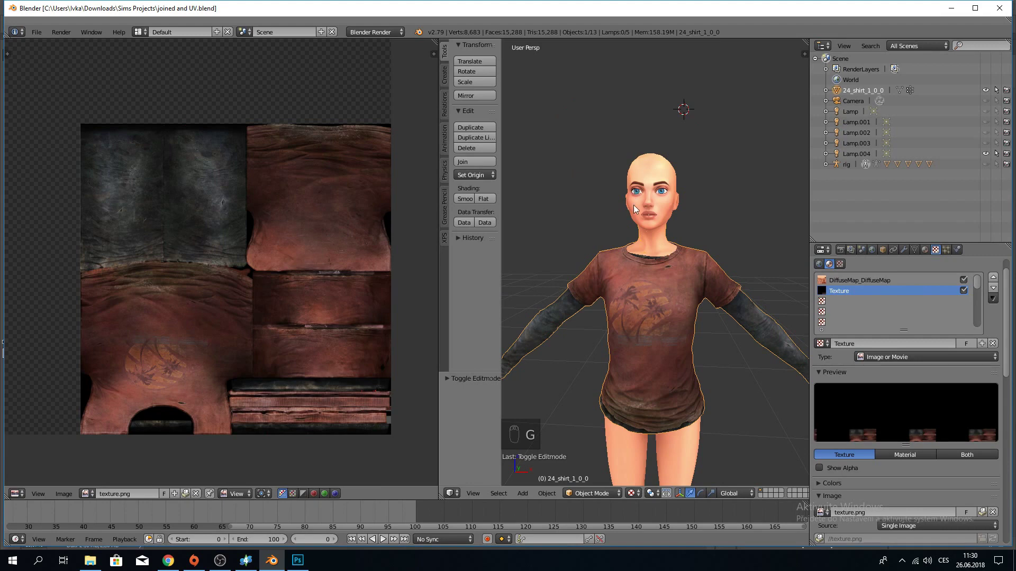
{"action": "scroll", "coordinate": [608, 224], "scroll_direction": "down", "scroll_amount": 2}
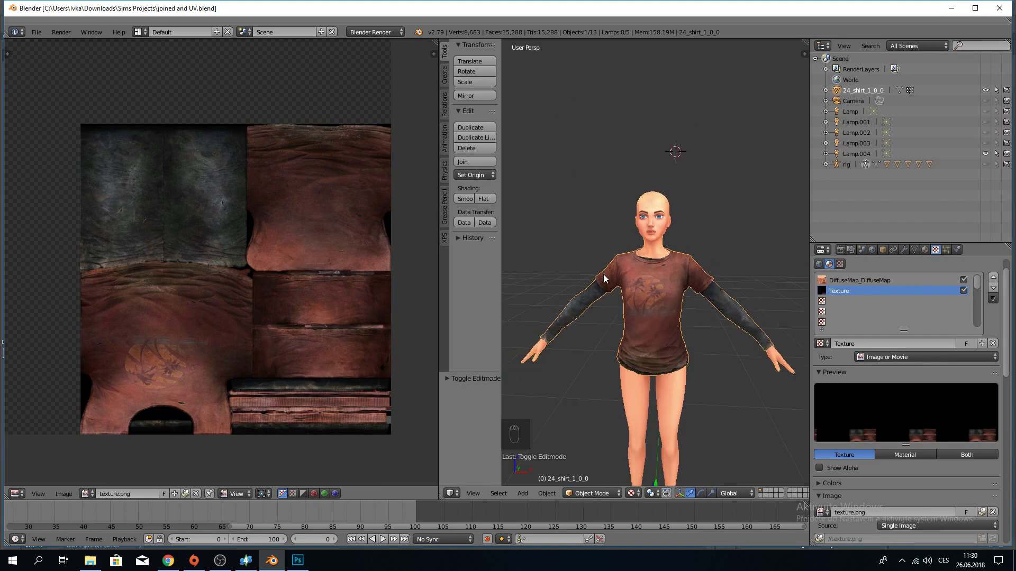
Put the shirt mesh in Vertex Paint mode with Solid viewport shading, expand the rig in the outliner and examine the existing vertex colours.
{"action": "left_click", "coordinate": [605, 493]}
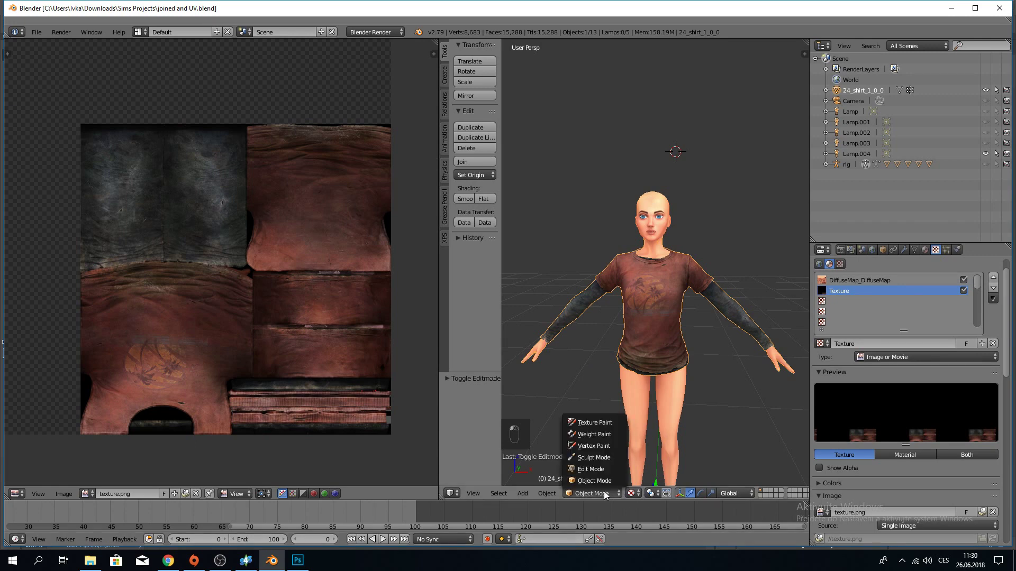
{"action": "left_click", "coordinate": [605, 493]}
{"action": "left_click", "coordinate": [607, 448]}
{"action": "left_click", "coordinate": [603, 493]}
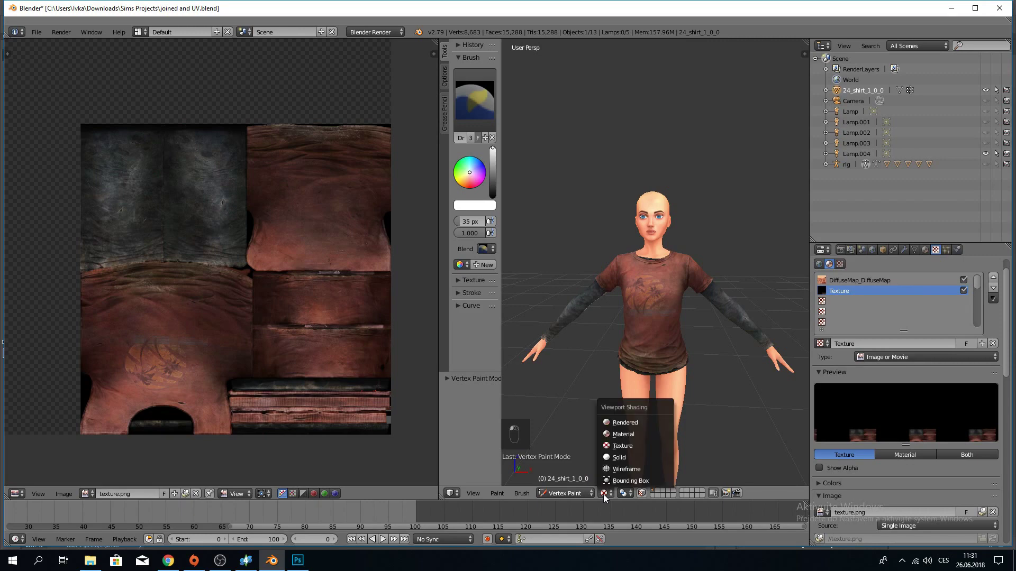
{"action": "left_click", "coordinate": [620, 458]}
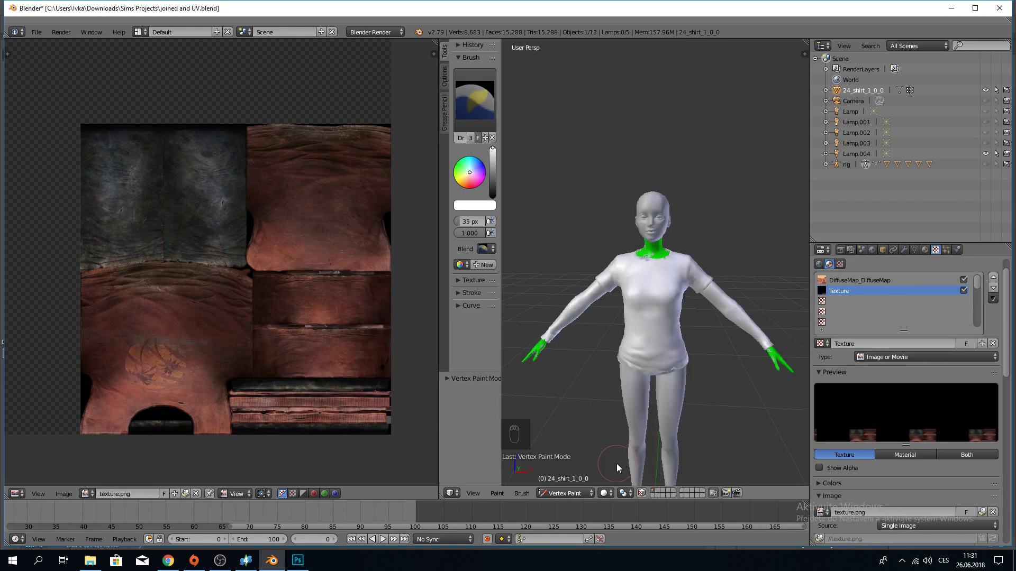
{"action": "scroll", "coordinate": [617, 463], "scroll_direction": "up", "scroll_amount": 4}
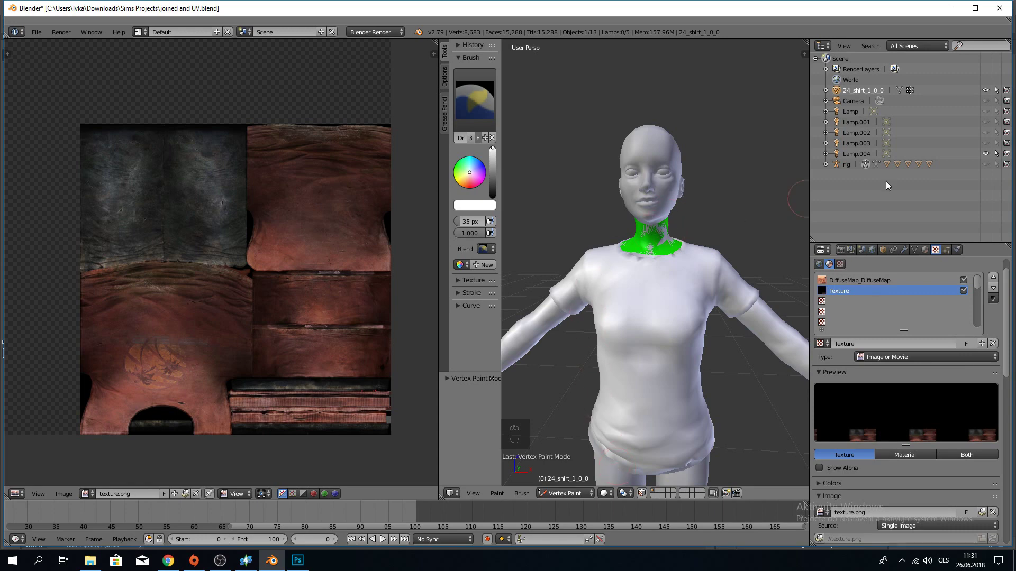
{"action": "left_click", "coordinate": [826, 164]}
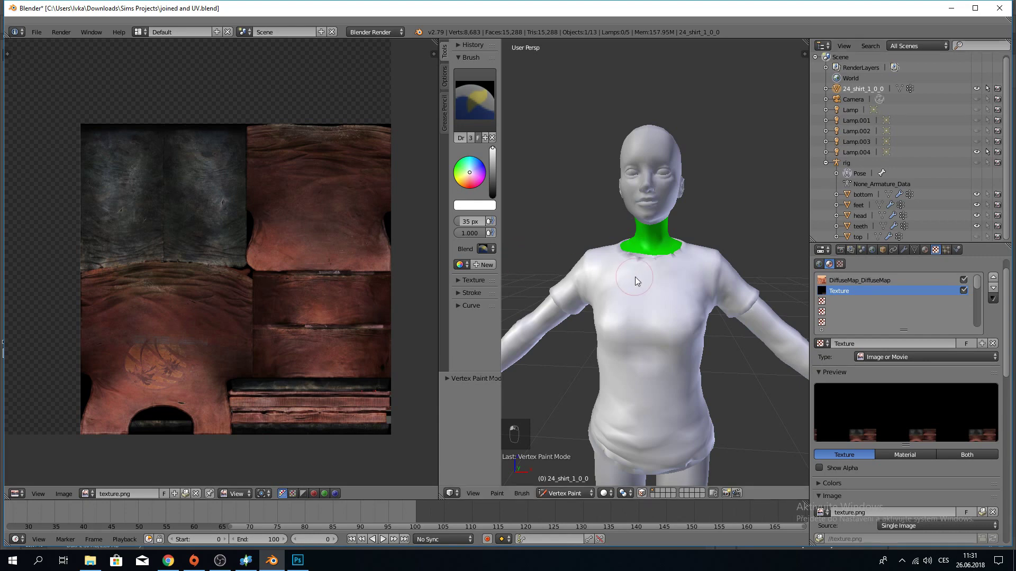
{"action": "scroll", "coordinate": [638, 277], "scroll_direction": "down", "scroll_amount": 3}
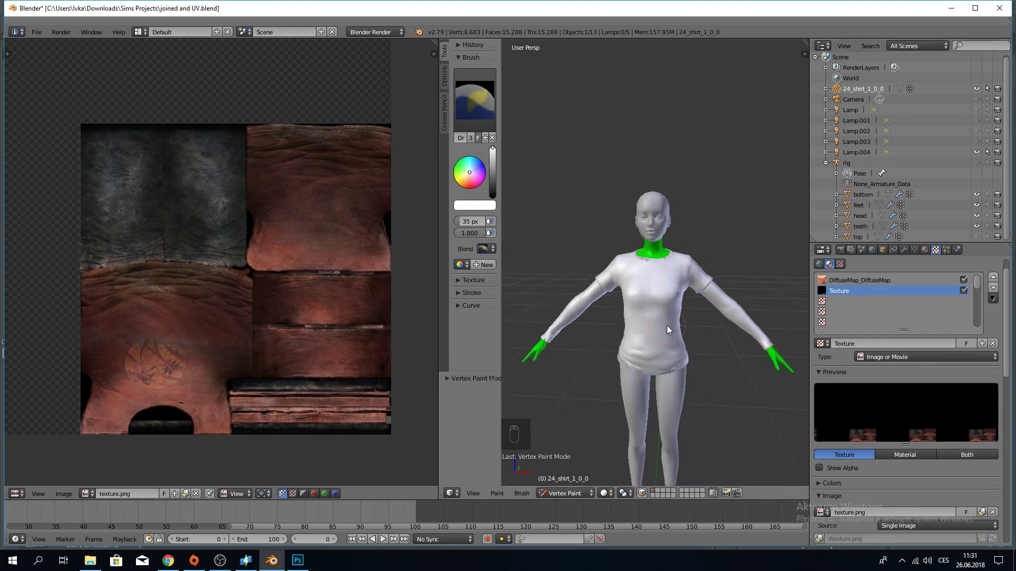
Set the vertex paint brush colour to pure green with red 0, green 1 and blue 0.
{"action": "left_click", "coordinate": [479, 208]}
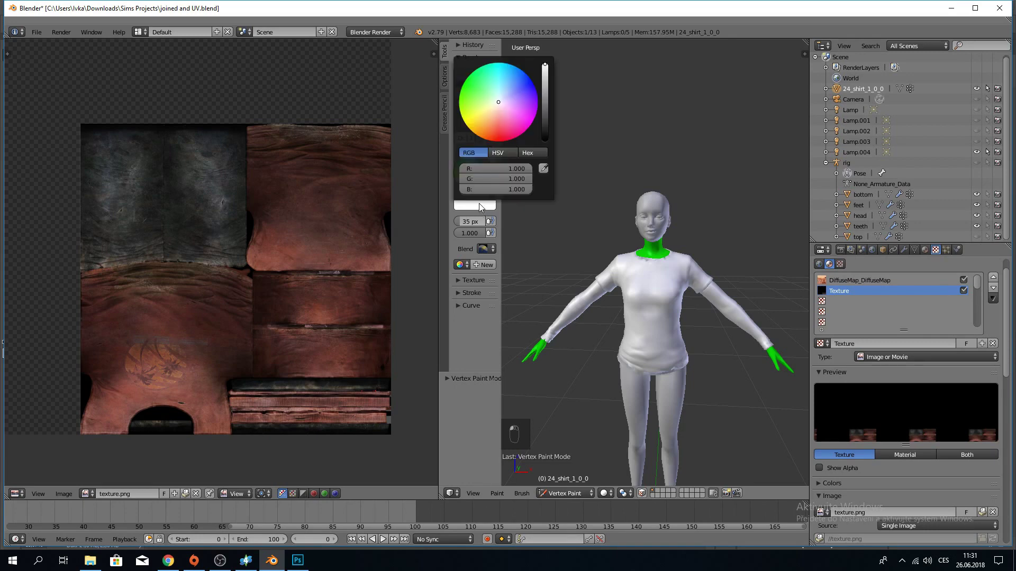
{"action": "left_click", "coordinate": [514, 168]}
{"action": "type", "text": "0"}
{"action": "key", "text": "Return"}
{"action": "left_click", "coordinate": [477, 189]}
{"action": "type", "text": "0"}
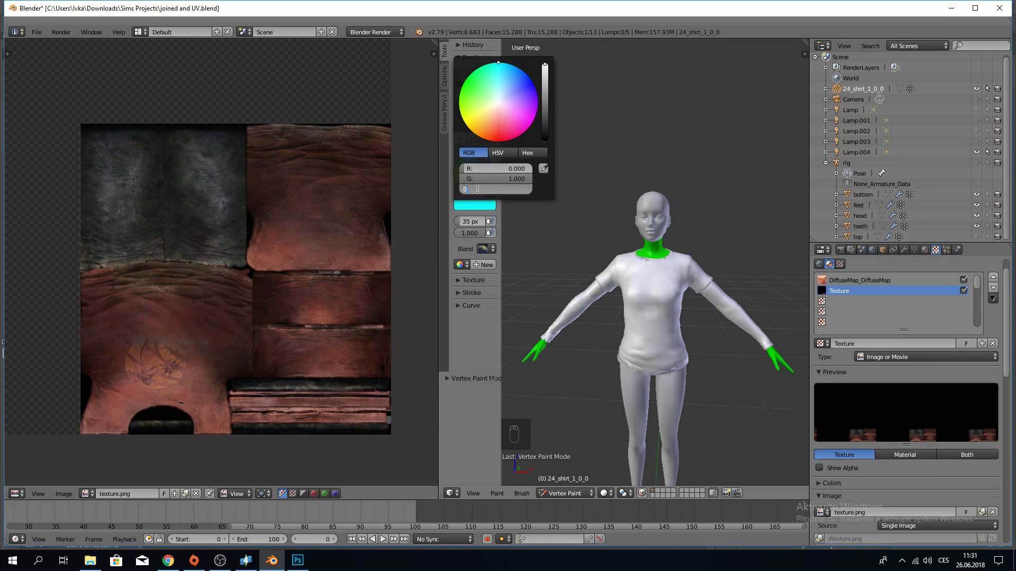
{"action": "key", "text": "Return"}
Try filling the whole joined shirt mesh with the pure green vertex colour, and undo the fill.
{"action": "left_click", "coordinate": [497, 494]}
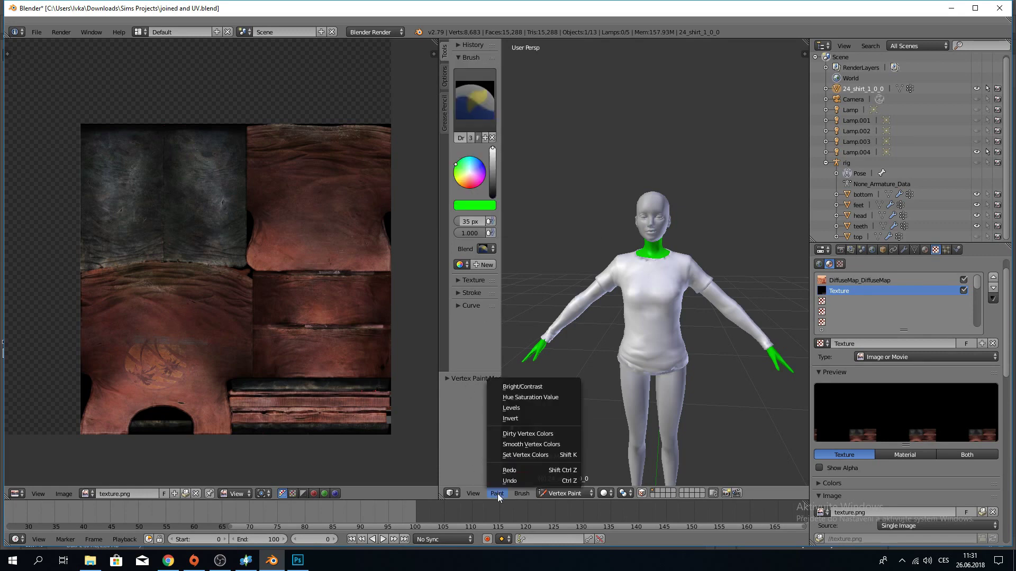
{"action": "left_click", "coordinate": [517, 456]}
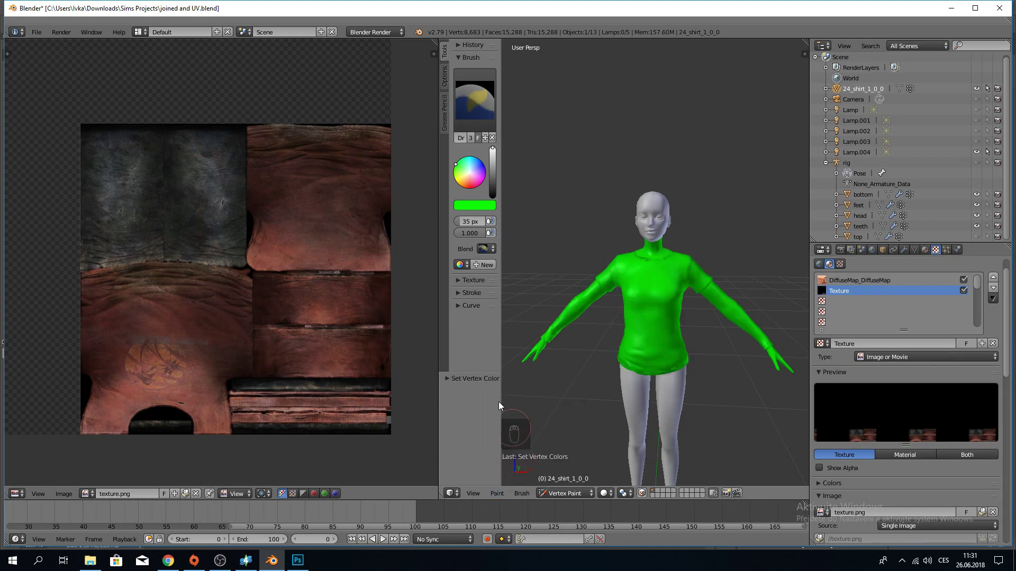
{"action": "key", "text": "ctrl+z"}
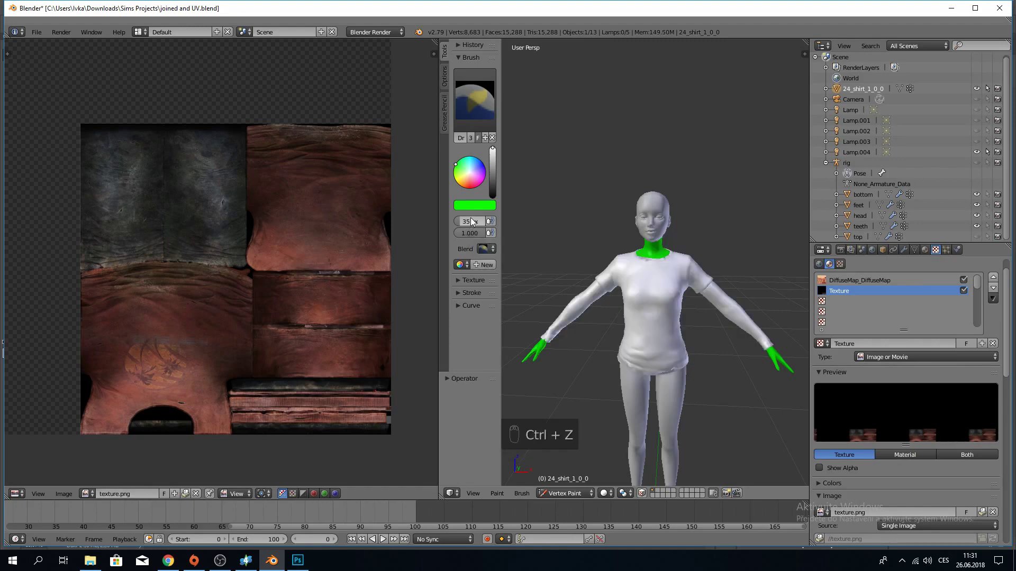
Try filling the joined shirt mesh with a green whose red value is 0.177, check the neckline, and undo the fill.
{"action": "left_click", "coordinate": [471, 205]}
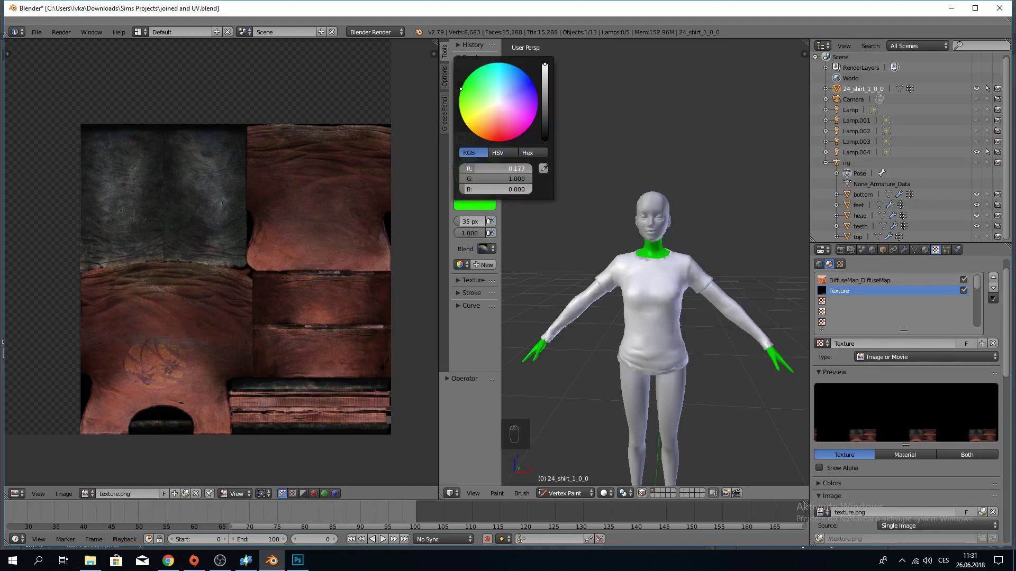
{"action": "left_click", "coordinate": [495, 492]}
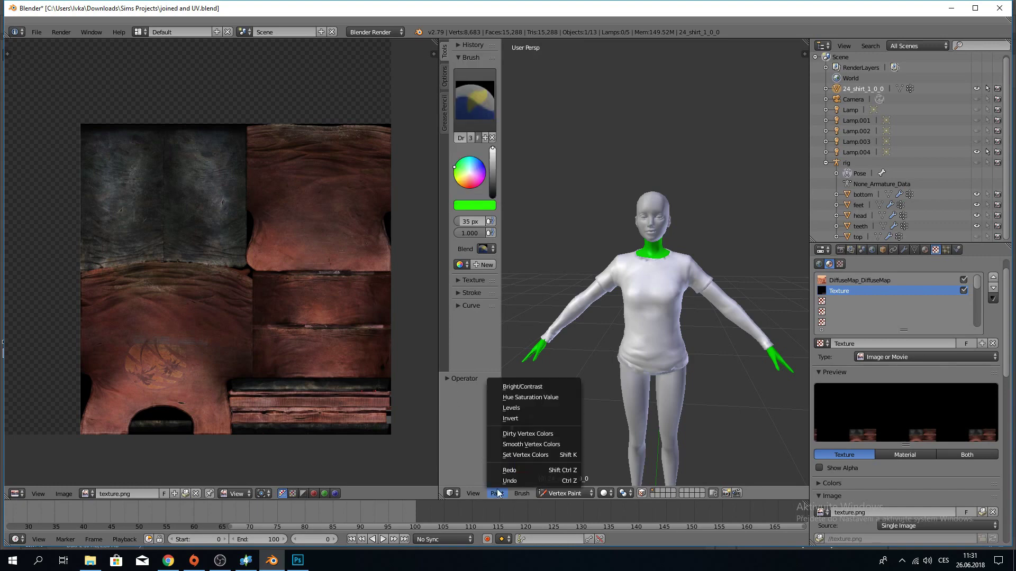
{"action": "left_click", "coordinate": [519, 454]}
{"action": "scroll", "coordinate": [700, 335], "scroll_direction": "up", "scroll_amount": 6}
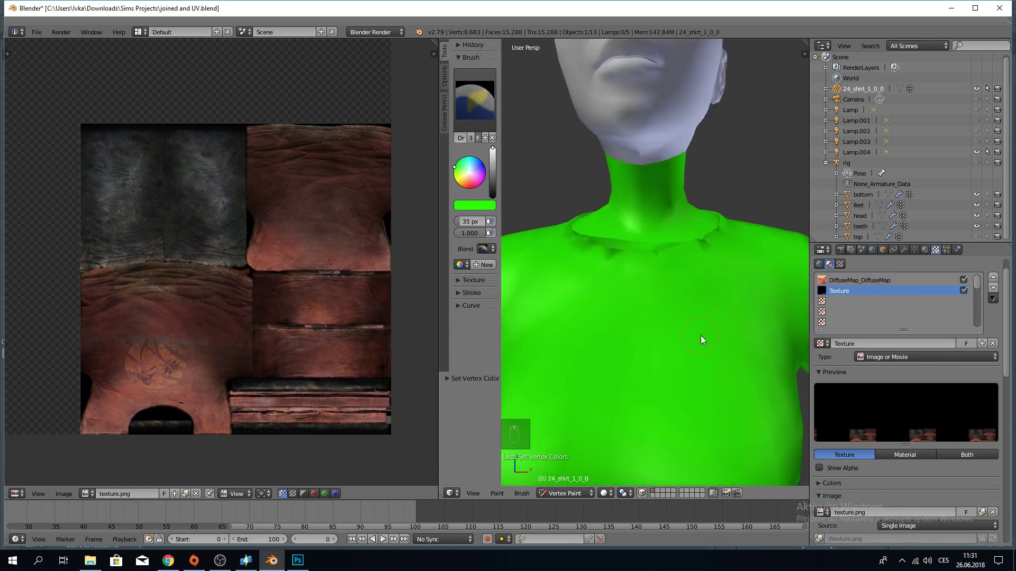
{"action": "mouse_move", "coordinate": [700, 335]}
{"action": "middle_mouse_down"}
{"action": "mouse_move", "coordinate": [725, 344]}
{"action": "mouse_move", "coordinate": [690, 336]}
{"action": "middle_mouse_up"}
{"action": "scroll", "coordinate": [690, 335], "scroll_direction": "down", "scroll_amount": 5}
{"action": "key", "text": "ctrl+z"}
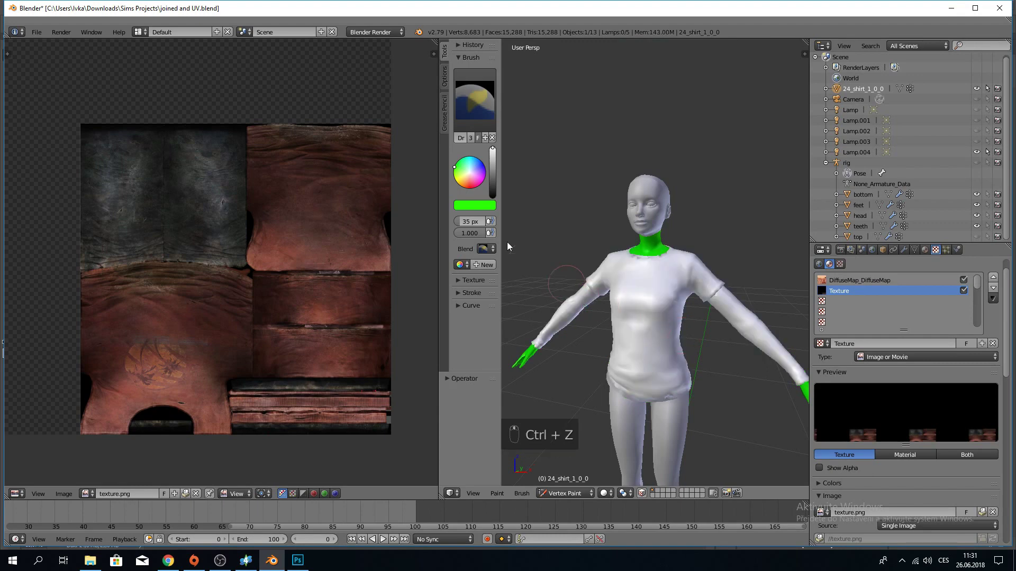
Lower the red component of the green brush colour slightly and set it as the vertex colour of the whole shirt mesh.
{"action": "left_click", "coordinate": [472, 204]}
{"action": "left_click_drag", "start_coordinate": [494, 173], "coordinate": [477, 172]}
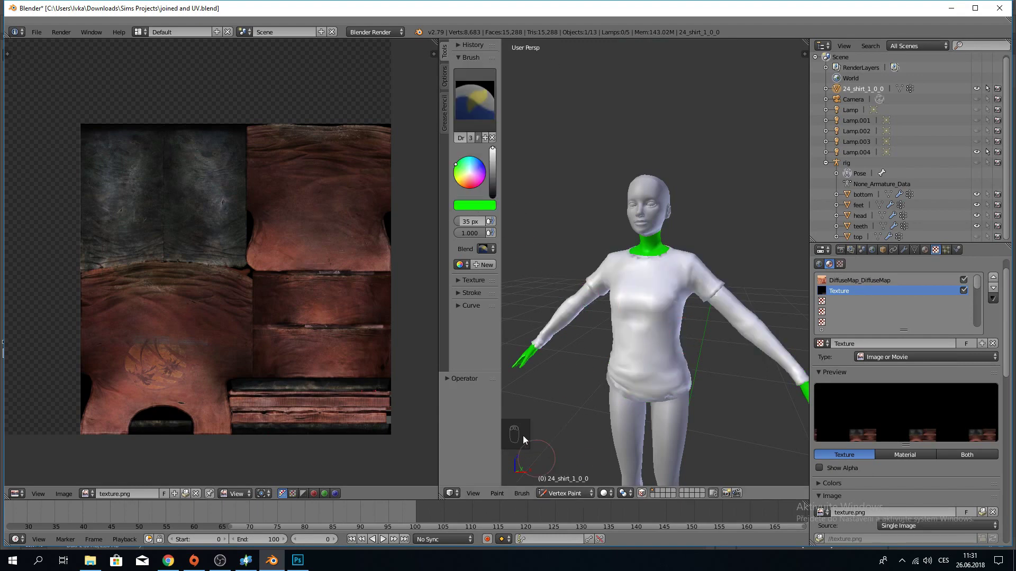
{"action": "left_click", "coordinate": [515, 494]}
{"action": "left_click", "coordinate": [509, 453]}
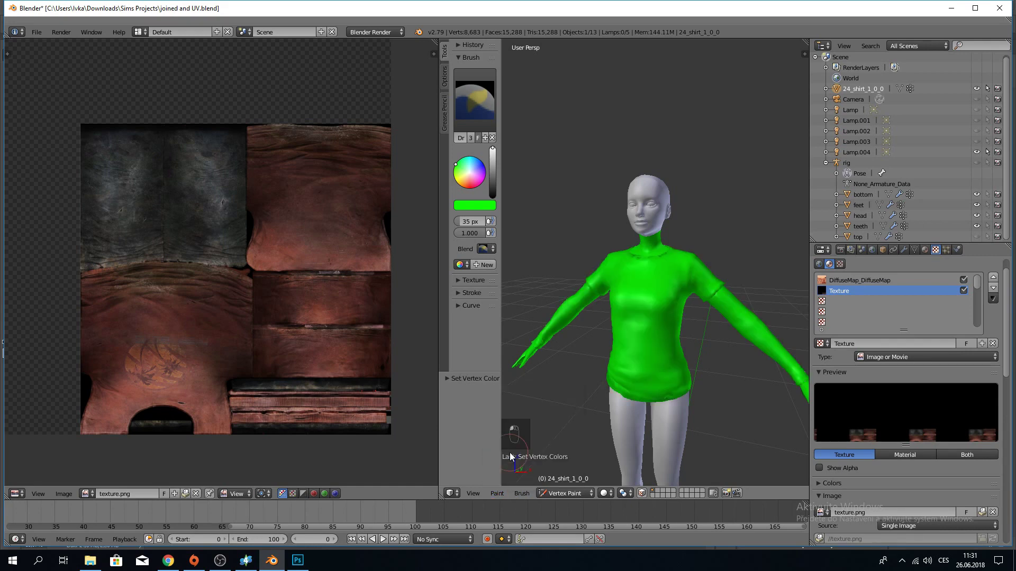
Return the shirt mesh to Object Mode and set the viewport shading to Material.
{"action": "left_click", "coordinate": [562, 494]}
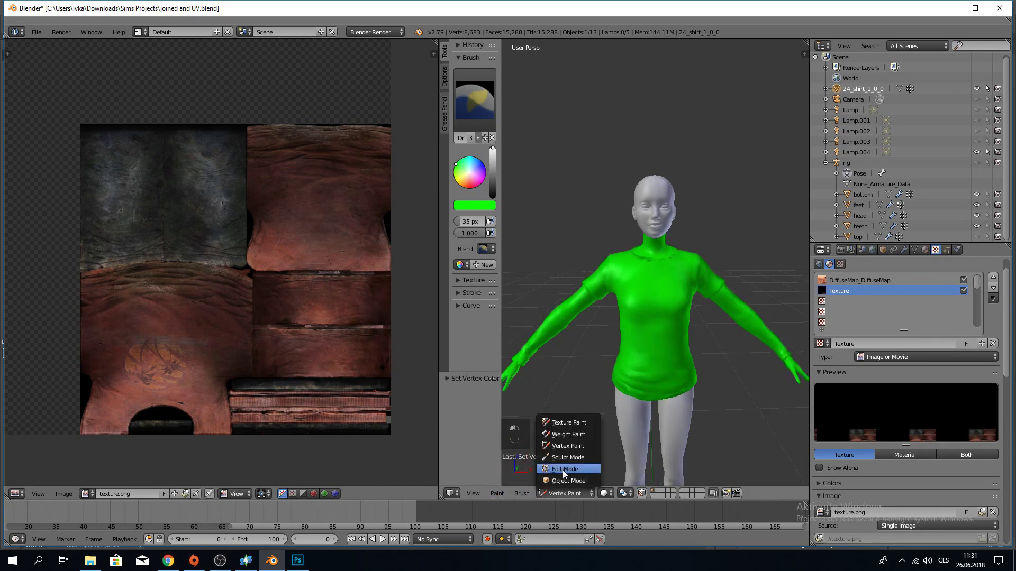
{"action": "left_click", "coordinate": [563, 480]}
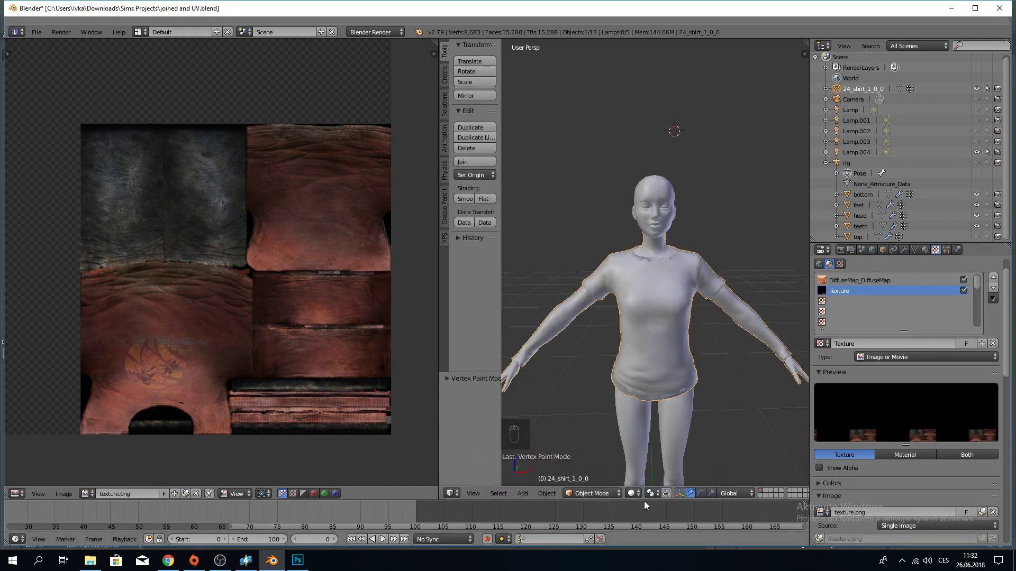
{"action": "left_click", "coordinate": [631, 493]}
{"action": "left_click", "coordinate": [643, 432]}
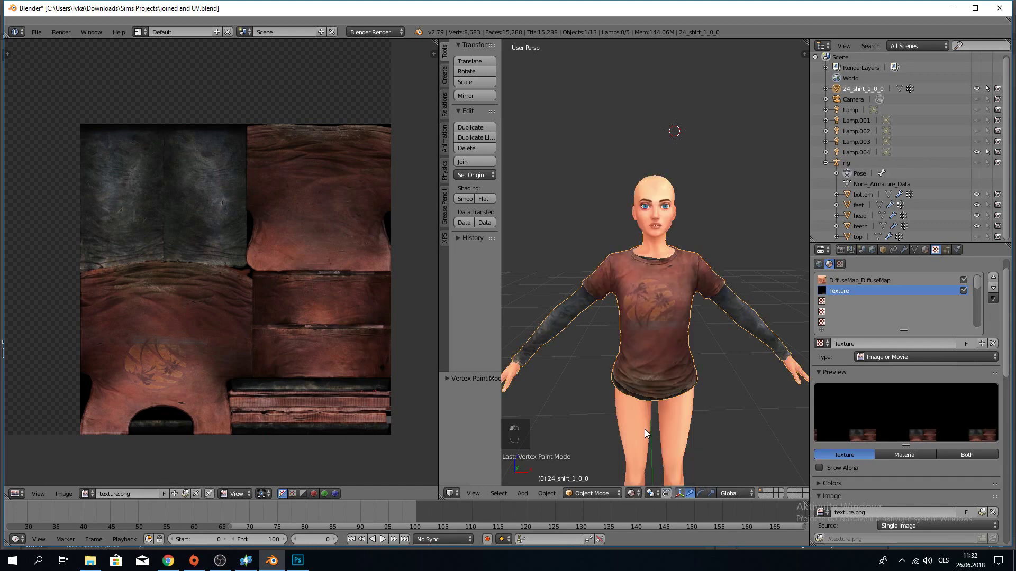
{"action": "scroll", "coordinate": [644, 430], "scroll_direction": "down", "scroll_amount": 1}
Display the uv_1 map on the shirt mesh to inspect it on the body, and switch back to the uv_0 map.
{"action": "left_click", "coordinate": [911, 250]}
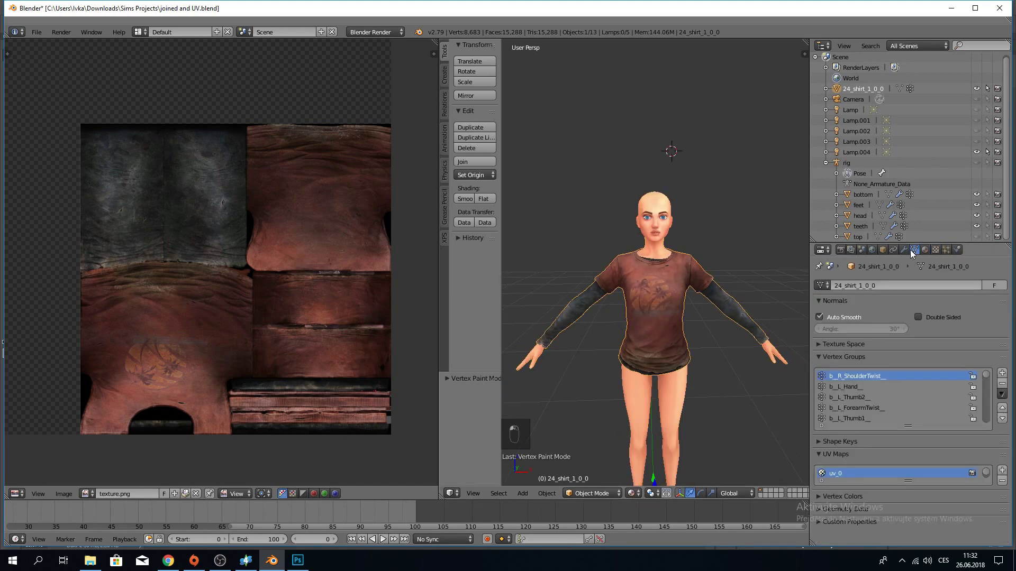
{"action": "scroll", "coordinate": [876, 471], "scroll_direction": "down", "scroll_amount": 1}
{"action": "left_click", "coordinate": [875, 474]}
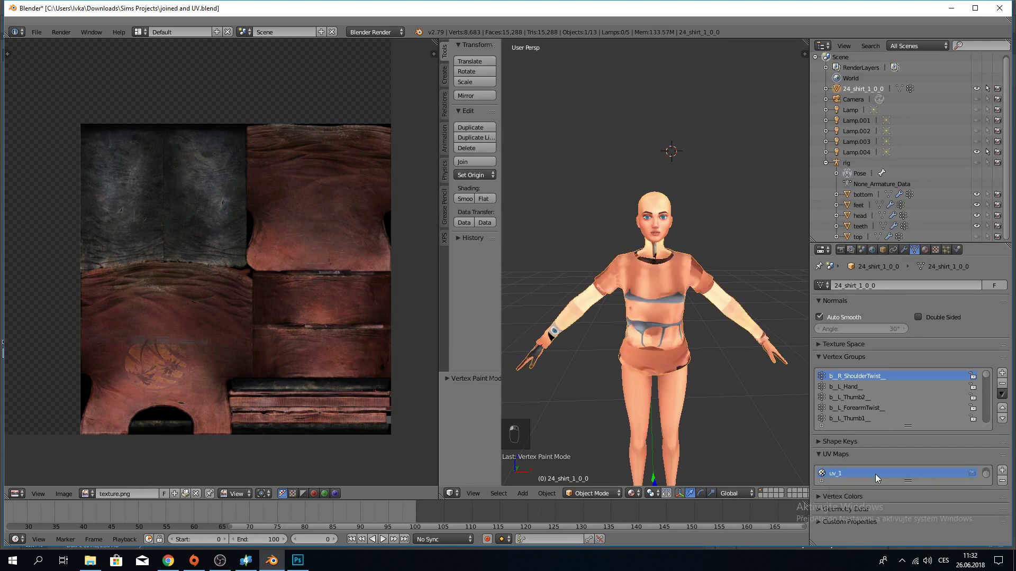
{"action": "scroll", "coordinate": [637, 370], "scroll_direction": "up", "scroll_amount": 4}
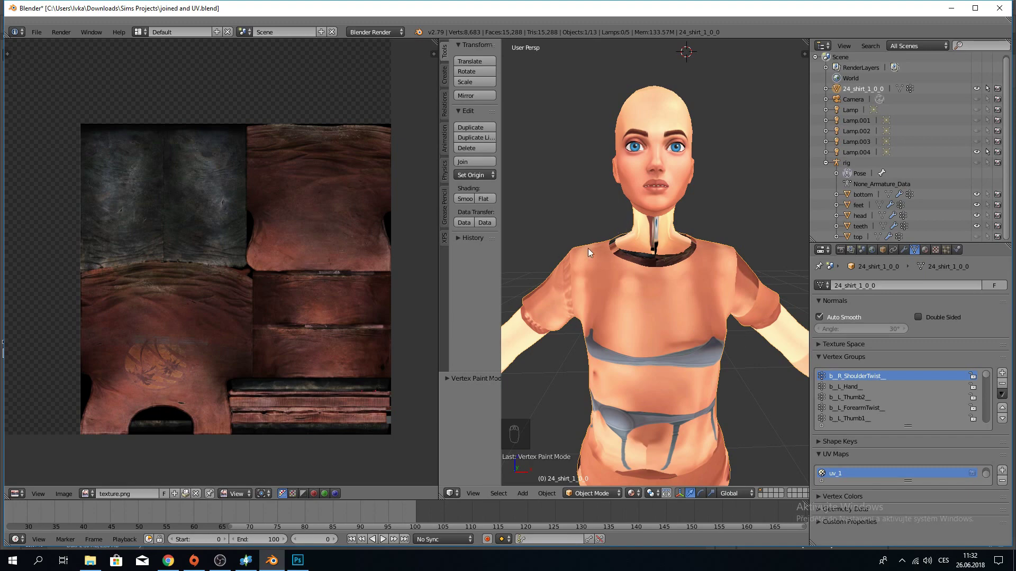
{"action": "scroll", "coordinate": [585, 289], "scroll_direction": "up", "scroll_amount": 2}
{"action": "scroll", "coordinate": [585, 289], "scroll_direction": "down", "scroll_amount": 6}
{"action": "mouse_move", "coordinate": [585, 289]}
{"action": "middle_mouse_down"}
{"action": "mouse_move", "coordinate": [688, 297]}
{"action": "mouse_move", "coordinate": [576, 291]}
{"action": "middle_mouse_up"}
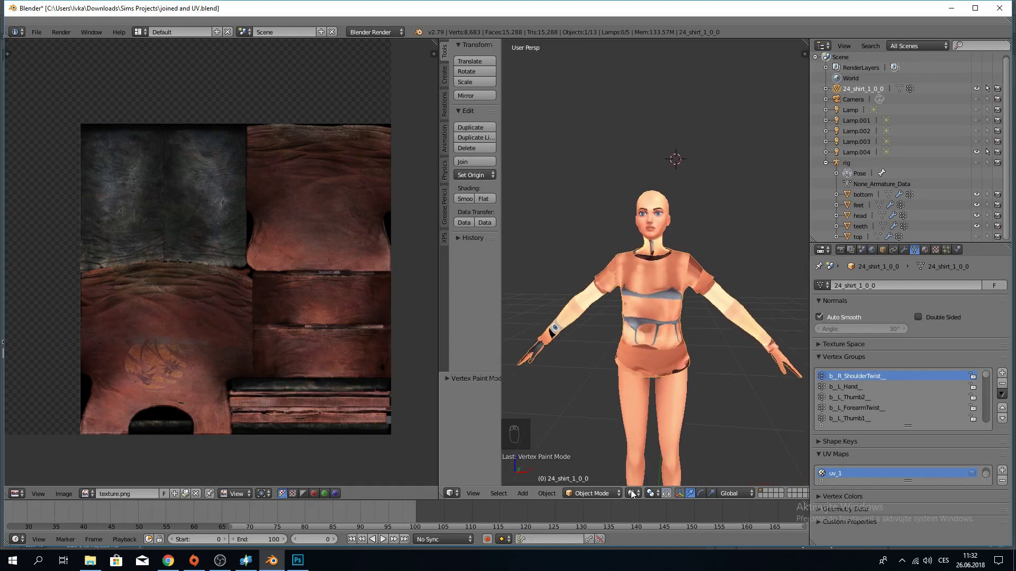
{"action": "scroll", "coordinate": [862, 473], "scroll_direction": "up", "scroll_amount": 1}
{"action": "left_click", "coordinate": [861, 472]}
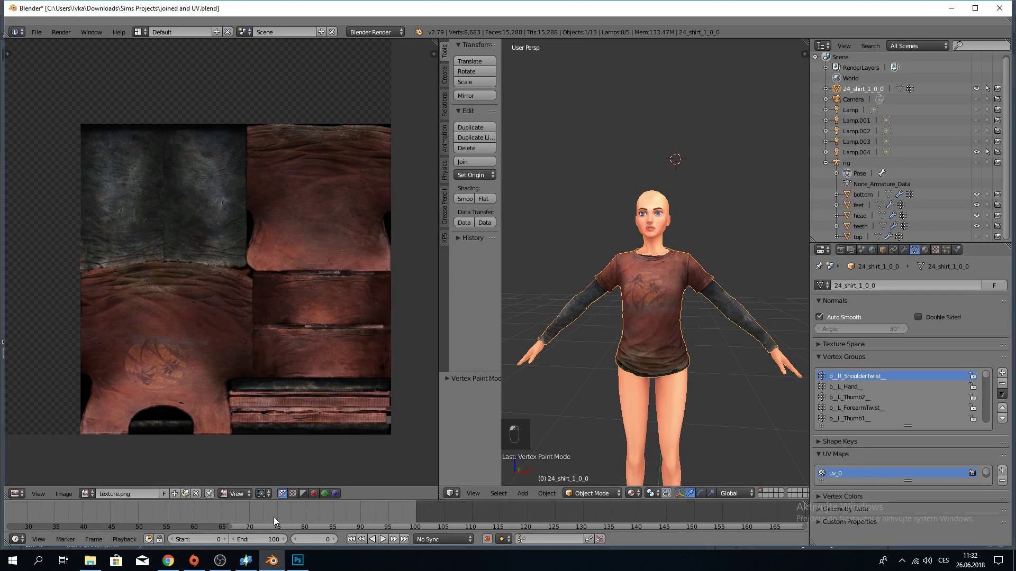
Switch to Sims 4 Studio and close the open Last of Us Ellie Top package to reach the start screen.
{"action": "left_click", "coordinate": [246, 560]}
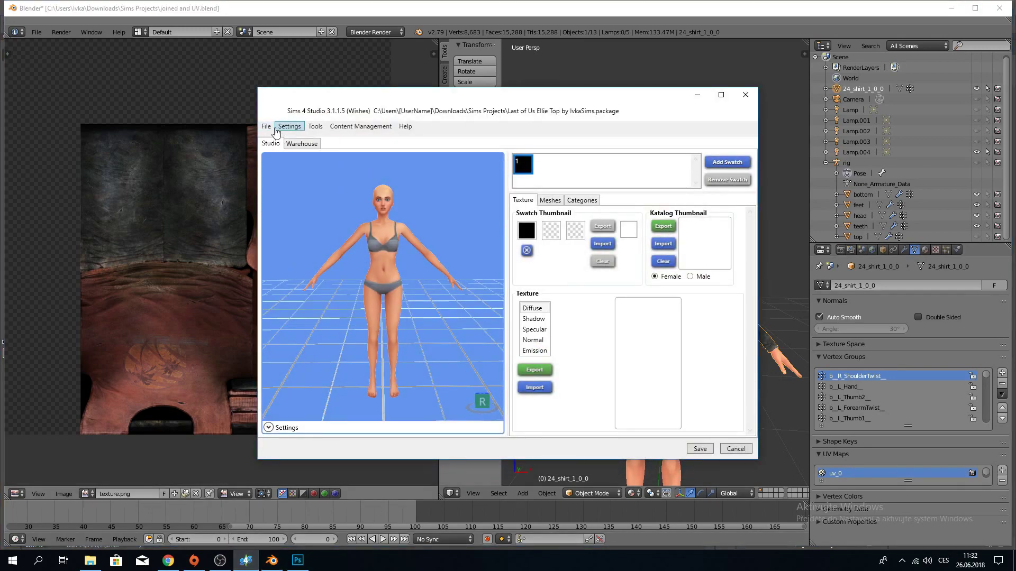
{"action": "left_click", "coordinate": [275, 132]}
{"action": "left_click", "coordinate": [629, 177]}
{"action": "left_click", "coordinate": [266, 126]}
{"action": "left_click", "coordinate": [281, 140]}
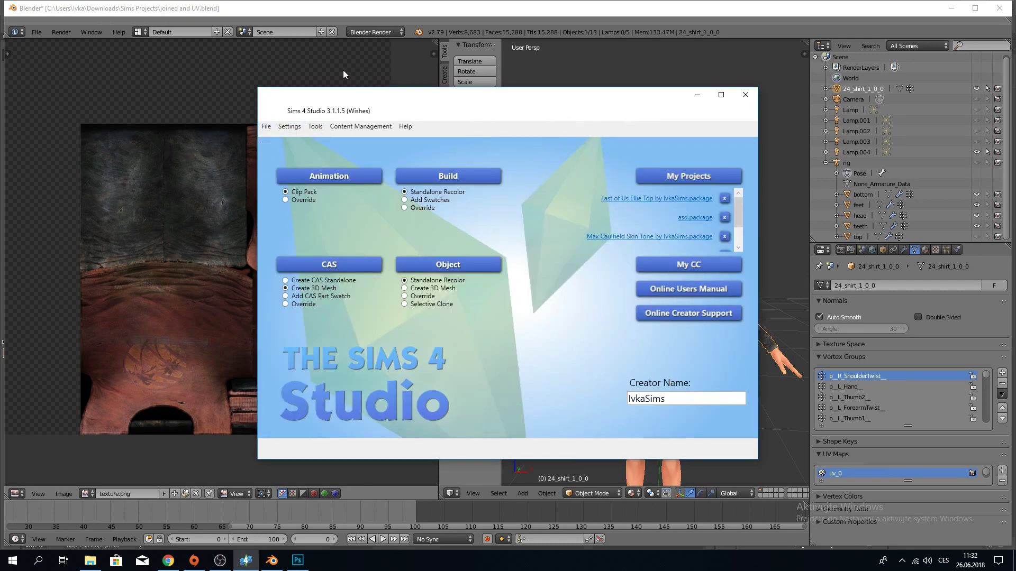
Start a new CAS project with Create 3D Mesh and clear the search text above the catalogue of women's tops.
{"action": "left_click_drag", "start_coordinate": [555, 112], "coordinate": [320, 90]}
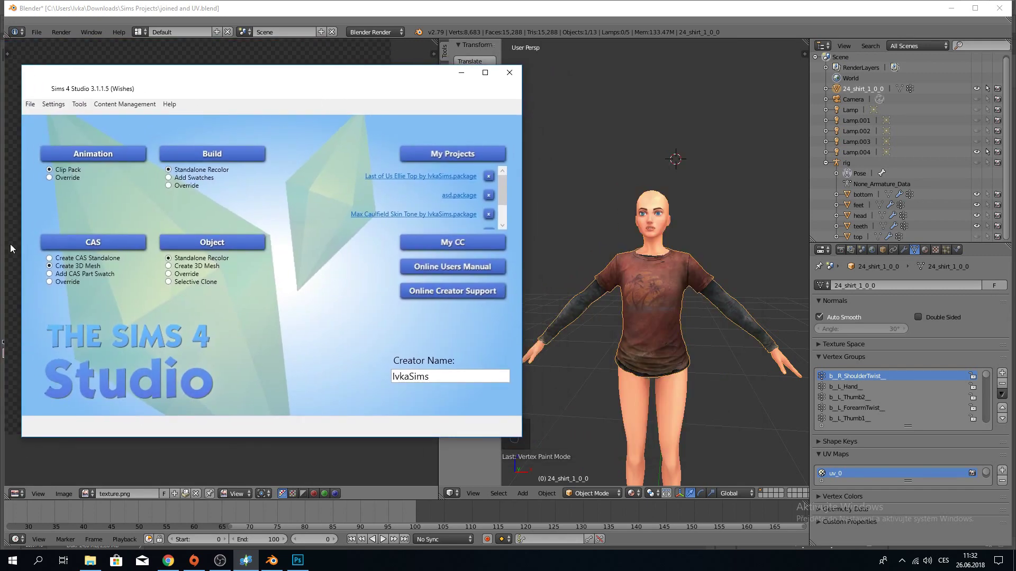
{"action": "left_click", "coordinate": [77, 244]}
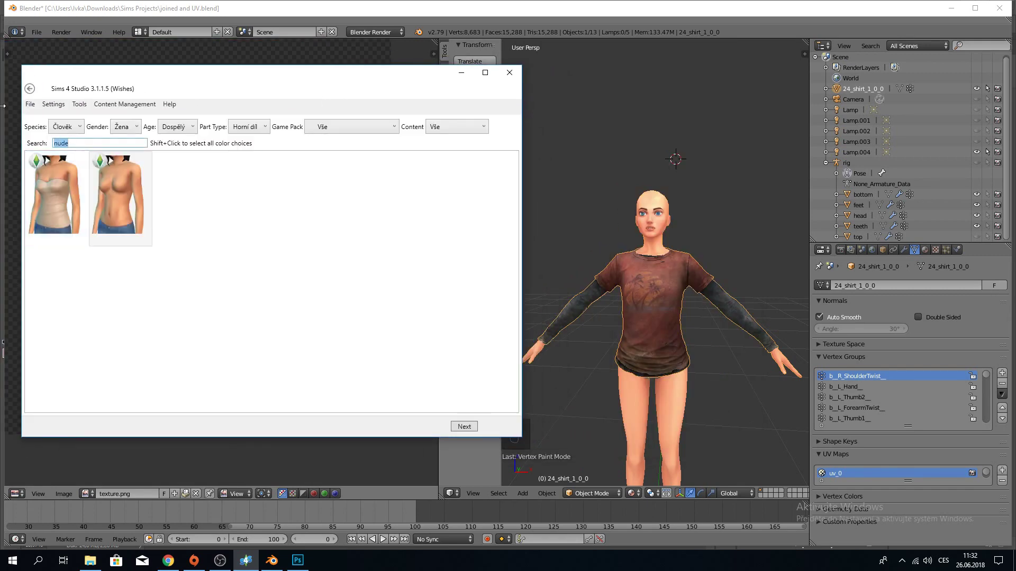
{"action": "key", "text": "BackSpace"}
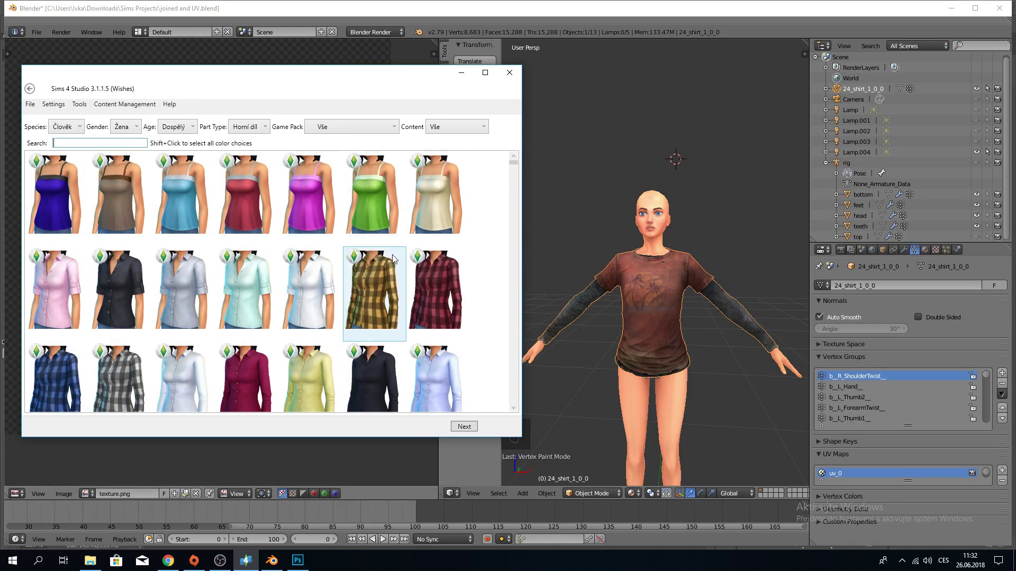
Look through the unfiltered catalogue of adult female tops for a base garment resembling the custom shirt.
{"action": "scroll", "coordinate": [205, 241], "scroll_direction": "down", "scroll_amount": 5}
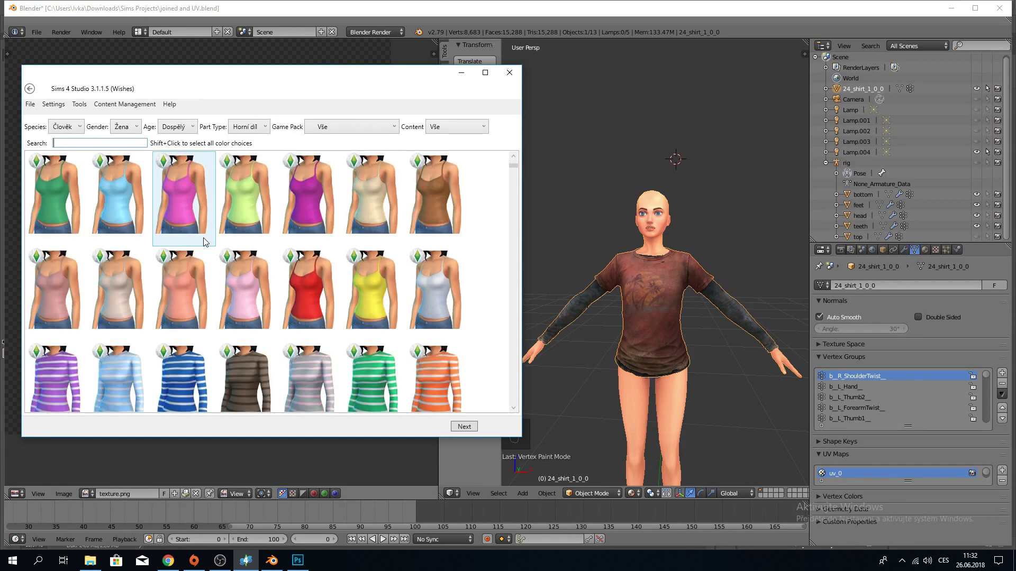
{"action": "scroll", "coordinate": [205, 240], "scroll_direction": "down", "scroll_amount": 3}
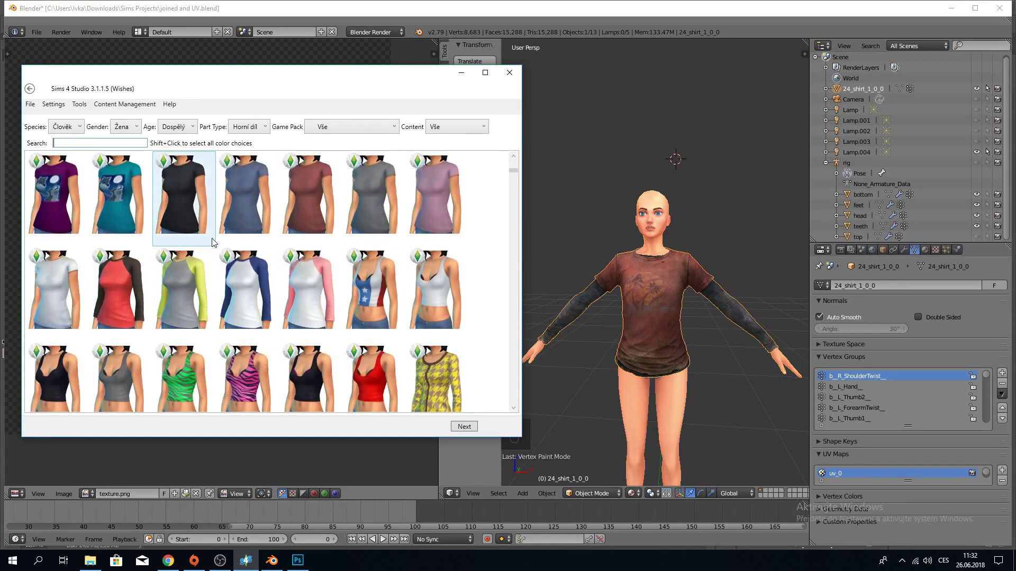
{"action": "scroll", "coordinate": [214, 243], "scroll_direction": "down", "scroll_amount": 3}
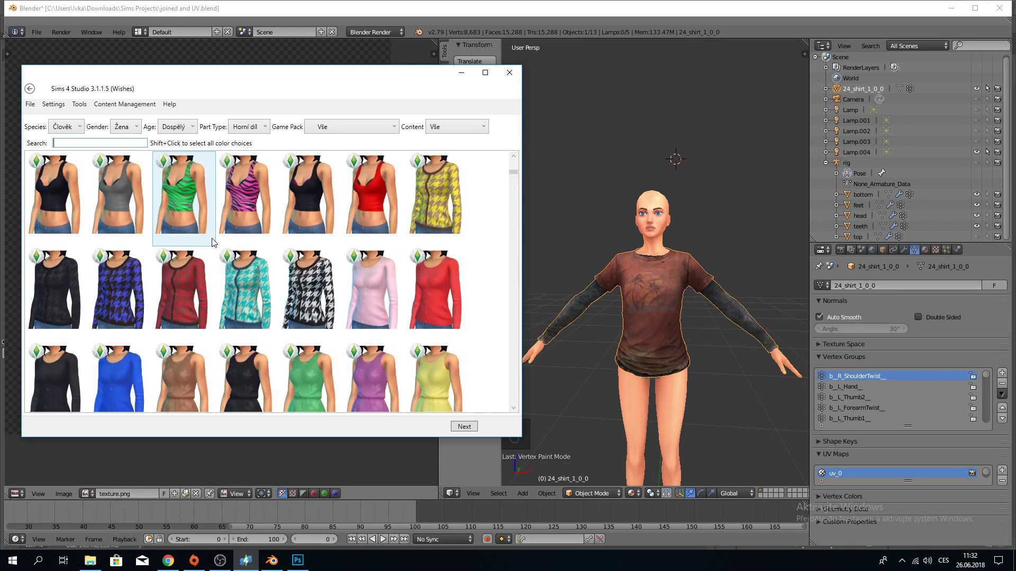
{"action": "scroll", "coordinate": [214, 243], "scroll_direction": "down", "scroll_amount": 5}
{"action": "scroll", "coordinate": [214, 243], "scroll_direction": "down", "scroll_amount": 3}
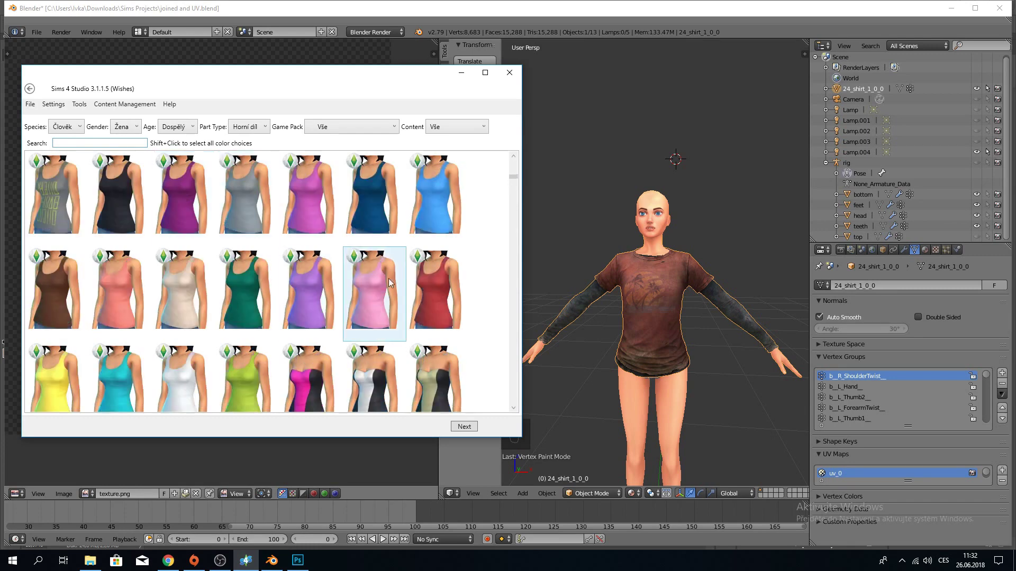
{"action": "scroll", "coordinate": [310, 265], "scroll_direction": "down", "scroll_amount": 5}
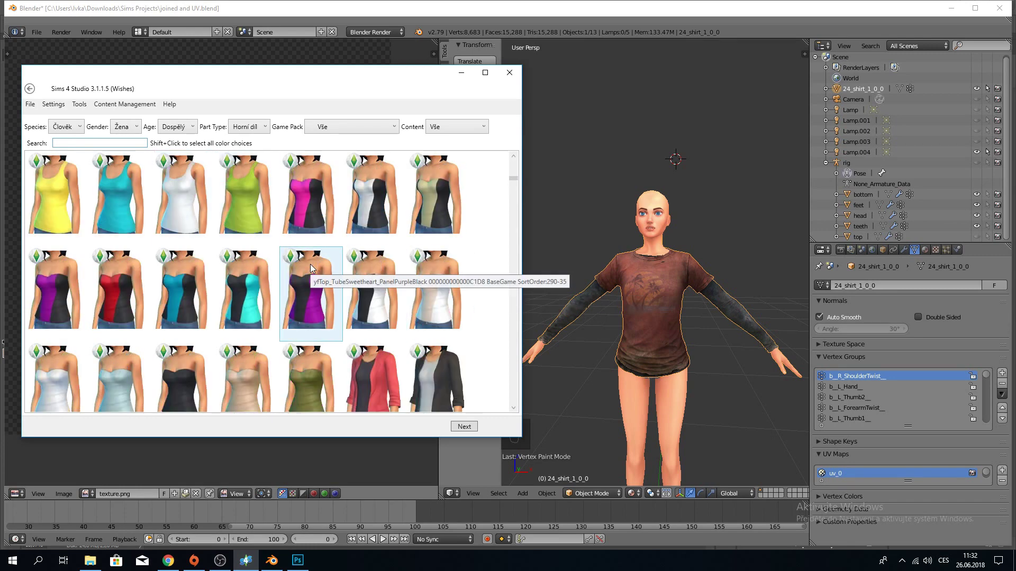
{"action": "scroll", "coordinate": [310, 268], "scroll_direction": "down", "scroll_amount": 3}
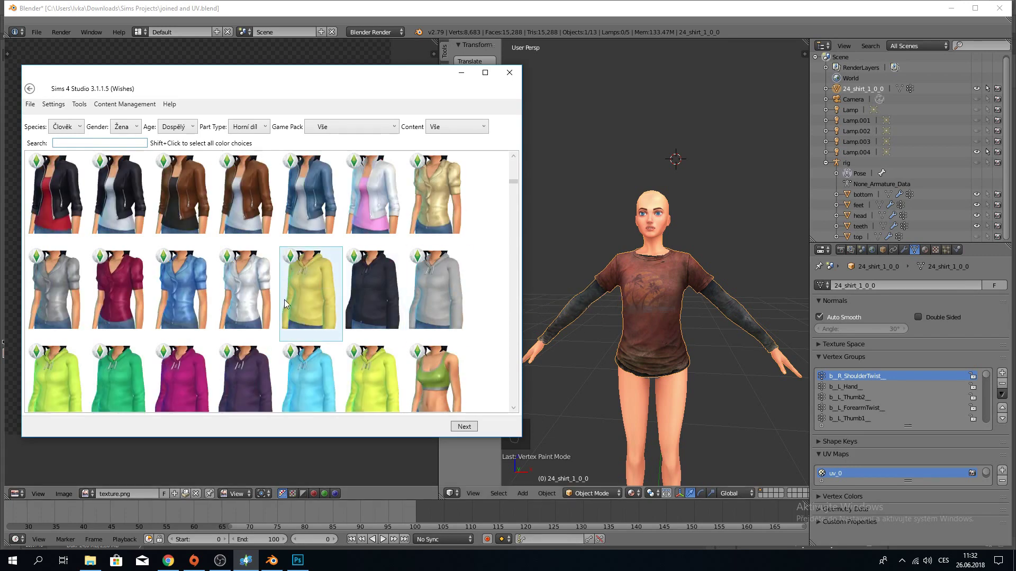
{"action": "scroll", "coordinate": [284, 301], "scroll_direction": "down", "scroll_amount": 3}
{"action": "scroll", "coordinate": [284, 302], "scroll_direction": "down", "scroll_amount": 6}
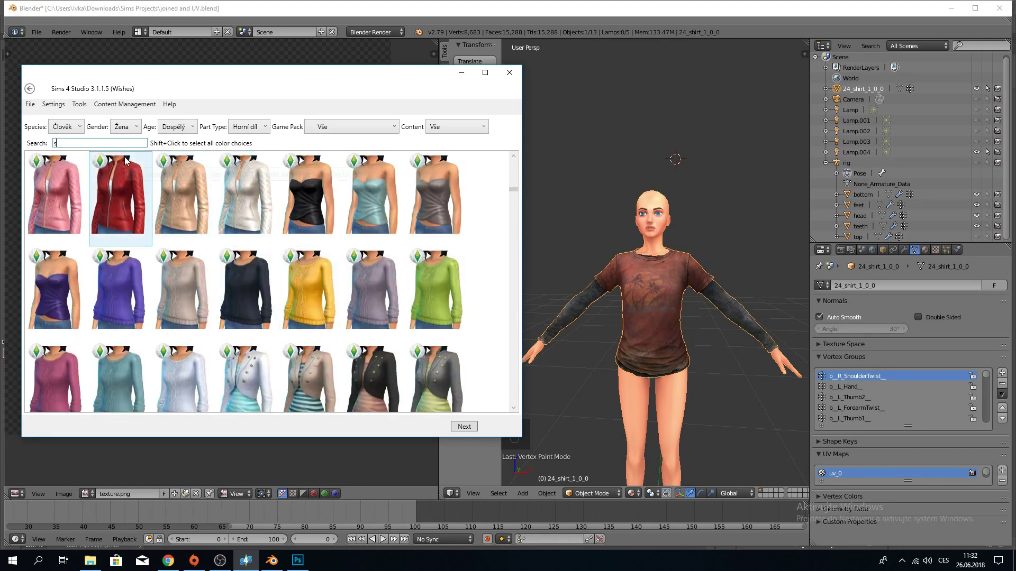
Filter the tops catalogue by "shirt" and look through the matching garments for a suitable base top.
{"action": "type", "text": "shirt"}
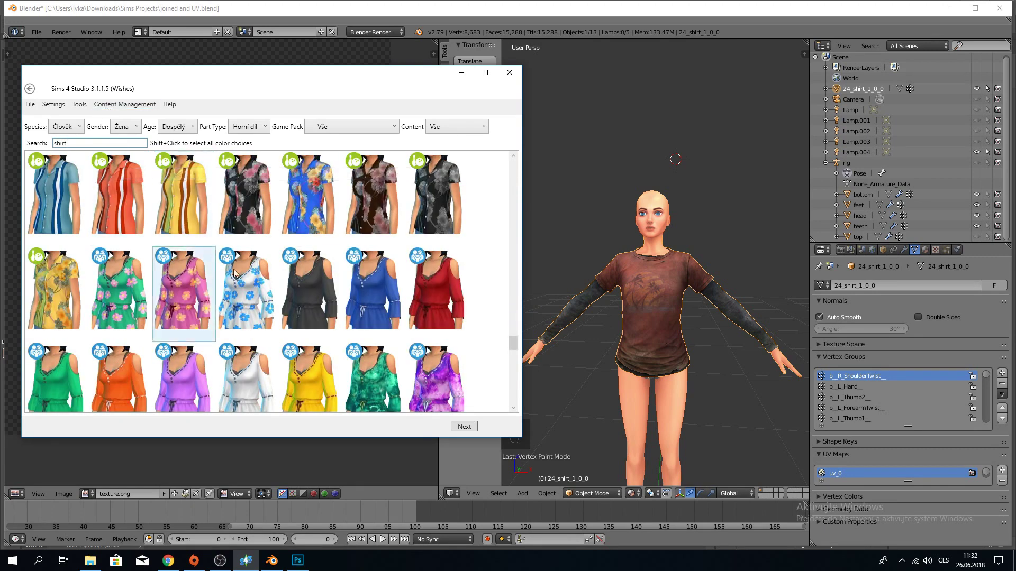
{"action": "scroll", "coordinate": [284, 301], "scroll_direction": "up", "scroll_amount": 5}
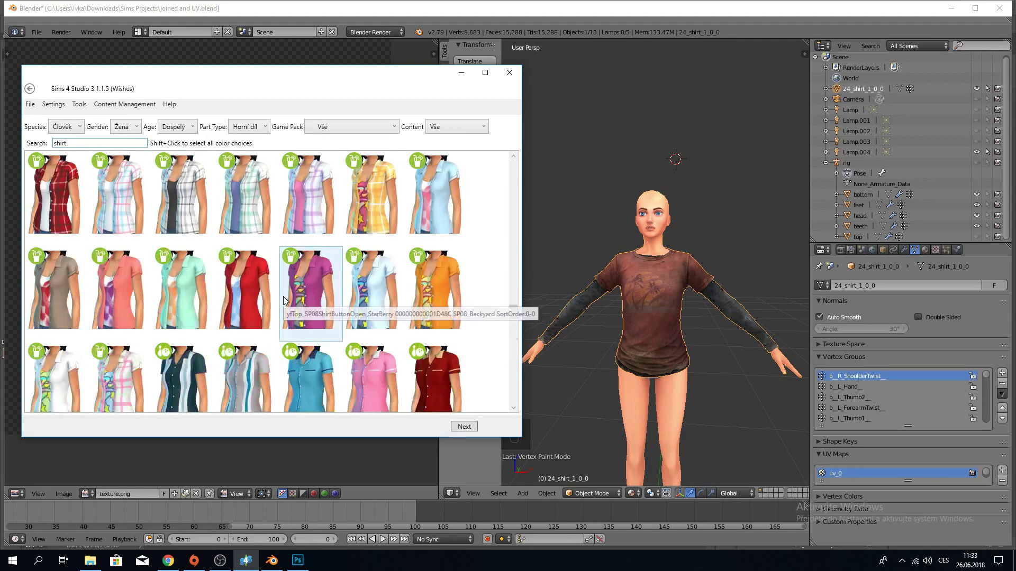
{"action": "scroll", "coordinate": [283, 299], "scroll_direction": "up", "scroll_amount": 3}
{"action": "scroll", "coordinate": [281, 299], "scroll_direction": "up", "scroll_amount": 5}
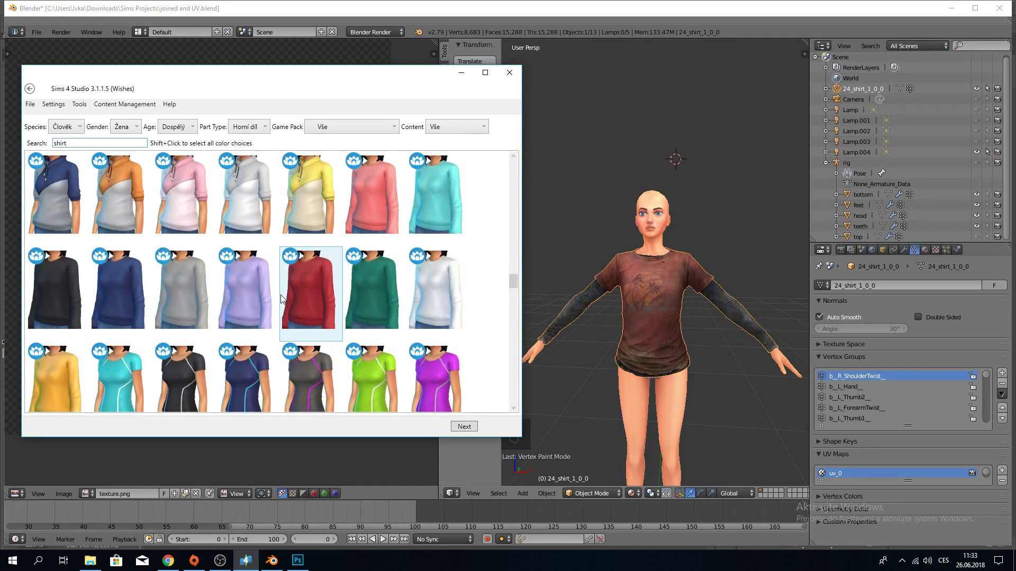
{"action": "scroll", "coordinate": [282, 299], "scroll_direction": "up", "scroll_amount": 3}
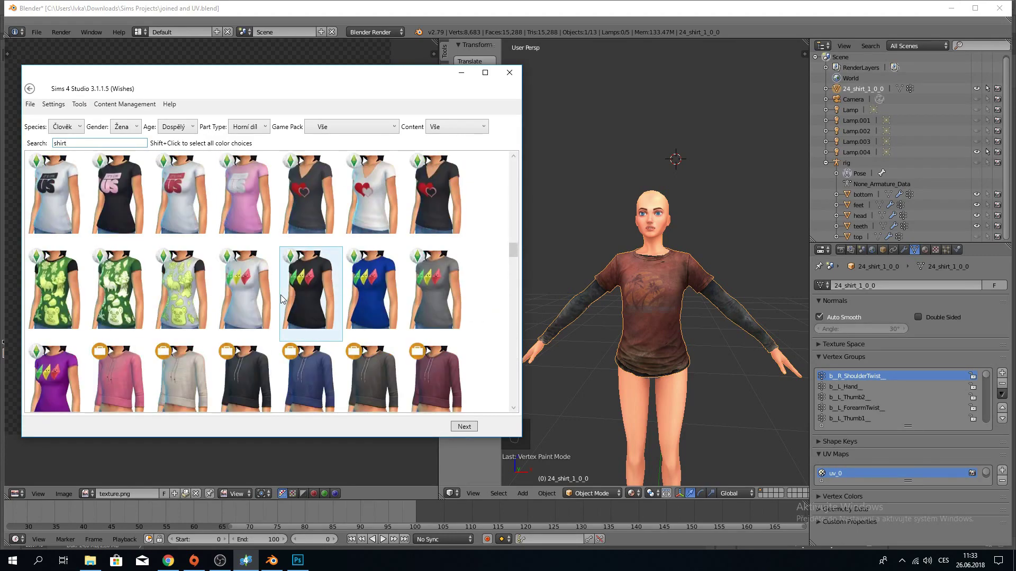
{"action": "scroll", "coordinate": [281, 299], "scroll_direction": "up", "scroll_amount": 4}
{"action": "scroll", "coordinate": [281, 300], "scroll_direction": "up", "scroll_amount": 3}
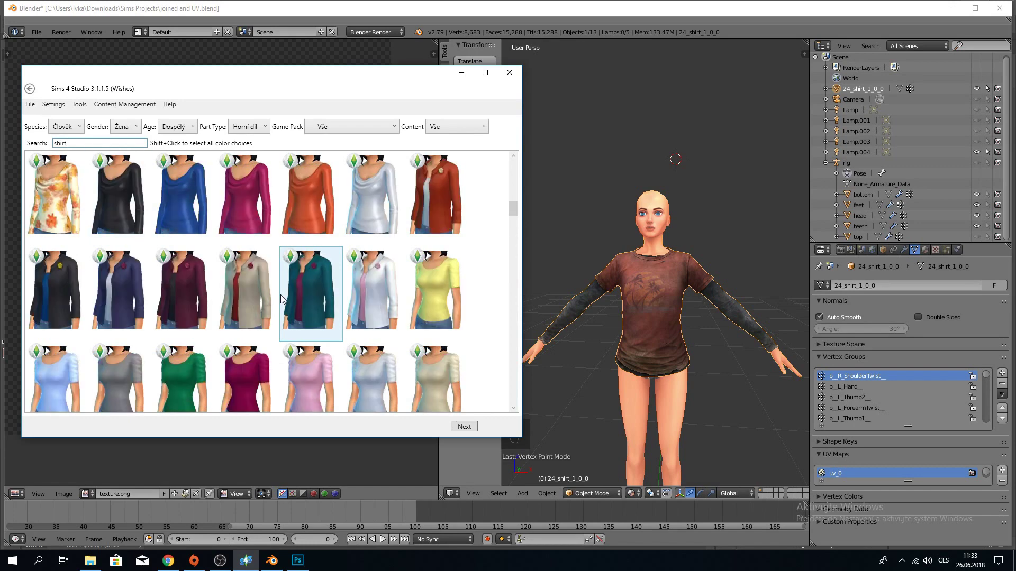
{"action": "scroll", "coordinate": [282, 300], "scroll_direction": "up", "scroll_amount": 3}
{"action": "scroll", "coordinate": [282, 300], "scroll_direction": "up", "scroll_amount": 3}
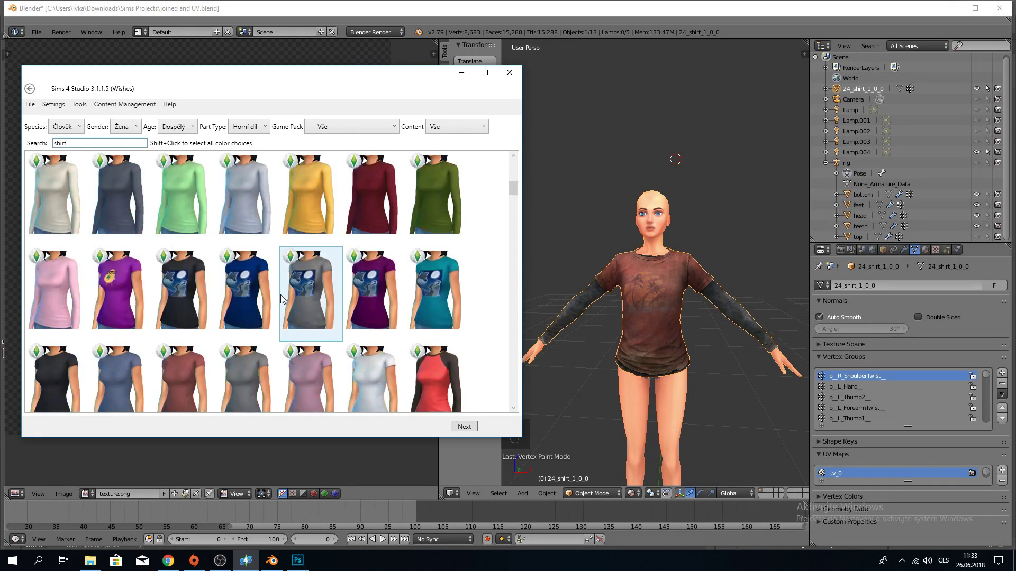
{"action": "scroll", "coordinate": [282, 300], "scroll_direction": "up", "scroll_amount": 3}
{"action": "scroll", "coordinate": [282, 300], "scroll_direction": "up", "scroll_amount": 3}
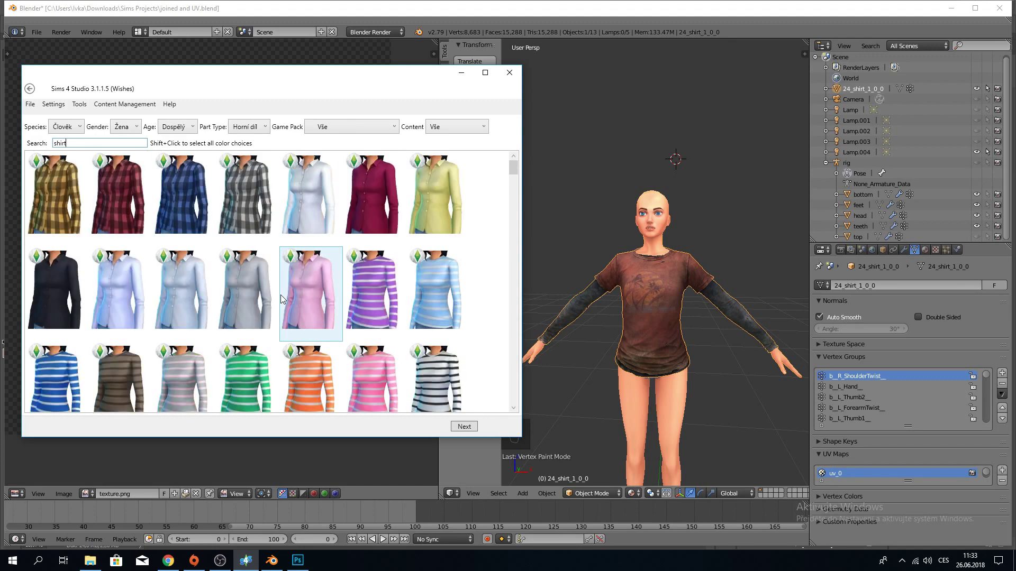
{"action": "scroll", "coordinate": [281, 299], "scroll_direction": "down", "scroll_amount": 9}
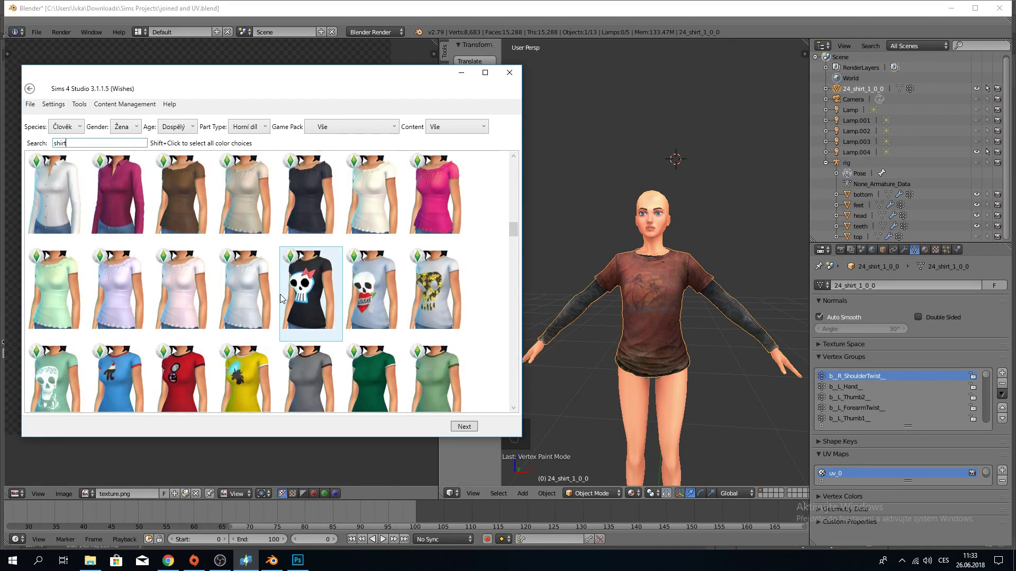
{"action": "scroll", "coordinate": [281, 300], "scroll_direction": "up", "scroll_amount": 5}
{"action": "scroll", "coordinate": [281, 299], "scroll_direction": "down", "scroll_amount": 15}
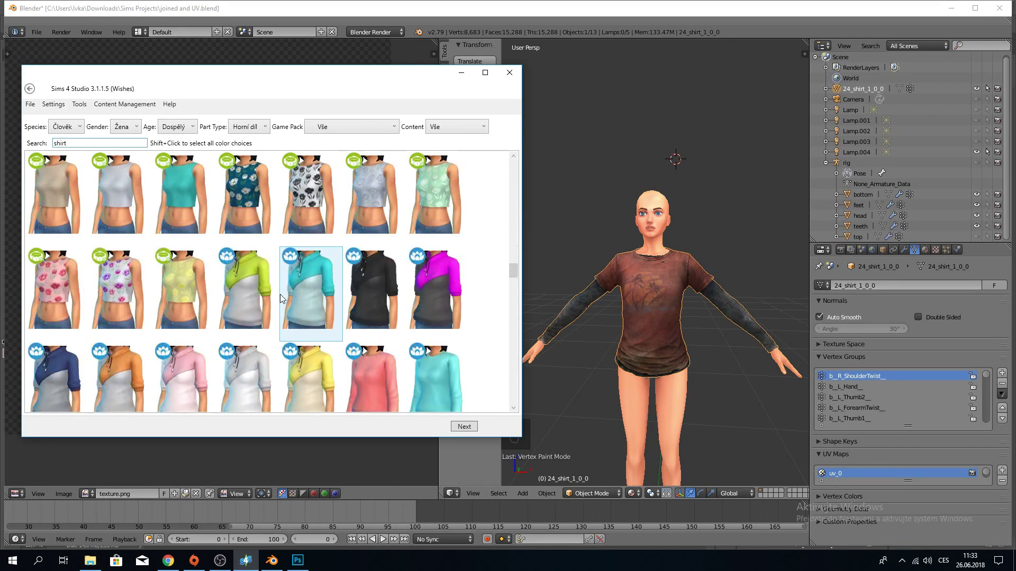
{"action": "scroll", "coordinate": [282, 299], "scroll_direction": "down", "scroll_amount": 3}
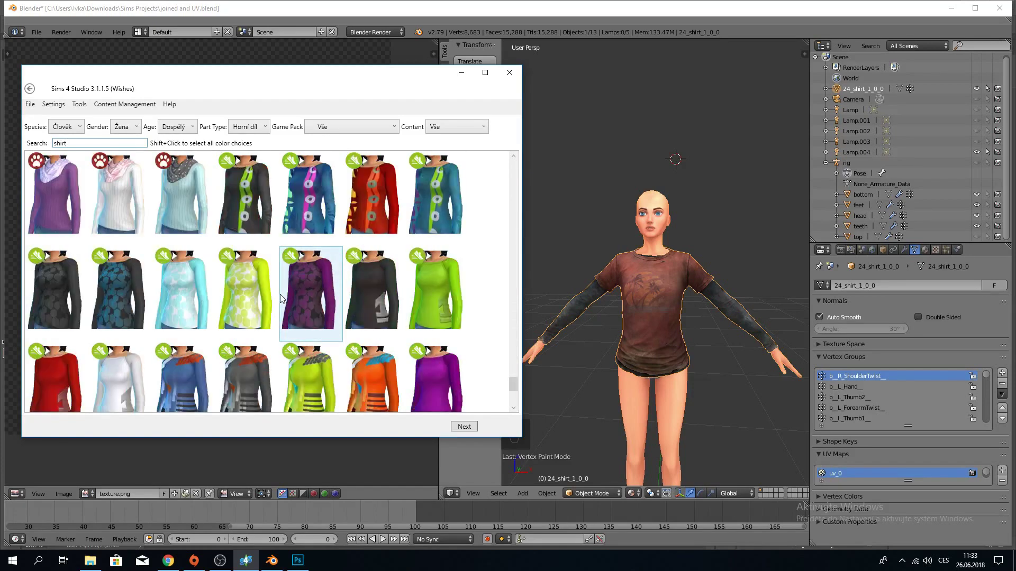
{"action": "scroll", "coordinate": [280, 299], "scroll_direction": "down", "scroll_amount": 3}
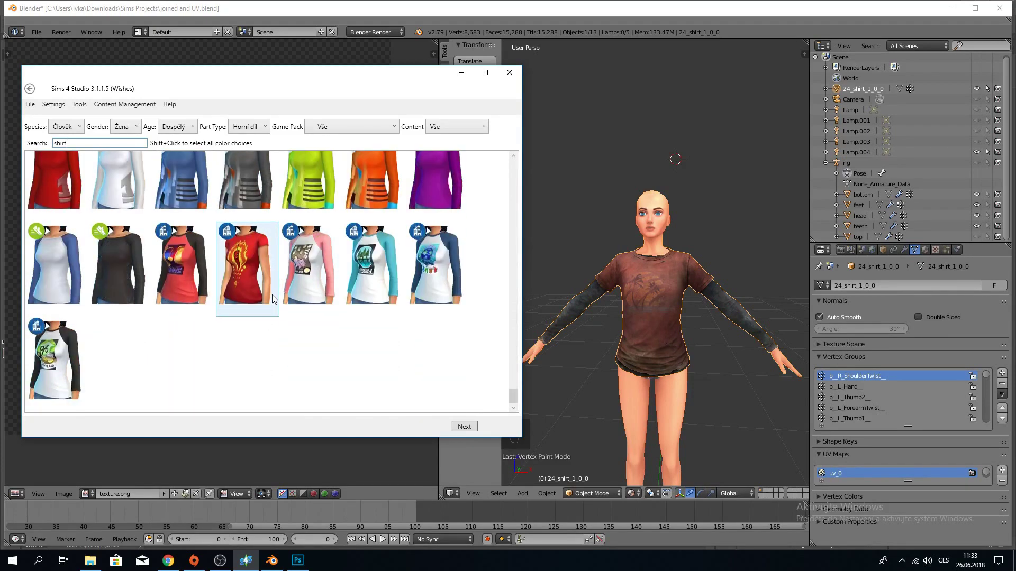
{"action": "scroll", "coordinate": [364, 327], "scroll_direction": "up", "scroll_amount": 3}
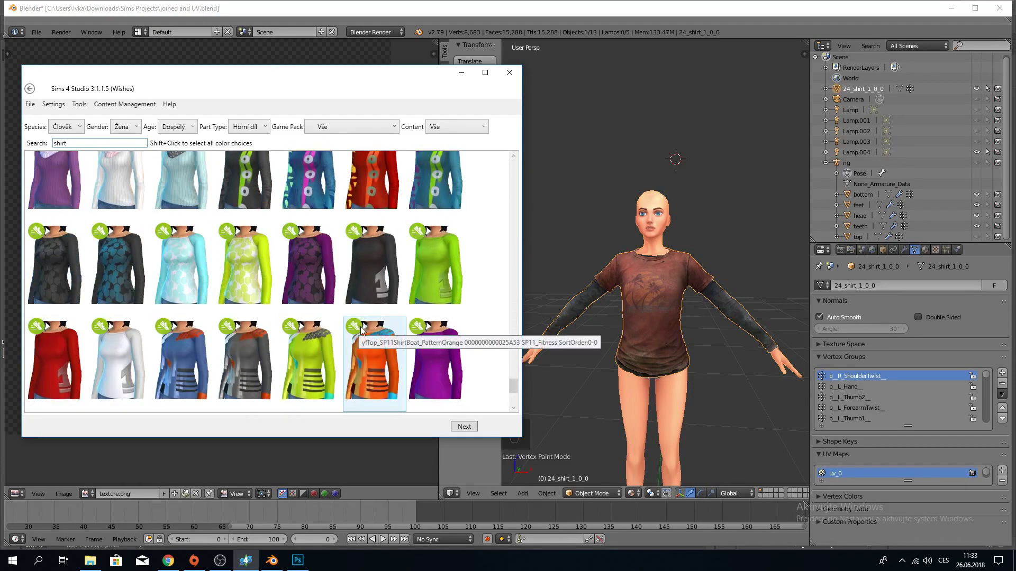
{"action": "left_click_drag", "start_coordinate": [514, 385], "coordinate": [512, 305]}
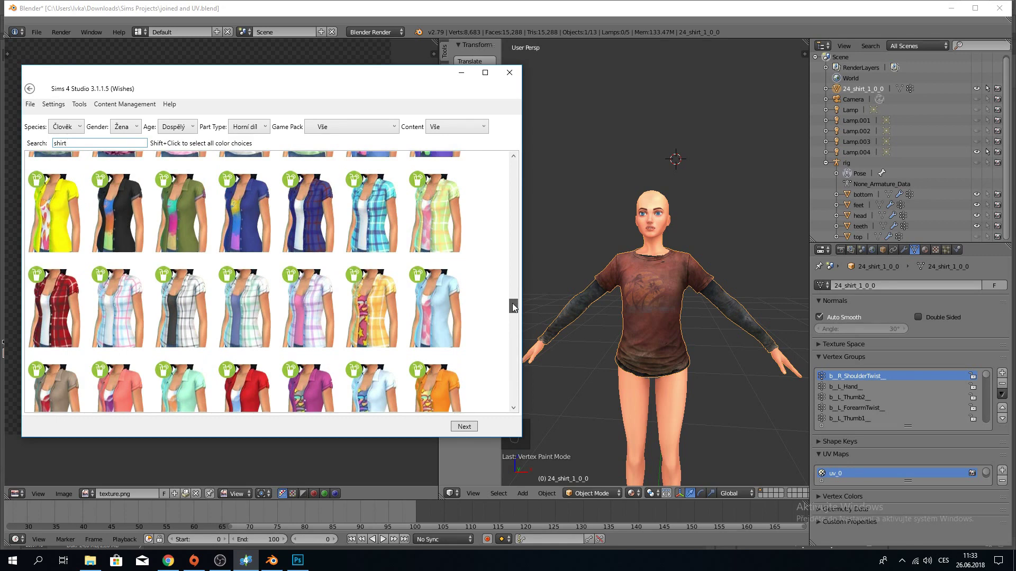
{"action": "left_click_drag", "start_coordinate": [512, 304], "coordinate": [516, 212]}
Switch to Blender to check the custom shirt's shape on the body, and return to Sims 4 Studio.
{"action": "left_click", "coordinate": [612, 293]}
{"action": "middle_click_drag", "start_coordinate": [613, 293], "coordinate": [573, 280]}
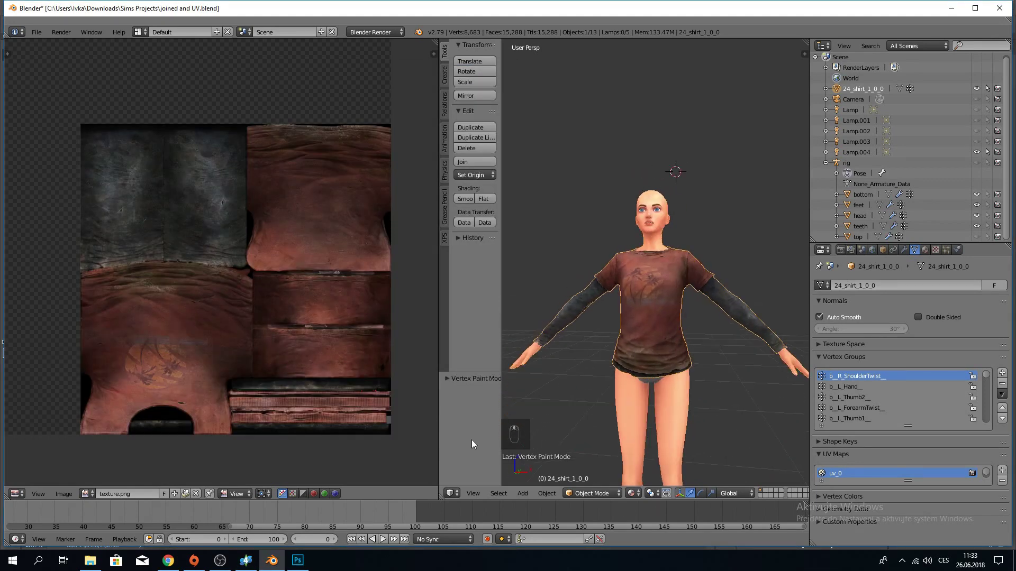
{"action": "left_click", "coordinate": [246, 560]}
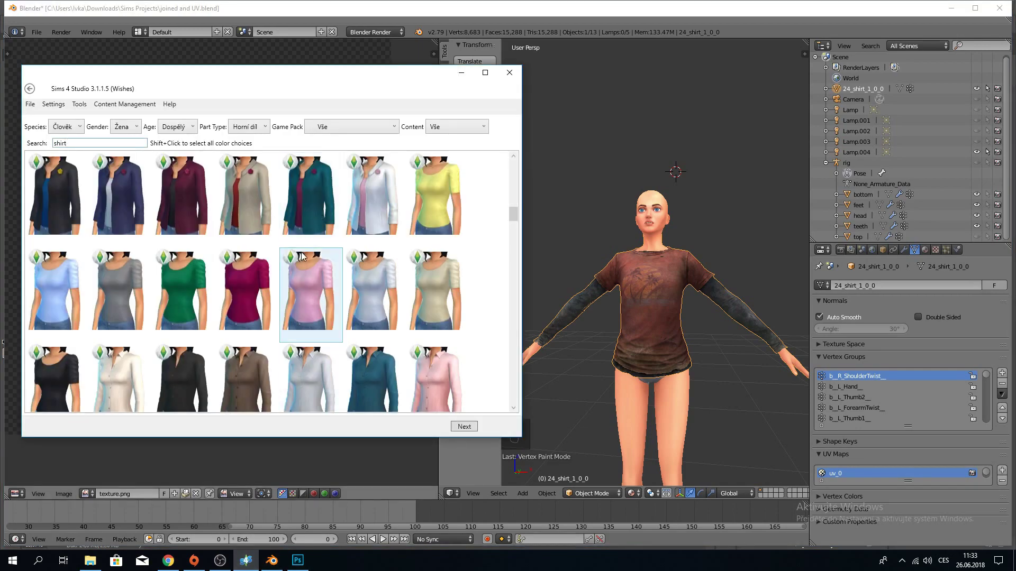
Choose the purple-striped long-sleeved shirt as the base top and save the new package as reference in the Sims Projects folder.
{"action": "scroll", "coordinate": [312, 243], "scroll_direction": "up", "scroll_amount": 5}
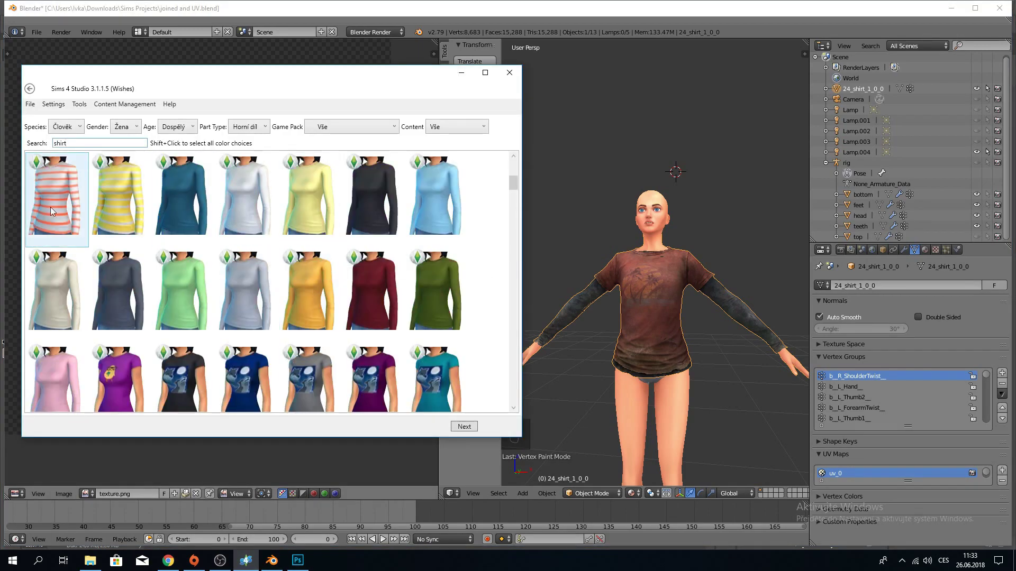
{"action": "scroll", "coordinate": [172, 239], "scroll_direction": "up", "scroll_amount": 3}
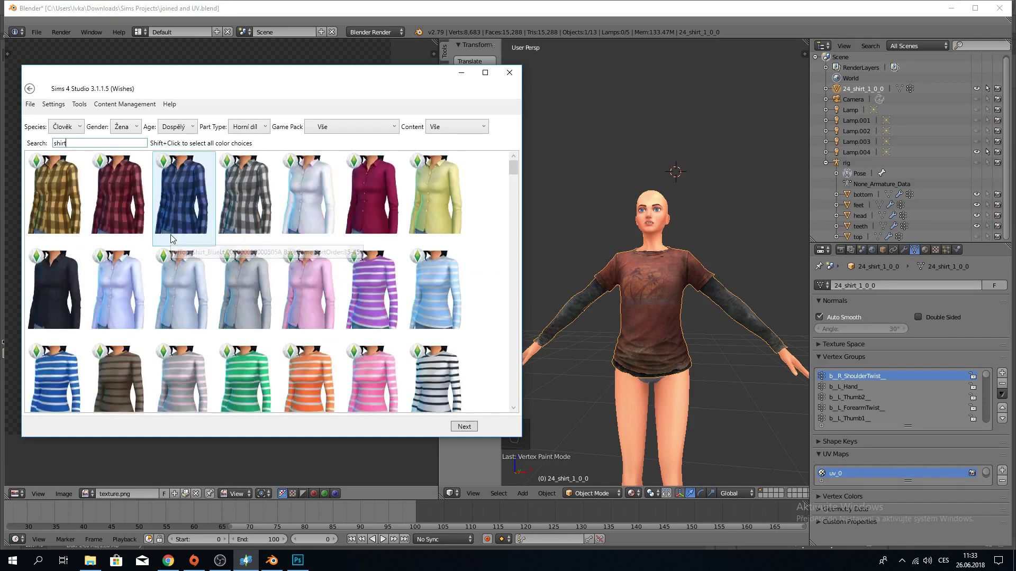
{"action": "left_click", "coordinate": [384, 278]}
{"action": "left_click", "coordinate": [464, 426]}
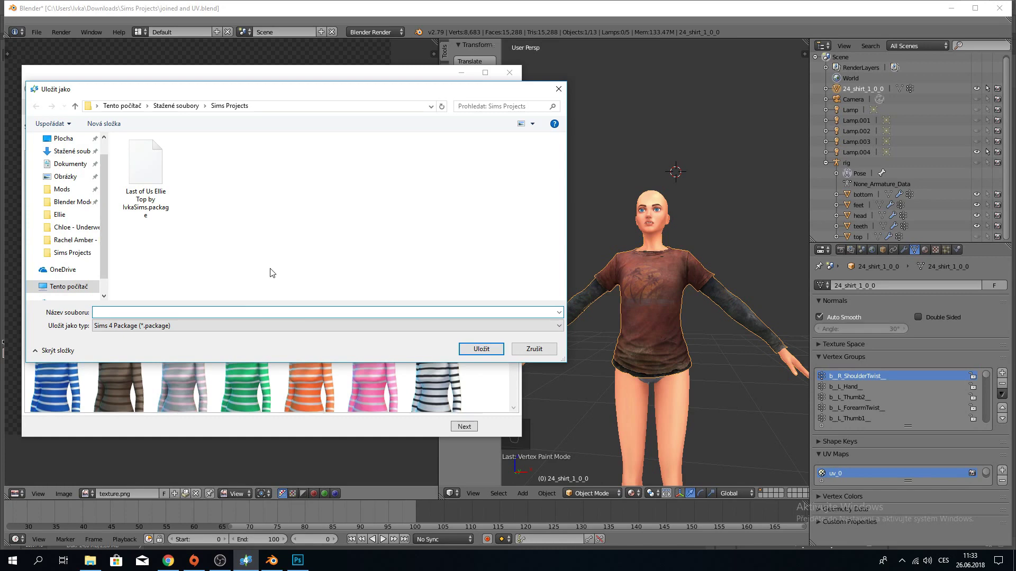
{"action": "type", "text": "reference"}
{"action": "key", "text": "Return"}
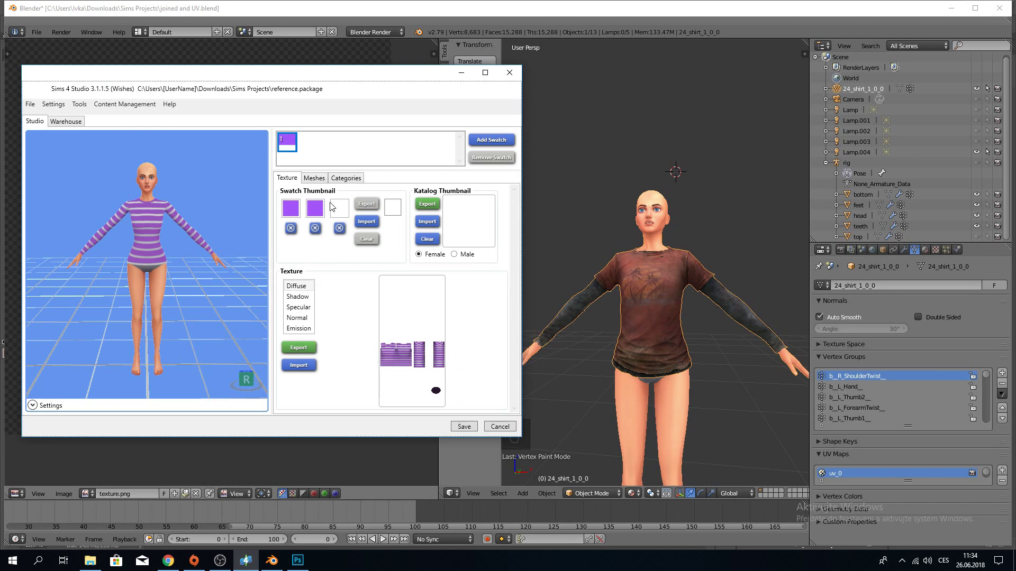
Export the LOD 0 mesh of the striped shirt as a Blender file named ref in the Sims Projects folder.
{"action": "left_click", "coordinate": [321, 178]}
{"action": "left_click", "coordinate": [381, 241]}
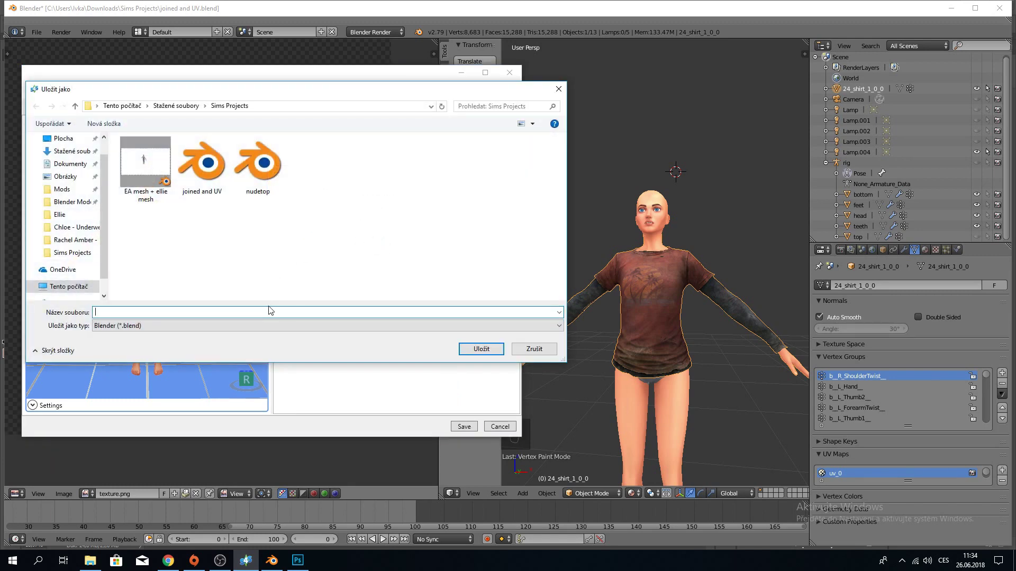
{"action": "type", "text": "ref"}
{"action": "key", "text": "Return"}
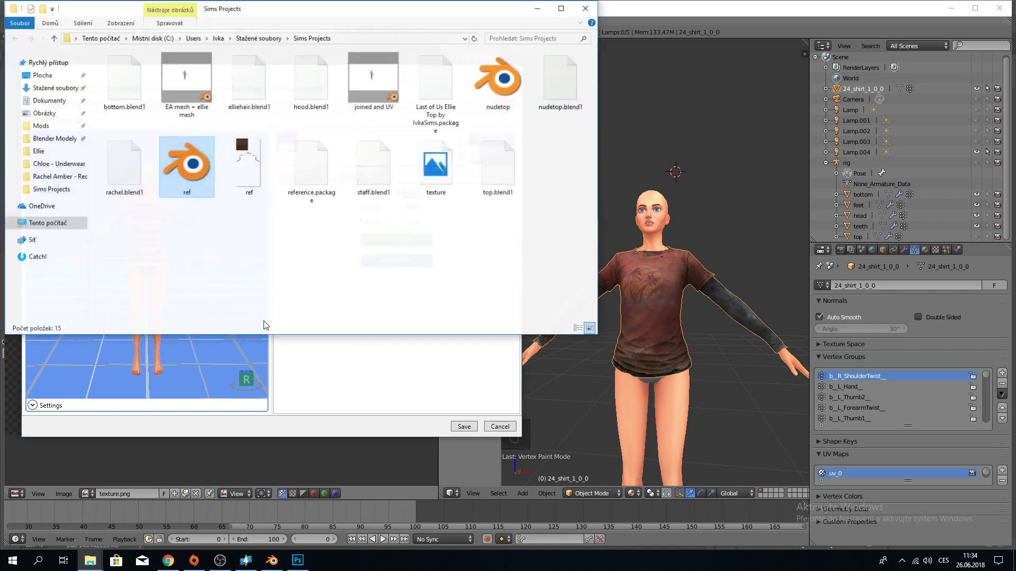
{"action": "left_click", "coordinate": [221, 560]}
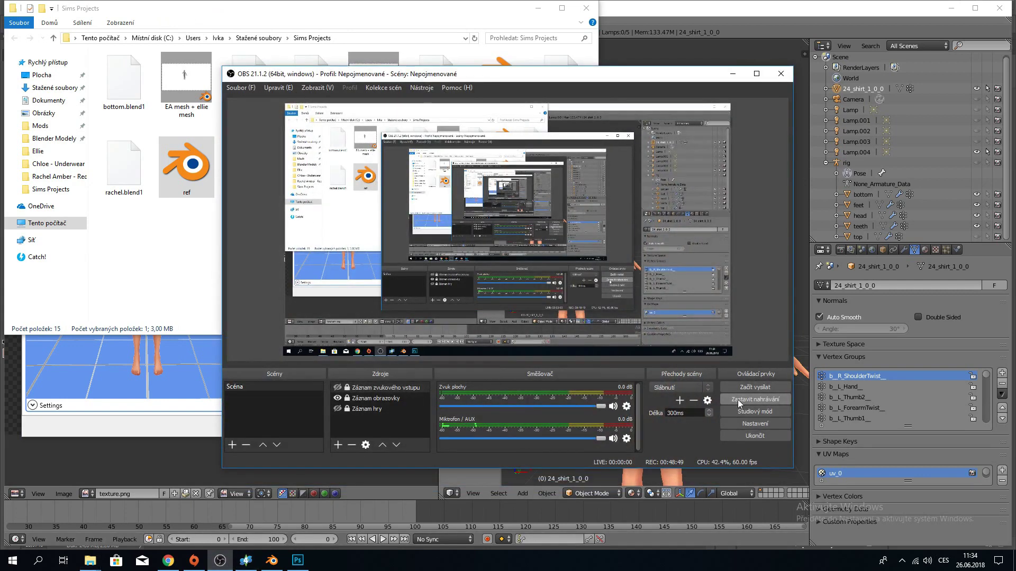
{"action": "left_click", "coordinate": [740, 403]}
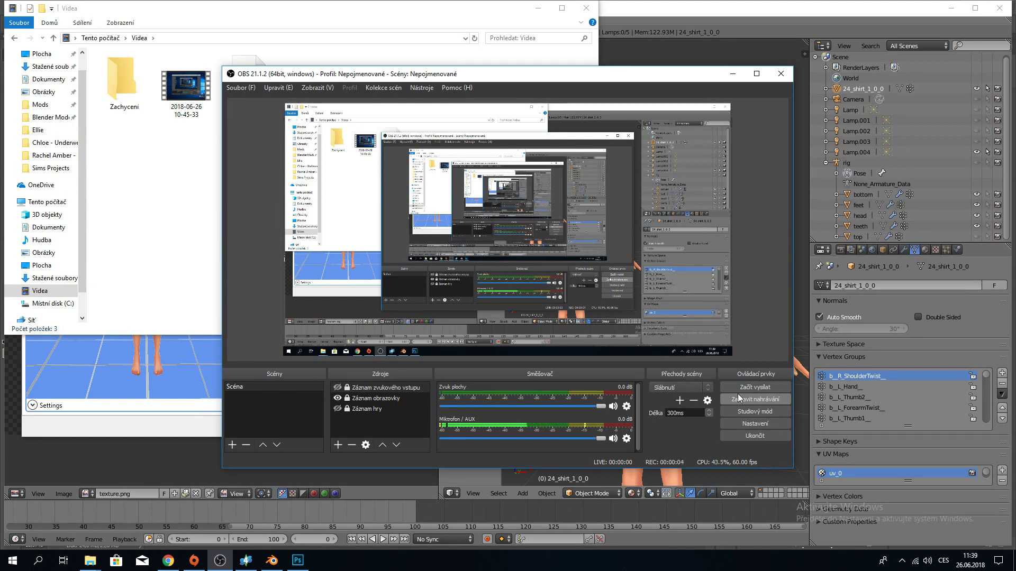
{"action": "left_click", "coordinate": [740, 53]}
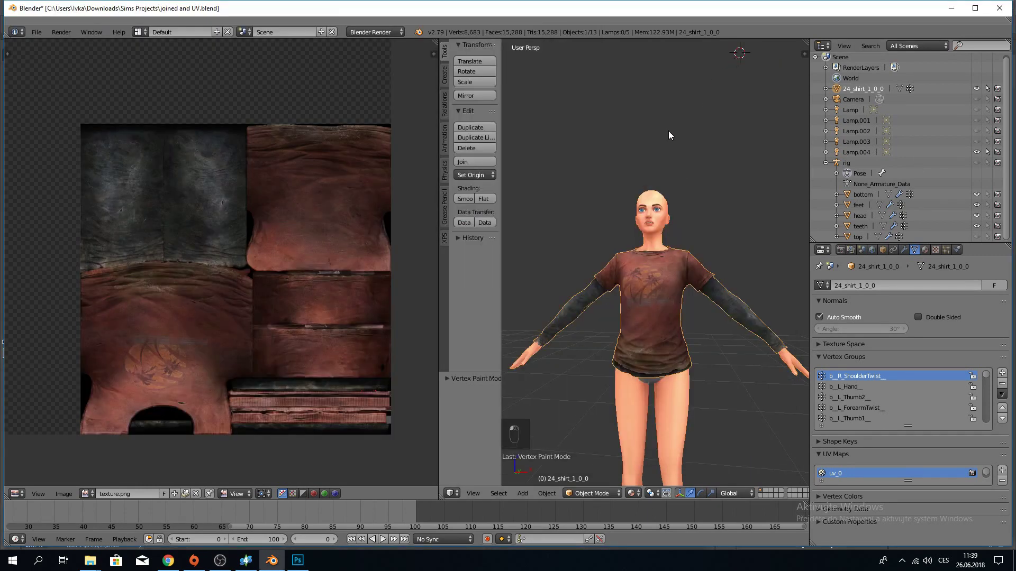
{"action": "left_click", "coordinate": [254, 565]}
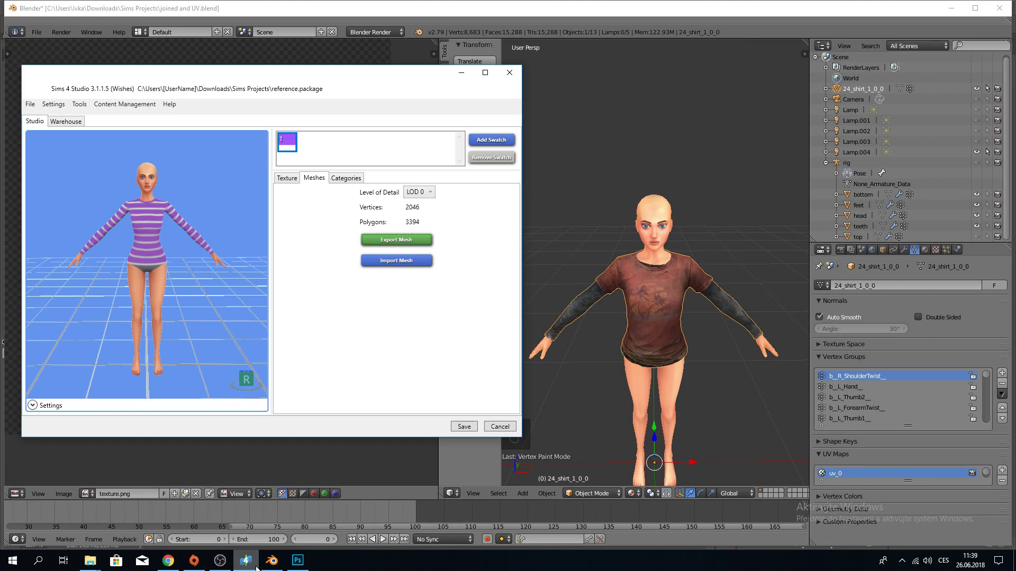
Switch to Blender and join the image editor area into the 3D View so that it fills both areas.
{"action": "left_click", "coordinate": [566, 203]}
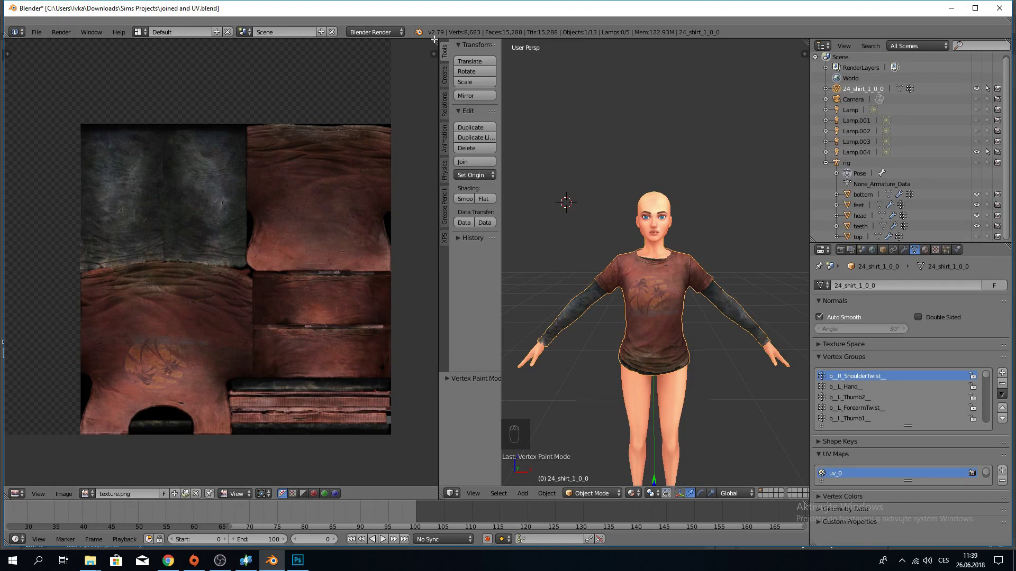
{"action": "left_click_drag", "start_coordinate": [433, 40], "coordinate": [575, 68]}
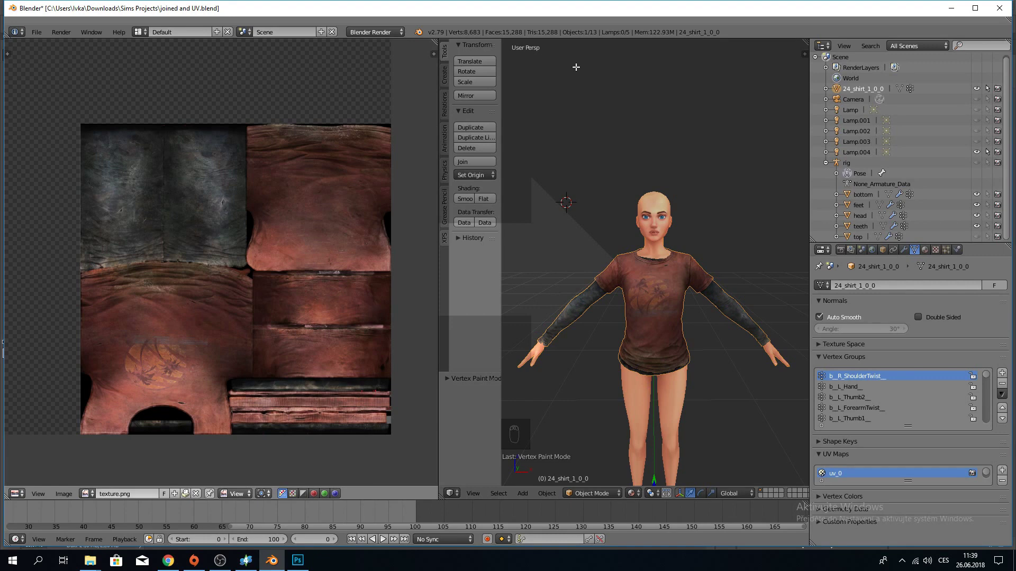
{"action": "left_click_drag", "start_coordinate": [576, 67], "coordinate": [383, 56]}
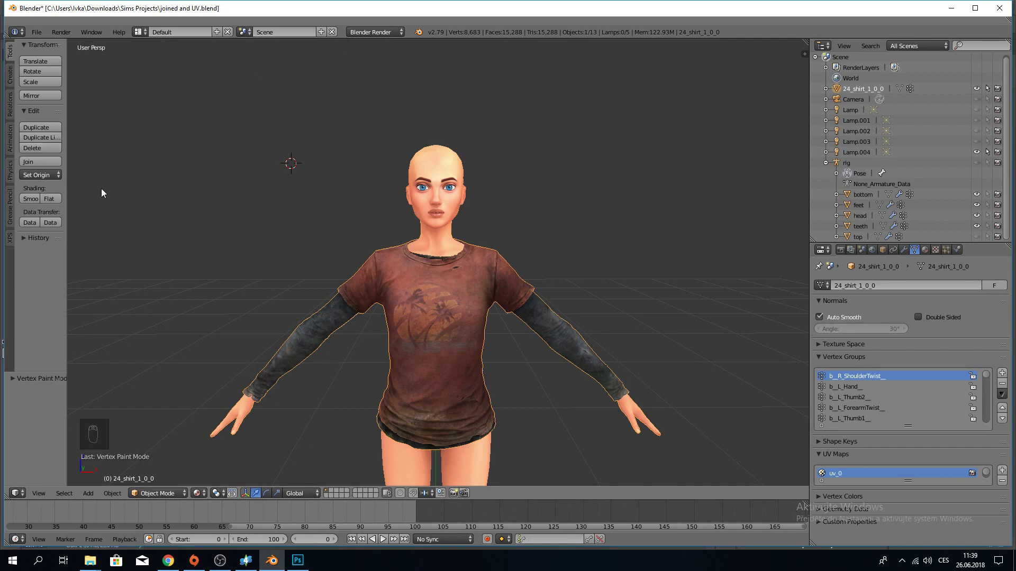
{"action": "scroll", "coordinate": [235, 204], "scroll_direction": "down", "scroll_amount": 5}
{"action": "middle_click_drag", "start_coordinate": [249, 216], "coordinate": [207, 209]}
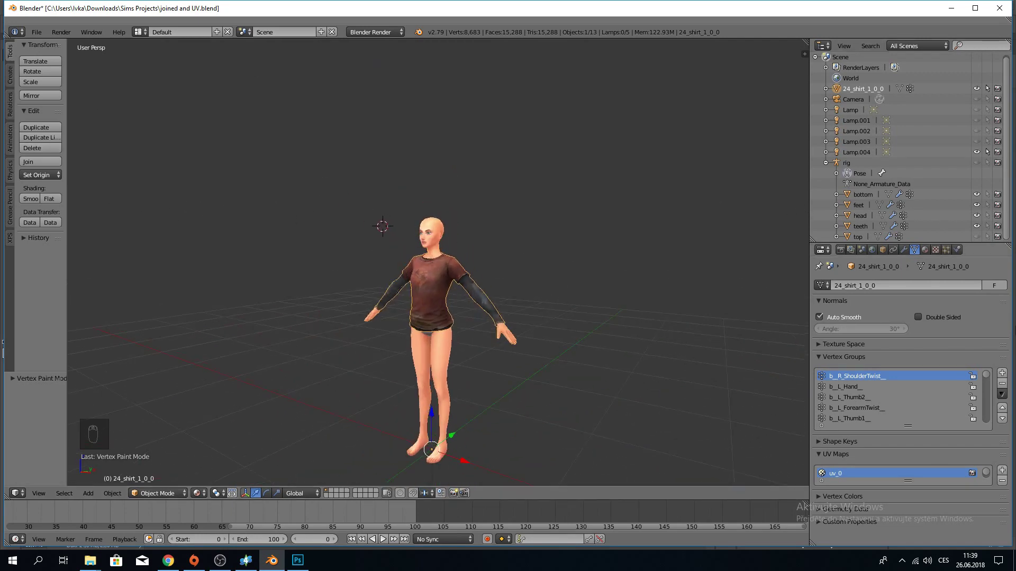
Collapse the timeline area and append the s4studio_mesh_1 object from ref.blend in the Sims Projects folder.
{"action": "mouse_move", "coordinate": [804, 506]}
{"action": "left_mouse_down"}
{"action": "mouse_move", "coordinate": [803, 447]}
{"action": "mouse_move", "coordinate": [792, 512]}
{"action": "left_mouse_up"}
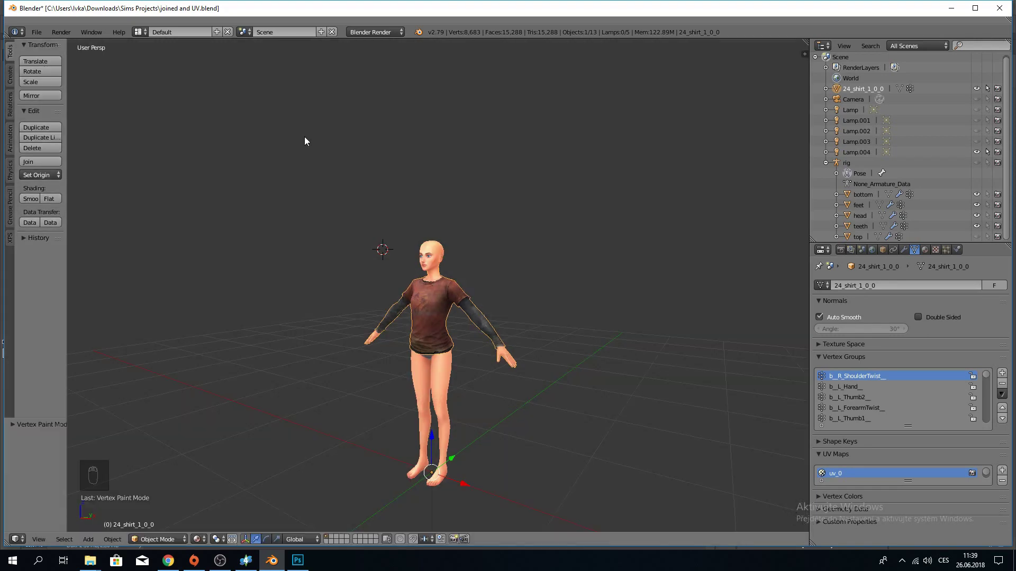
{"action": "left_click", "coordinate": [34, 33]}
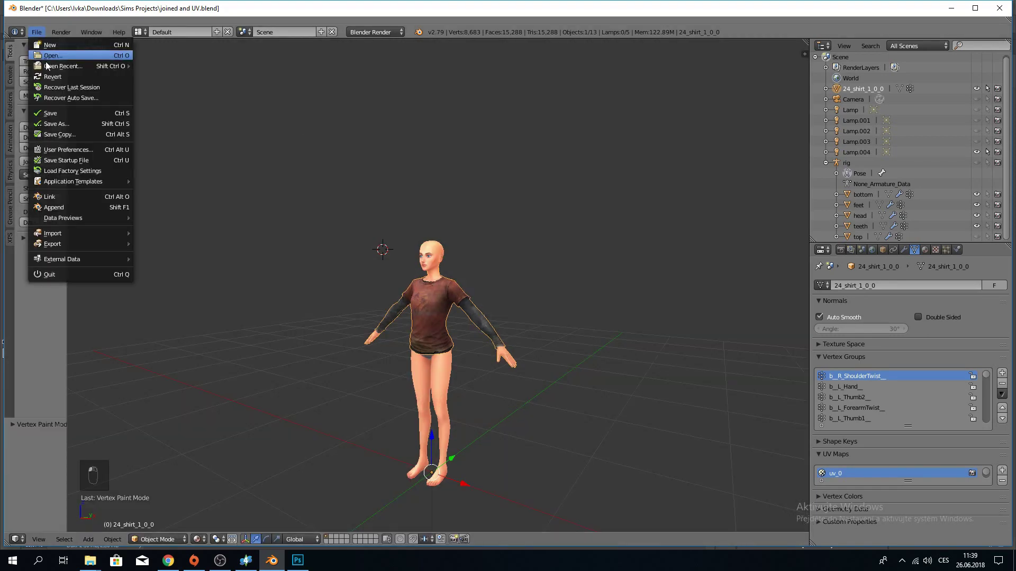
{"action": "left_click", "coordinate": [65, 210]}
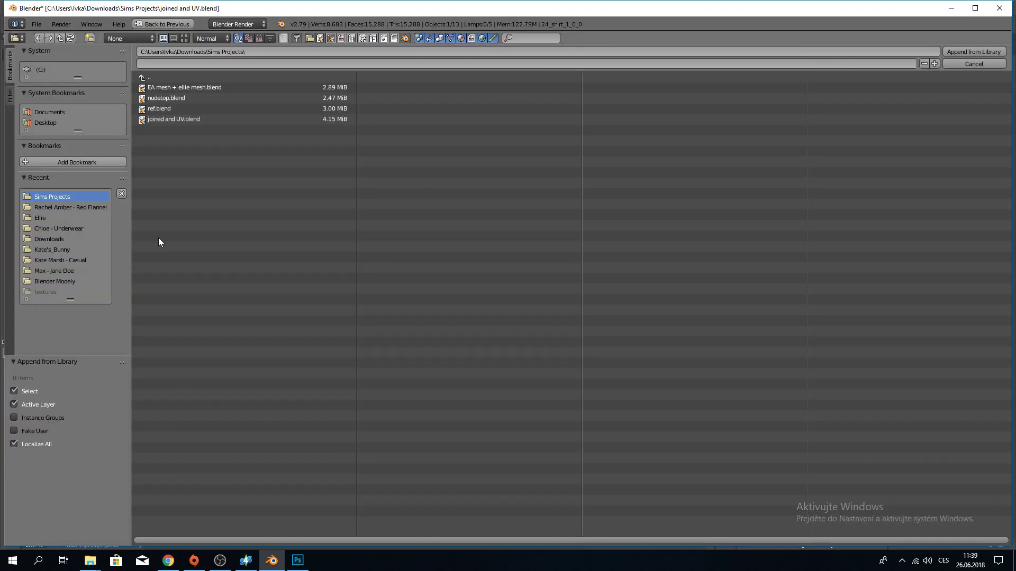
{"action": "double_click", "coordinate": [177, 110]}
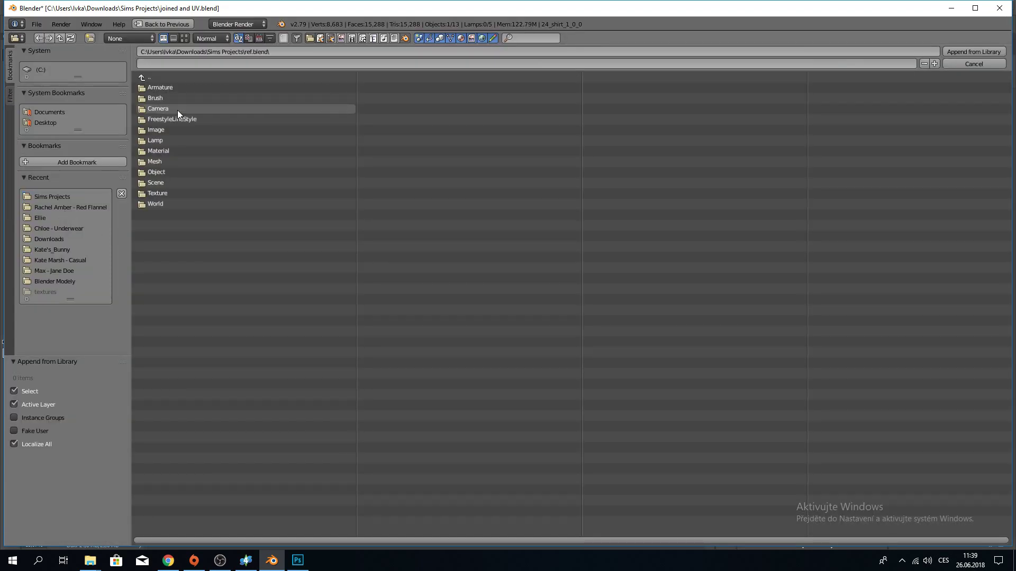
{"action": "left_click", "coordinate": [159, 171]}
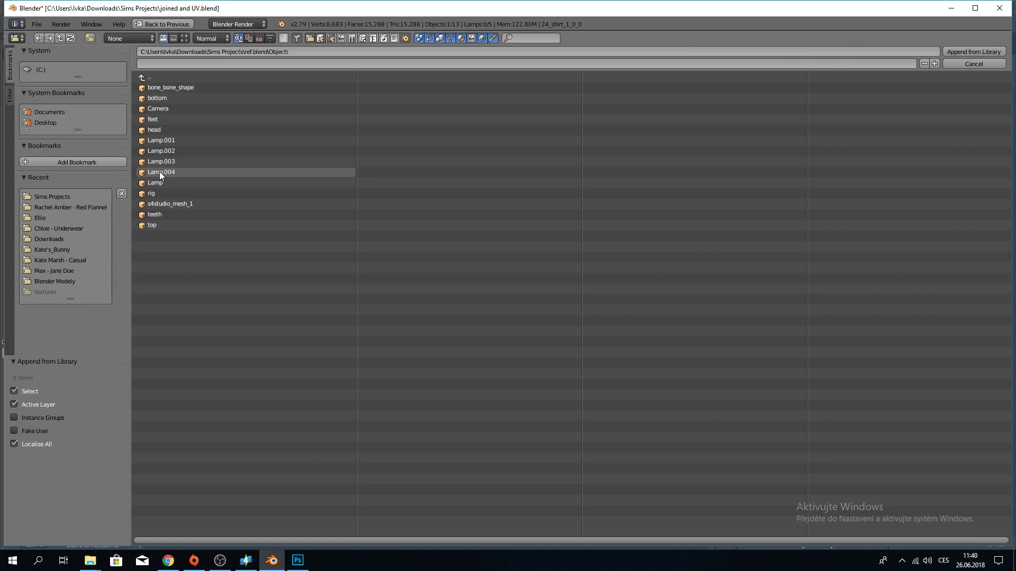
{"action": "double_click", "coordinate": [204, 204]}
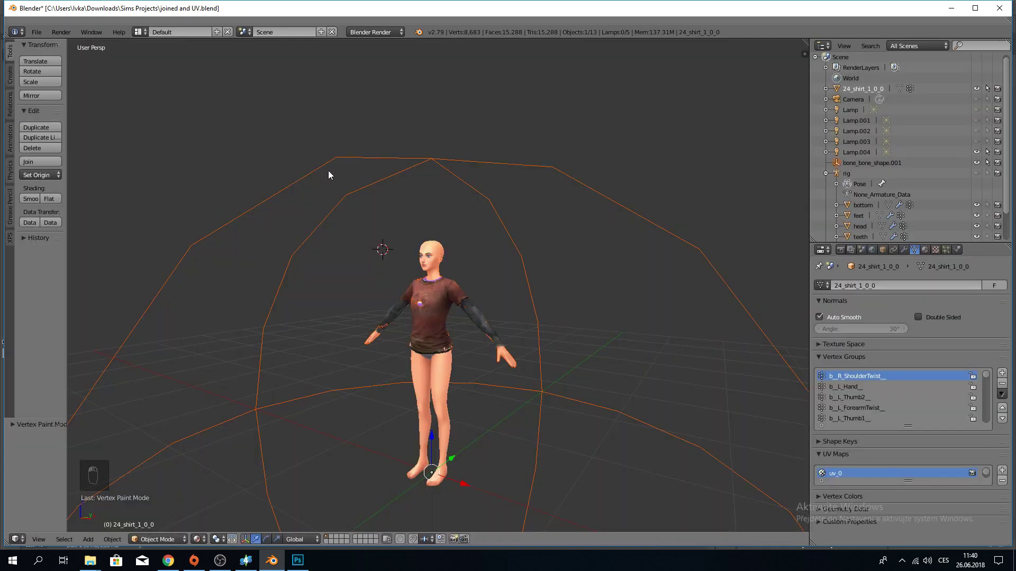
Delete the extra bone_bone_shape.001 and rig.001 objects brought in with the appended mesh.
{"action": "right_click", "coordinate": [335, 163]}
{"action": "key", "text": "Delete"}
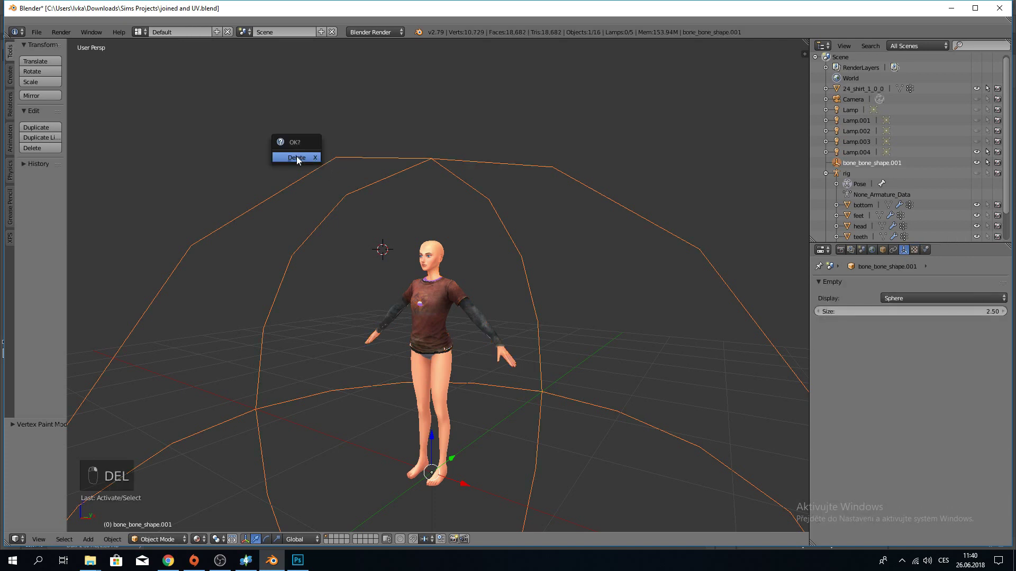
{"action": "left_click", "coordinate": [296, 158]}
{"action": "left_click", "coordinate": [828, 163]}
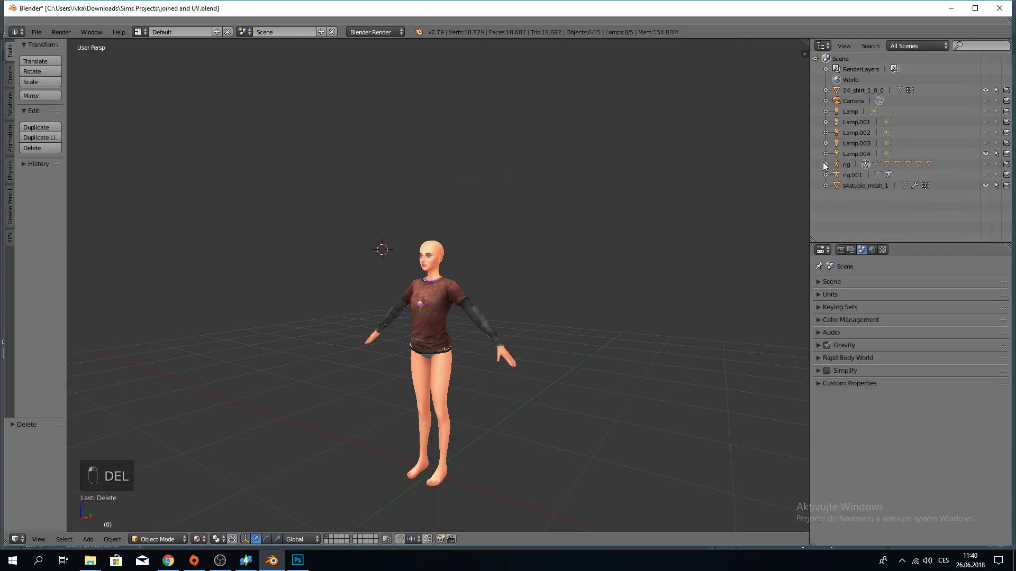
{"action": "right_click", "coordinate": [852, 175]}
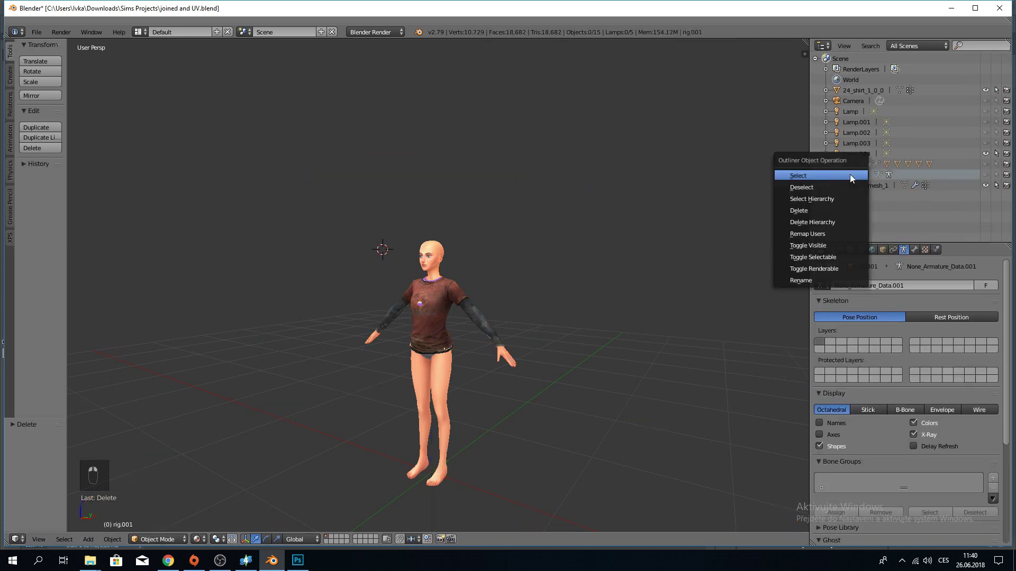
{"action": "left_click", "coordinate": [802, 209]}
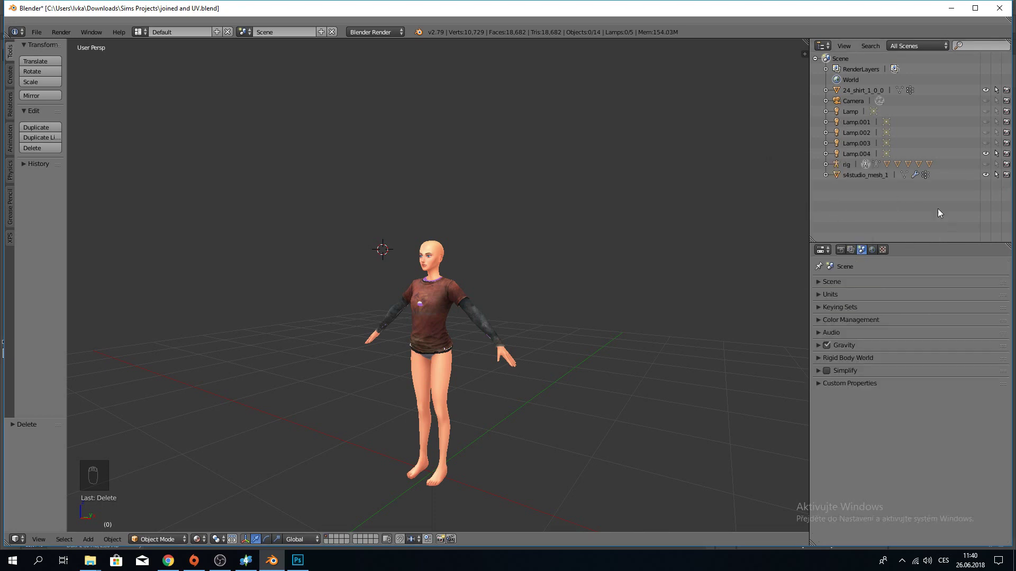
Make uv_1 the active UV map of 24_shirt_1_0_0 and hide the s4studio_mesh_1 object.
{"action": "left_click", "coordinate": [851, 175]}
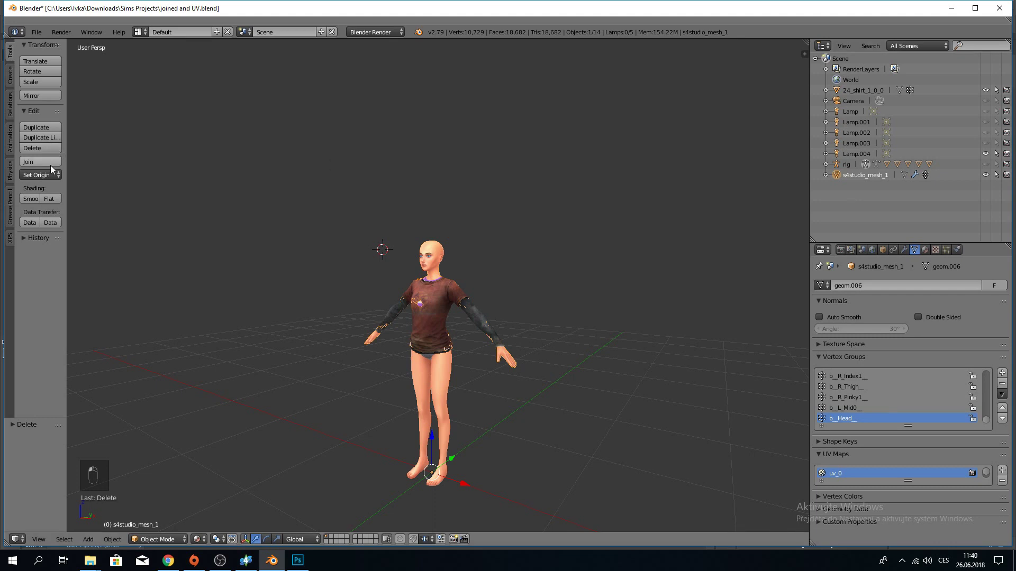
{"action": "key", "text": "a"}
{"action": "scroll", "coordinate": [395, 239], "scroll_direction": "up", "scroll_amount": 4}
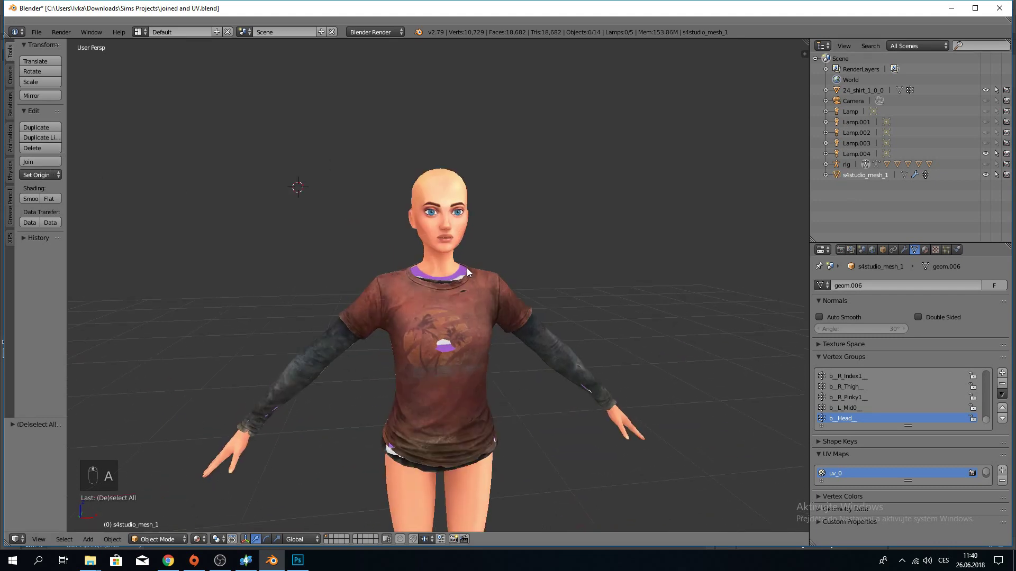
{"action": "scroll", "coordinate": [466, 268], "scroll_direction": "down", "scroll_amount": 3}
{"action": "scroll", "coordinate": [458, 266], "scroll_direction": "up", "scroll_amount": 1}
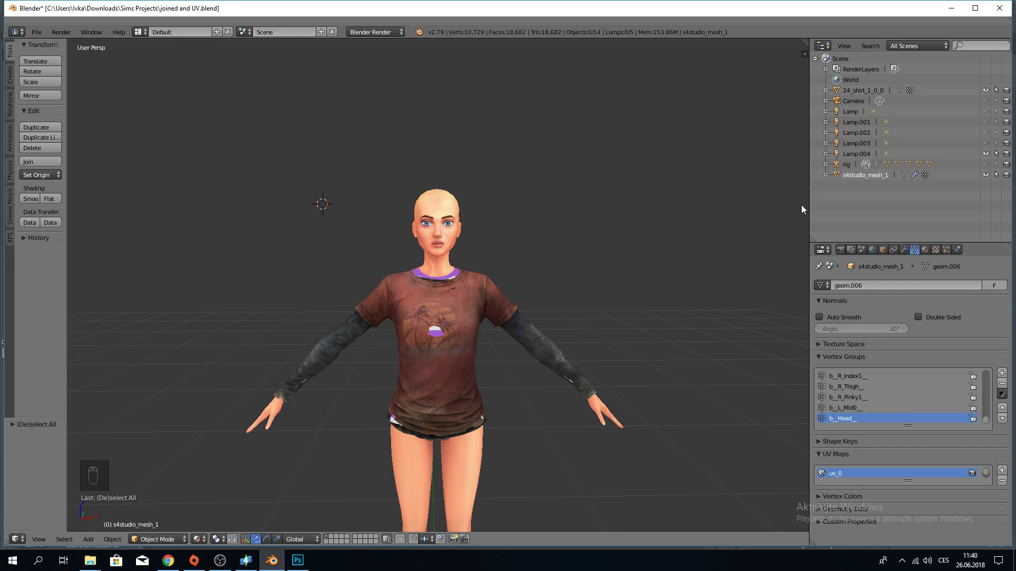
{"action": "left_click", "coordinate": [866, 89]}
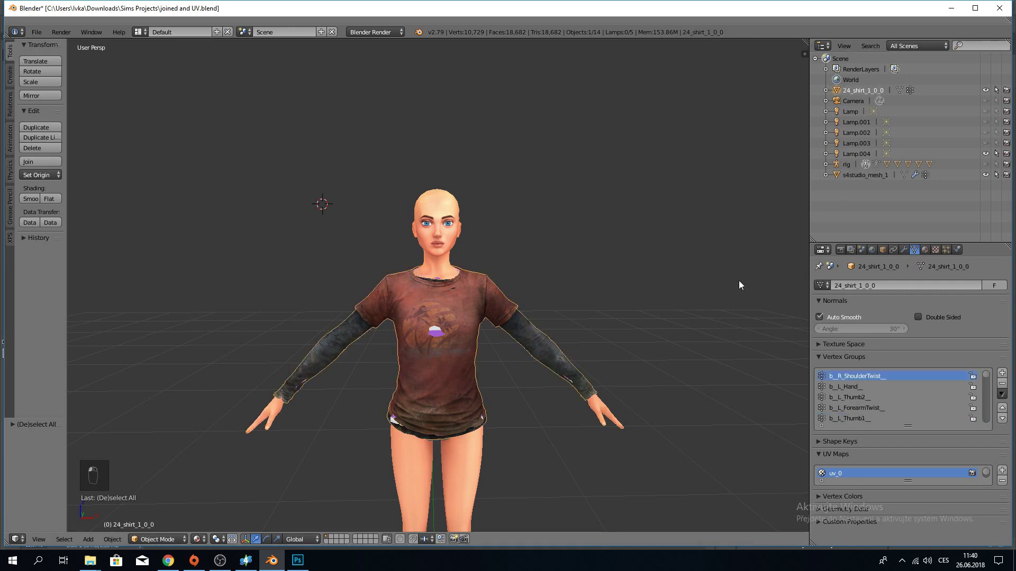
{"action": "scroll", "coordinate": [862, 470], "scroll_direction": "down", "scroll_amount": 1}
{"action": "left_click", "coordinate": [861, 474]}
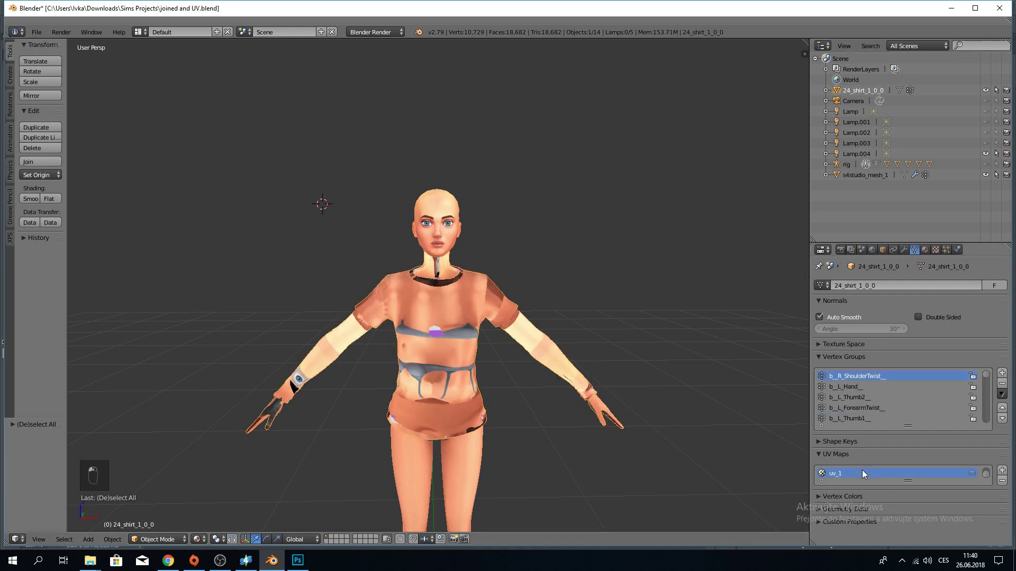
{"action": "left_click", "coordinate": [882, 176]}
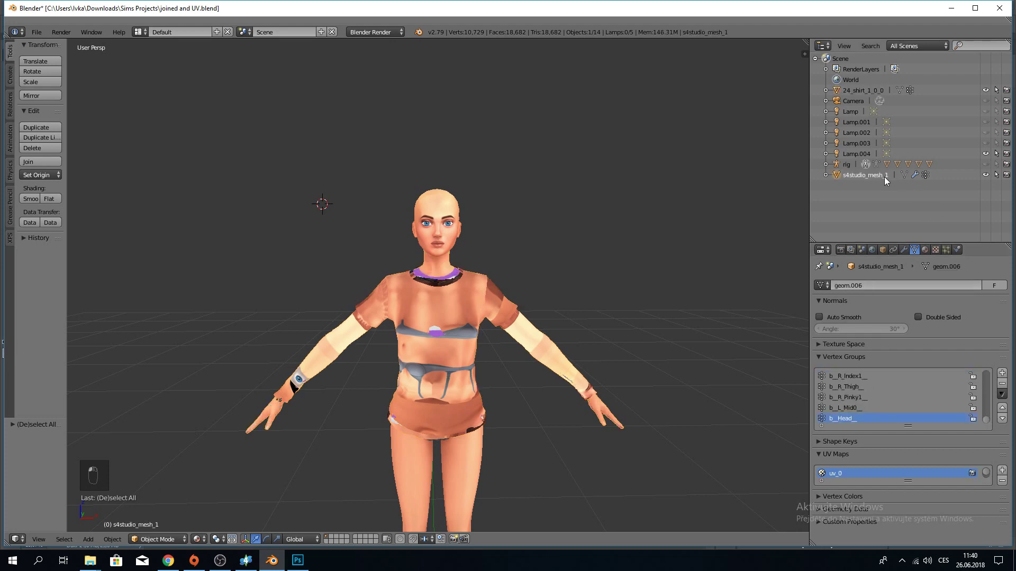
{"action": "left_click", "coordinate": [985, 175]}
Add a Data Transfer modifier to 24_shirt_1_0_0 with s4studio_mesh_1 as its source object.
{"action": "left_click", "coordinate": [856, 90]}
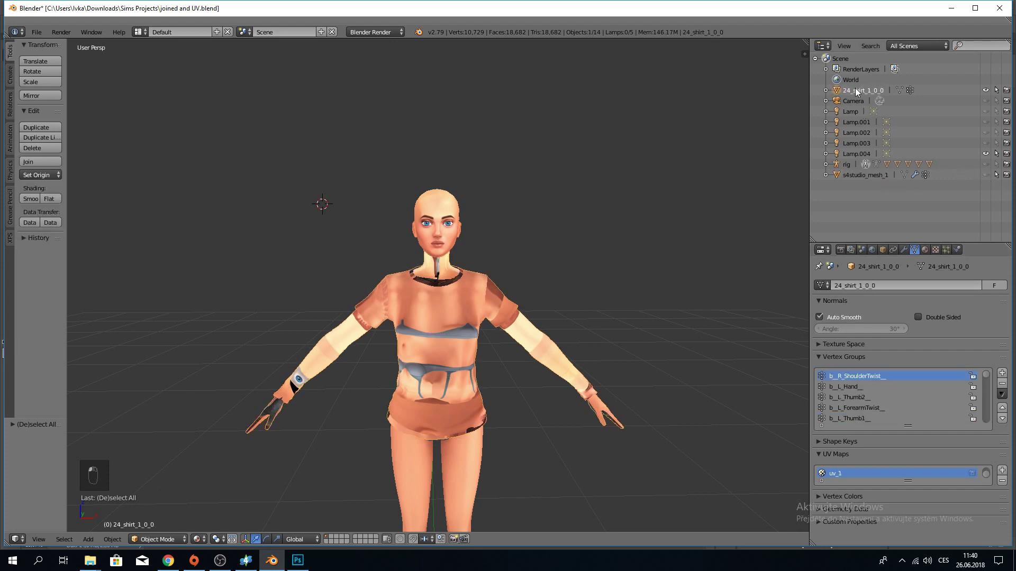
{"action": "left_click", "coordinate": [905, 250]}
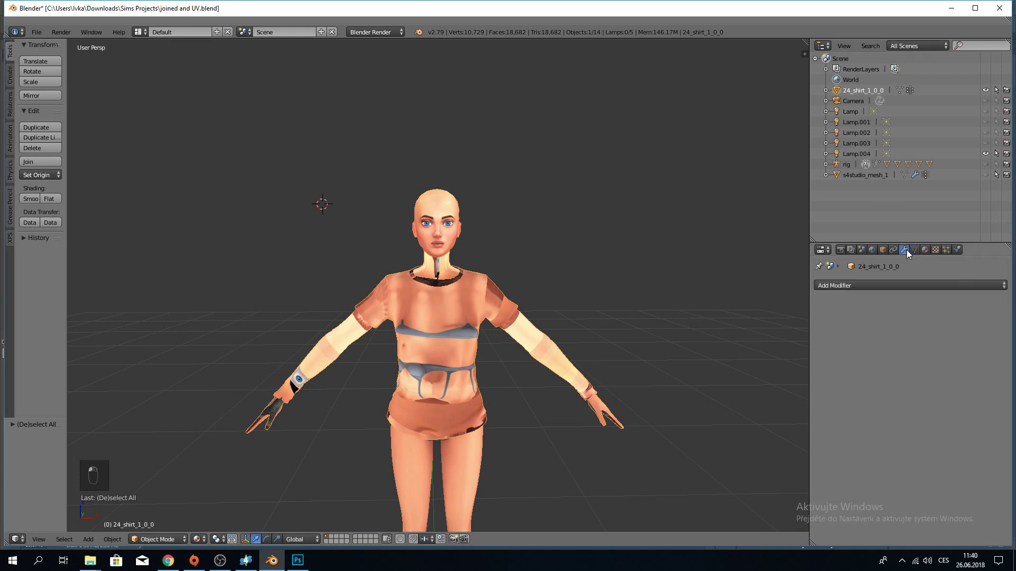
{"action": "left_click", "coordinate": [866, 286]}
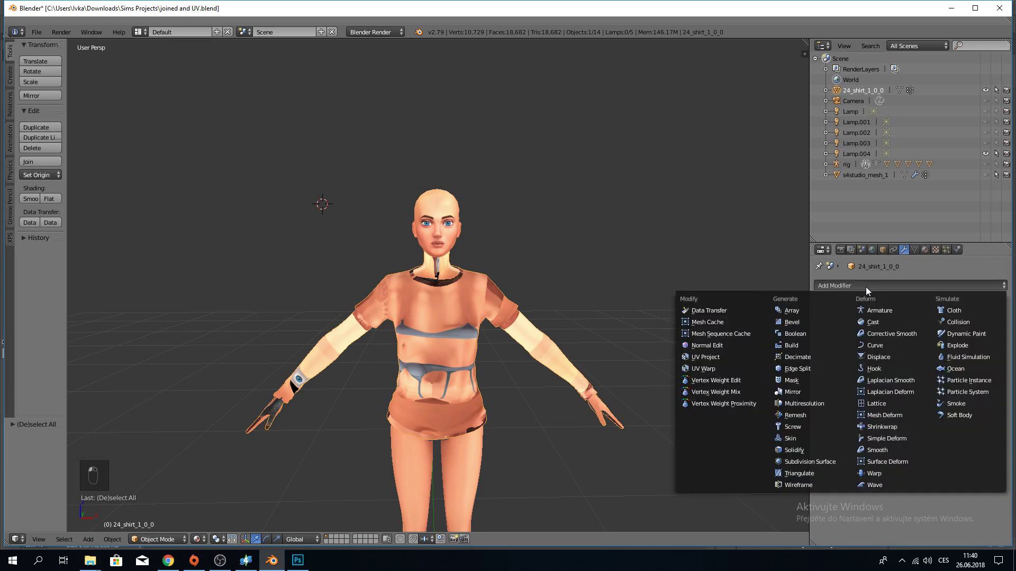
{"action": "left_click", "coordinate": [714, 310]}
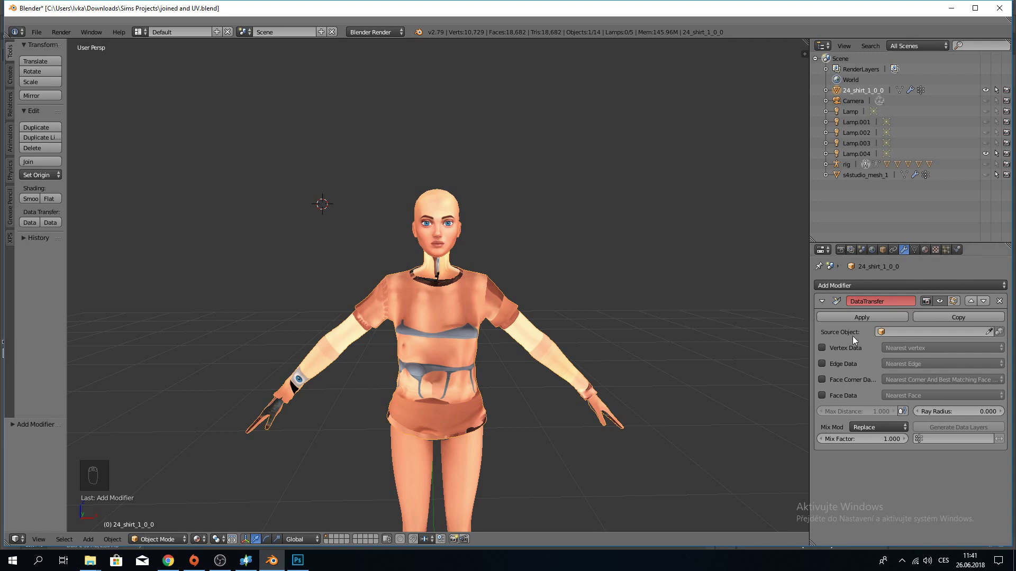
{"action": "left_click", "coordinate": [922, 333]}
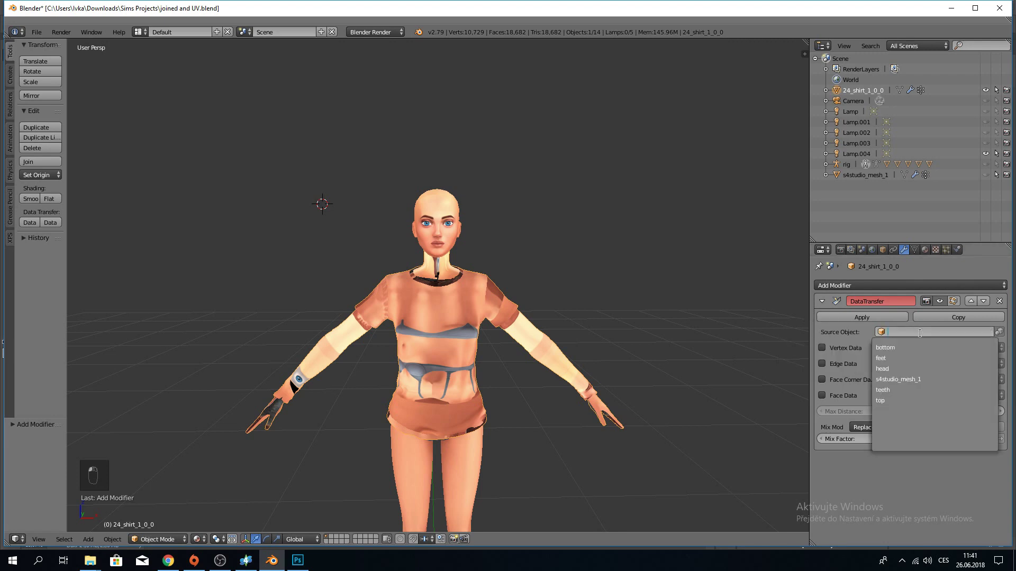
{"action": "left_click", "coordinate": [913, 380]}
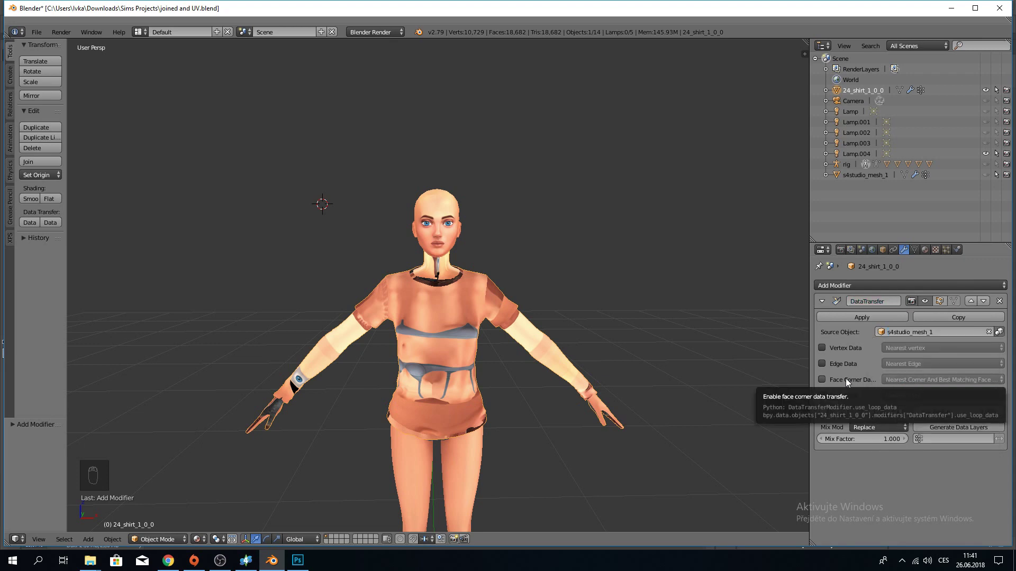
Enable face corner data and face data in the modifier, transferring UVs from source layer uv_1 to destination layer uv_1.
{"action": "left_click", "coordinate": [822, 379]}
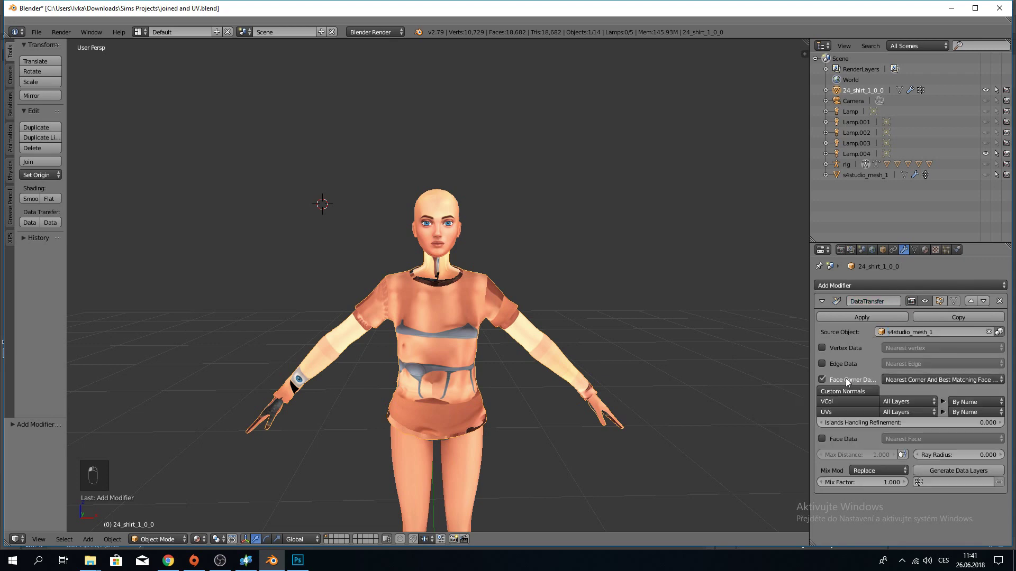
{"action": "left_click", "coordinate": [849, 412]}
{"action": "left_click", "coordinate": [893, 411]}
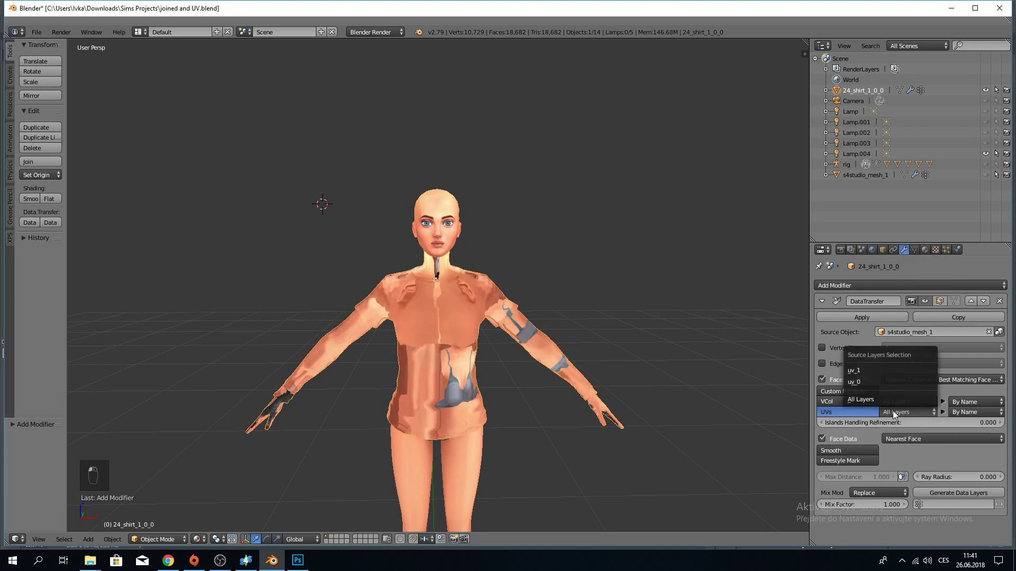
{"action": "left_click", "coordinate": [877, 370]}
{"action": "left_click", "coordinate": [969, 413]}
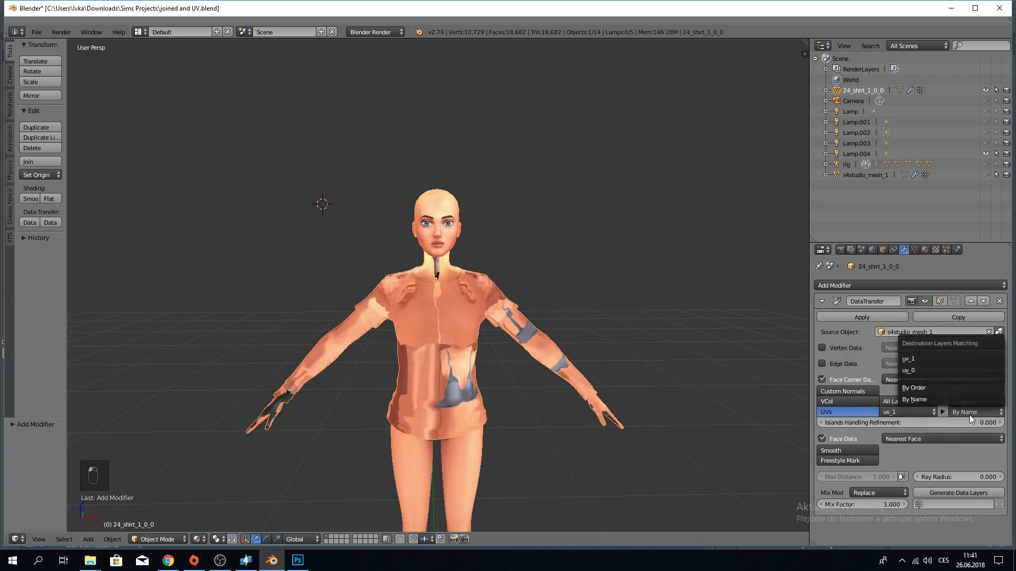
{"action": "left_click", "coordinate": [919, 357]}
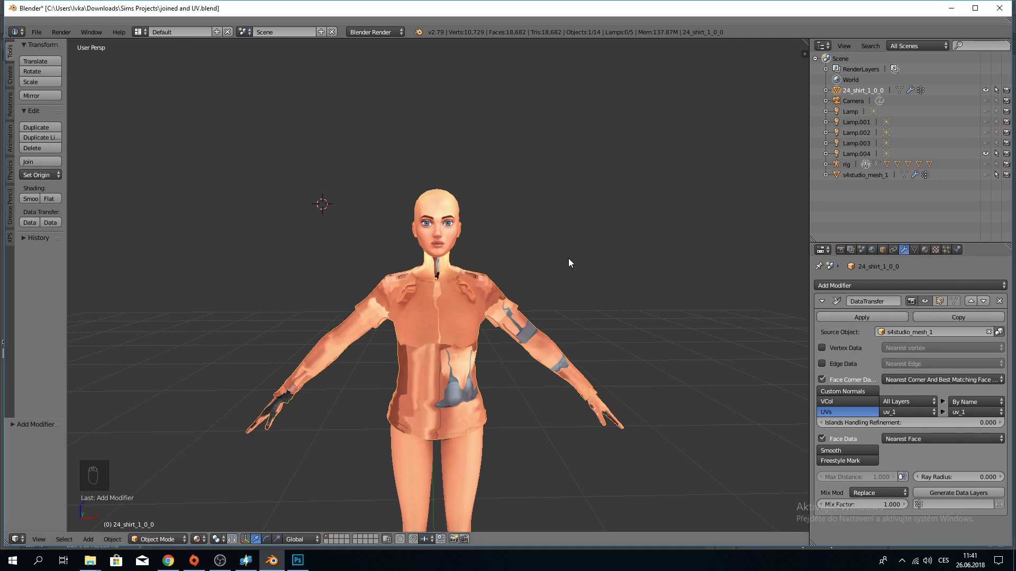
Inspect the transferred UVs on the shirt's chest and arms and apply the Data Transfer modifier.
{"action": "mouse_move", "coordinate": [288, 222]}
{"action": "middle_mouse_down"}
{"action": "mouse_move", "coordinate": [415, 224]}
{"action": "mouse_move", "coordinate": [370, 243]}
{"action": "mouse_move", "coordinate": [292, 236]}
{"action": "middle_mouse_up"}
{"action": "scroll", "coordinate": [370, 251], "scroll_direction": "up", "scroll_amount": 4}
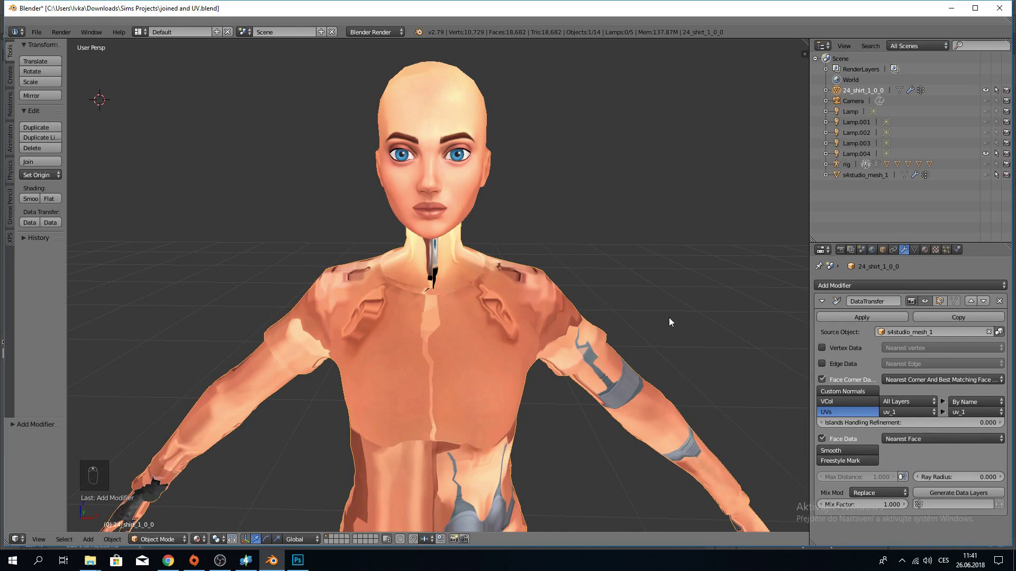
{"action": "mouse_move", "coordinate": [670, 321]}
{"action": "middle_mouse_down"}
{"action": "mouse_move", "coordinate": [528, 304]}
{"action": "mouse_move", "coordinate": [664, 316]}
{"action": "middle_mouse_up"}
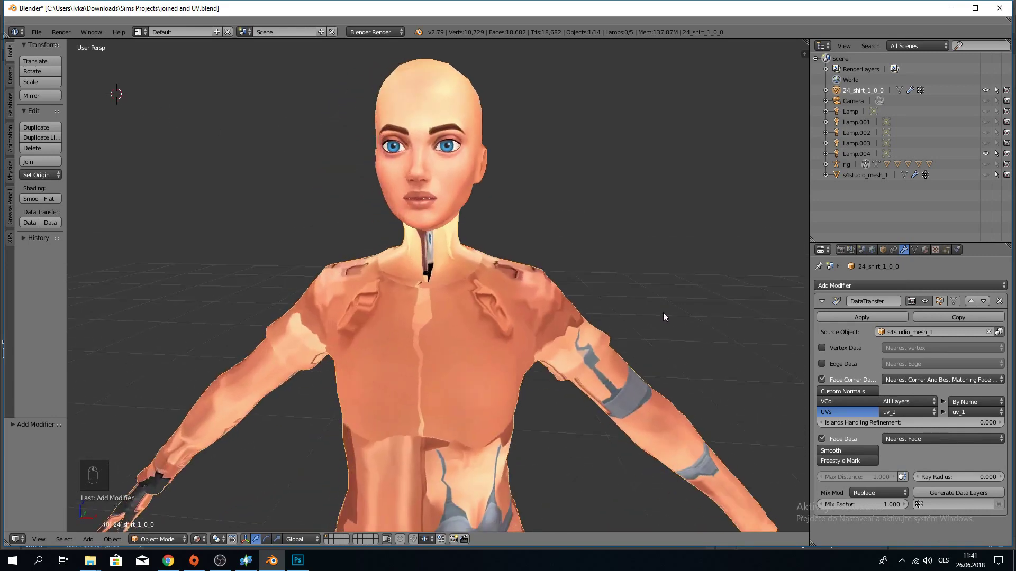
{"action": "scroll", "coordinate": [662, 312], "scroll_direction": "down", "scroll_amount": 4}
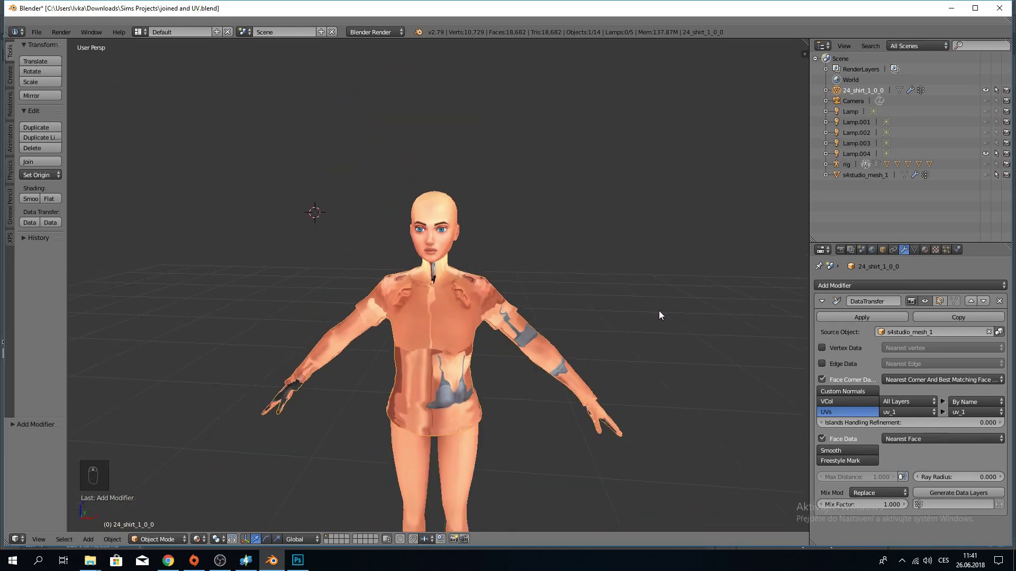
{"action": "left_click", "coordinate": [828, 314]}
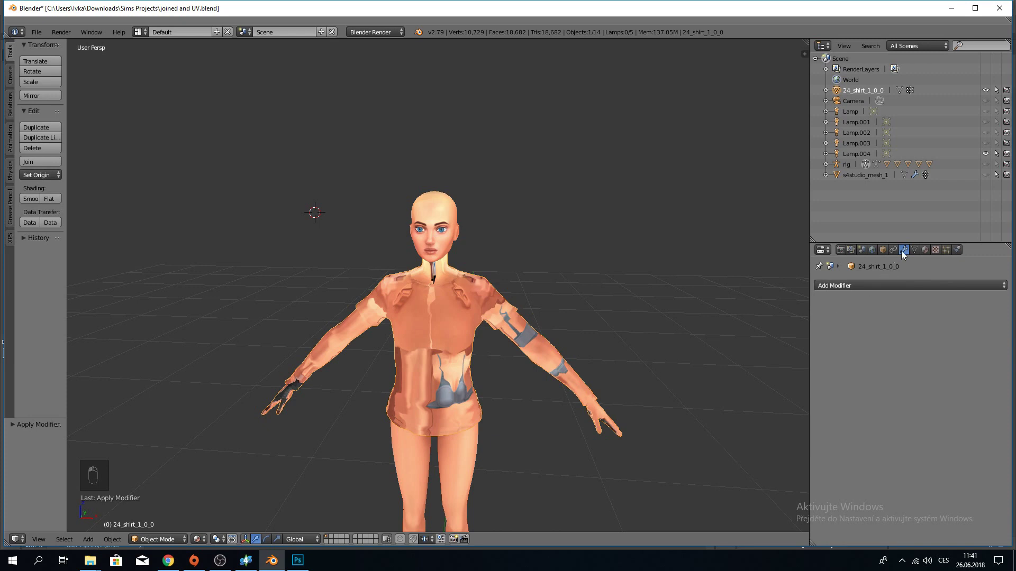
Switch the shirt's active UV map back to uv_0 and check its texture on the body.
{"action": "left_click", "coordinate": [914, 251]}
{"action": "scroll", "coordinate": [869, 472], "scroll_direction": "up", "scroll_amount": 1}
{"action": "left_click", "coordinate": [868, 472]}
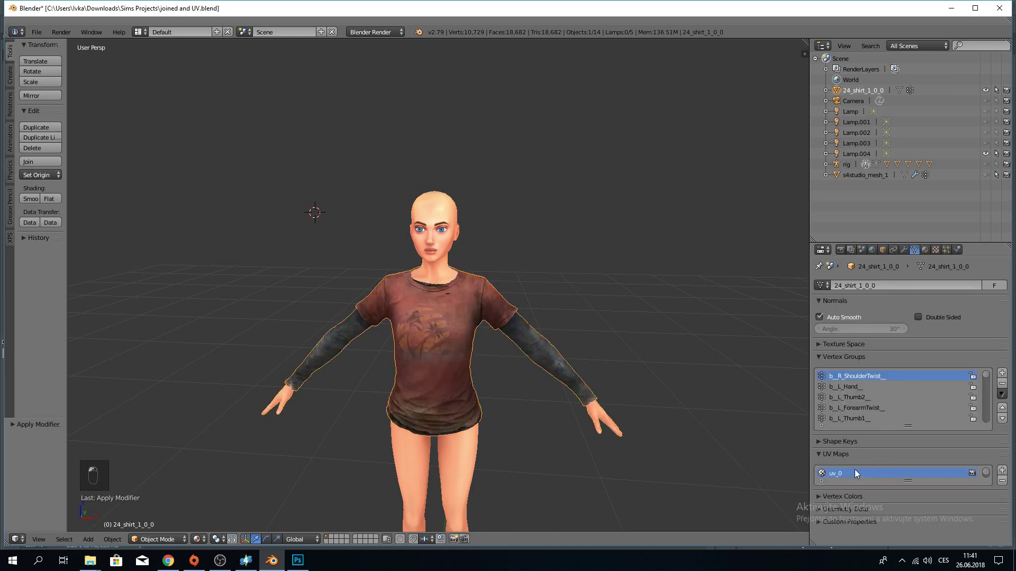
{"action": "scroll", "coordinate": [363, 329], "scroll_direction": "down", "scroll_amount": 2}
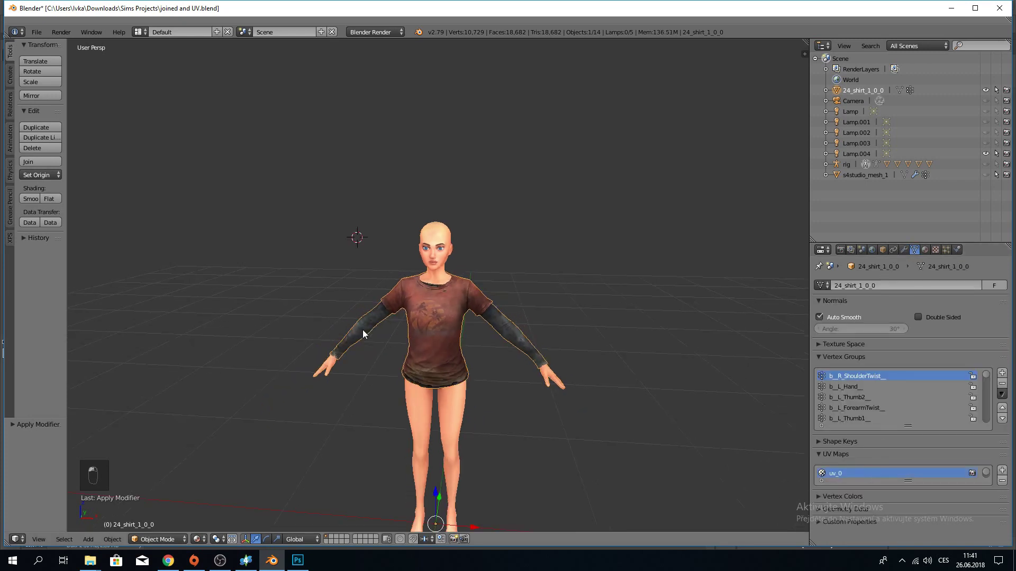
Unhide s4studio_mesh_1 and put 24_shirt_1_0_0 into Weight Paint mode.
{"action": "left_click", "coordinate": [986, 175]}
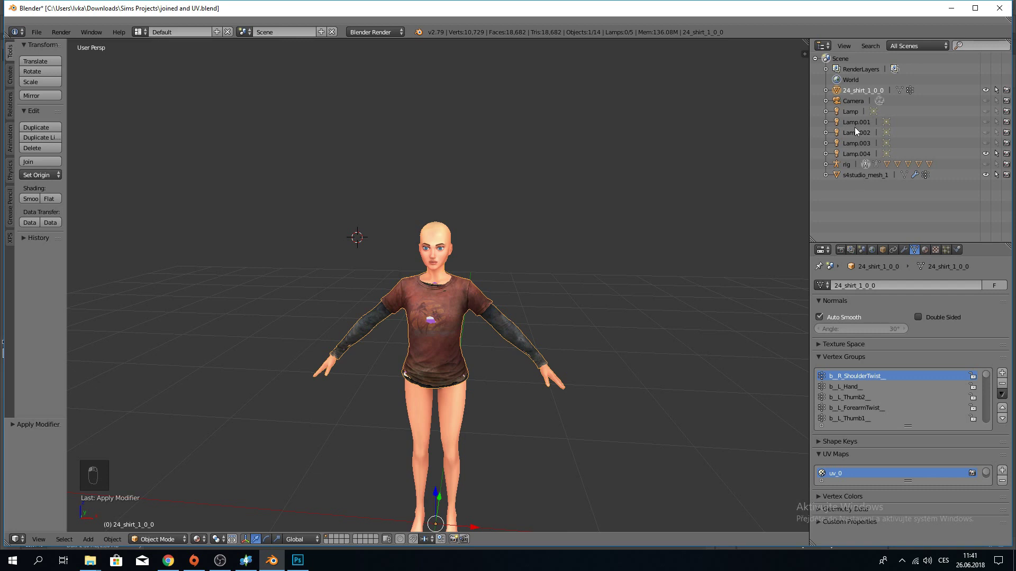
{"action": "left_click", "coordinate": [153, 536]}
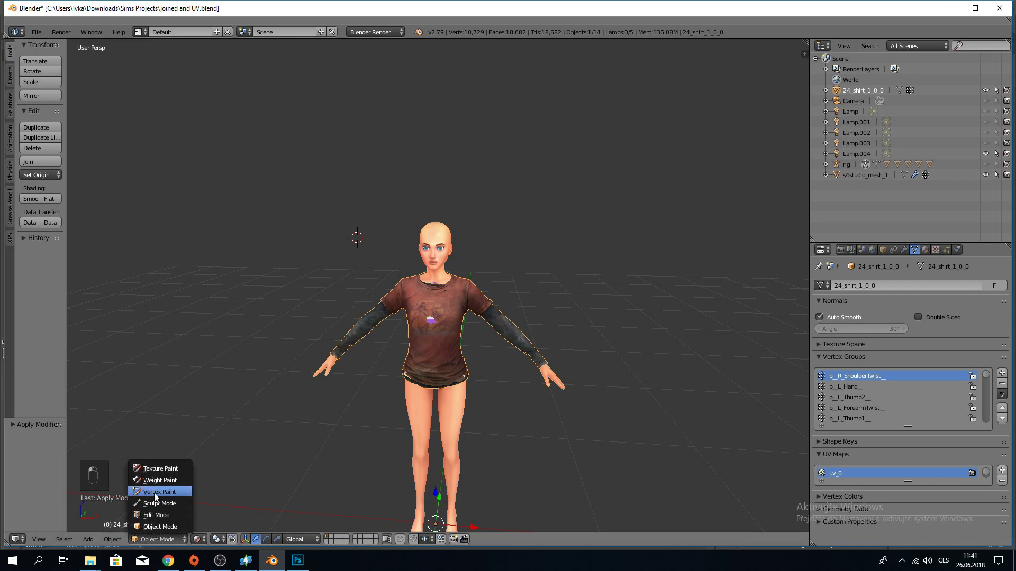
{"action": "left_click", "coordinate": [154, 482]}
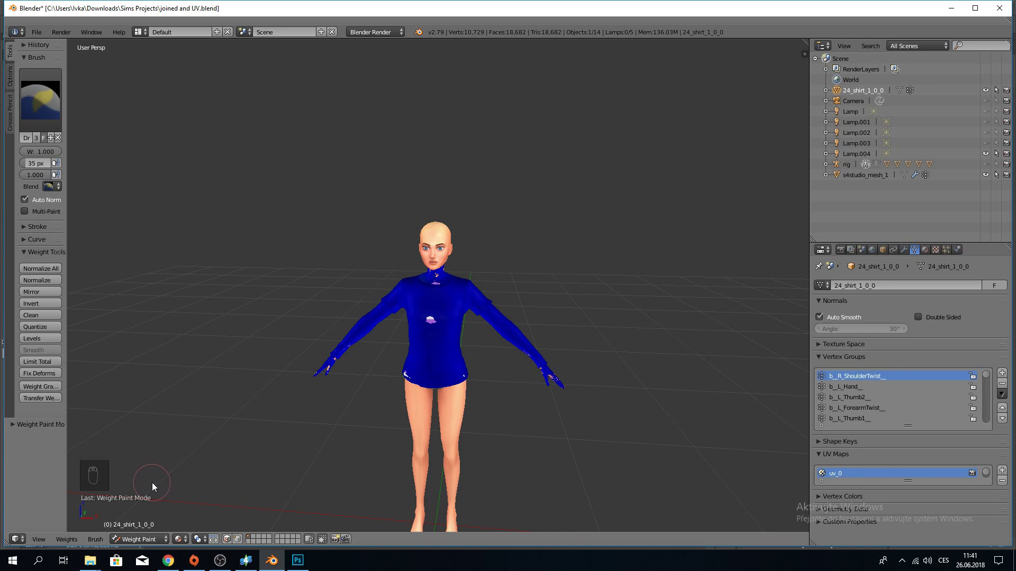
Select s4studio_mesh_1 along with 24_shirt_1_0_0 as the active object in Weight Paint mode and widen the tool shelf.
{"action": "scroll", "coordinate": [835, 383], "scroll_direction": "down", "scroll_amount": 3}
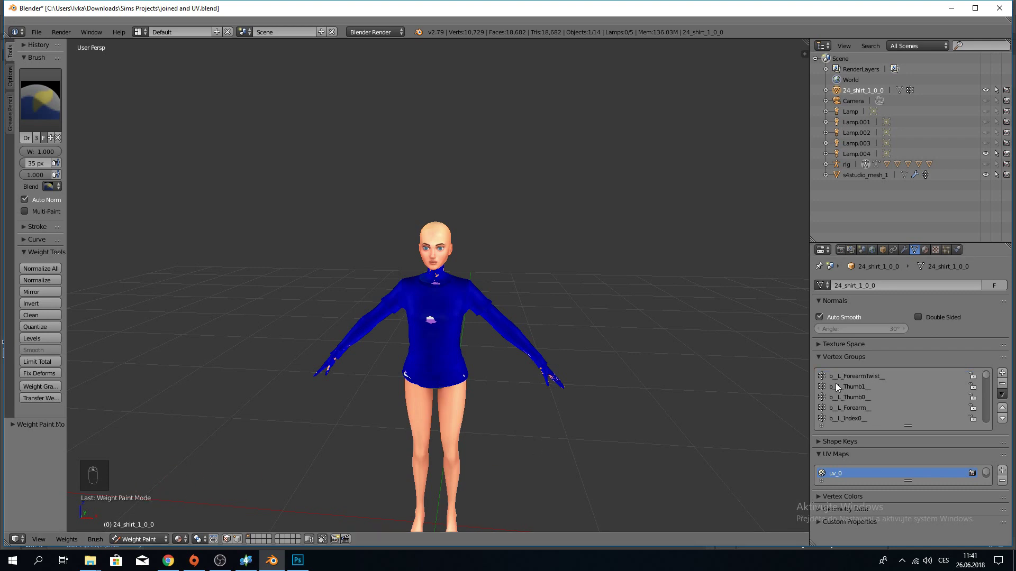
{"action": "scroll", "coordinate": [836, 383], "scroll_direction": "up", "scroll_amount": 3}
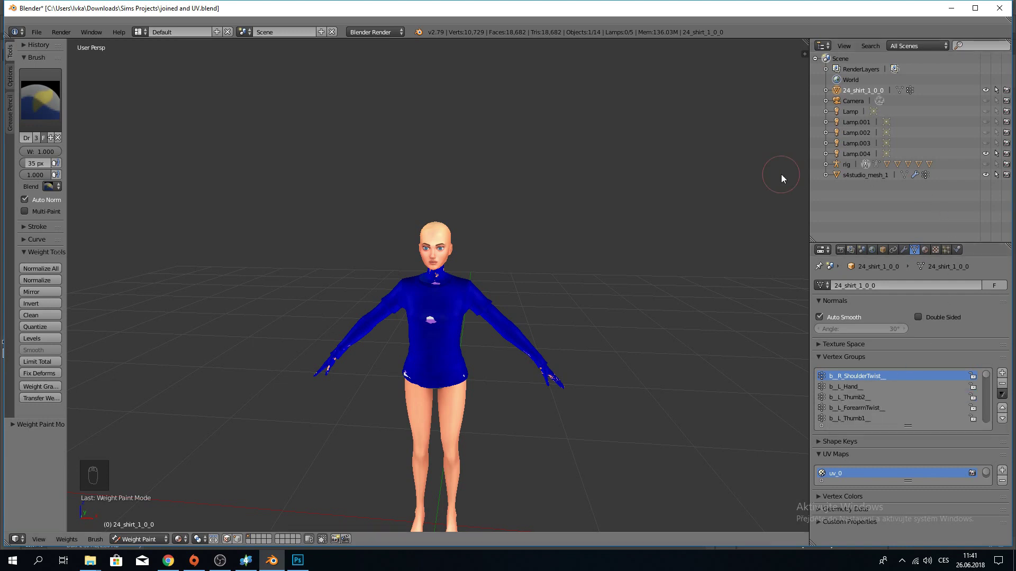
{"action": "left_click", "coordinate": [850, 175]}
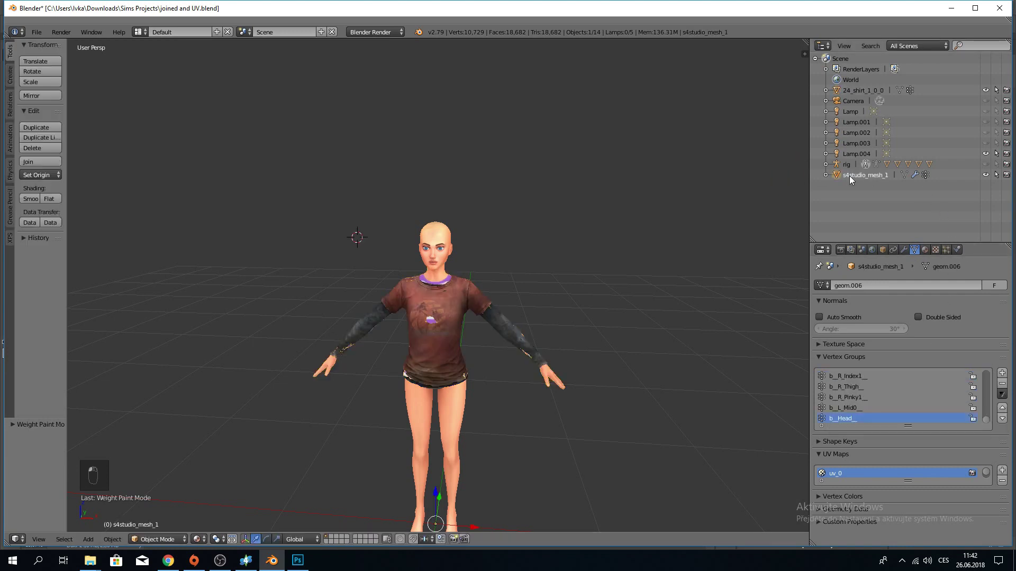
{"action": "left_click", "coordinate": [859, 90], "text": "ctrl"}
{"action": "key", "text": "ctrl+Tab"}
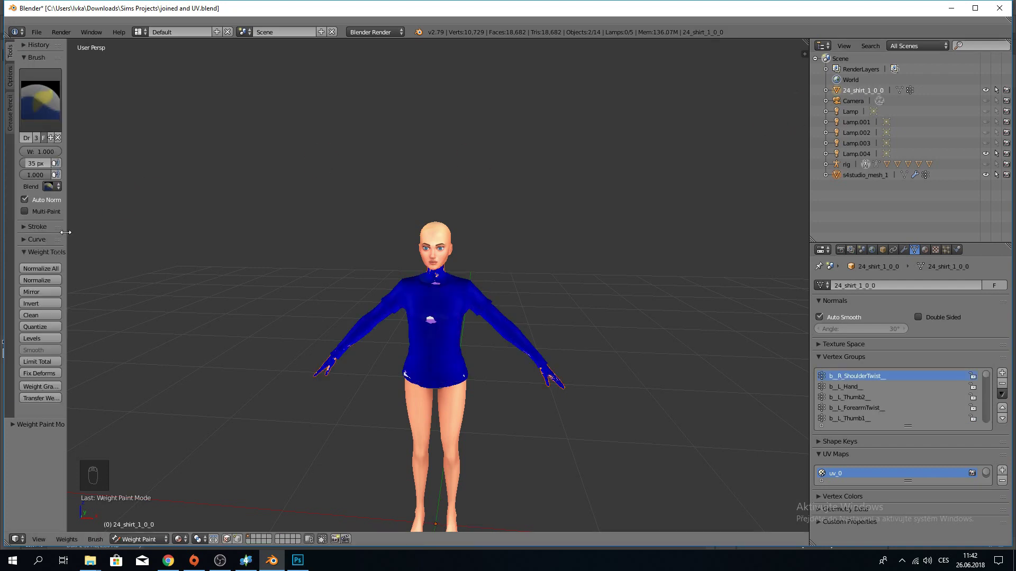
{"action": "left_click_drag", "start_coordinate": [65, 233], "coordinate": [134, 231]}
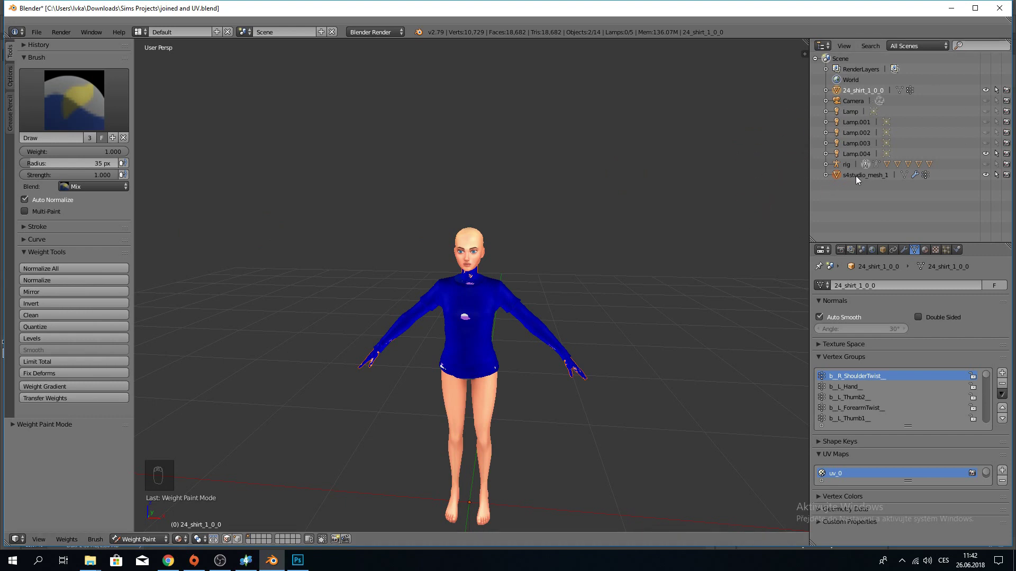
{"action": "scroll", "coordinate": [502, 309], "scroll_direction": "up", "scroll_amount": 4}
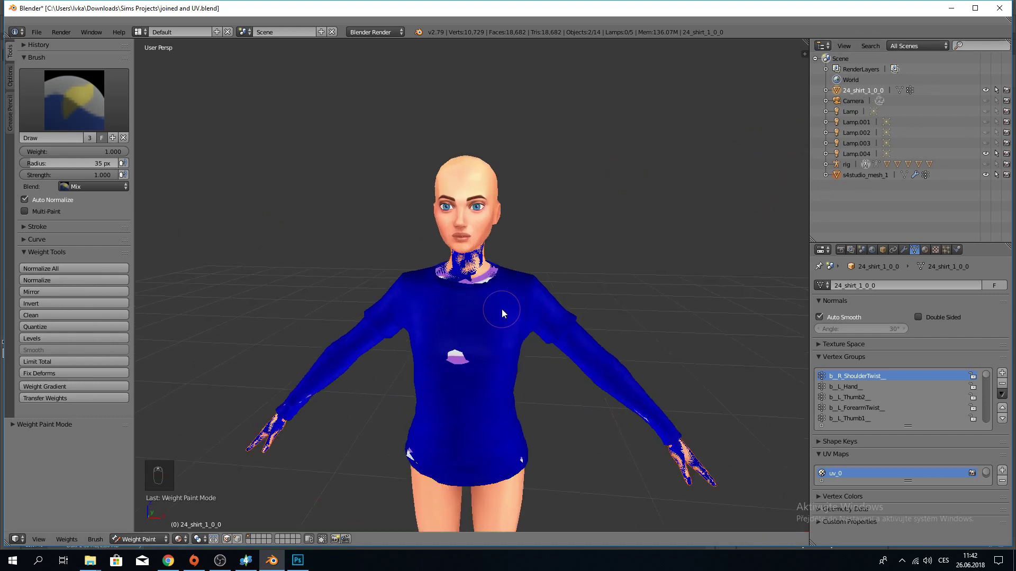
{"action": "key", "text": "g"}
{"action": "scroll", "coordinate": [329, 340], "scroll_direction": "down", "scroll_amount": 3}
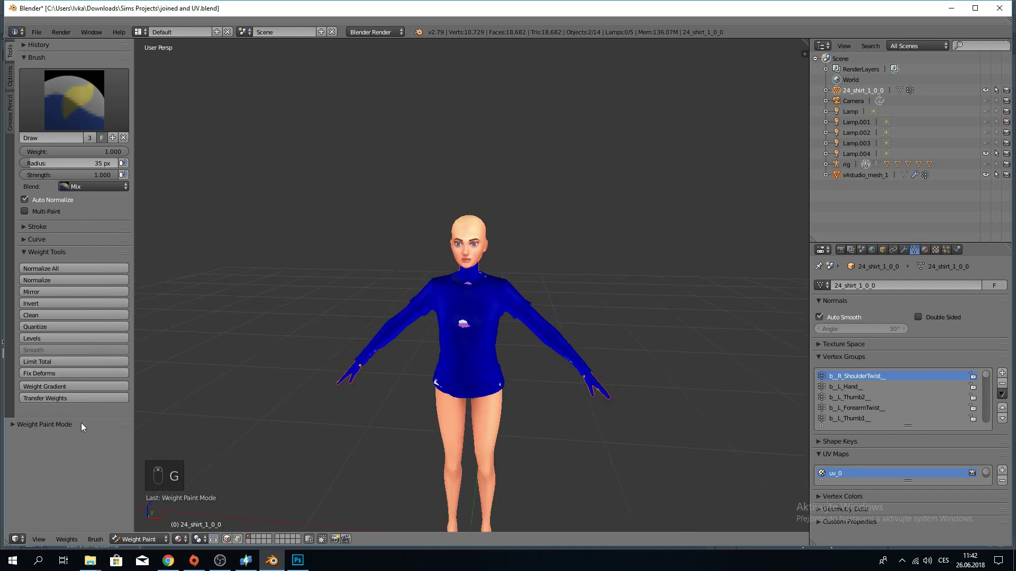
Transfer the weights from s4studio_mesh_1 to the shirt, with the source layers selection set to By Name.
{"action": "left_click", "coordinate": [68, 398]}
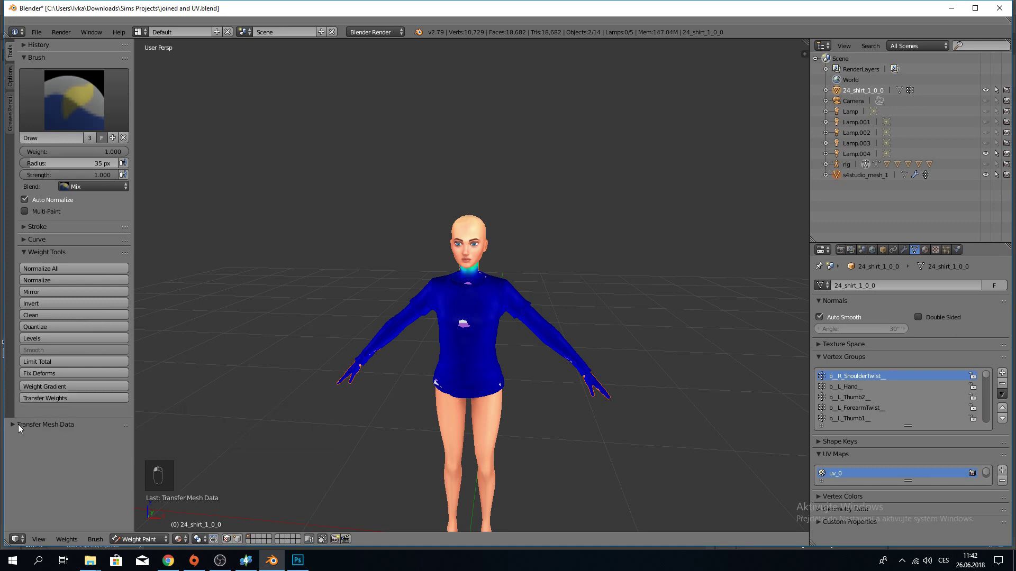
{"action": "left_click", "coordinate": [14, 425]}
{"action": "scroll", "coordinate": [68, 448], "scroll_direction": "down", "scroll_amount": 3}
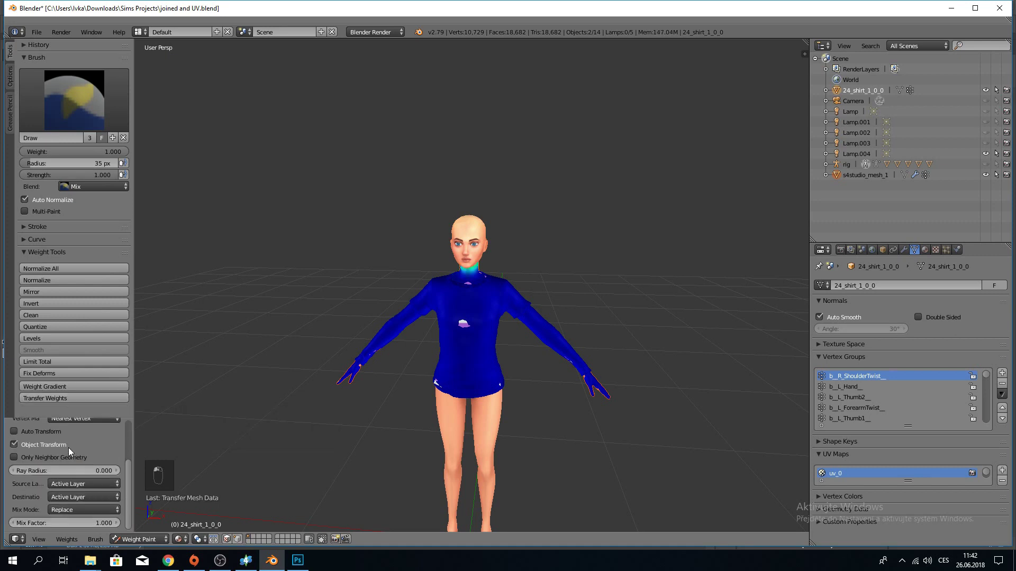
{"action": "left_click", "coordinate": [93, 484]}
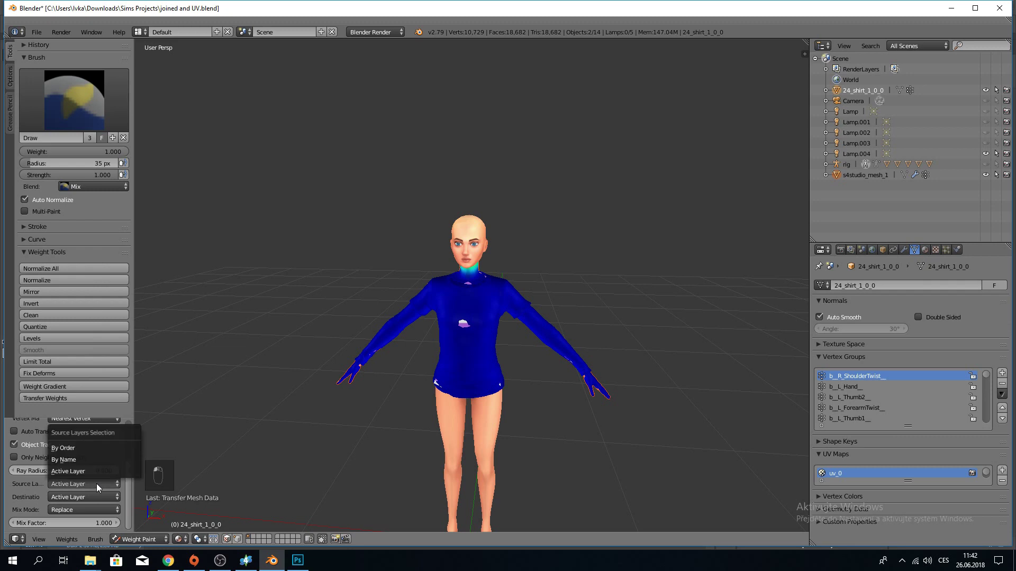
{"action": "left_click", "coordinate": [84, 460]}
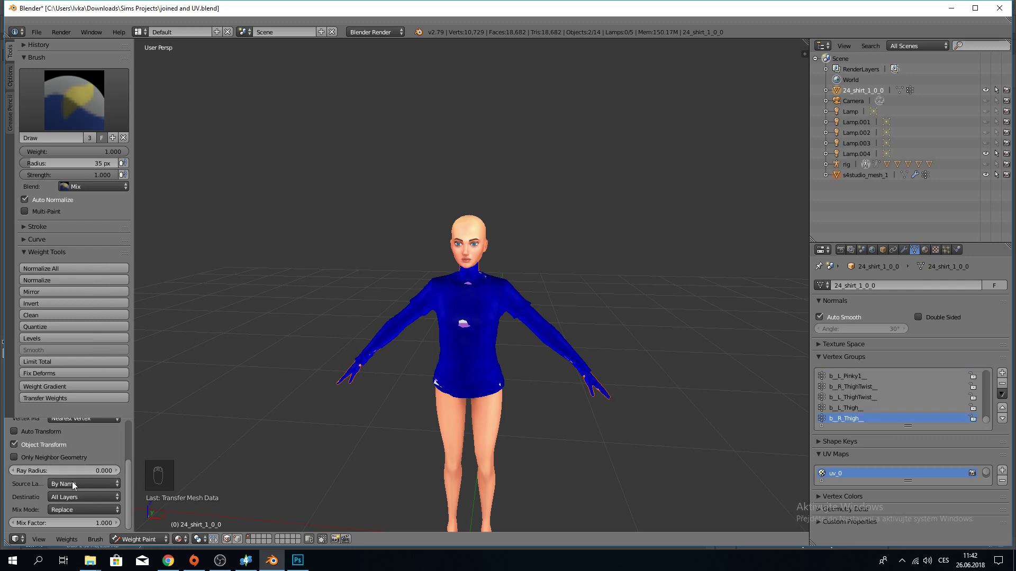
{"action": "scroll", "coordinate": [72, 495], "scroll_direction": "up", "scroll_amount": 1, "text": "ctrl"}
{"action": "scroll", "coordinate": [91, 478], "scroll_direction": "up", "scroll_amount": 3}
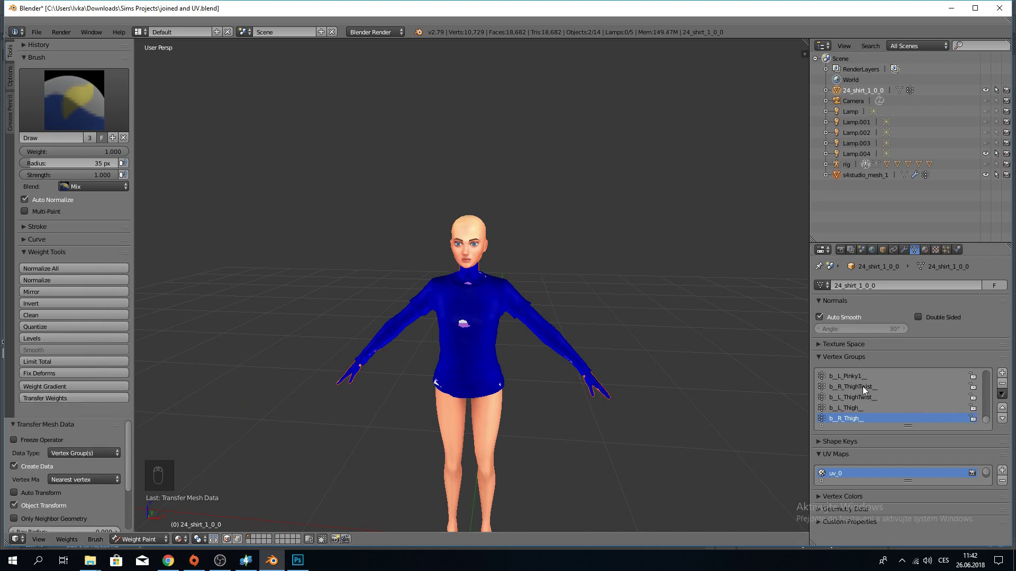
Show the b__R_ThighTwist__ weights on the shirt and hide s4studio_mesh_1.
{"action": "left_click", "coordinate": [846, 385]}
{"action": "scroll", "coordinate": [498, 454], "scroll_direction": "up", "scroll_amount": 5}
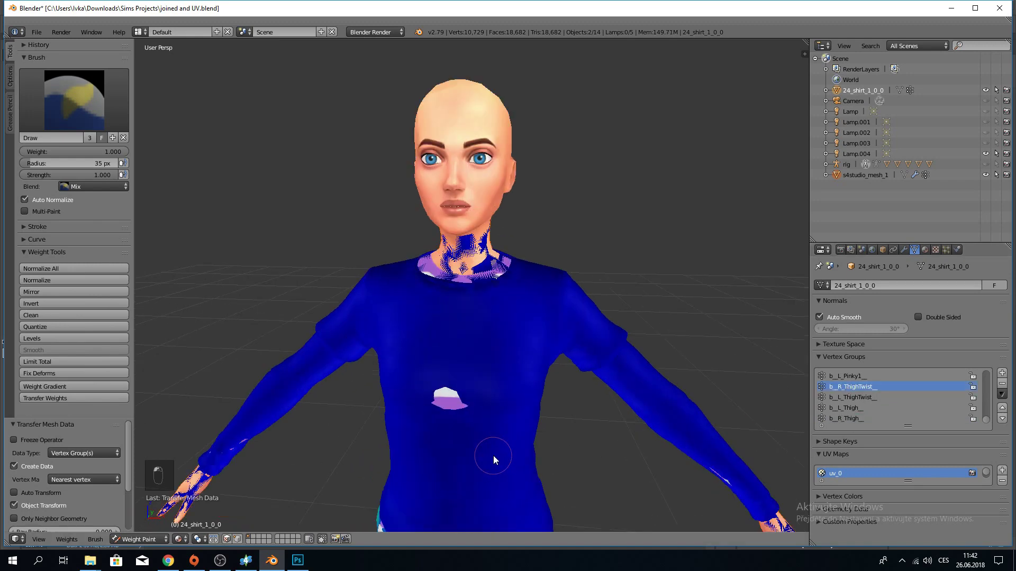
{"action": "left_click", "coordinate": [985, 175]}
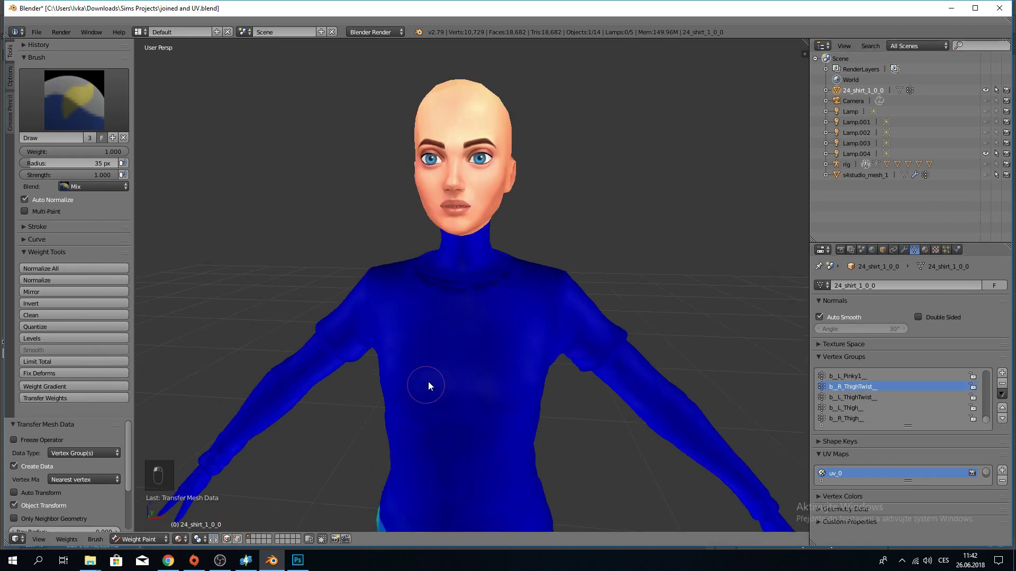
{"action": "scroll", "coordinate": [373, 401], "scroll_direction": "down", "scroll_amount": 3}
{"action": "middle_click_drag", "start_coordinate": [373, 401], "coordinate": [782, 387]}
Inspect the transferred weights of the b__L_Pinky1__ and b__Neck__ vertex groups on the shirt.
{"action": "left_click", "coordinate": [841, 376]}
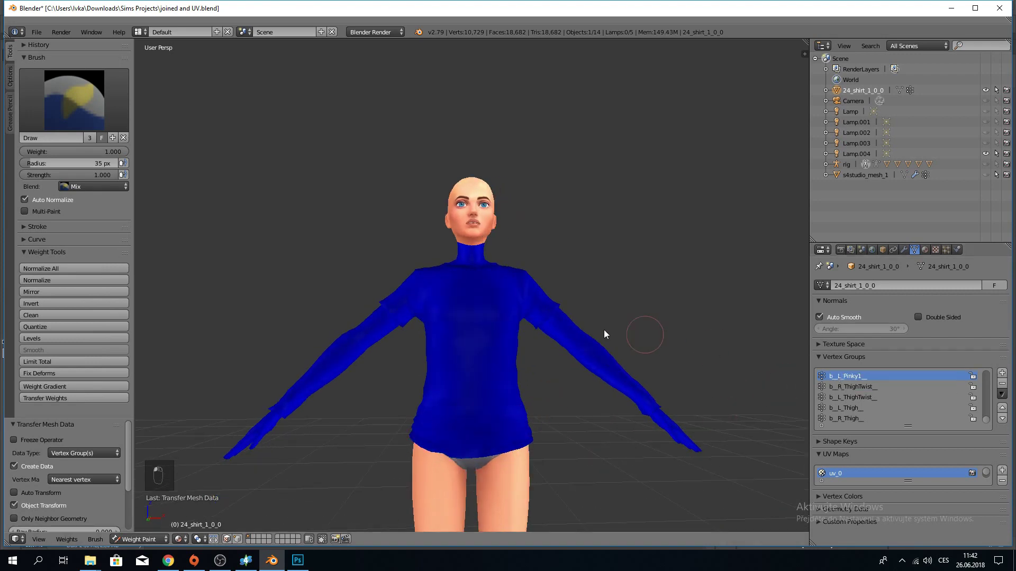
{"action": "middle_click_drag", "start_coordinate": [605, 335], "coordinate": [684, 407]}
{"action": "scroll", "coordinate": [896, 393], "scroll_direction": "up", "scroll_amount": 4}
{"action": "scroll", "coordinate": [888, 394], "scroll_direction": "up", "scroll_amount": 5}
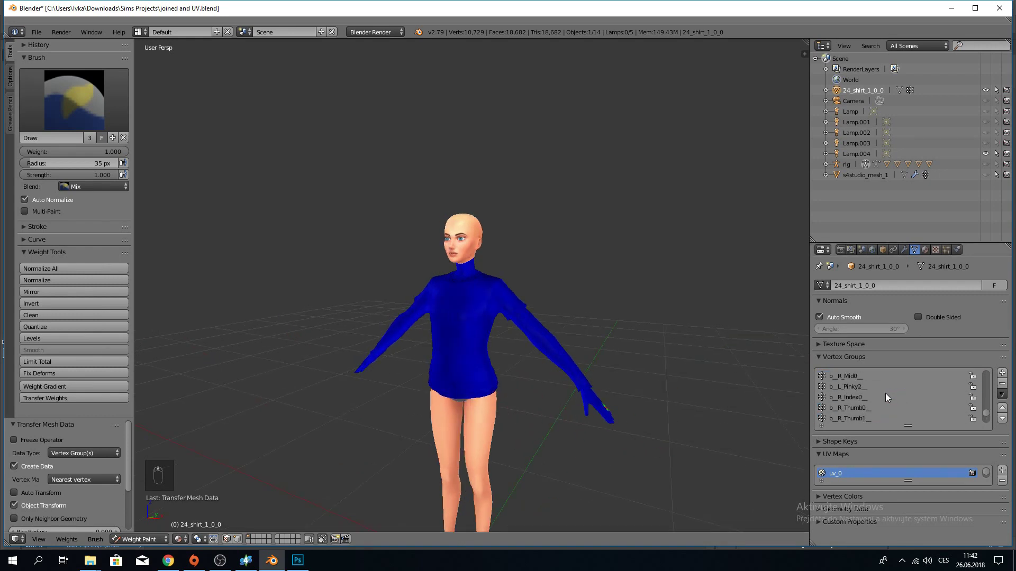
{"action": "scroll", "coordinate": [882, 392], "scroll_direction": "up", "scroll_amount": 3}
{"action": "left_click", "coordinate": [838, 397]}
{"action": "scroll", "coordinate": [442, 278], "scroll_direction": "up", "scroll_amount": 6}
{"action": "left_click", "coordinate": [842, 386]}
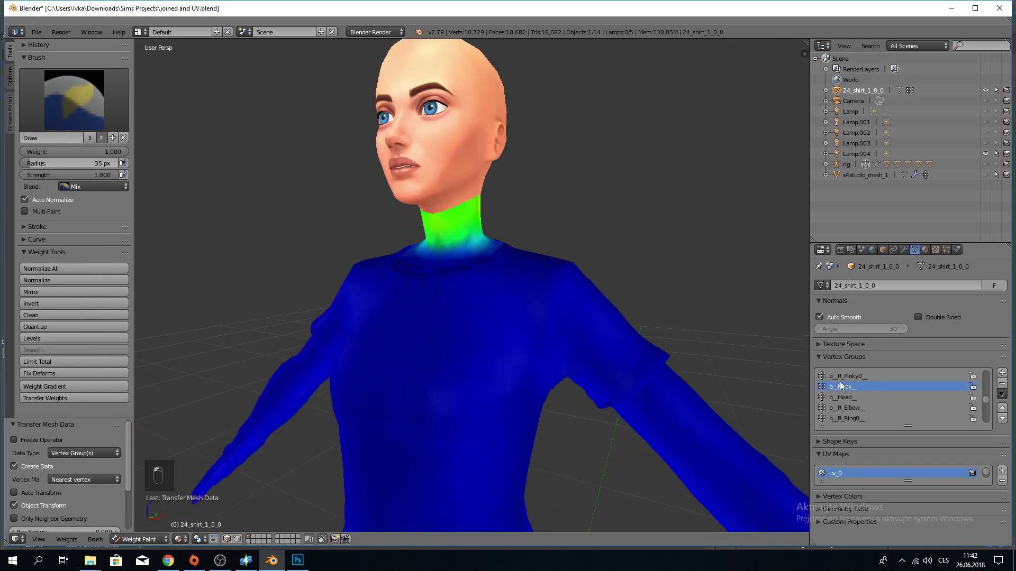
{"action": "scroll", "coordinate": [541, 319], "scroll_direction": "down", "scroll_amount": 5}
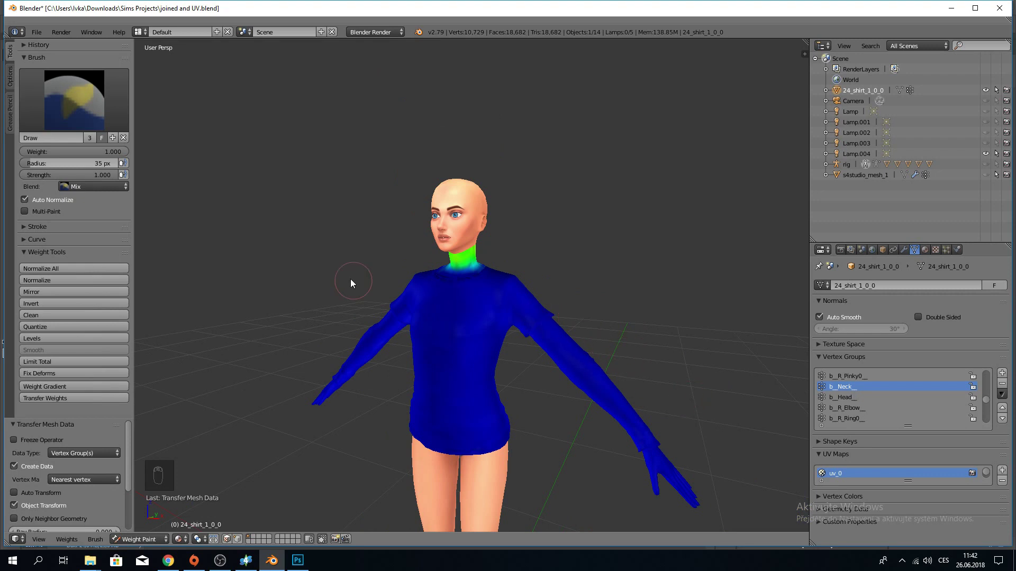
{"action": "middle_click_drag", "start_coordinate": [350, 278], "coordinate": [399, 284]}
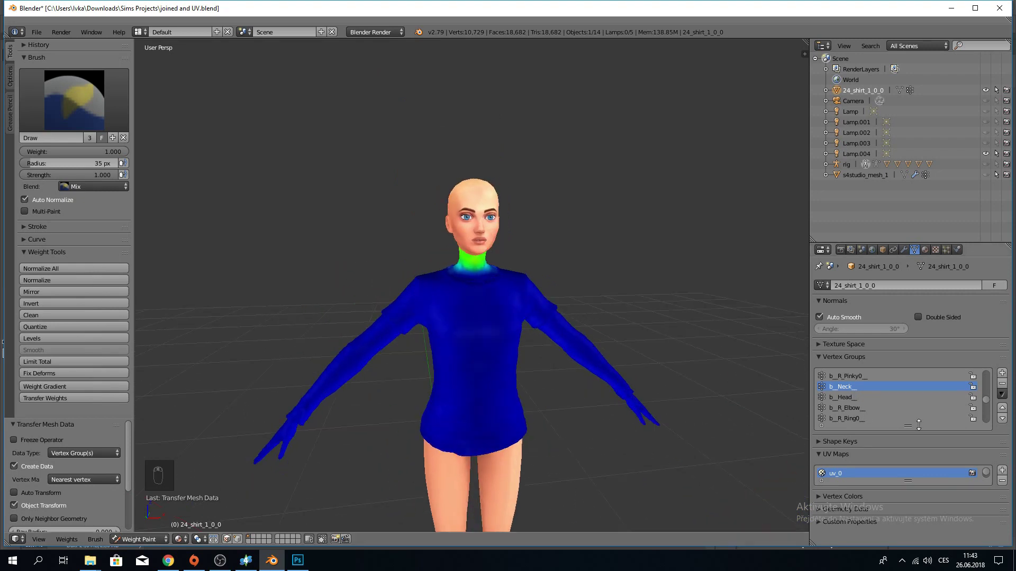
Examine the shirt's weights for the right forearm twist, both breast groups, the pelvis and the right upper arm.
{"action": "scroll", "coordinate": [913, 419], "scroll_direction": "up", "scroll_amount": 4}
{"action": "left_click", "coordinate": [856, 387]}
{"action": "middle_click_drag", "start_coordinate": [136, 246], "coordinate": [216, 229]}
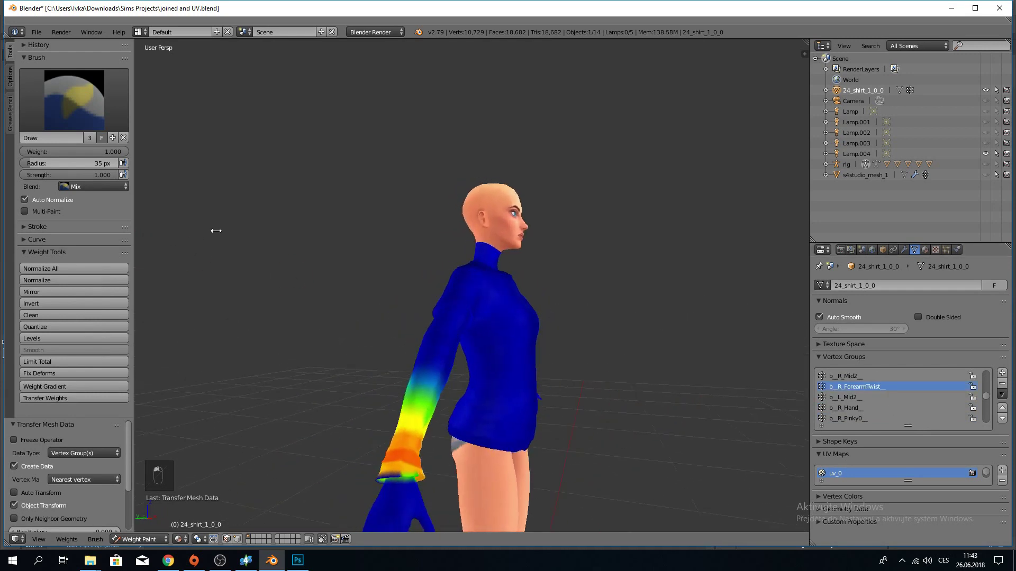
{"action": "middle_click_drag", "start_coordinate": [445, 383], "coordinate": [358, 401]}
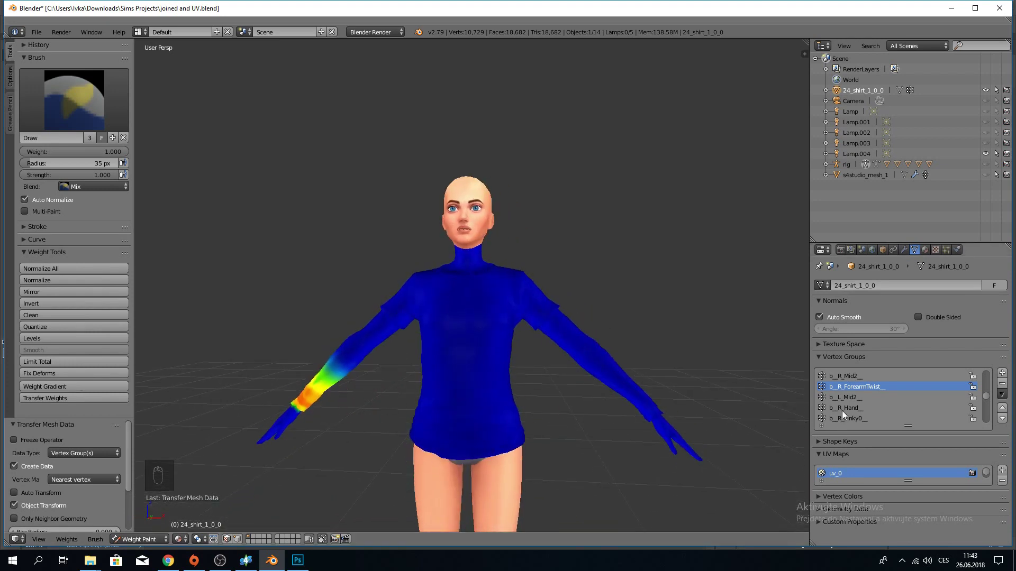
{"action": "scroll", "coordinate": [846, 407], "scroll_direction": "up", "scroll_amount": 3}
{"action": "left_click", "coordinate": [848, 386]}
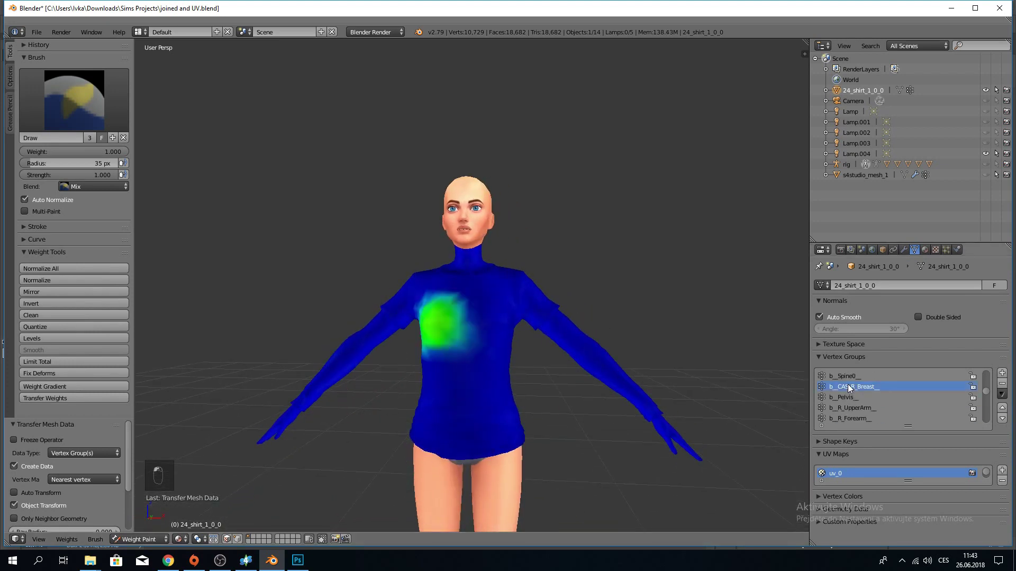
{"action": "left_click", "coordinate": [845, 398]}
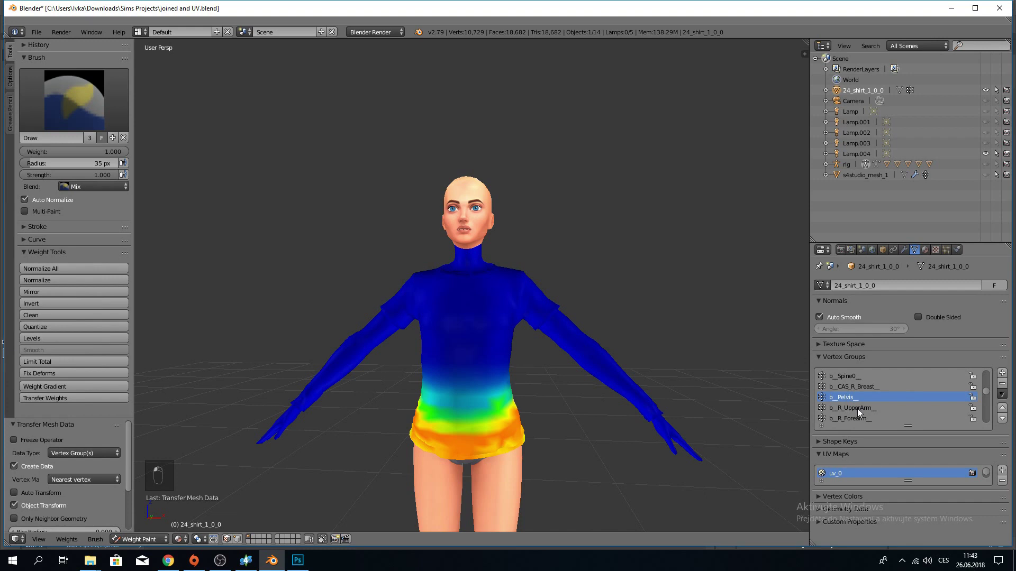
{"action": "left_click", "coordinate": [856, 408]}
{"action": "scroll", "coordinate": [857, 409], "scroll_direction": "up", "scroll_amount": 4}
{"action": "left_click", "coordinate": [851, 406]}
{"action": "scroll", "coordinate": [850, 404], "scroll_direction": "up", "scroll_amount": 3}
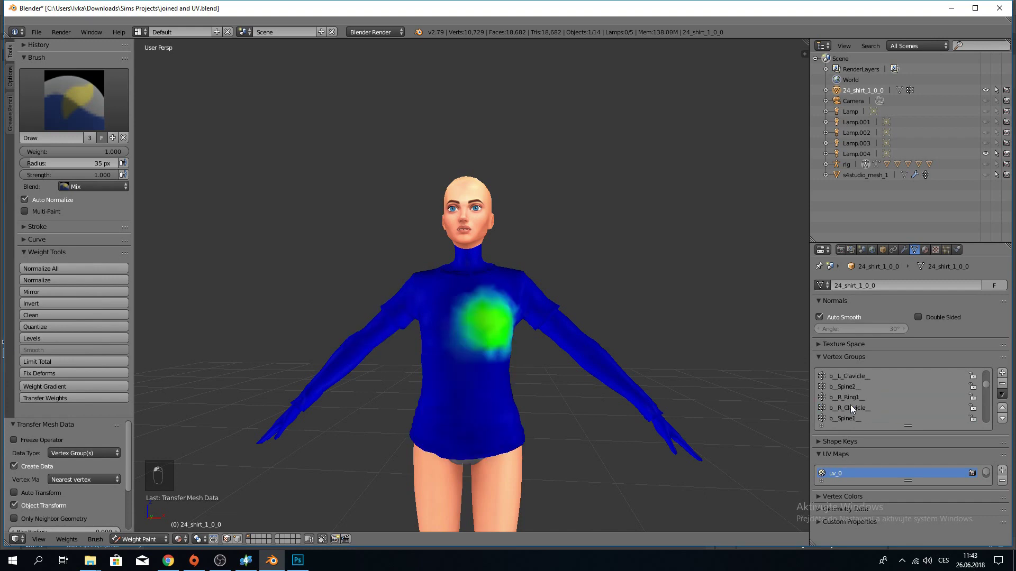
Examine the shirt's weights for the right clavicle, left upper arm, left forearm twist and right shoulder twist groups.
{"action": "left_click", "coordinate": [849, 418]}
{"action": "scroll", "coordinate": [849, 420], "scroll_direction": "up", "scroll_amount": 3}
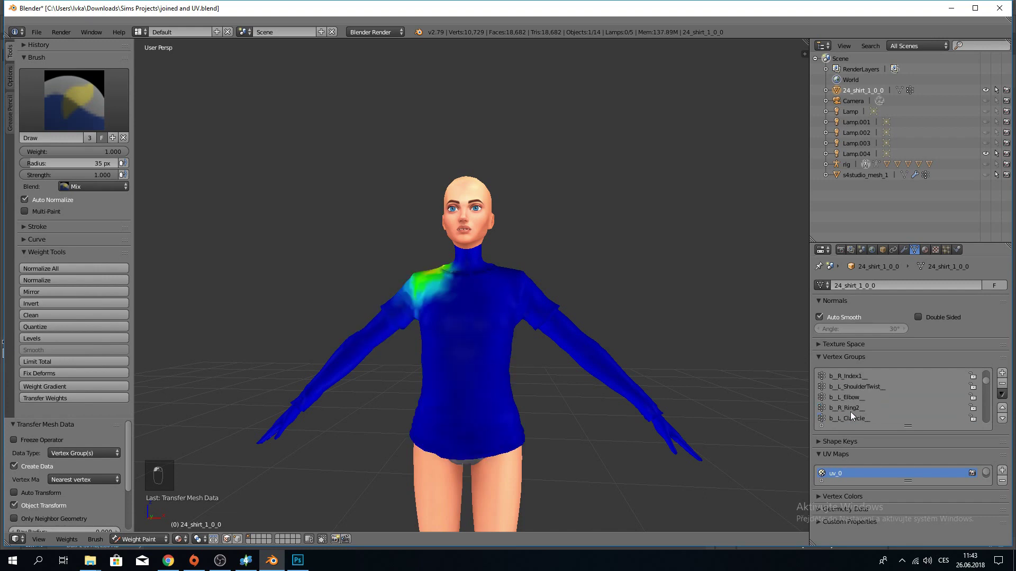
{"action": "left_click", "coordinate": [845, 397]}
{"action": "scroll", "coordinate": [845, 397], "scroll_direction": "up", "scroll_amount": 2}
{"action": "left_click", "coordinate": [845, 397]}
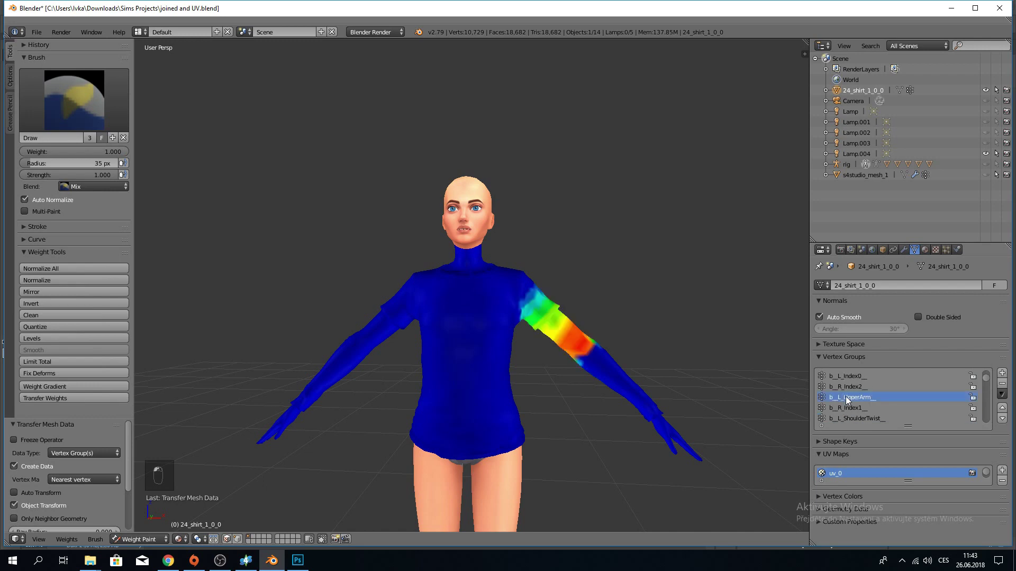
{"action": "left_click", "coordinate": [845, 388]}
{"action": "left_click", "coordinate": [848, 397]}
{"action": "scroll", "coordinate": [850, 397], "scroll_direction": "up", "scroll_amount": 5}
{"action": "left_click", "coordinate": [852, 391]}
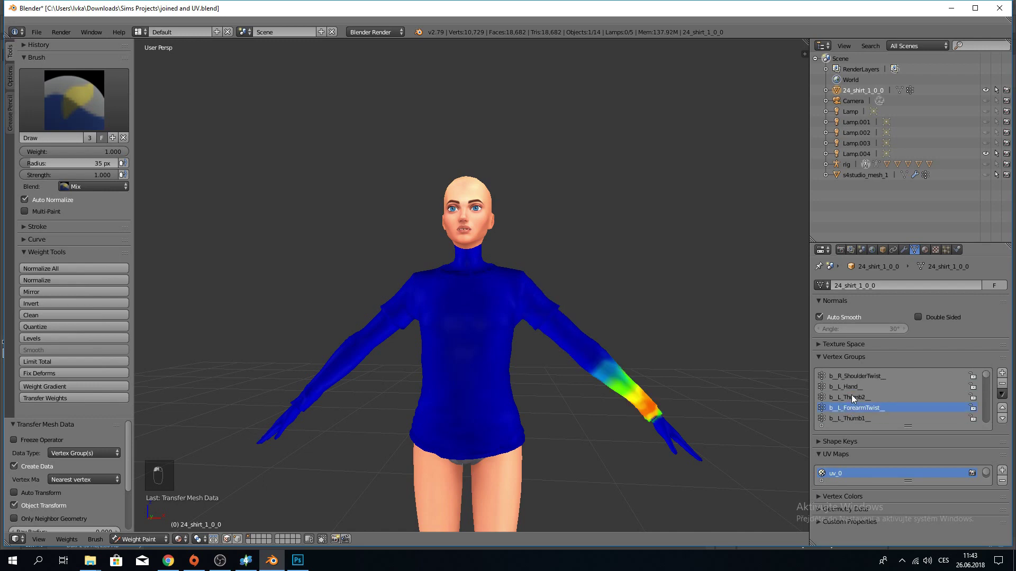
{"action": "left_click", "coordinate": [846, 386]}
{"action": "left_click", "coordinate": [842, 376]}
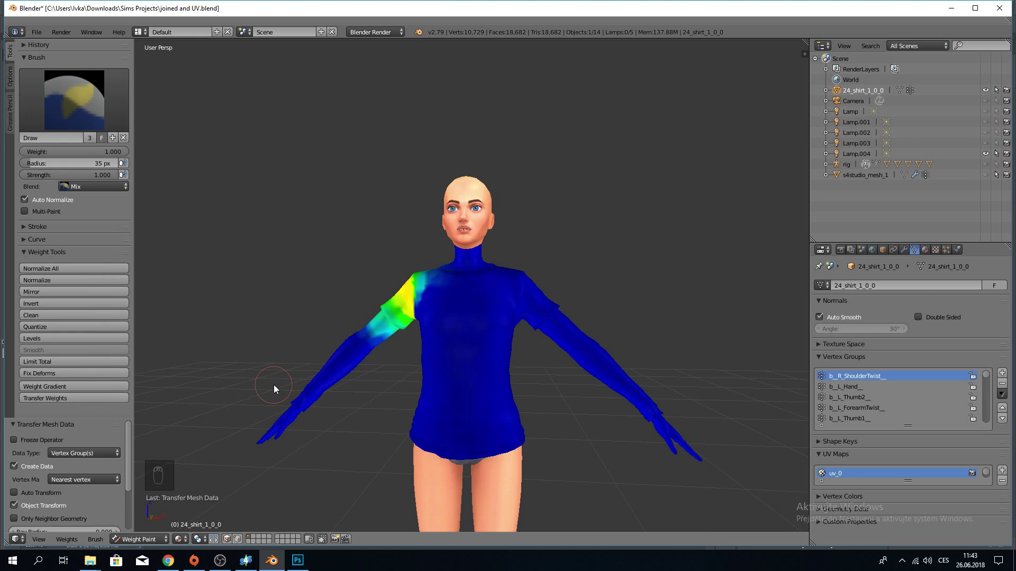
Clean the shirt's vertex groups with the subset set to All Groups and return to Object Mode.
{"action": "left_click", "coordinate": [71, 314]}
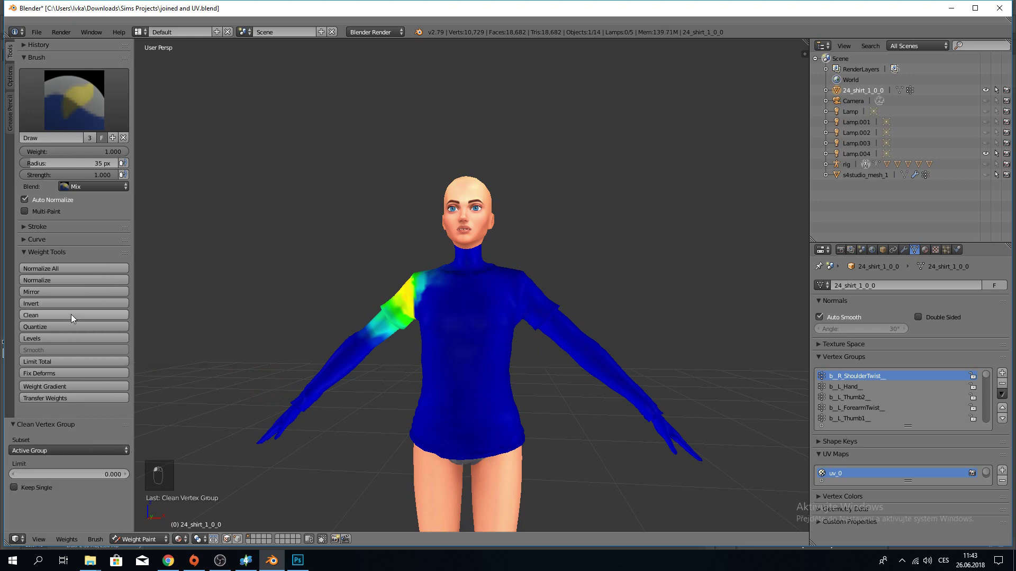
{"action": "left_click", "coordinate": [52, 449]}
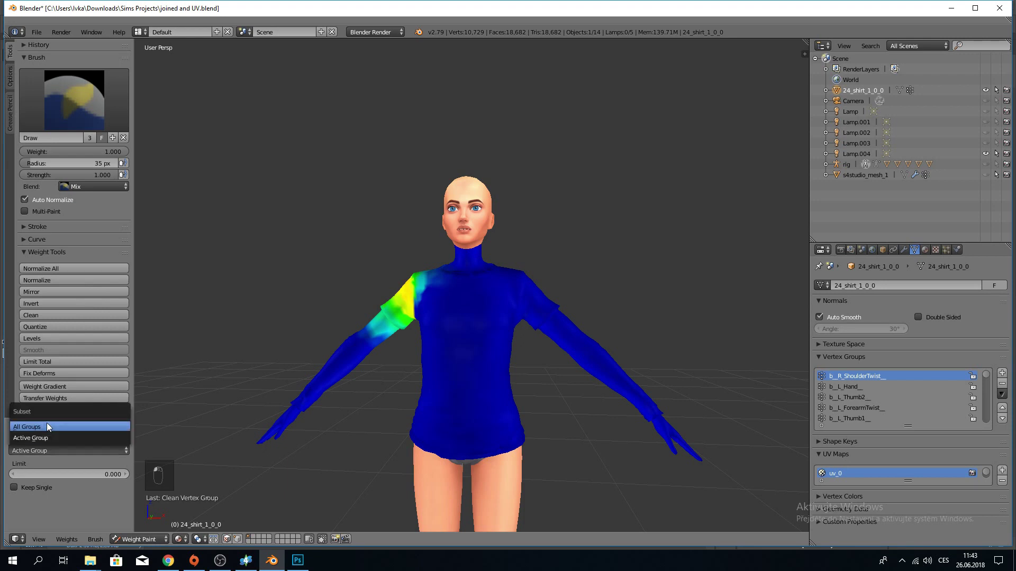
{"action": "left_click", "coordinate": [46, 423]}
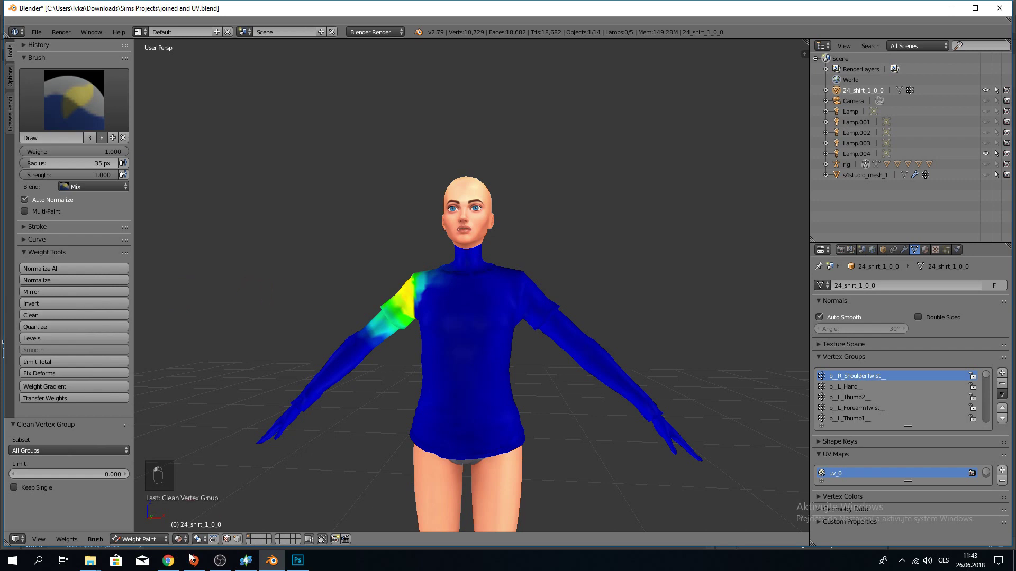
{"action": "left_click", "coordinate": [154, 540]}
{"action": "left_click", "coordinate": [154, 529]}
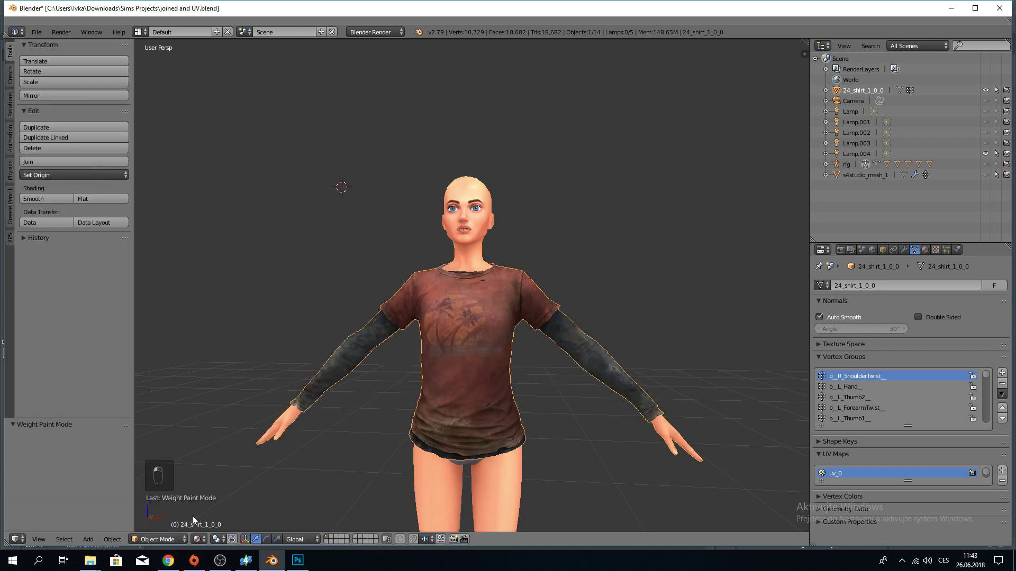
Delete s4studio_mesh_1 from the scene and select 24_shirt_1_0_0.
{"action": "left_click", "coordinate": [870, 176]}
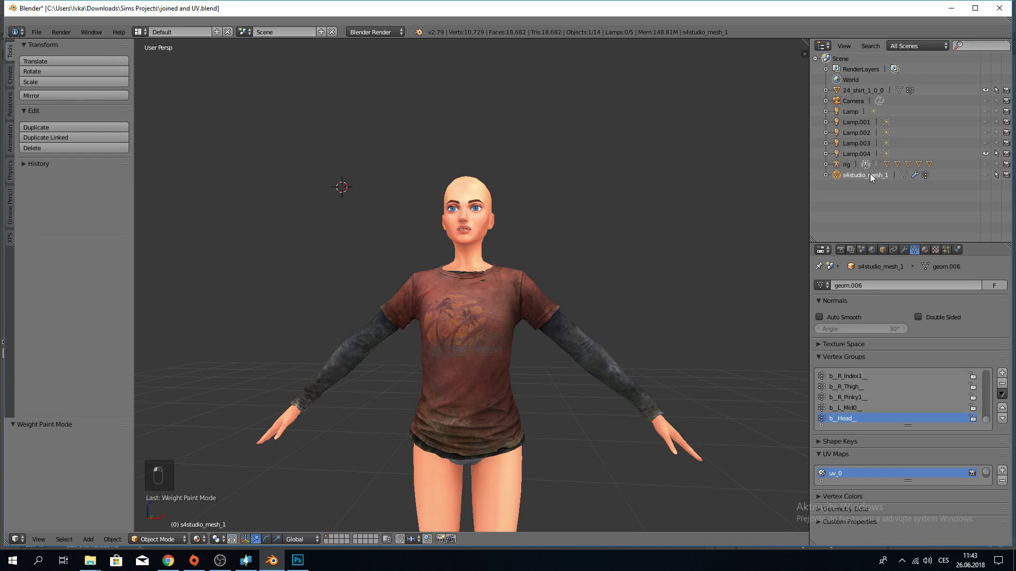
{"action": "right_click", "coordinate": [870, 175]}
{"action": "left_click", "coordinate": [870, 174]}
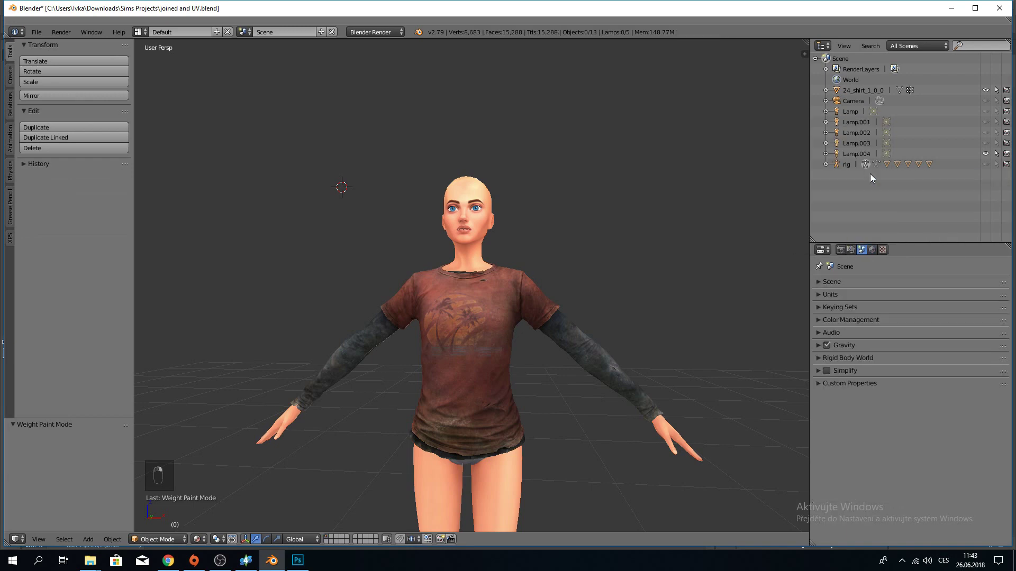
{"action": "scroll", "coordinate": [595, 187], "scroll_direction": "down", "scroll_amount": 5}
{"action": "right_click", "coordinate": [483, 314]}
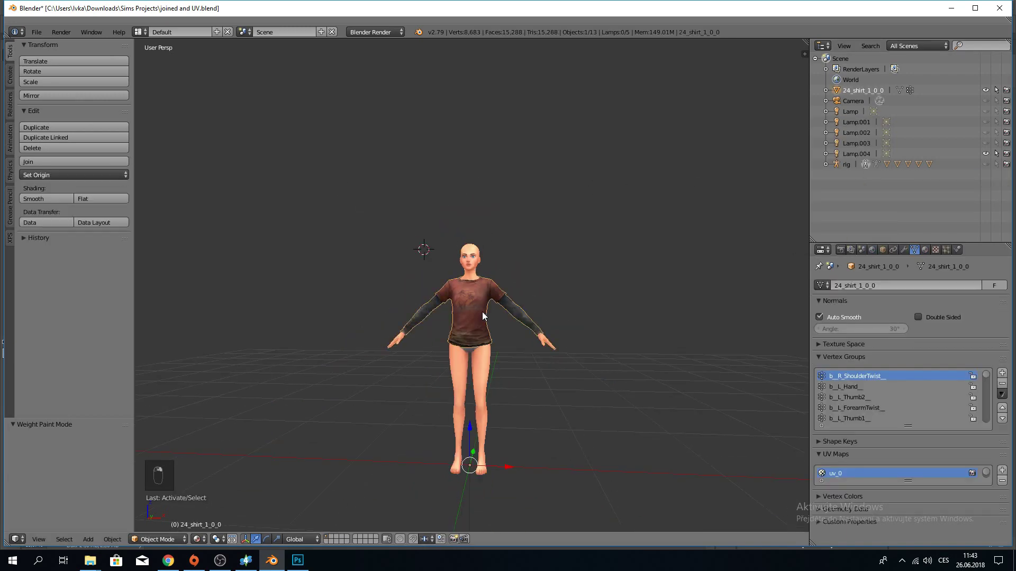
Save the scene under the new file name complete in the Sims Projects folder.
{"action": "scroll", "coordinate": [483, 316], "scroll_direction": "up", "scroll_amount": 4}
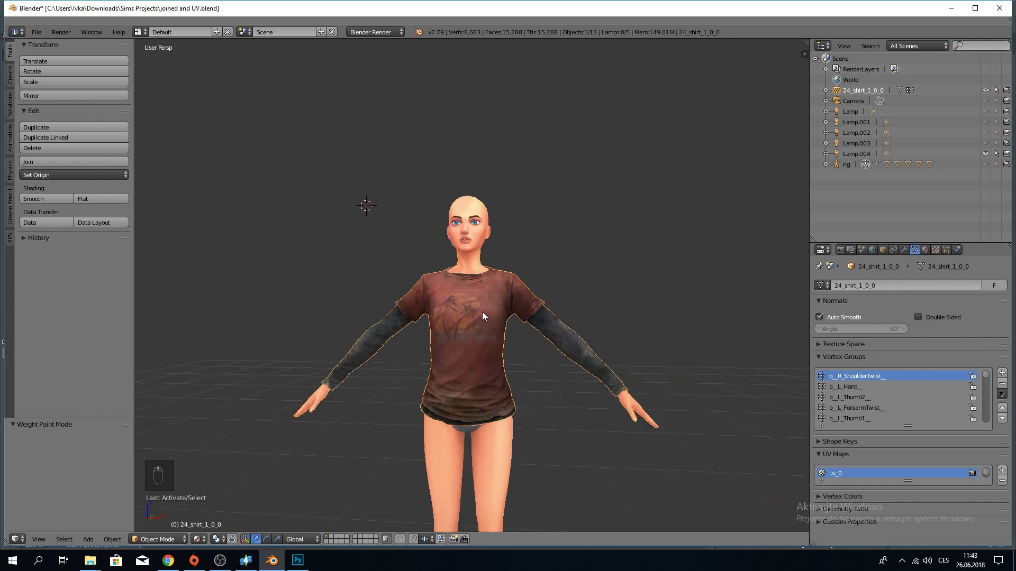
{"action": "left_click", "coordinate": [39, 33]}
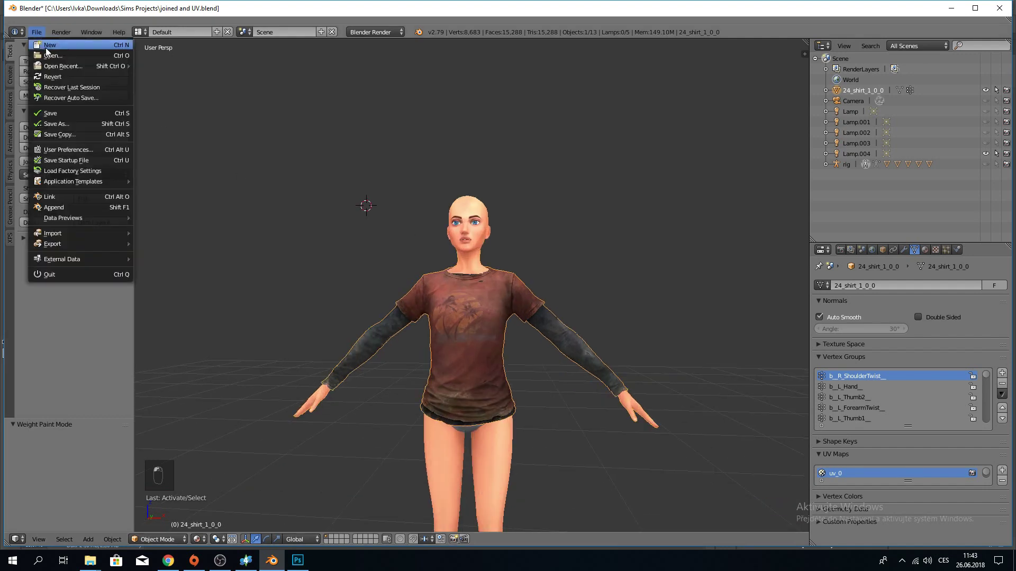
{"action": "left_click", "coordinate": [58, 124]}
{"action": "left_click", "coordinate": [181, 62]}
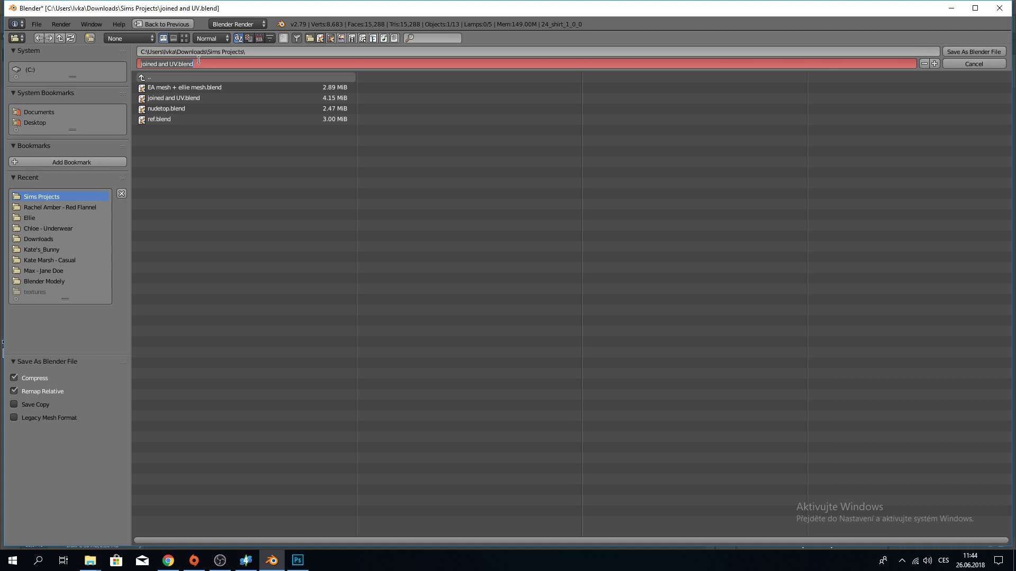
{"action": "type", "text": "complete"}
{"action": "key", "text": "Return"}
{"action": "key", "text": "Return"}
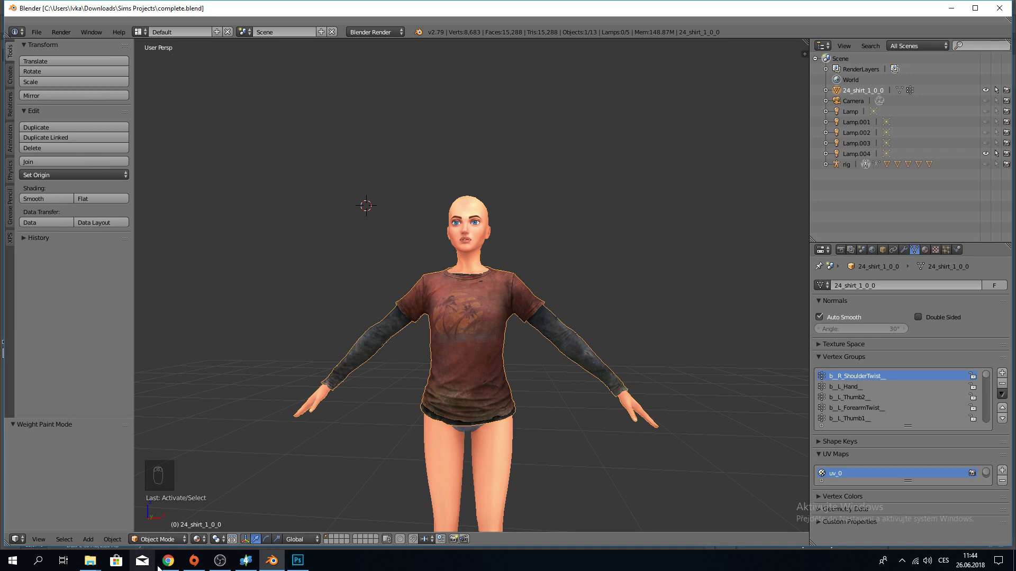
Close Blender 2.79 and launch Blender 2.70 from the desktop.
{"action": "mouse_move", "coordinate": [159, 568]}
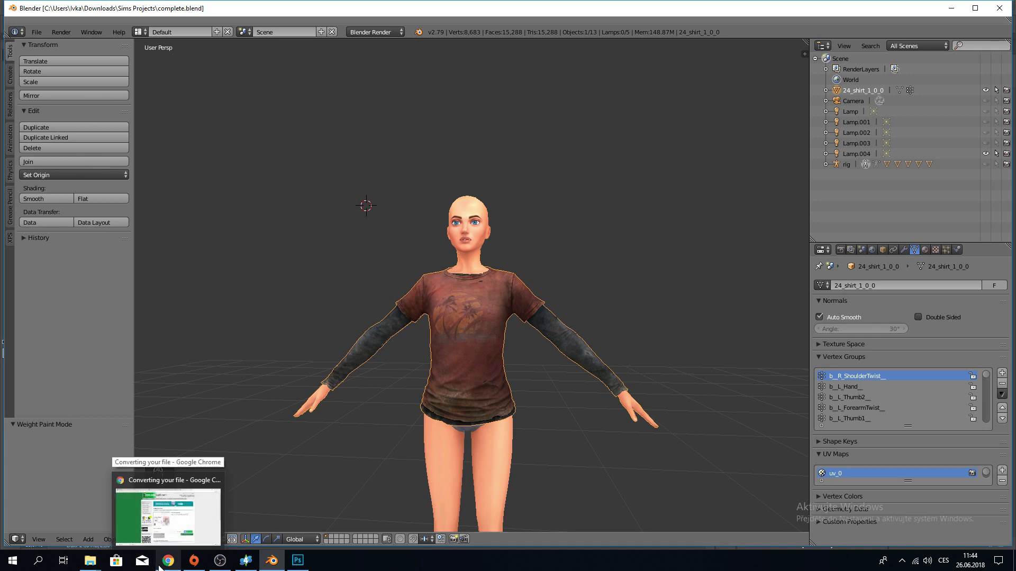
{"action": "left_click", "coordinate": [158, 567]}
{"action": "left_click", "coordinate": [1014, 560]}
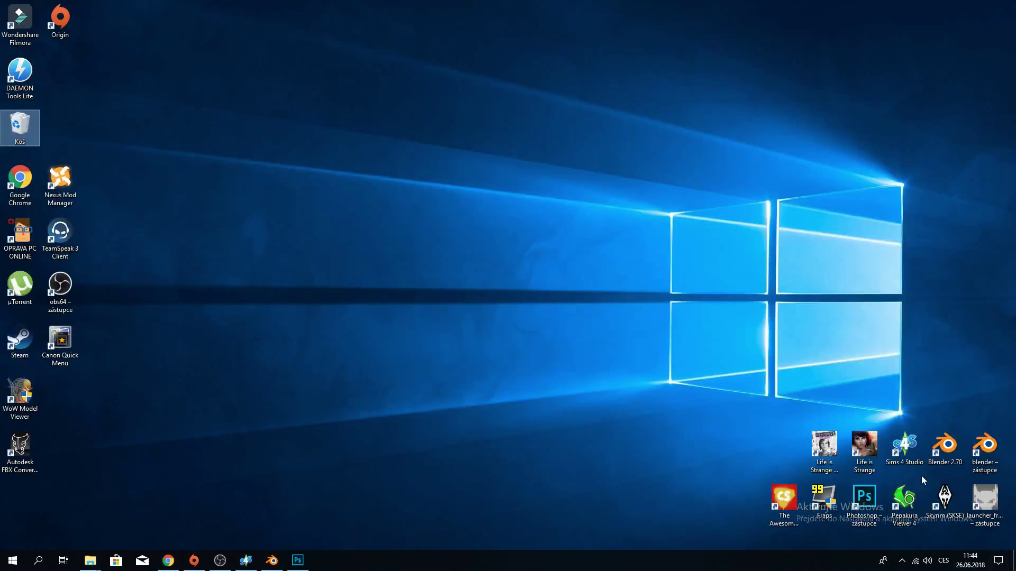
{"action": "left_click", "coordinate": [272, 561]}
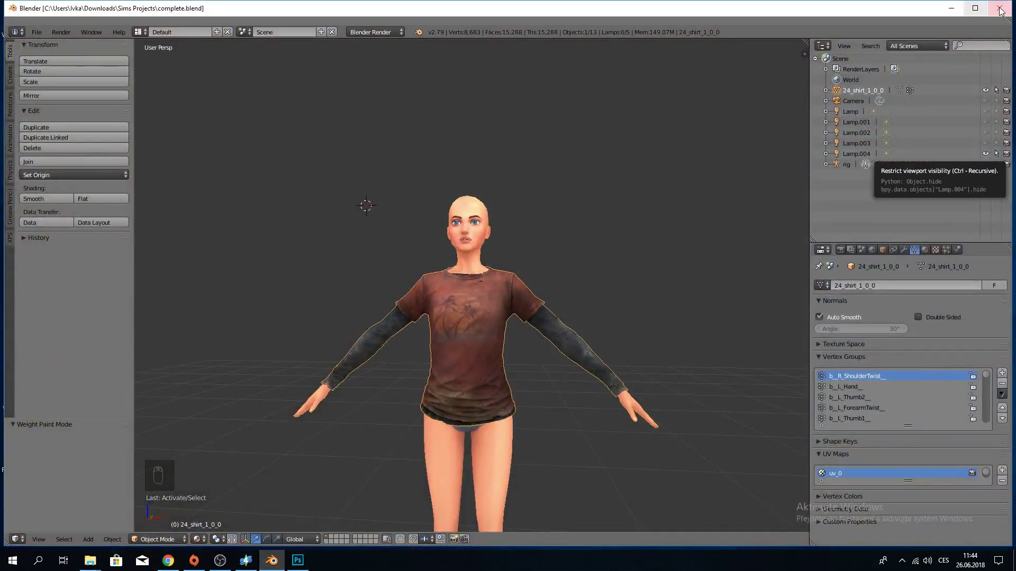
{"action": "left_click", "coordinate": [1000, 9]}
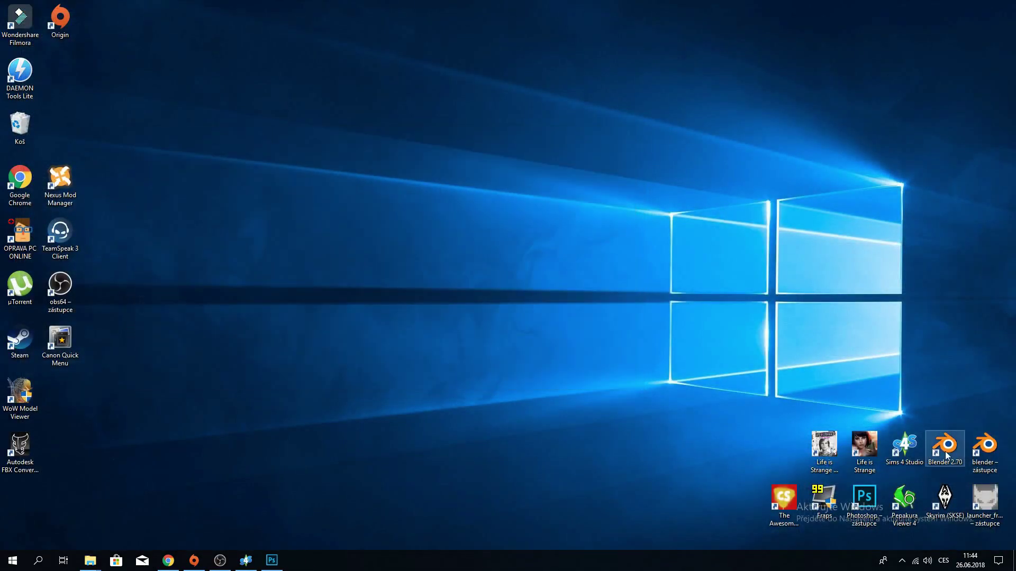
{"action": "double_click", "coordinate": [946, 455]}
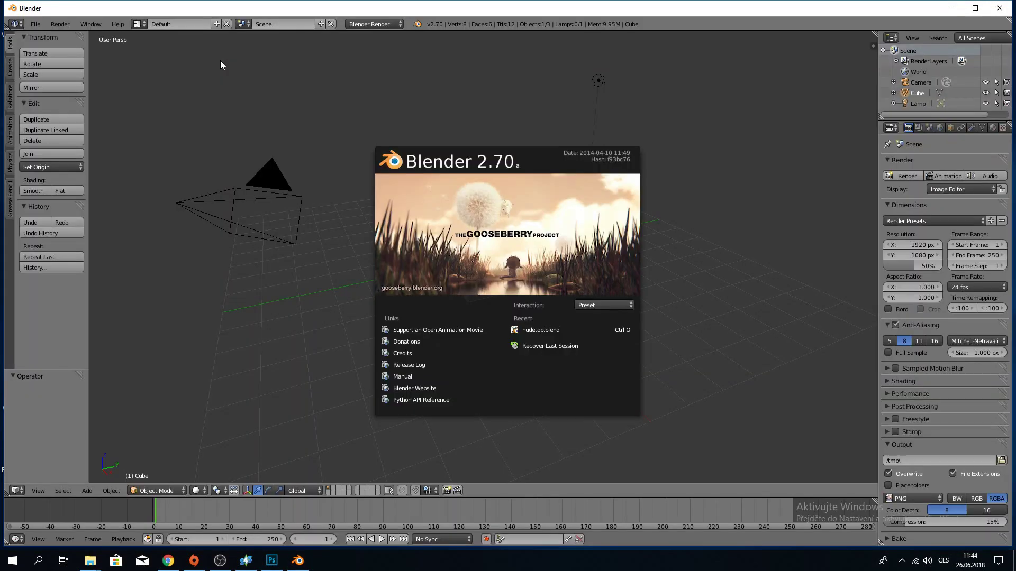
Dismiss the splash screen and open complete.blend from the Sims Projects folder.
{"action": "left_click", "coordinate": [30, 26]}
{"action": "left_click", "coordinate": [35, 27]}
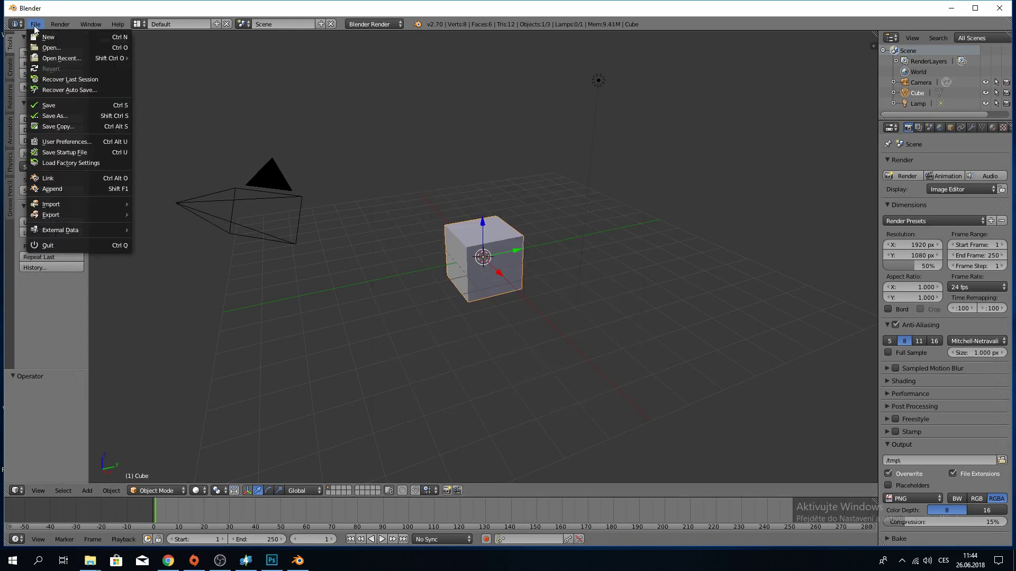
{"action": "left_click", "coordinate": [47, 45]}
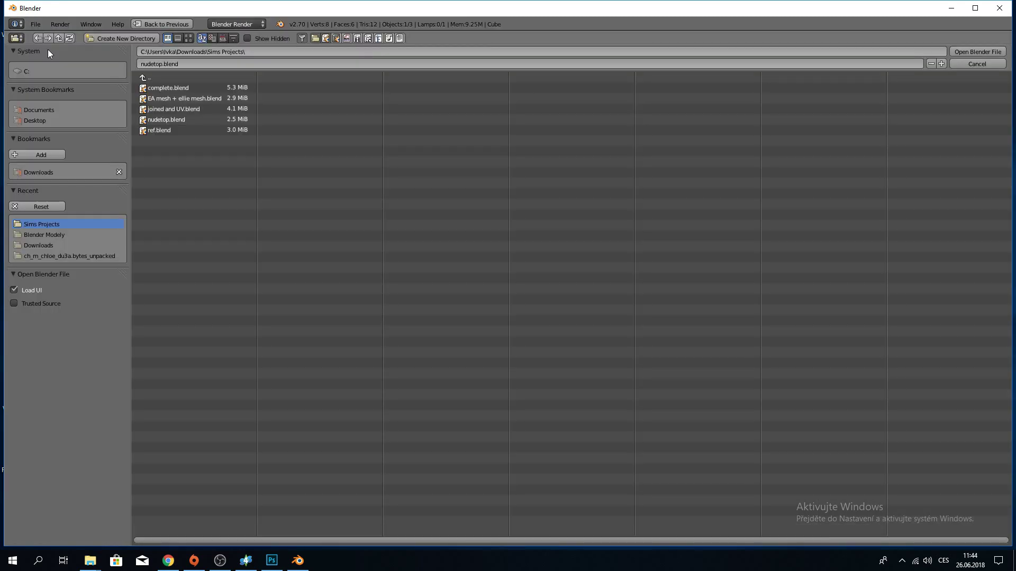
{"action": "double_click", "coordinate": [197, 88]}
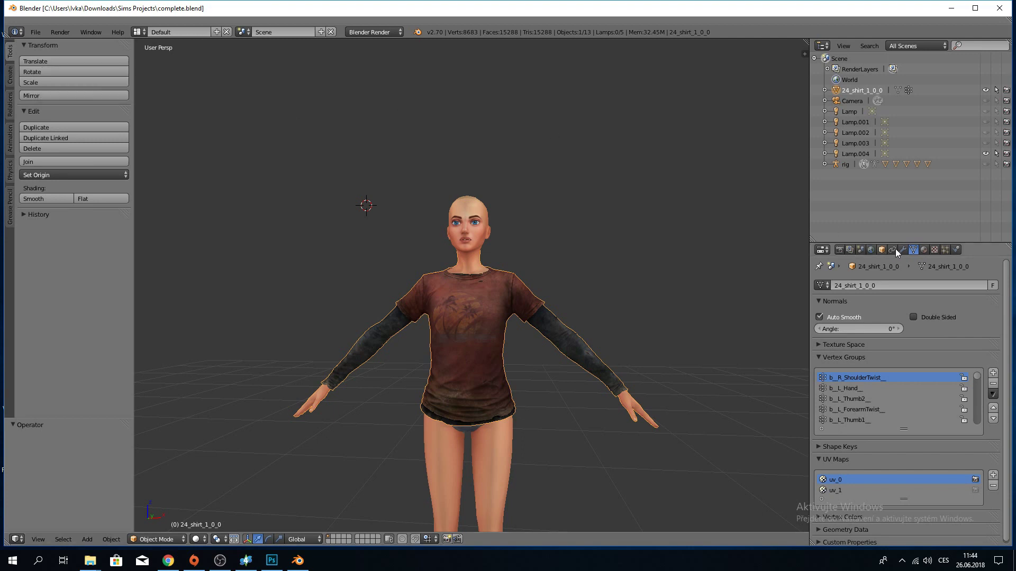
Set the shirt's Cut value to 0000 in the S4Studio CAS Tools and save the file.
{"action": "left_click", "coordinate": [860, 250]}
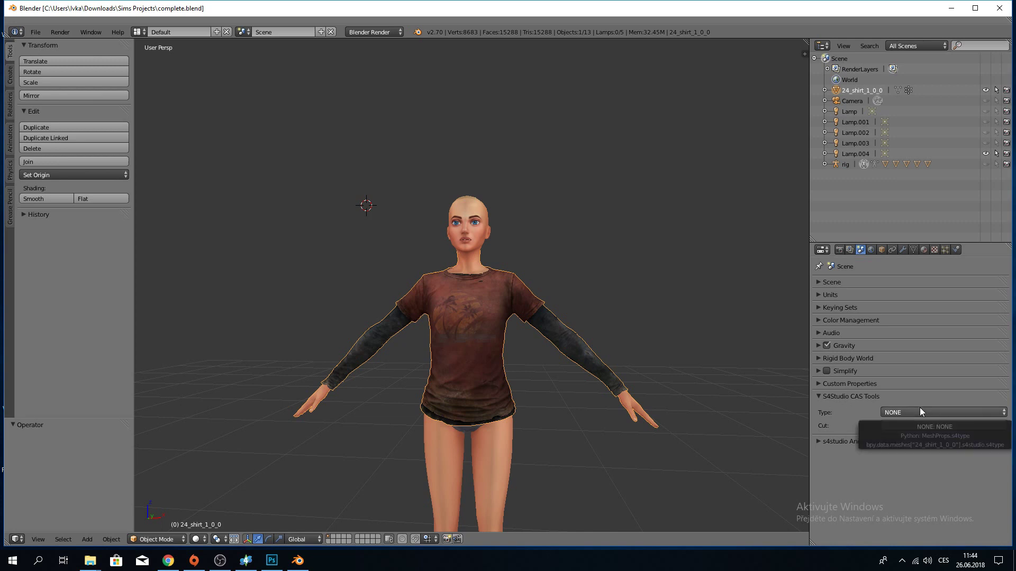
{"action": "left_click", "coordinate": [910, 425]}
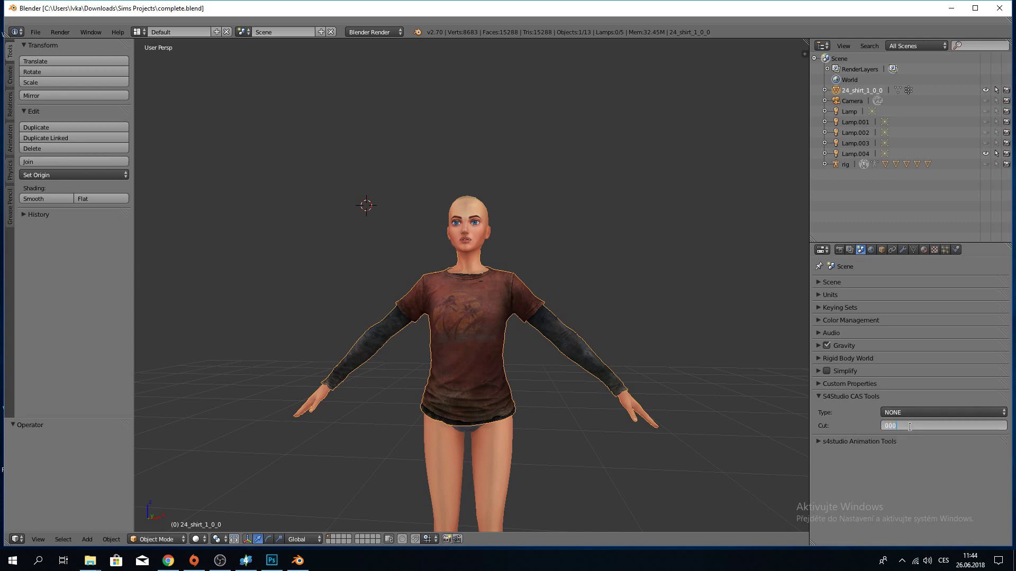
{"action": "key", "text": "Return"}
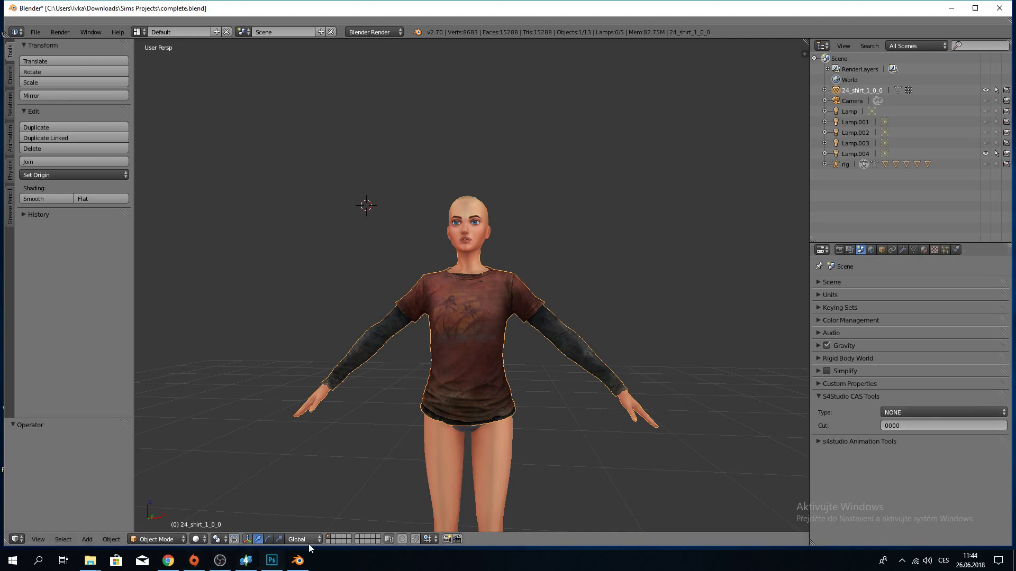
{"action": "left_click", "coordinate": [247, 562]}
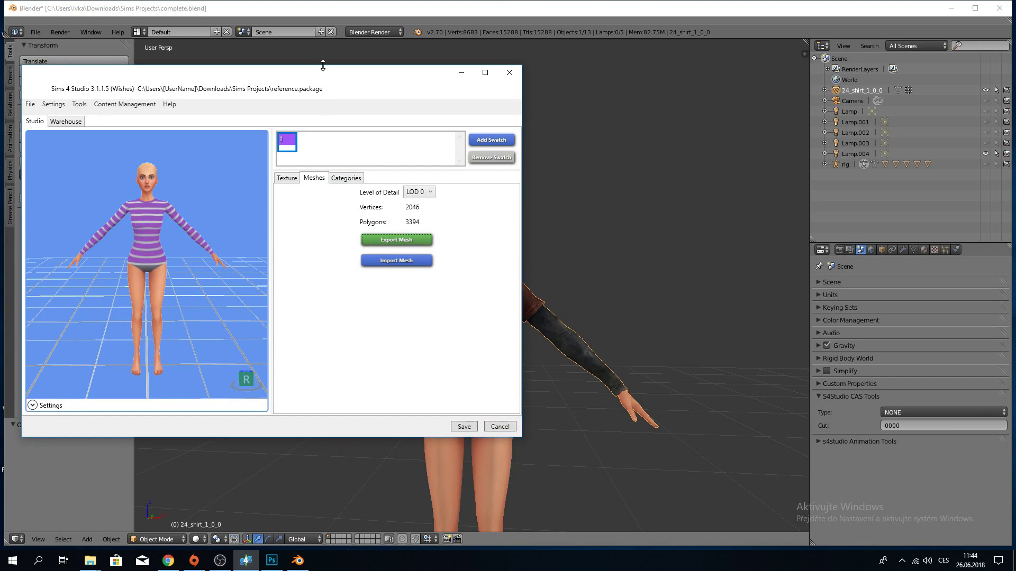
{"action": "left_click_drag", "start_coordinate": [326, 80], "coordinate": [367, 81]}
{"action": "left_click", "coordinate": [690, 189]}
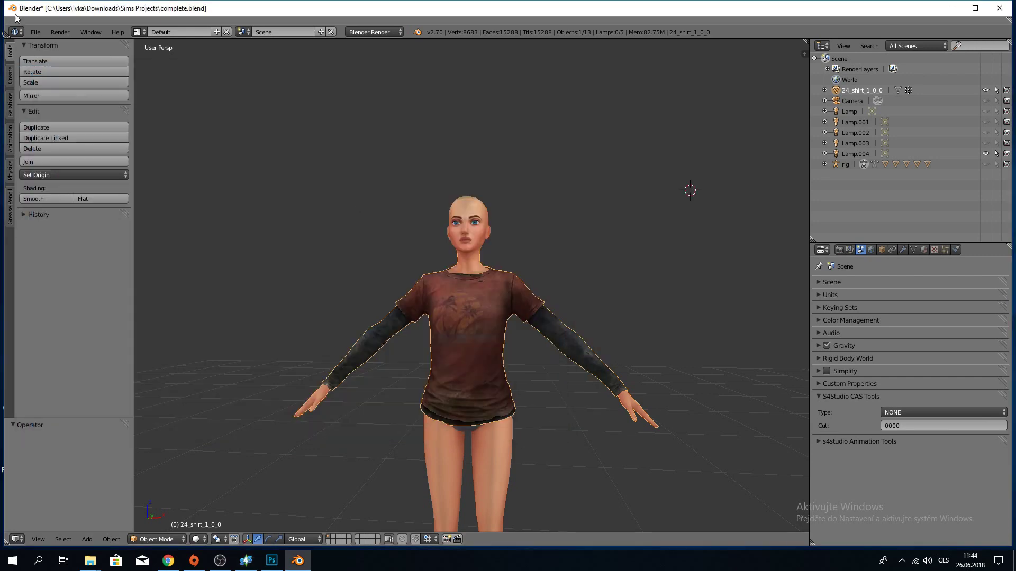
{"action": "left_click", "coordinate": [35, 32]}
{"action": "left_click", "coordinate": [51, 113]}
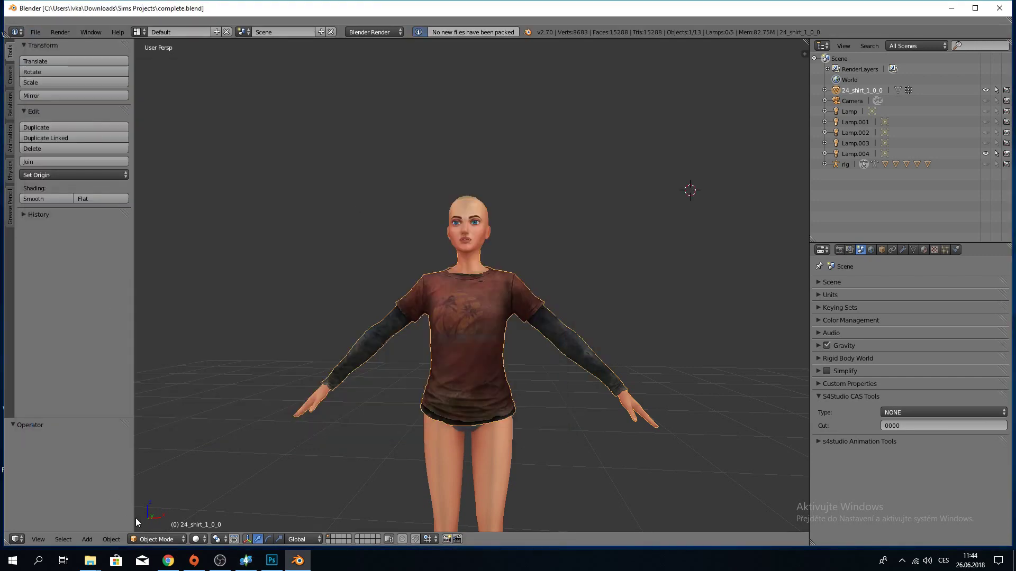
Switch to Sims 4 Studio, close reference.package and open the Last of Us Ellie Top project.
{"action": "left_click", "coordinate": [247, 561]}
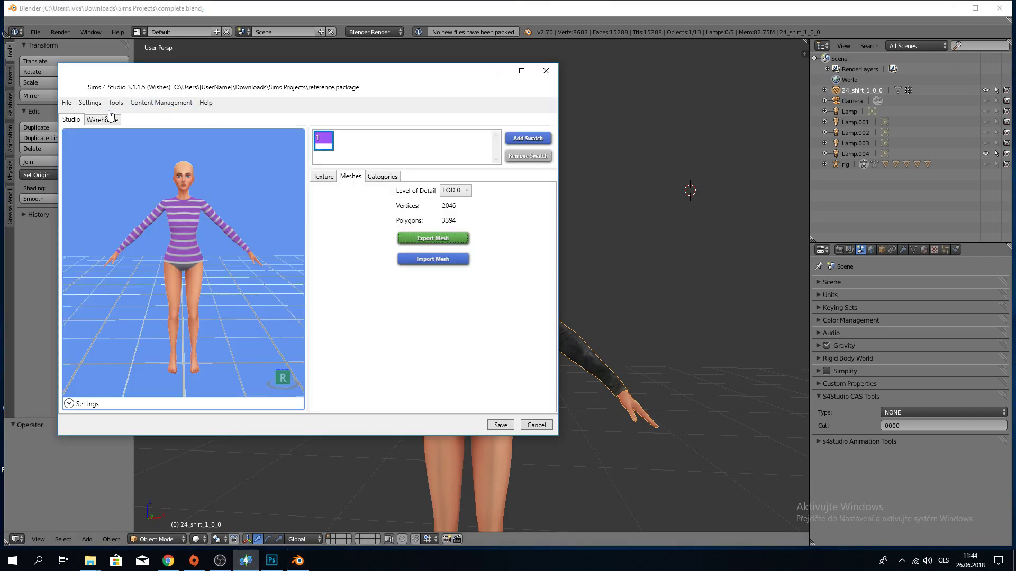
{"action": "left_click", "coordinate": [66, 103]}
{"action": "left_click", "coordinate": [78, 116]}
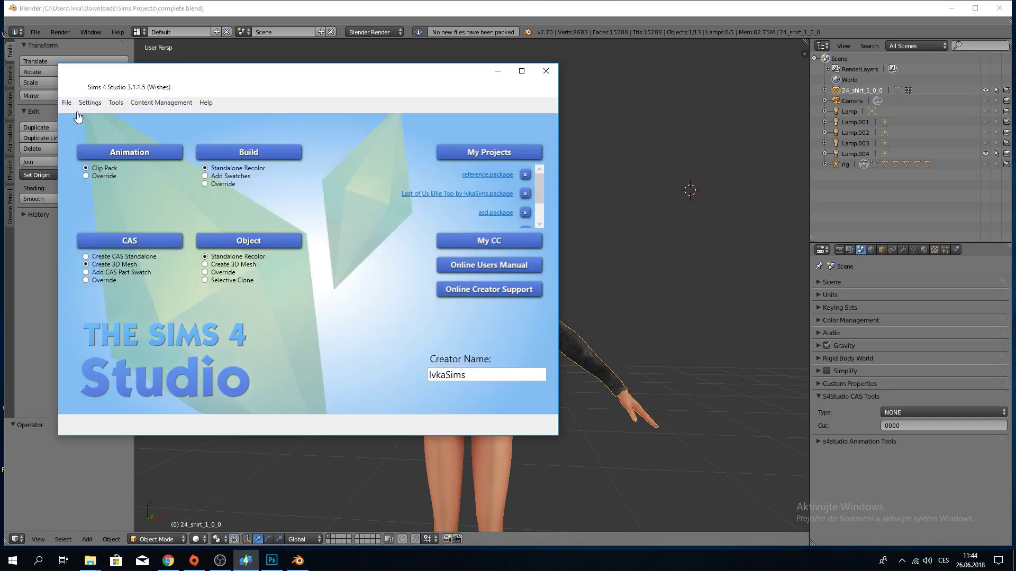
{"action": "left_click", "coordinate": [459, 193]}
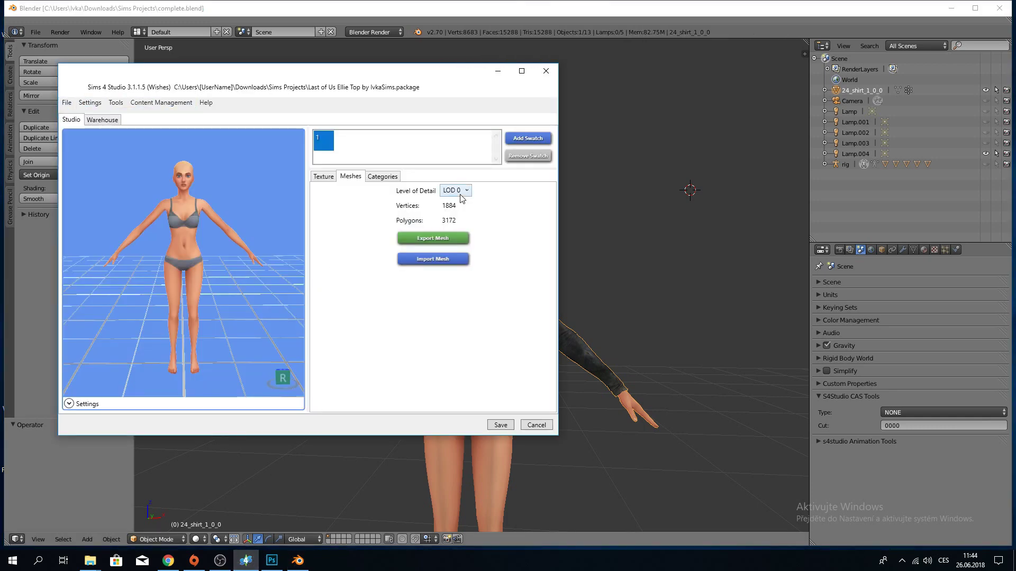
Import the shirt's texture image as the Diffuse texture of the swatch.
{"action": "left_click", "coordinate": [324, 177]}
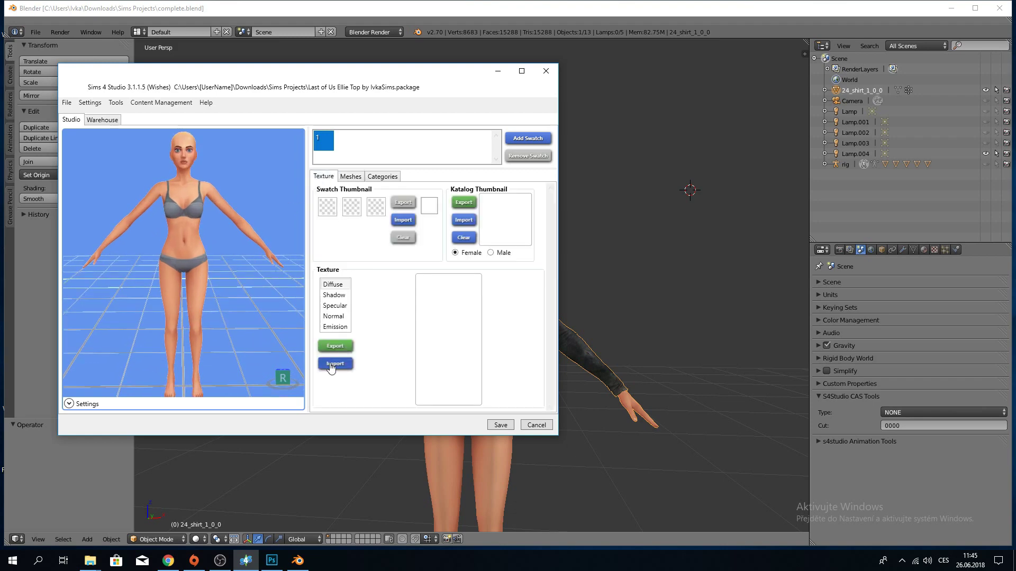
{"action": "left_click", "coordinate": [333, 364]}
{"action": "double_click", "coordinate": [245, 157]}
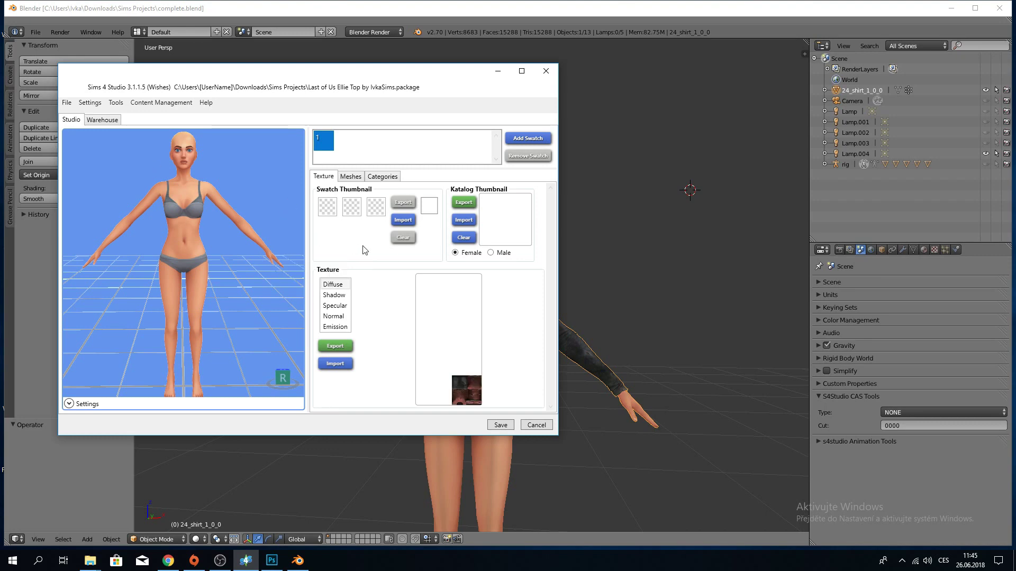
Import the finished shirt mesh for LOD 0 and check it on the model in the preview.
{"action": "left_click", "coordinate": [350, 176]}
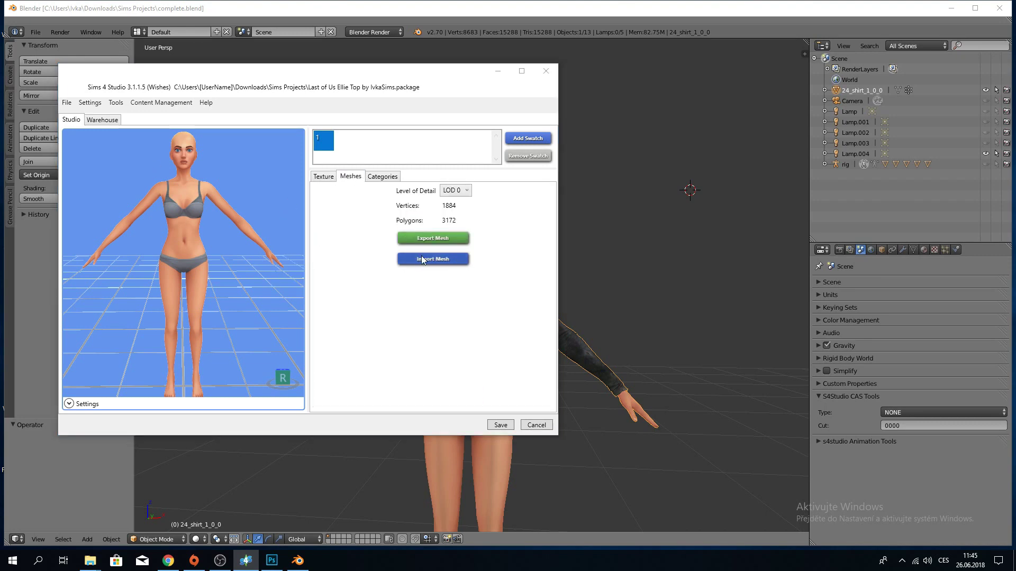
{"action": "left_click", "coordinate": [421, 256]}
{"action": "double_click", "coordinate": [185, 189]}
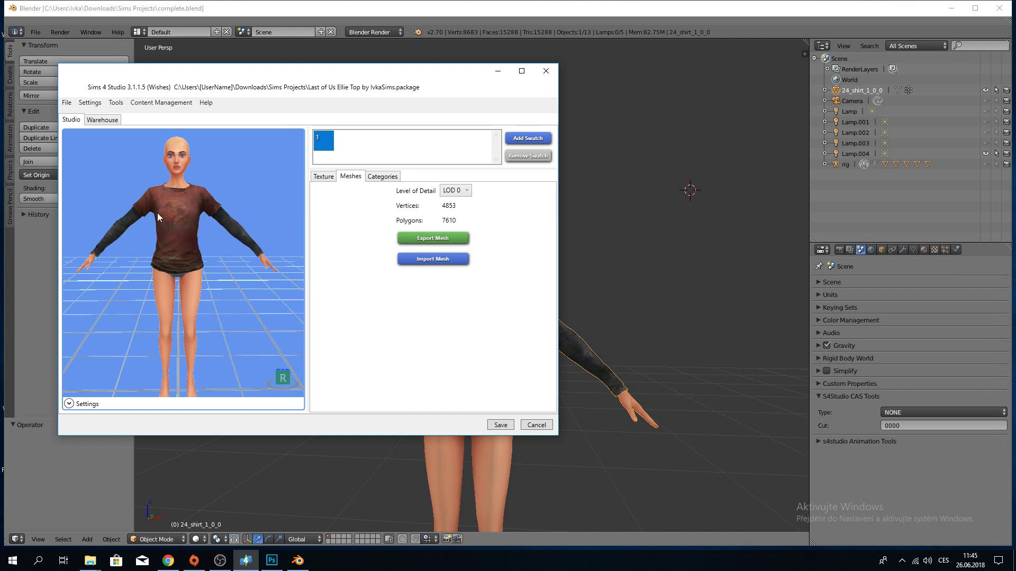
{"action": "scroll", "coordinate": [165, 214], "scroll_direction": "up", "scroll_amount": 3}
{"action": "left_click_drag", "start_coordinate": [165, 213], "coordinate": [131, 200]}
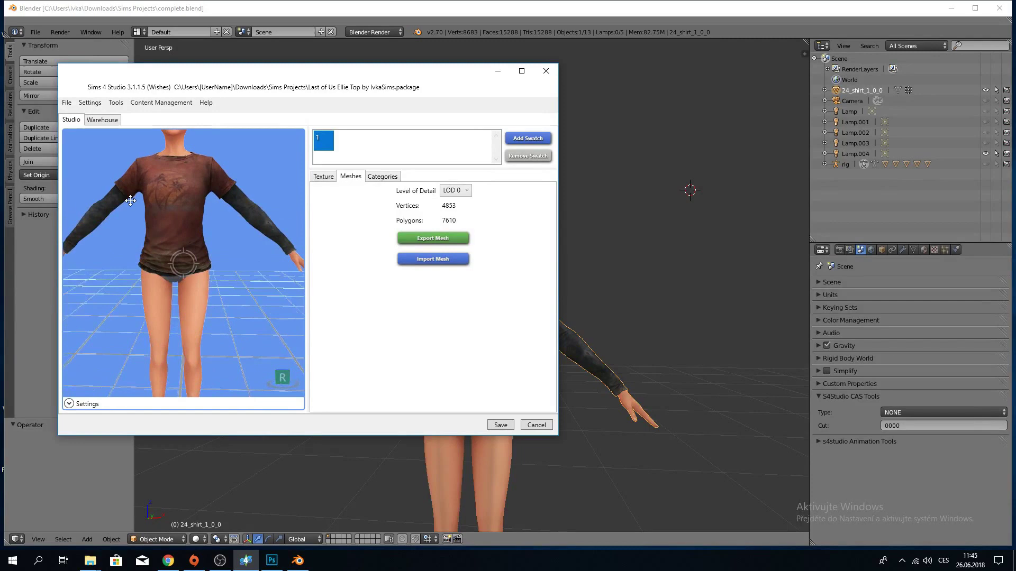
Set the first swatch thumbnail colour to black #000000 and the second to dark red #913232.
{"action": "left_click", "coordinate": [328, 179]}
{"action": "left_click", "coordinate": [332, 208]}
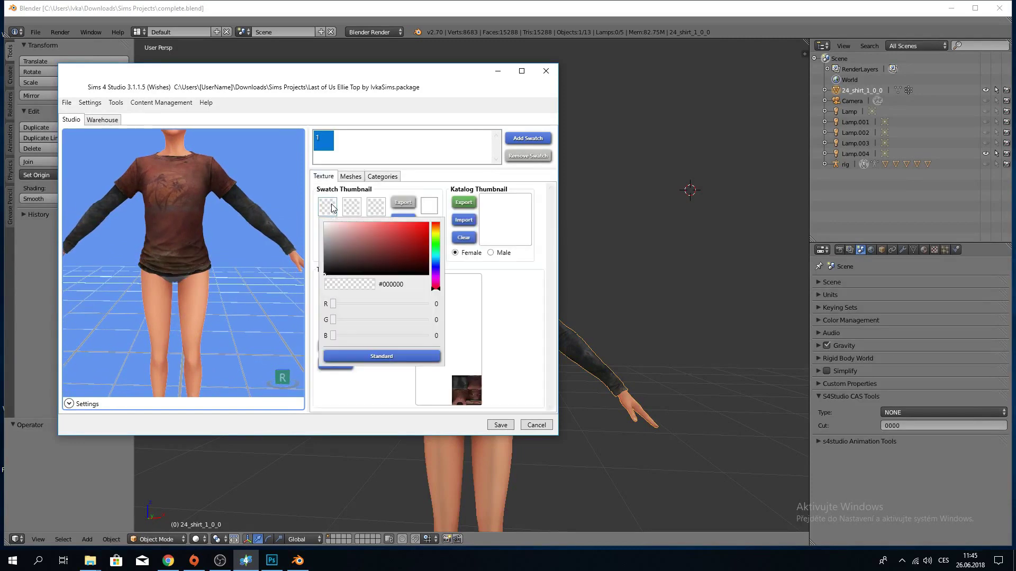
{"action": "left_click", "coordinate": [341, 259]}
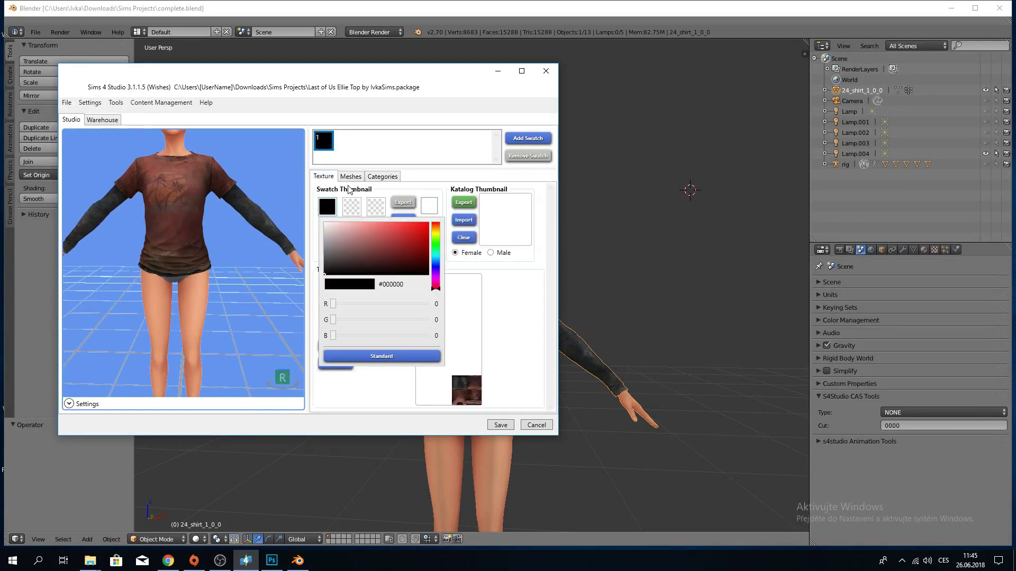
{"action": "left_click", "coordinate": [365, 207]}
{"action": "left_click", "coordinate": [352, 206]}
{"action": "left_click", "coordinate": [433, 247]}
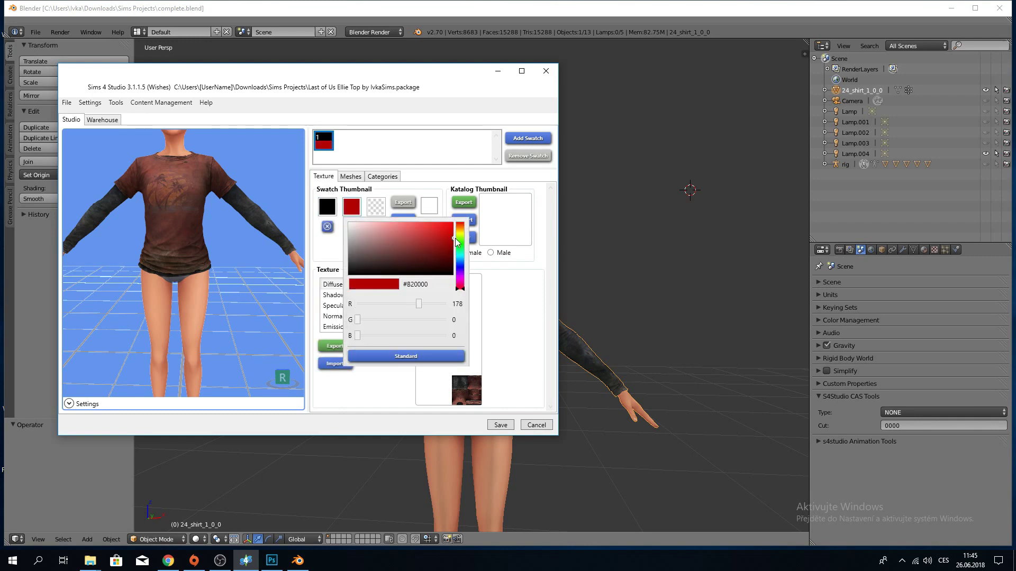
{"action": "left_click", "coordinate": [417, 240]}
{"action": "left_click", "coordinate": [418, 245]}
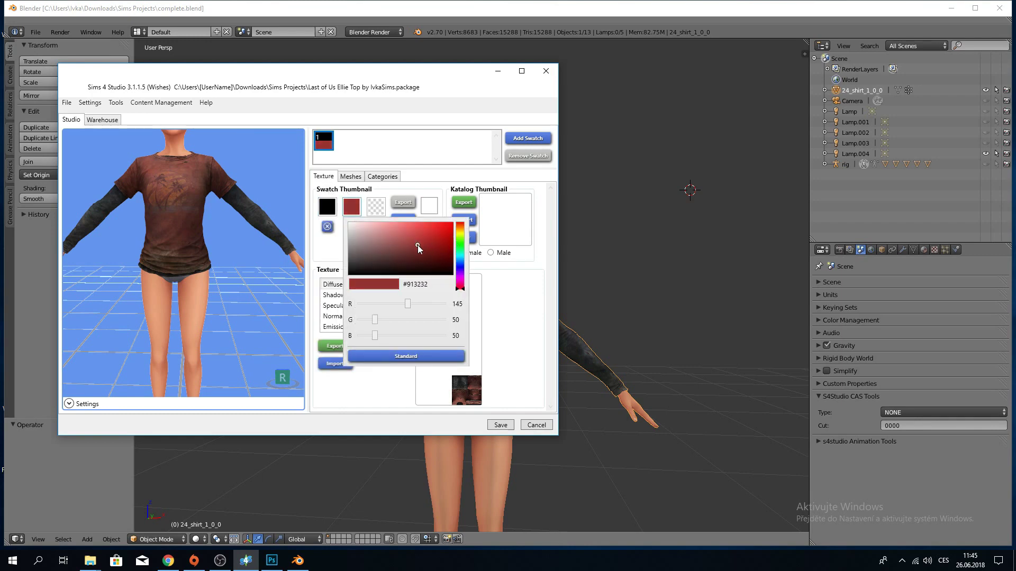
Set the third swatch thumbnail colour to orange-brown #B5741C and close the colour picker.
{"action": "left_click", "coordinate": [377, 209]}
{"action": "left_click", "coordinate": [376, 210]}
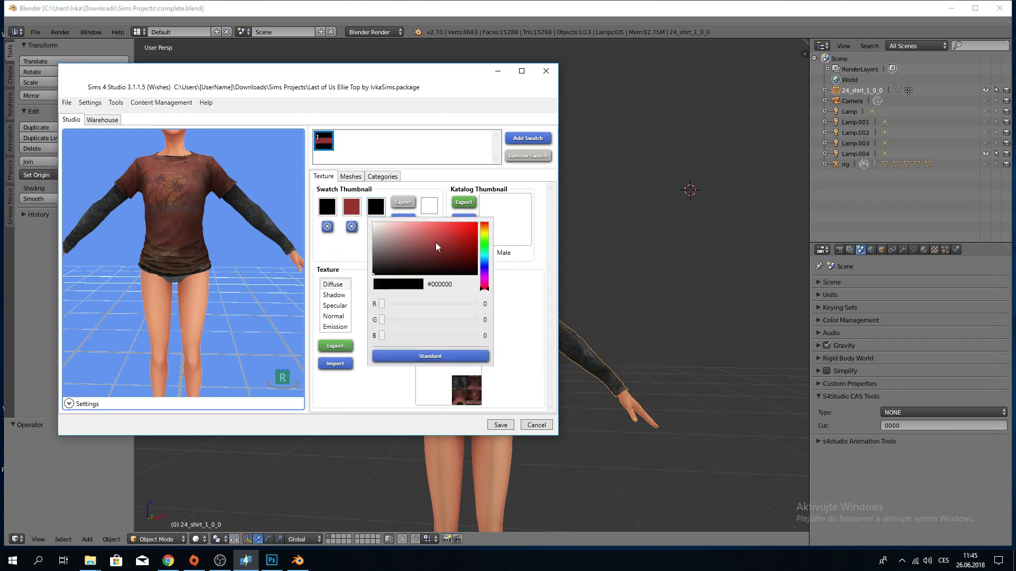
{"action": "left_click", "coordinate": [482, 235]}
{"action": "left_click", "coordinate": [465, 237]}
{"action": "left_click", "coordinate": [468, 240]}
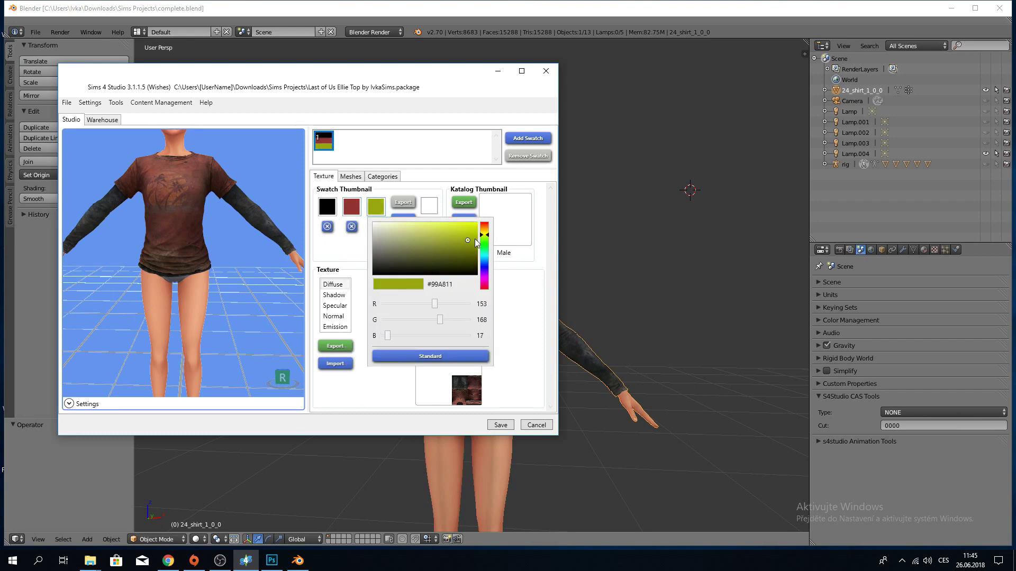
{"action": "left_click", "coordinate": [484, 231]}
{"action": "left_click", "coordinate": [465, 232]}
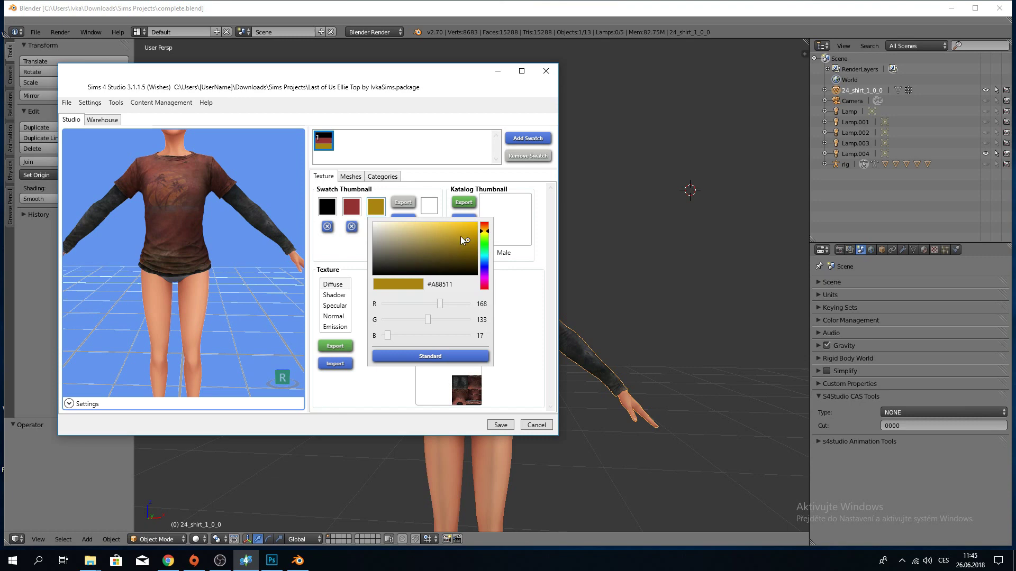
{"action": "mouse_move", "coordinate": [465, 233]}
{"action": "left_mouse_down"}
{"action": "mouse_move", "coordinate": [455, 239]}
{"action": "mouse_move", "coordinate": [488, 228]}
{"action": "left_mouse_up"}
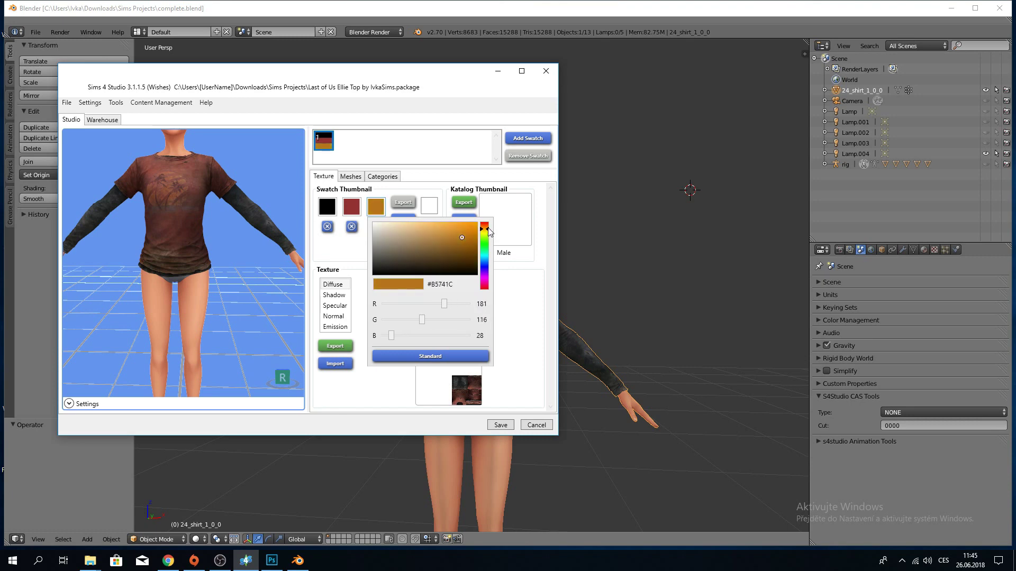
{"action": "left_click", "coordinate": [412, 147]}
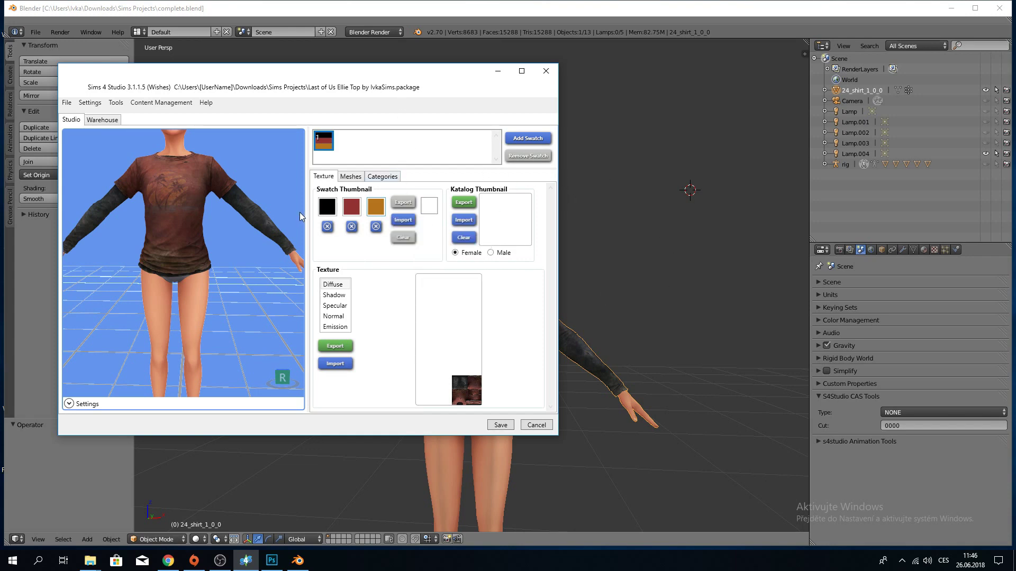
Switch to Chrome and run a Google image search for "ellie last of us".
{"action": "left_click_drag", "start_coordinate": [259, 259], "coordinate": [181, 266]}
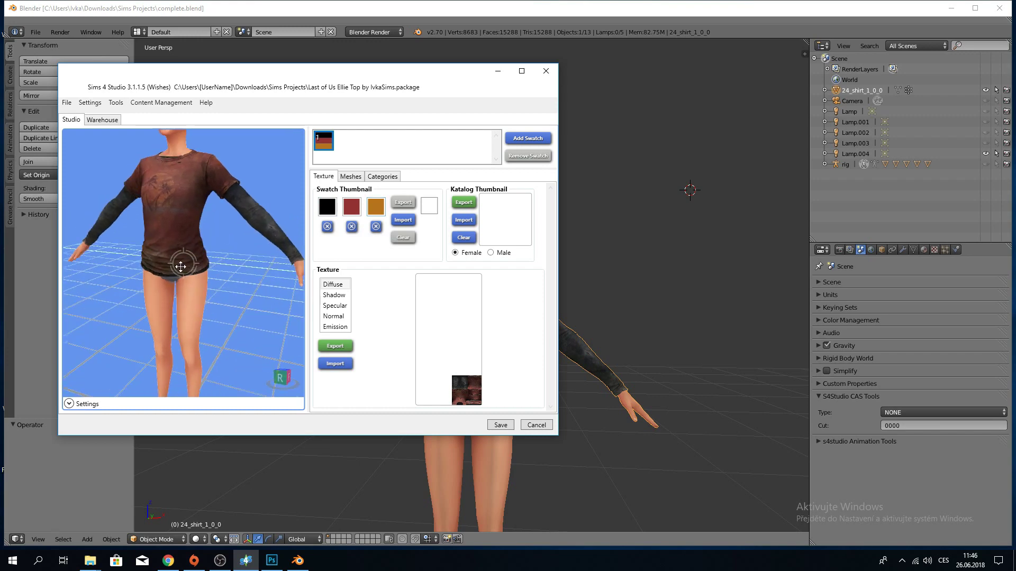
{"action": "left_click", "coordinate": [176, 556]}
{"action": "left_click", "coordinate": [735, 8]}
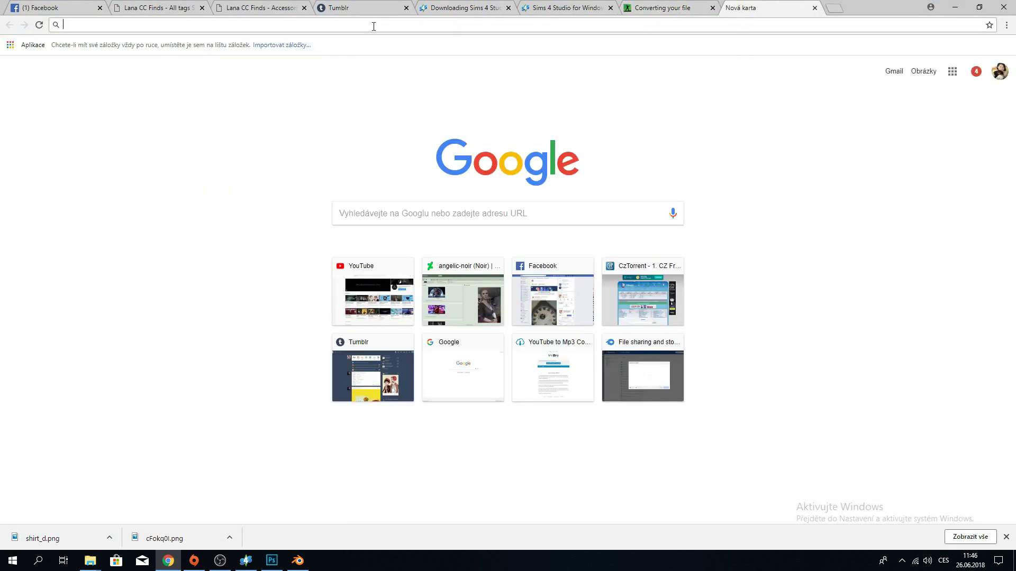
{"action": "type", "text": "google.com"}
{"action": "key", "text": "Return"}
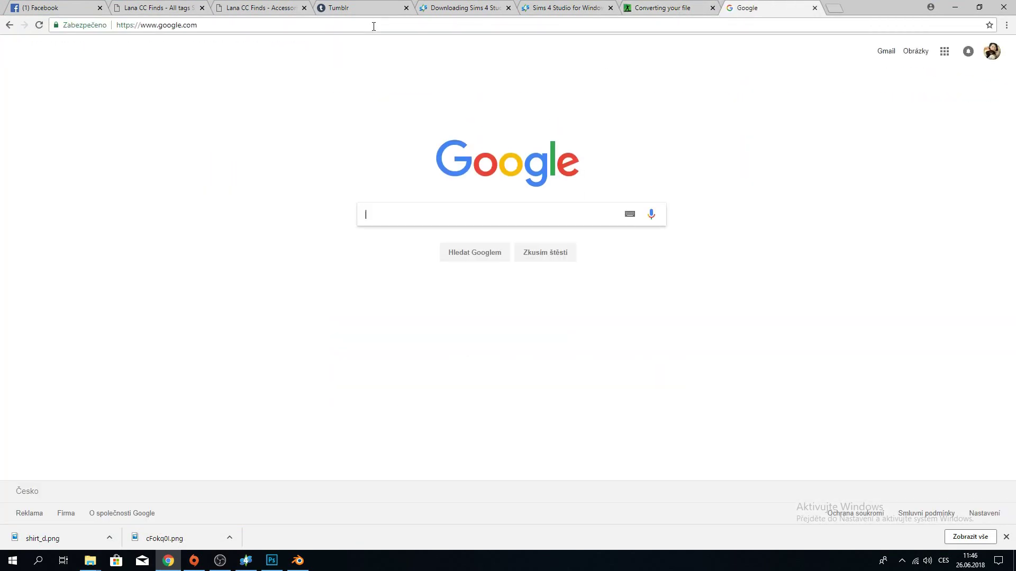
{"action": "type", "text": "ellie last of"}
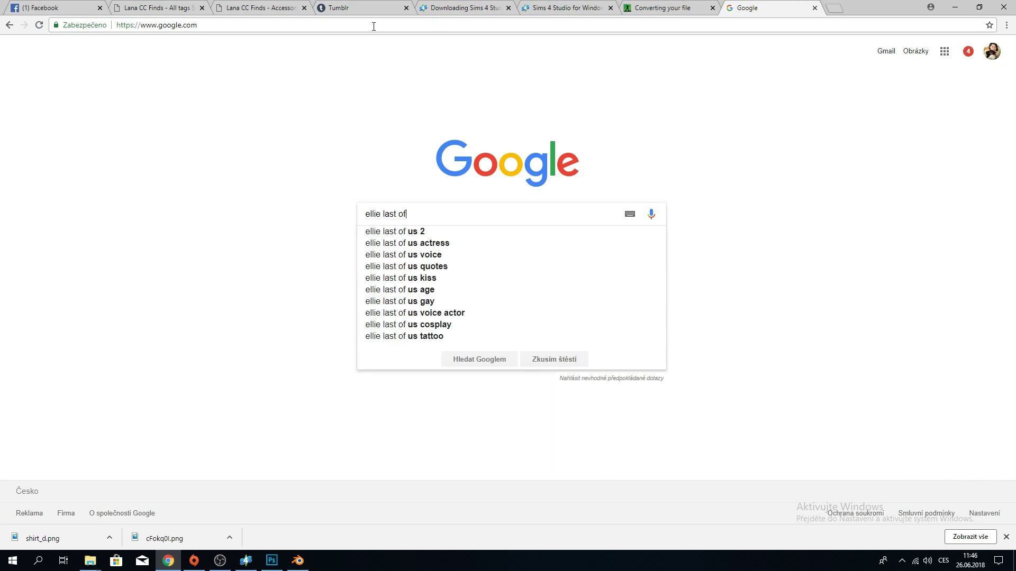
{"action": "type", "text": " us"}
{"action": "key", "text": "Return"}
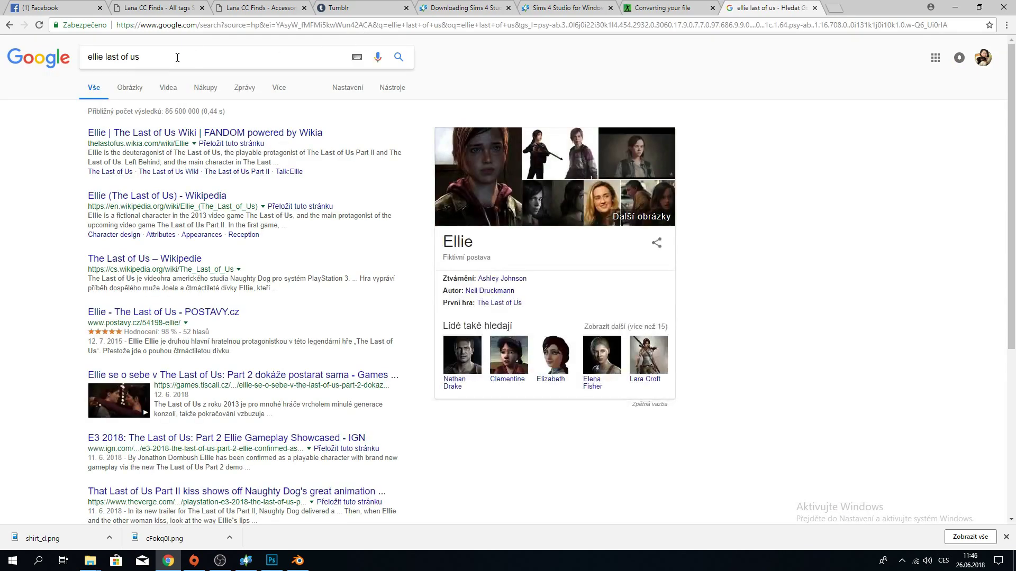
{"action": "left_click", "coordinate": [139, 87]}
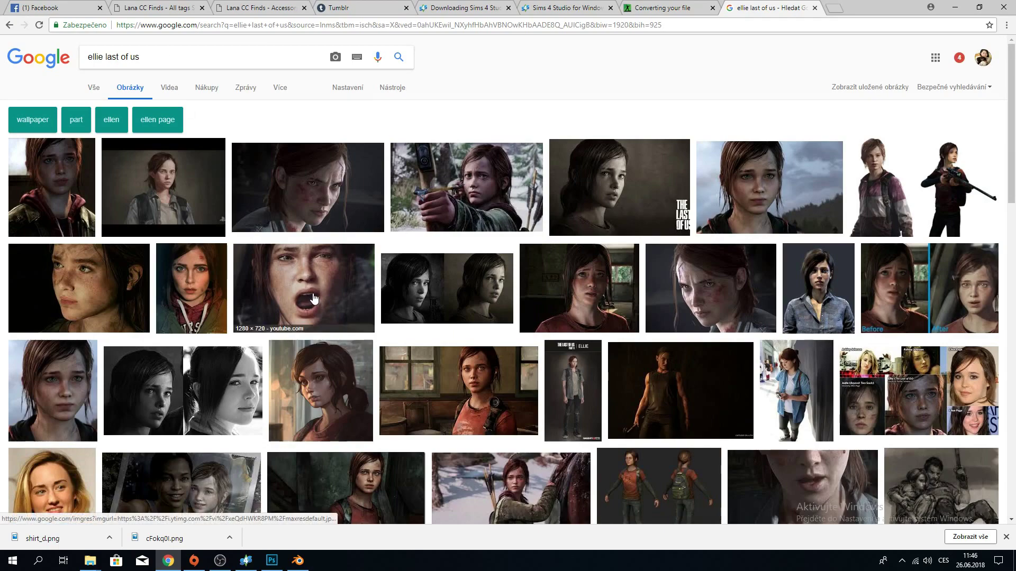
Look through the image results for a picture of Ellie suitable as the shirt's catalog thumbnail.
{"action": "scroll", "coordinate": [312, 296], "scroll_direction": "down", "scroll_amount": 4}
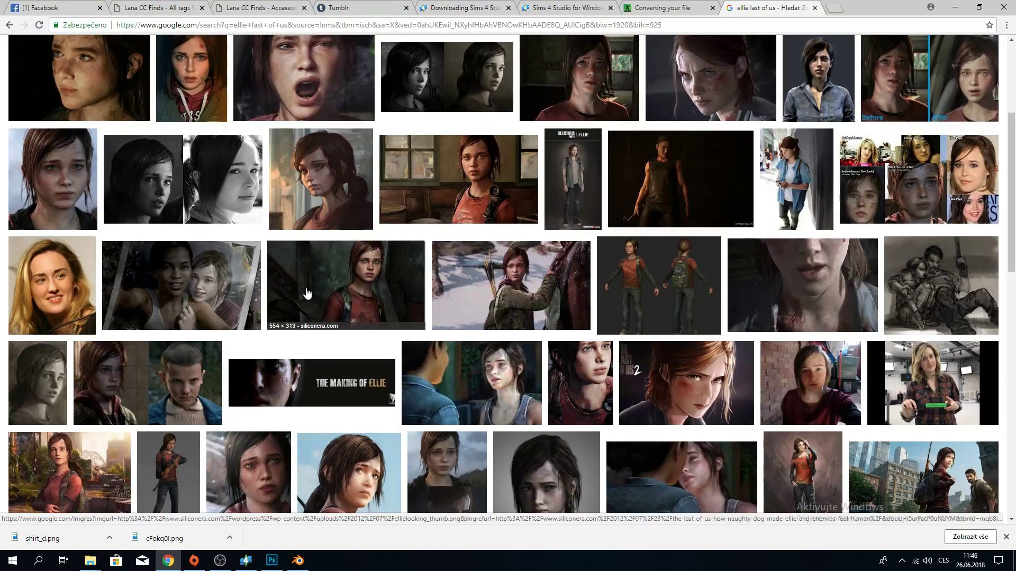
{"action": "scroll", "coordinate": [306, 292], "scroll_direction": "down", "scroll_amount": 4}
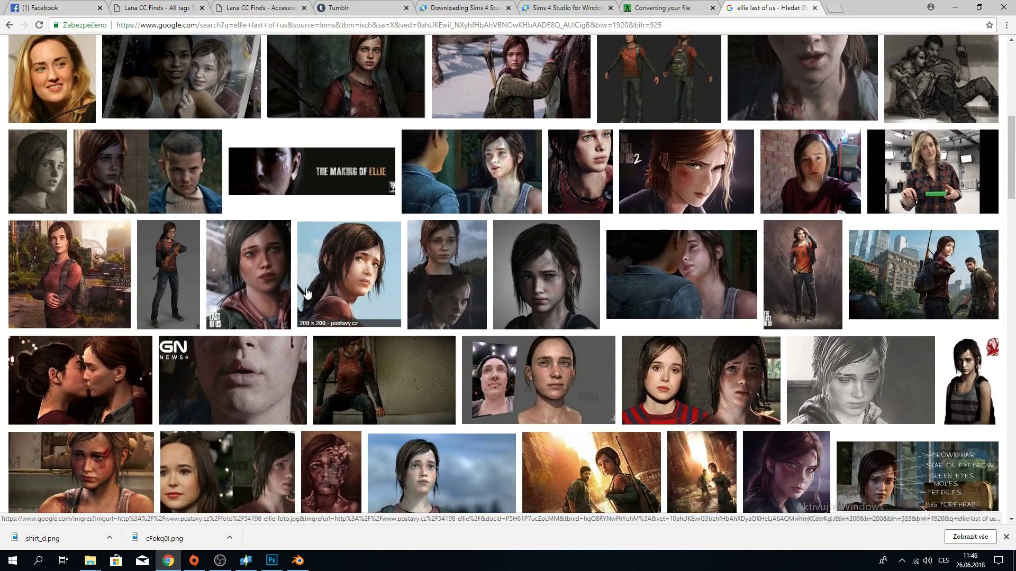
{"action": "scroll", "coordinate": [306, 290], "scroll_direction": "down", "scroll_amount": 3}
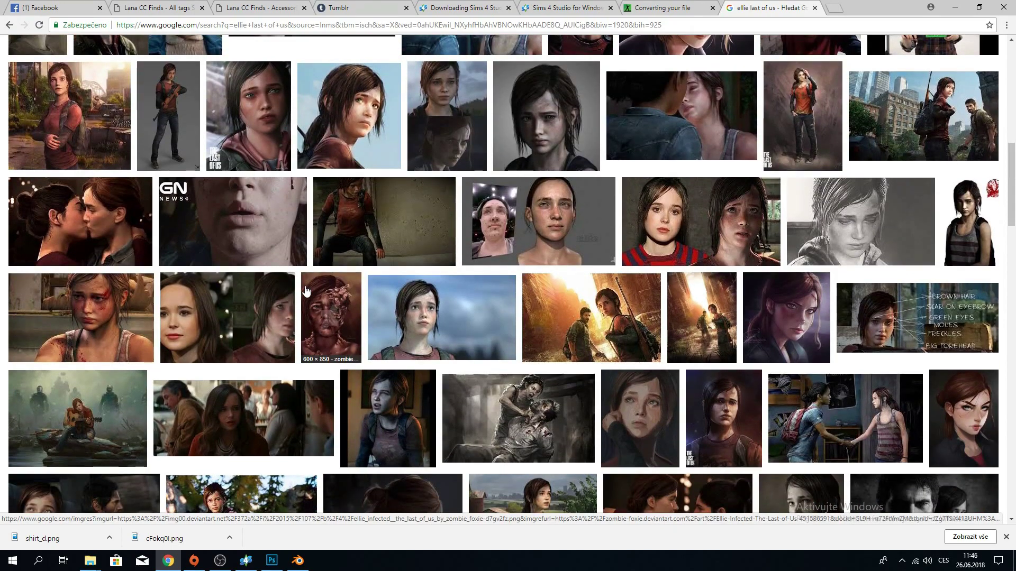
{"action": "scroll", "coordinate": [305, 290], "scroll_direction": "down", "scroll_amount": 4}
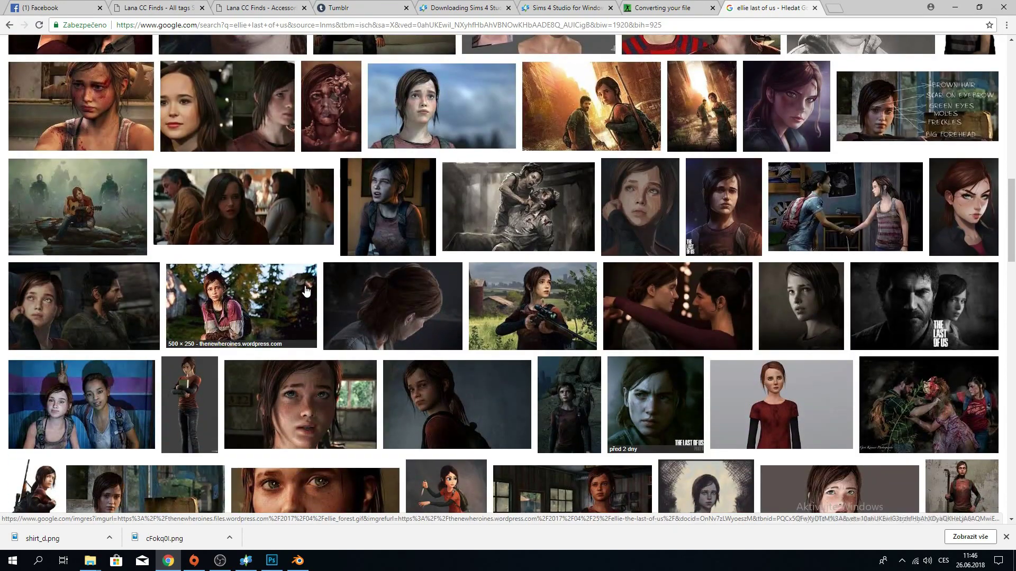
{"action": "scroll", "coordinate": [305, 291], "scroll_direction": "down", "scroll_amount": 2}
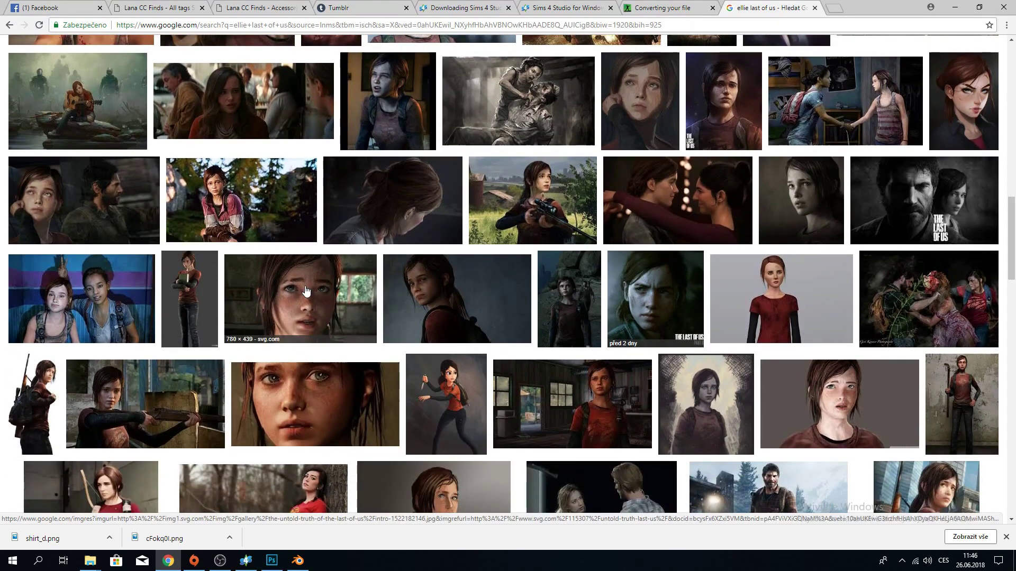
{"action": "scroll", "coordinate": [306, 291], "scroll_direction": "down", "scroll_amount": 3}
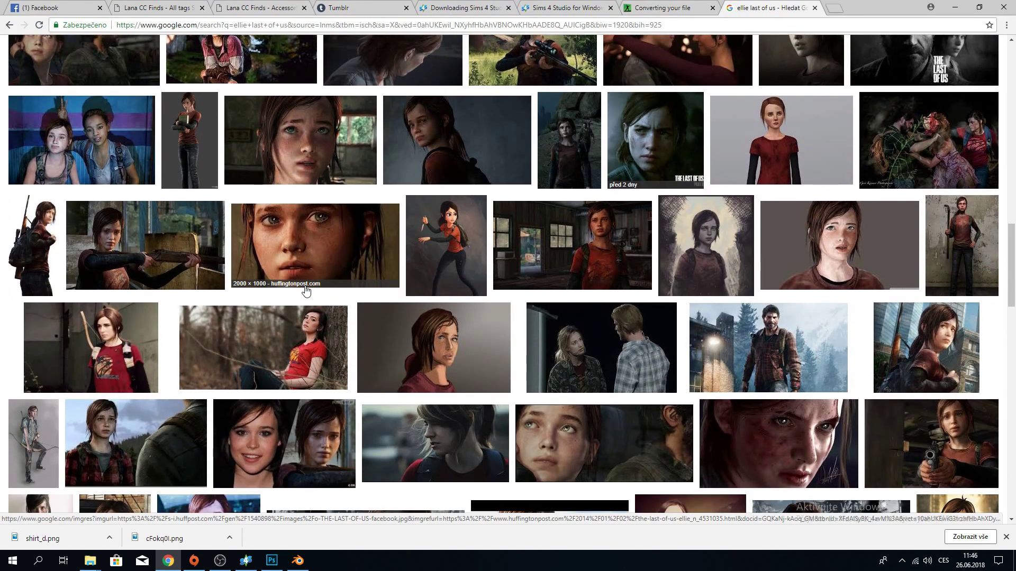
{"action": "scroll", "coordinate": [306, 290], "scroll_direction": "down", "scroll_amount": 2}
{"action": "scroll", "coordinate": [305, 290], "scroll_direction": "down", "scroll_amount": 1}
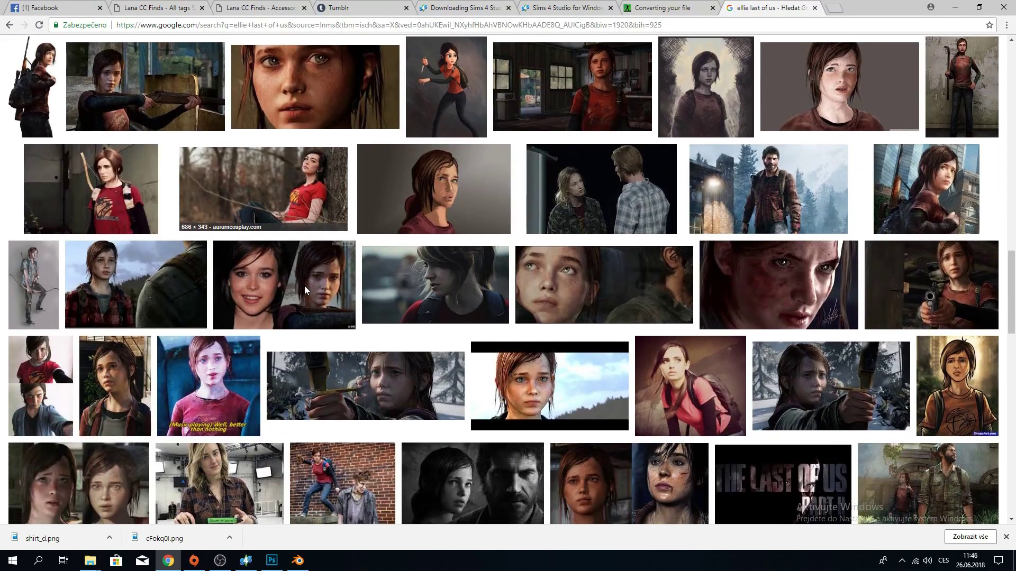
{"action": "scroll", "coordinate": [305, 290], "scroll_direction": "down", "scroll_amount": 10}
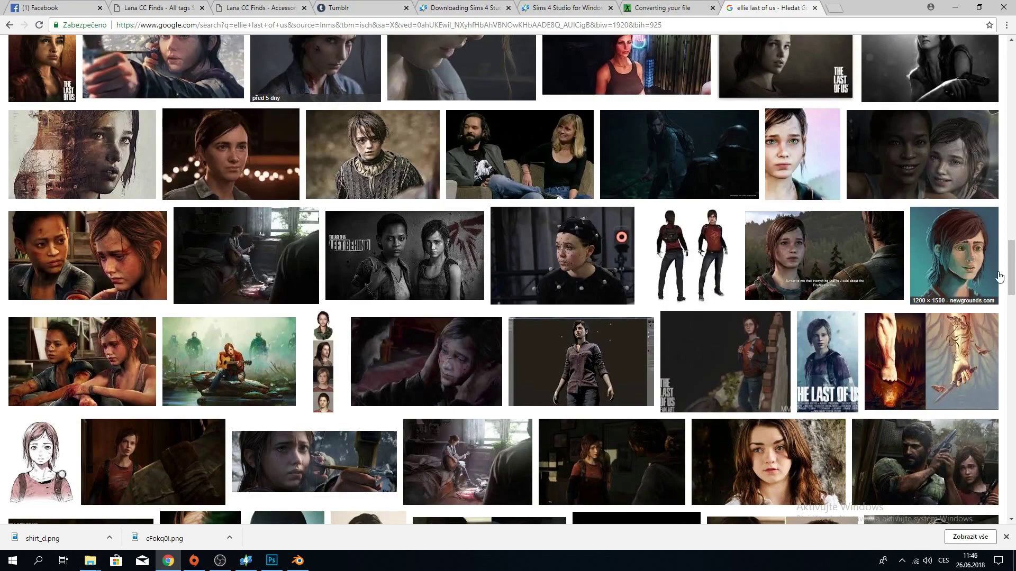
{"action": "scroll", "coordinate": [1013, 290], "scroll_direction": "down", "scroll_amount": 5}
{"action": "left_click_drag", "start_coordinate": [1013, 290], "coordinate": [1010, 58]}
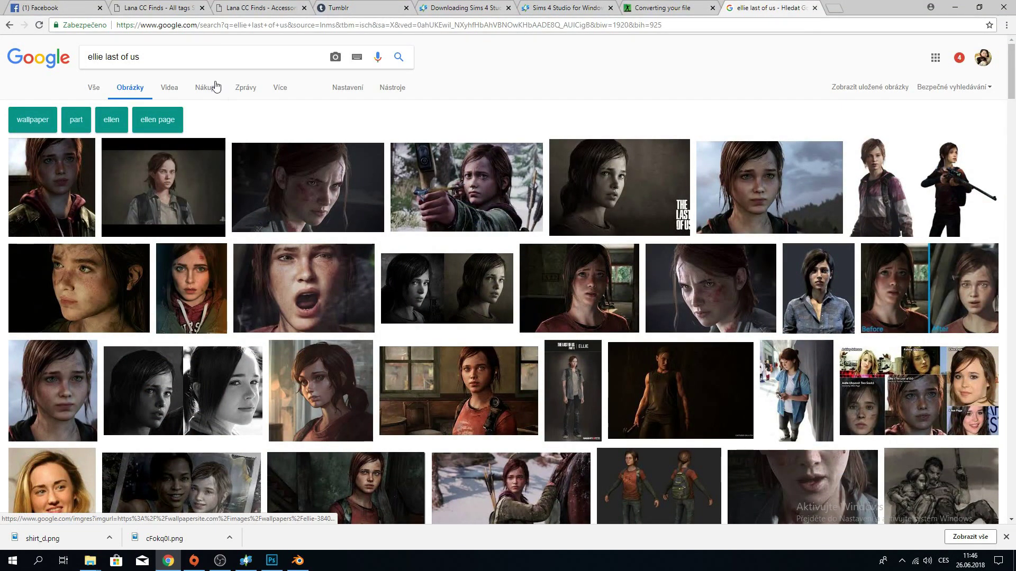
Change the image search to "ellie last of us wallpaper" and open the portrait close-up of Ellie in the red shirt.
{"action": "left_click", "coordinate": [190, 59]}
{"action": "type", "text": "w"}
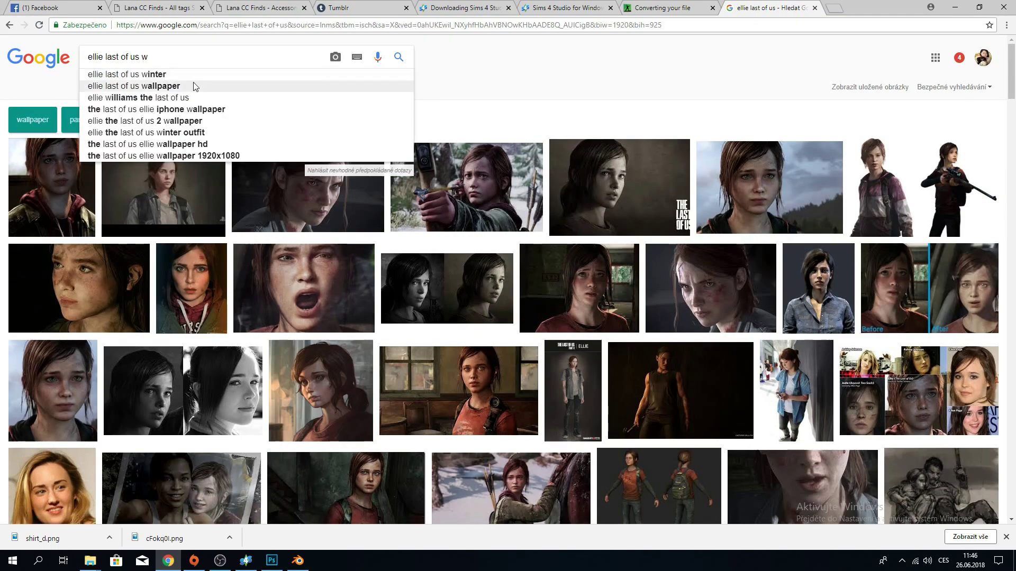
{"action": "left_click", "coordinate": [192, 84]}
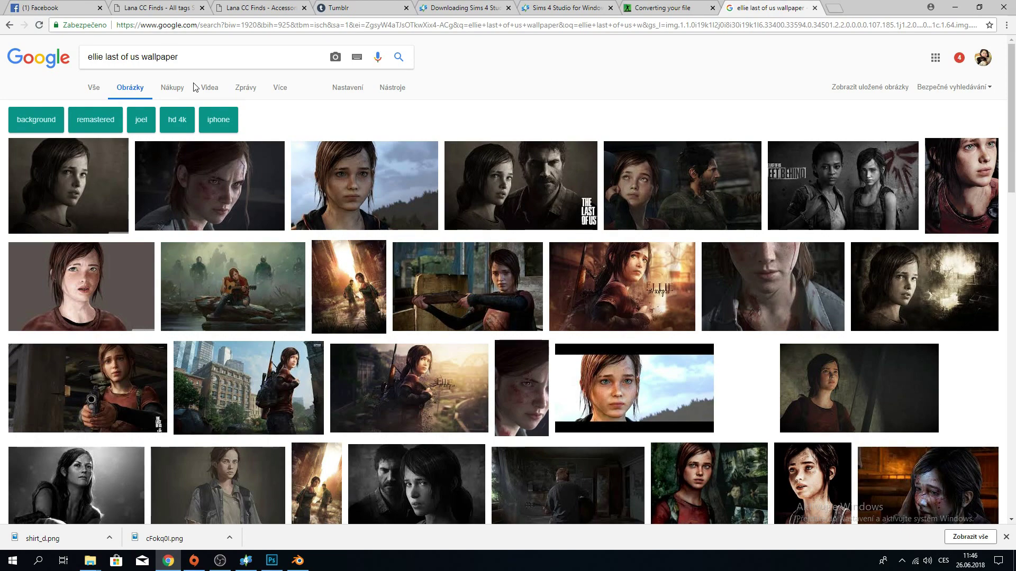
{"action": "left_click", "coordinate": [945, 181]}
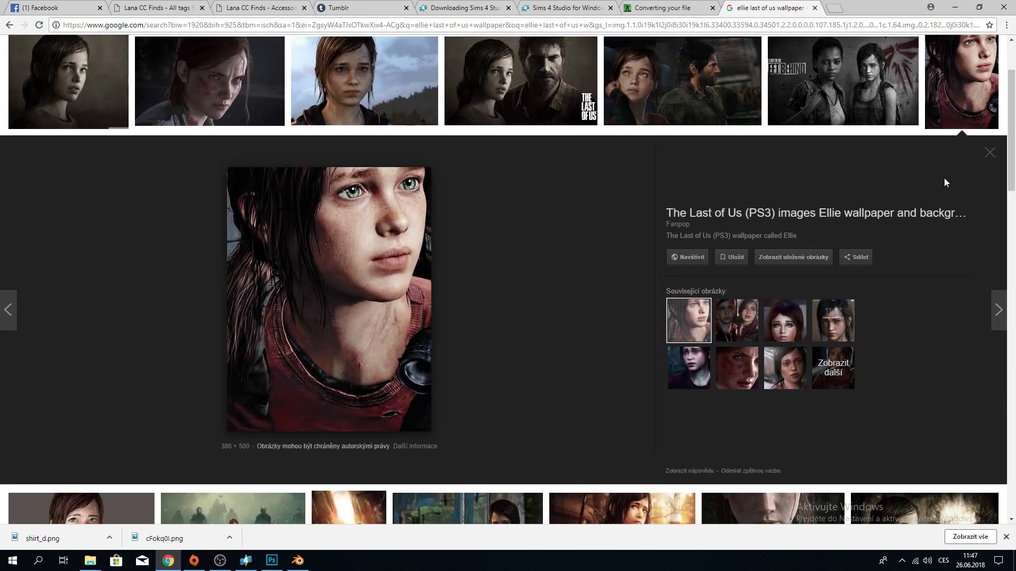
{"action": "left_click", "coordinate": [696, 259]}
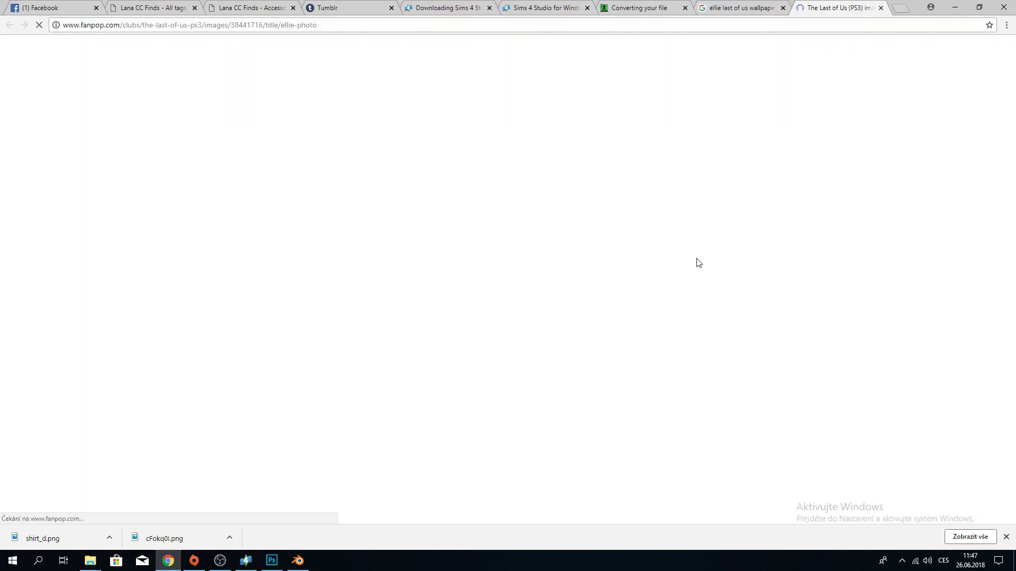
{"action": "left_click", "coordinate": [880, 7]}
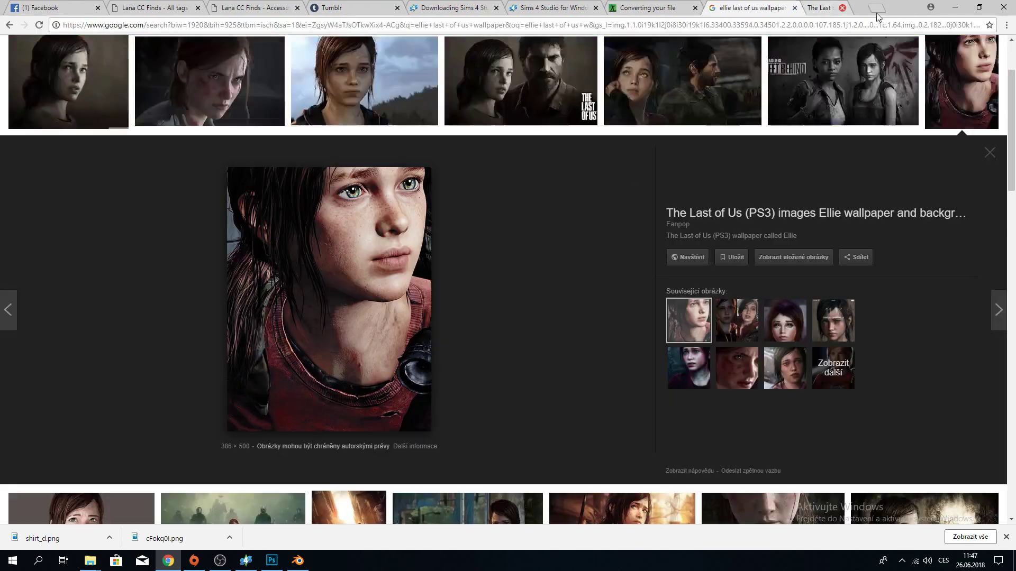
{"action": "right_click", "coordinate": [356, 266]}
{"action": "left_click", "coordinate": [392, 360]}
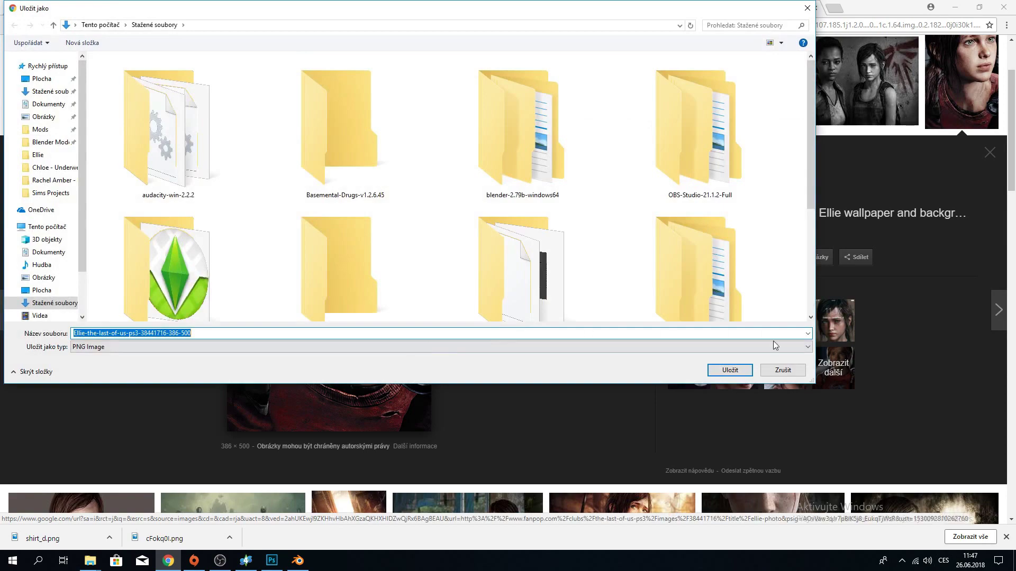
{"action": "left_click", "coordinate": [720, 365]}
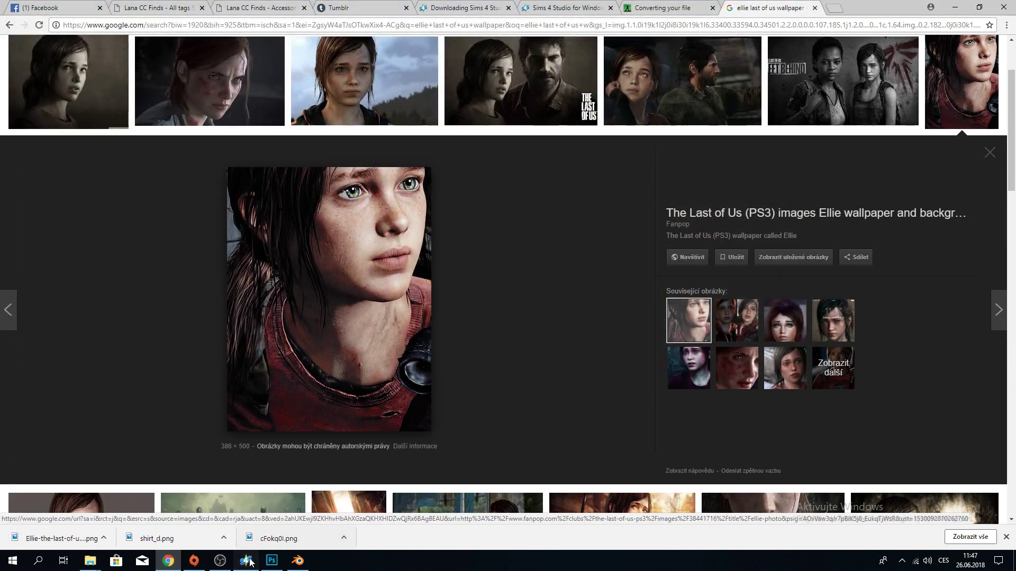
Return to Sims 4 Studio, import the downloaded Ellie portrait as the female catalog thumbnail and save the package.
{"action": "left_click", "coordinate": [246, 561]}
{"action": "left_click", "coordinate": [473, 227]}
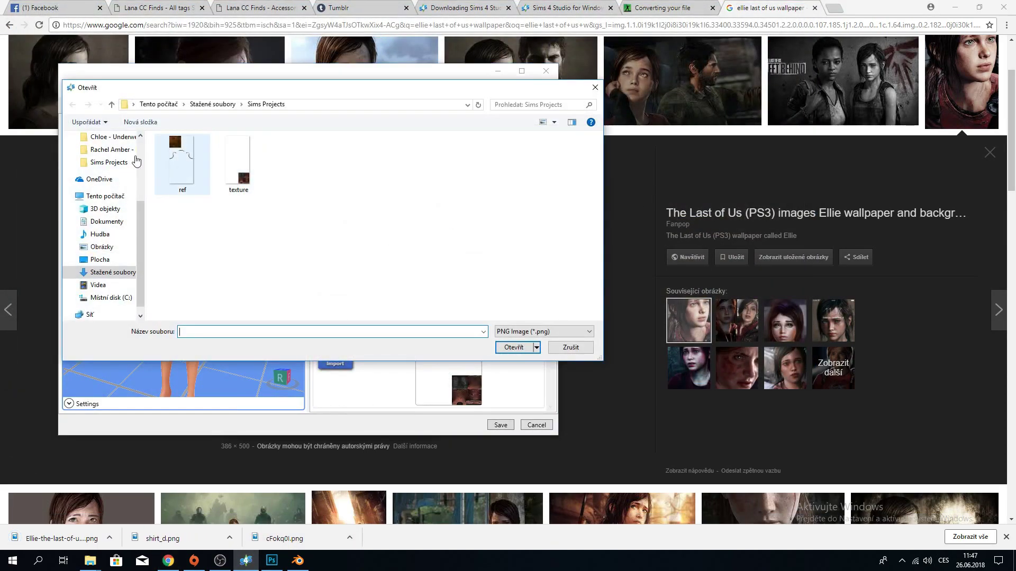
{"action": "scroll", "coordinate": [106, 160], "scroll_direction": "up", "scroll_amount": 2}
{"action": "left_click", "coordinate": [106, 170]}
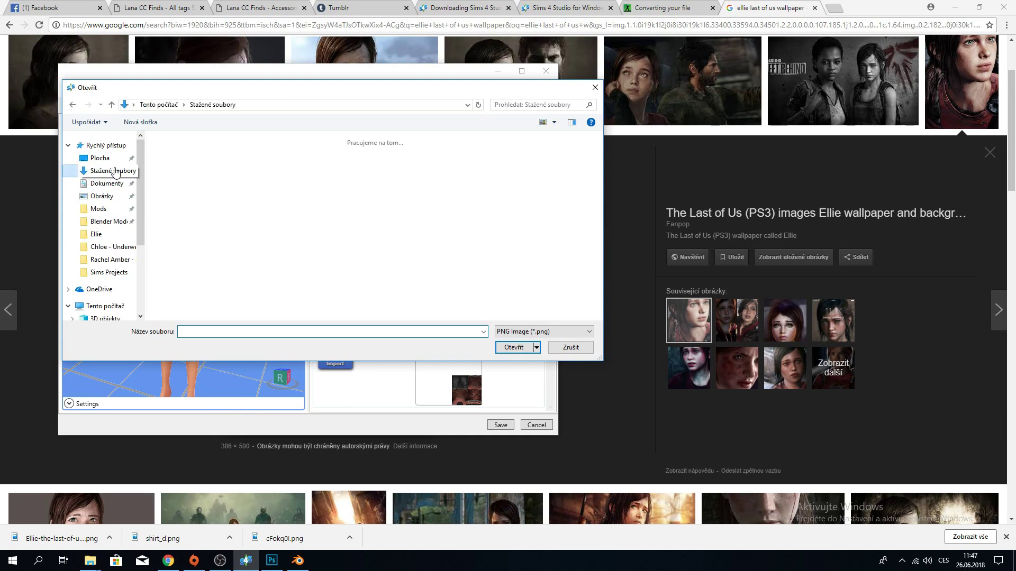
{"action": "double_click", "coordinate": [410, 237]}
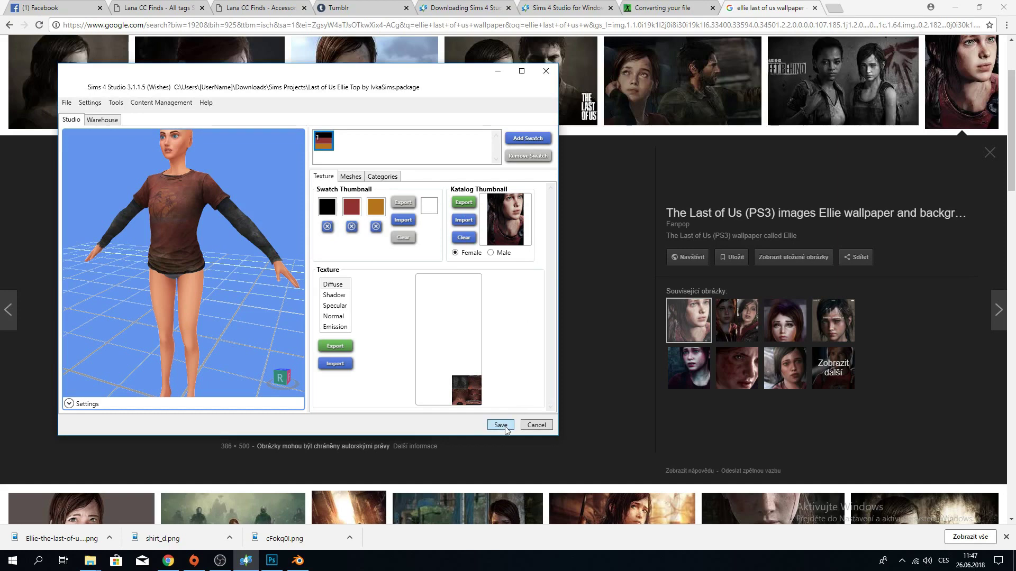
{"action": "left_click", "coordinate": [500, 425]}
{"action": "left_click", "coordinate": [534, 309]}
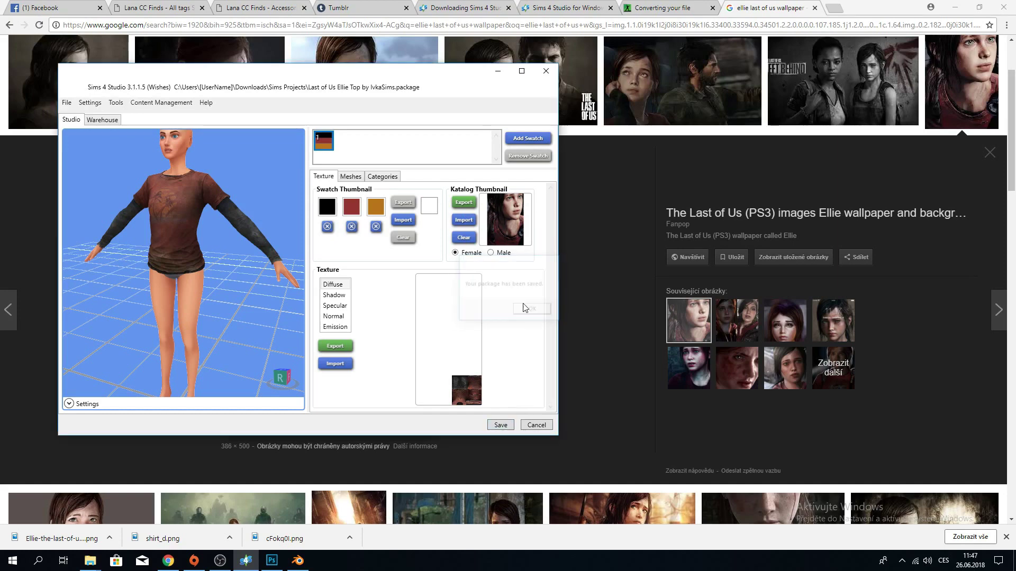
Mark the shirt's Fashion Choice as Feminine in its categories and go through the remaining category options down to the part flags.
{"action": "left_click", "coordinate": [384, 177]}
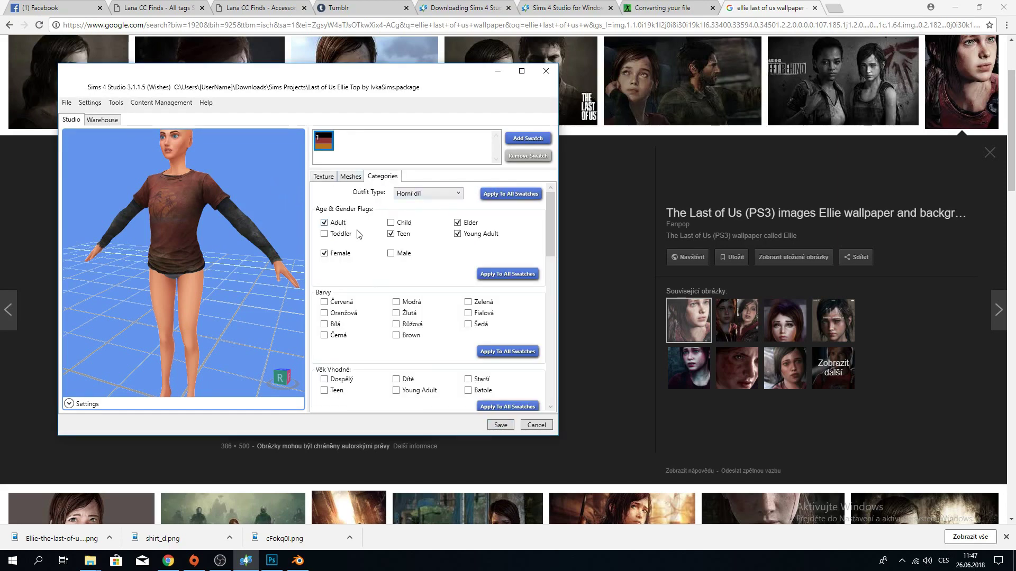
{"action": "scroll", "coordinate": [384, 261], "scroll_direction": "down", "scroll_amount": 3}
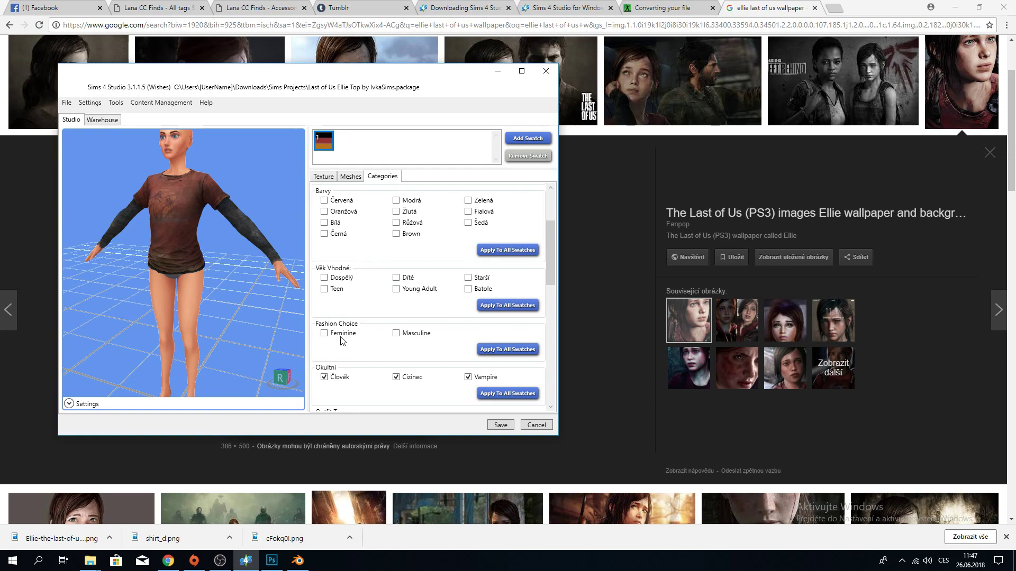
{"action": "scroll", "coordinate": [407, 337], "scroll_direction": "down", "scroll_amount": 3}
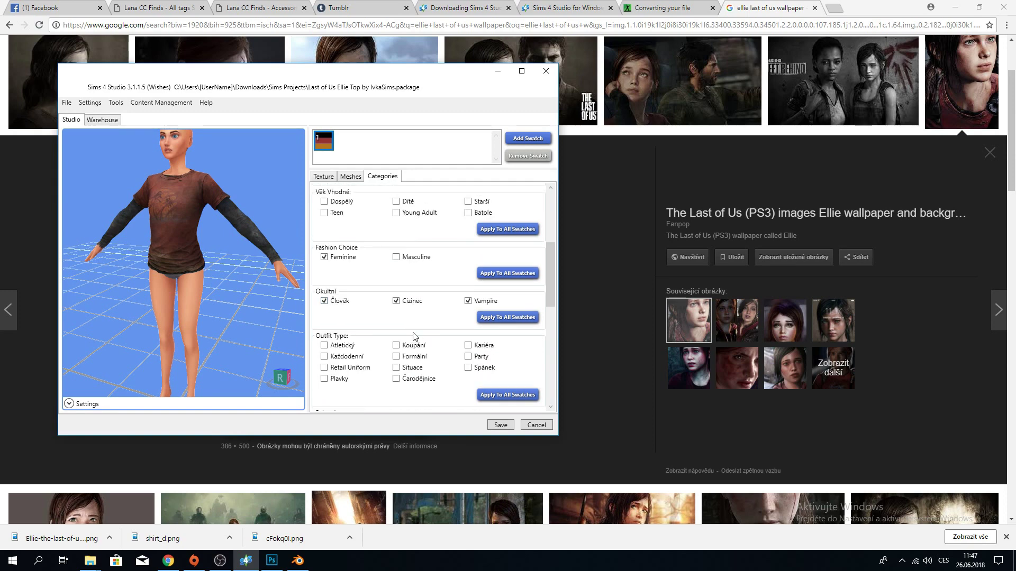
{"action": "scroll", "coordinate": [413, 337], "scroll_direction": "down", "scroll_amount": 10}
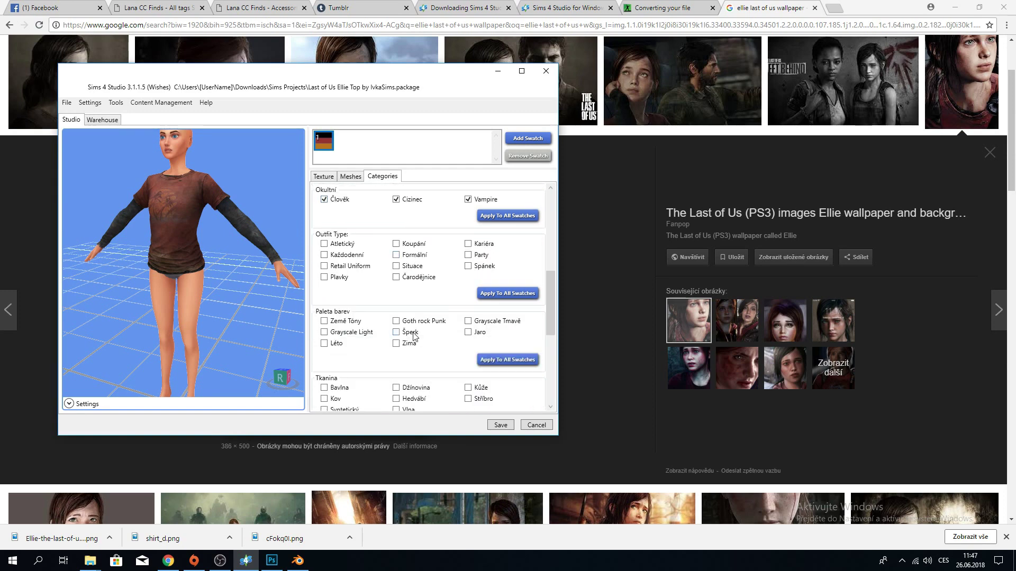
{"action": "scroll", "coordinate": [413, 337], "scroll_direction": "down", "scroll_amount": 5}
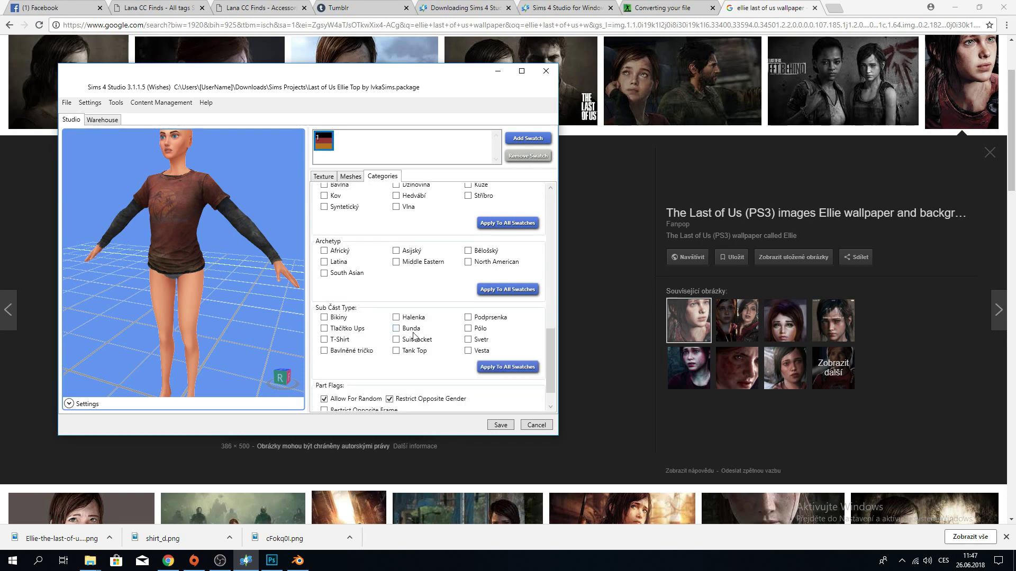
{"action": "left_click", "coordinate": [390, 366]}
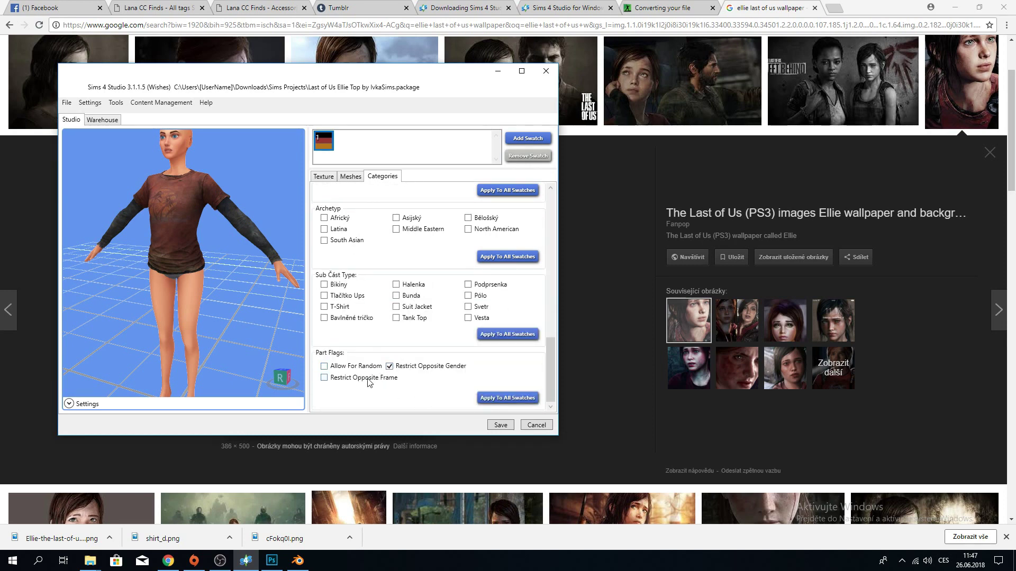
Save the package again and check the shirt from the front on the preview model.
{"action": "left_click", "coordinate": [492, 426]}
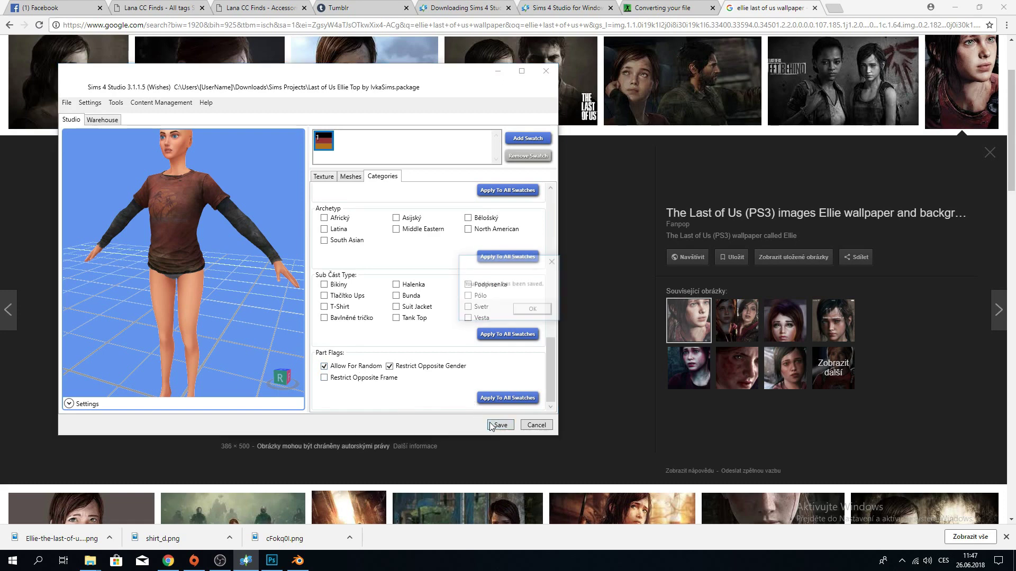
{"action": "left_click", "coordinate": [532, 310]}
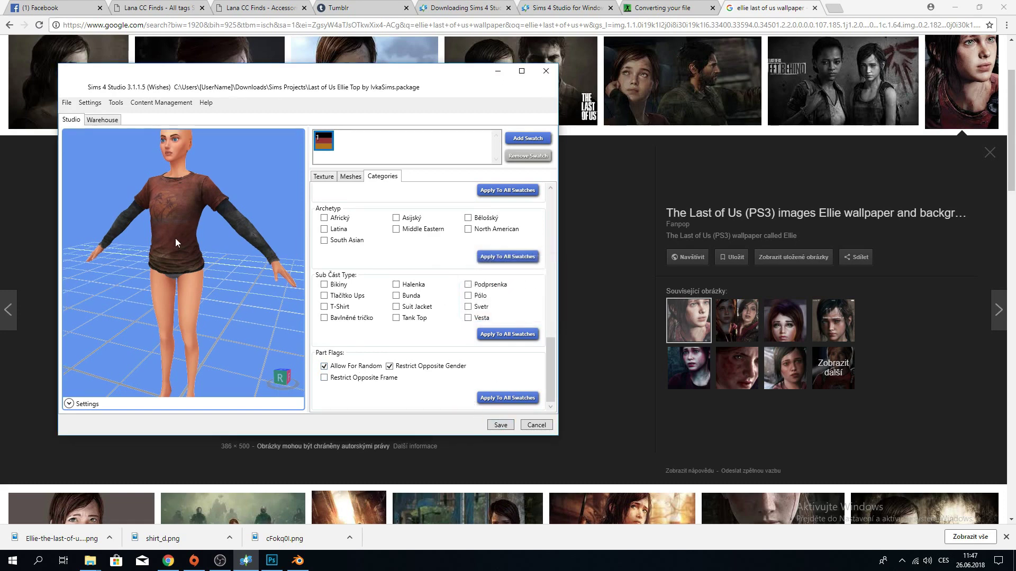
{"action": "left_click_drag", "start_coordinate": [175, 238], "coordinate": [247, 292]}
{"action": "scroll", "coordinate": [271, 240], "scroll_direction": "up", "scroll_amount": 5}
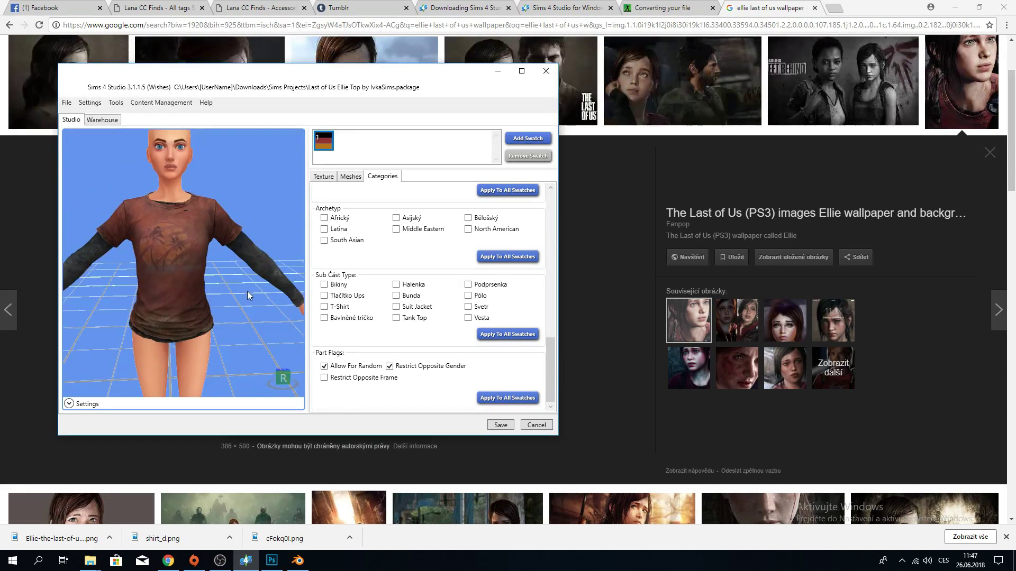
Minimize all windows to the desktop and switch to the Origin sign-in window.
{"action": "scroll", "coordinate": [245, 287], "scroll_direction": "up", "scroll_amount": 3}
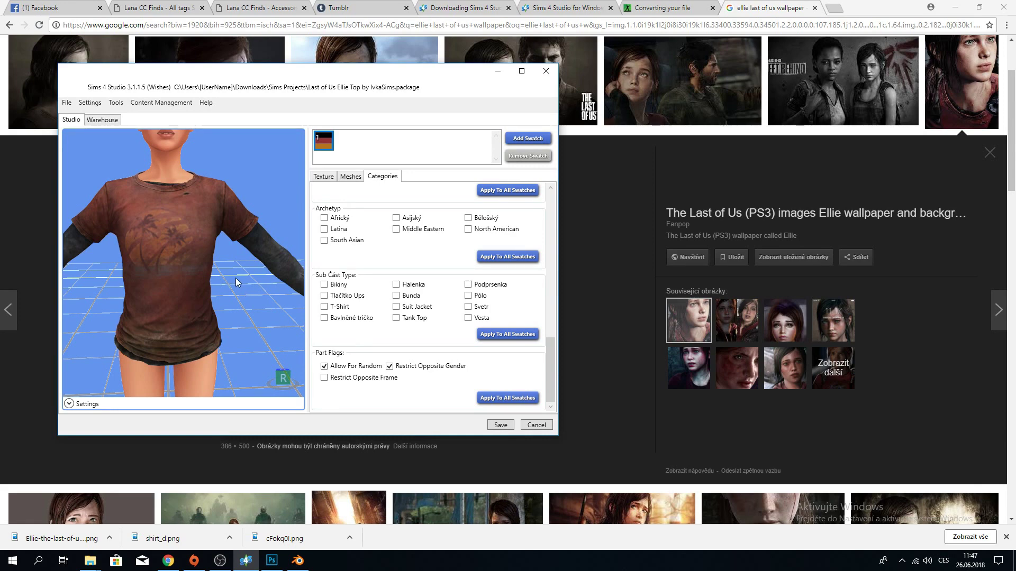
{"action": "left_click", "coordinate": [1013, 563]}
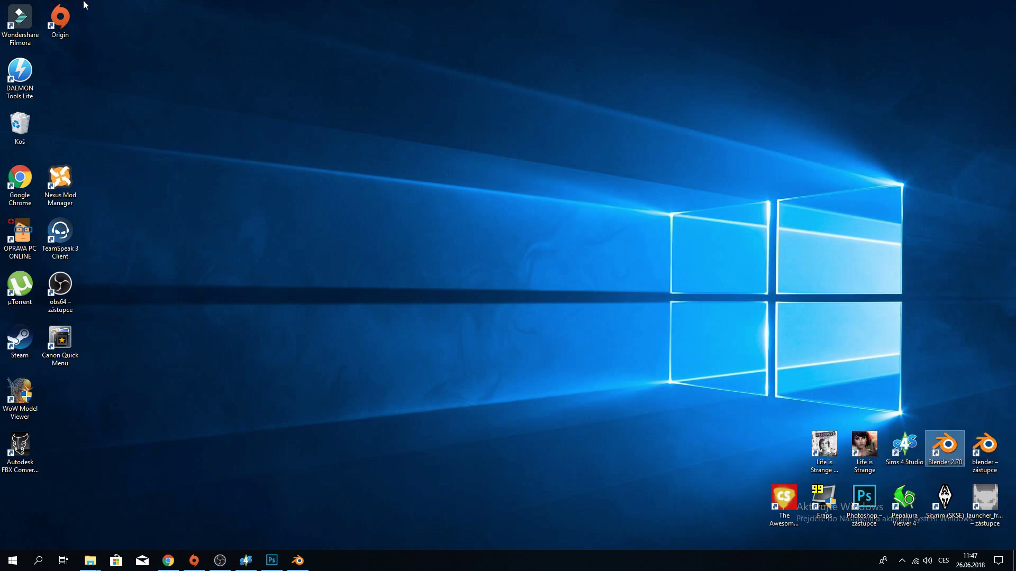
{"action": "left_click", "coordinate": [901, 560]}
{"action": "left_click", "coordinate": [898, 543]}
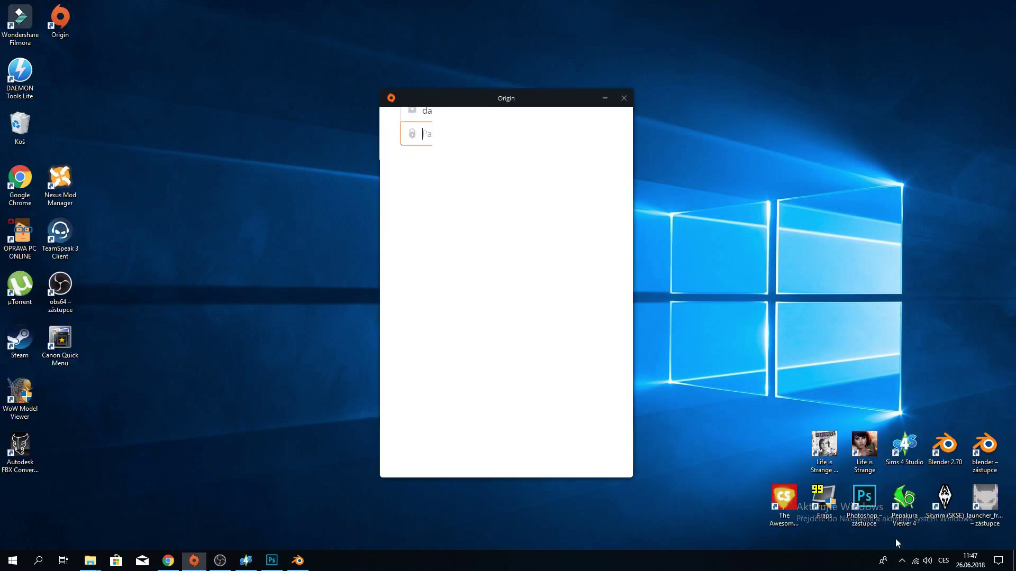
Try to sign in to the EA account, clearing the password field once and entering the account password again.
{"action": "type", "text": "•••••••••••"}
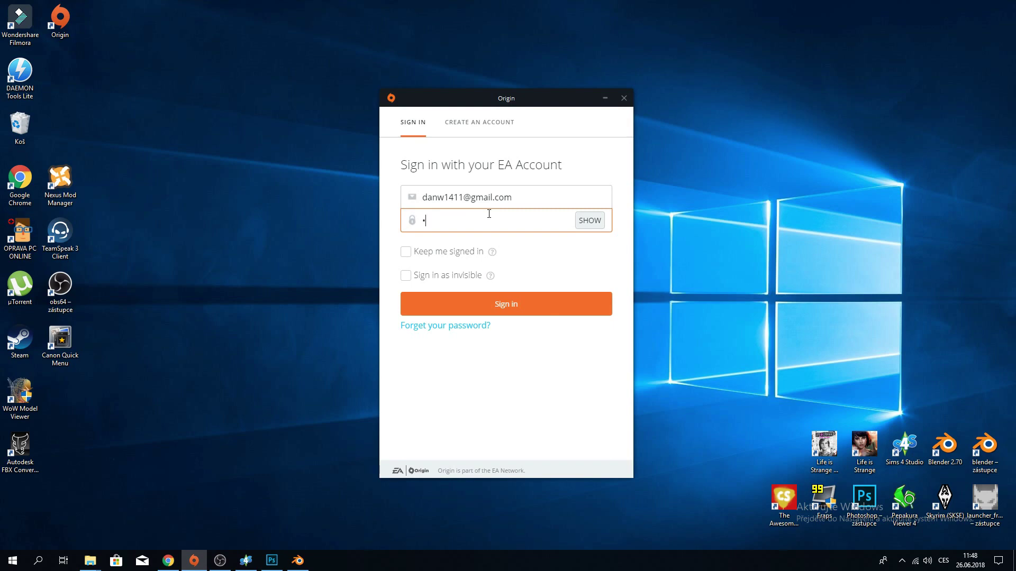
{"action": "key", "text": "BackSpace"}
{"action": "key", "text": "BackSpace"}
{"action": "key", "text": "BackSpace"}
{"action": "key", "text": "BackSpace"}
{"action": "key", "text": "BackSpace"}
{"action": "key", "text": "BackSpace"}
{"action": "key", "text": "BackSpace"}
{"action": "key", "text": "BackSpace"}
{"action": "key", "text": "BackSpace"}
{"action": "key", "text": "BackSpace"}
{"action": "key", "text": "BackSpace"}
{"action": "type", "text": "••••••••••••"}
{"action": "key", "text": "Return"}
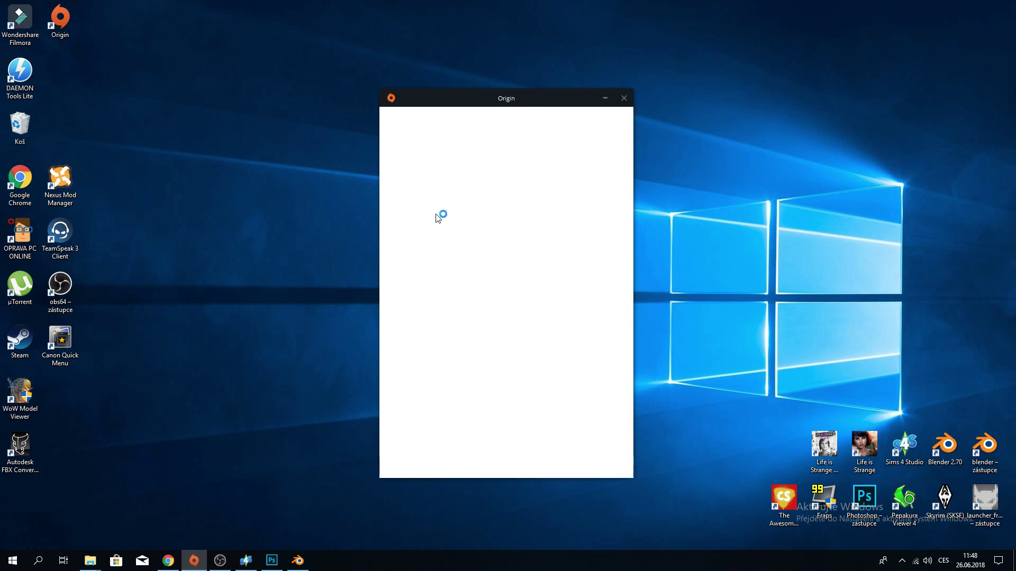
Re-enter the account password and sign in to the EA account.
{"action": "left_click", "coordinate": [464, 225]}
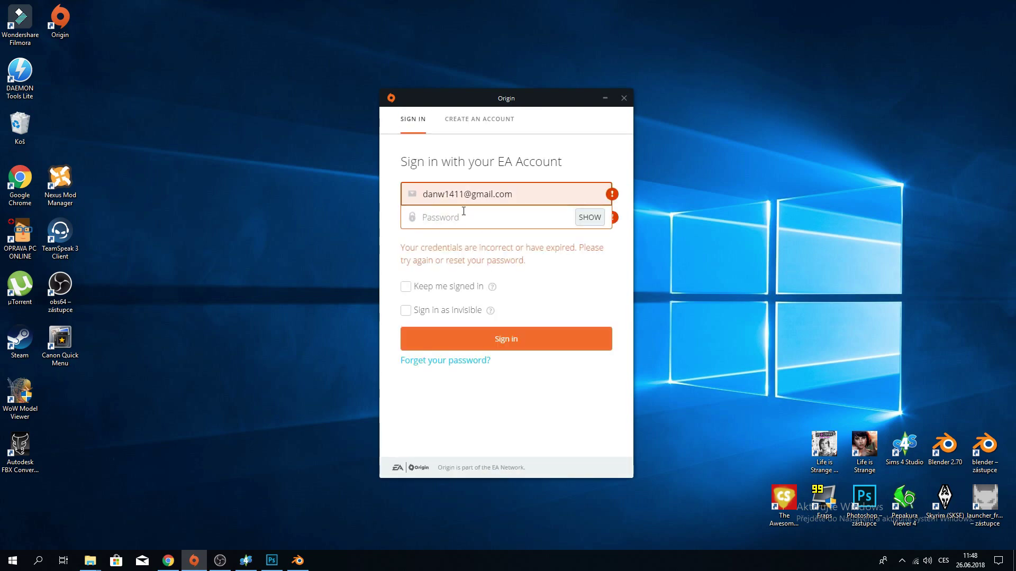
{"action": "type", "text": "••••••••••••"}
{"action": "key", "text": "Return"}
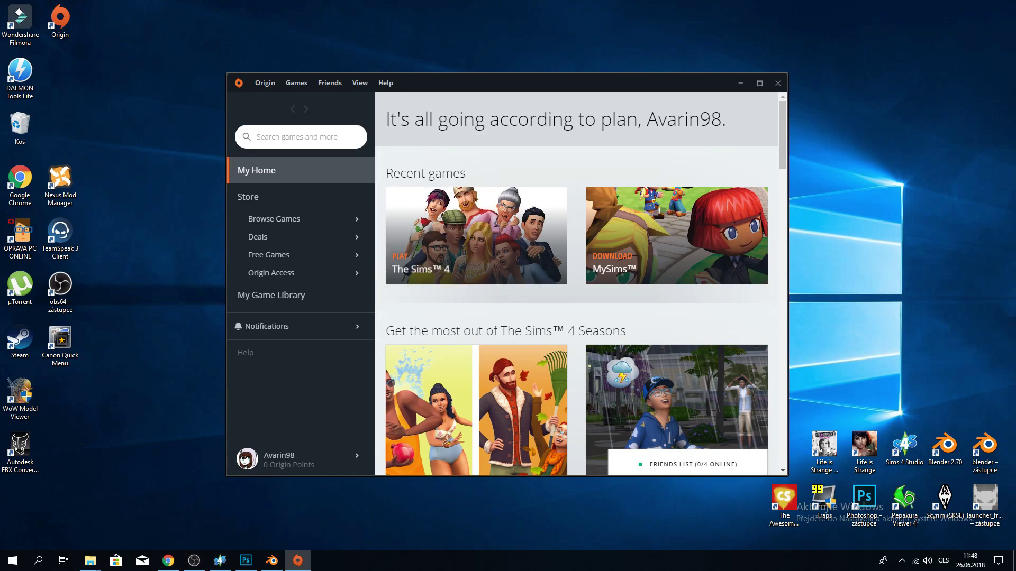
Try to launch The Sims 4 from the recent games and look through the running processes in Task Manager.
{"action": "left_click", "coordinate": [431, 235]}
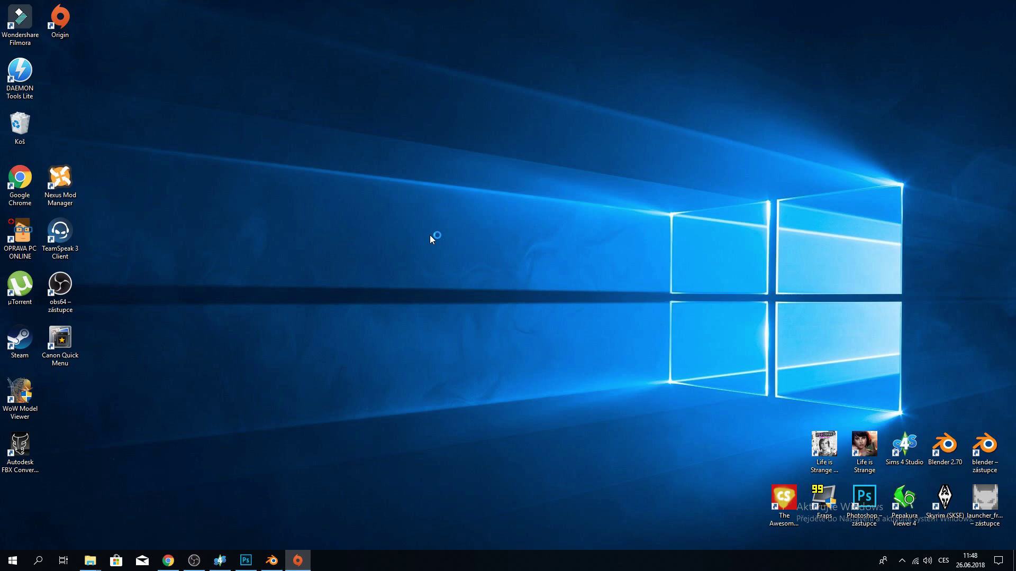
{"action": "left_click", "coordinate": [217, 563]}
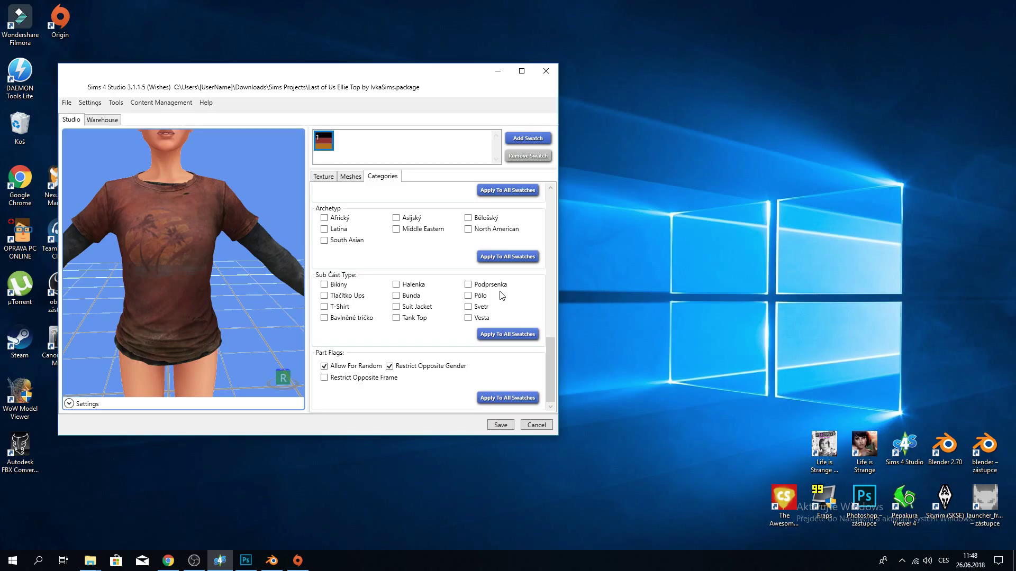
{"action": "key", "text": "ctrl+shift+Escape"}
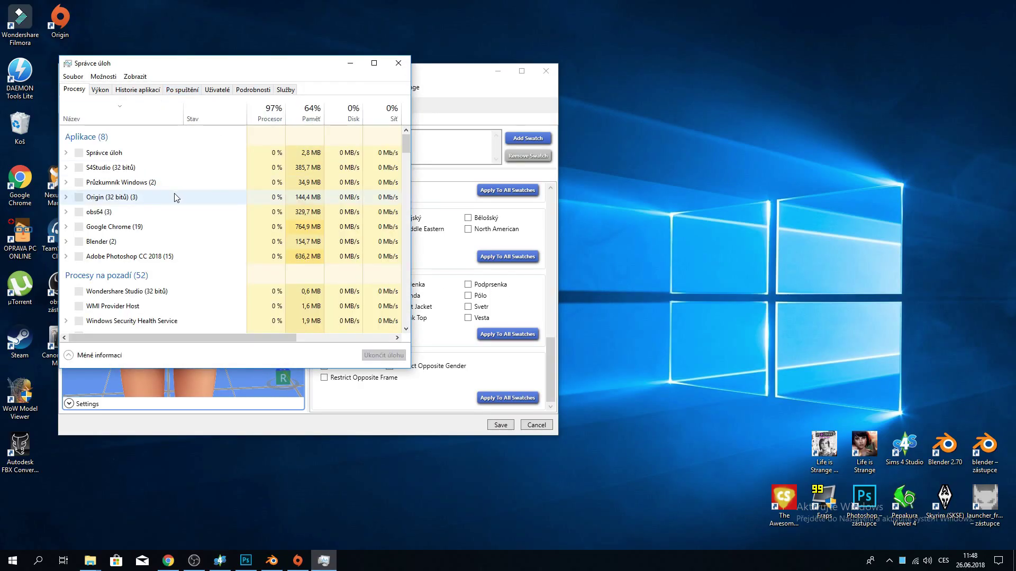
{"action": "scroll", "coordinate": [174, 197], "scroll_direction": "down", "scroll_amount": 5}
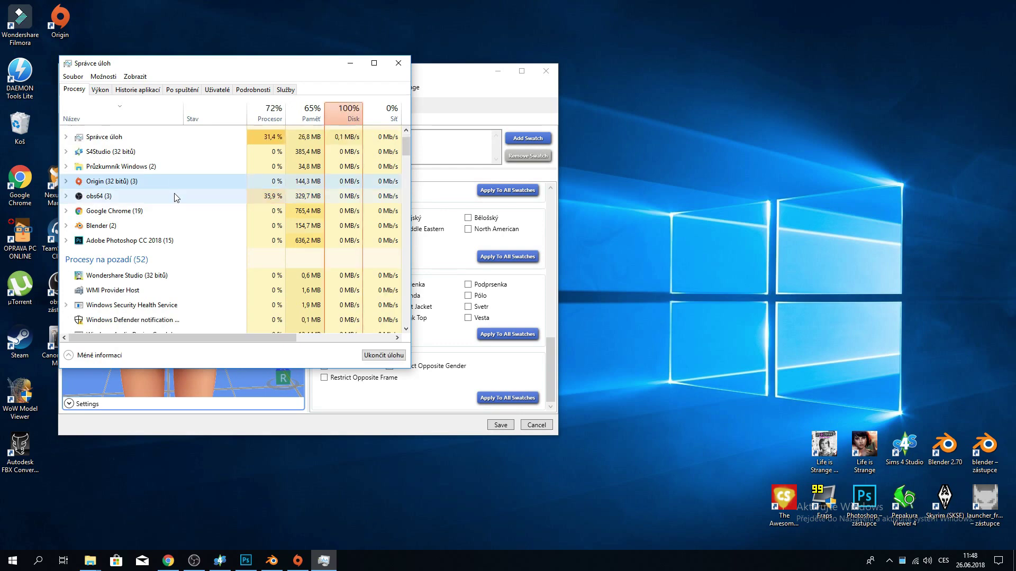
{"action": "left_click", "coordinate": [109, 219]}
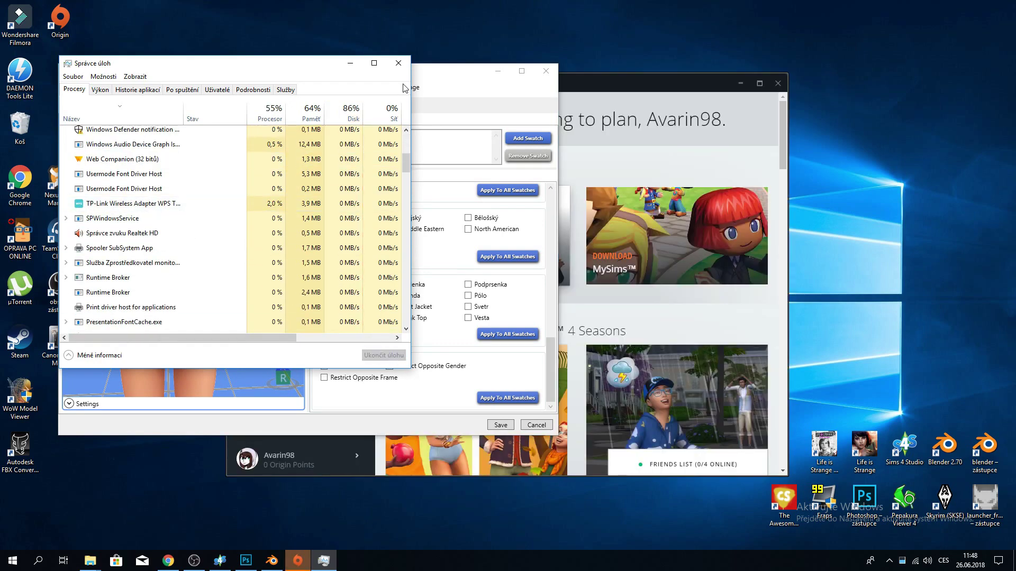
{"action": "left_click", "coordinate": [398, 63]}
Close Sims 4 Studio and move the Last of Us Ellie Top package from the Sims Projects folder to the Mods folder.
{"action": "mouse_move", "coordinate": [319, 466]}
{"action": "left_click", "coordinate": [546, 71]}
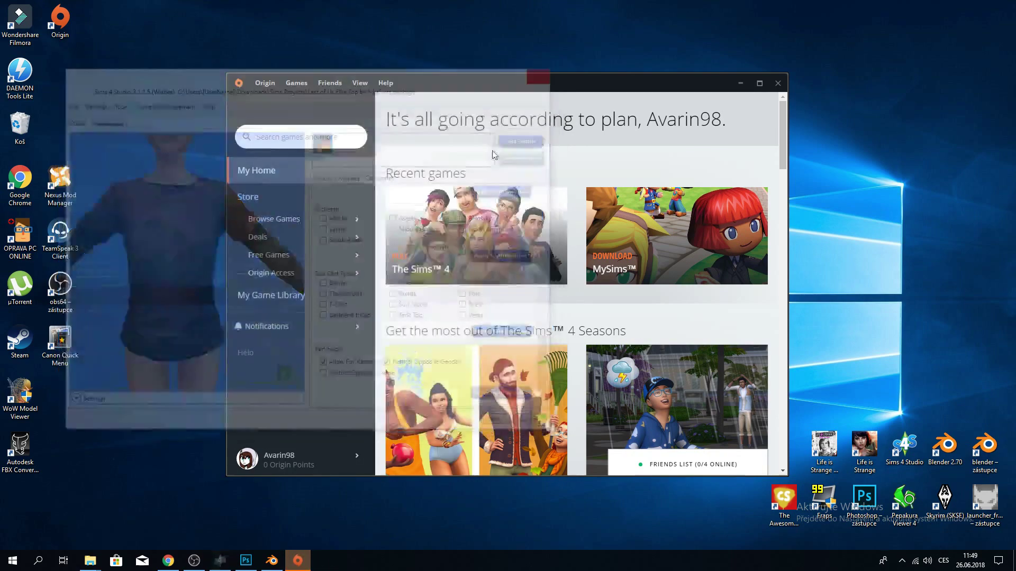
{"action": "mouse_move", "coordinate": [98, 565]}
{"action": "left_click", "coordinate": [85, 529]}
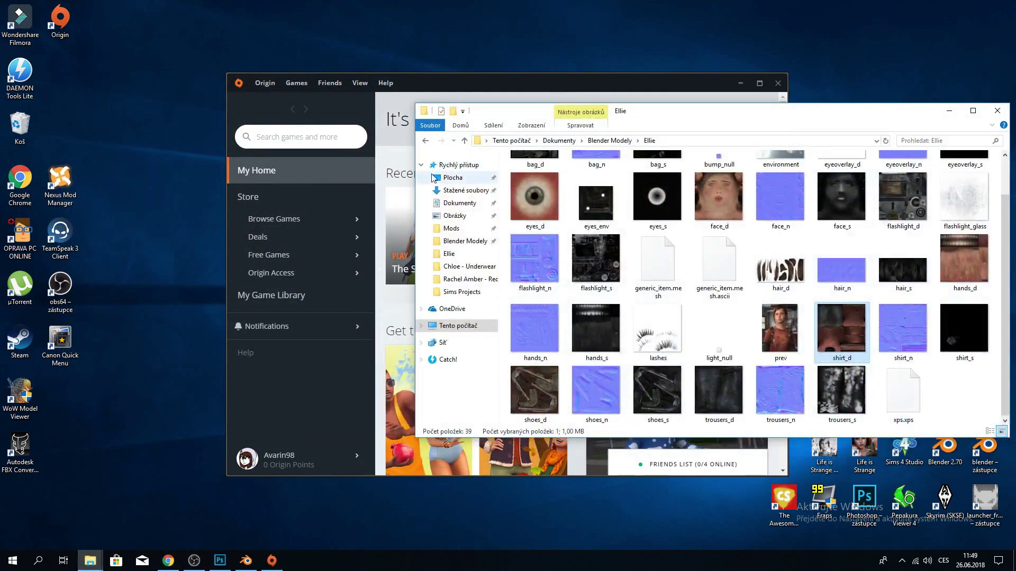
{"action": "left_click", "coordinate": [461, 291]}
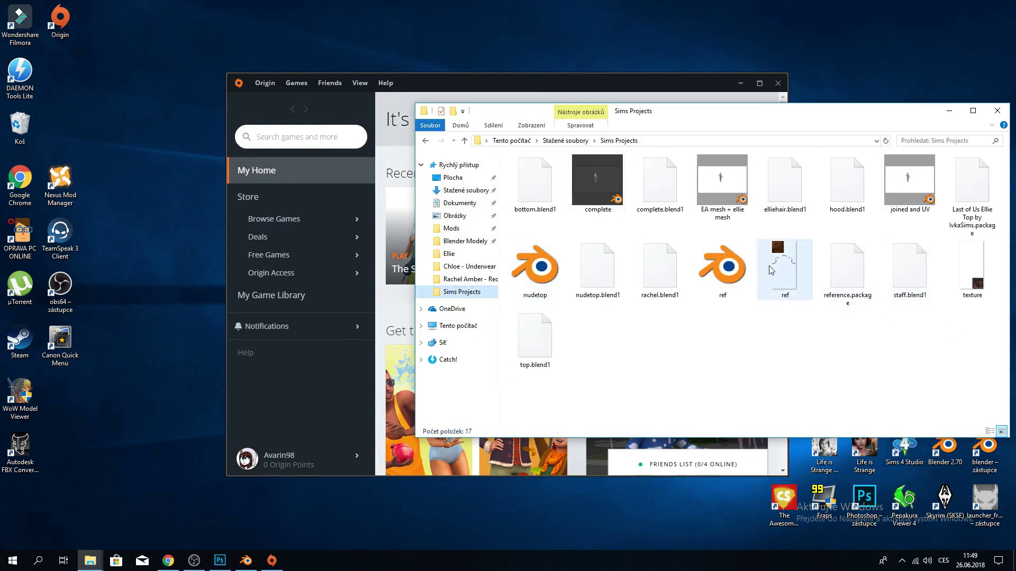
{"action": "left_click", "coordinate": [960, 203]}
{"action": "right_click", "coordinate": [960, 203]}
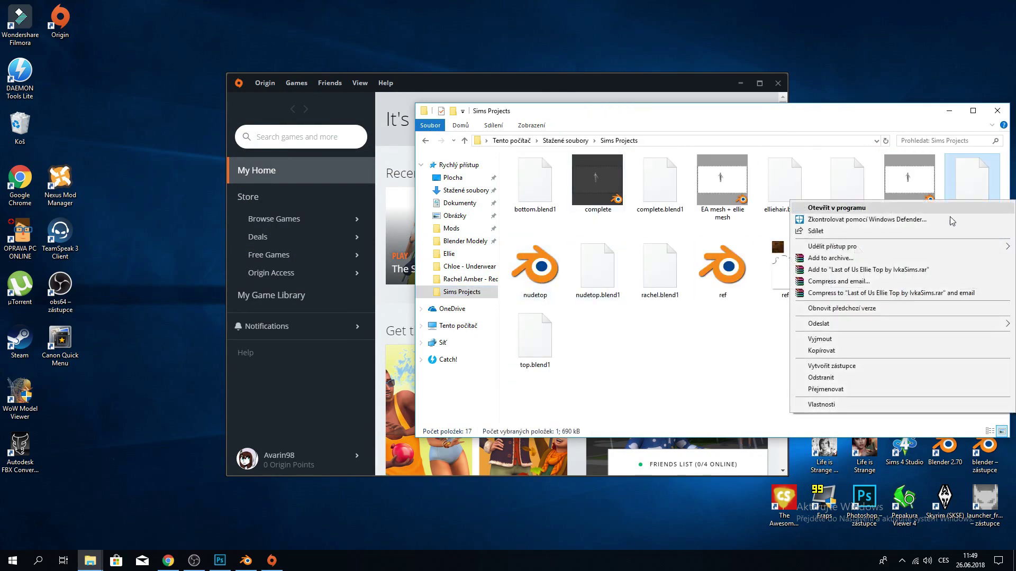
{"action": "left_click", "coordinate": [815, 340]}
{"action": "left_click", "coordinate": [447, 228]}
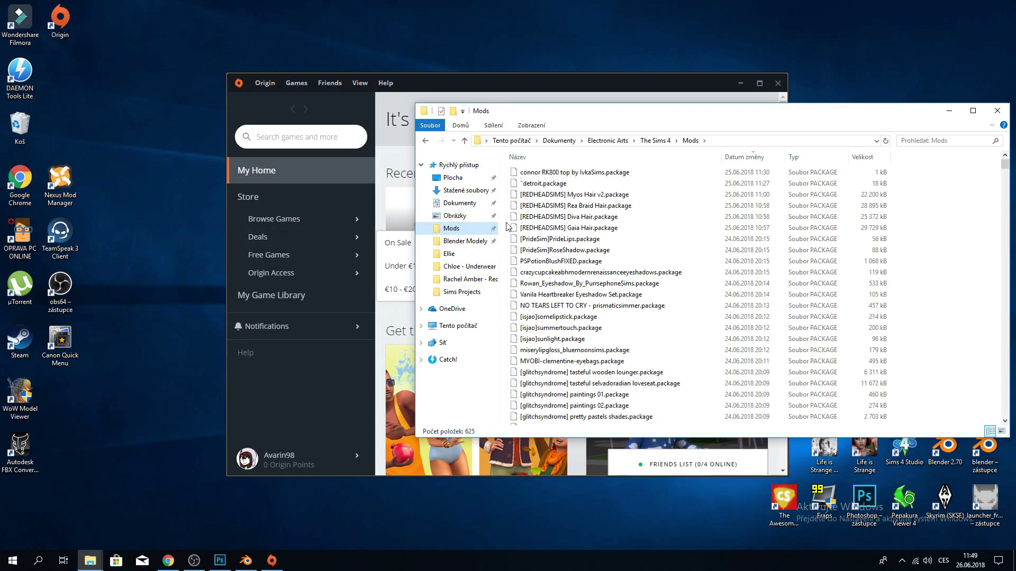
{"action": "right_click", "coordinate": [504, 221]}
{"action": "left_click", "coordinate": [534, 294]}
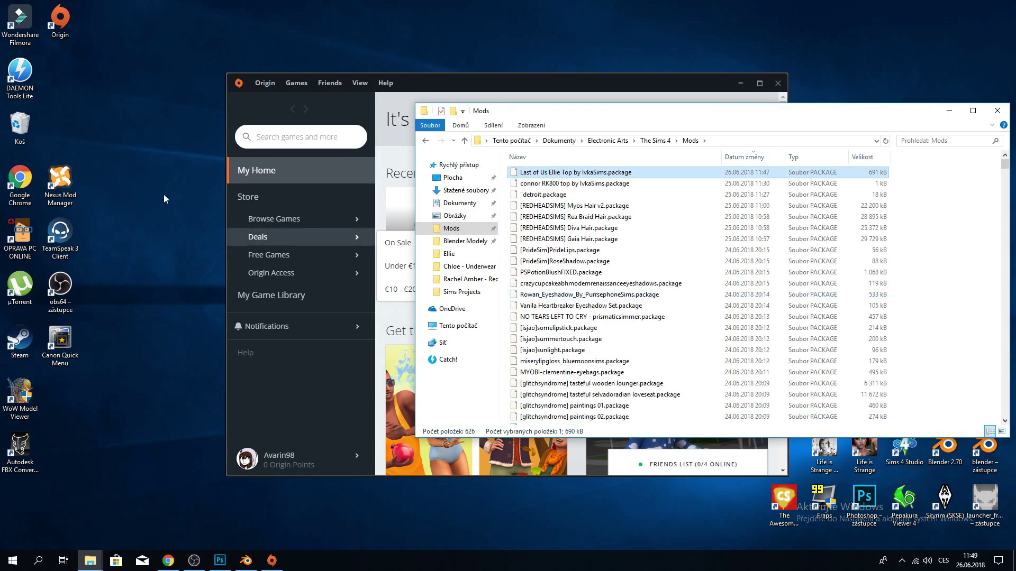
Return to Origin and launch The Sims 4 from the recent games.
{"action": "left_click", "coordinate": [166, 200]}
{"action": "left_click", "coordinate": [437, 94]}
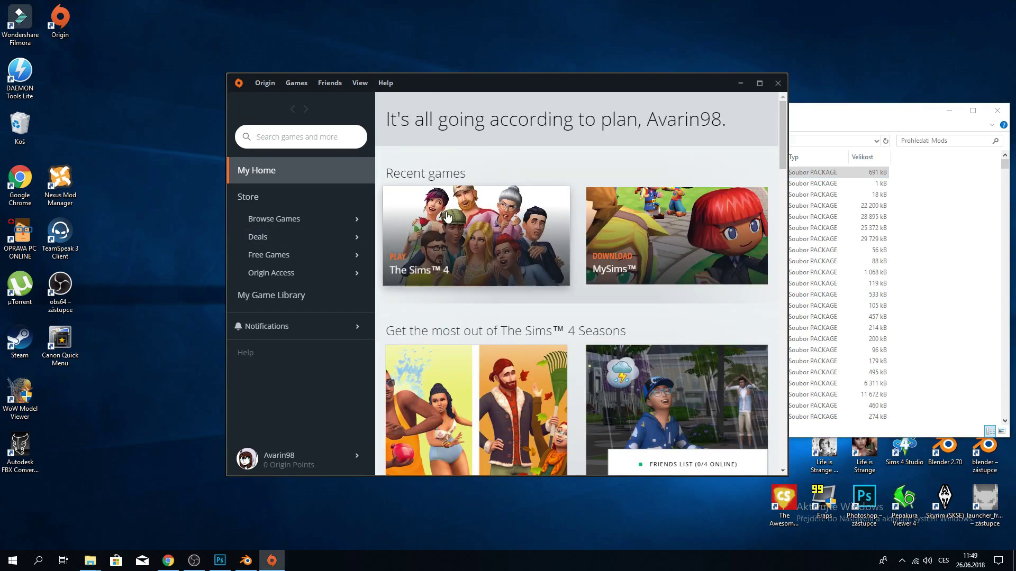
{"action": "left_click", "coordinate": [447, 216]}
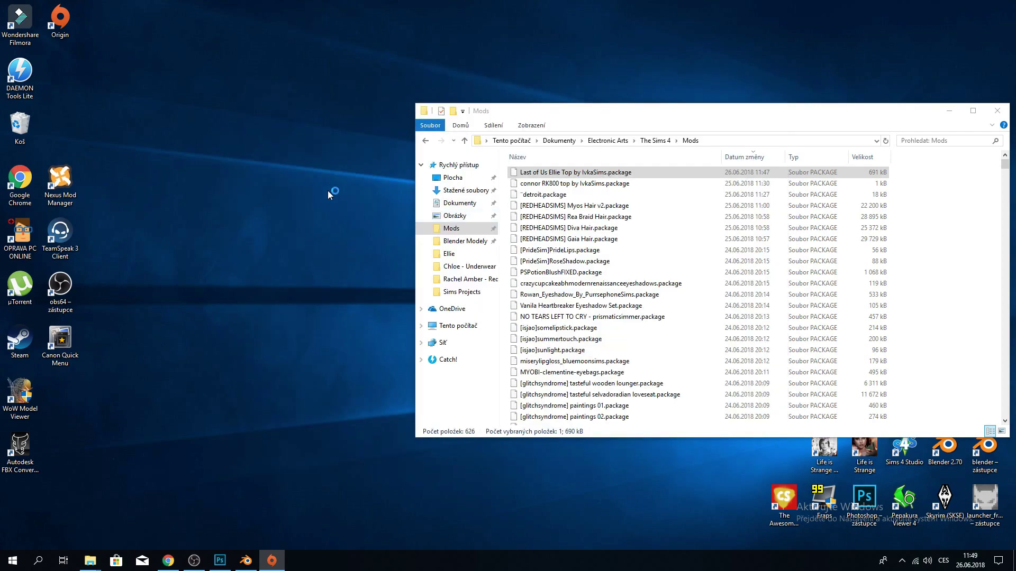
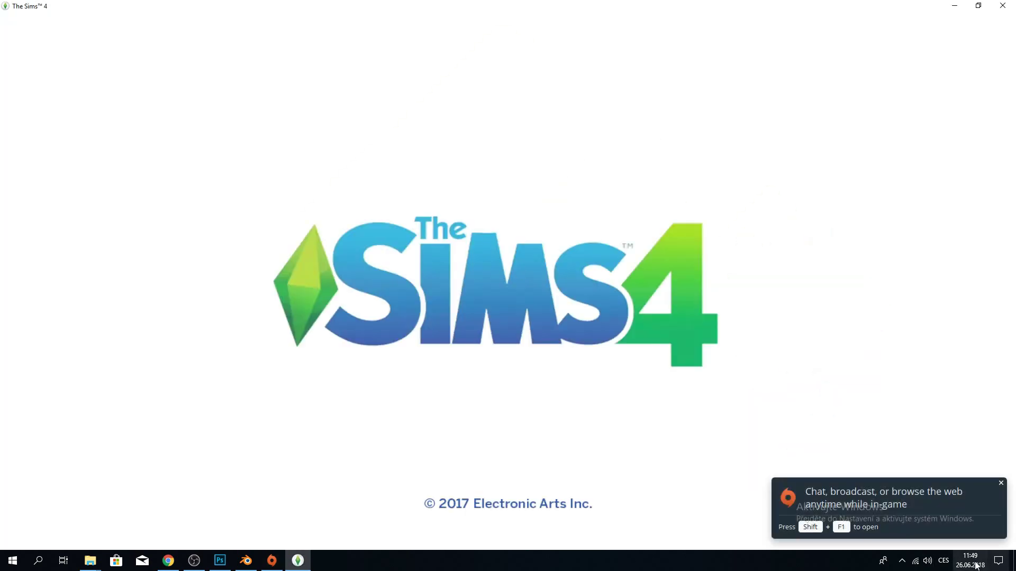
Open the Windows volume mixer while The Sims 4 is loading.
{"action": "right_click", "coordinate": [927, 561]}
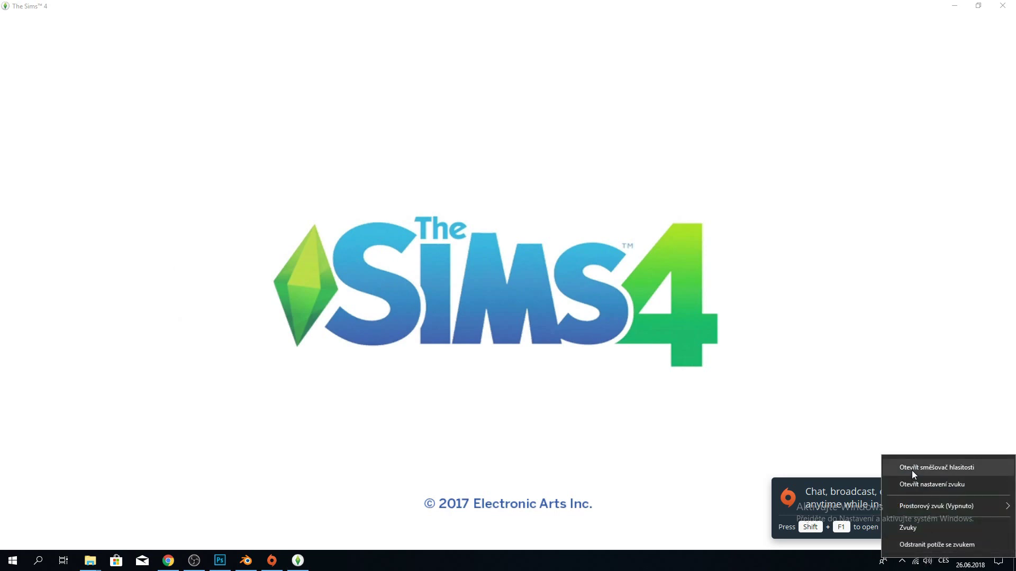
{"action": "left_click", "coordinate": [912, 469]}
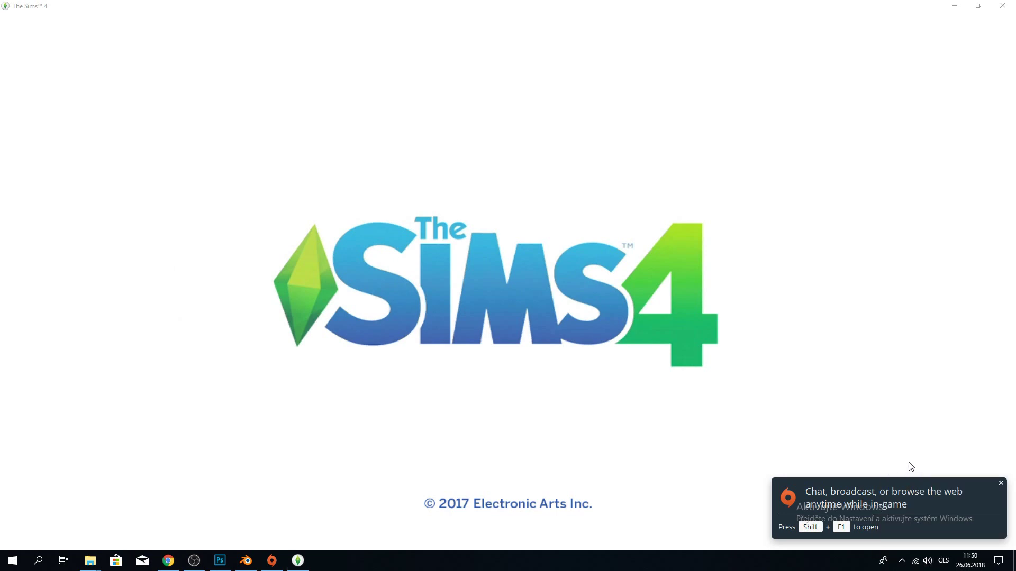
{"action": "left_click", "coordinate": [1001, 481]}
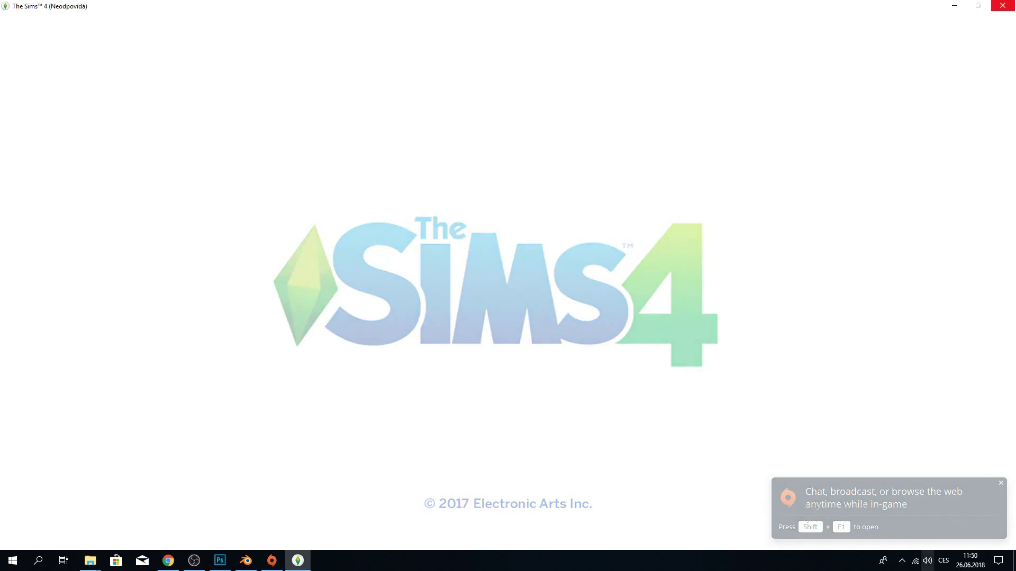
{"action": "right_click", "coordinate": [928, 562]}
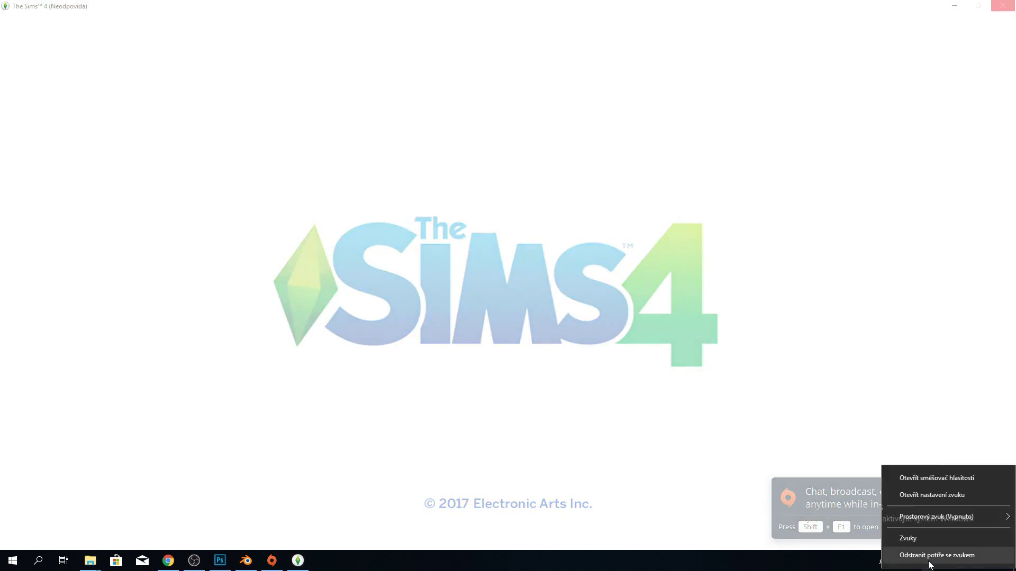
{"action": "left_click", "coordinate": [921, 482]}
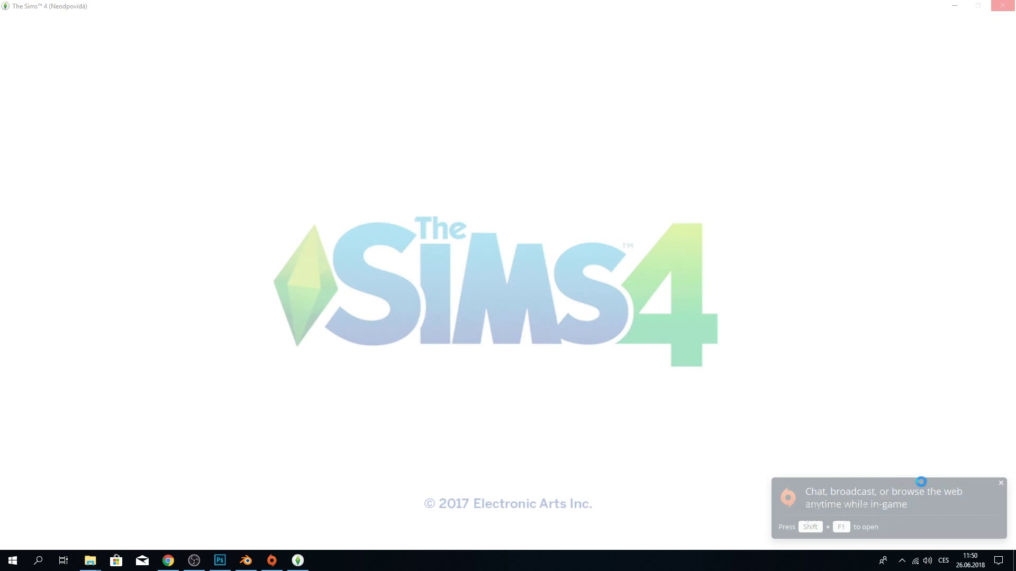
End the unresponsive The Sims 4 program and launch the game again from Origin.
{"action": "left_click", "coordinate": [387, 348]}
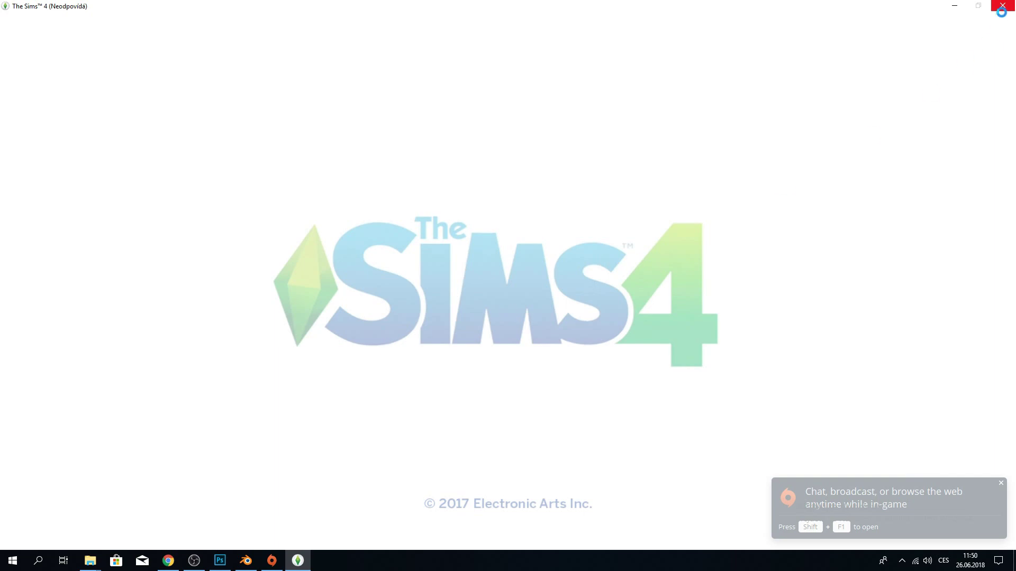
{"action": "right_click", "coordinate": [298, 560]}
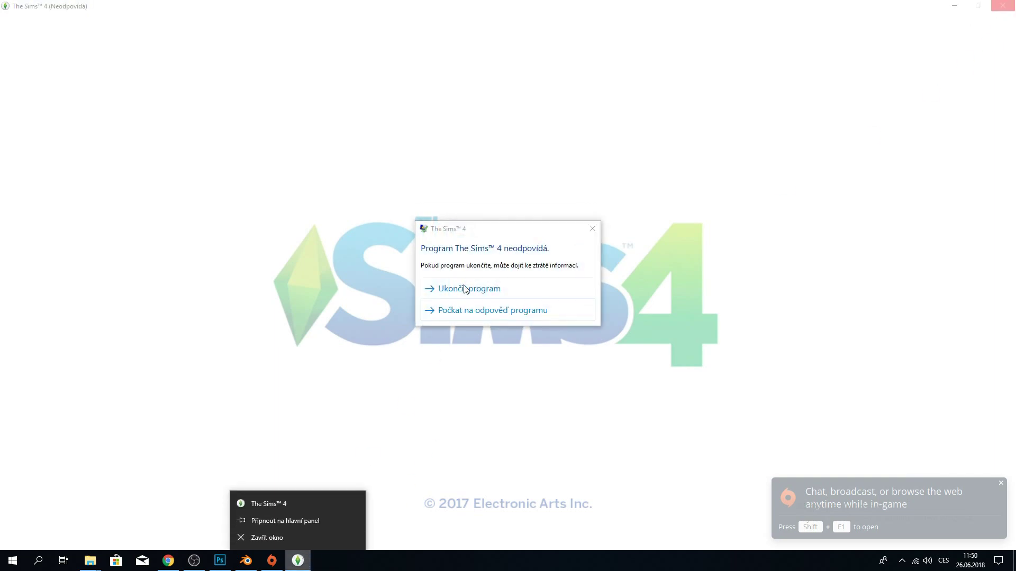
{"action": "left_click", "coordinate": [466, 289]}
{"action": "left_click", "coordinate": [577, 309]}
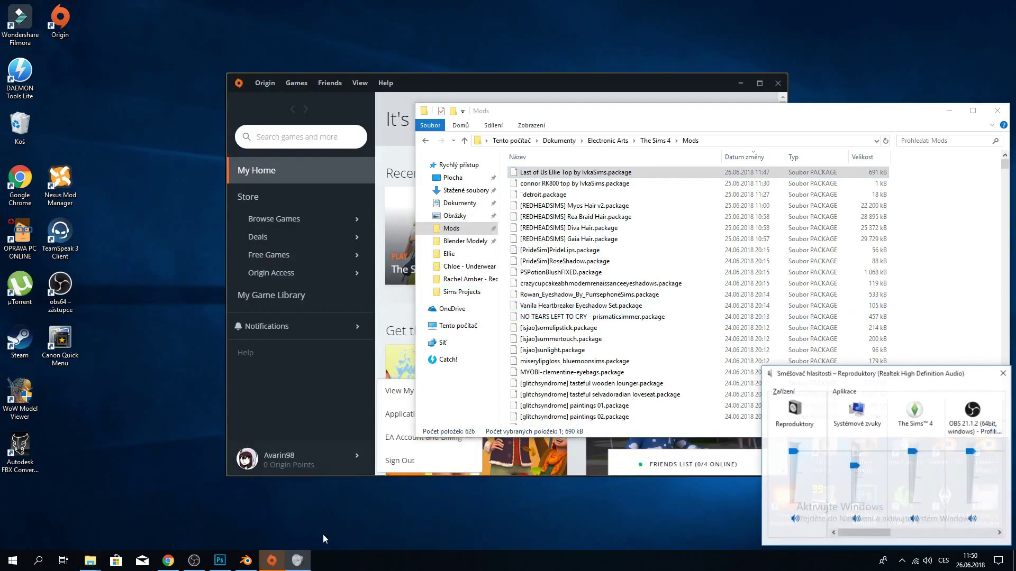
{"action": "left_click", "coordinate": [393, 208]}
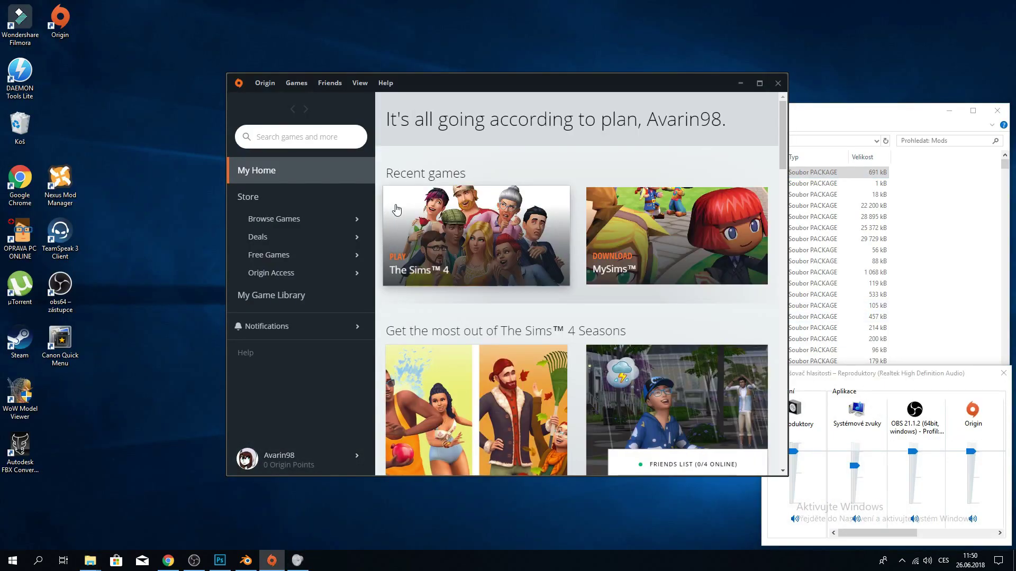
{"action": "left_click", "coordinate": [396, 209]}
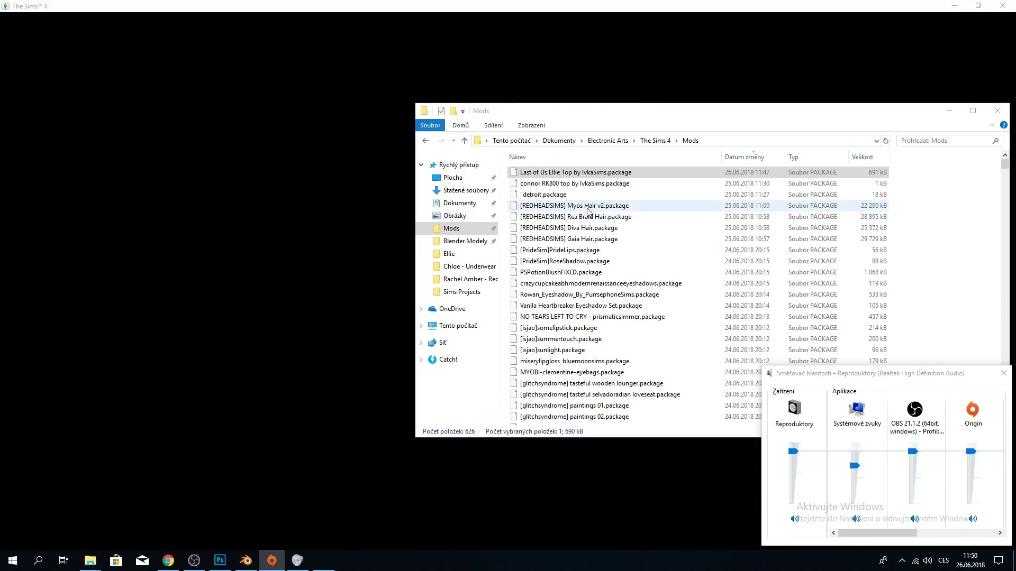
Search the Mods folder for "ivkasims" and look through the matching packages.
{"action": "left_click", "coordinate": [599, 175]}
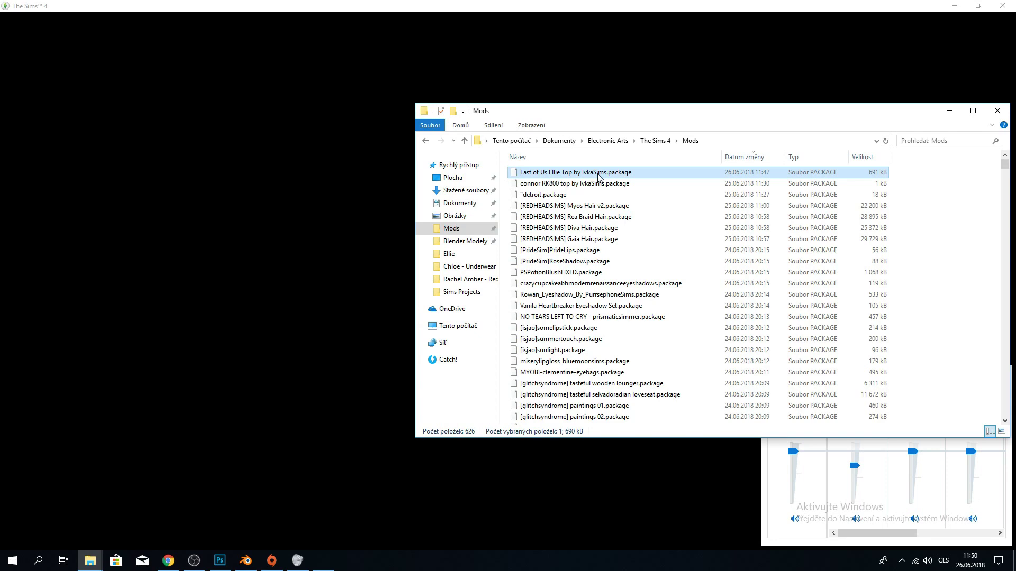
{"action": "left_click", "coordinate": [947, 140]}
{"action": "type", "text": "ivkasims"}
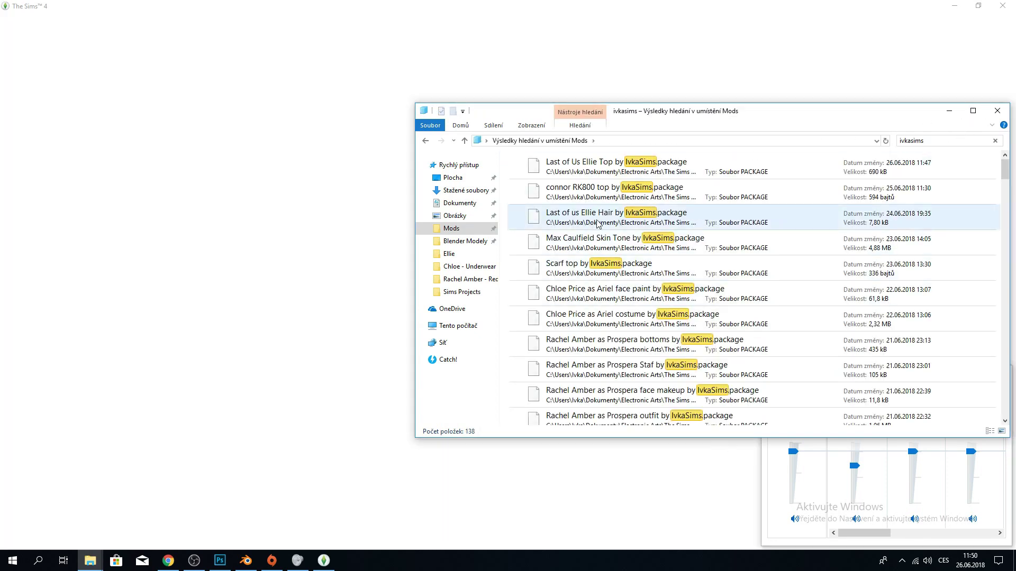
{"action": "scroll", "coordinate": [598, 219], "scroll_direction": "down", "scroll_amount": 5}
{"action": "scroll", "coordinate": [597, 218], "scroll_direction": "down", "scroll_amount": 15}
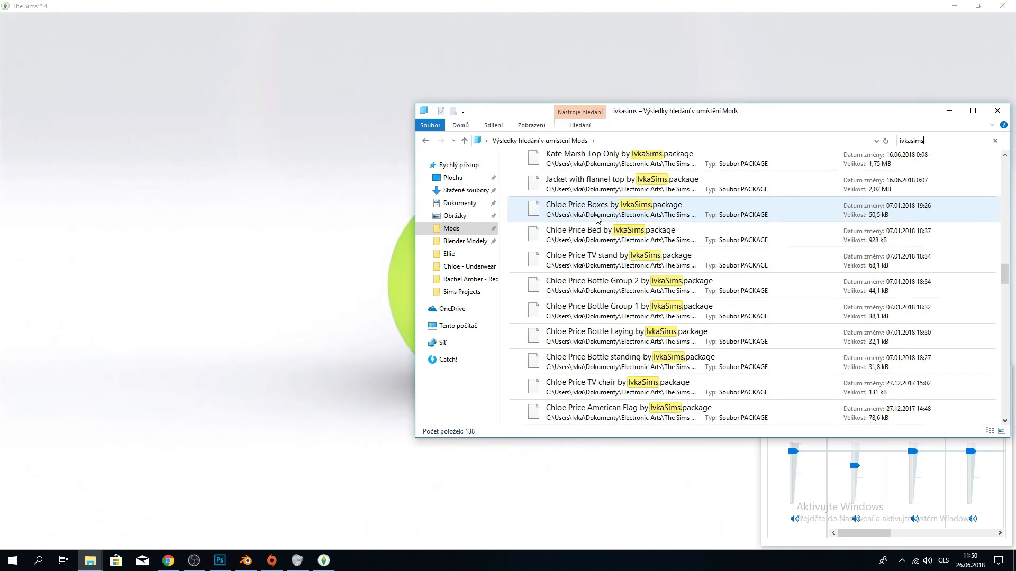
{"action": "scroll", "coordinate": [597, 219], "scroll_direction": "down", "scroll_amount": 12}
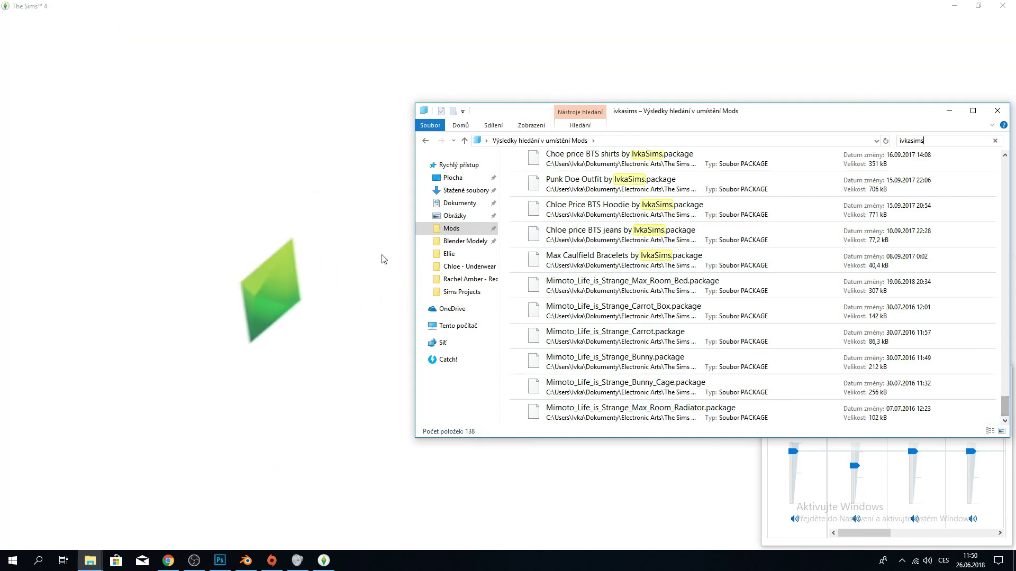
Mute The Sims 4 in the Windows volume mixer and close the mixer.
{"action": "left_click", "coordinate": [383, 259]}
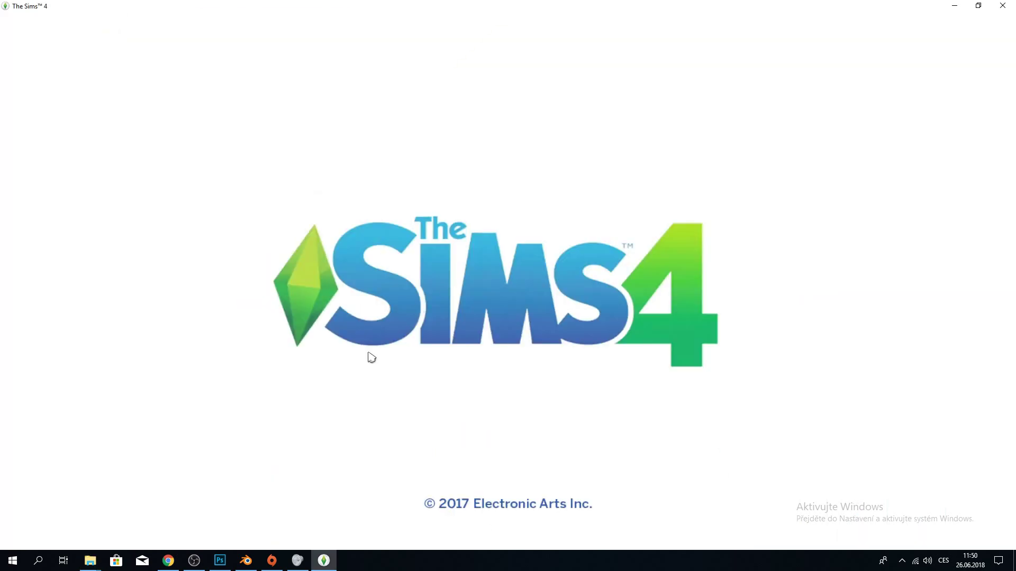
{"action": "left_click", "coordinate": [297, 561]}
{"action": "left_click_drag", "start_coordinate": [860, 534], "coordinate": [983, 535]}
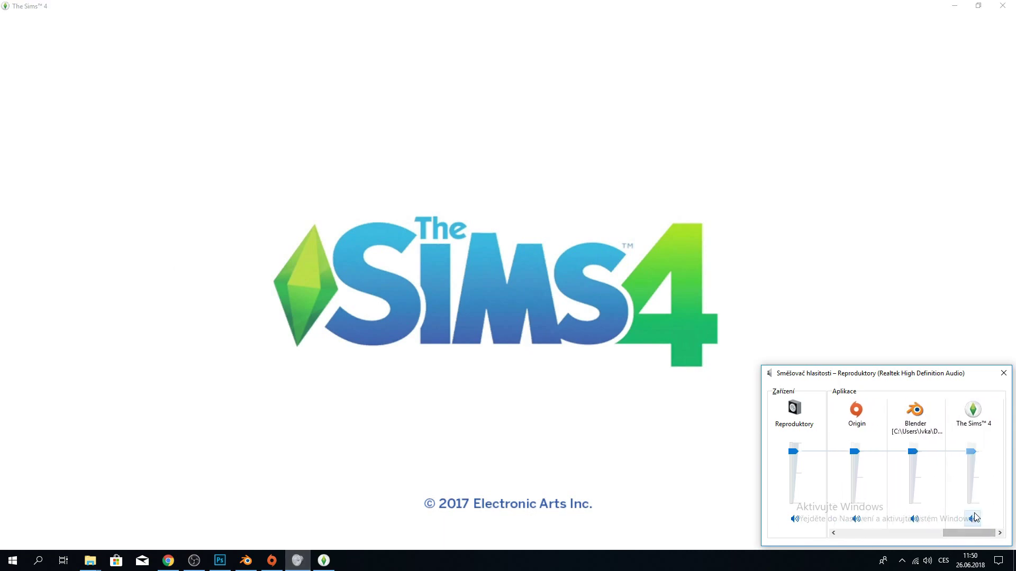
{"action": "left_click", "coordinate": [404, 313]}
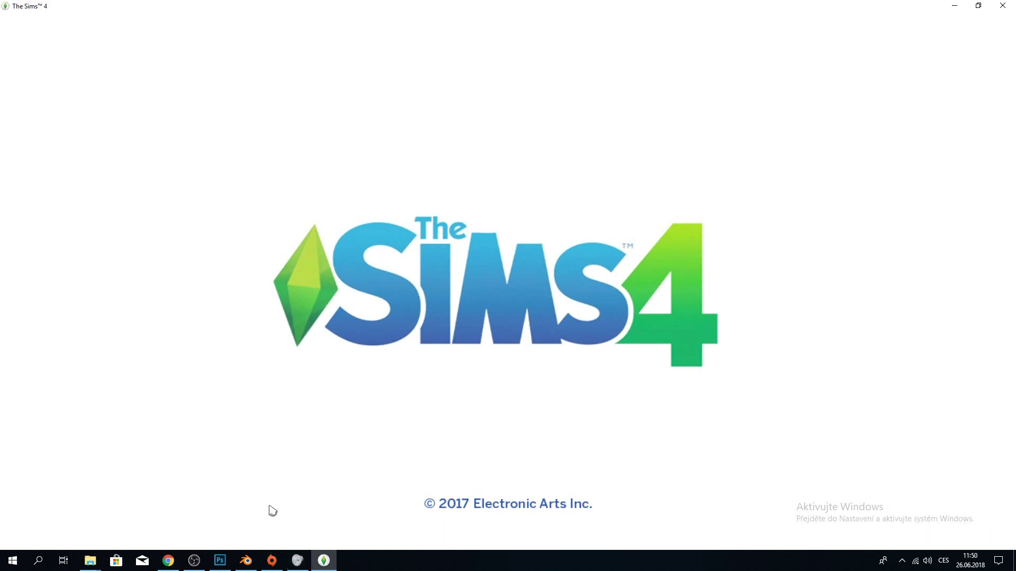
{"action": "left_click", "coordinate": [299, 562]}
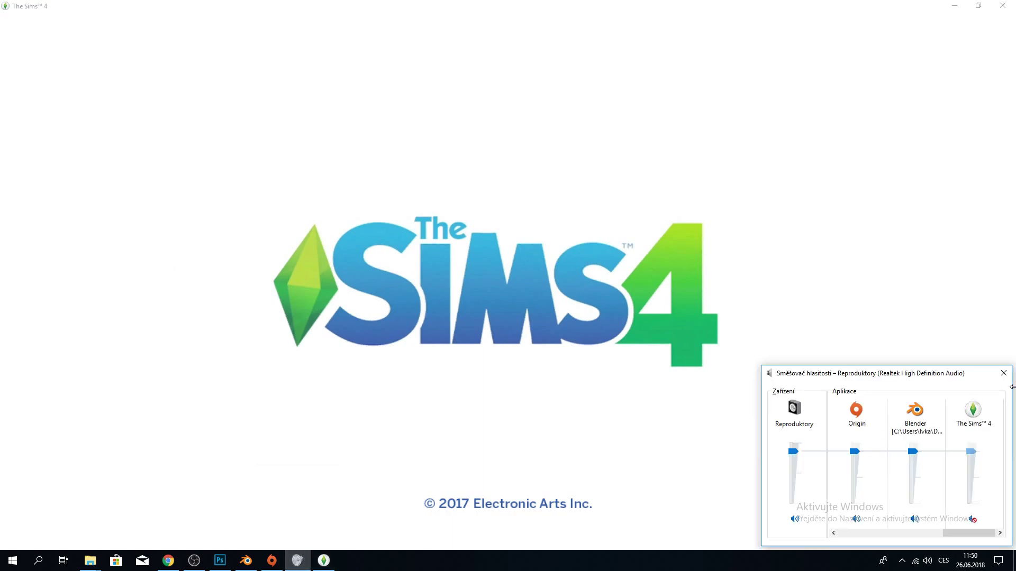
{"action": "left_click", "coordinate": [1003, 372]}
Switch to Blender and look over the shirt model on the body from different angles.
{"action": "left_click", "coordinate": [248, 562]}
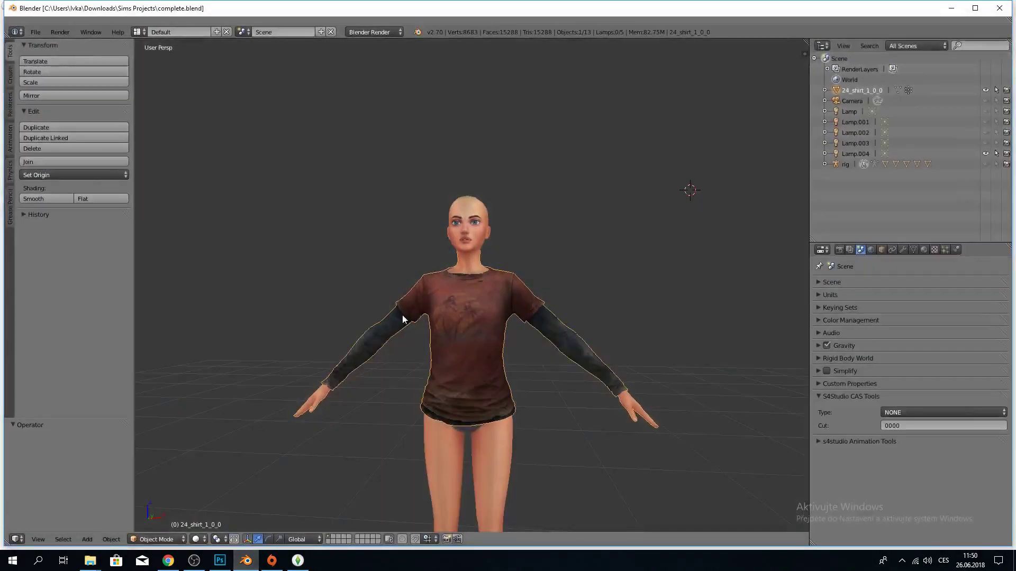
{"action": "middle_click_drag", "start_coordinate": [403, 317], "coordinate": [288, 276]}
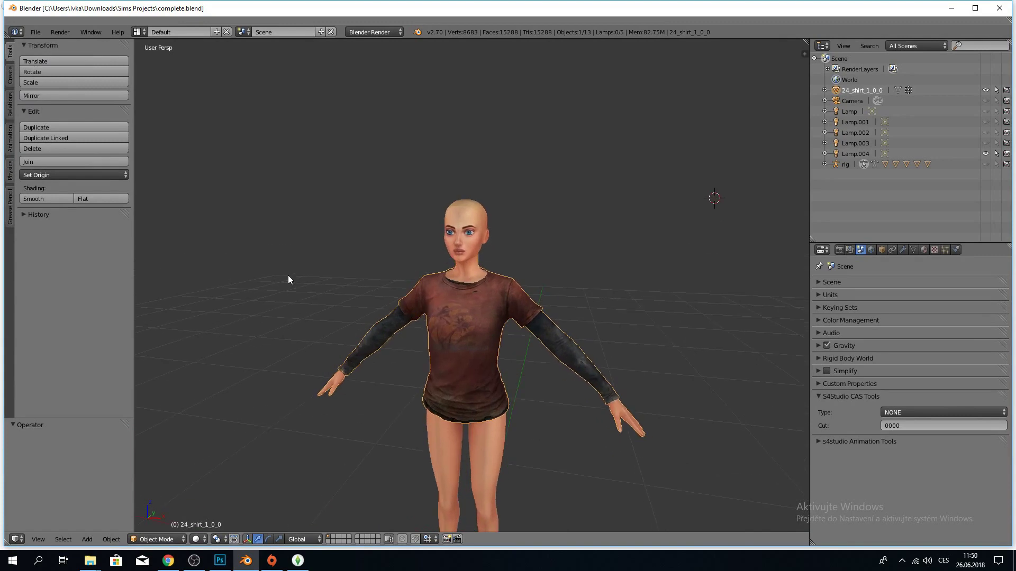
{"action": "scroll", "coordinate": [392, 309], "scroll_direction": "up", "scroll_amount": 5}
{"action": "mouse_move", "coordinate": [391, 310]}
{"action": "middle_mouse_down"}
{"action": "mouse_move", "coordinate": [225, 323]}
{"action": "mouse_move", "coordinate": [418, 313]}
{"action": "mouse_move", "coordinate": [404, 317]}
{"action": "middle_mouse_up"}
{"action": "scroll", "coordinate": [397, 318], "scroll_direction": "down", "scroll_amount": 5}
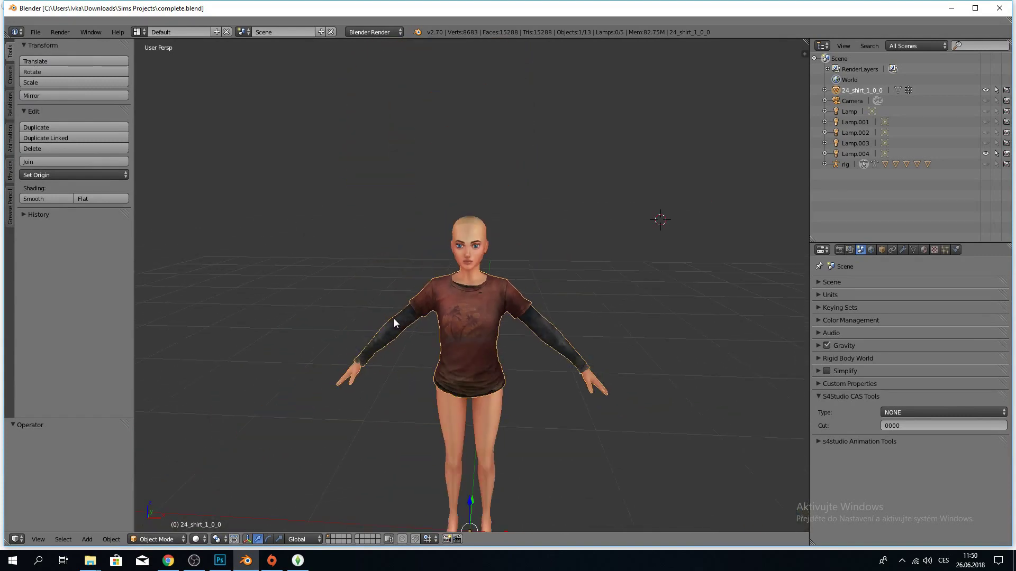
Quit Blender and Photoshop, discarding the unsaved changes to the PNG texture.
{"action": "left_click", "coordinate": [1000, 8]}
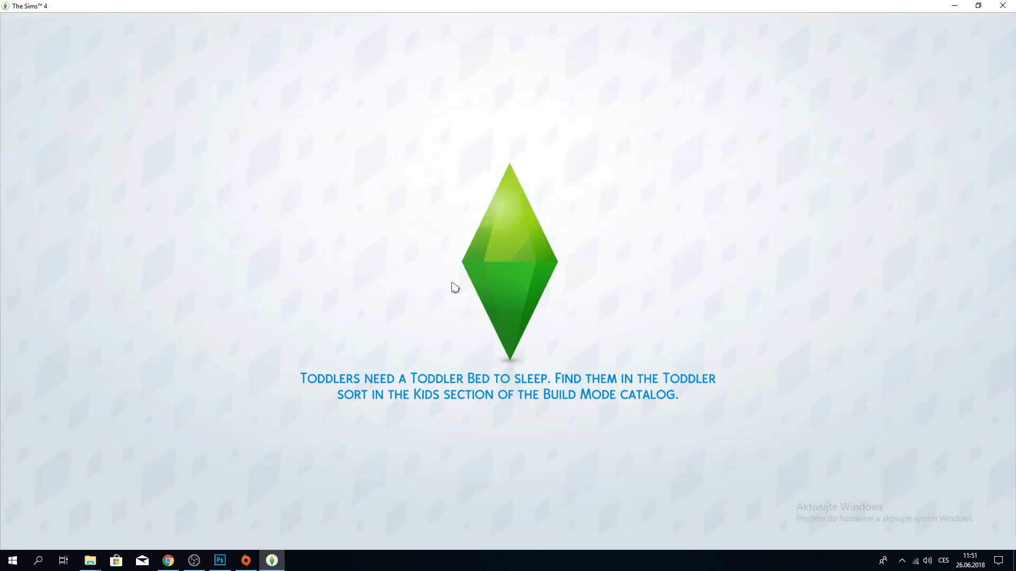
{"action": "left_click", "coordinate": [227, 563]}
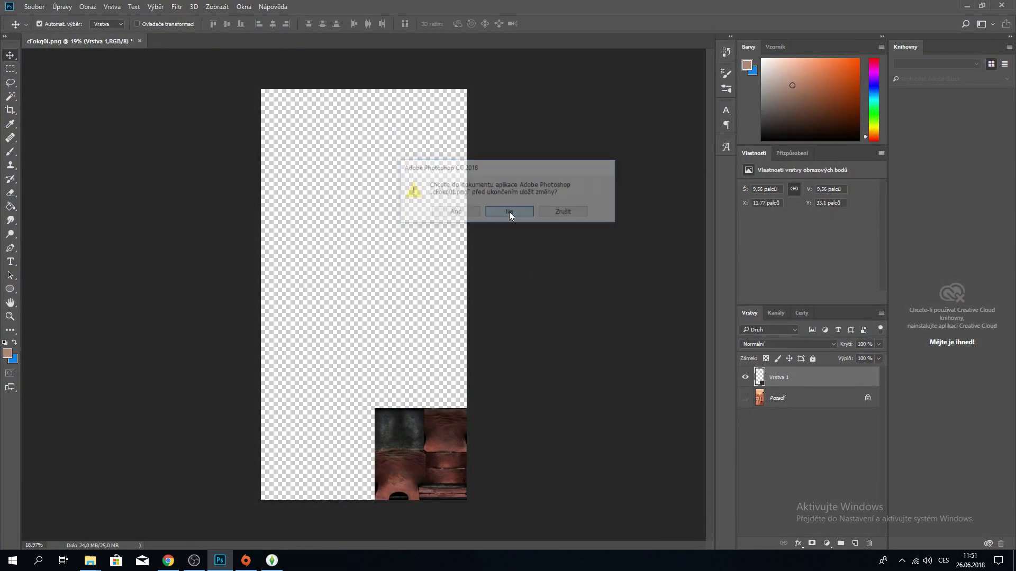
{"action": "left_click", "coordinate": [509, 212]}
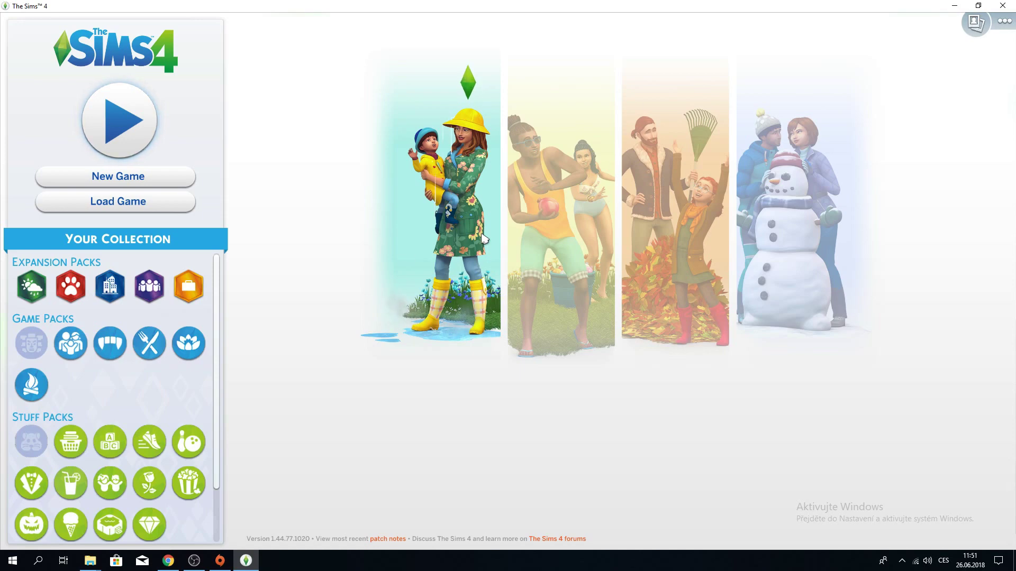
Start a new game and slim the Sim's body by setting the weight to the middle.
{"action": "left_click", "coordinate": [179, 177]}
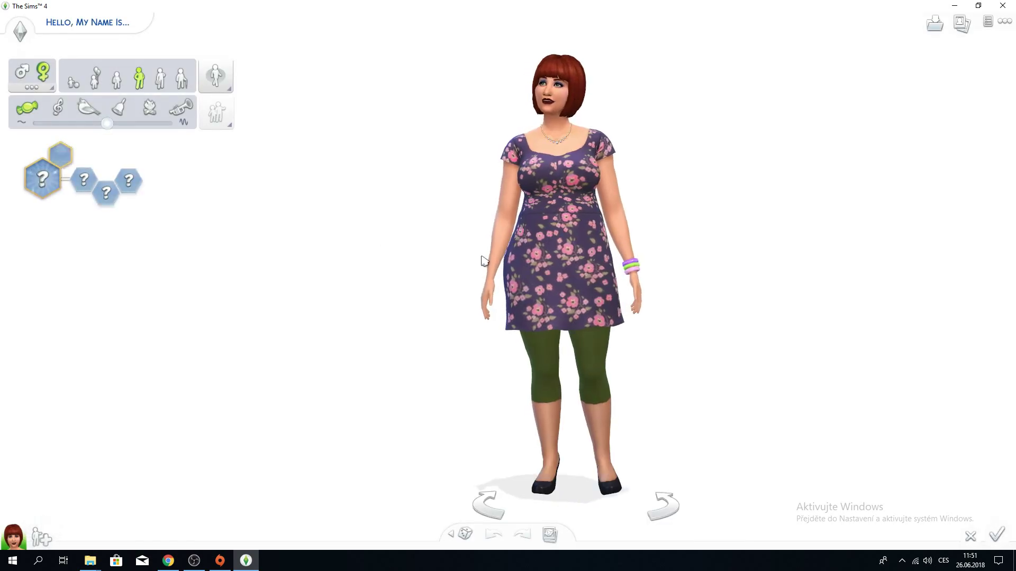
{"action": "left_click", "coordinate": [550, 280]}
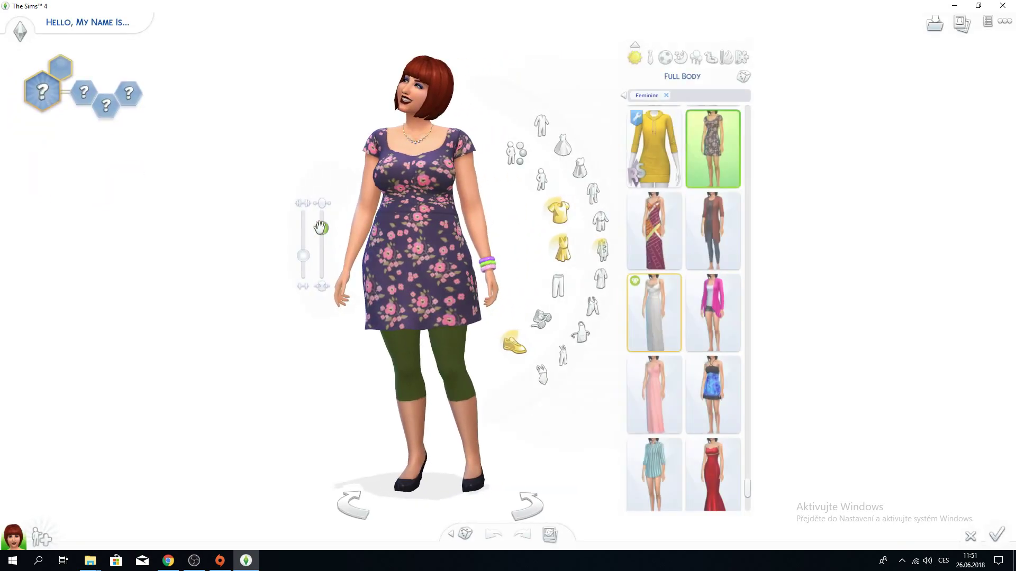
{"action": "left_click_drag", "start_coordinate": [320, 227], "coordinate": [320, 254]}
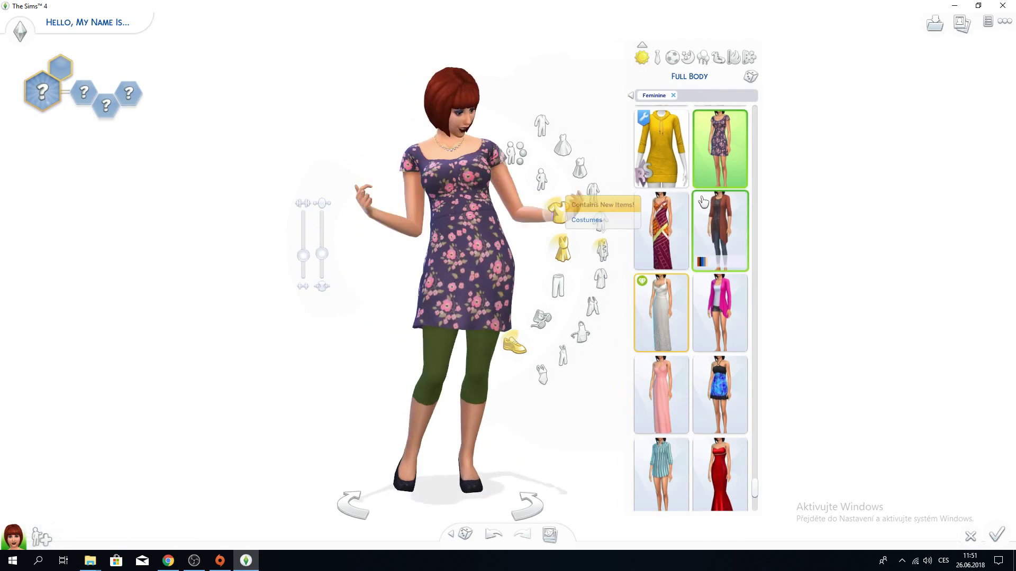
Show the Sim's tops and filter them by Custom Content in addition to Feminine.
{"action": "left_click", "coordinate": [555, 211]}
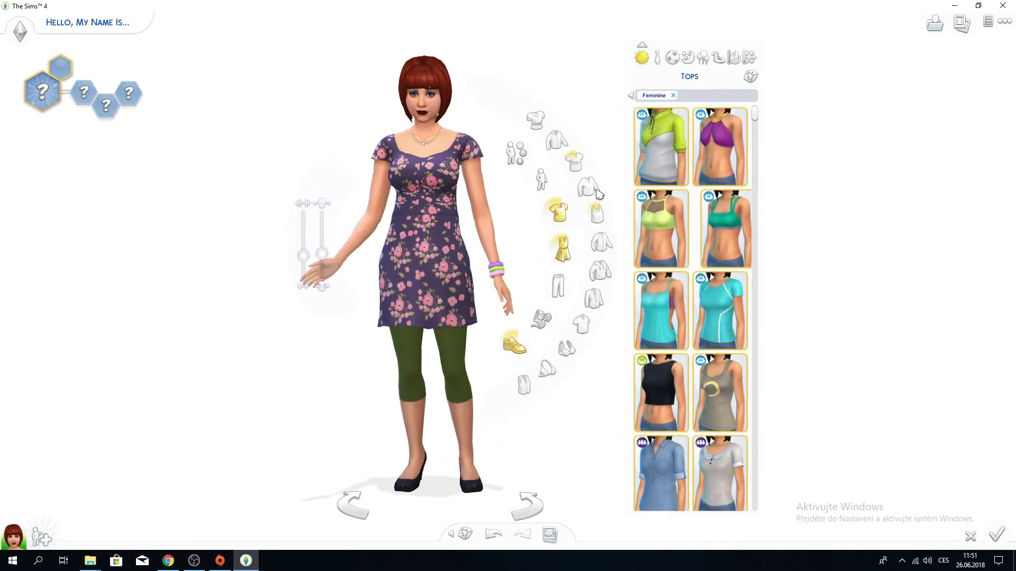
{"action": "left_click", "coordinate": [731, 98]}
{"action": "left_click", "coordinate": [561, 232]}
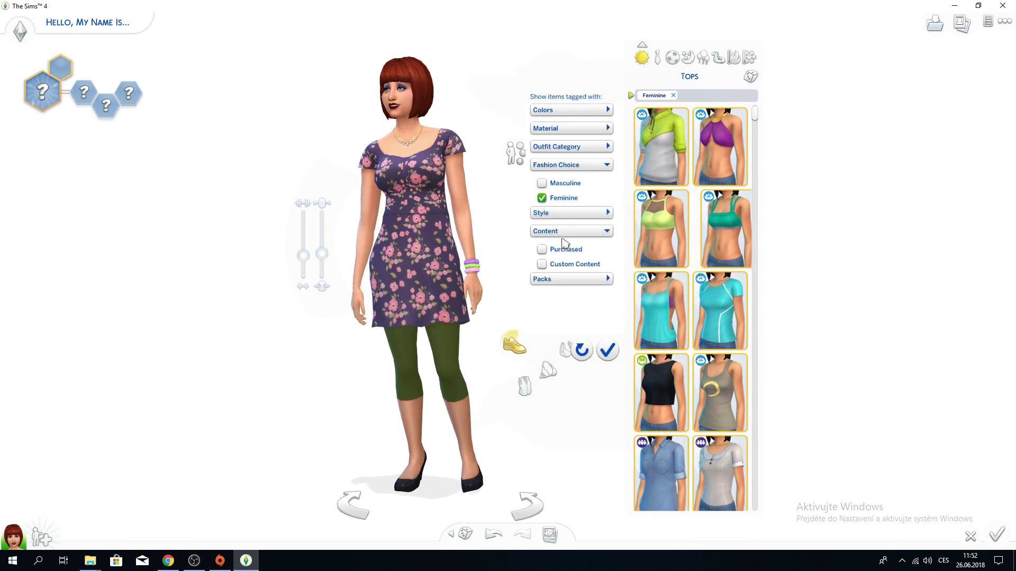
{"action": "left_click", "coordinate": [574, 268]}
{"action": "left_click", "coordinate": [609, 350]}
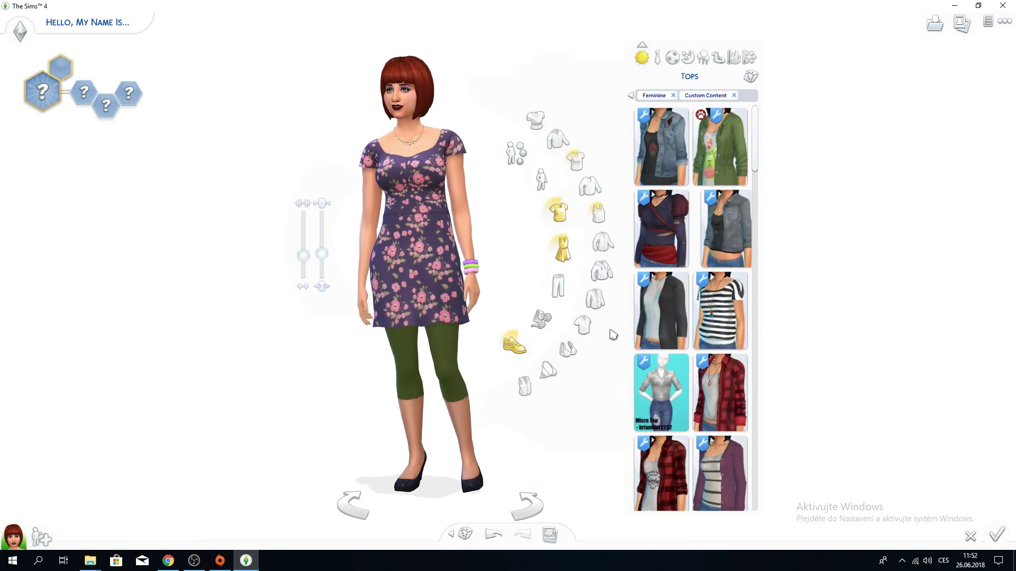
Find the Ellie shirt among the custom content tops and put it on the Sim.
{"action": "scroll", "coordinate": [671, 249], "scroll_direction": "down", "scroll_amount": 2}
{"action": "scroll", "coordinate": [671, 248], "scroll_direction": "down", "scroll_amount": 1}
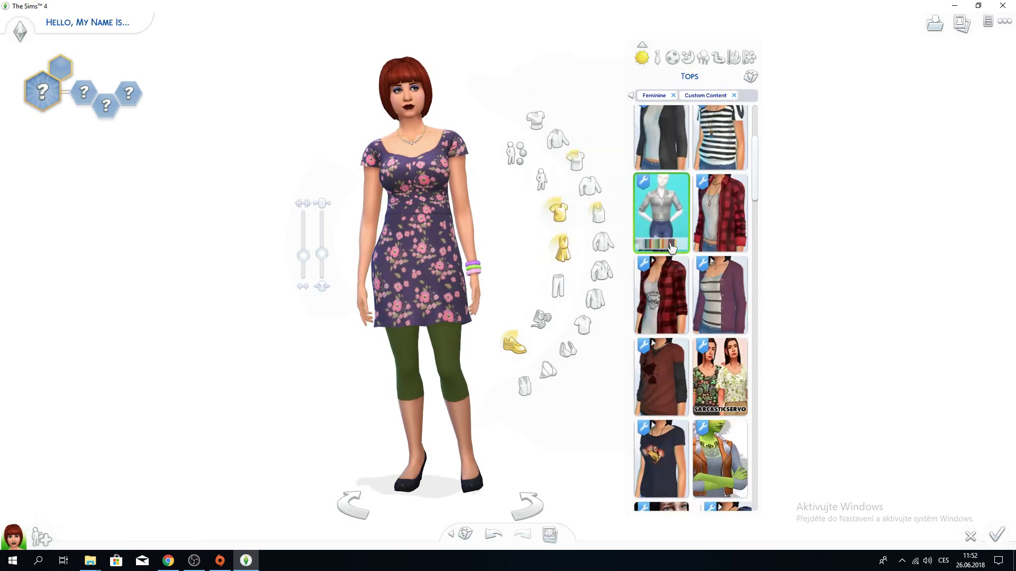
{"action": "scroll", "coordinate": [670, 249], "scroll_direction": "down", "scroll_amount": 3}
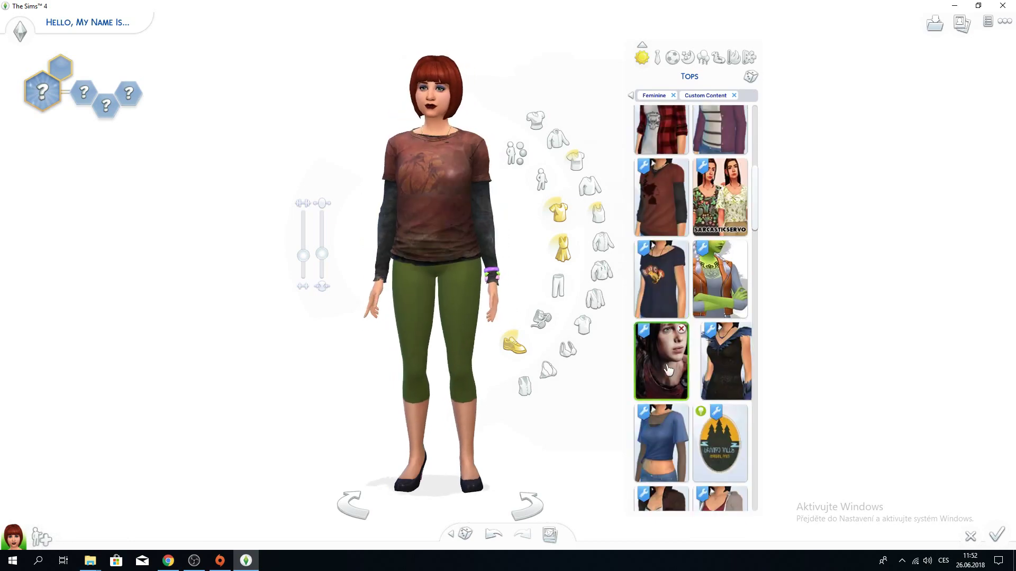
Examine the Ellie shirt on the Sim from different sides and up close.
{"action": "left_click_drag", "start_coordinate": [476, 338], "coordinate": [328, 318]}
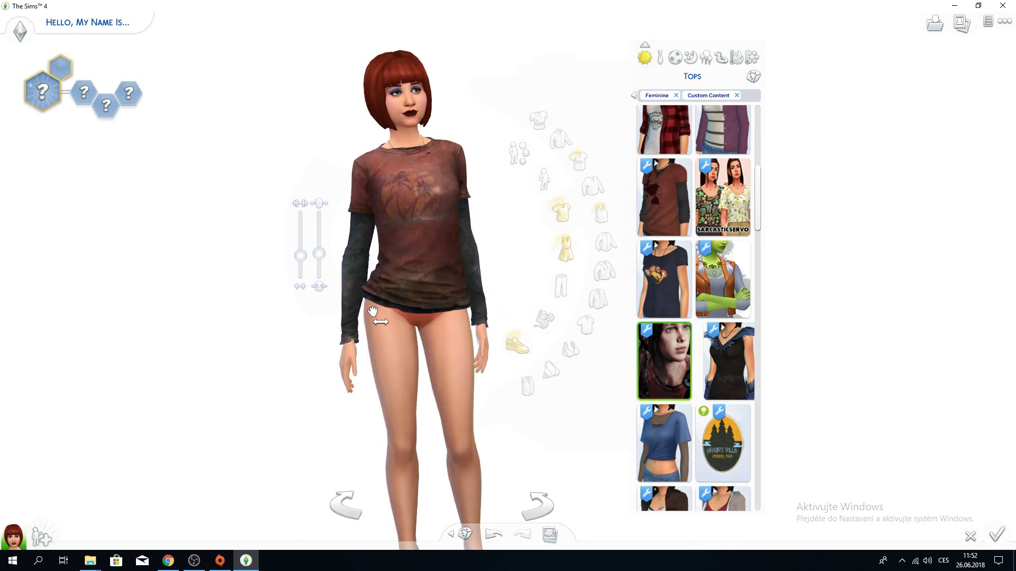
{"action": "left_click_drag", "start_coordinate": [373, 315], "coordinate": [188, 307]}
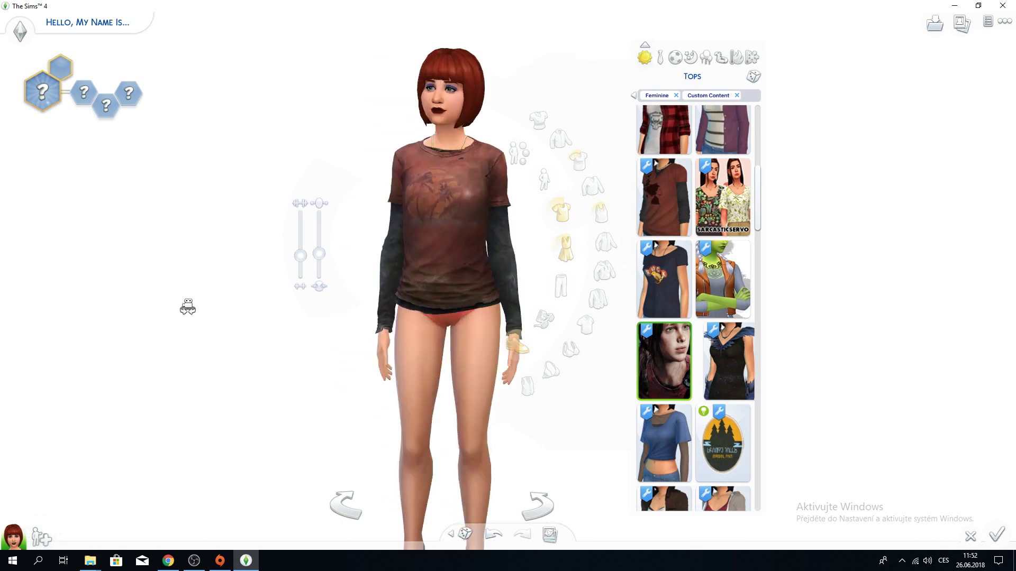
{"action": "scroll", "coordinate": [189, 306], "scroll_direction": "up", "scroll_amount": 2}
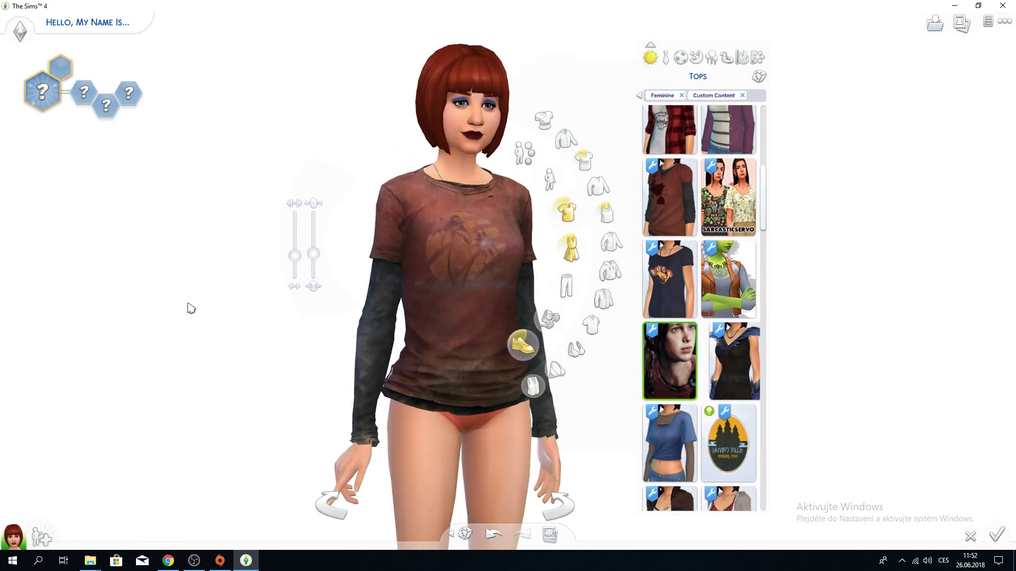
{"action": "scroll", "coordinate": [191, 308], "scroll_direction": "up", "scroll_amount": 1}
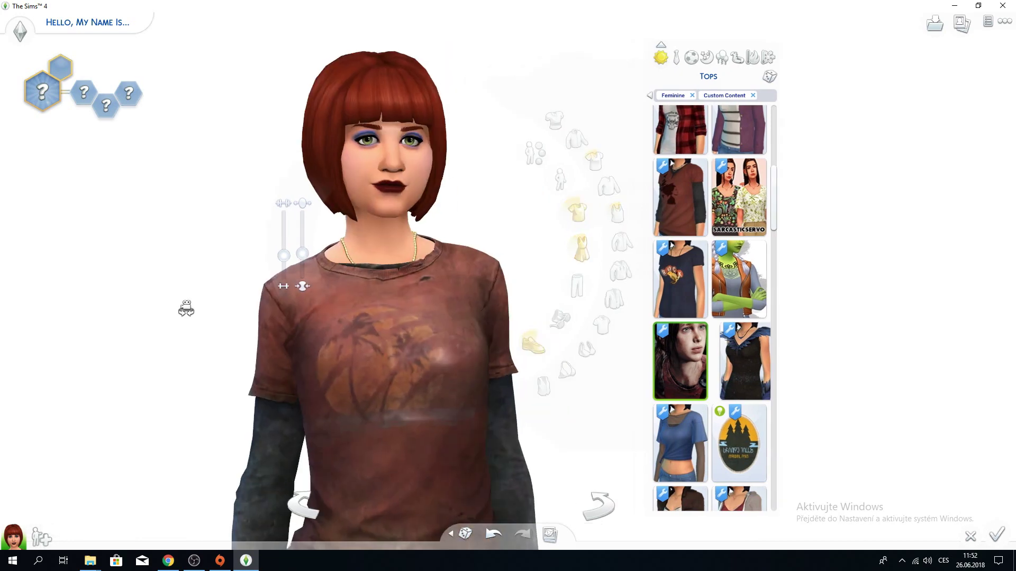
{"action": "scroll", "coordinate": [186, 309], "scroll_direction": "down", "scroll_amount": 3}
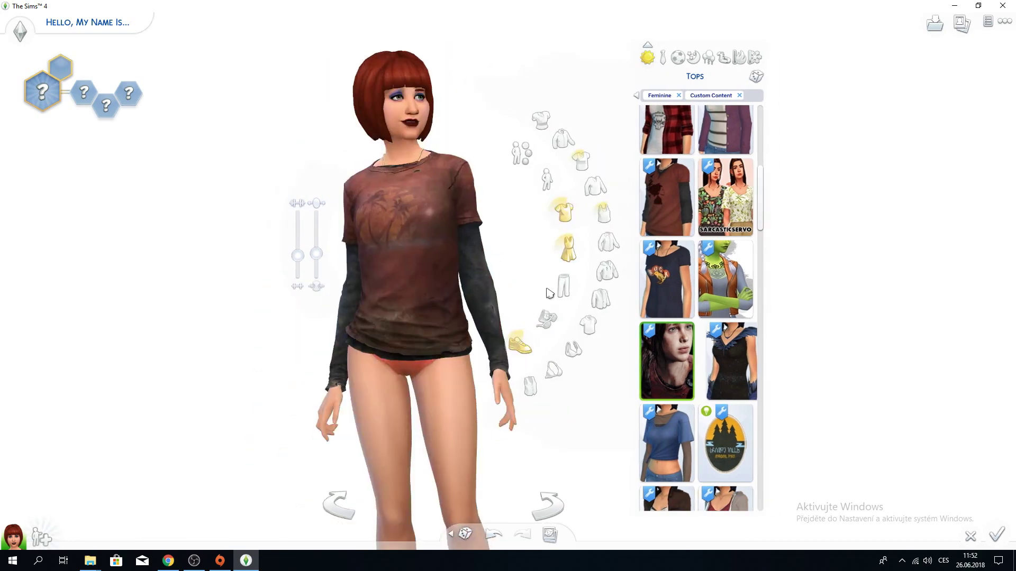
Try several bottoms on the Sim and settle on the ripped custom content jeans in the last dark swatch.
{"action": "left_click", "coordinate": [563, 287]}
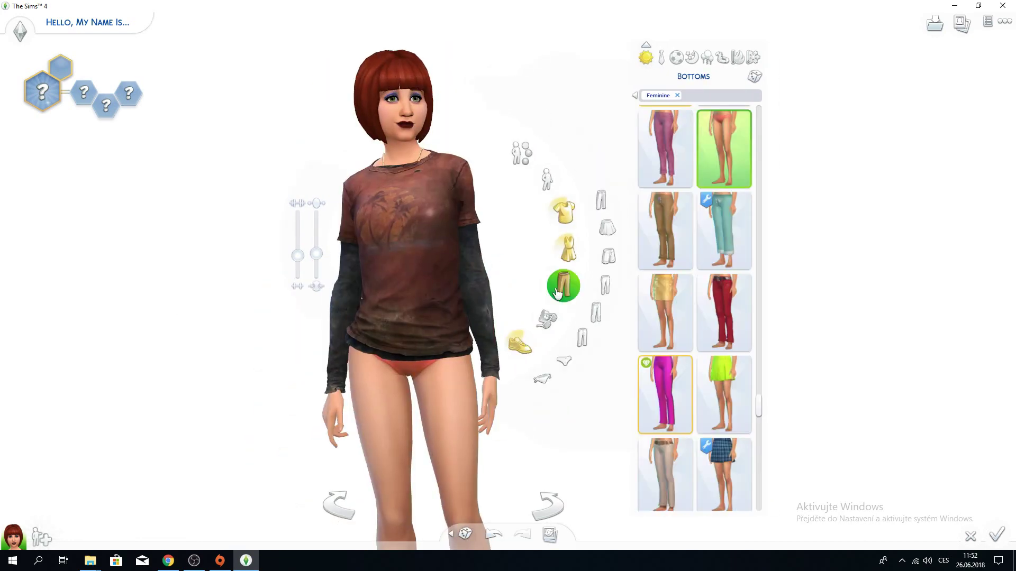
{"action": "left_click", "coordinate": [681, 241]}
{"action": "scroll", "coordinate": [699, 338], "scroll_direction": "down", "scroll_amount": 5}
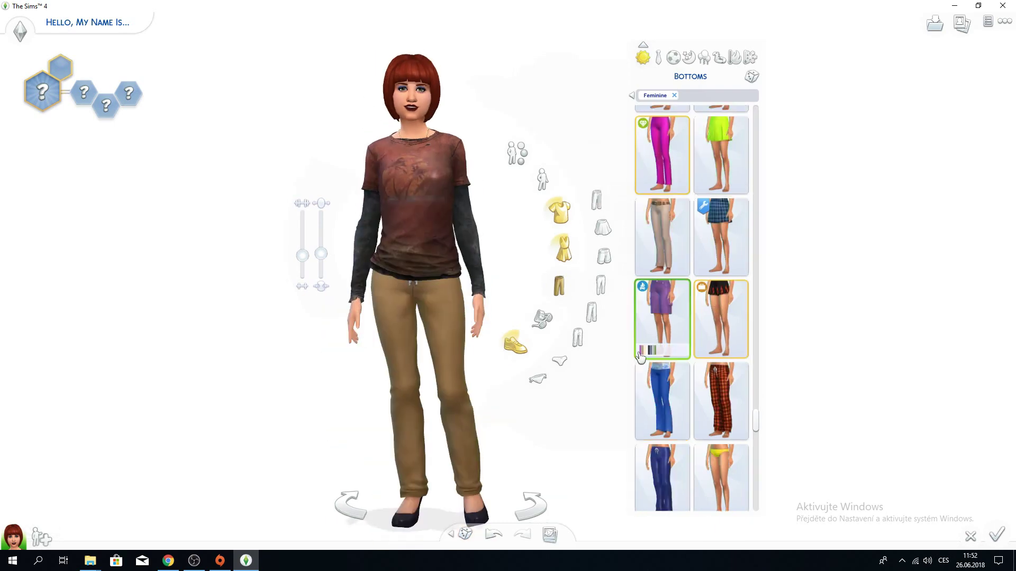
{"action": "scroll", "coordinate": [717, 359], "scroll_direction": "down", "scroll_amount": 5}
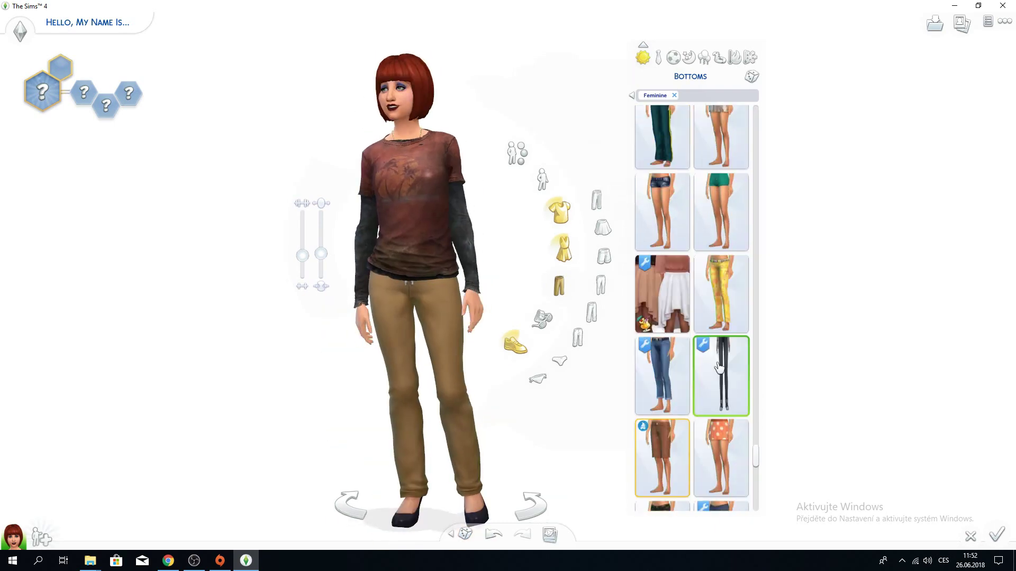
{"action": "left_click", "coordinate": [664, 373]}
{"action": "scroll", "coordinate": [671, 366], "scroll_direction": "down", "scroll_amount": 5}
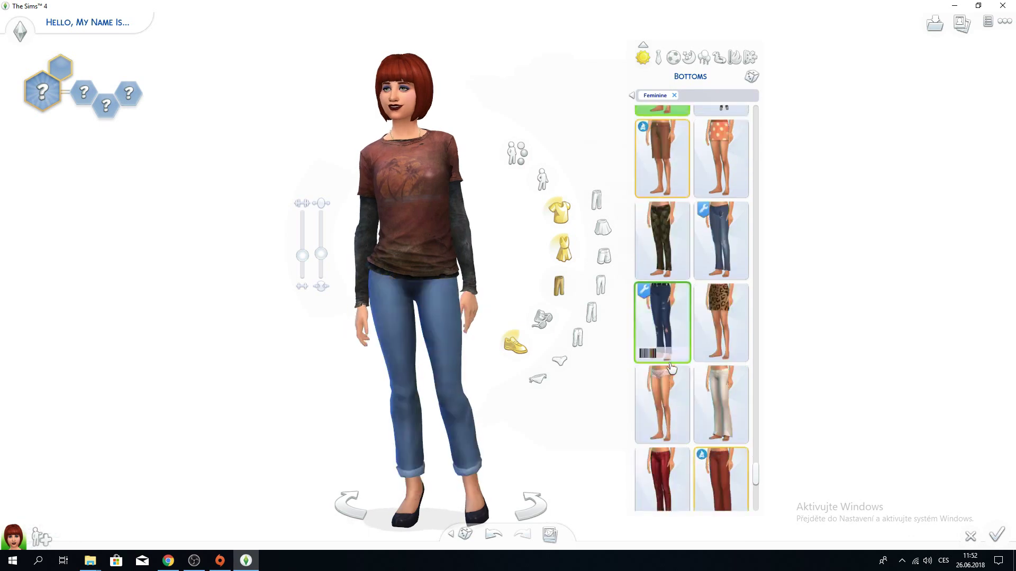
{"action": "left_click", "coordinate": [668, 355]}
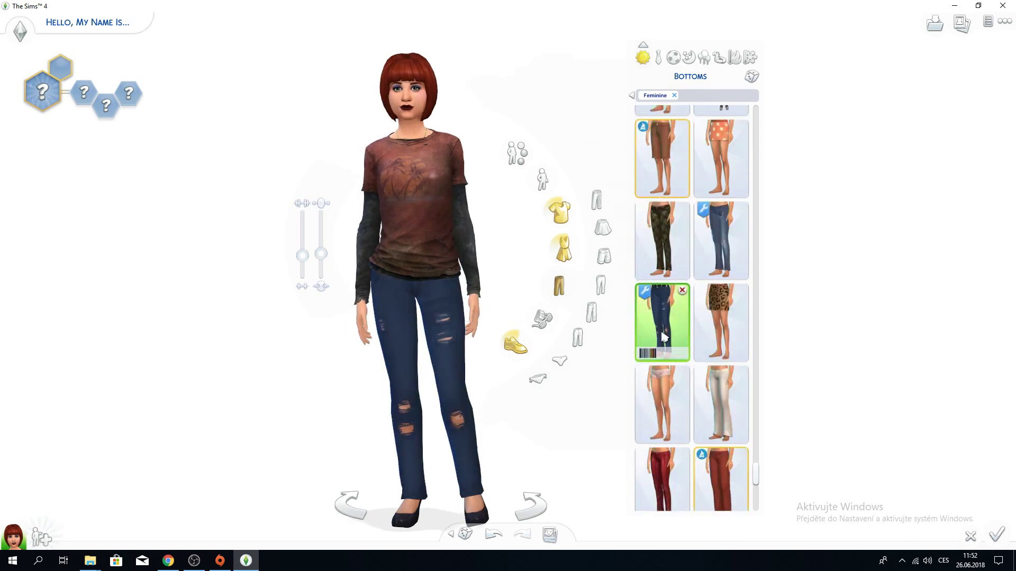
{"action": "mouse_move", "coordinate": [651, 354]}
{"action": "left_click", "coordinate": [665, 381]}
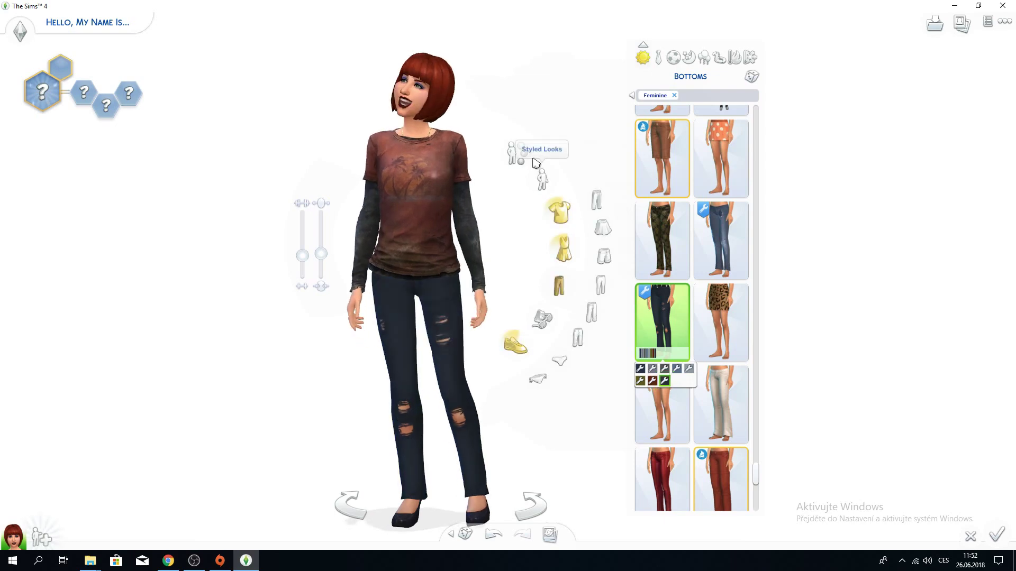
Remove the Sim's necklace and makeup.
{"action": "scroll", "coordinate": [535, 163], "scroll_direction": "up", "scroll_amount": 2}
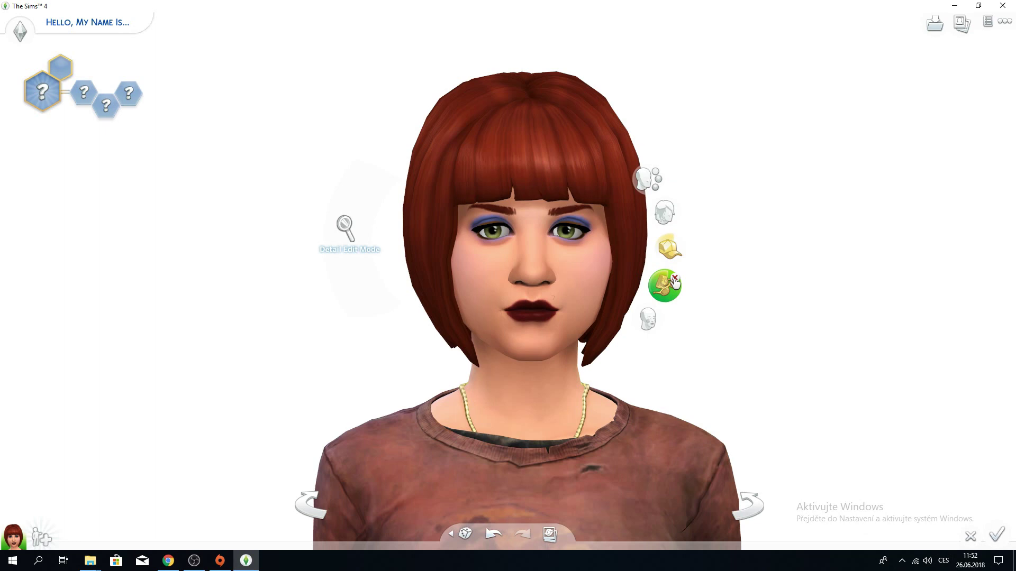
{"action": "scroll", "coordinate": [679, 267], "scroll_direction": "up", "scroll_amount": 1}
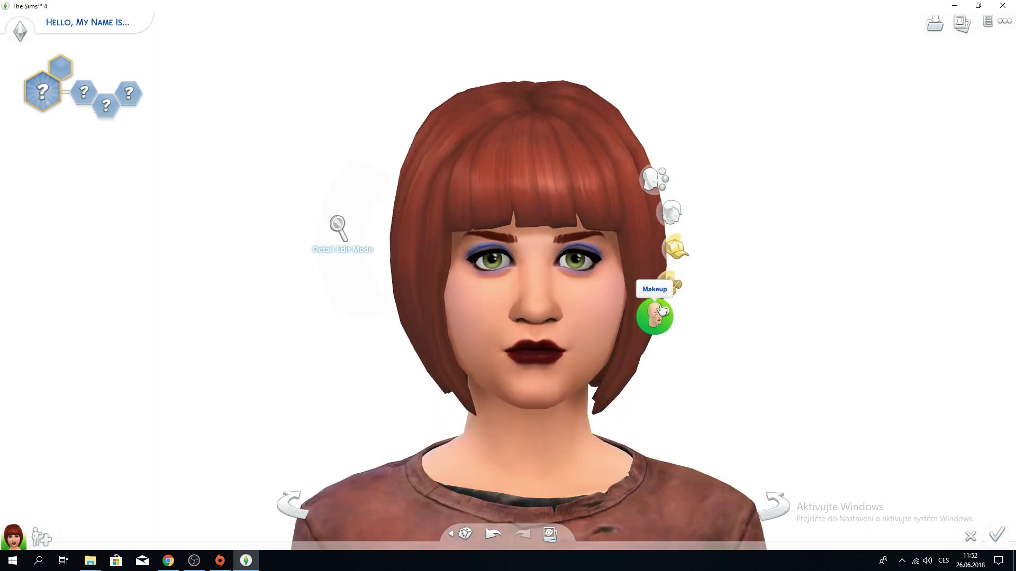
Show only custom content among the feminine hairstyles.
{"action": "left_click", "coordinate": [670, 212]}
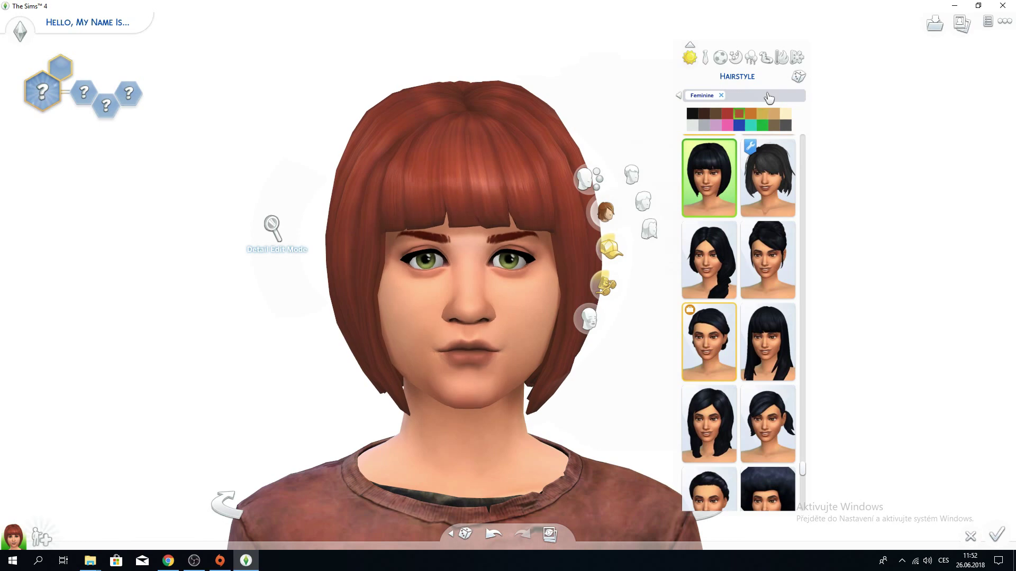
{"action": "left_click", "coordinate": [678, 95]}
{"action": "left_click", "coordinate": [625, 263]}
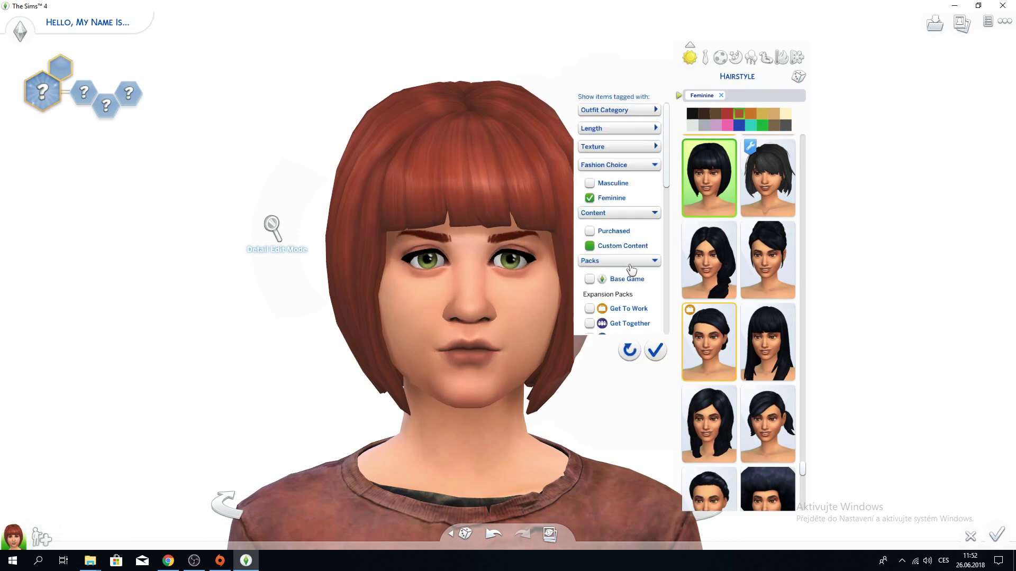
{"action": "left_click", "coordinate": [655, 351]}
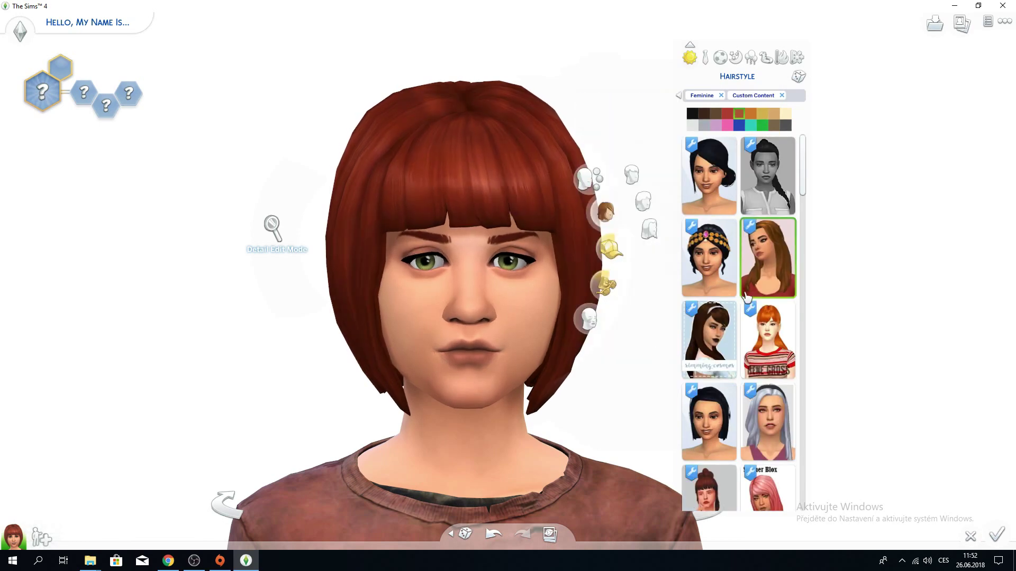
Put the custom content ponytail with side-swept bangs on the Sim and color it with the red fifth swatch.
{"action": "scroll", "coordinate": [747, 296], "scroll_direction": "down", "scroll_amount": 1}
{"action": "scroll", "coordinate": [747, 297], "scroll_direction": "down", "scroll_amount": 1}
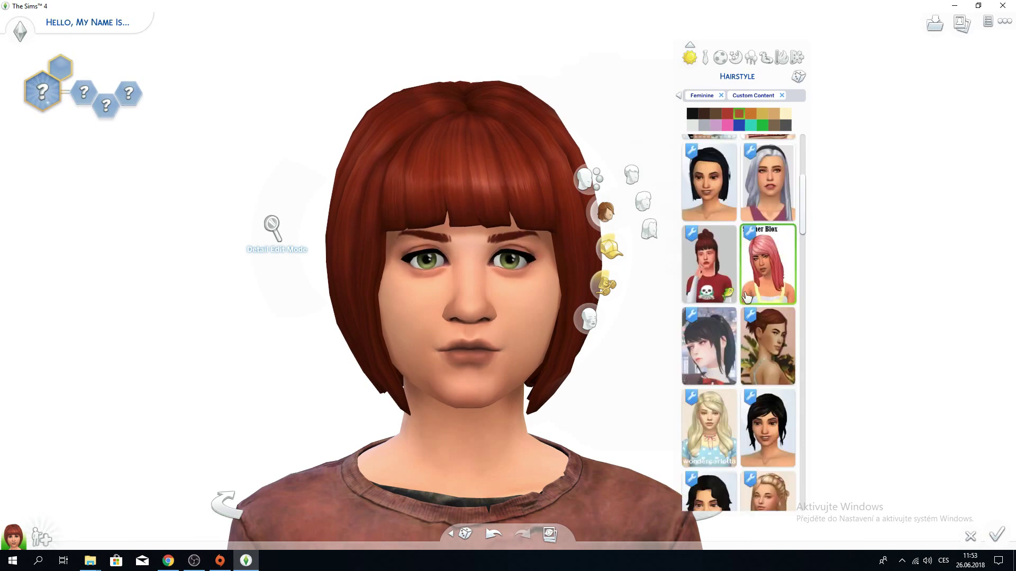
{"action": "left_click", "coordinate": [709, 344]}
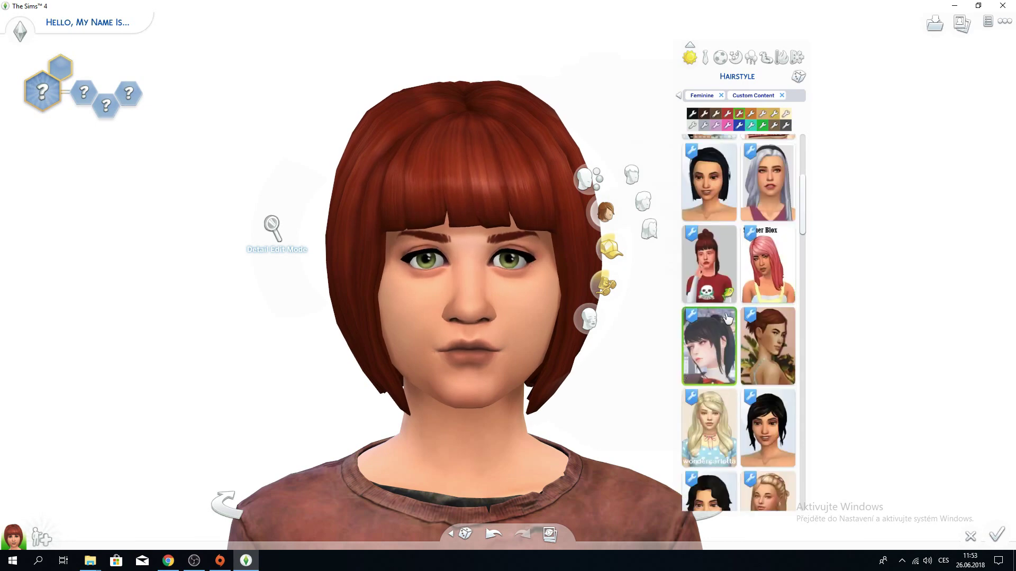
{"action": "left_click", "coordinate": [704, 114]}
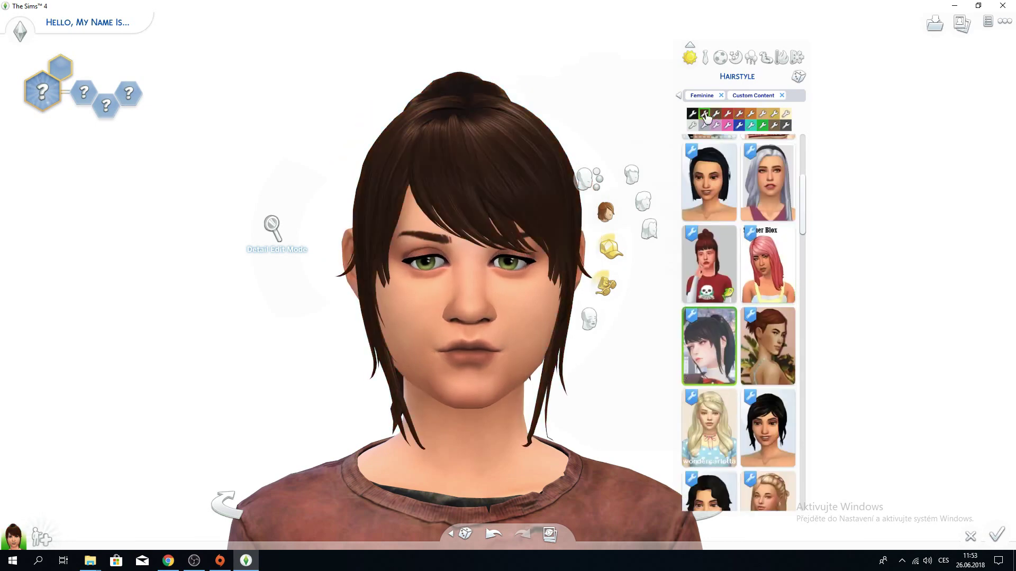
{"action": "left_click", "coordinate": [740, 115]}
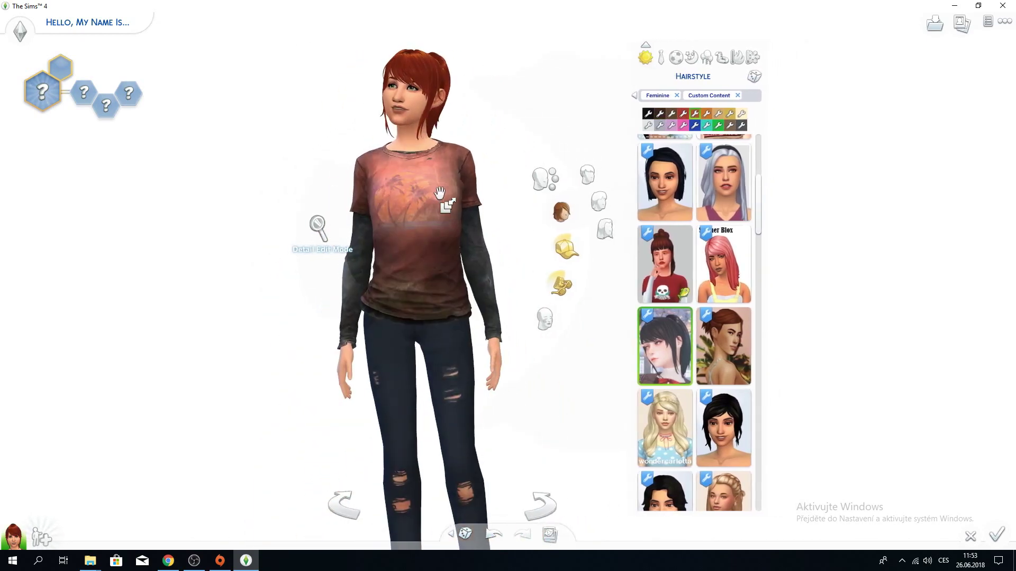
{"action": "left_click_drag", "start_coordinate": [439, 193], "coordinate": [244, 120]}
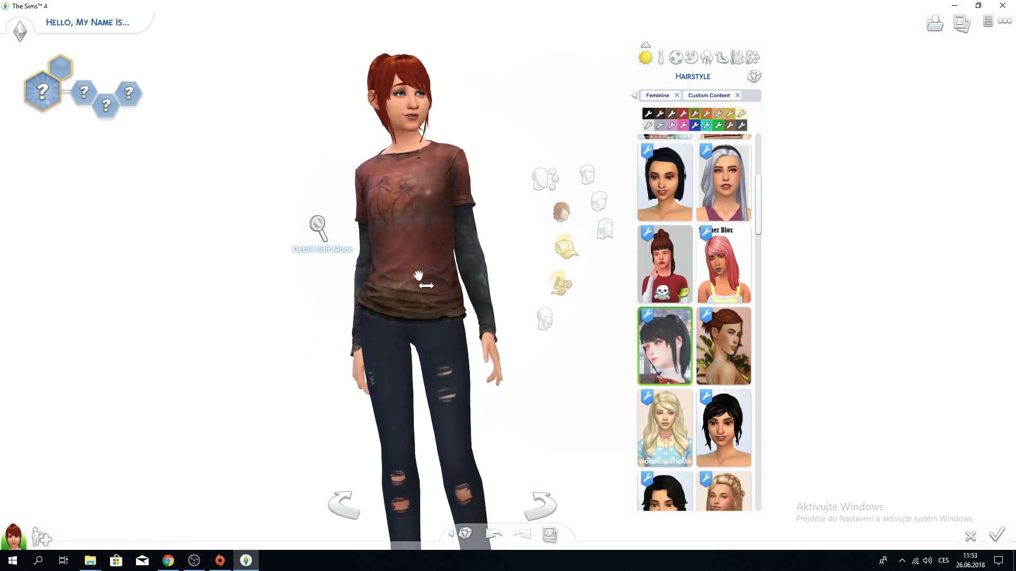
{"action": "left_click_drag", "start_coordinate": [322, 292], "coordinate": [354, 291]}
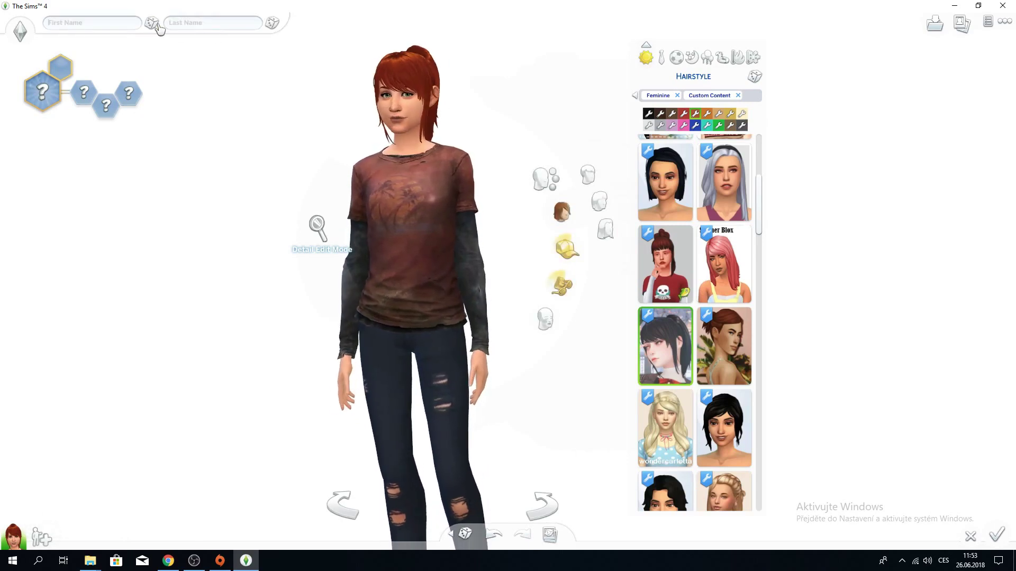
Randomize the Sim's first and last name and choose an Athletic aspiration.
{"action": "left_click", "coordinate": [154, 24]}
{"action": "left_click", "coordinate": [272, 23]}
{"action": "left_click", "coordinate": [43, 92]}
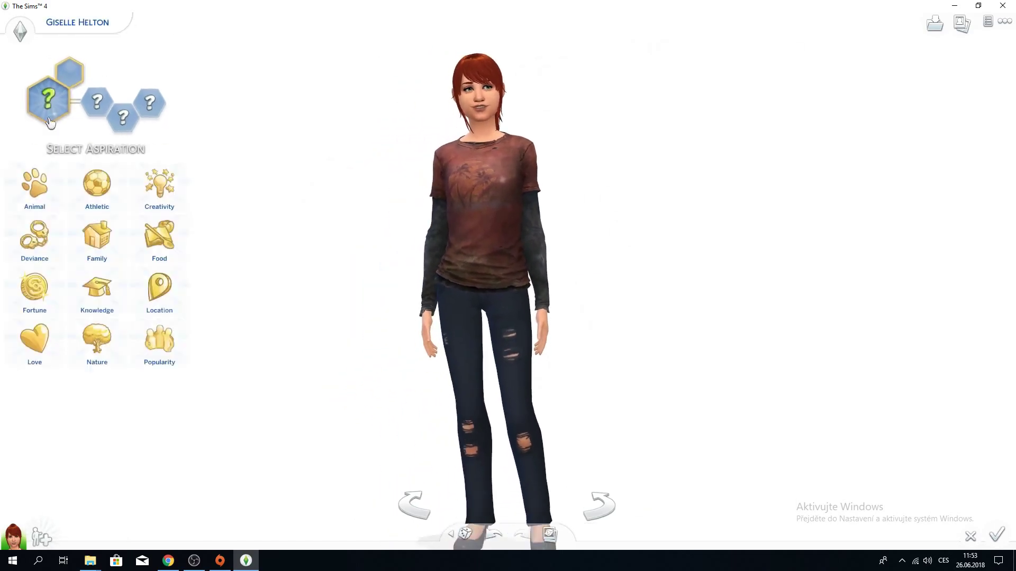
{"action": "left_click", "coordinate": [97, 185]}
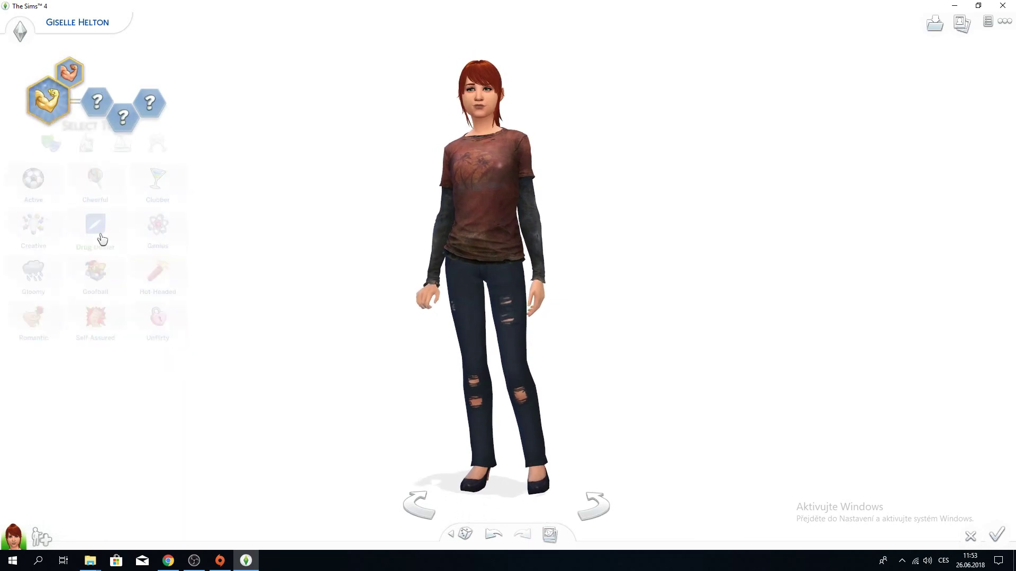
Give the Sim the Cheerful, Clubber and Genius traits and save the household to begin playing.
{"action": "left_click", "coordinate": [95, 208]}
{"action": "left_click", "coordinate": [157, 207]}
{"action": "left_click", "coordinate": [158, 253]}
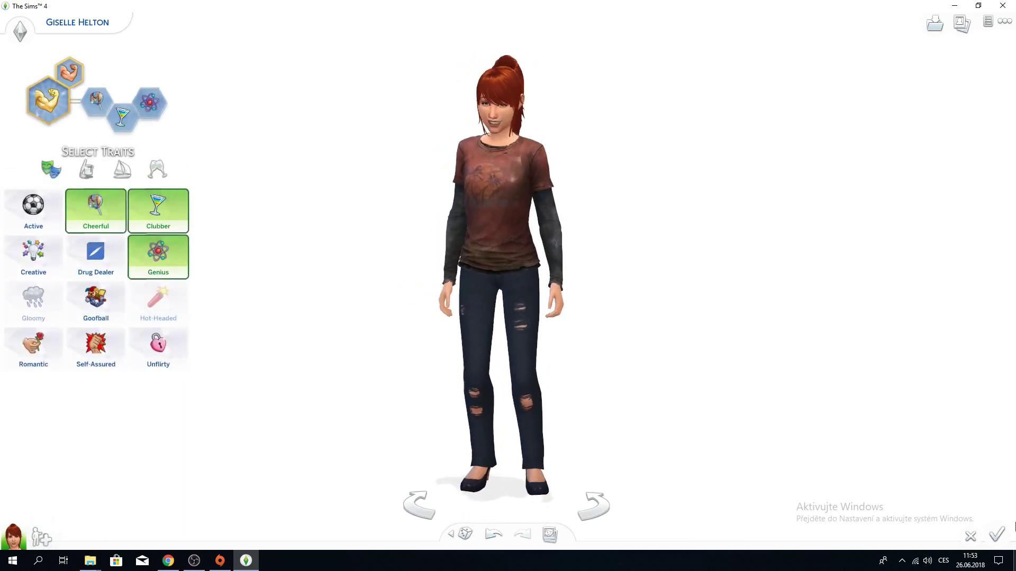
{"action": "left_click", "coordinate": [997, 534]}
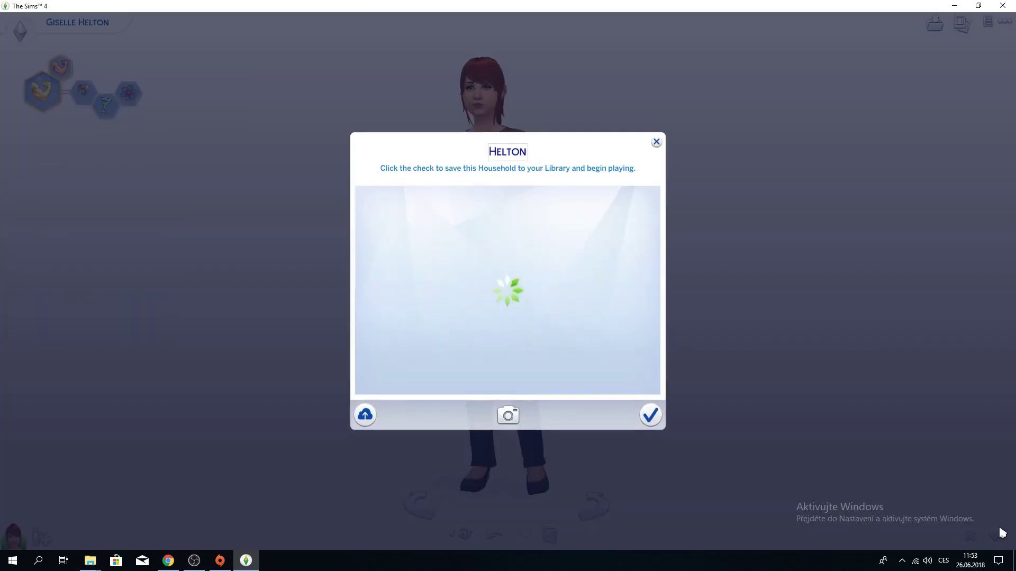
{"action": "left_click", "coordinate": [650, 411]}
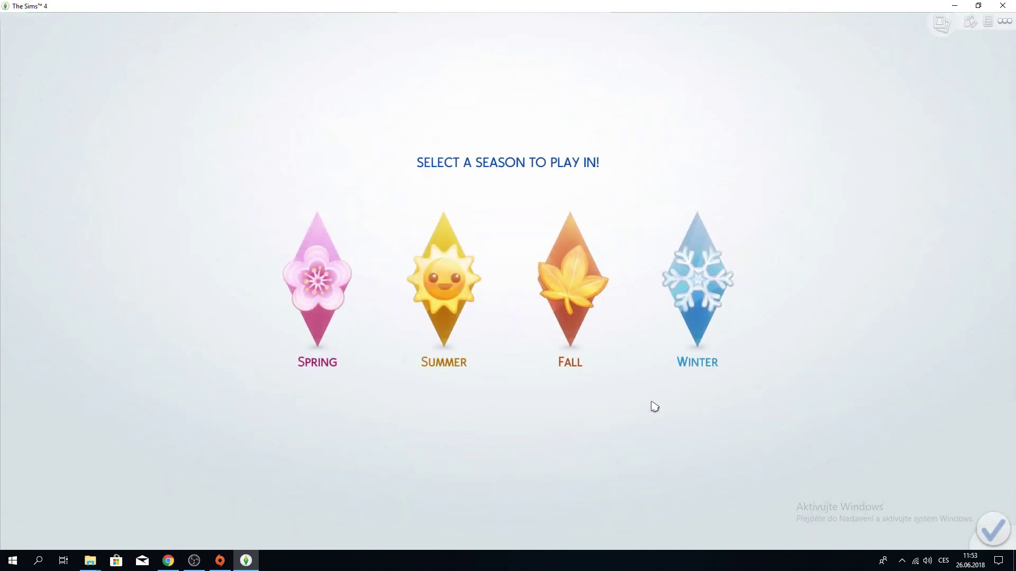
Choose Fall as the season and move the household onto the empty Bargain Bend lot.
{"action": "left_click", "coordinate": [570, 281]}
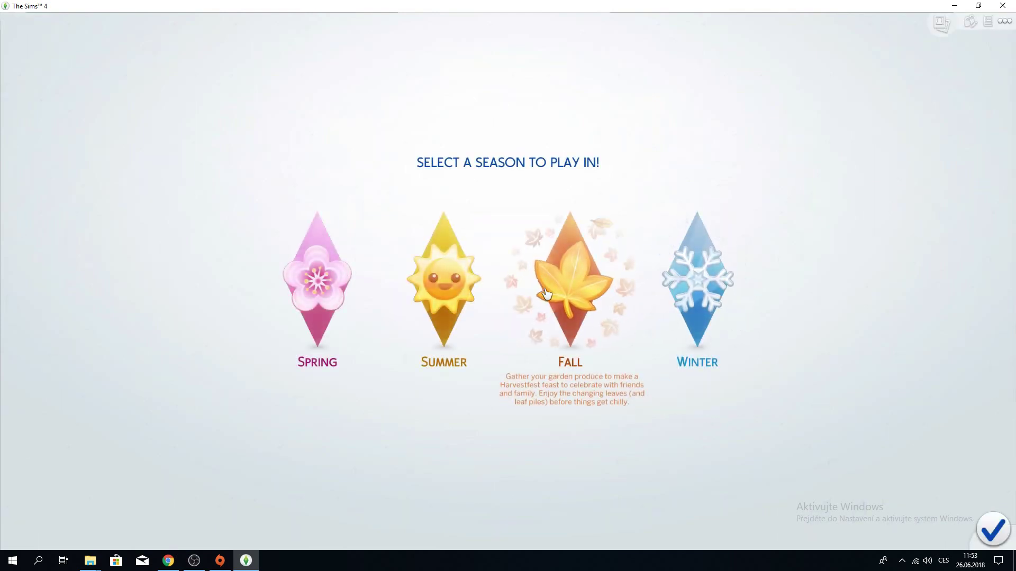
{"action": "left_click", "coordinate": [1001, 538]}
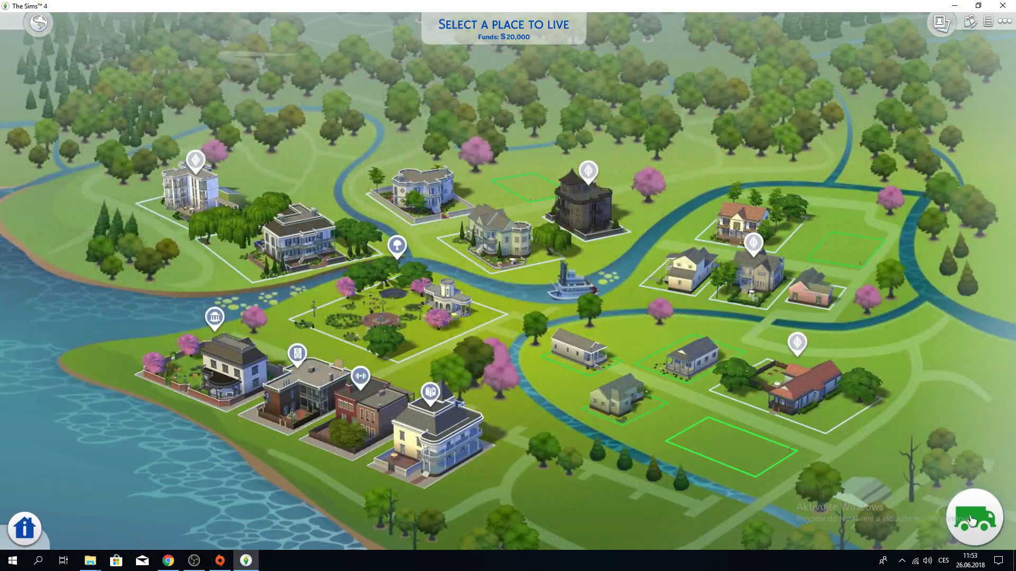
{"action": "left_click", "coordinate": [971, 521]}
{"action": "left_click", "coordinate": [674, 392]}
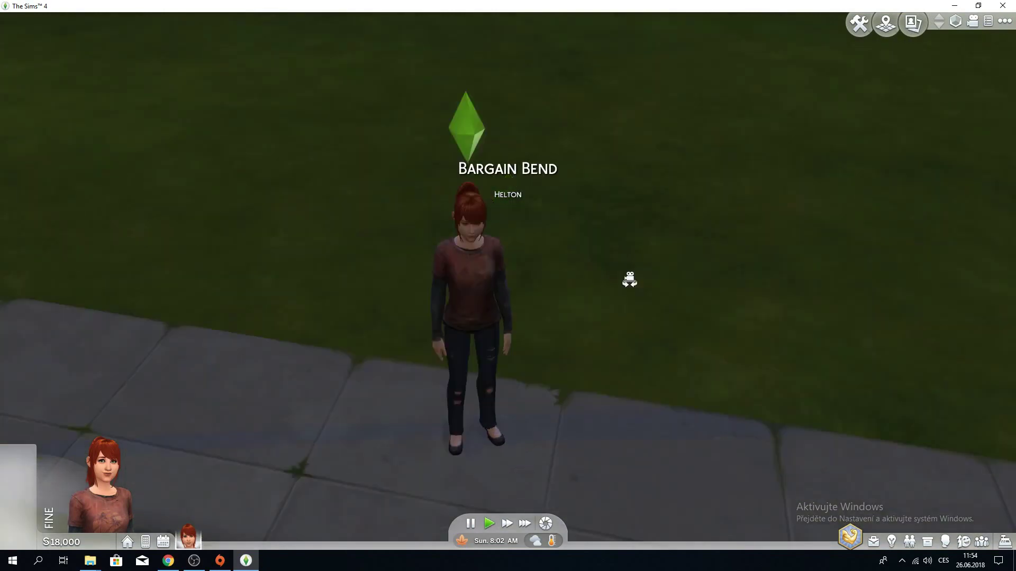
Examine the Ellie shirt on the Sim in live mode from close up, from far away and from another angle.
{"action": "scroll", "coordinate": [618, 270], "scroll_direction": "up", "scroll_amount": 5}
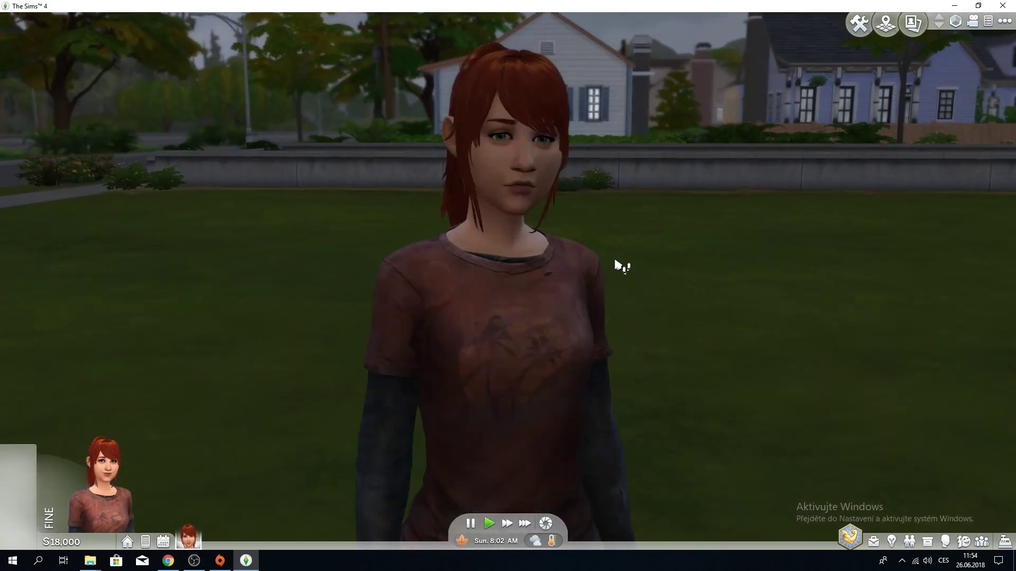
{"action": "scroll", "coordinate": [624, 193], "scroll_direction": "down", "scroll_amount": 3}
{"action": "scroll", "coordinate": [629, 193], "scroll_direction": "down", "scroll_amount": 3}
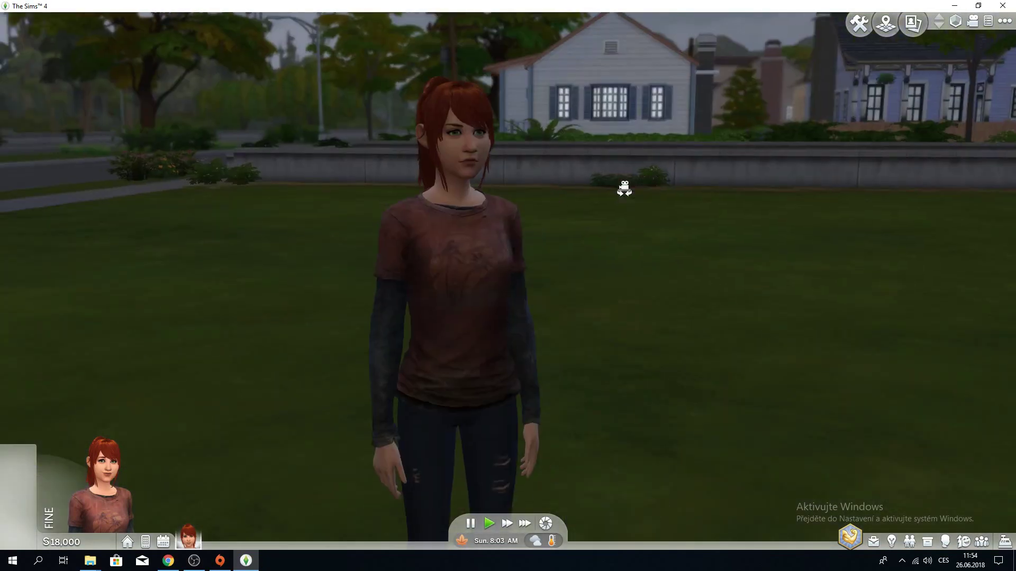
{"action": "scroll", "coordinate": [606, 178], "scroll_direction": "down", "scroll_amount": 4}
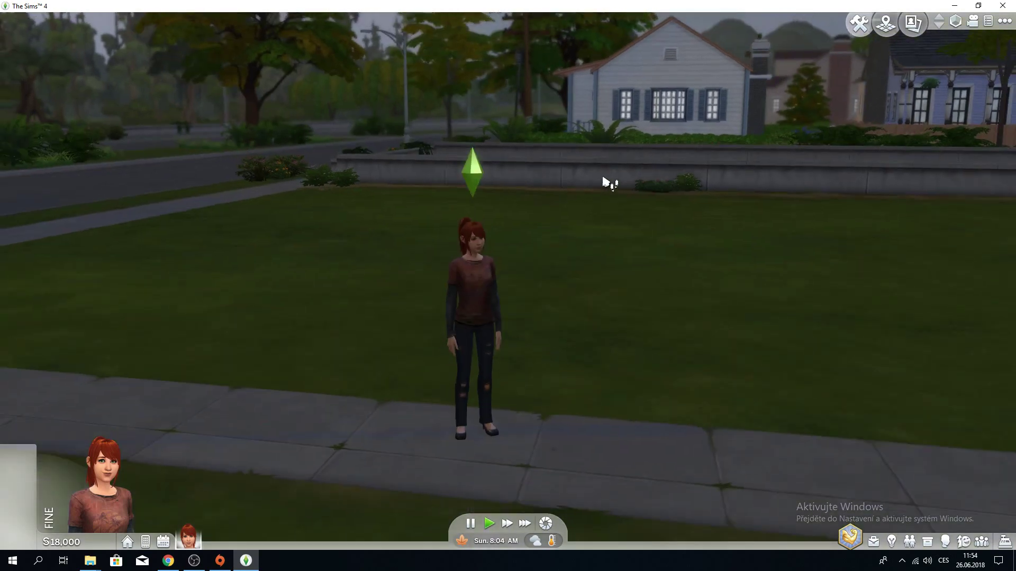
{"action": "scroll", "coordinate": [603, 180], "scroll_direction": "down", "scroll_amount": 6}
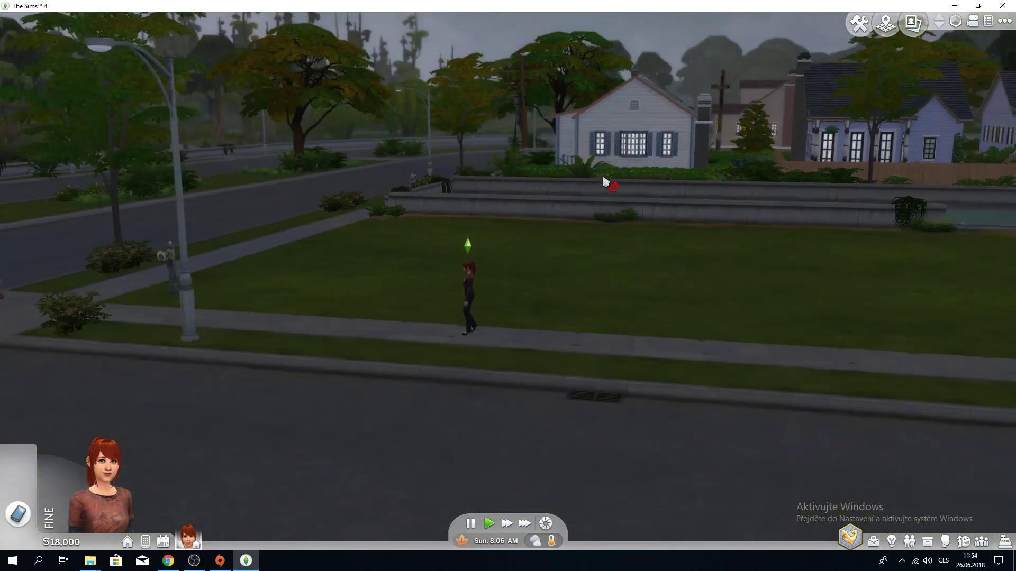
{"action": "scroll", "coordinate": [603, 181], "scroll_direction": "down", "scroll_amount": 5}
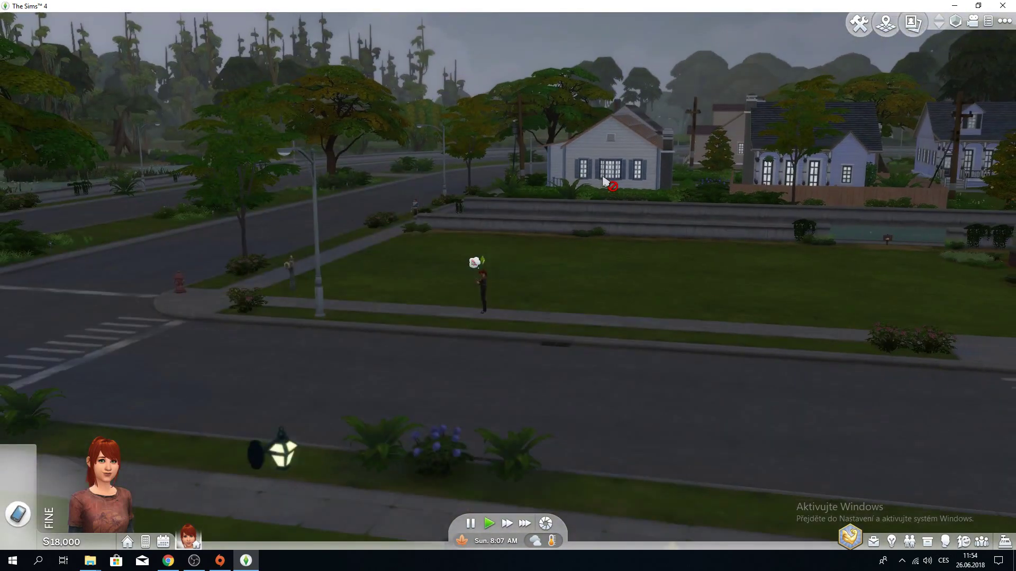
{"action": "scroll", "coordinate": [605, 182], "scroll_direction": "up", "scroll_amount": 5}
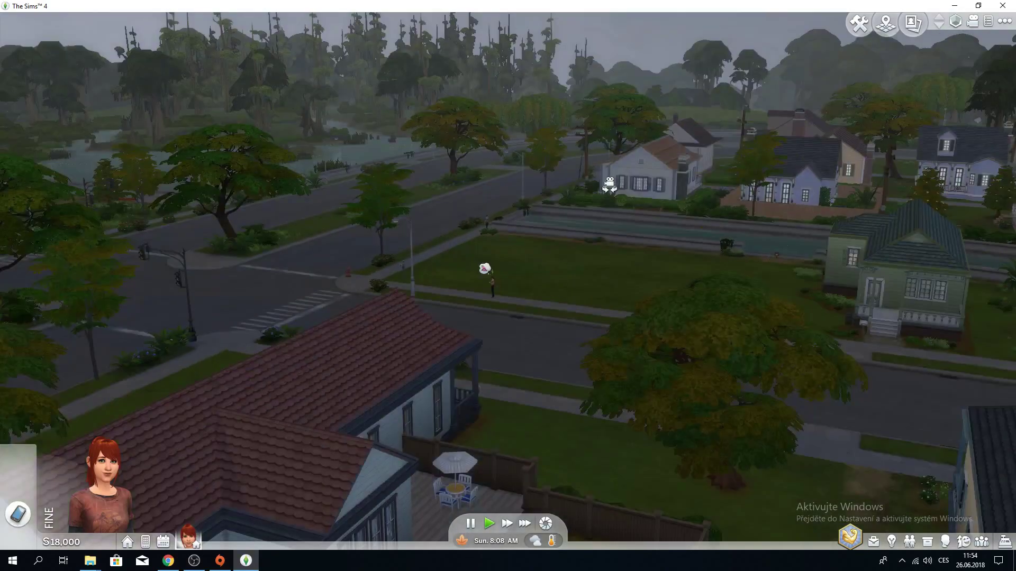
{"action": "scroll", "coordinate": [604, 183], "scroll_direction": "up", "scroll_amount": 4}
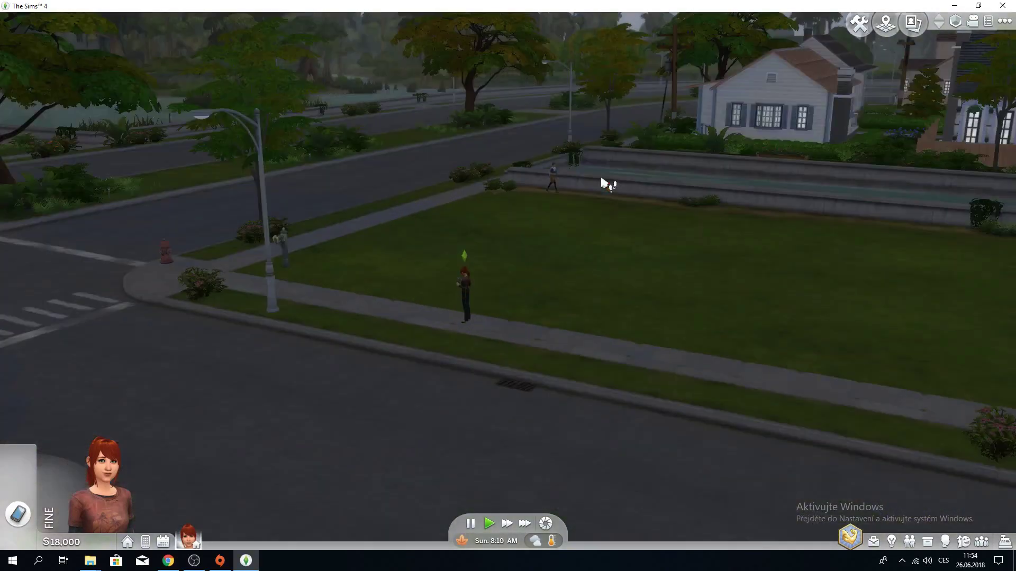
{"action": "scroll", "coordinate": [601, 181], "scroll_direction": "up", "scroll_amount": 5}
{"action": "middle_click_drag", "start_coordinate": [573, 181], "coordinate": [575, 186]}
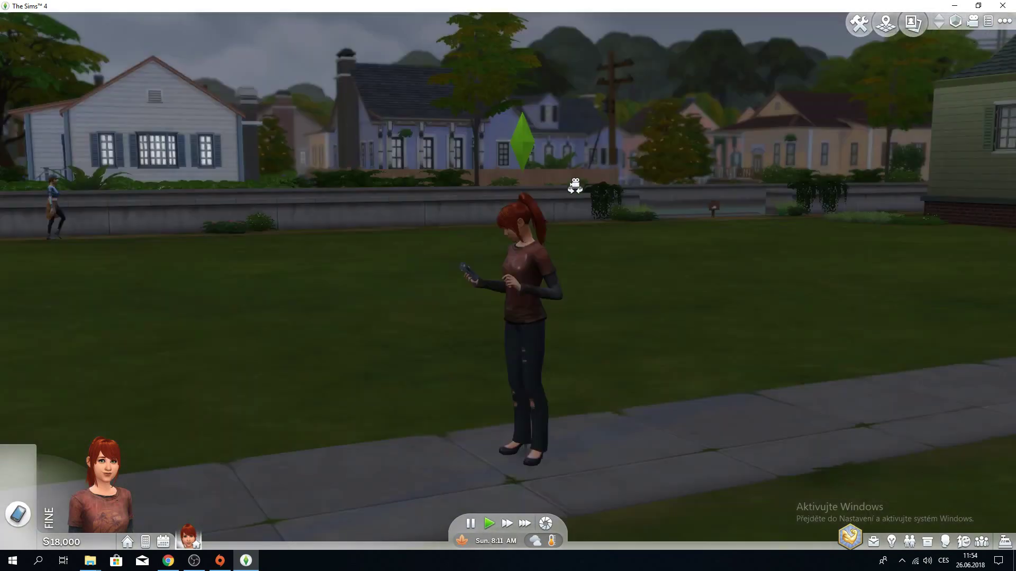
Exit The Sims 4 completely from the running game.
{"action": "key", "text": "Escape"}
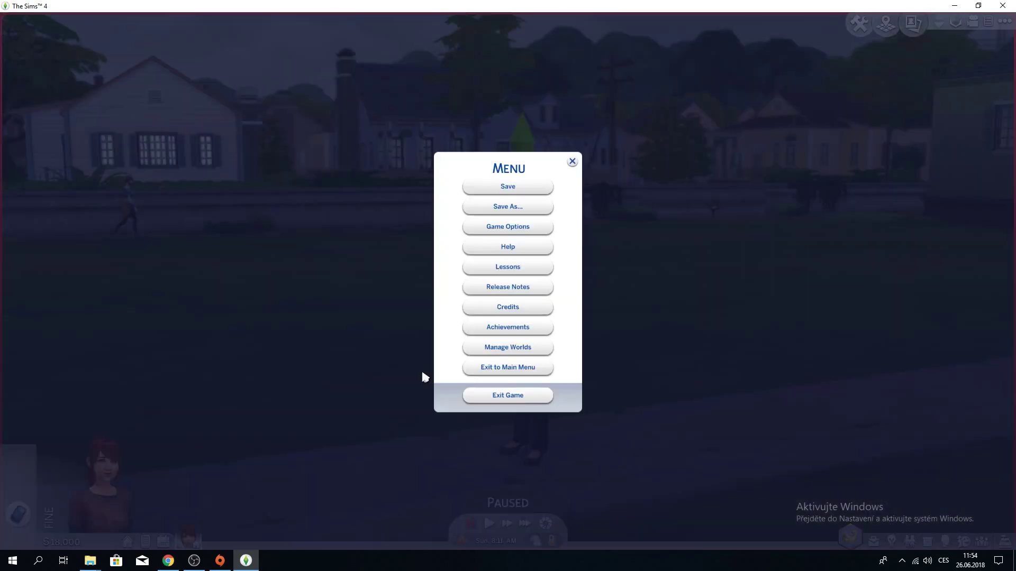
{"action": "left_click", "coordinate": [498, 391]}
{"action": "left_click", "coordinate": [553, 328]}
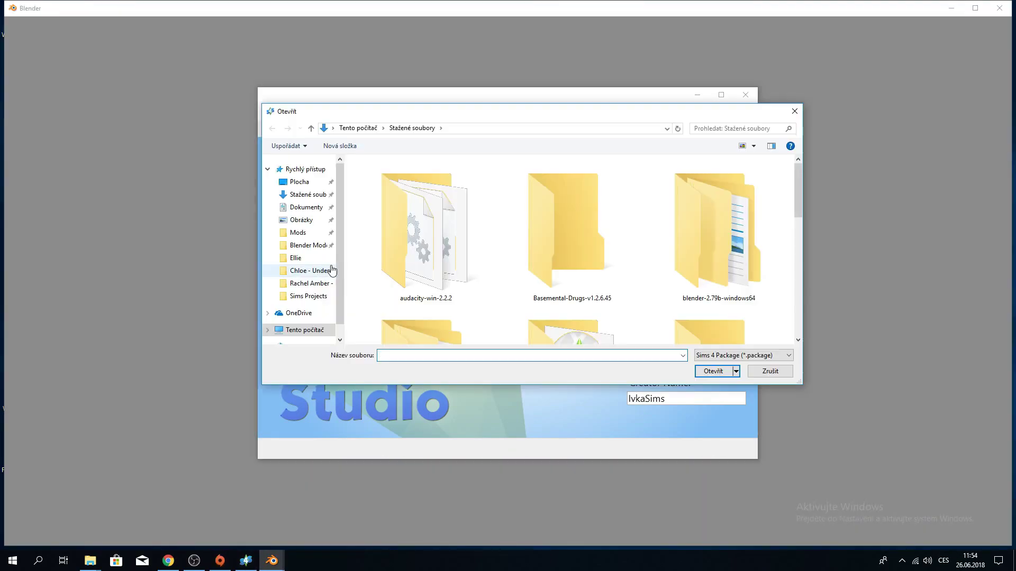
In Sims 4 Studio, open the Last of Us Ellie Top package from the Mods folder and display its mesh settings.
{"action": "left_click", "coordinate": [299, 233]}
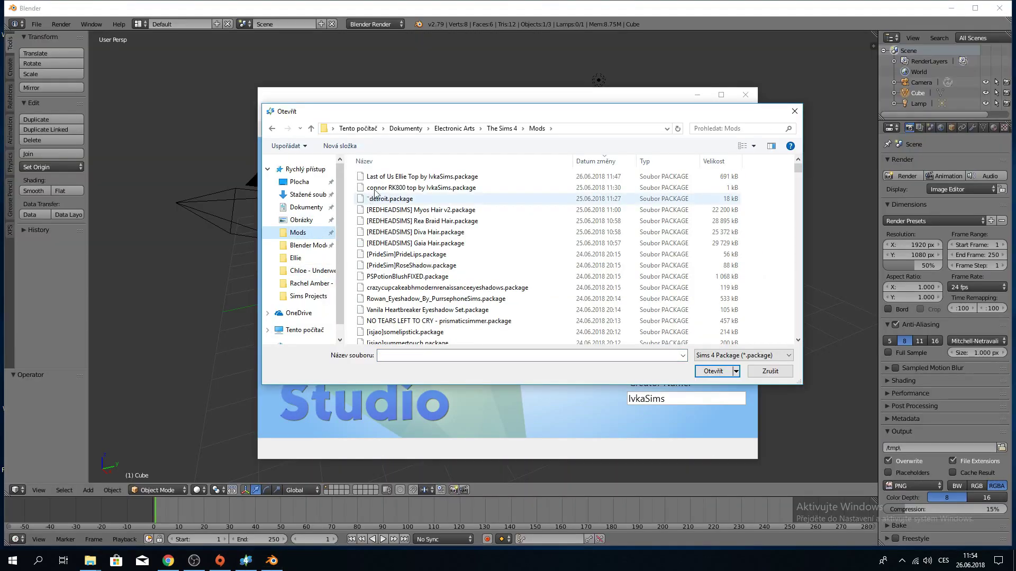
{"action": "double_click", "coordinate": [386, 179]}
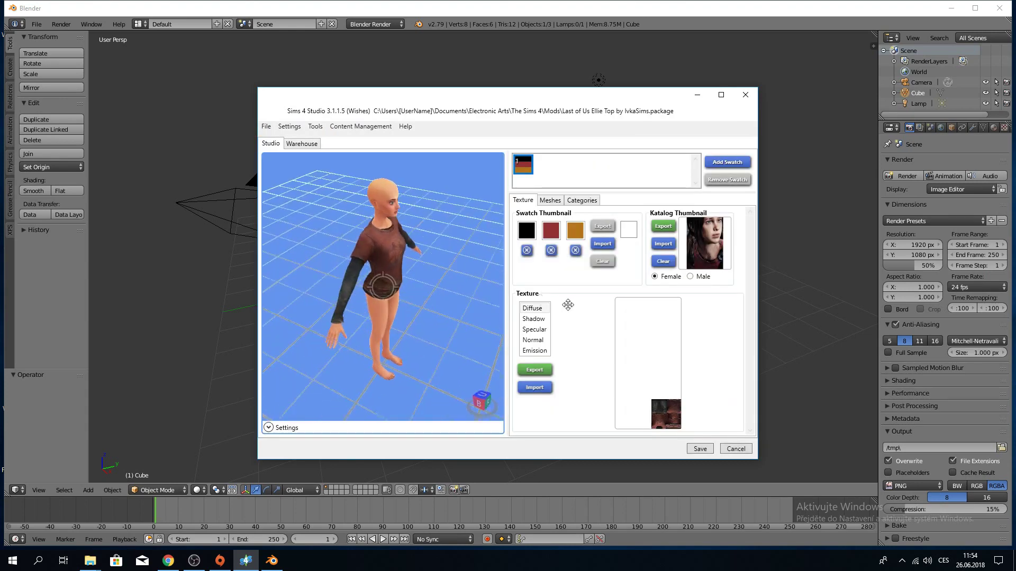
{"action": "left_click", "coordinate": [560, 201]}
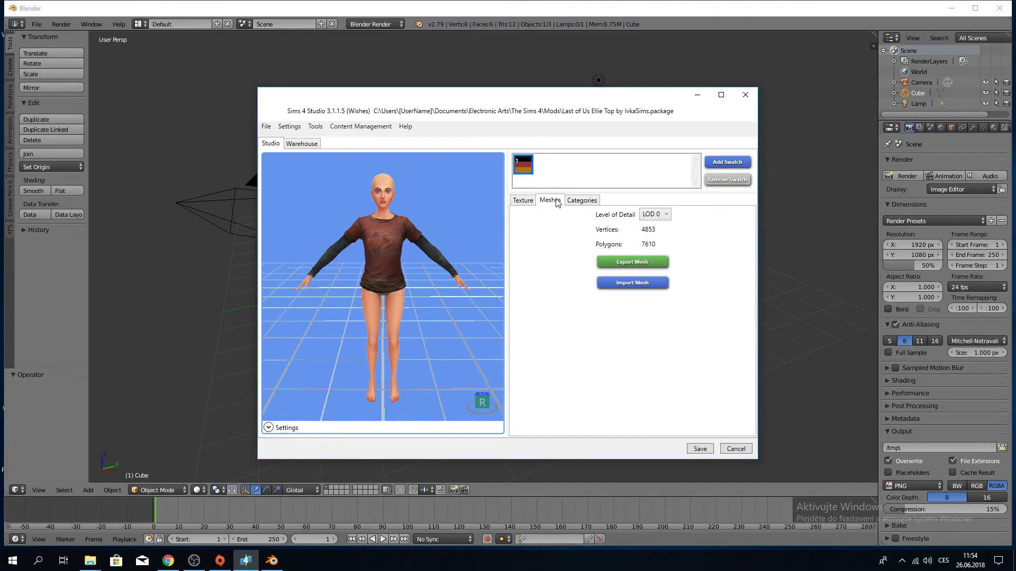
Check how the shirt's mesh previews at the different levels of detail, including LOD 2 and LOD 3, and return to LOD 0.
{"action": "left_click", "coordinate": [652, 214]}
{"action": "left_click", "coordinate": [656, 223]}
{"action": "left_click", "coordinate": [655, 214]}
{"action": "left_click", "coordinate": [659, 240]}
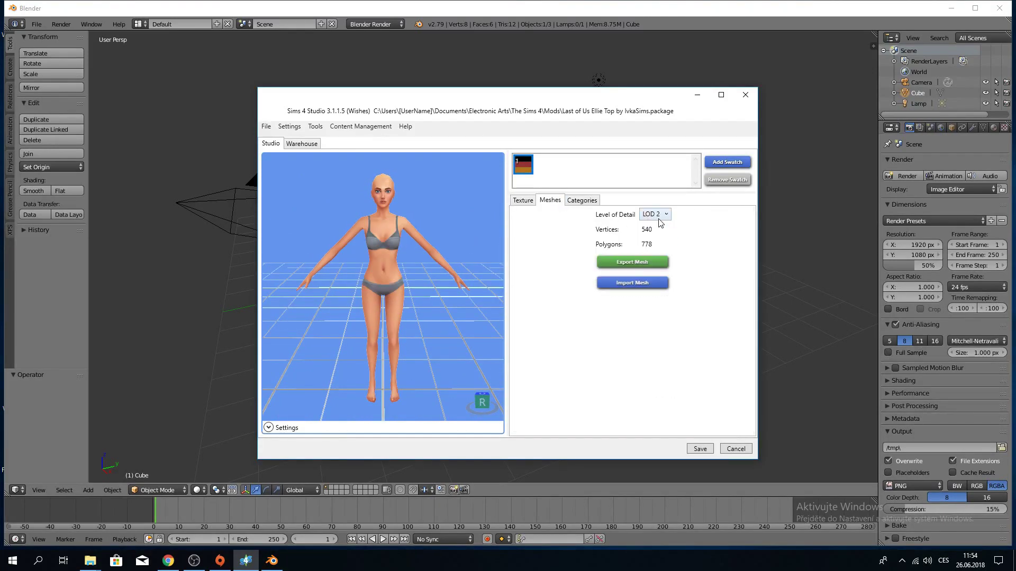
{"action": "left_click", "coordinate": [654, 214]}
{"action": "left_click", "coordinate": [661, 250]}
{"action": "left_click", "coordinate": [654, 214]}
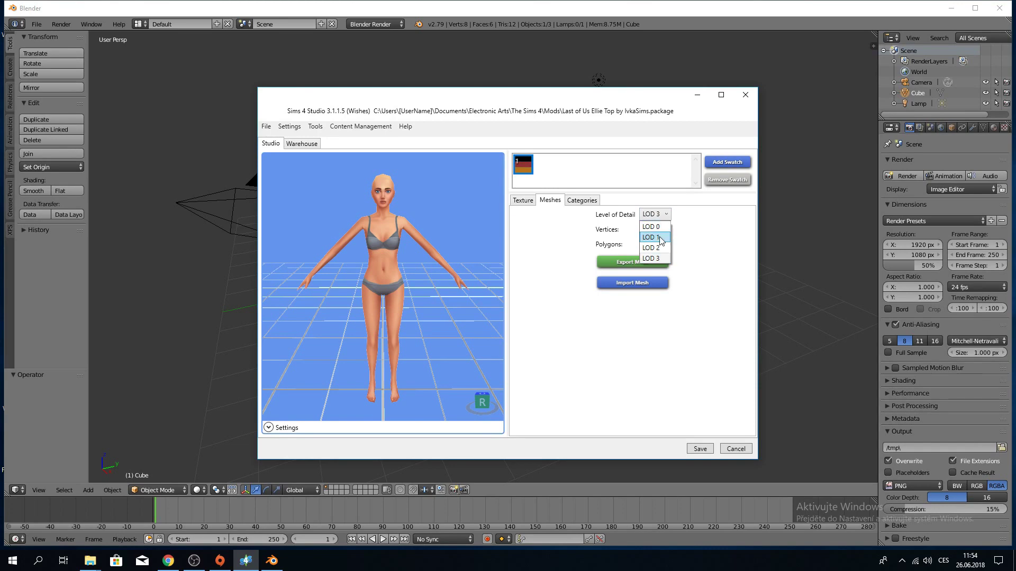
{"action": "left_click", "coordinate": [656, 223]}
Switch to Blender and open the recent file complete.blend with the shirt mesh.
{"action": "left_click", "coordinate": [133, 208]}
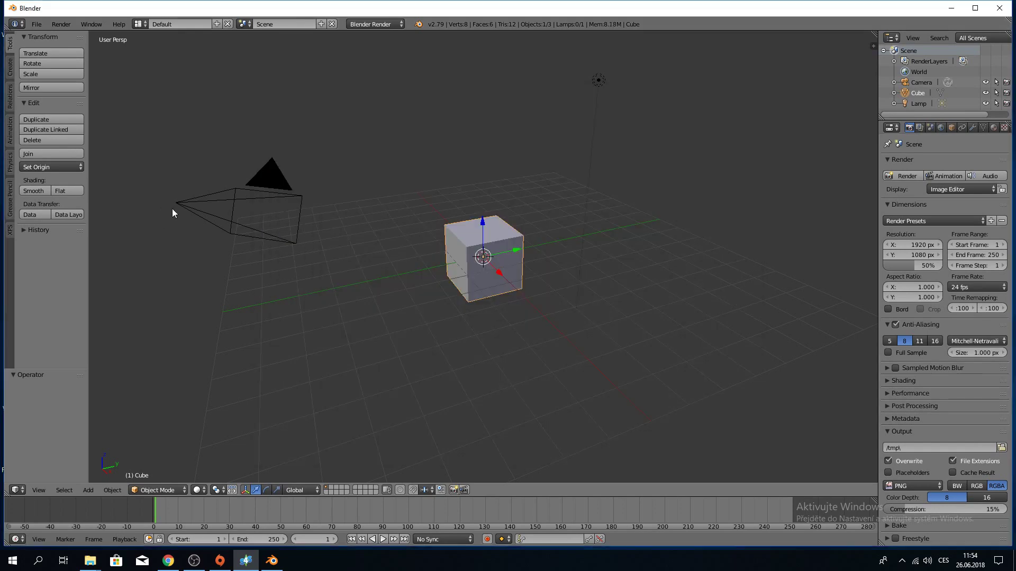
{"action": "left_click", "coordinate": [37, 24]}
{"action": "mouse_move", "coordinate": [57, 59]}
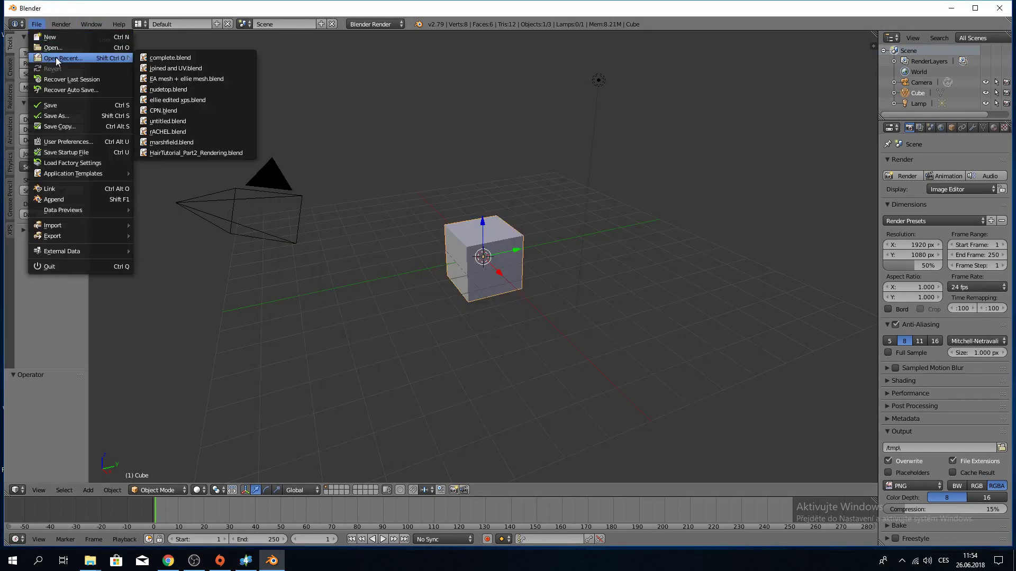
{"action": "left_click", "coordinate": [223, 57]}
{"action": "scroll", "coordinate": [298, 182], "scroll_direction": "up", "scroll_amount": 3}
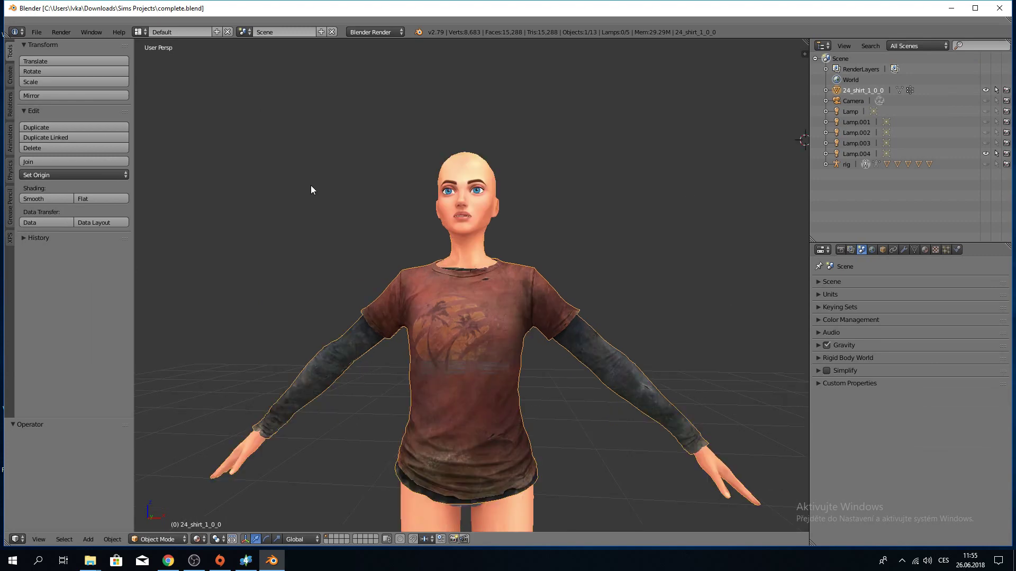
Enter Edit Mode on the shirt mesh and add a Decimate modifier to it.
{"action": "middle_click_drag", "start_coordinate": [310, 185], "coordinate": [314, 279]}
{"action": "left_click", "coordinate": [148, 541]}
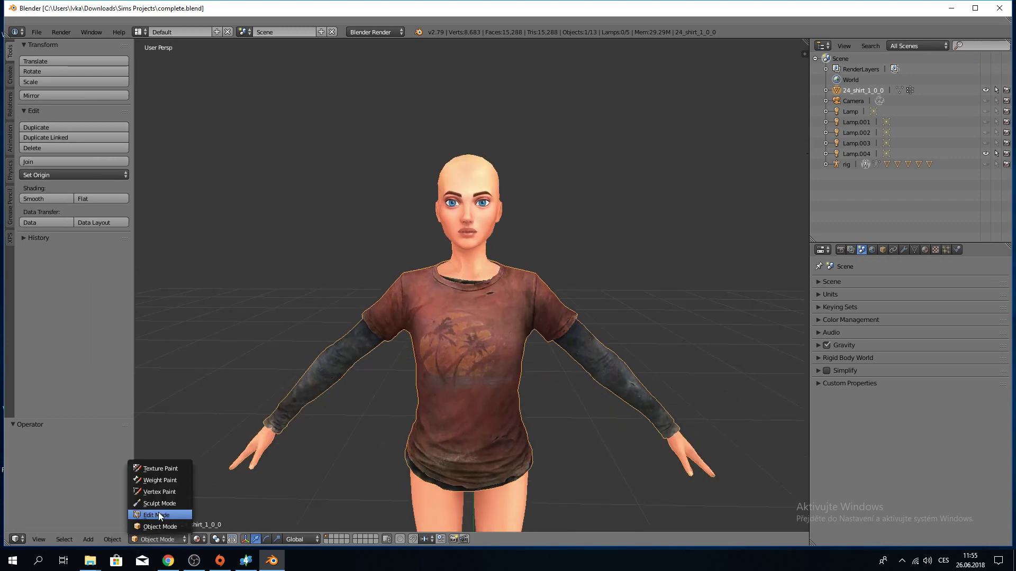
{"action": "left_click", "coordinate": [157, 513]}
{"action": "scroll", "coordinate": [477, 325], "scroll_direction": "down", "scroll_amount": 2}
{"action": "key", "text": "a"}
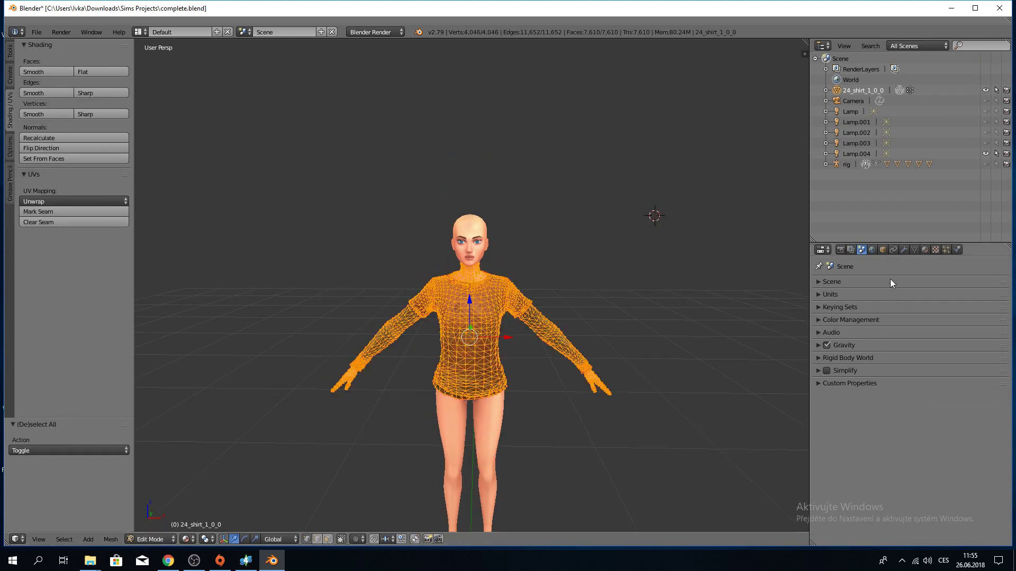
{"action": "left_click", "coordinate": [904, 249]}
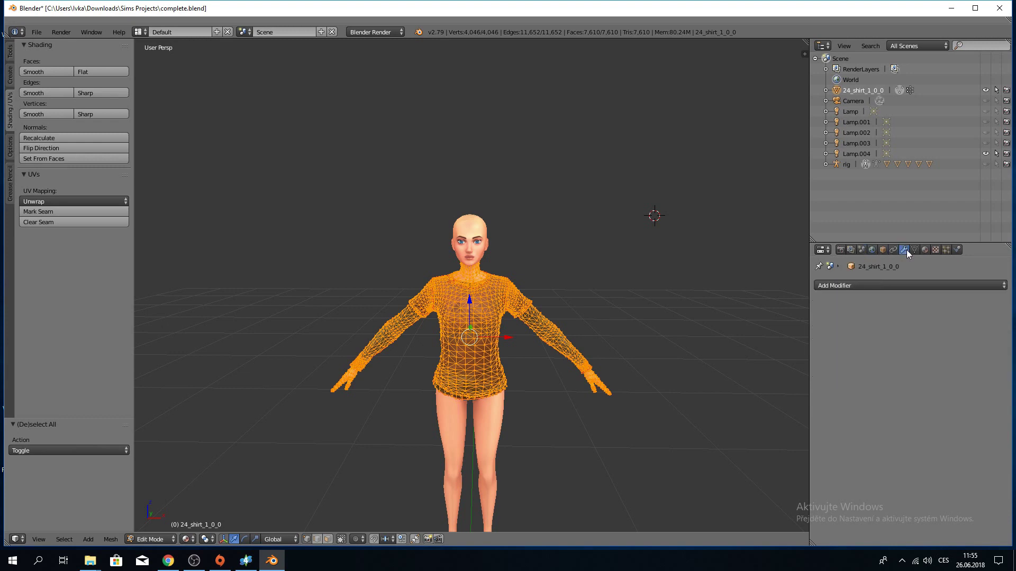
{"action": "key", "text": "a"}
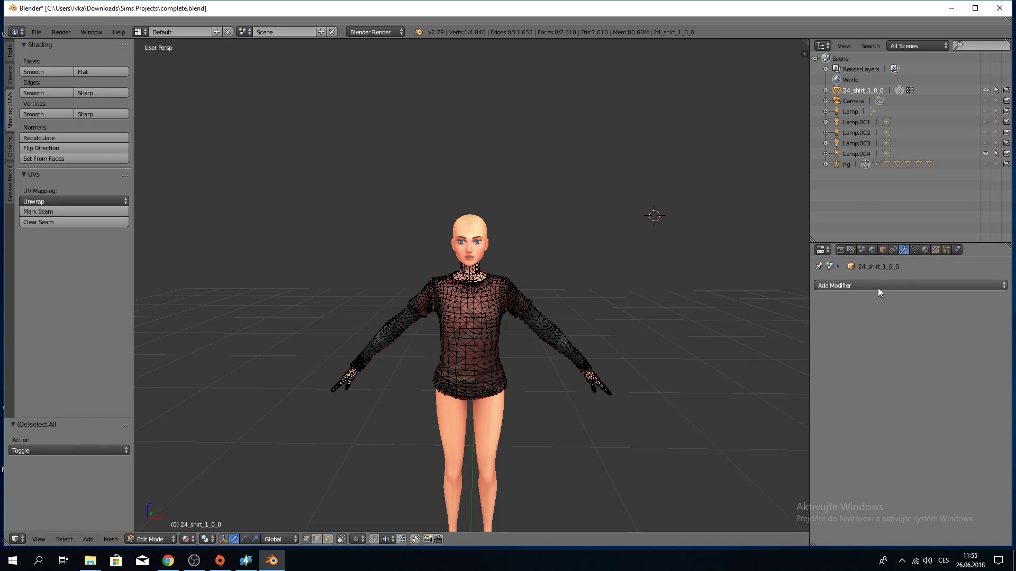
{"action": "left_click", "coordinate": [877, 288]}
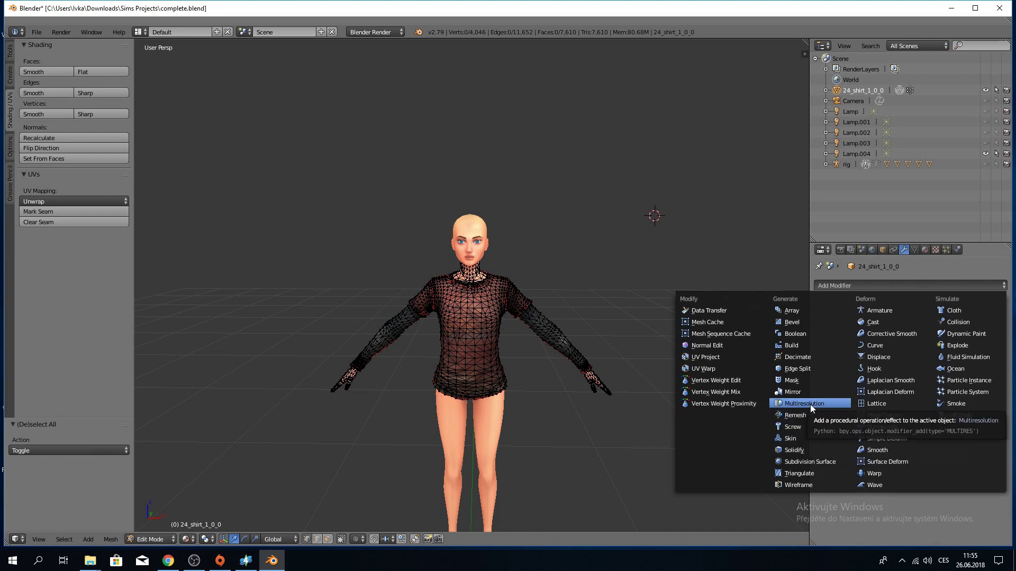
{"action": "left_click", "coordinate": [817, 357]}
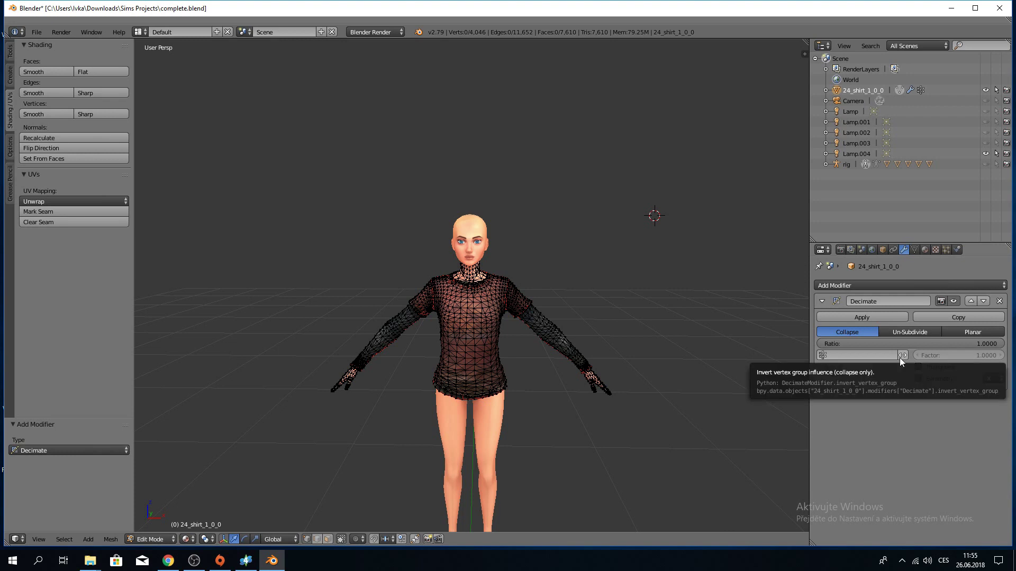
Switch the Decimate modifier to Un-Subdivide and set its iterations to 100.
{"action": "left_click", "coordinate": [893, 331]}
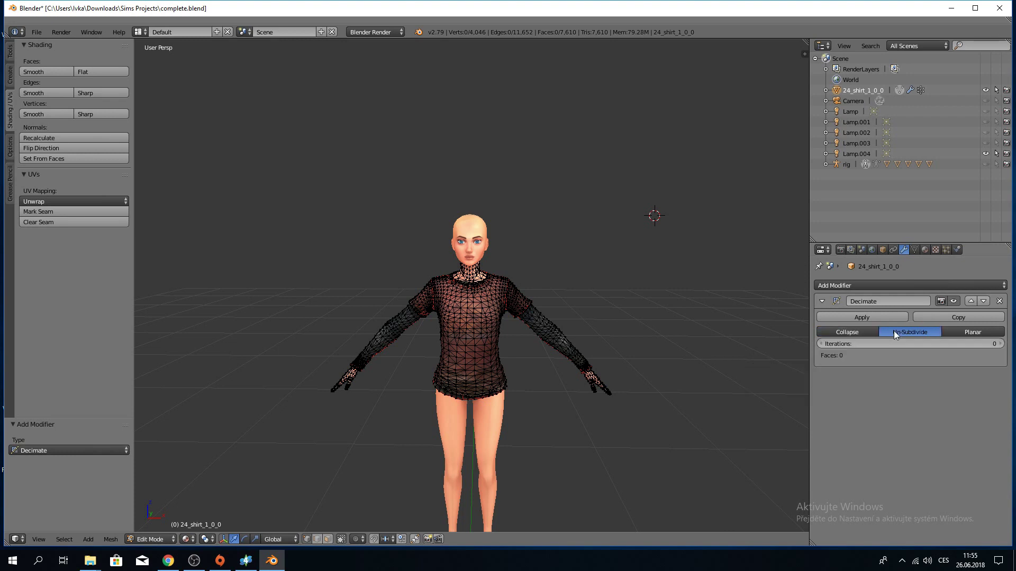
{"action": "key", "text": "a"}
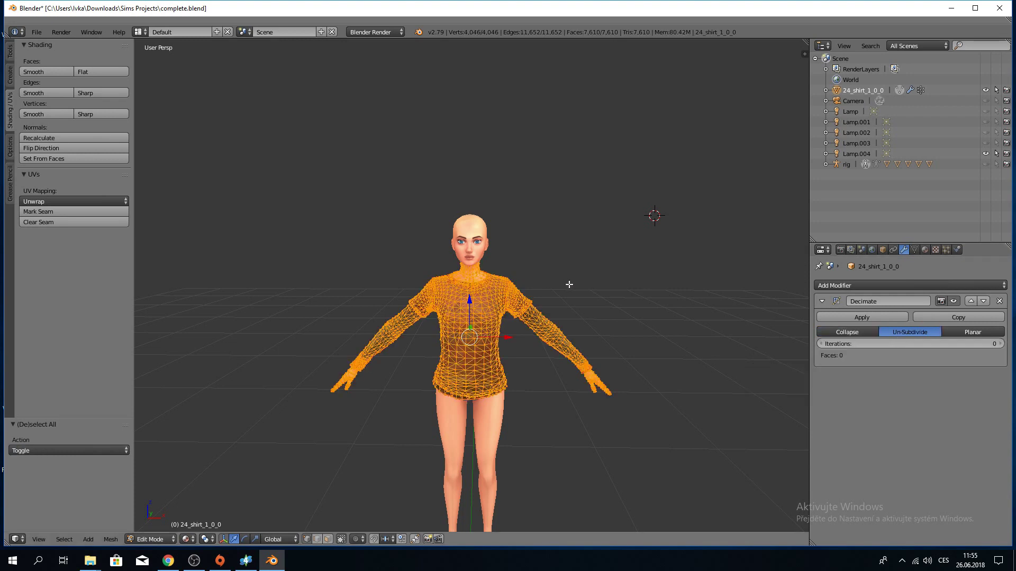
{"action": "left_click", "coordinate": [1004, 344]}
{"action": "left_click", "coordinate": [1002, 345]}
{"action": "left_click_drag", "start_coordinate": [946, 347], "coordinate": [995, 348]}
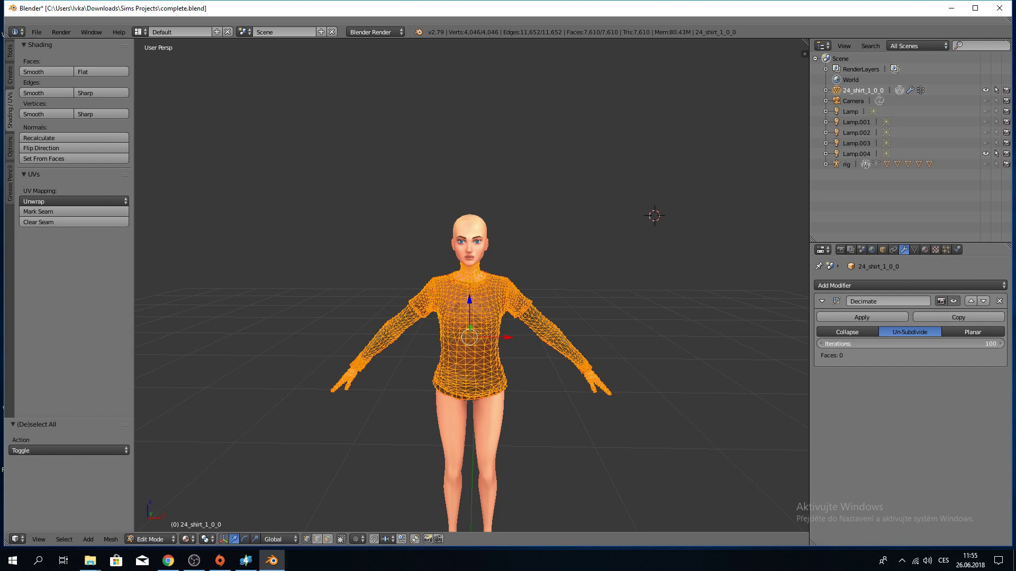
{"action": "key", "text": "a"}
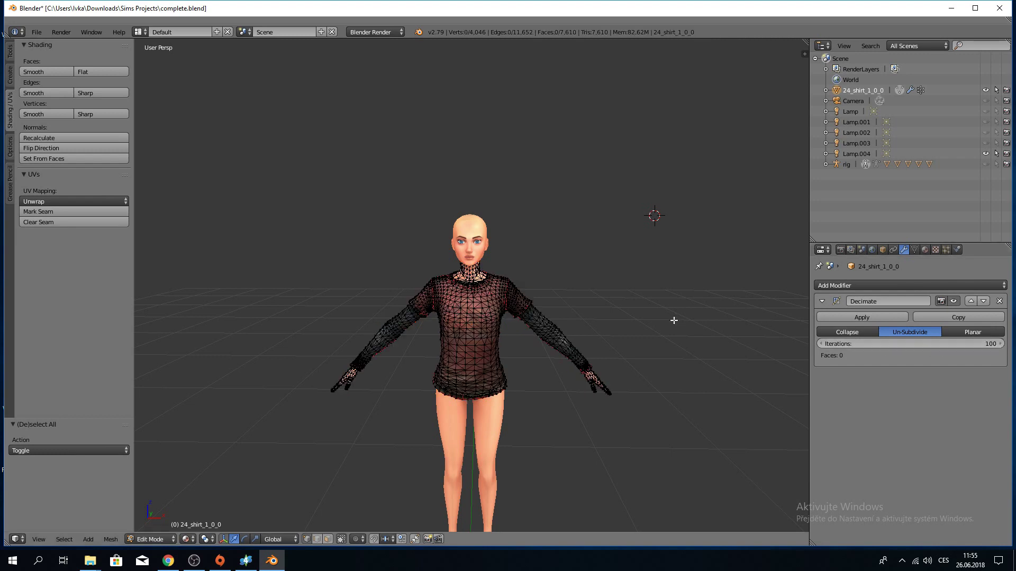
Try applying the Decimate modifier in Object Mode, undo it, and quit Blender without saving the changes.
{"action": "left_click", "coordinate": [150, 540]}
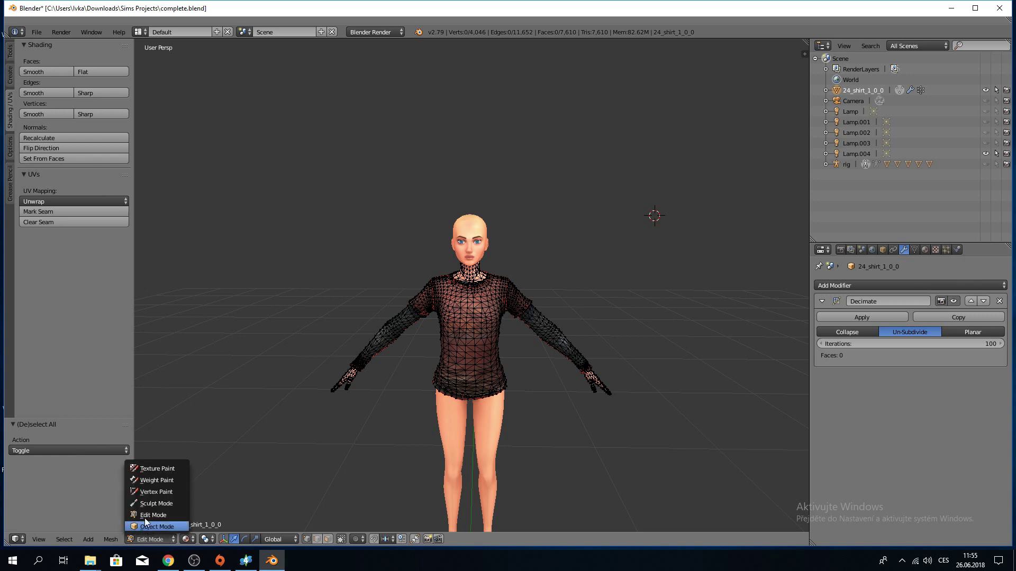
{"action": "left_click", "coordinate": [144, 519]}
{"action": "left_click", "coordinate": [152, 538]}
{"action": "left_click", "coordinate": [155, 526]}
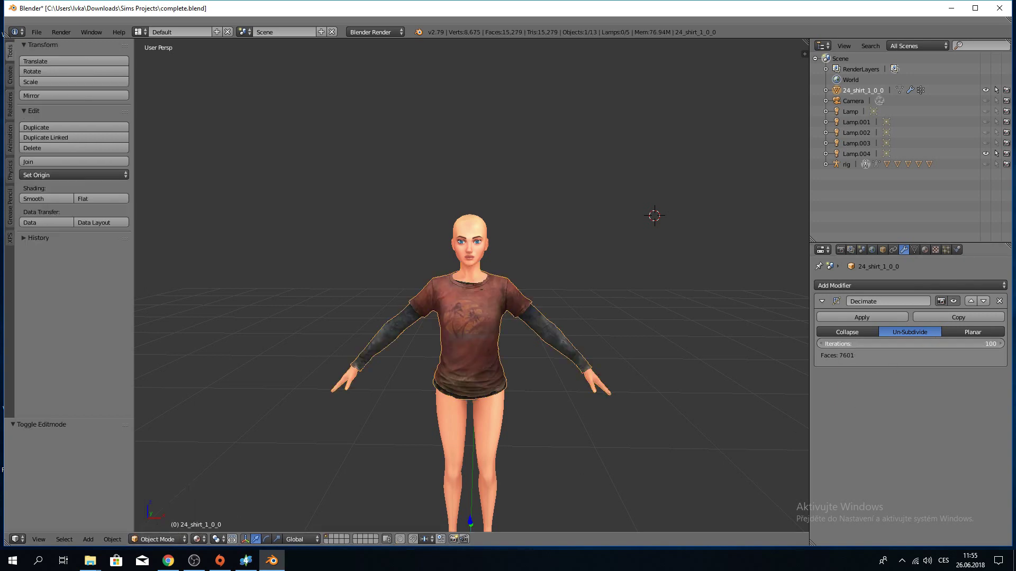
{"action": "left_click", "coordinate": [855, 318]}
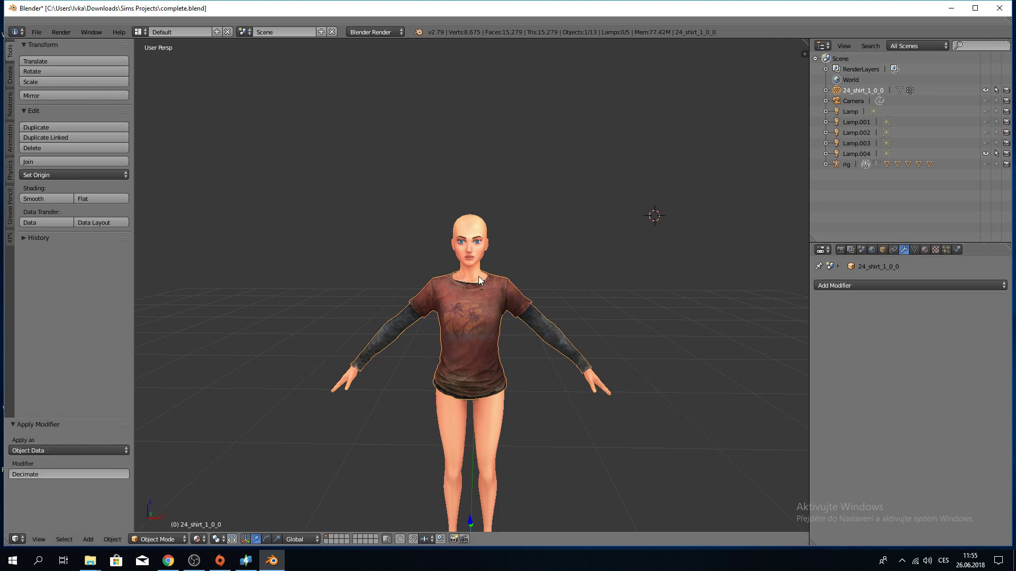
{"action": "key", "text": "ctrl+z"}
{"action": "left_click", "coordinate": [999, 8]}
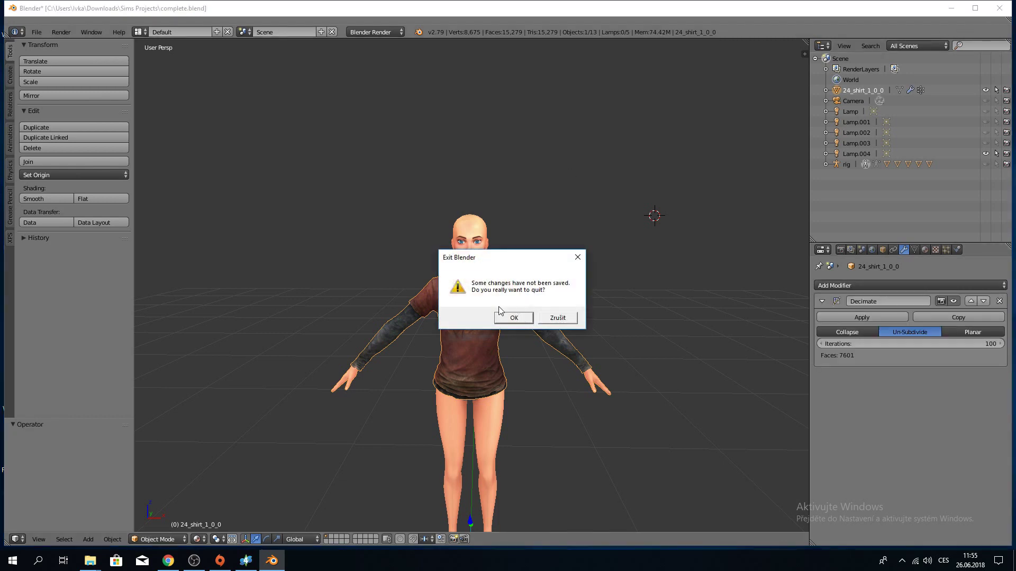
{"action": "left_click", "coordinate": [505, 316]}
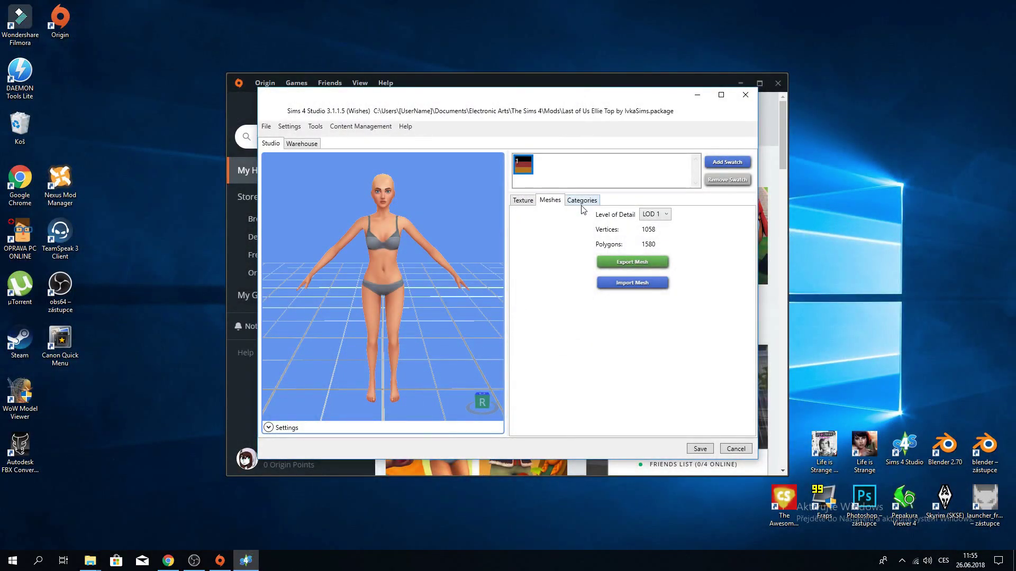
In Sims 4 Studio, import complete.blend from the Sims Projects folder as the shirt's LOD 1 mesh.
{"action": "left_click", "coordinate": [652, 215]}
{"action": "left_click", "coordinate": [649, 233]}
{"action": "left_click", "coordinate": [623, 289]}
{"action": "left_click", "coordinate": [308, 196]}
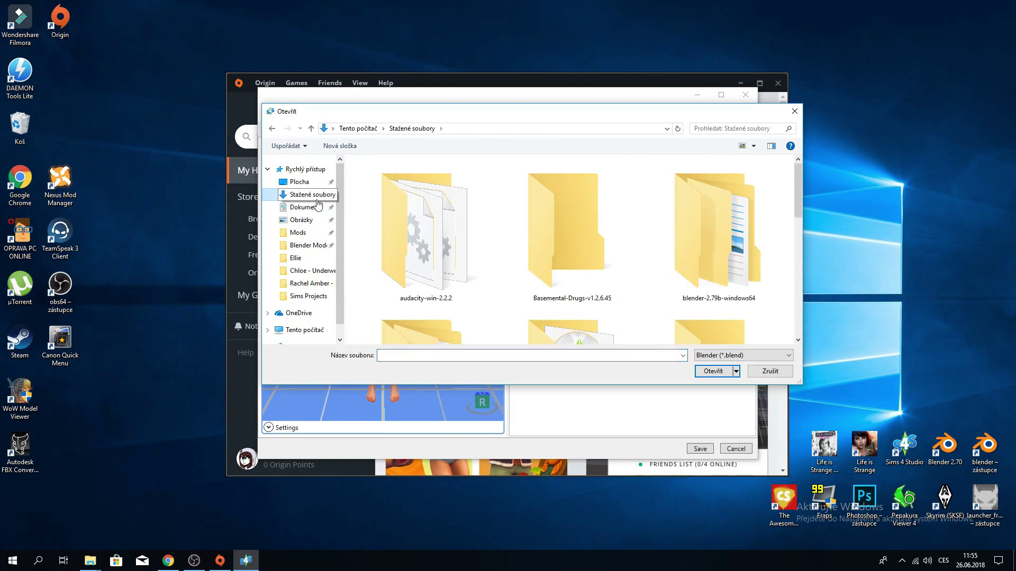
{"action": "scroll", "coordinate": [485, 276], "scroll_direction": "down", "scroll_amount": 5}
{"action": "scroll", "coordinate": [485, 277], "scroll_direction": "down", "scroll_amount": 1}
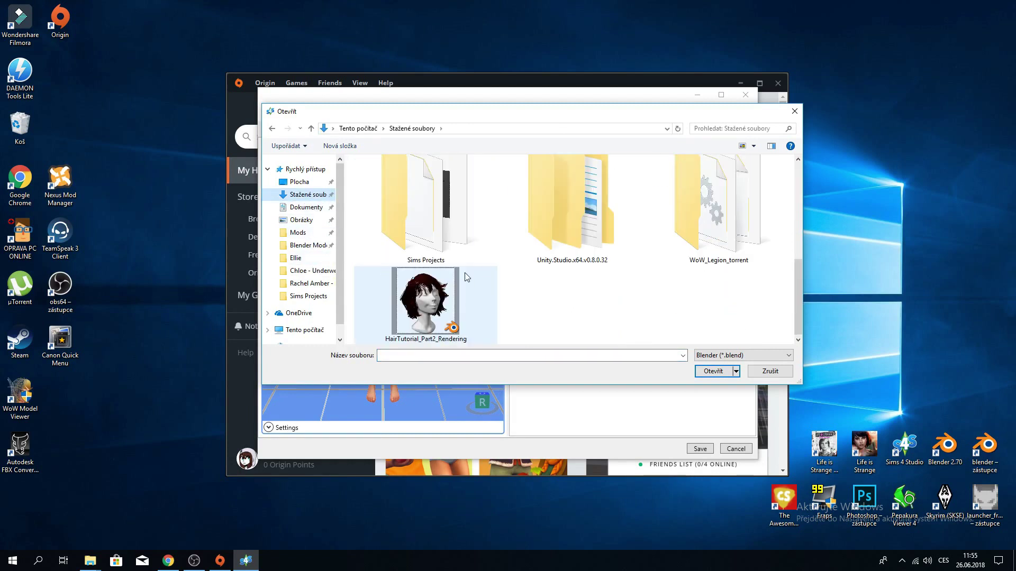
{"action": "left_click", "coordinate": [324, 273]}
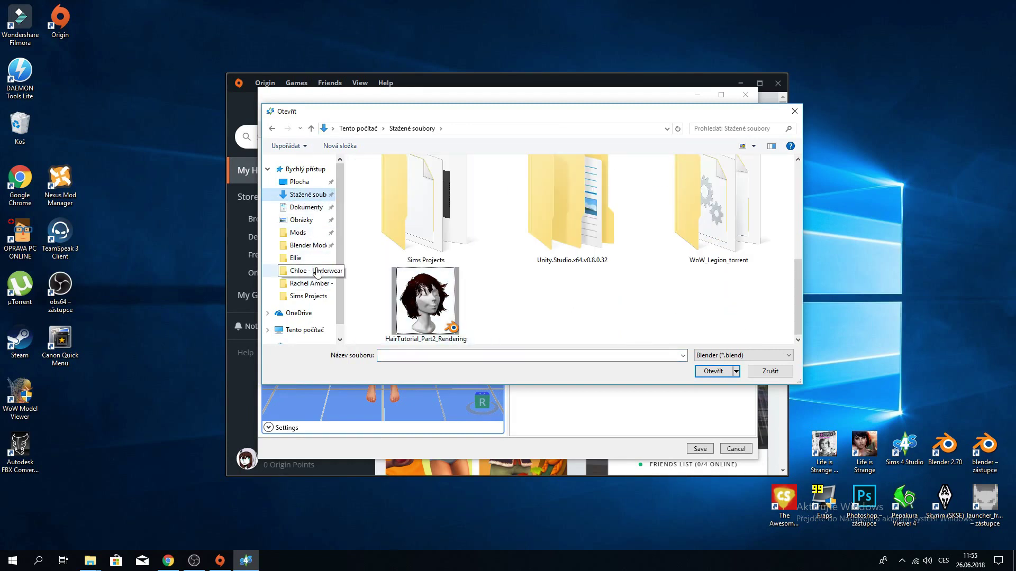
{"action": "left_click", "coordinate": [312, 246]}
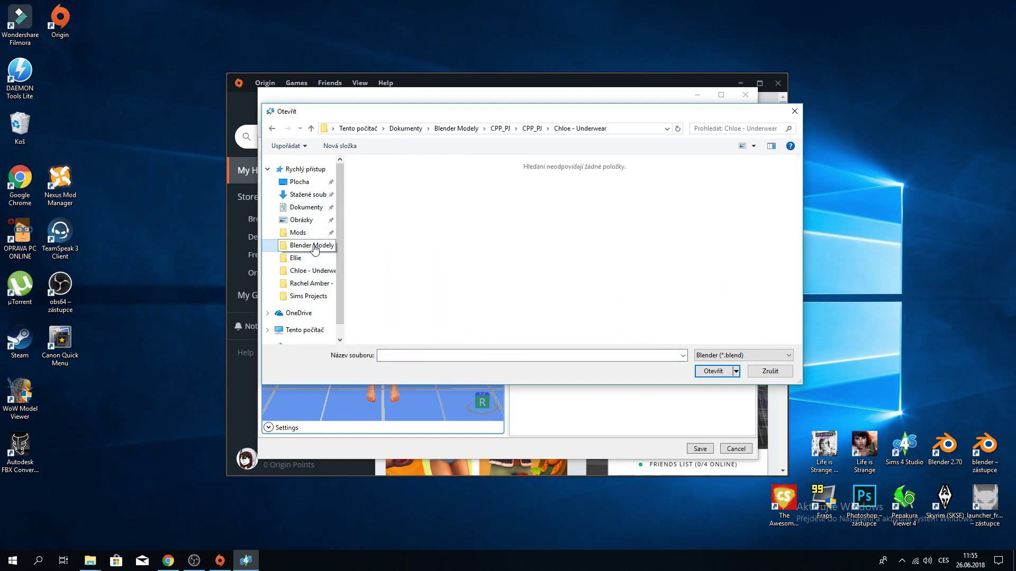
{"action": "left_click", "coordinate": [305, 297]}
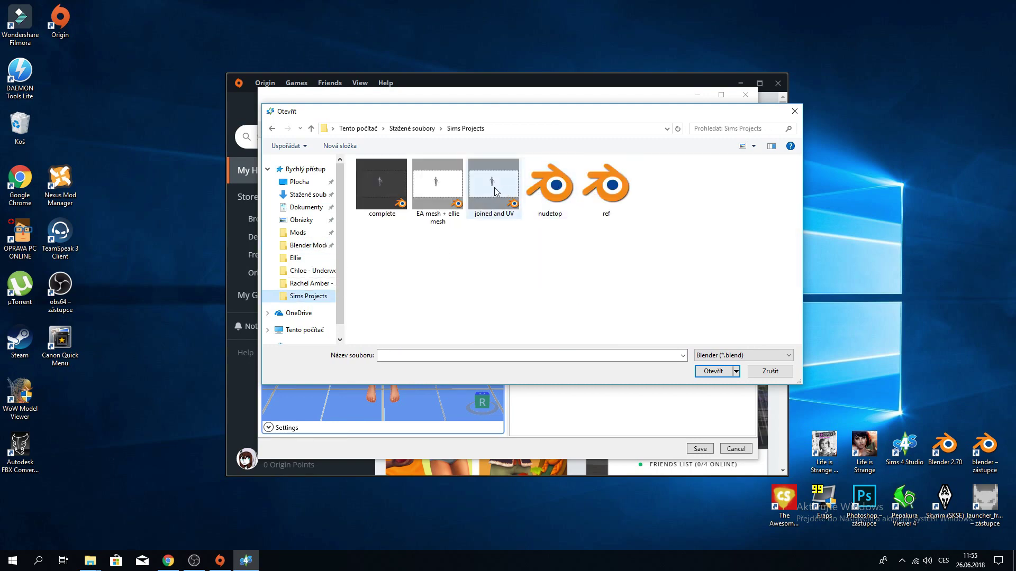
{"action": "double_click", "coordinate": [382, 181]}
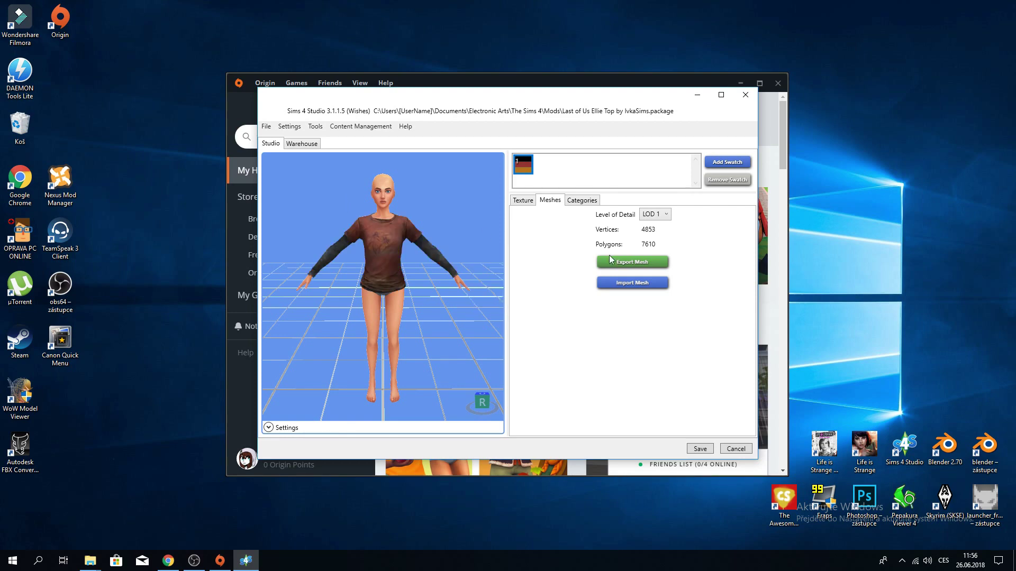
Select LOD 2 as the level of detail and import complete.blend as its mesh.
{"action": "left_click", "coordinate": [654, 213]}
{"action": "left_click", "coordinate": [652, 250]}
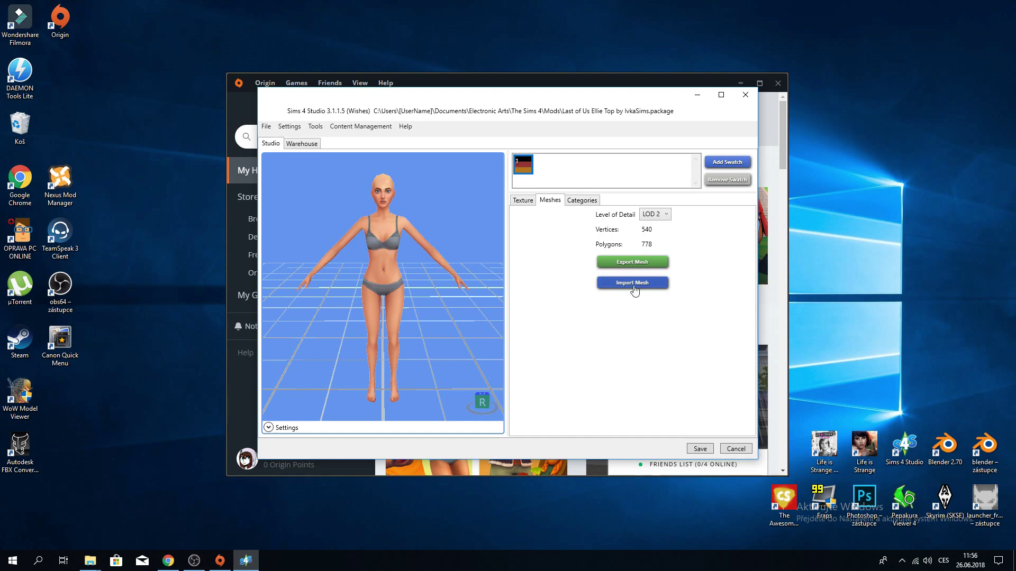
{"action": "left_click", "coordinate": [633, 283]}
{"action": "double_click", "coordinate": [401, 206]}
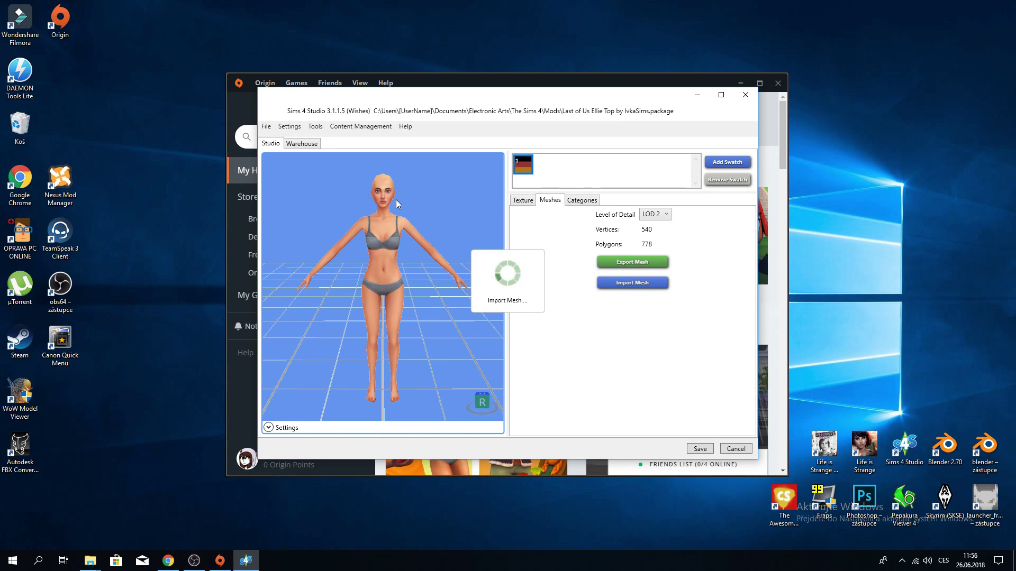
Select LOD 3 as the level of detail and import complete.blend as its mesh.
{"action": "left_click", "coordinate": [655, 214]}
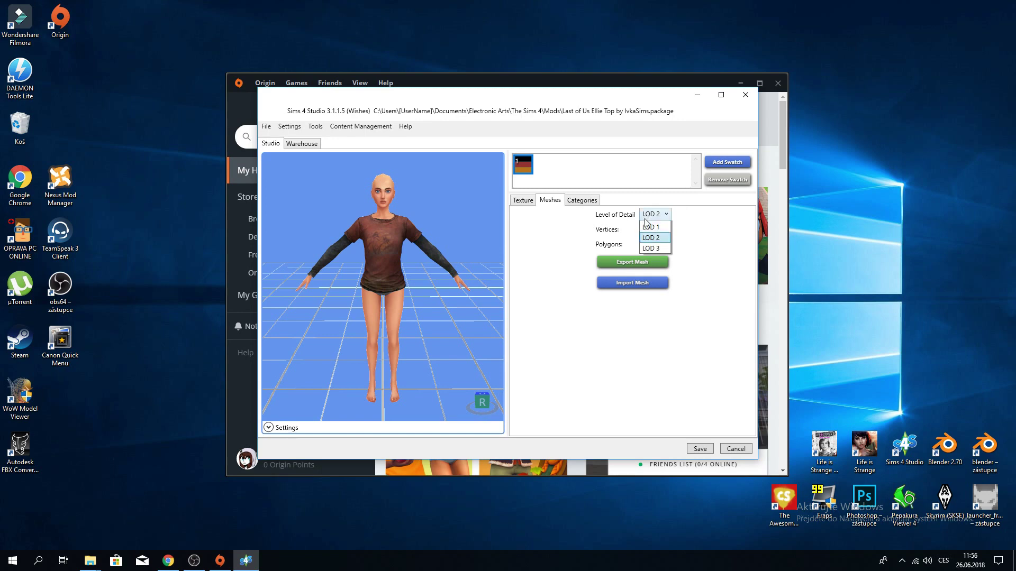
{"action": "left_click", "coordinate": [654, 258]}
{"action": "left_click", "coordinate": [640, 281]}
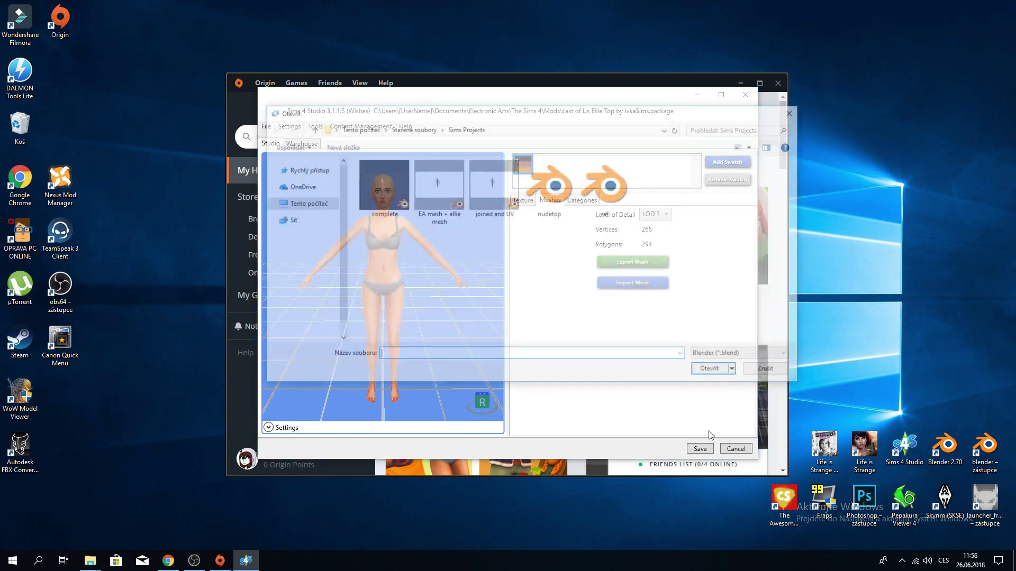
{"action": "double_click", "coordinate": [407, 186]}
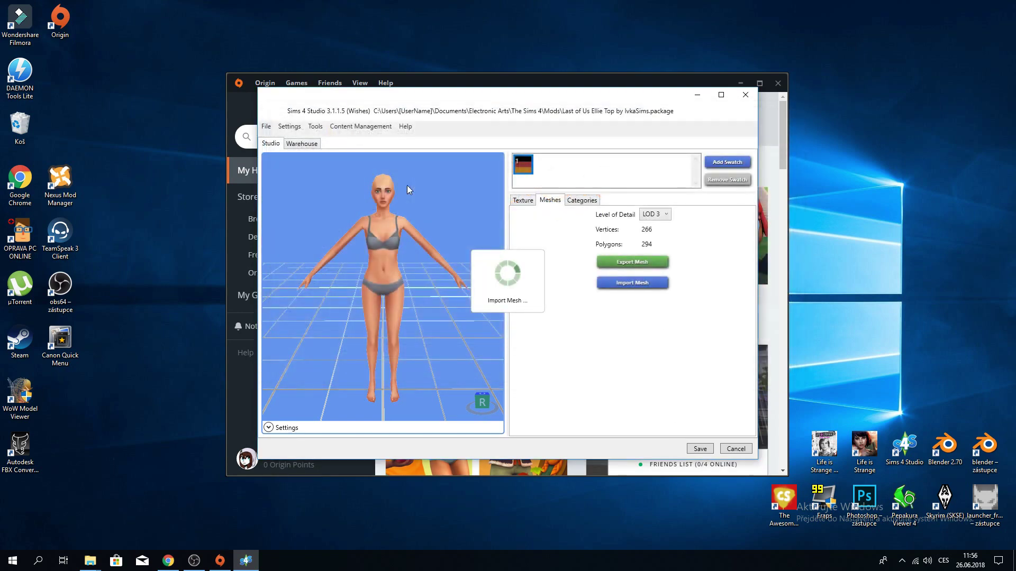
Start Blender from the desktop and open the recent file complete.blend.
{"action": "double_click", "coordinate": [1000, 456]}
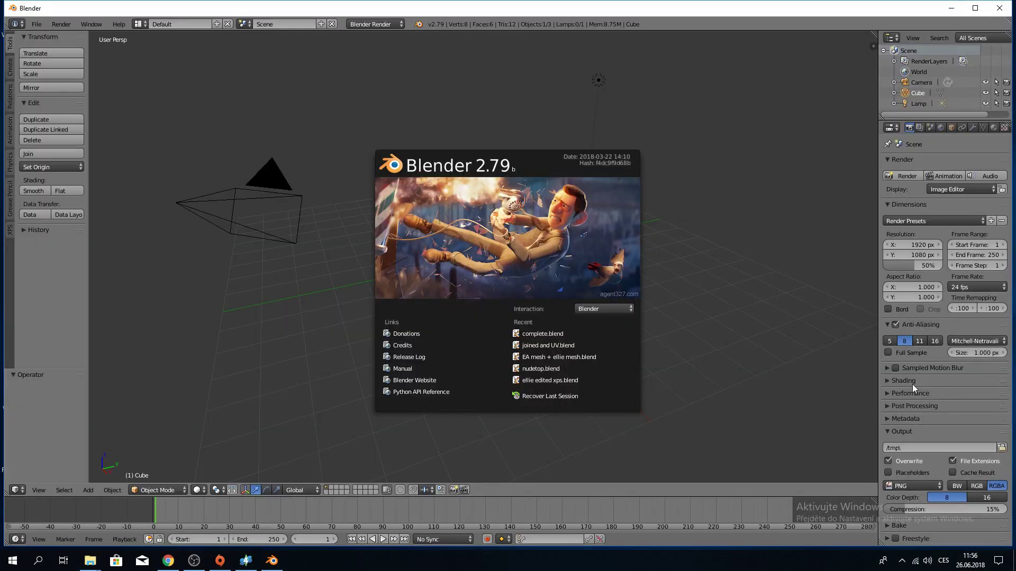
{"action": "left_click", "coordinate": [36, 24]}
{"action": "mouse_move", "coordinate": [73, 58]}
{"action": "left_click", "coordinate": [175, 57]}
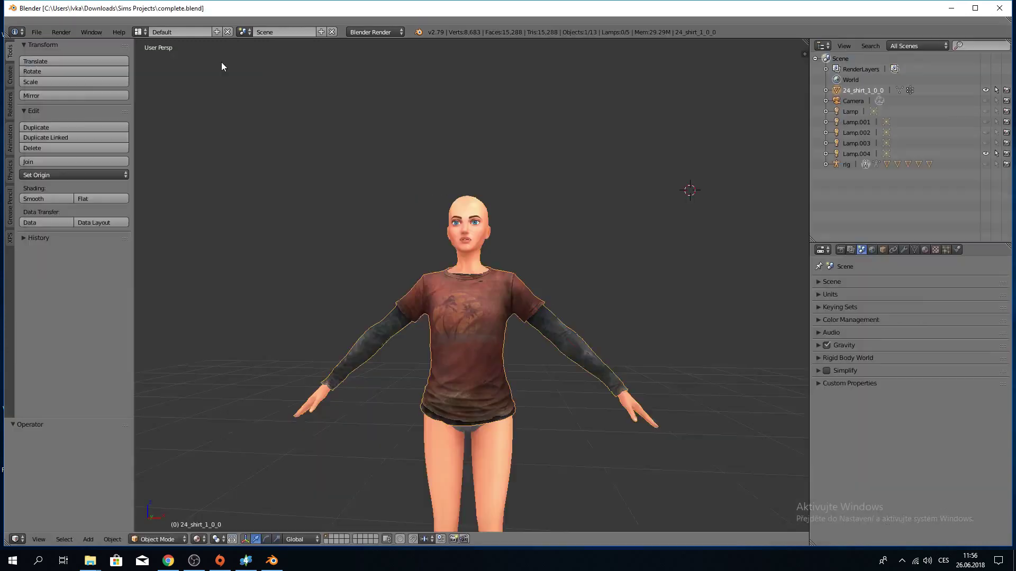
Open ellie edited xps.blend from the Rachel Amber - Red Flannel folder.
{"action": "left_click", "coordinate": [36, 25]}
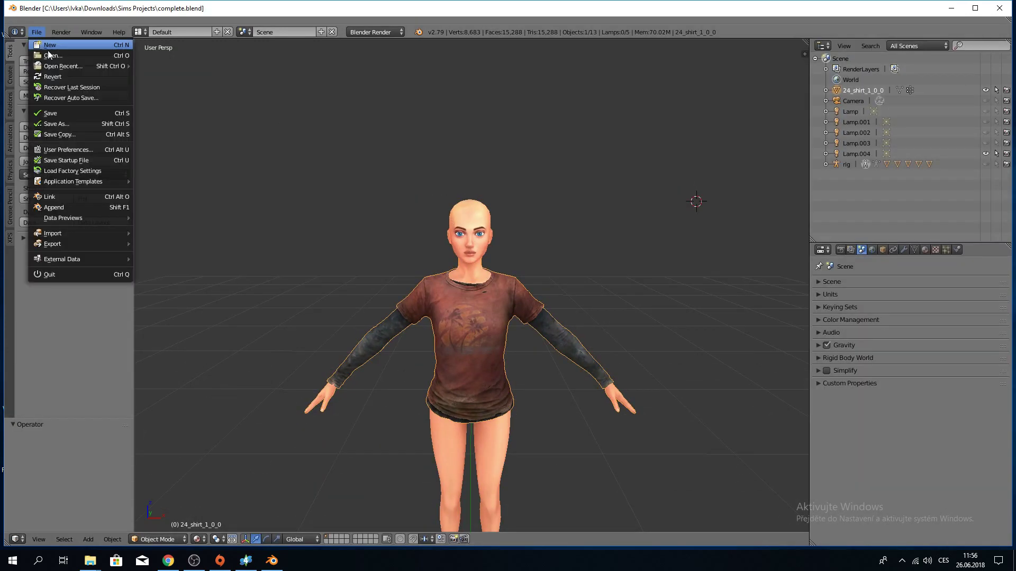
{"action": "left_click", "coordinate": [49, 52]}
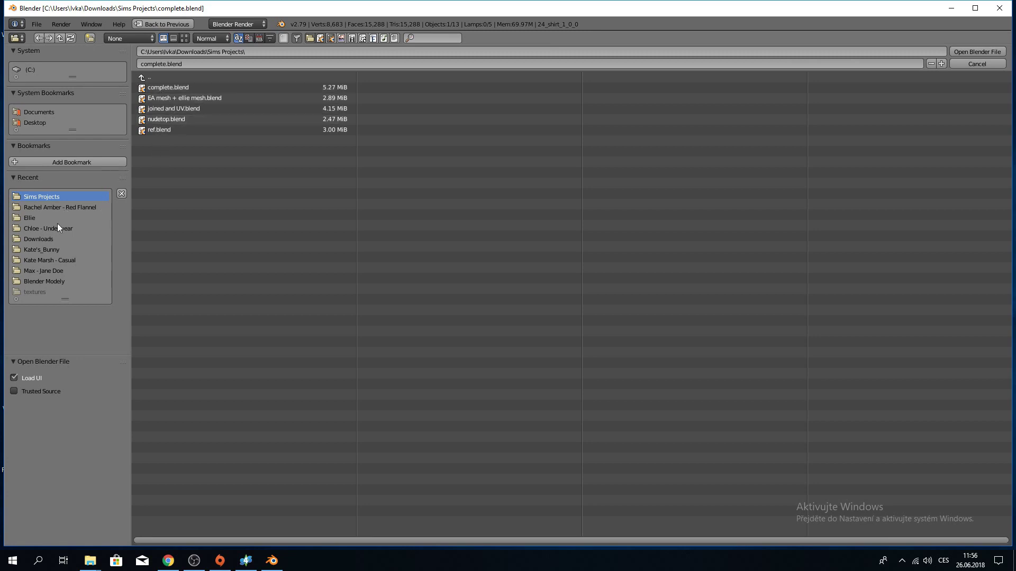
{"action": "left_click", "coordinate": [32, 218]}
{"action": "left_click", "coordinate": [51, 209]}
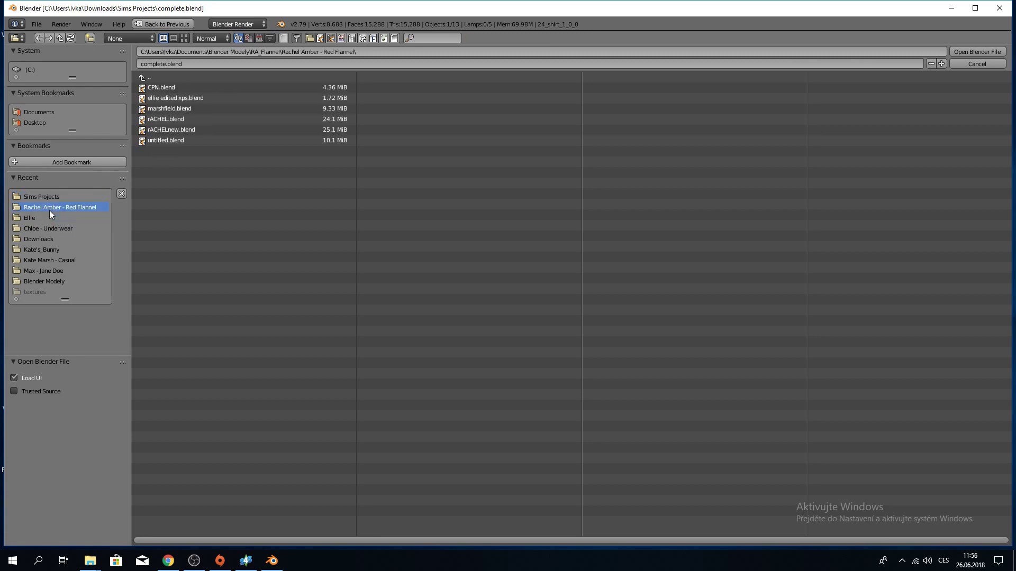
{"action": "double_click", "coordinate": [173, 98]}
Examine the original Ellie shirt and its armature from the front and at an angle, leaving nothing selected.
{"action": "scroll", "coordinate": [623, 201], "scroll_direction": "up", "scroll_amount": 5}
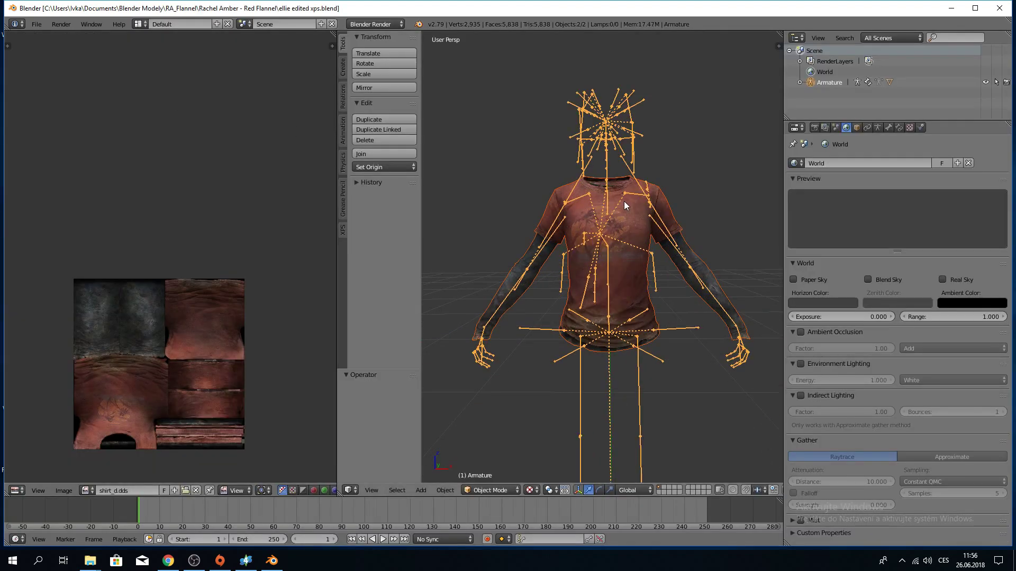
{"action": "middle_click_drag", "start_coordinate": [624, 201], "coordinate": [551, 206]}
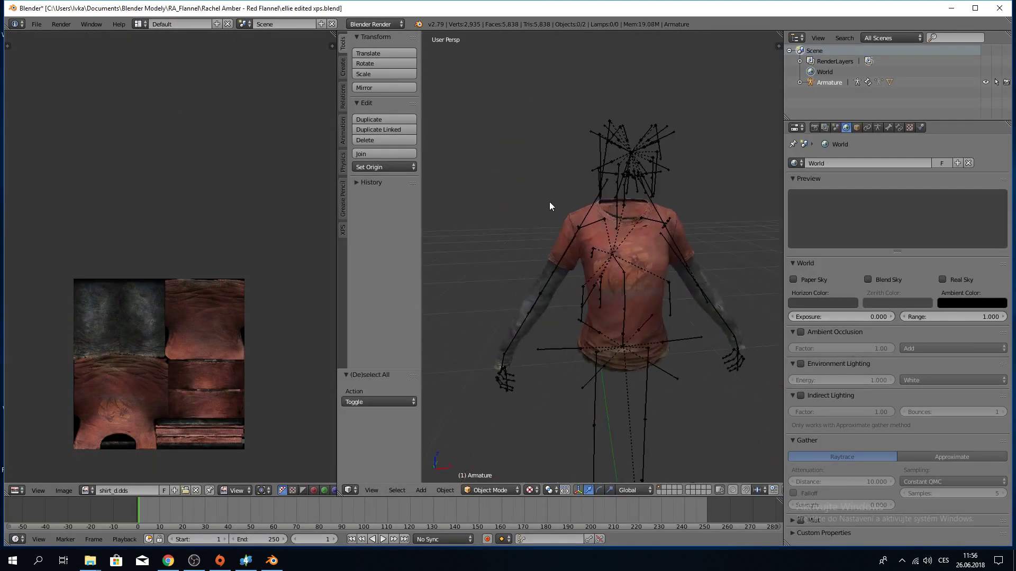
{"action": "right_click", "coordinate": [610, 245]}
{"action": "right_click", "coordinate": [602, 147]}
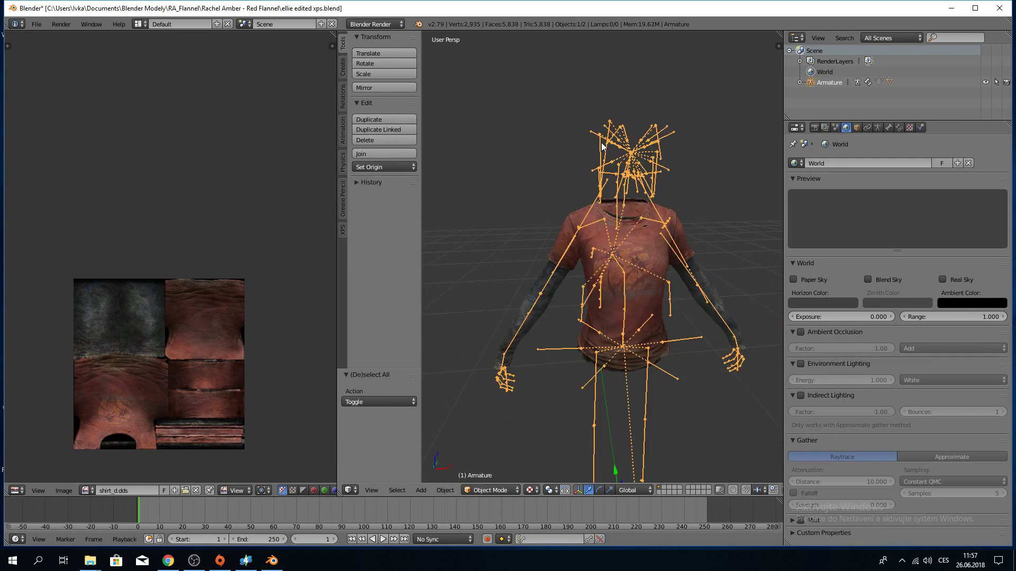
{"action": "key", "text": "a"}
Open EA mesh + ellie mesh.blend from the Sims Projects folder.
{"action": "left_click", "coordinate": [36, 24]}
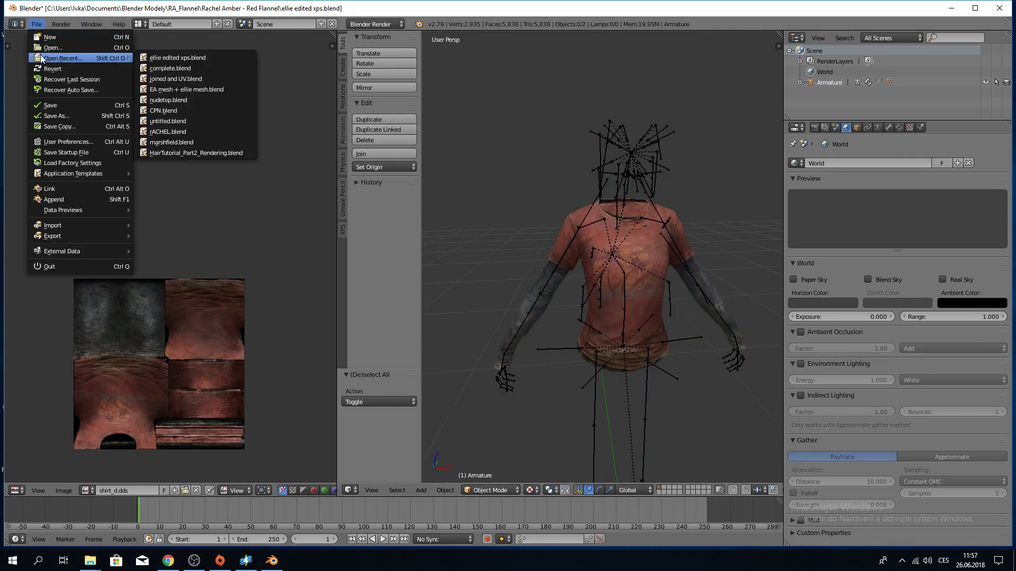
{"action": "left_click", "coordinate": [43, 47]}
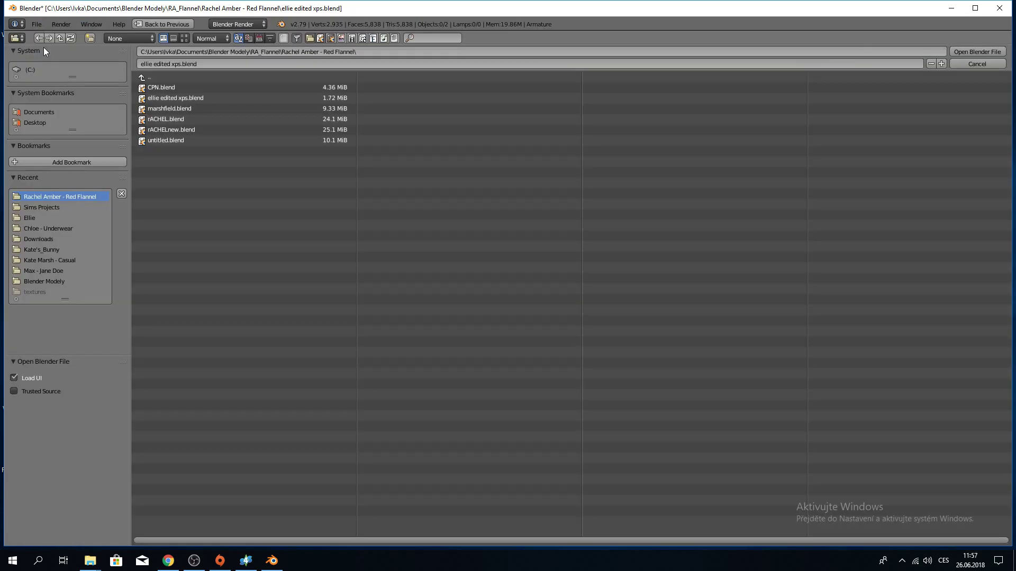
{"action": "left_click", "coordinate": [50, 207]}
{"action": "double_click", "coordinate": [157, 96]}
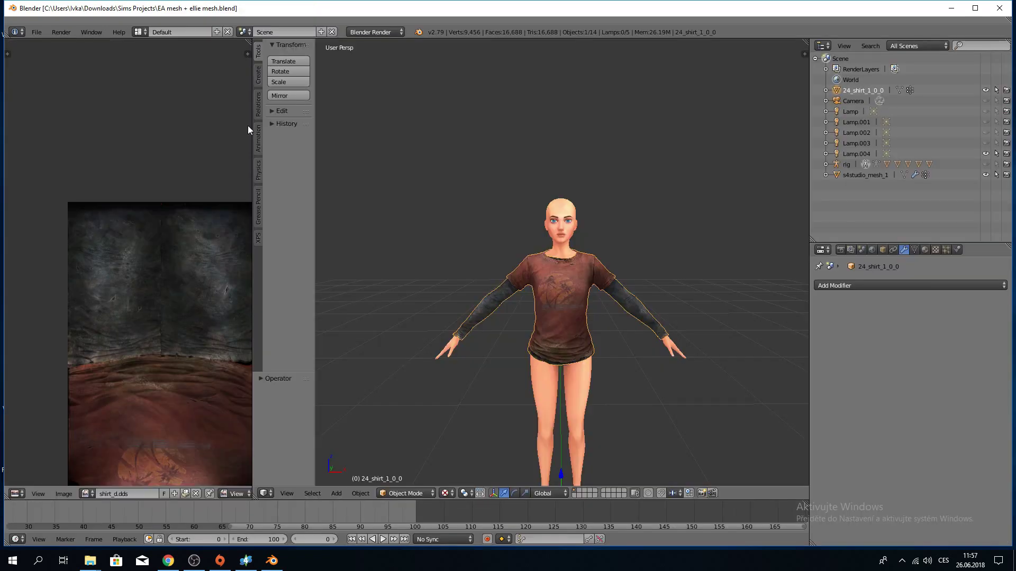
Delete the body mesh's torso vertices beneath the shirt in Edit Mode and return to Object Mode.
{"action": "right_click", "coordinate": [571, 244]}
{"action": "right_click", "coordinate": [594, 265]}
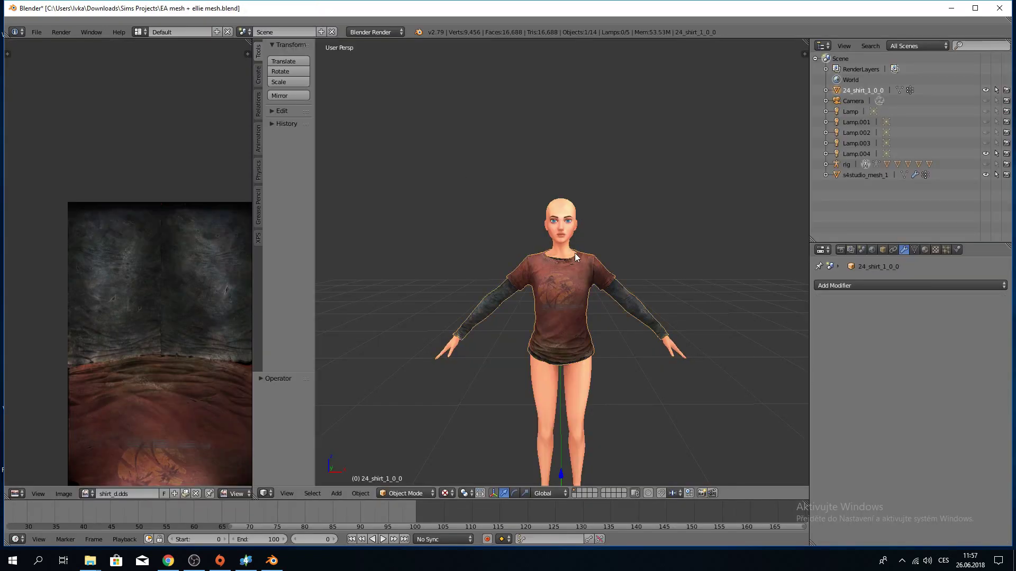
{"action": "right_click", "coordinate": [548, 249]}
{"action": "left_click", "coordinate": [399, 494]}
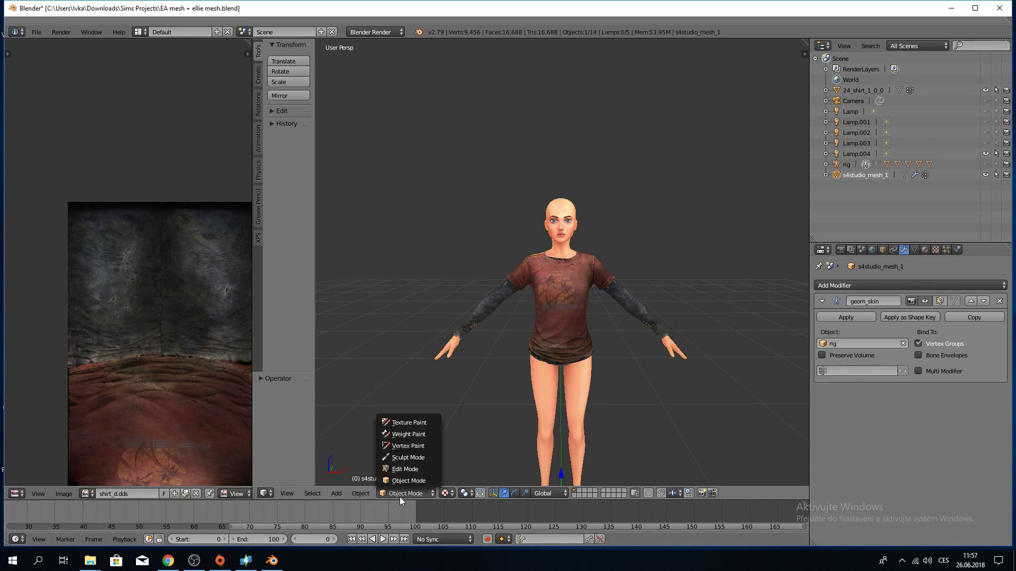
{"action": "left_click", "coordinate": [423, 468]}
{"action": "key", "text": "a"}
{"action": "key", "text": "b"}
{"action": "left_click_drag", "start_coordinate": [529, 284], "coordinate": [576, 345]}
{"action": "key", "text": "x"}
{"action": "left_click", "coordinate": [473, 309]}
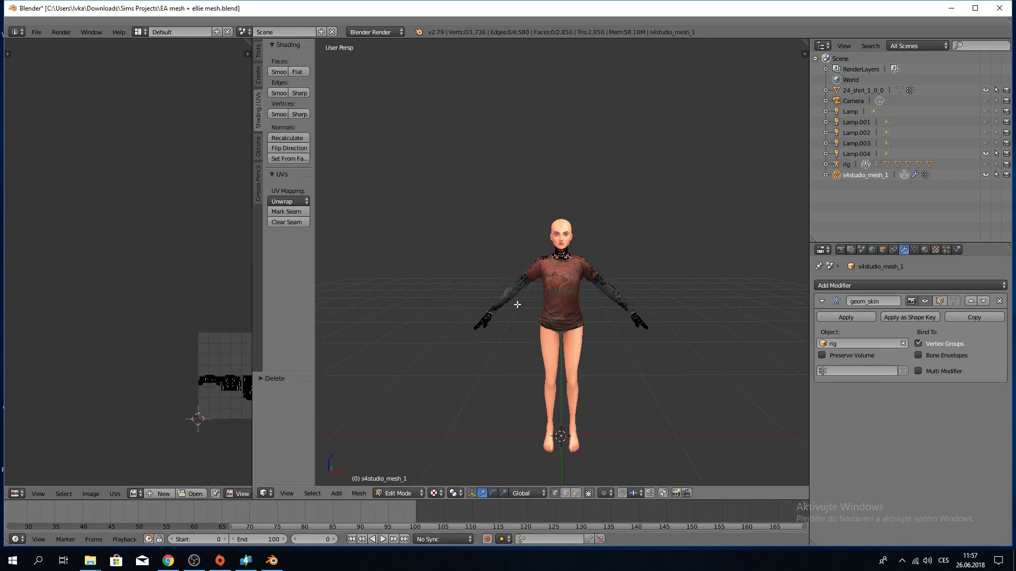
{"action": "left_click", "coordinate": [409, 494]}
{"action": "left_click", "coordinate": [397, 480]}
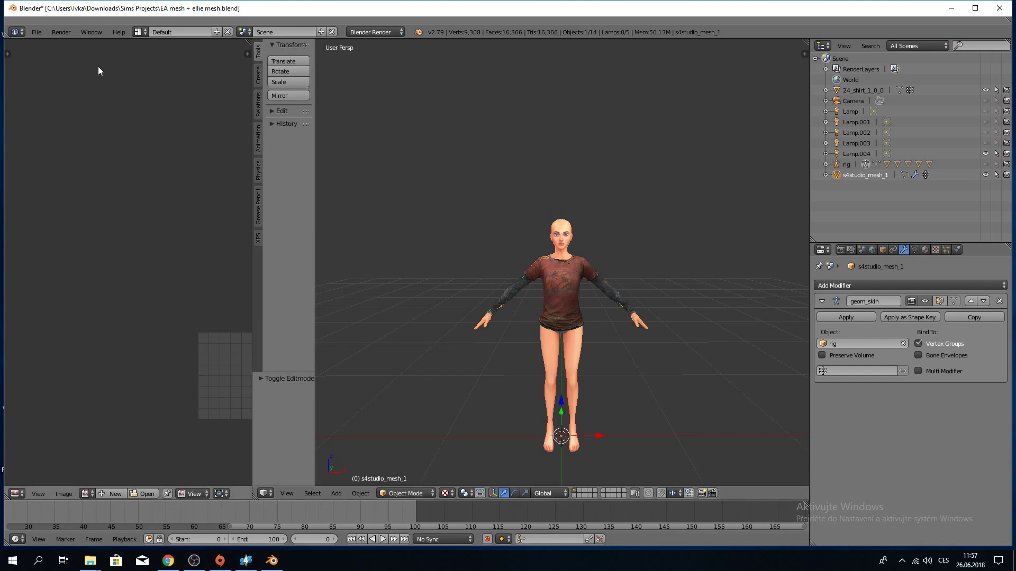
Open joined and UV.blend from the Sims Projects folder.
{"action": "left_click", "coordinate": [36, 32]}
{"action": "left_click", "coordinate": [49, 57]}
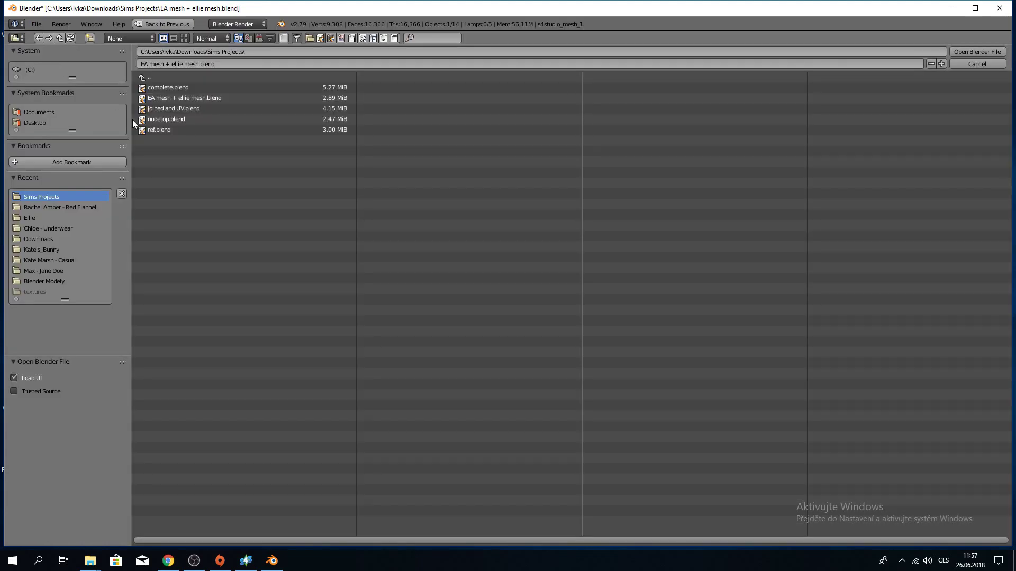
{"action": "double_click", "coordinate": [167, 110]}
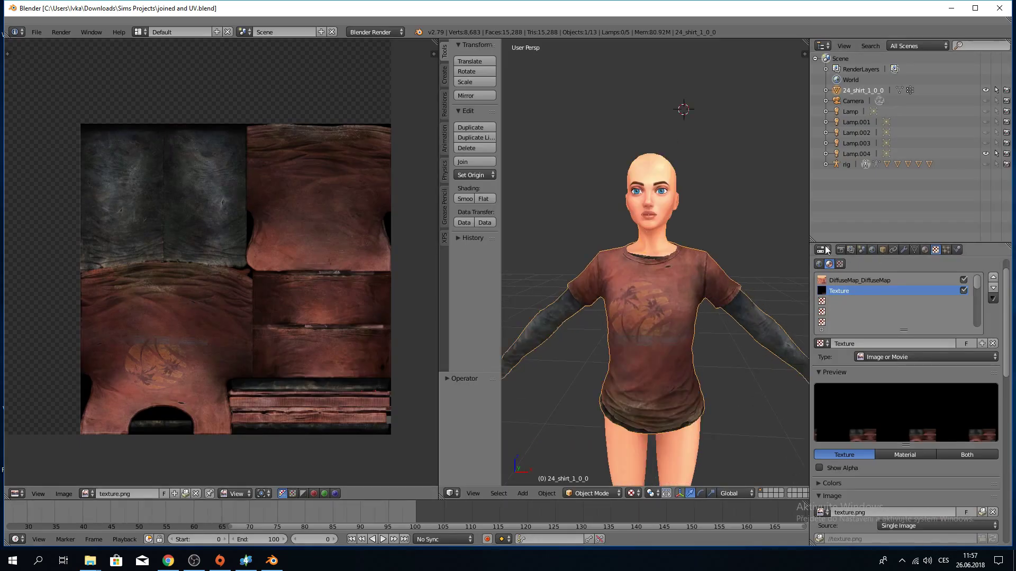
Compare the joined shirt mesh's UV maps by activating uv_1 and switching back to uv_0.
{"action": "left_click", "coordinate": [861, 250]}
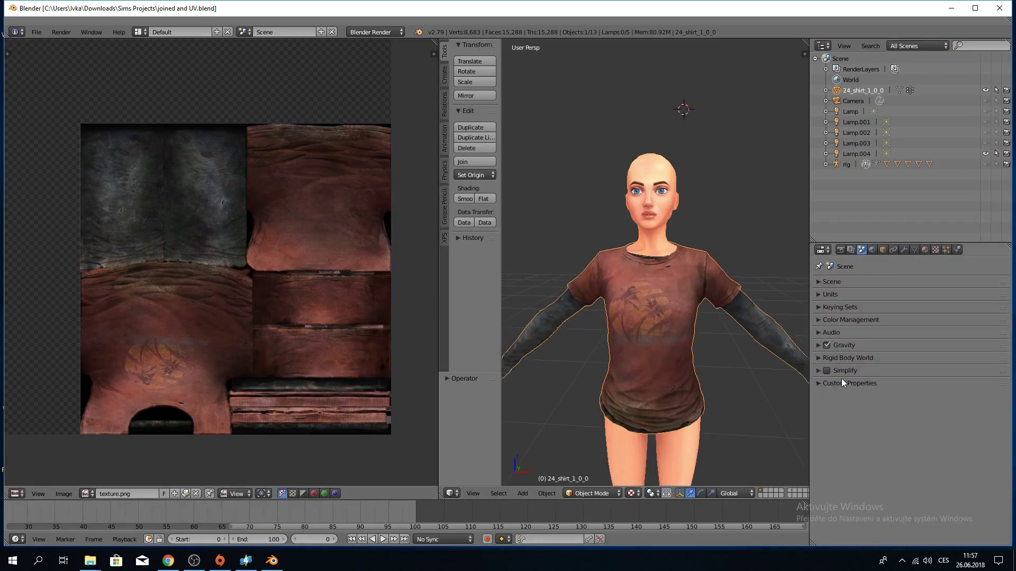
{"action": "left_click", "coordinate": [917, 249]}
{"action": "left_click", "coordinate": [871, 472]}
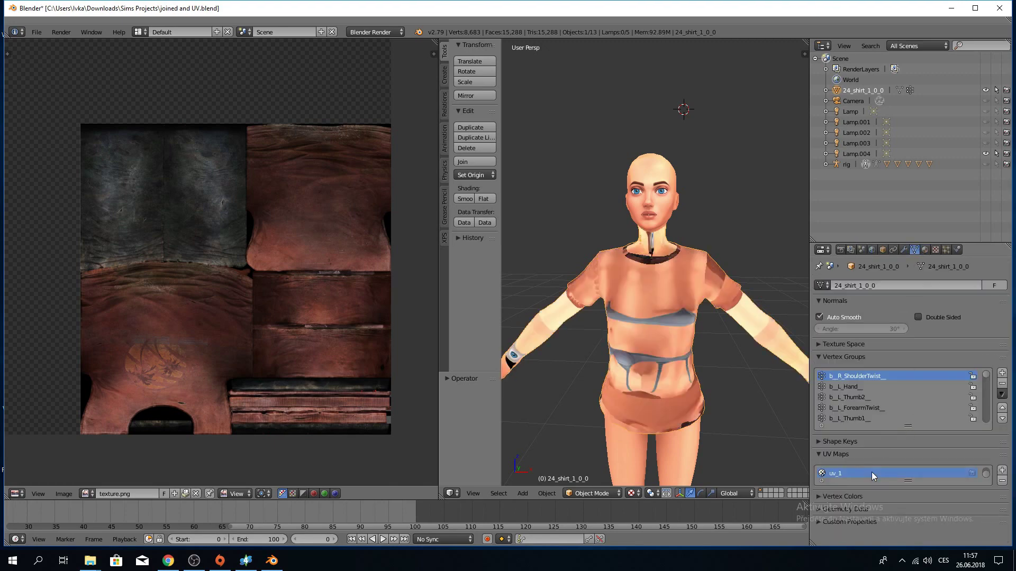
{"action": "left_click", "coordinate": [872, 471]}
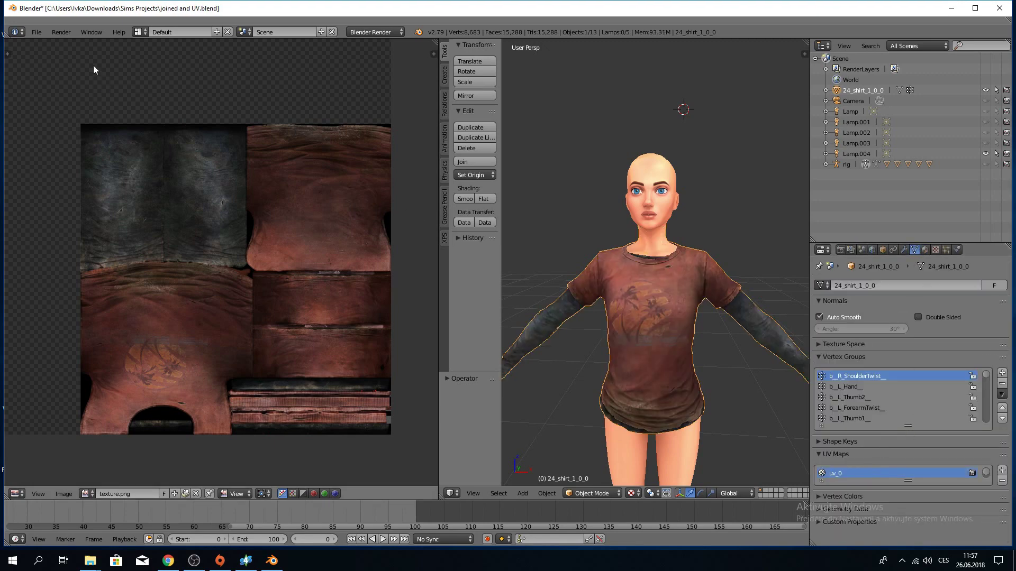
Open complete.blend from the Sims Projects folder.
{"action": "left_click", "coordinate": [35, 33]}
{"action": "left_click", "coordinate": [42, 55]}
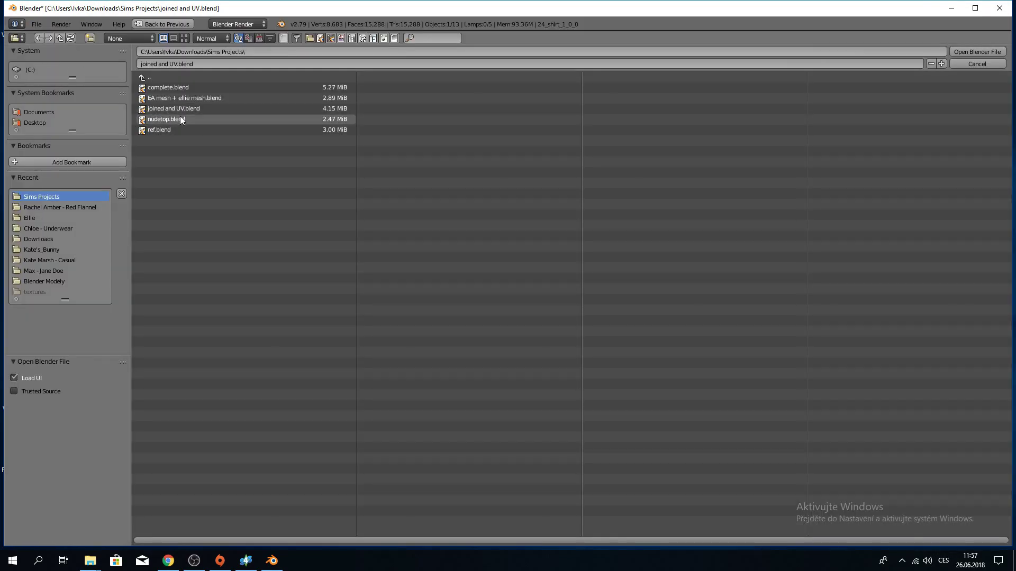
{"action": "double_click", "coordinate": [178, 88]}
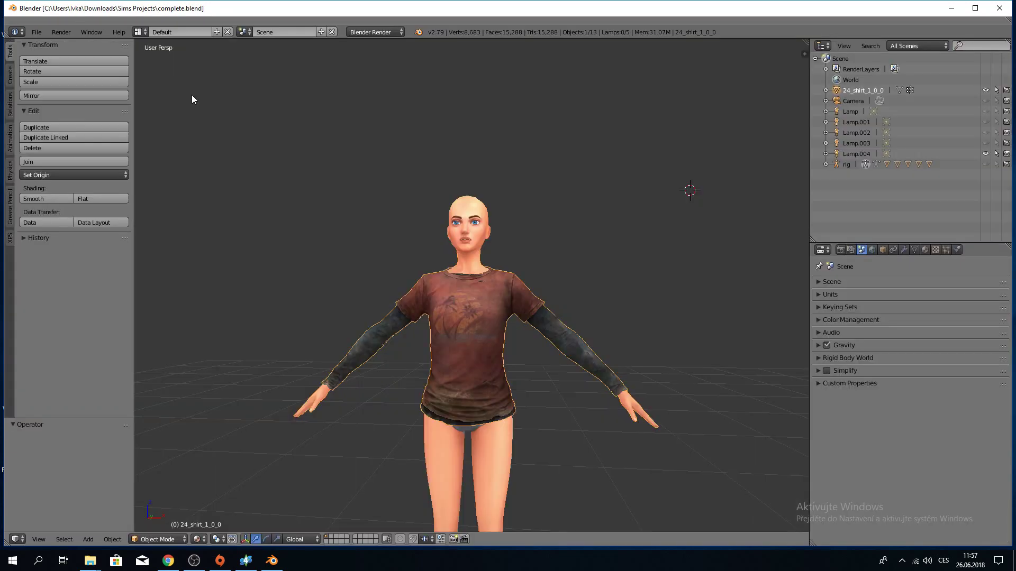
Inspect the completed shirt's vertex paint with solid shading, view its weight paint, and return to Object Mode.
{"action": "left_click", "coordinate": [158, 539]}
{"action": "left_click", "coordinate": [151, 492]}
{"action": "left_click", "coordinate": [172, 539]}
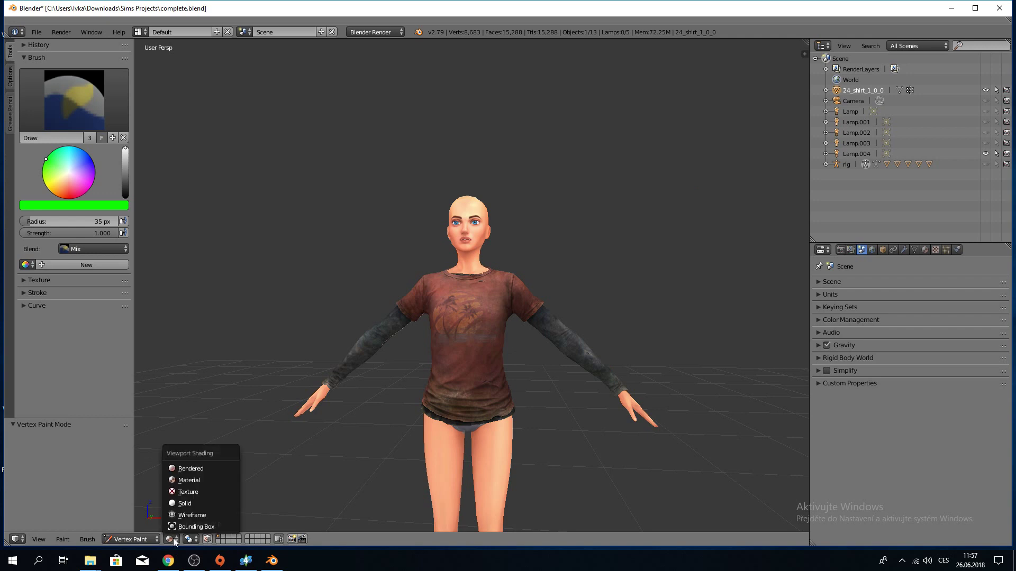
{"action": "left_click", "coordinate": [185, 502]}
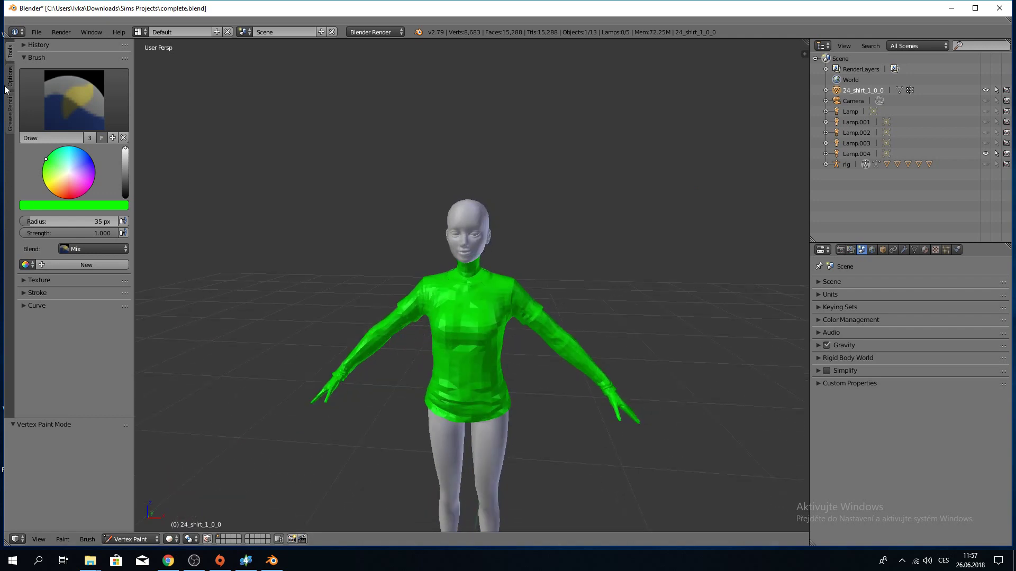
{"action": "left_click", "coordinate": [123, 539]}
{"action": "left_click", "coordinate": [125, 479]}
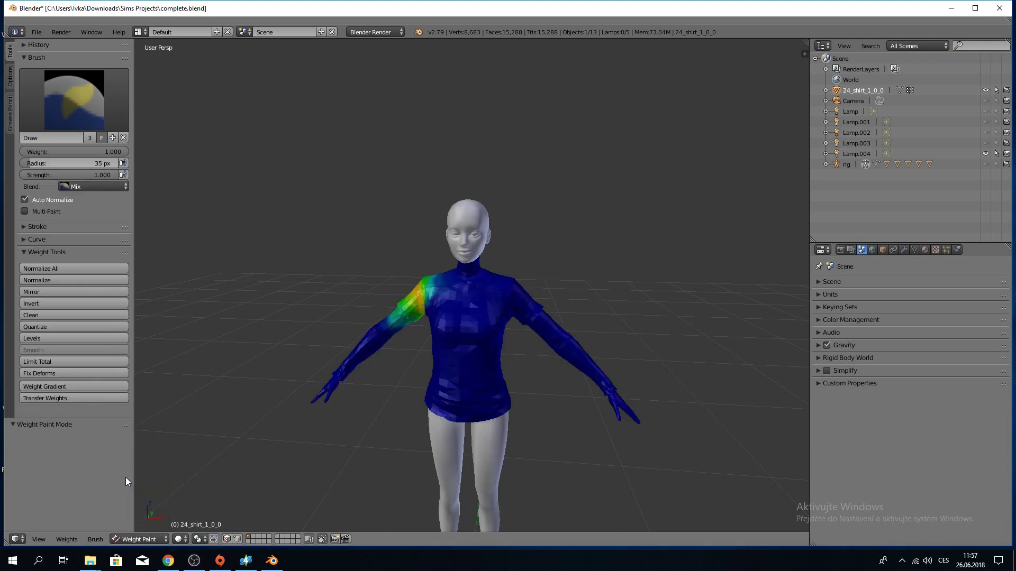
{"action": "left_click", "coordinate": [139, 539]}
{"action": "left_click", "coordinate": [124, 528]}
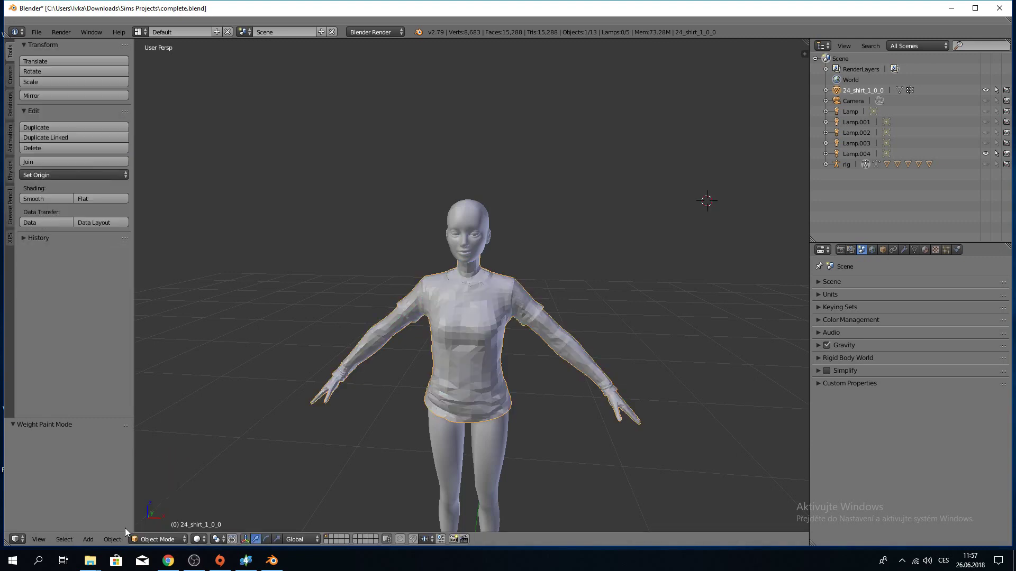
Try a Data Transfer modifier on the shirt with face corner UVs from all layers, and remove the modifier.
{"action": "left_click", "coordinate": [902, 250]}
{"action": "left_click", "coordinate": [854, 285]}
{"action": "left_click", "coordinate": [699, 311]}
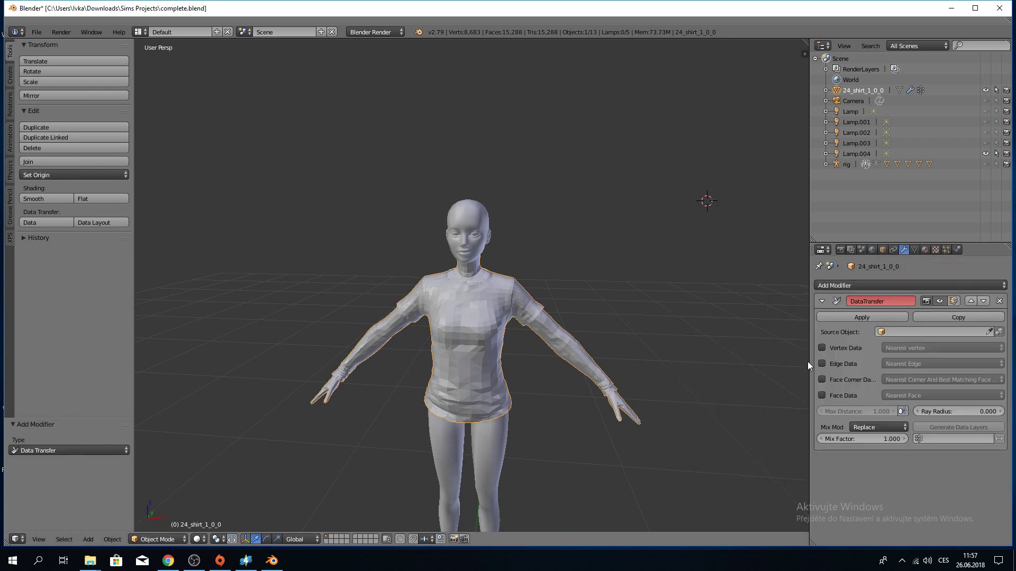
{"action": "left_click", "coordinate": [822, 380]}
{"action": "left_click", "coordinate": [846, 412]}
{"action": "left_click", "coordinate": [891, 413]}
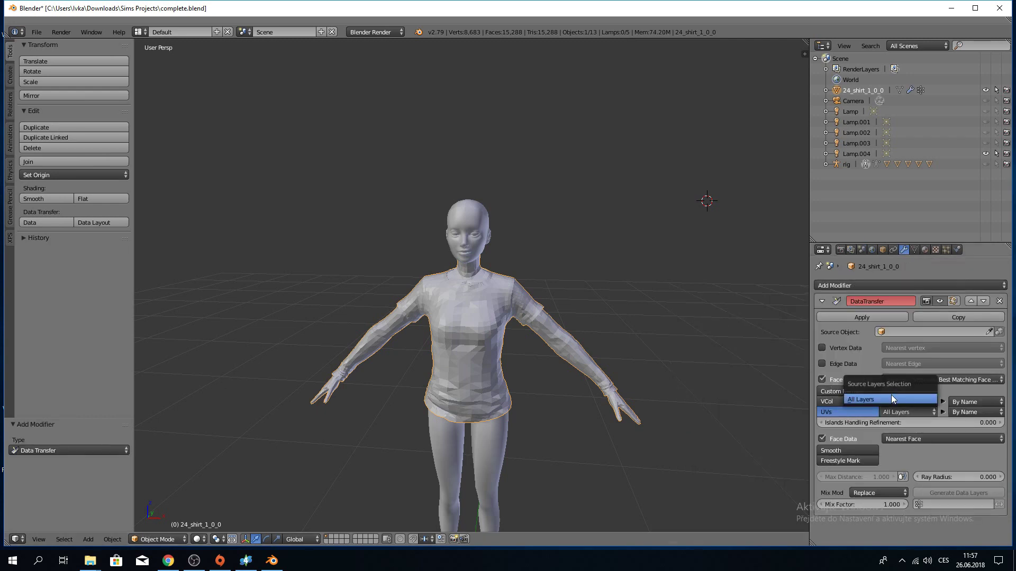
{"action": "left_click", "coordinate": [919, 332]}
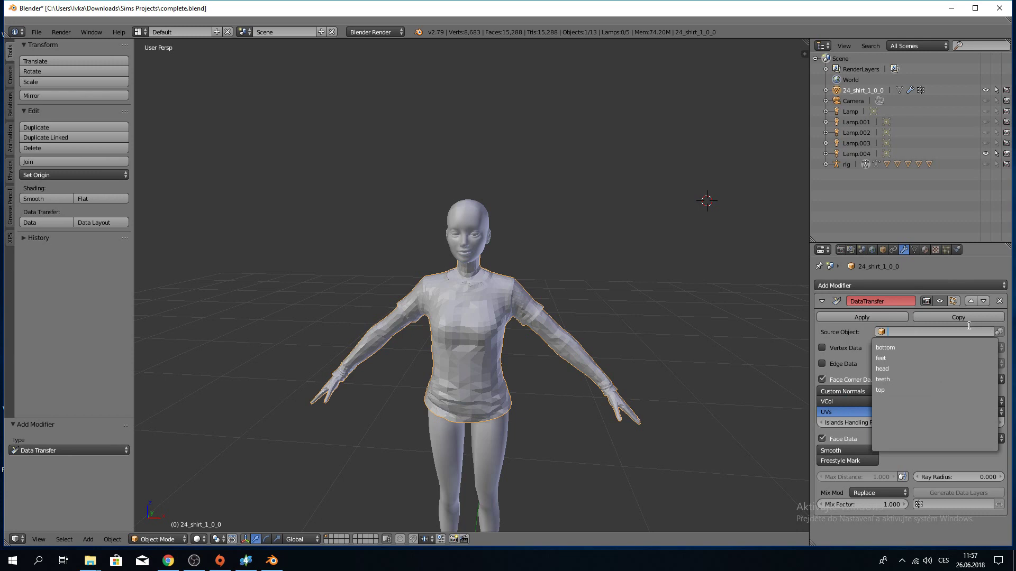
{"action": "left_click", "coordinate": [1003, 304]}
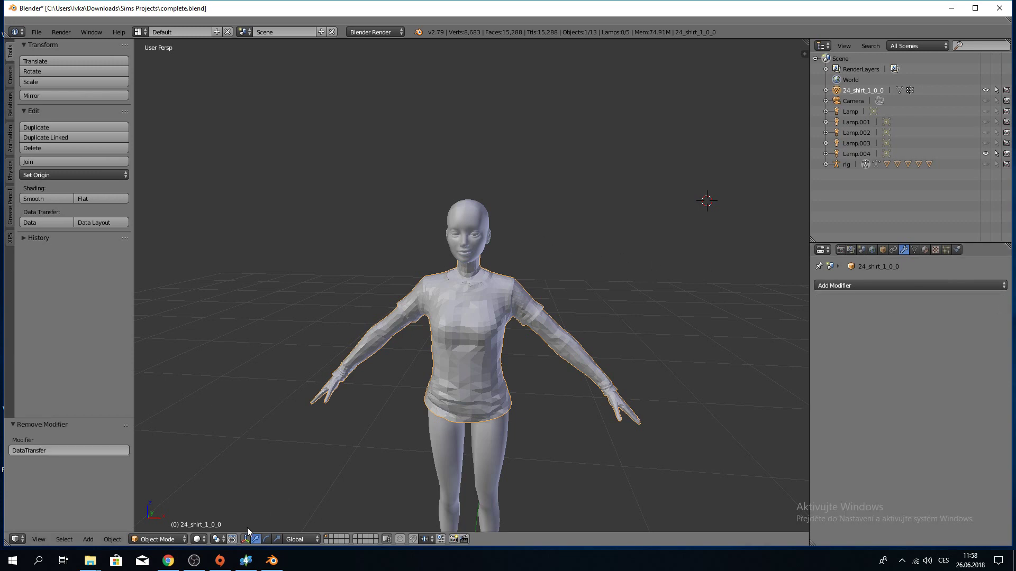
Clean the shirt's vertex weights in Weight Paint with the subset set to All Groups, and return to Object Mode.
{"action": "left_click", "coordinate": [149, 541]}
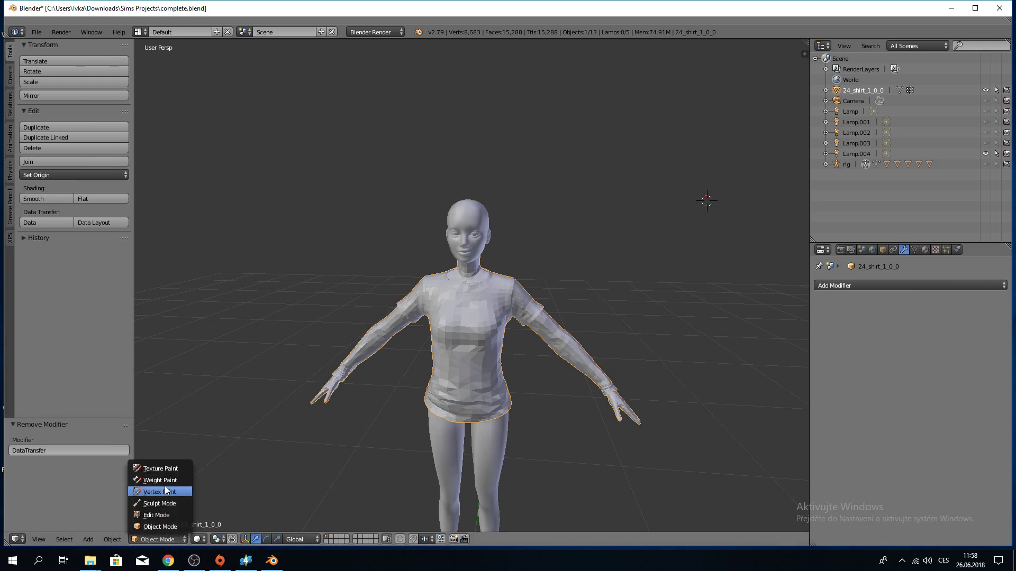
{"action": "left_click", "coordinate": [164, 478]}
{"action": "left_click", "coordinate": [52, 316]}
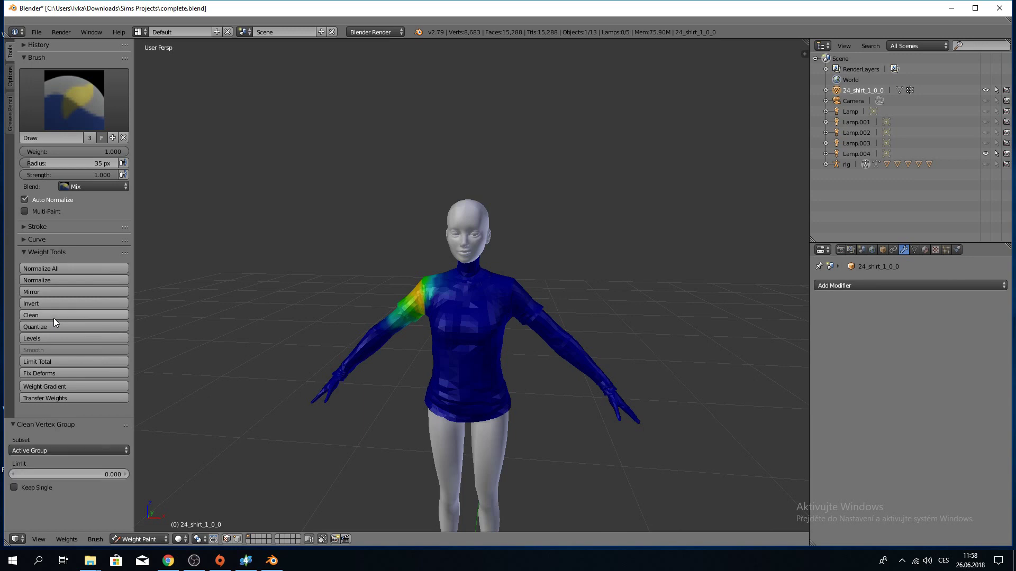
{"action": "left_click", "coordinate": [59, 450]}
{"action": "left_click", "coordinate": [55, 427]}
{"action": "left_click", "coordinate": [151, 539]}
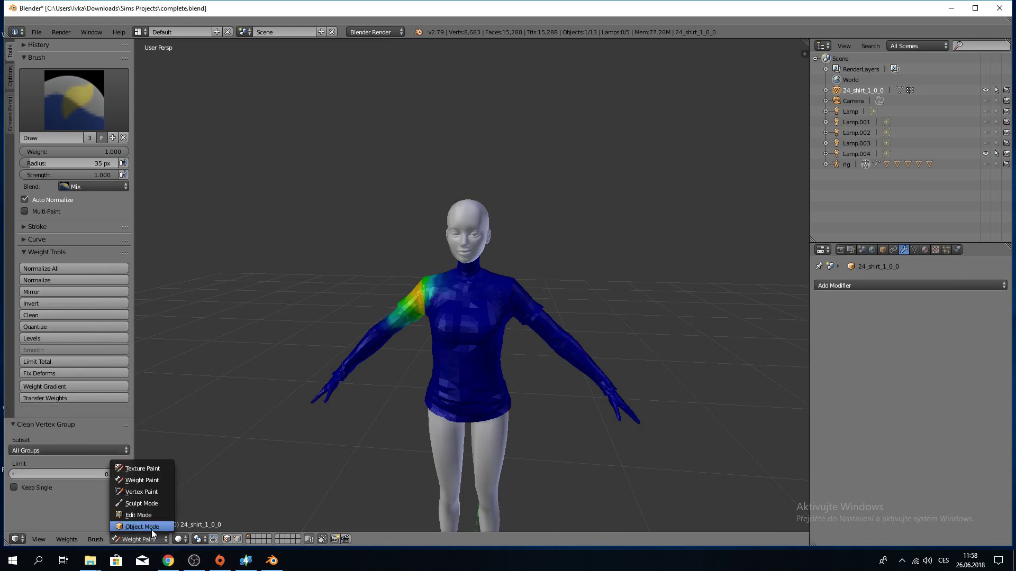
{"action": "left_click", "coordinate": [151, 526]}
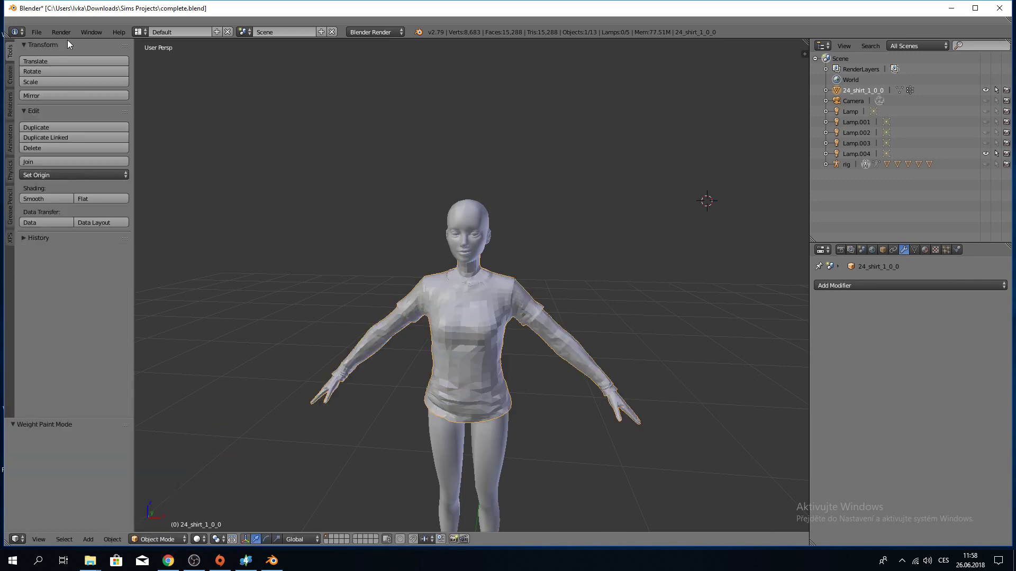
Quit Blender without saving and save the Last of Us Ellie Top package in Sims 4 Studio.
{"action": "left_click", "coordinate": [998, 8]}
{"action": "left_click", "coordinate": [504, 319]}
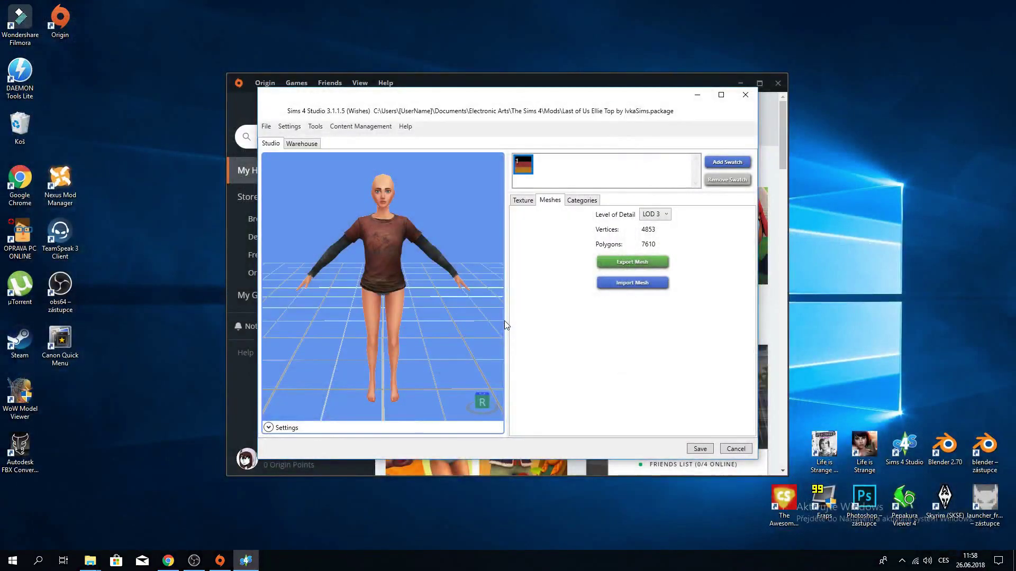
{"action": "left_click", "coordinate": [697, 449]}
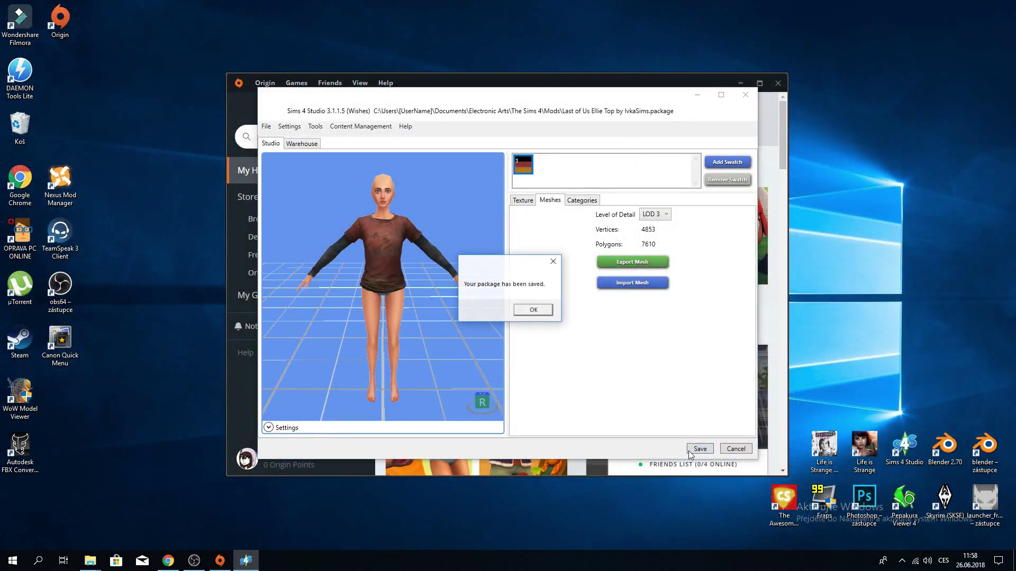
{"action": "left_click", "coordinate": [527, 313]}
Inspect the shirt on the preview sim and select LOD 0 as the level of detail.
{"action": "scroll", "coordinate": [382, 239], "scroll_direction": "up", "scroll_amount": 3}
{"action": "mouse_move", "coordinate": [353, 263]}
{"action": "right_mouse_down"}
{"action": "mouse_move", "coordinate": [233, 275]}
{"action": "mouse_move", "coordinate": [346, 267]}
{"action": "right_mouse_up"}
{"action": "scroll", "coordinate": [346, 267], "scroll_direction": "down", "scroll_amount": 3}
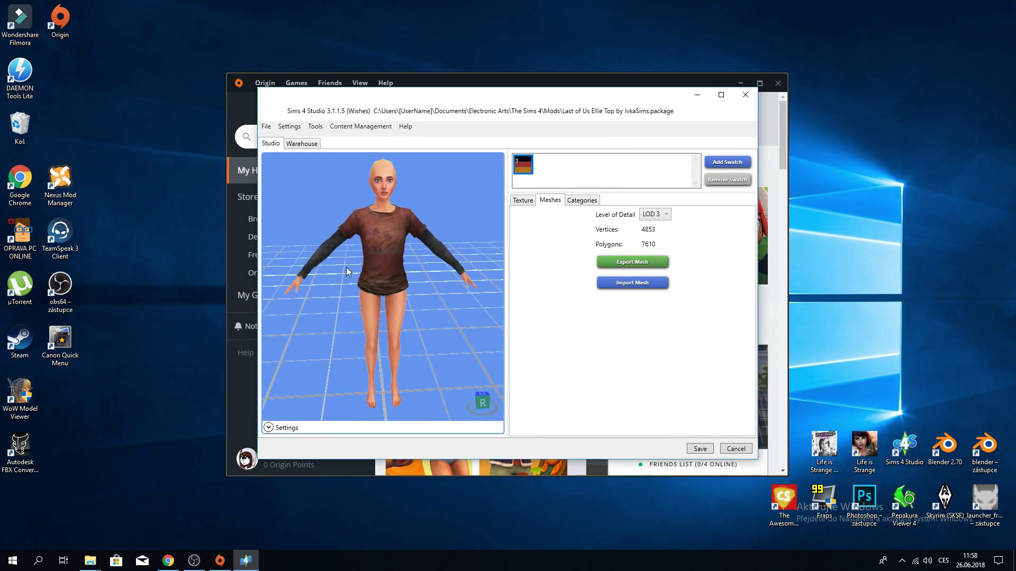
{"action": "left_click", "coordinate": [655, 214]}
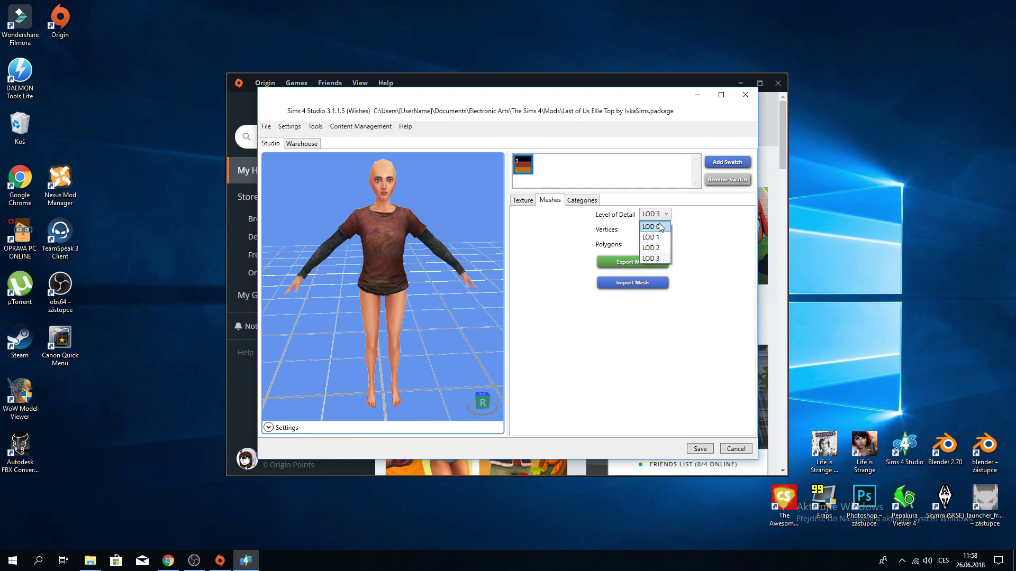
{"action": "left_click", "coordinate": [656, 227]}
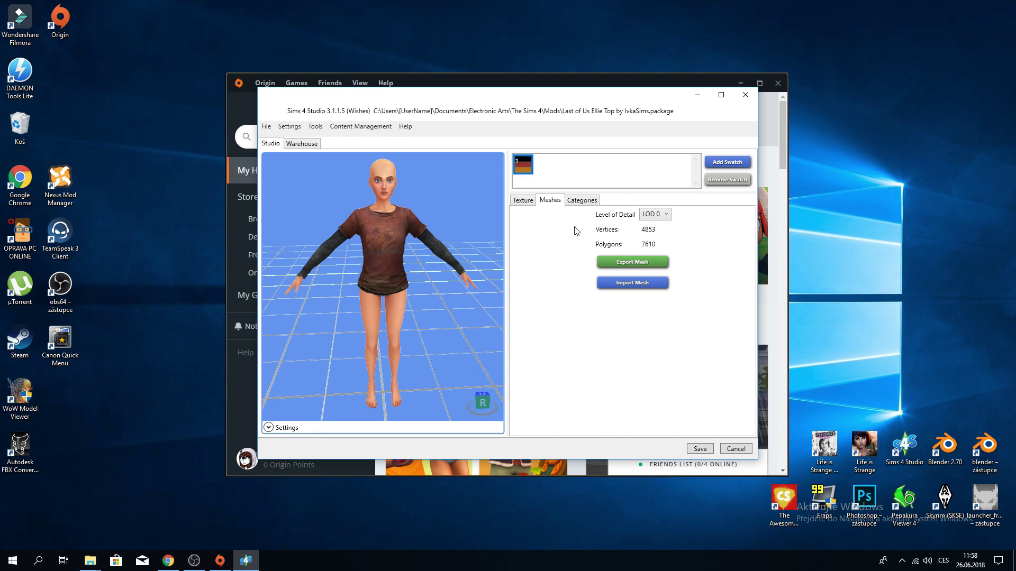
Close Chrome's file conversion, Sims 4 Studio download, Tumblr and Lana CC Finds pages, keeping Facebook and the Ellie image search, and return to Sims 4 Studio.
{"action": "left_click", "coordinate": [168, 561]}
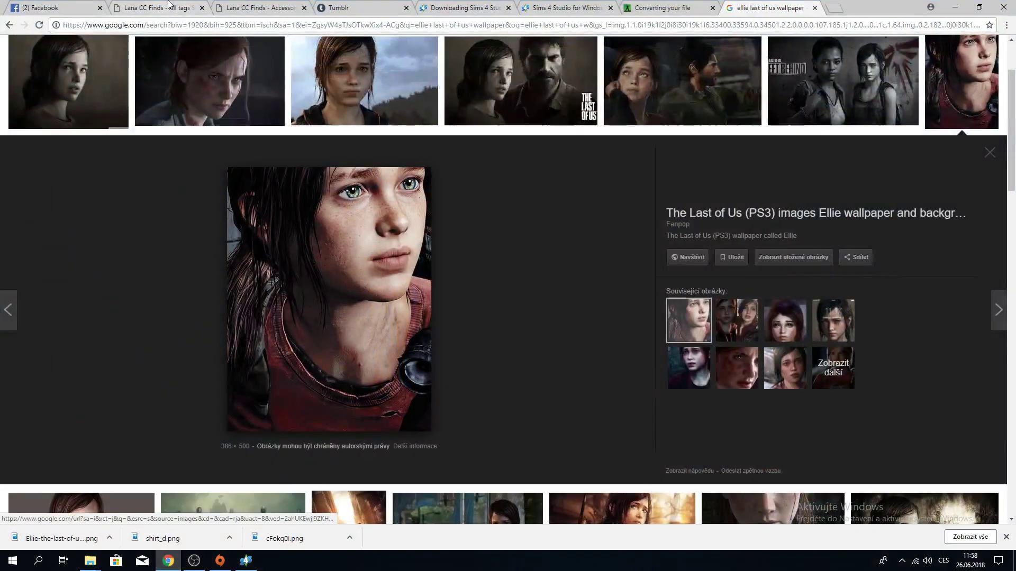
{"action": "left_click", "coordinate": [712, 8]}
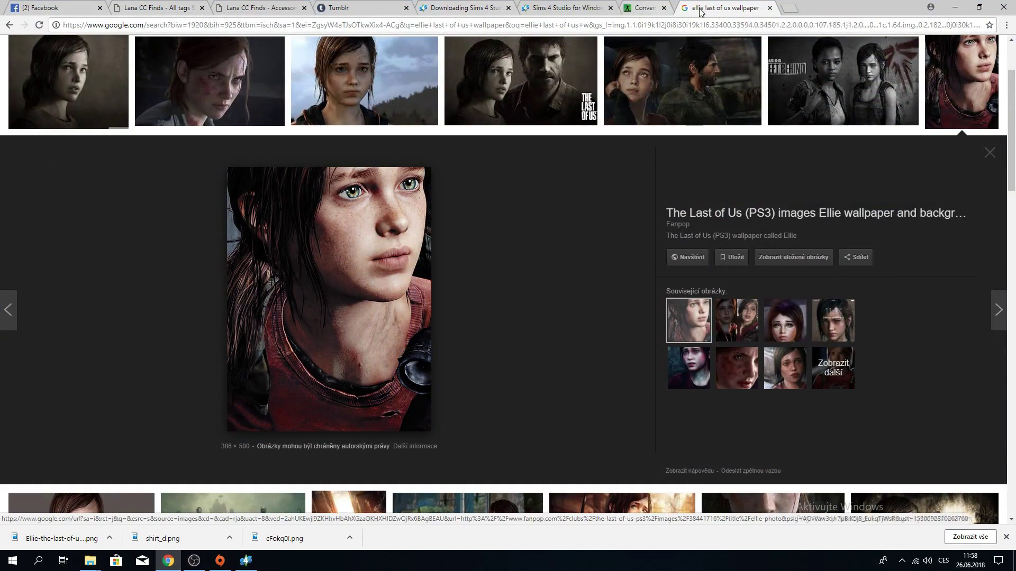
{"action": "left_click", "coordinate": [611, 8]}
{"action": "left_click", "coordinate": [503, 8]}
{"action": "left_click", "coordinate": [508, 8]}
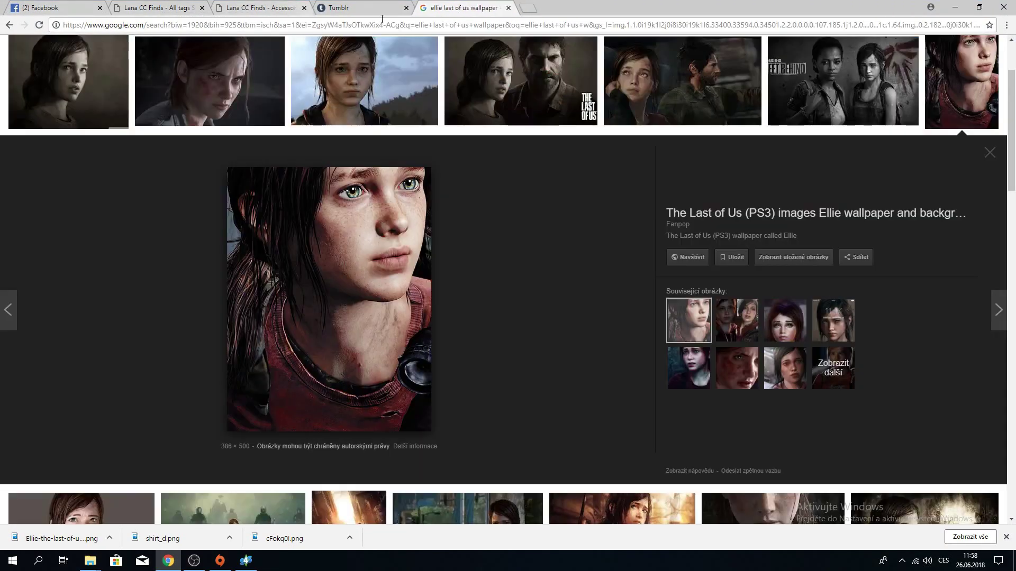
{"action": "left_click", "coordinate": [406, 8]}
{"action": "left_click", "coordinate": [304, 7]}
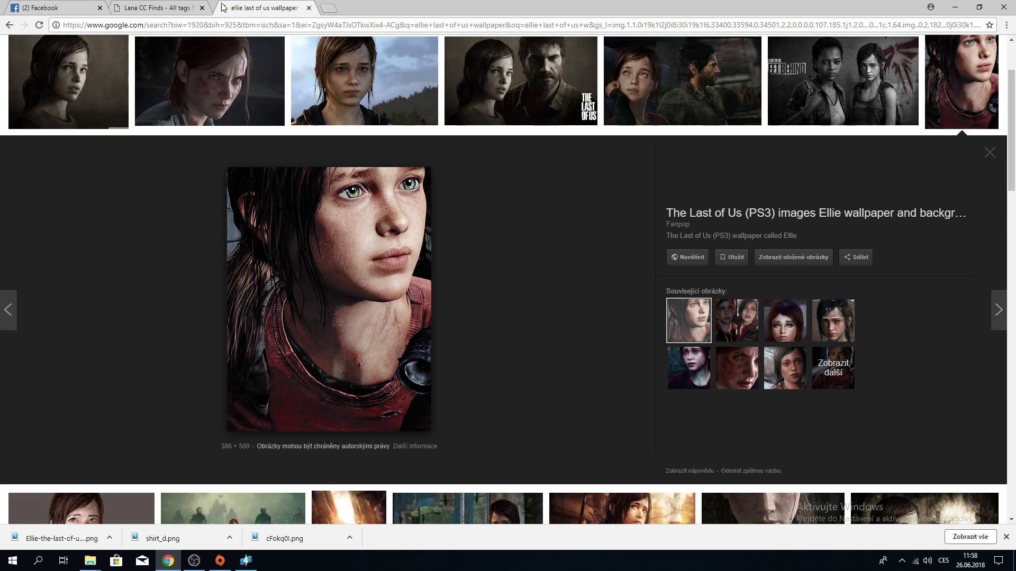
{"action": "left_click", "coordinate": [202, 7]}
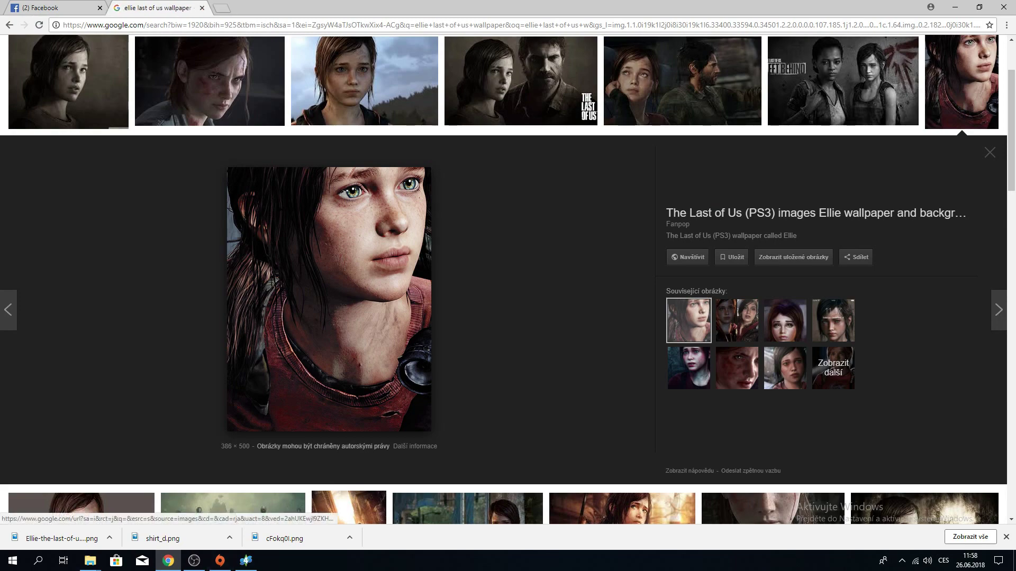
{"action": "left_click", "coordinate": [252, 565]}
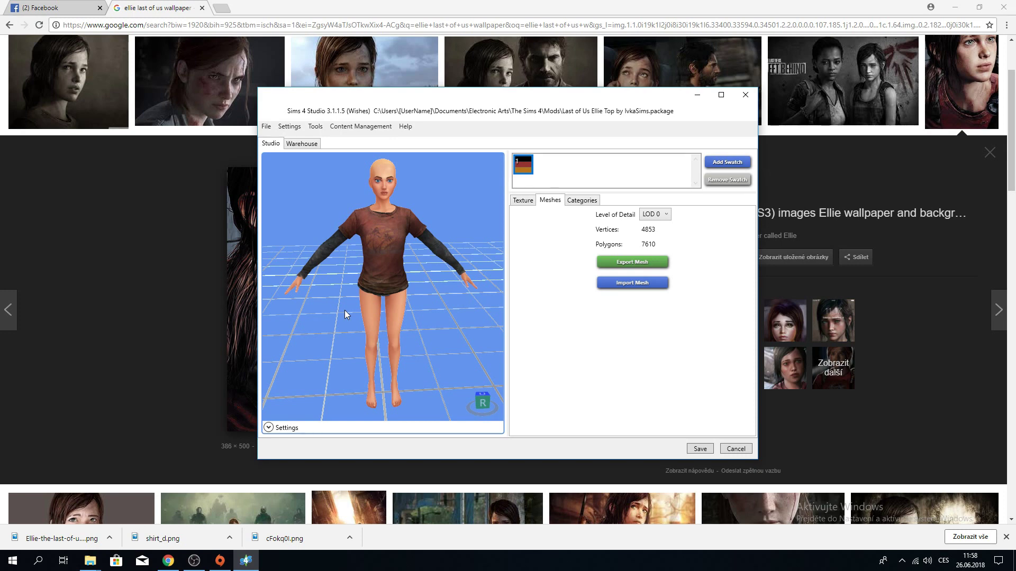
{"action": "left_click", "coordinate": [195, 561]}
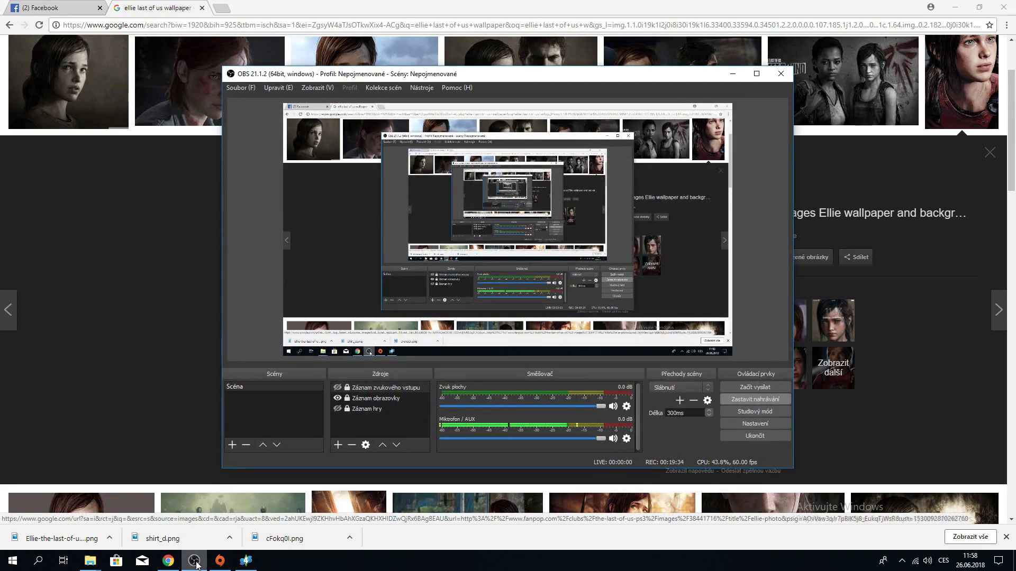
{"action": "left_click", "coordinate": [256, 564]}
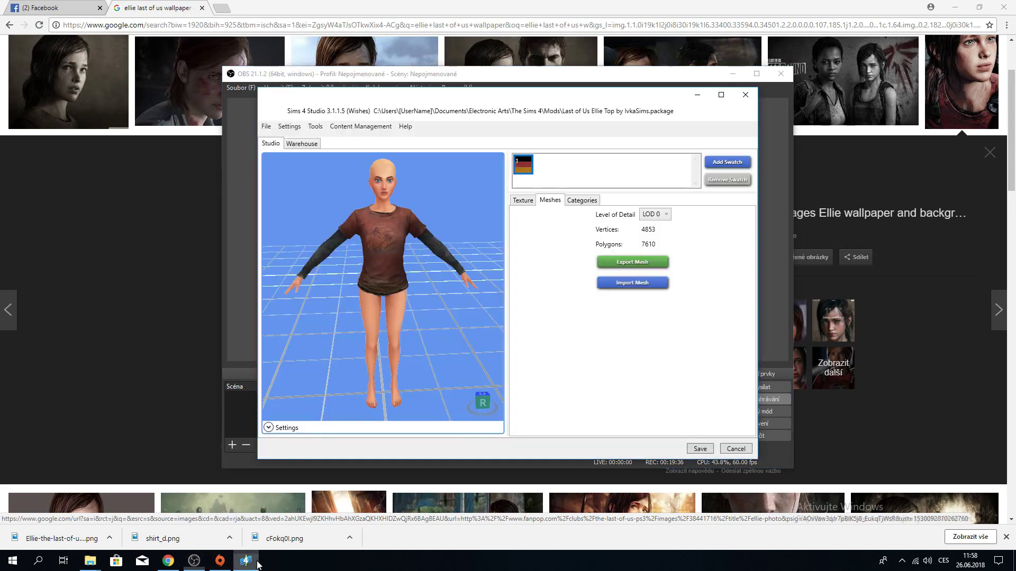
{"action": "mouse_move", "coordinate": [195, 565]}
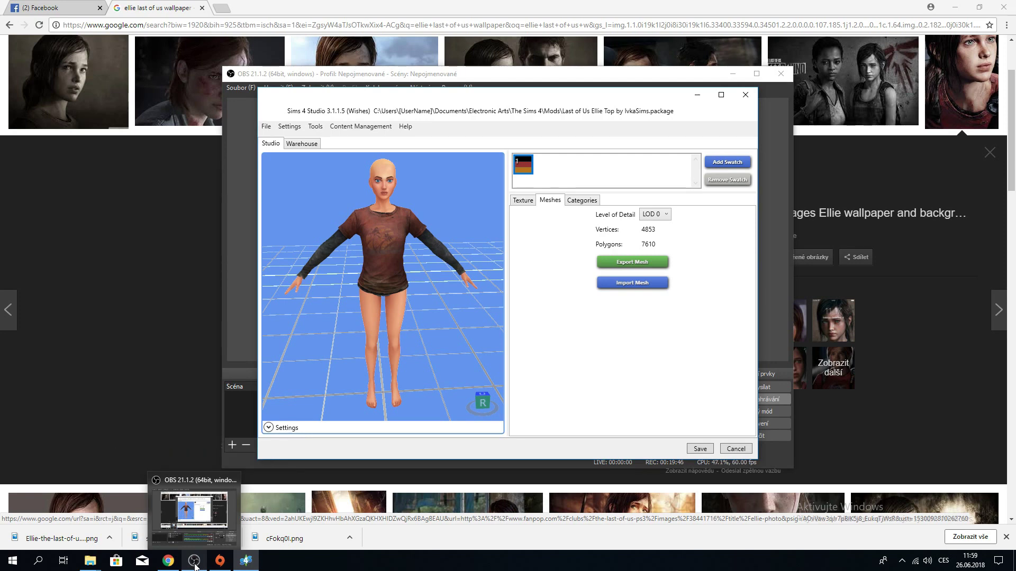
{"action": "left_click", "coordinate": [195, 565]}
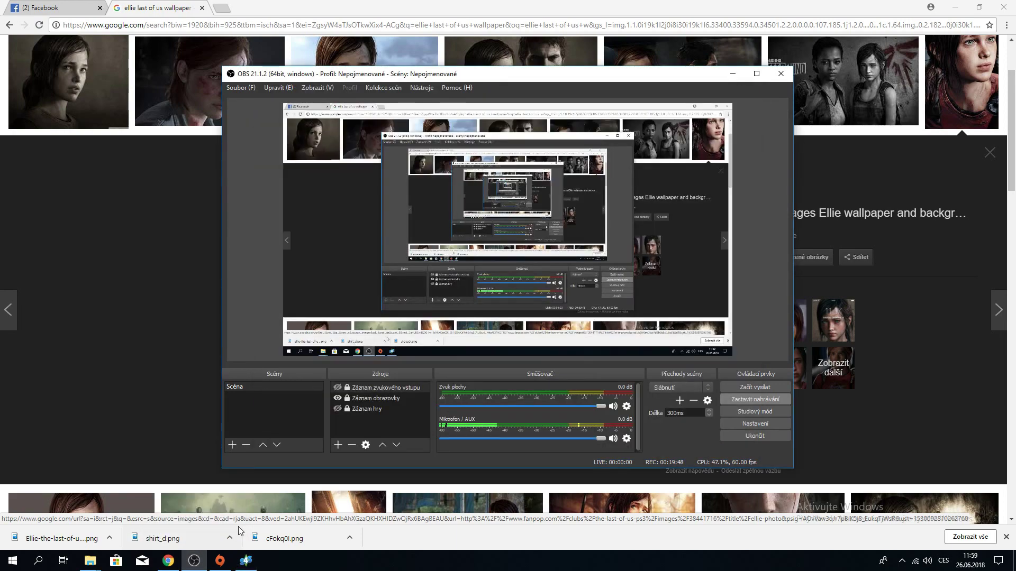